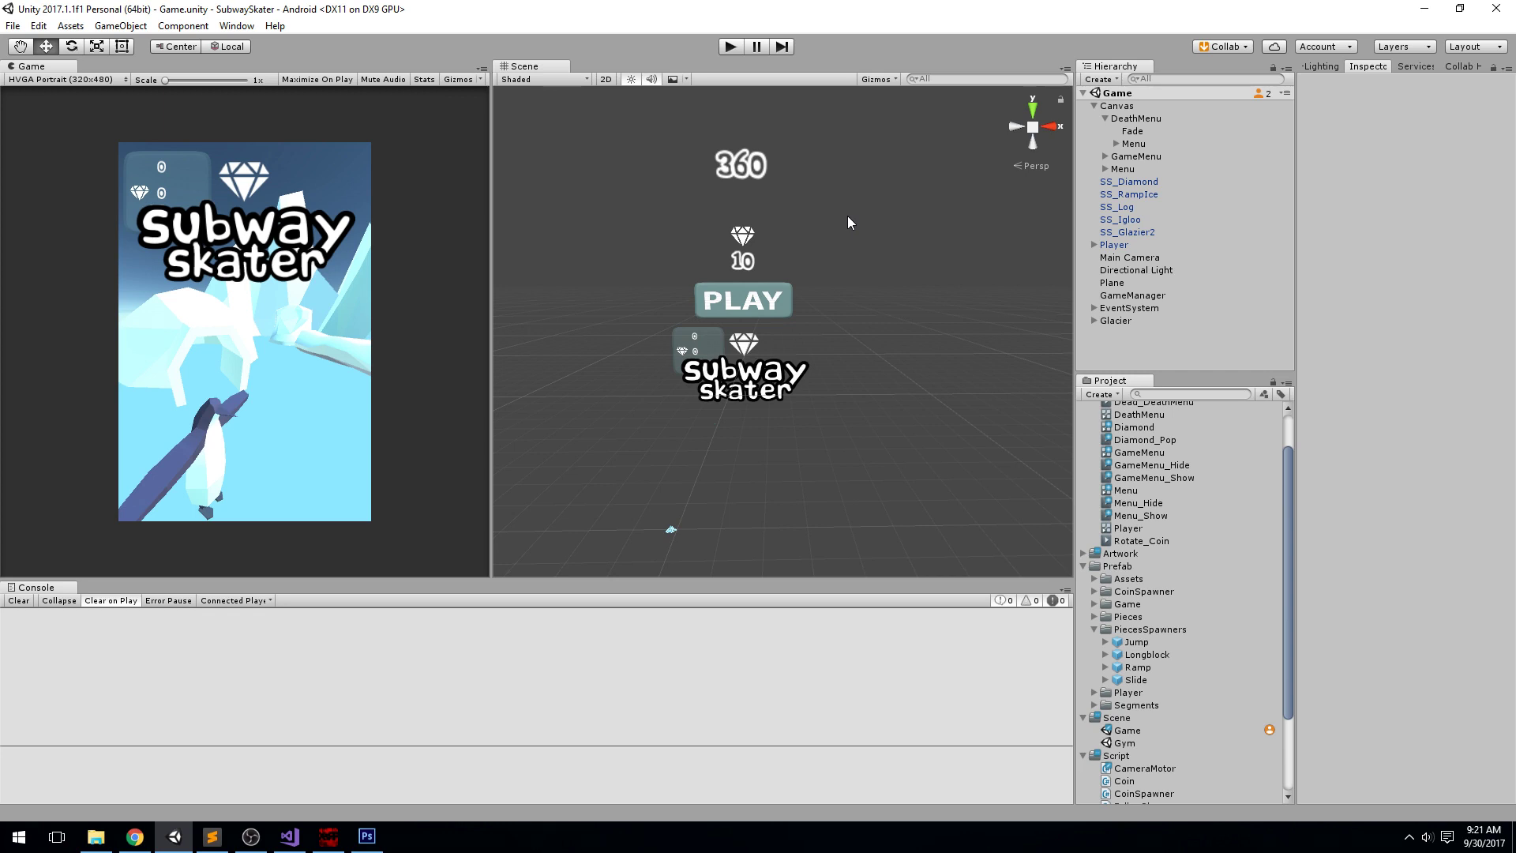
Step: Playtest the subway skater game through the death menu, restart a run with PLAY, and stop the test
key(ctrl+p)
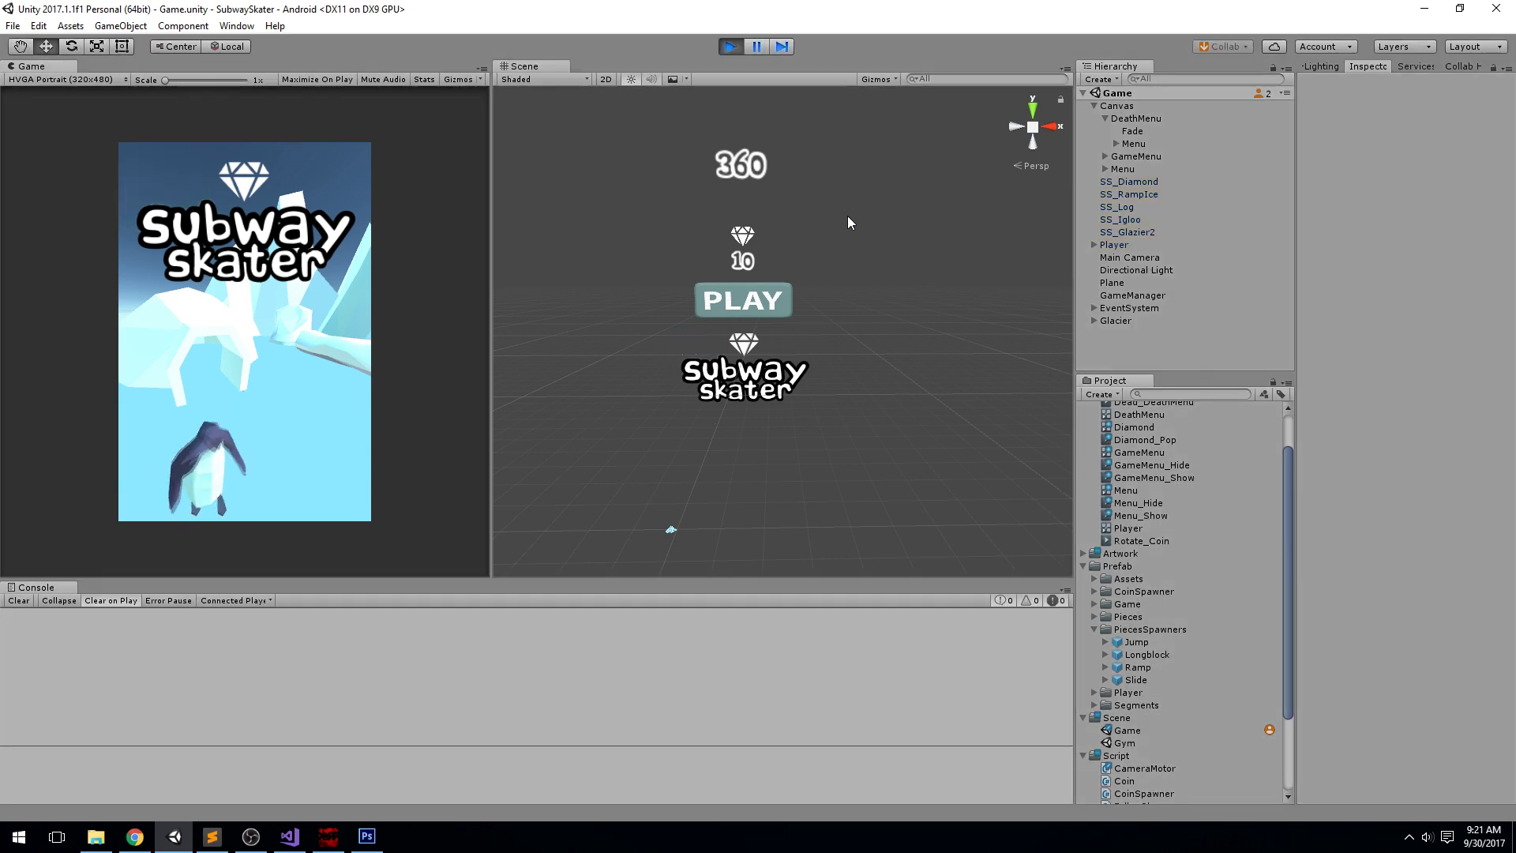
click(332, 311)
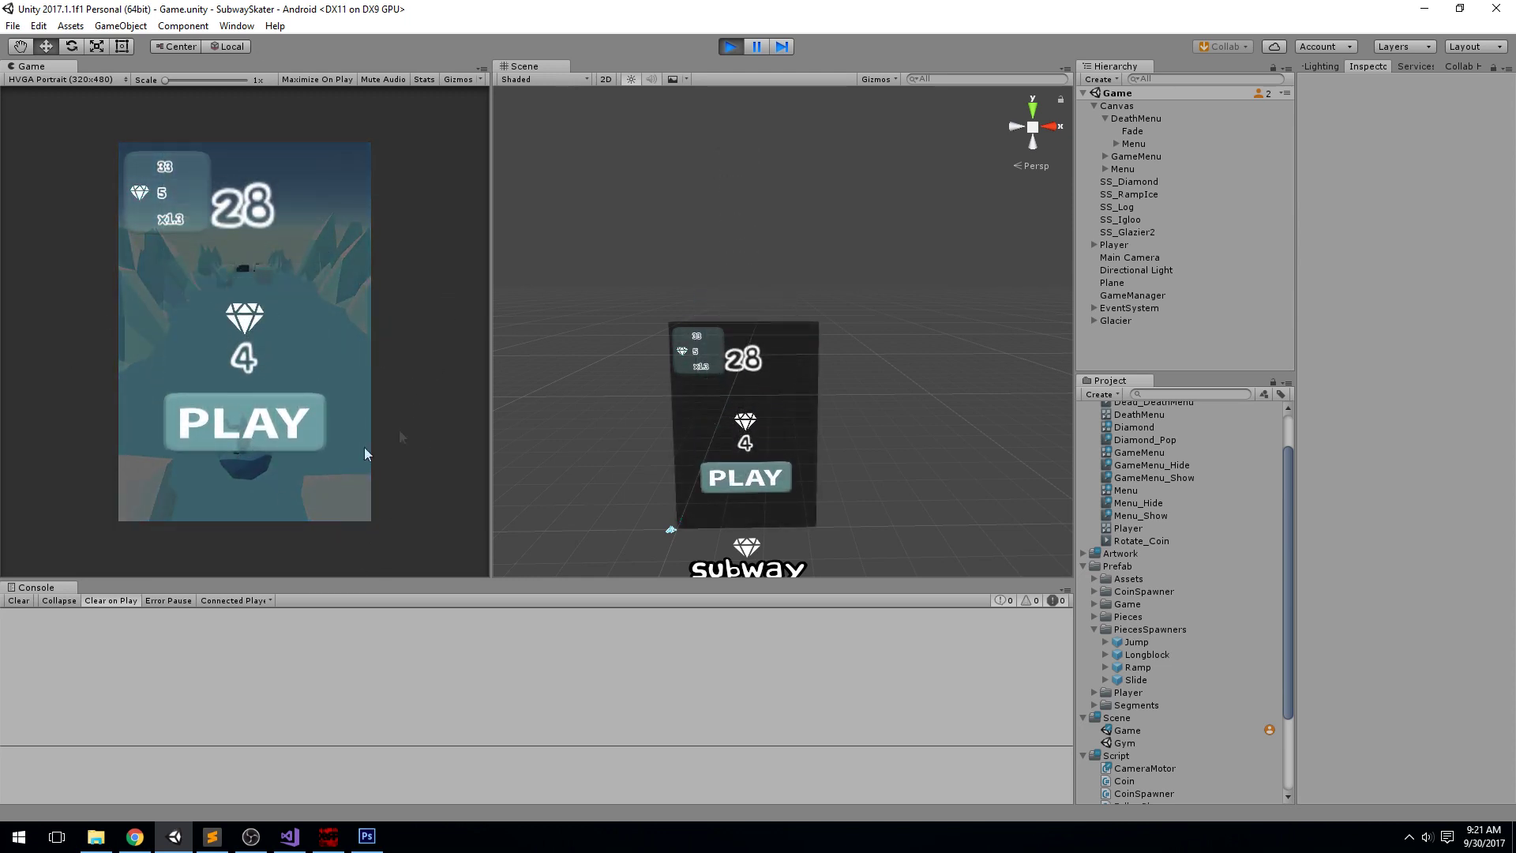
click(282, 433)
click(731, 47)
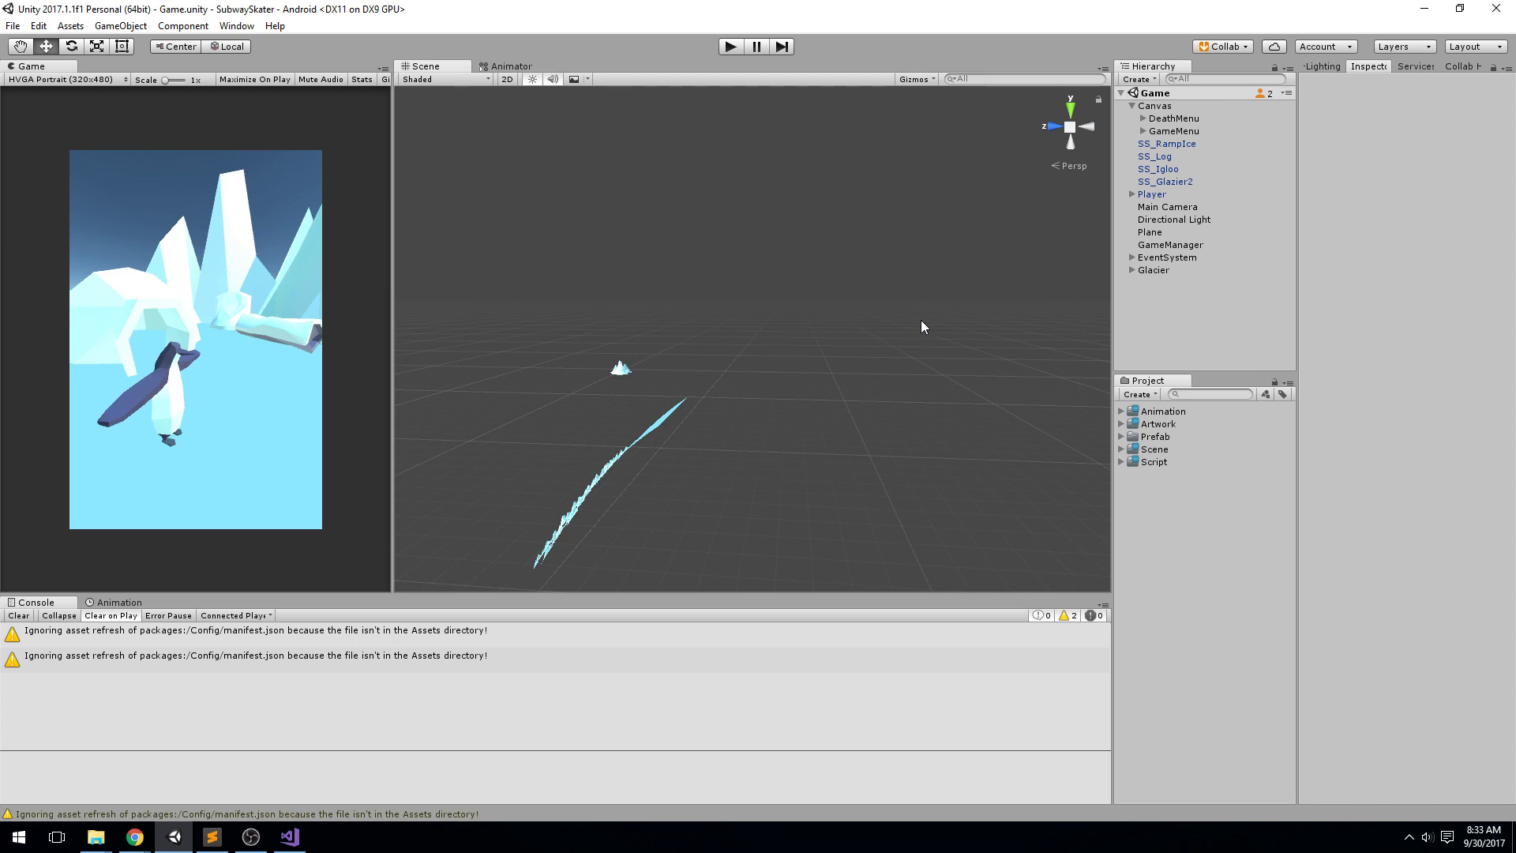
Step: Switch to the SS Assets folder in File Explorer and import the Diamond, Rectangle and Square images into the Unity project
key(alt+Tab)
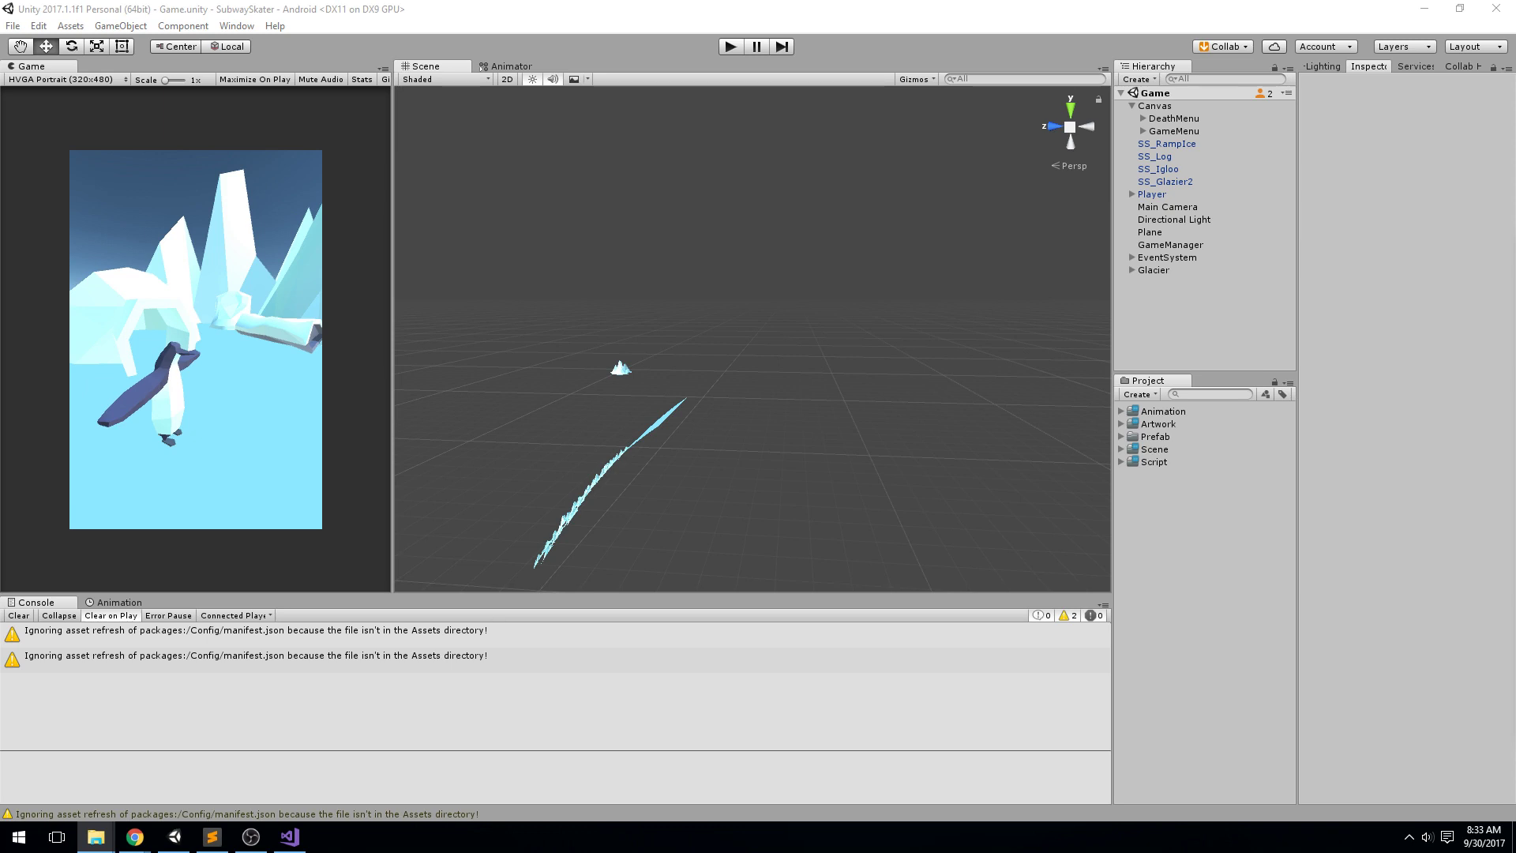
drag(1515, 280, 1318, 280)
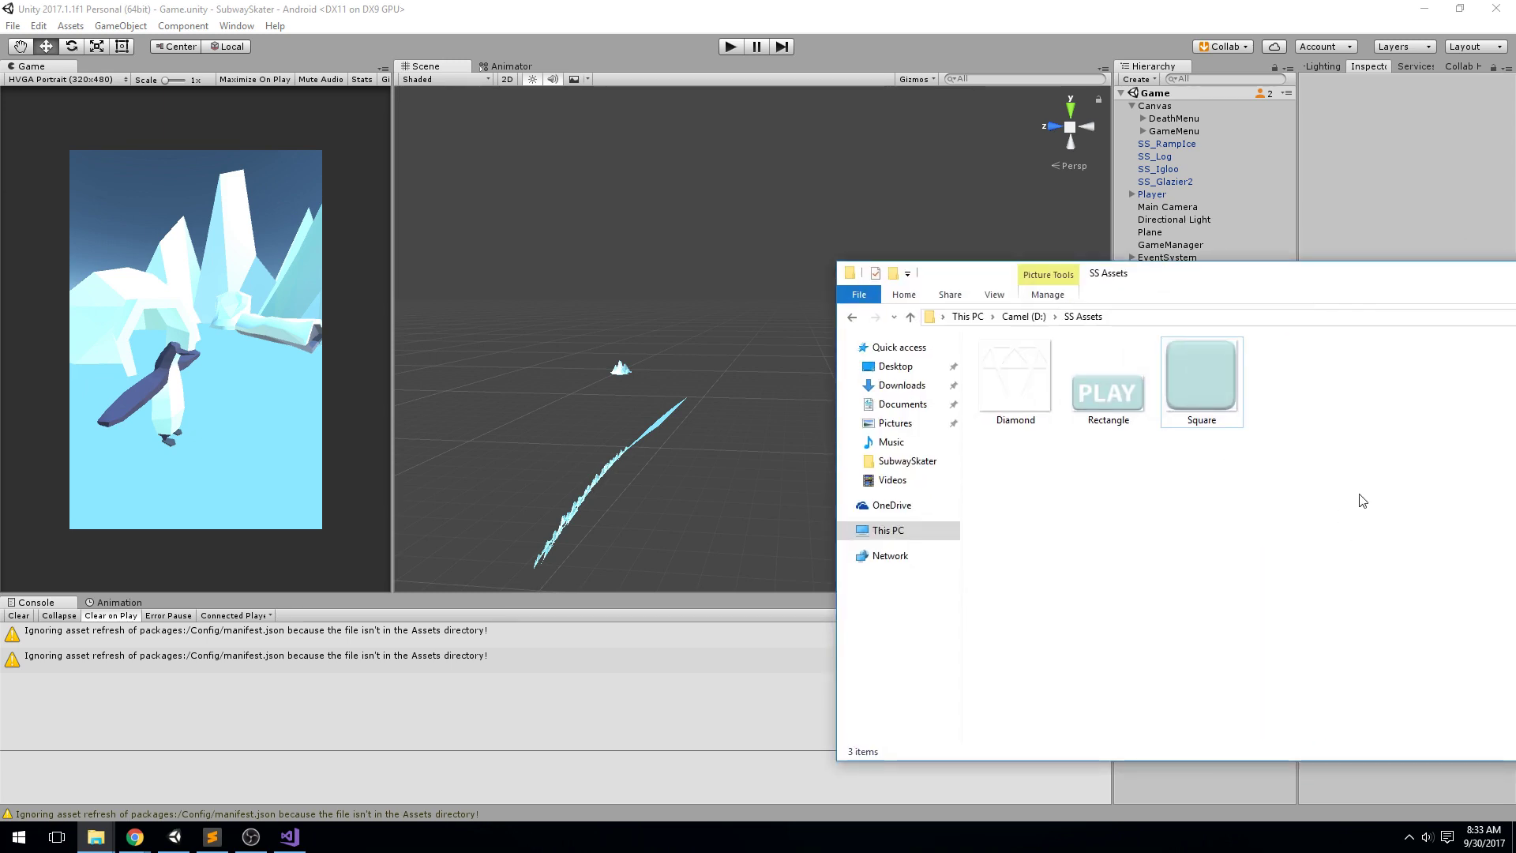
drag(1359, 495, 908, 131)
drag(1253, 276, 1282, 110)
drag(1213, 225, 1229, 662)
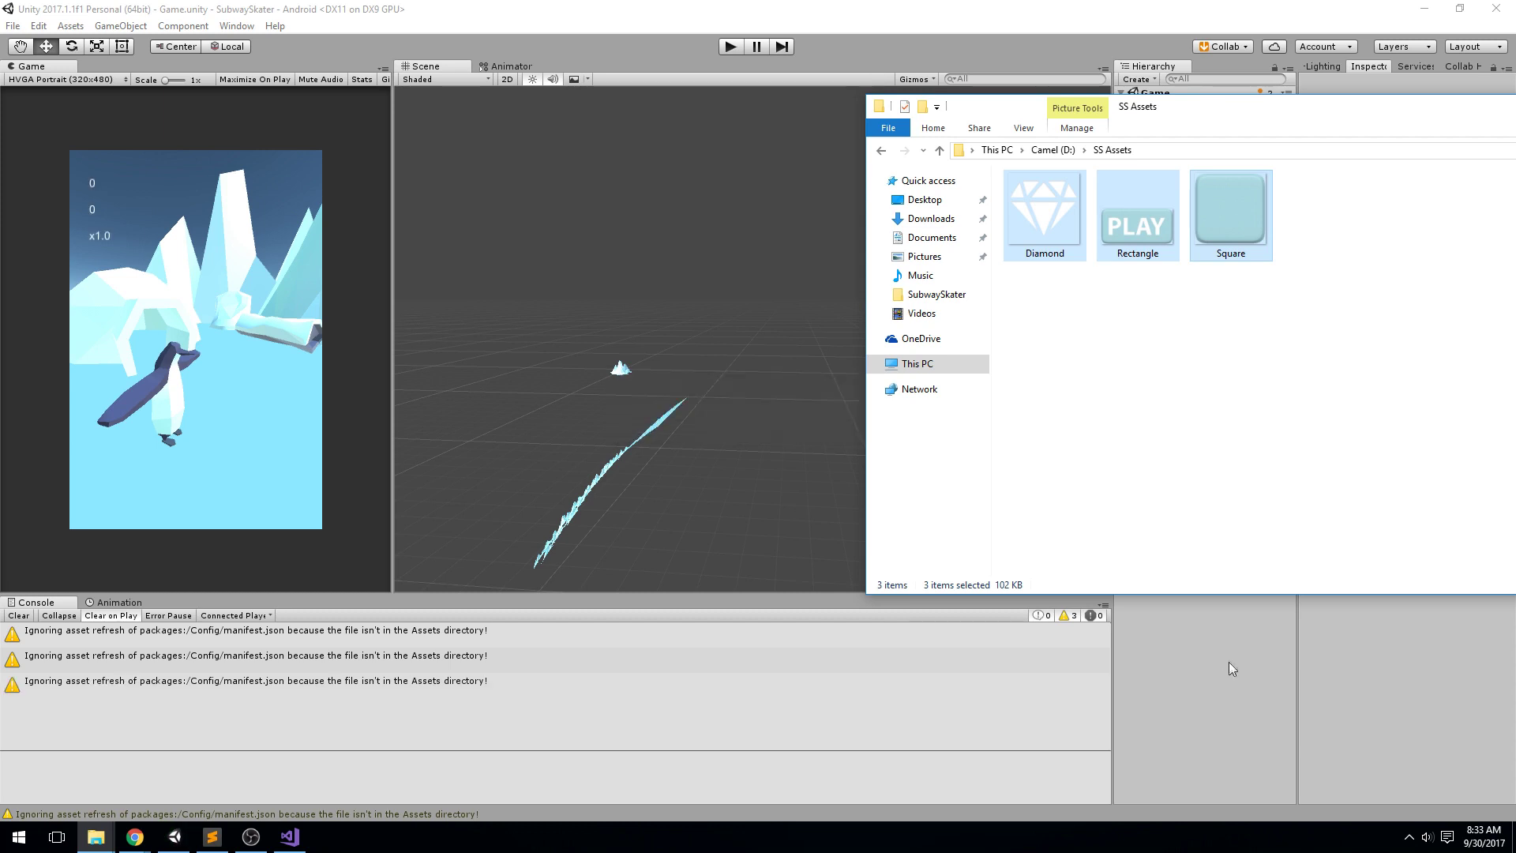
drag(1281, 106, 1344, 375)
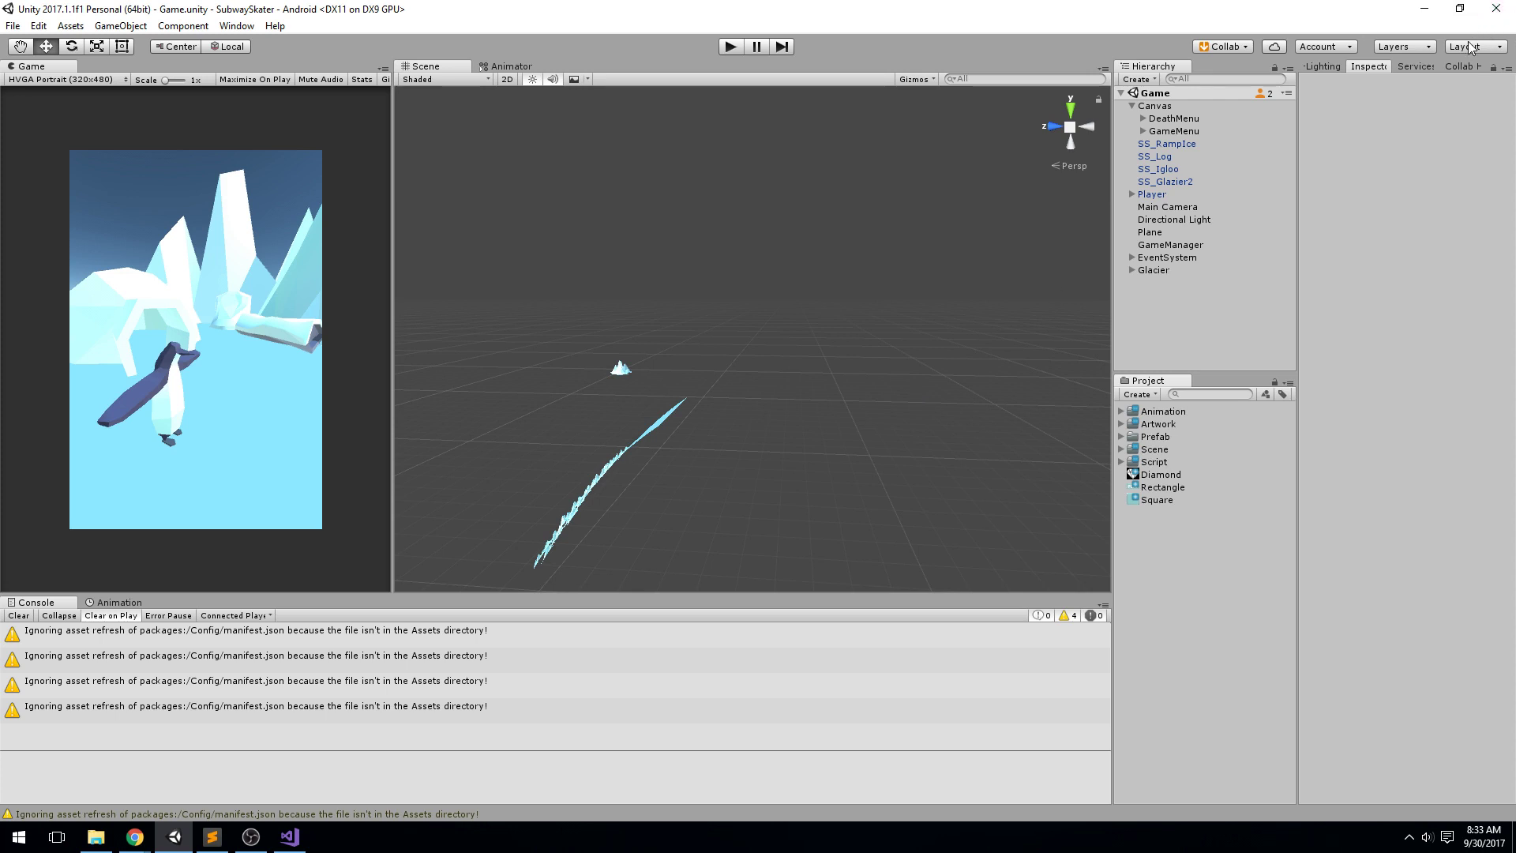
key(alt+Tab)
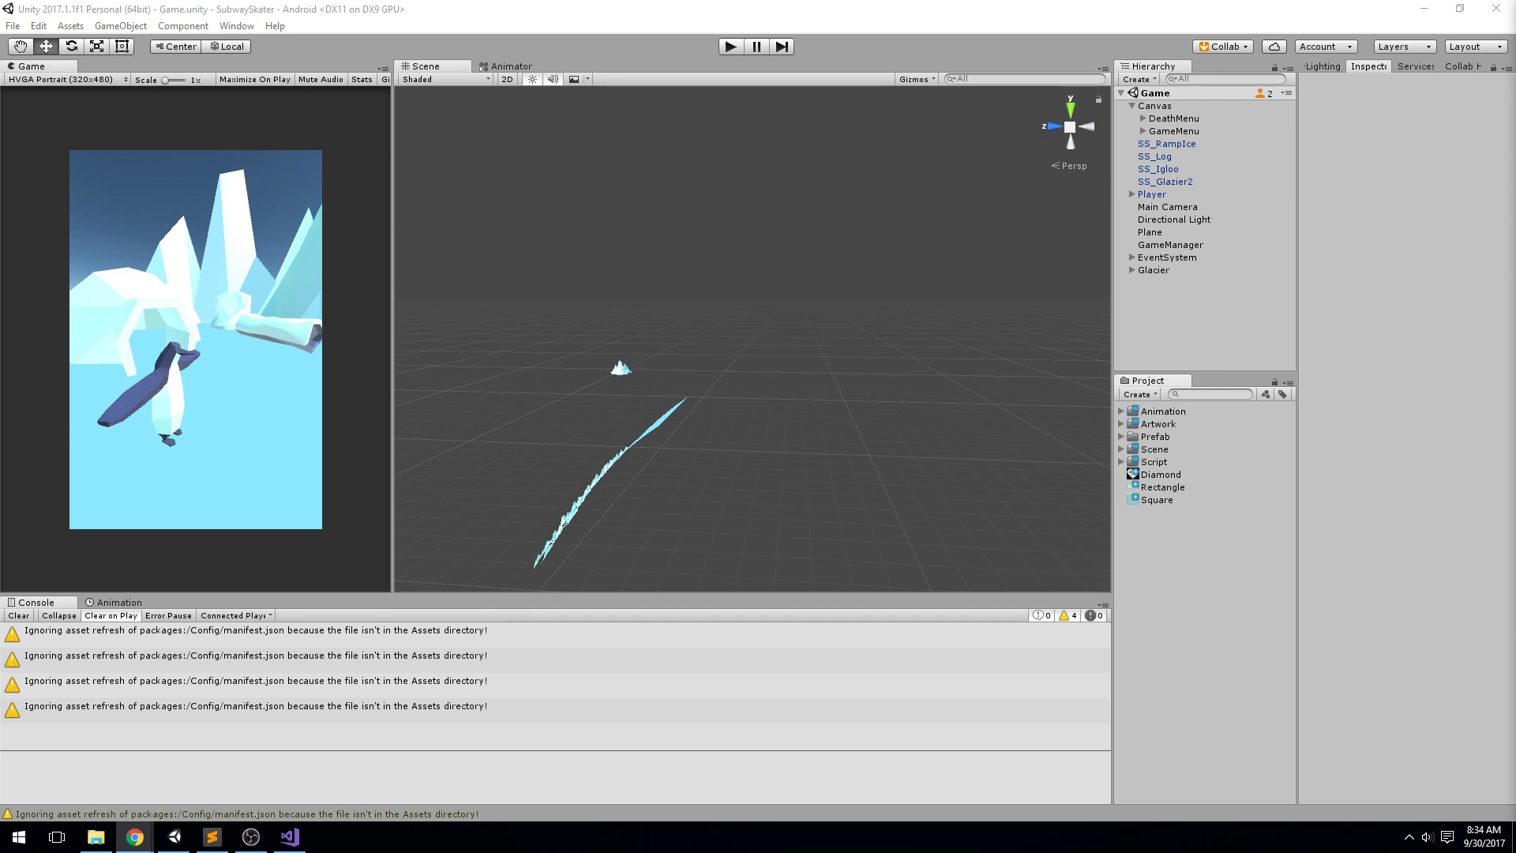
drag(1515, 59, 544, 22)
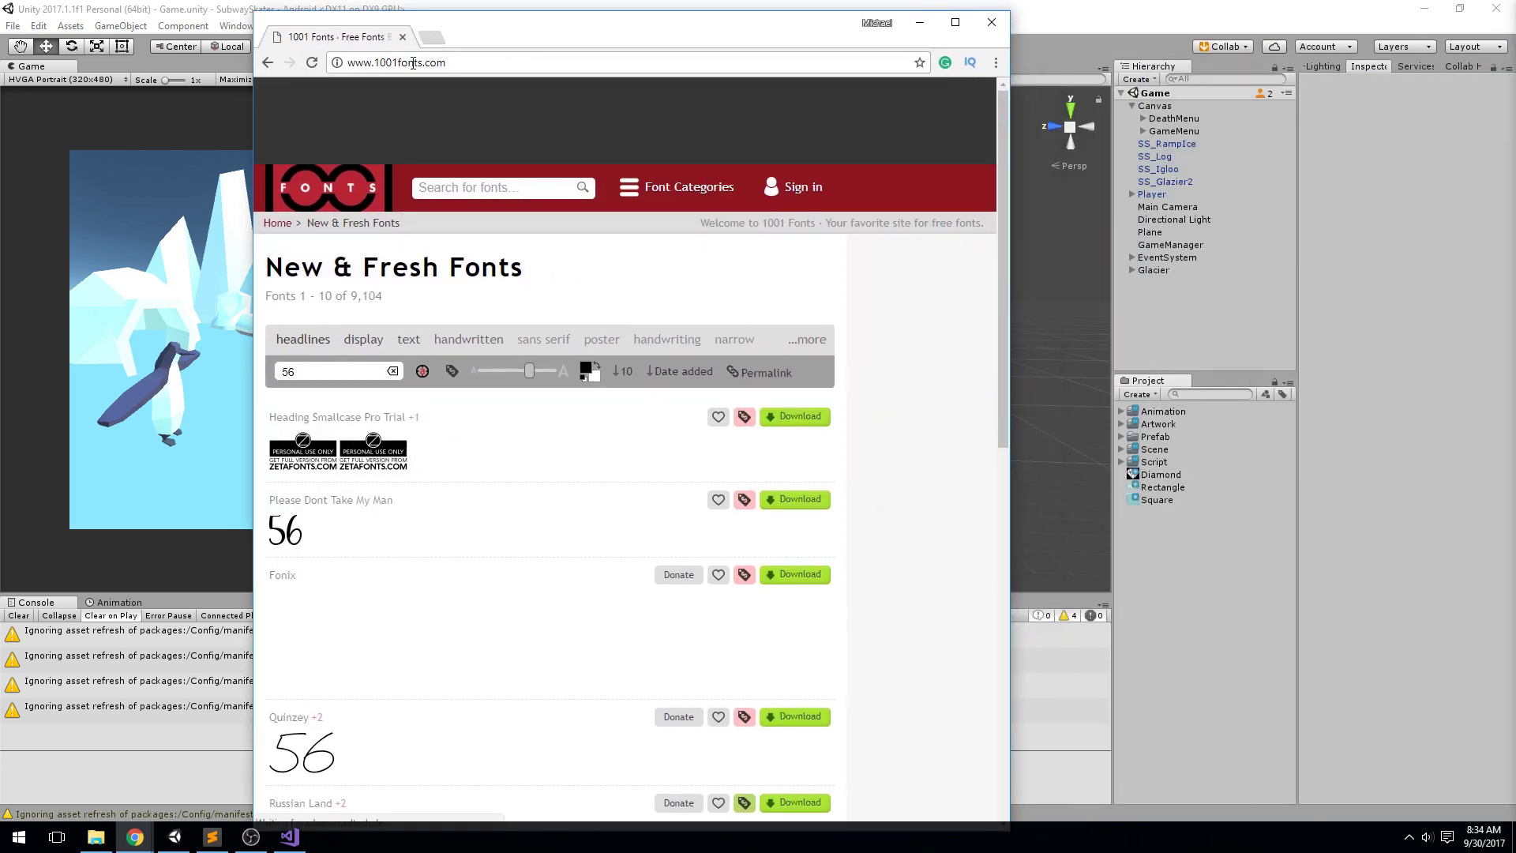
double_click(593, 26)
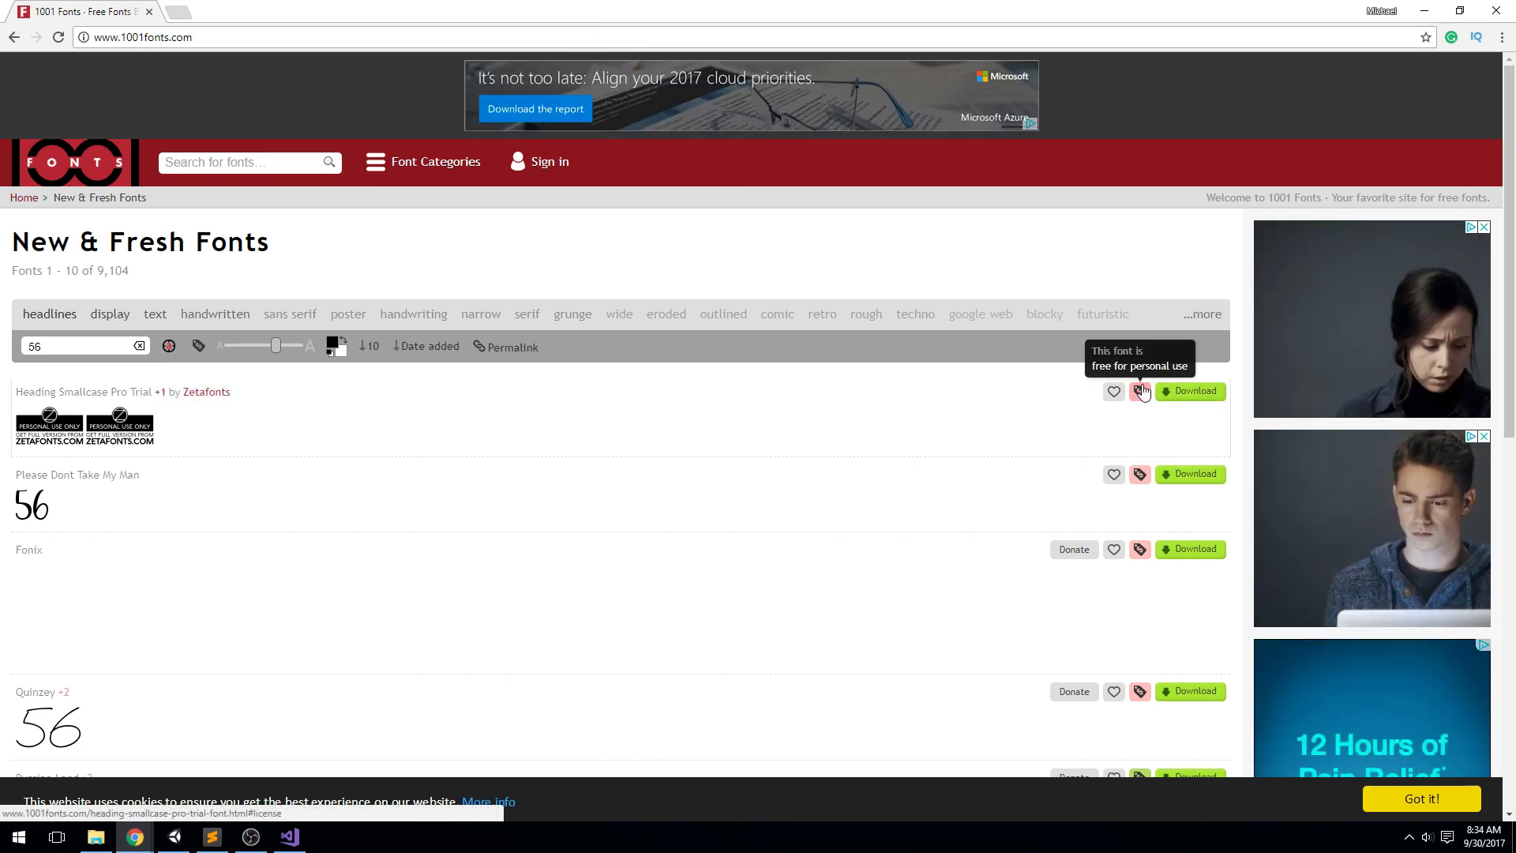
mouse_move(1138, 404)
scroll(393, 419, down, 4)
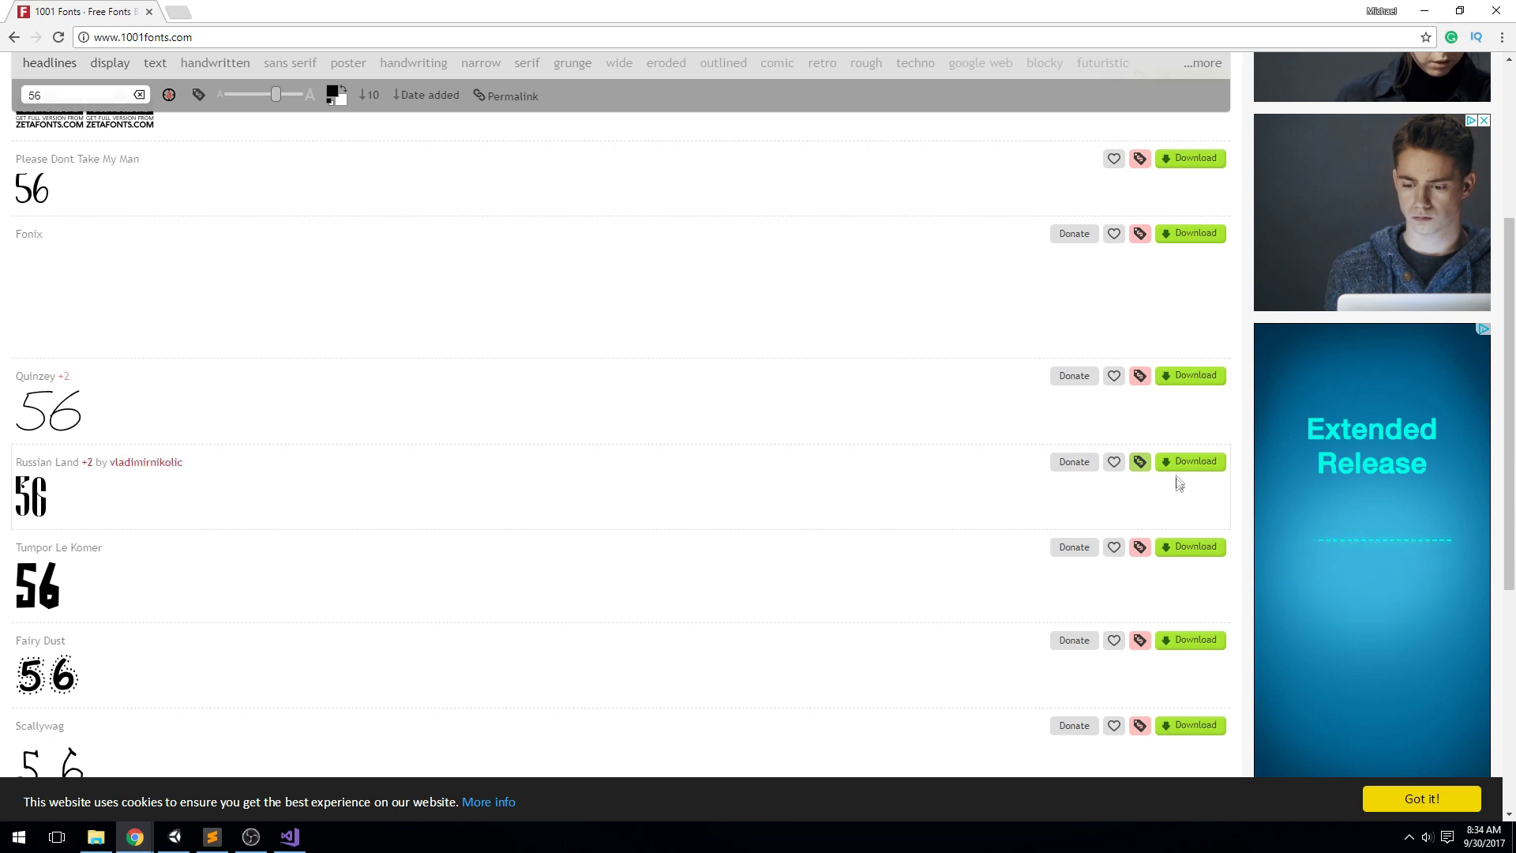
mouse_move(1145, 474)
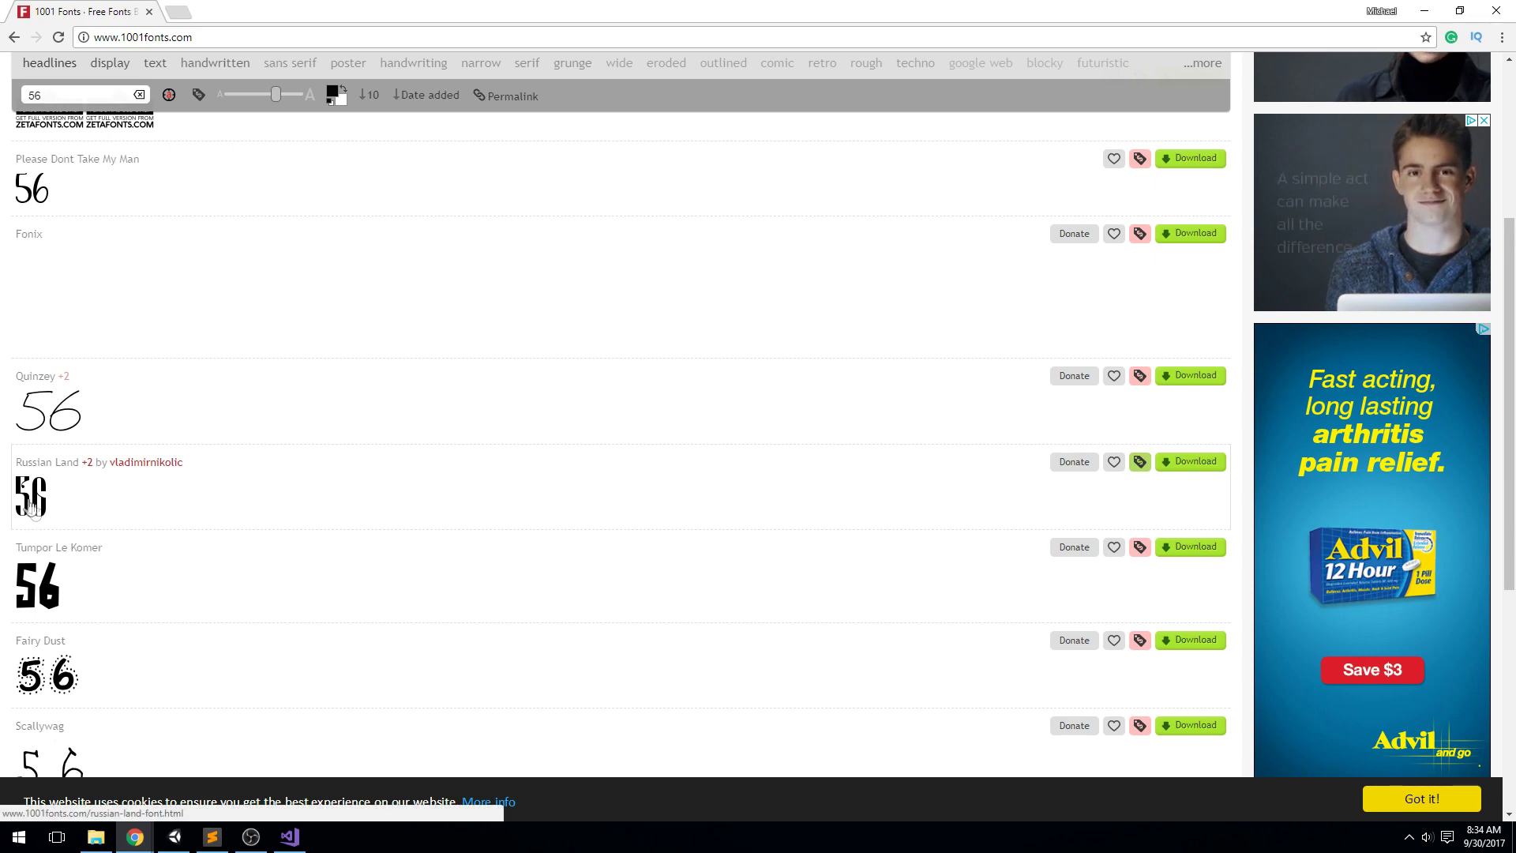
scroll(616, 395, up, 5)
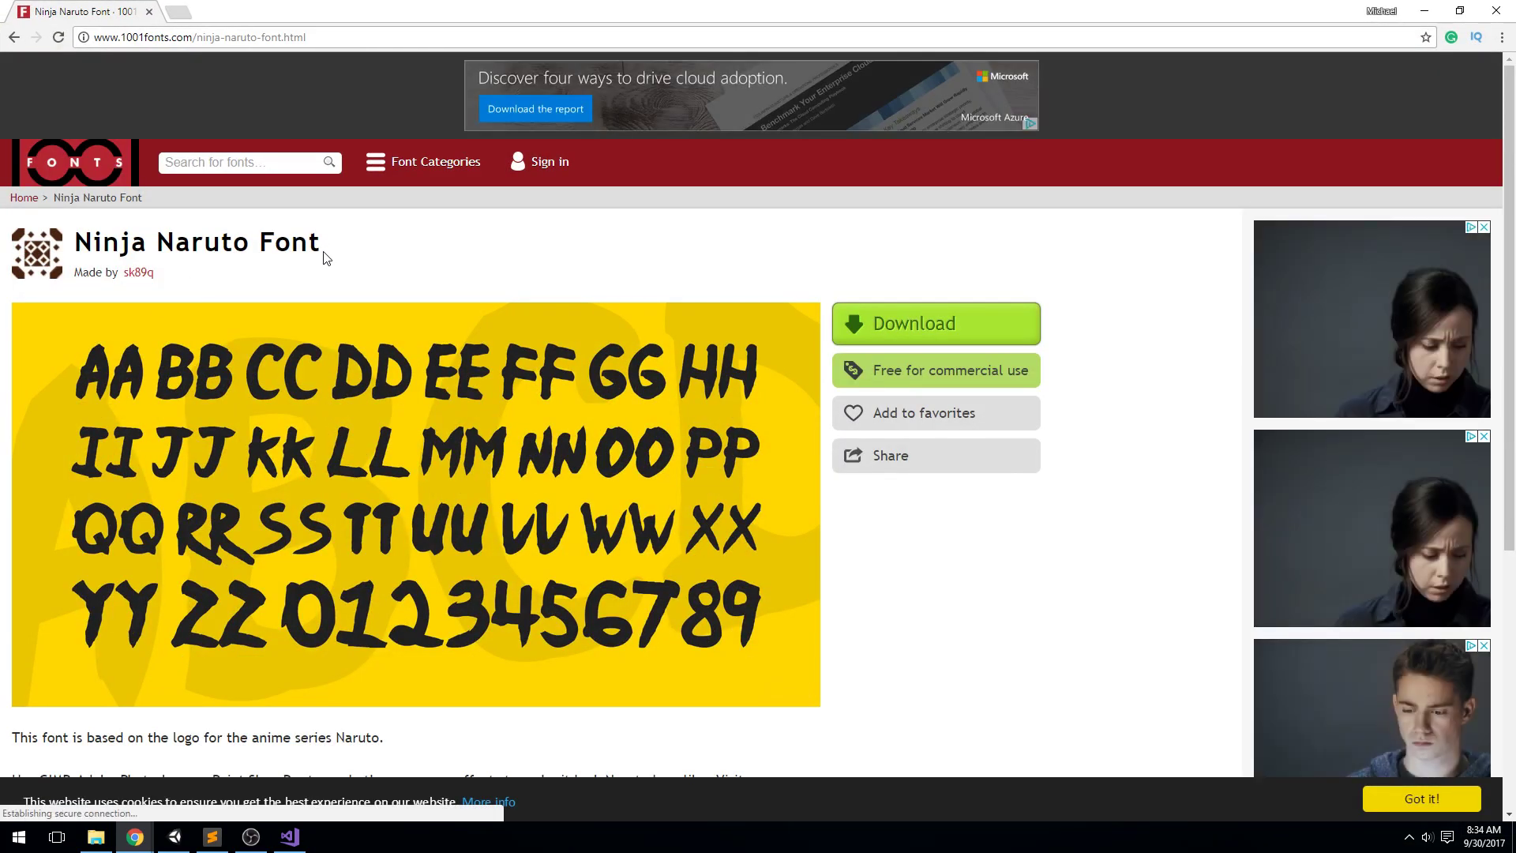
Step: Review the Ninja Naruto font's character samples and licence, and download the font
scroll(468, 279, down, 2)
scroll(468, 280, down, 4)
scroll(969, 376, up, 1)
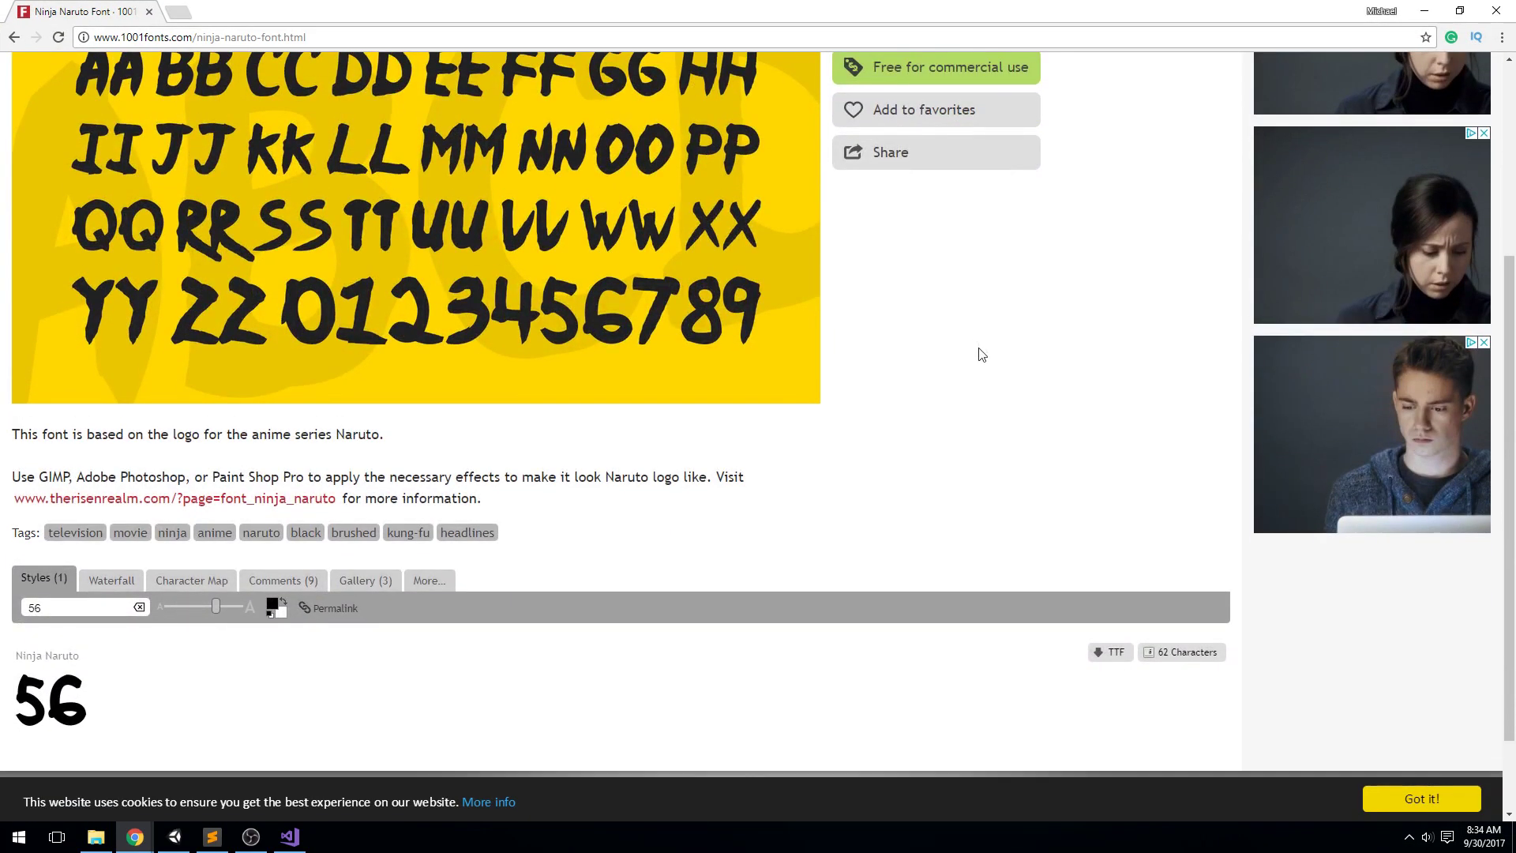
scroll(994, 363, up, 4)
scroll(1002, 361, down, 5)
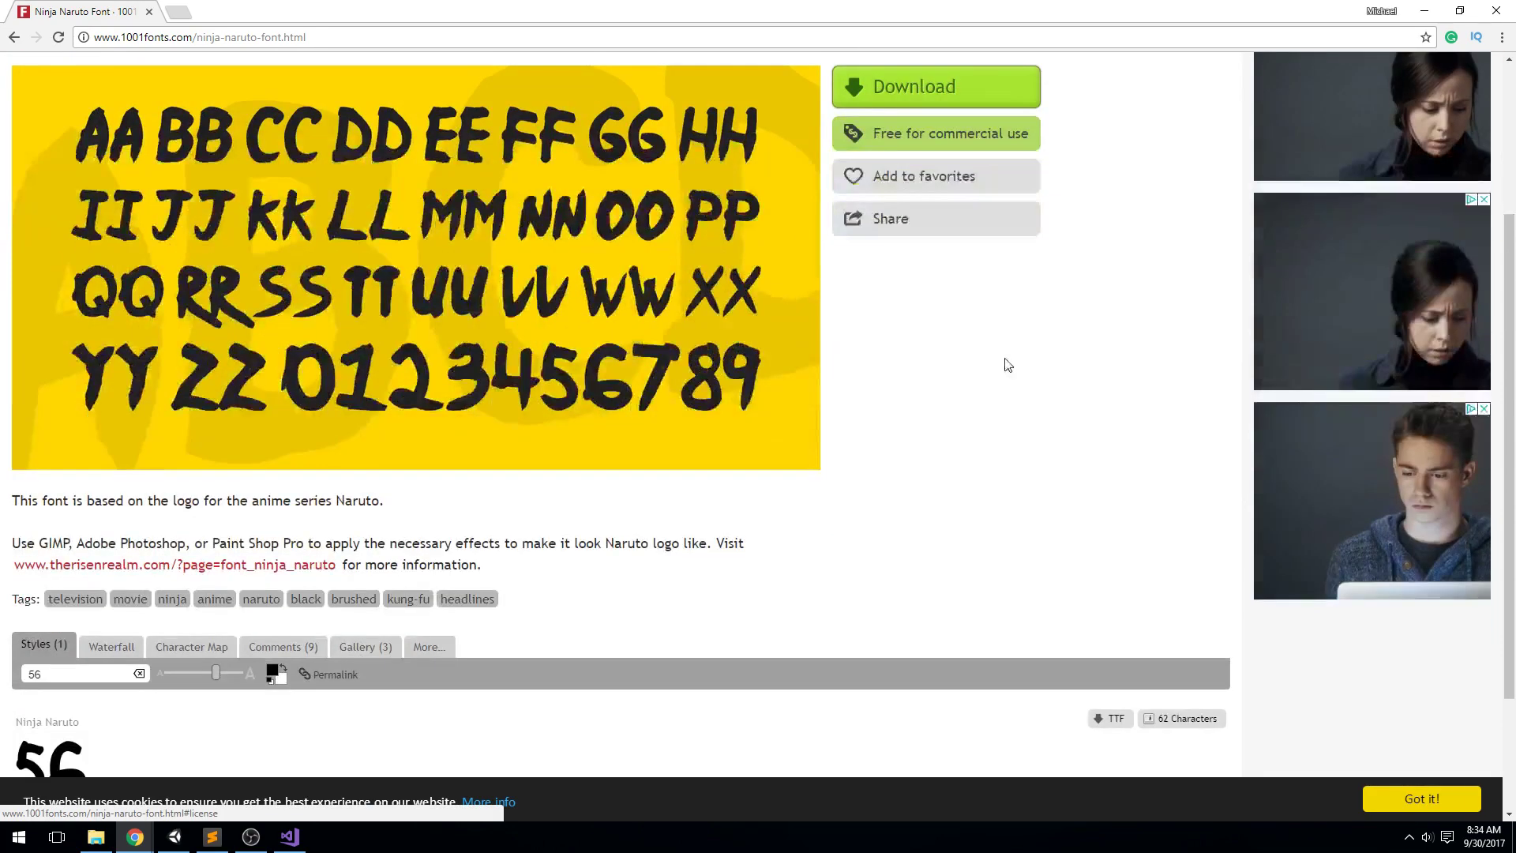
scroll(976, 365, up, 3)
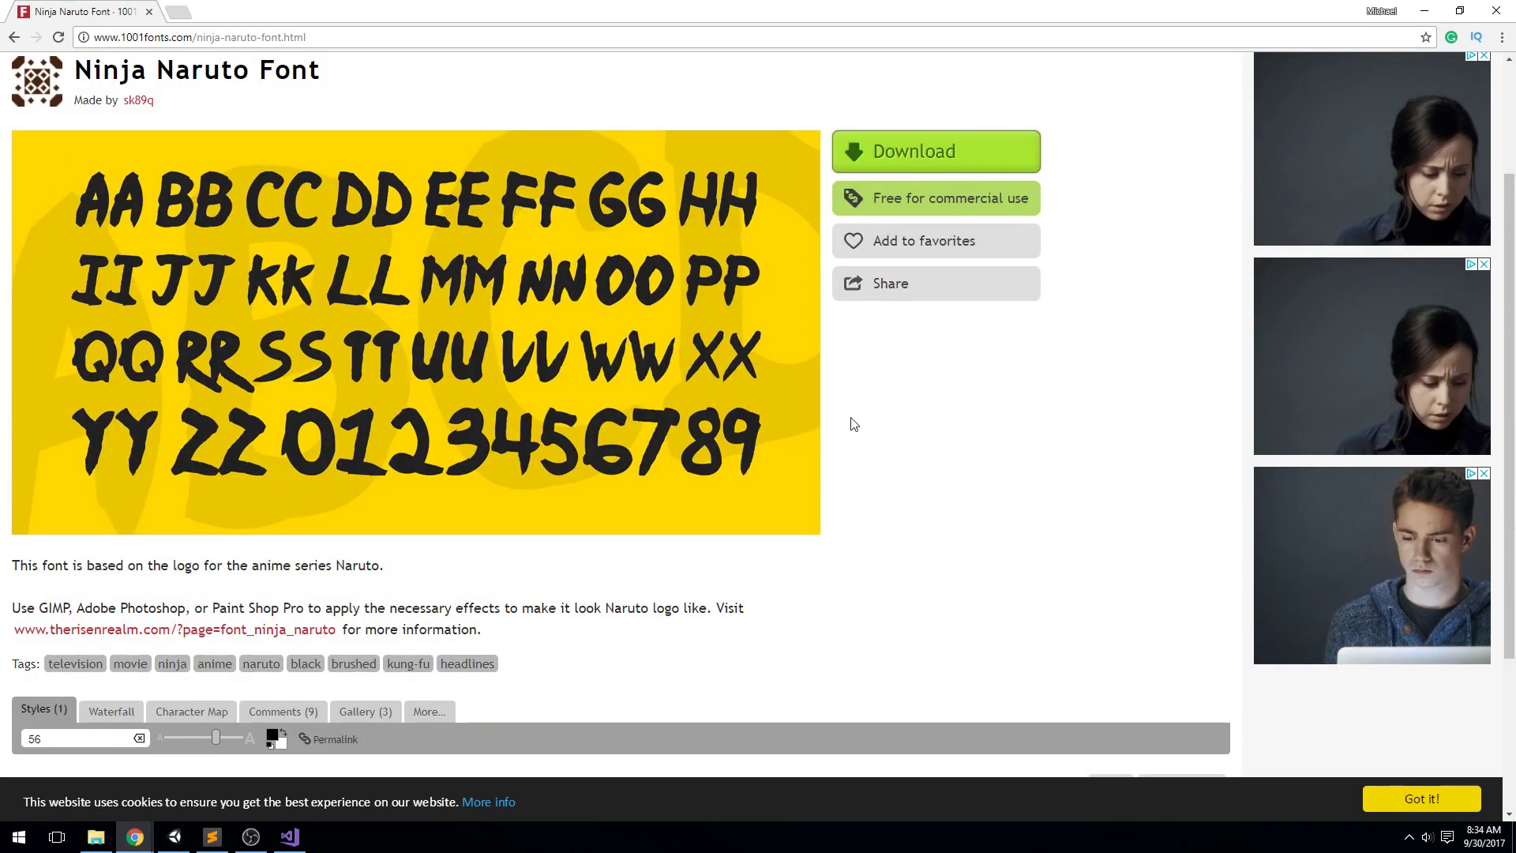
scroll(837, 403, down, 4)
scroll(860, 353, up, 6)
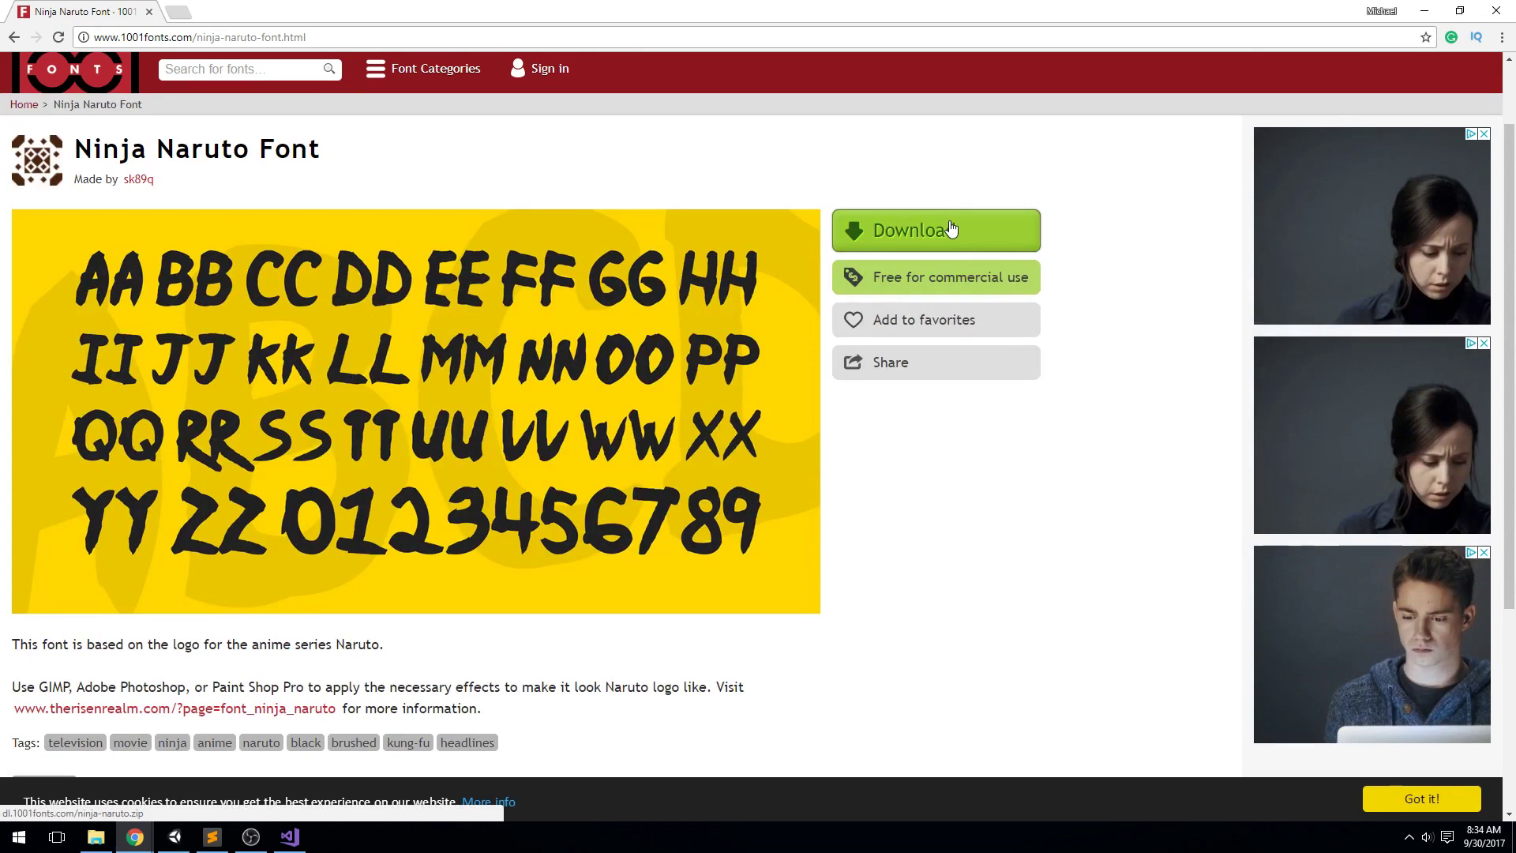
click(951, 229)
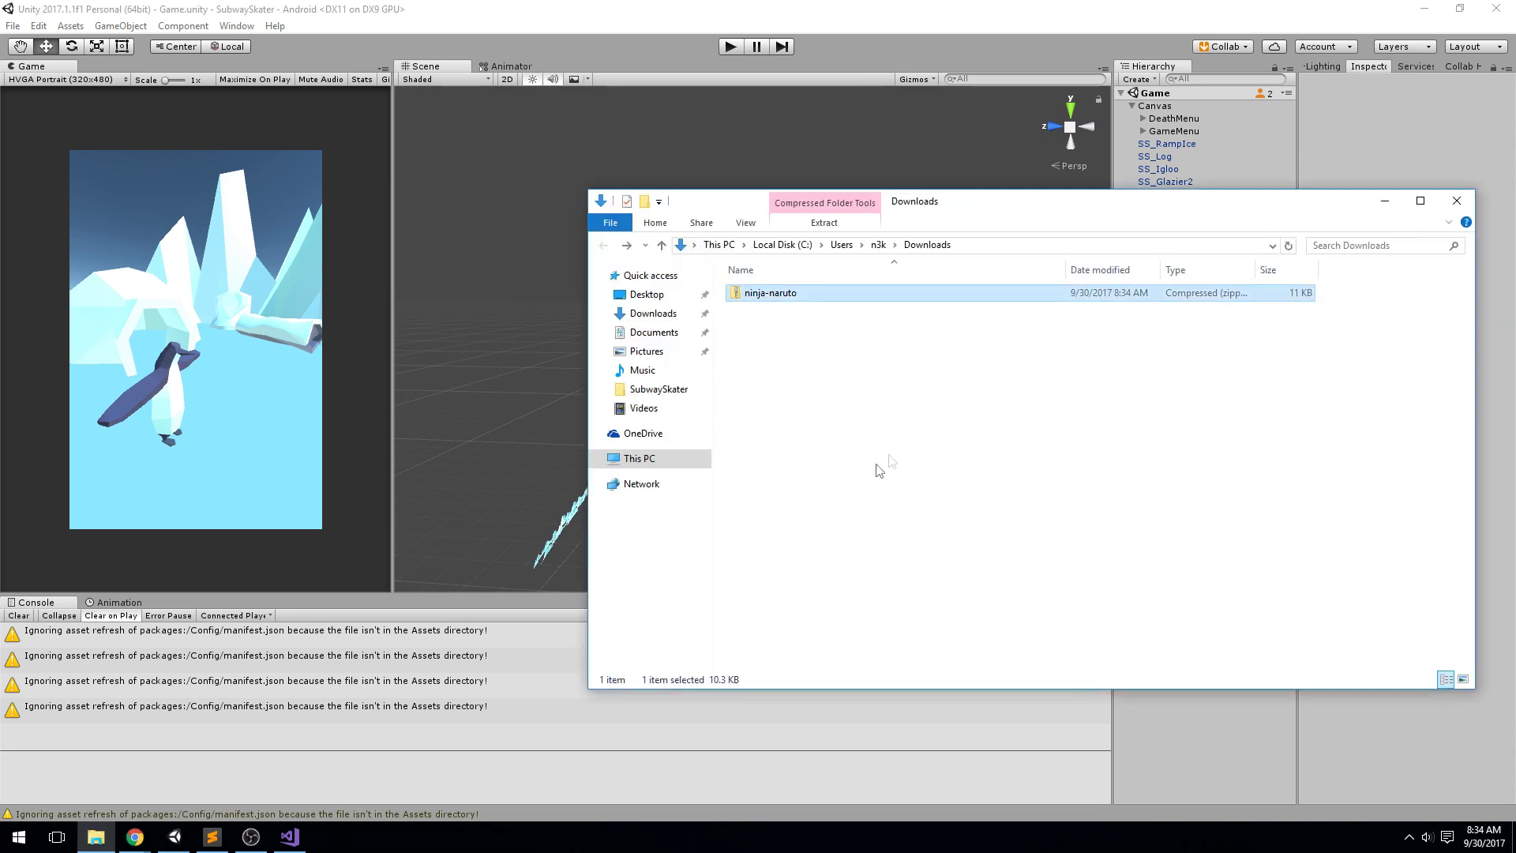
Step: Extract the ninja-naruto archive in the Downloads folder and close the Downloads window, keeping the extracted folder open
right_click(804, 296)
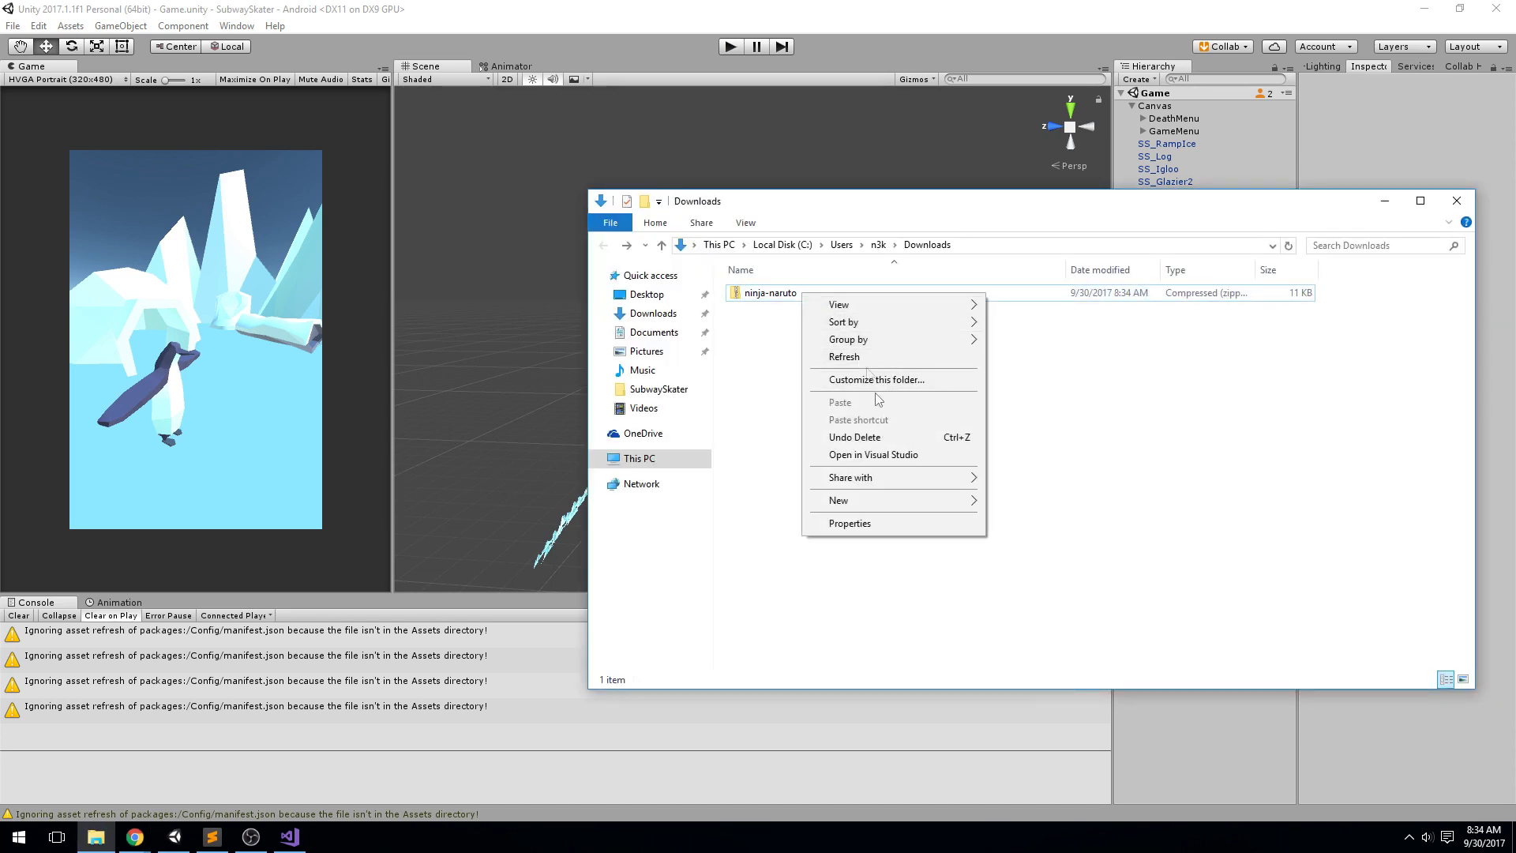
right_click(766, 294)
click(849, 360)
click(899, 570)
drag(1164, 331, 668, 209)
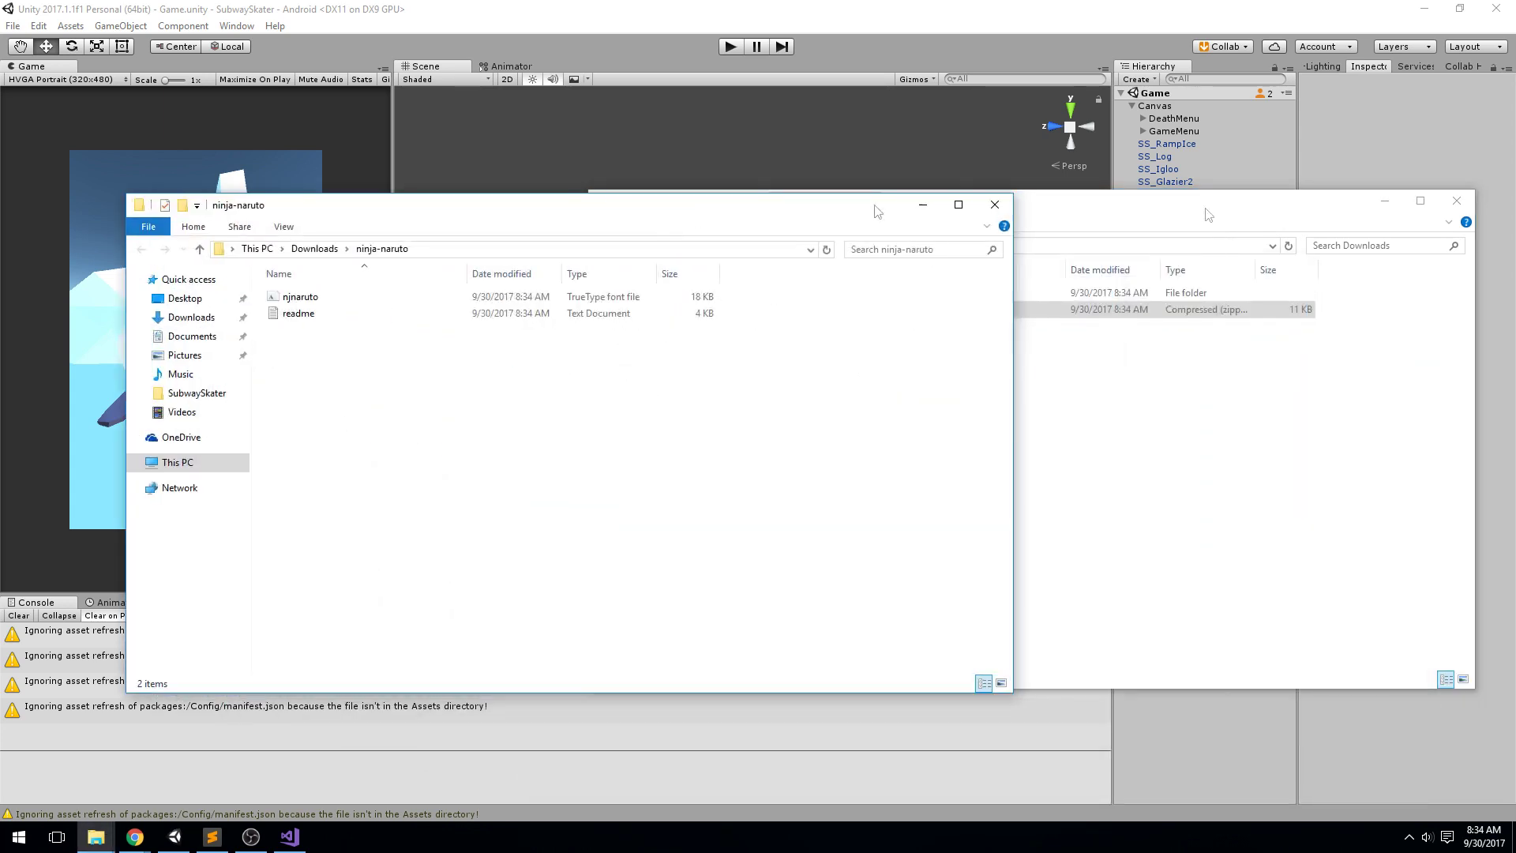
click(1457, 201)
Step: Import the njnaruto TrueType font file from the extracted folder into the Unity project and close the folder window
click(318, 298)
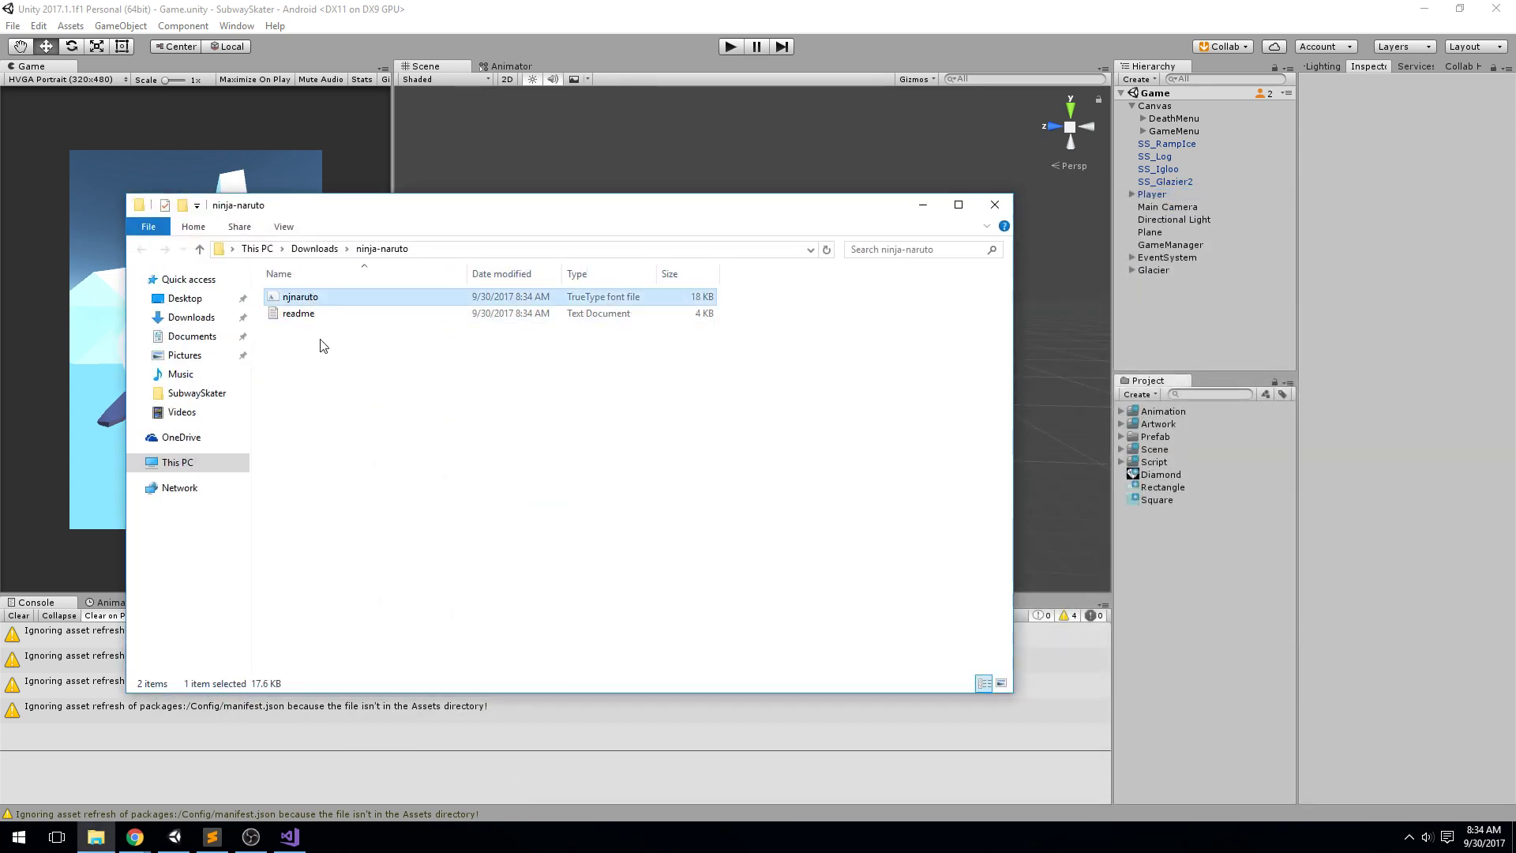
click(322, 314)
click(311, 299)
click(320, 339)
click(308, 318)
click(406, 339)
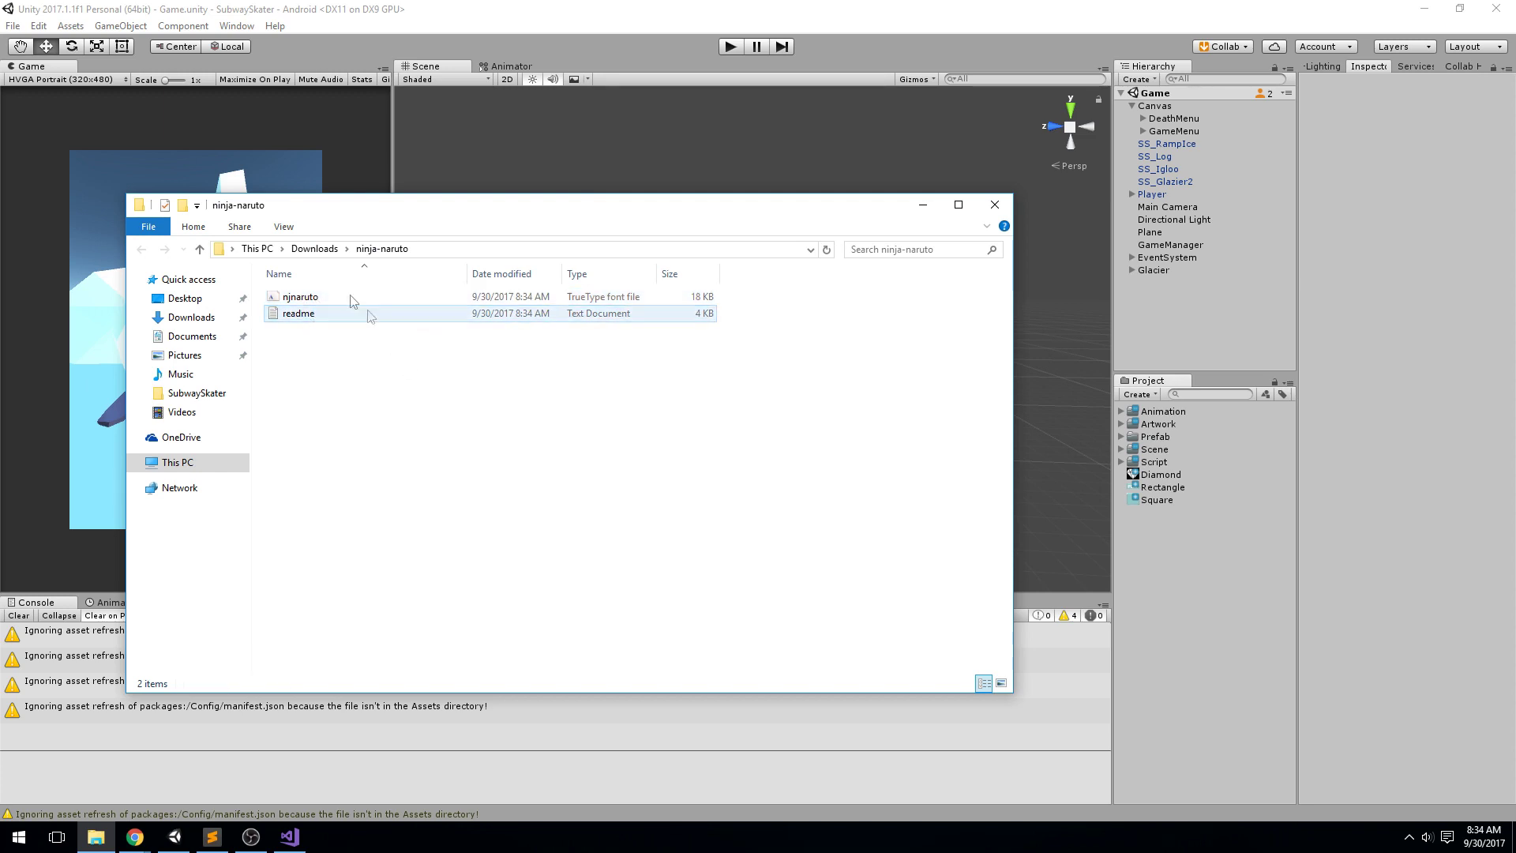
click(349, 301)
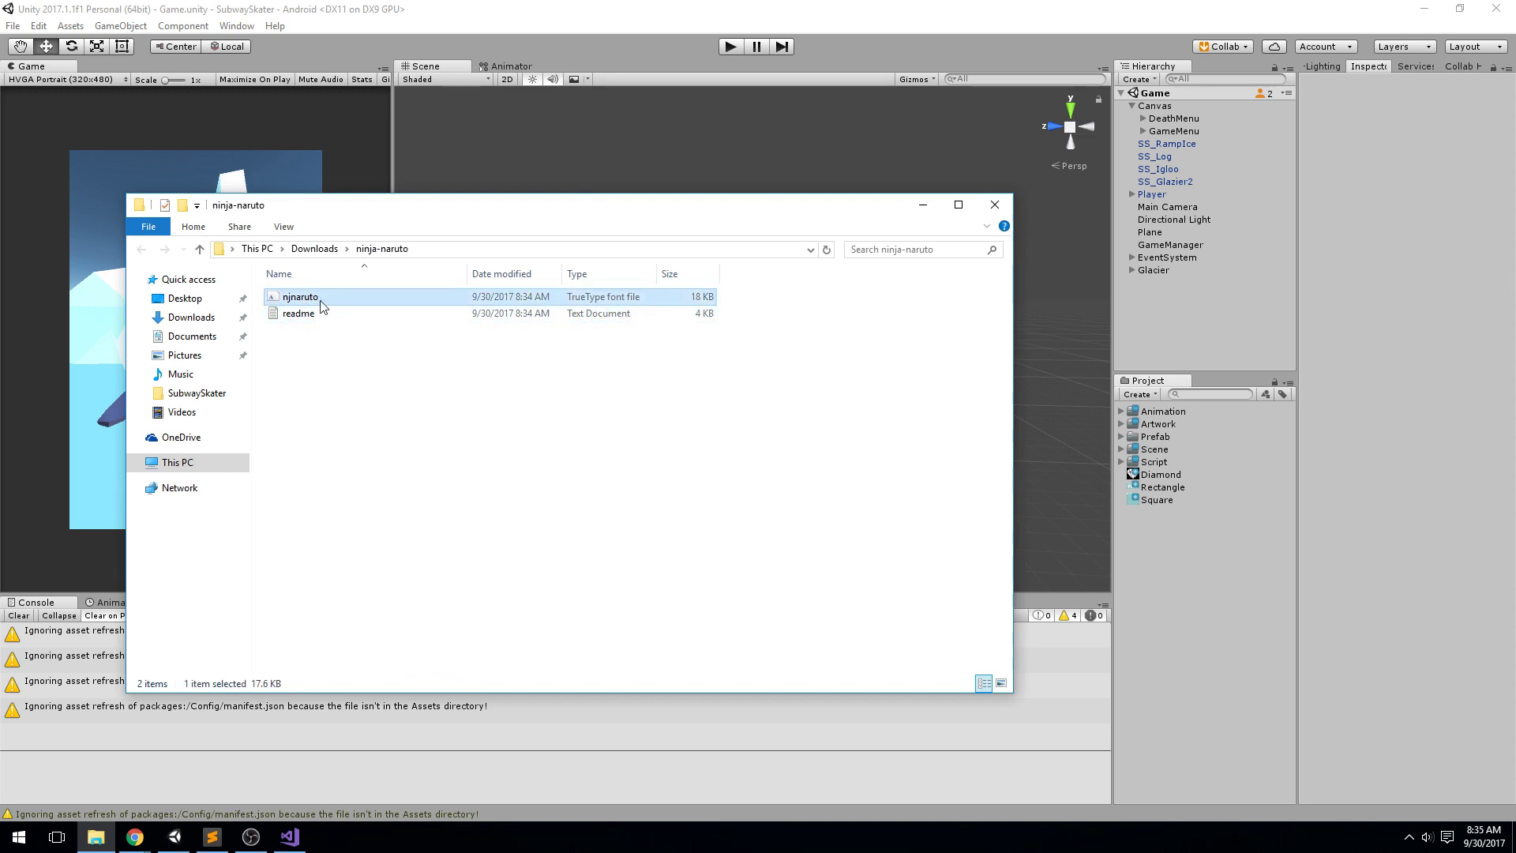
drag(294, 304, 1201, 580)
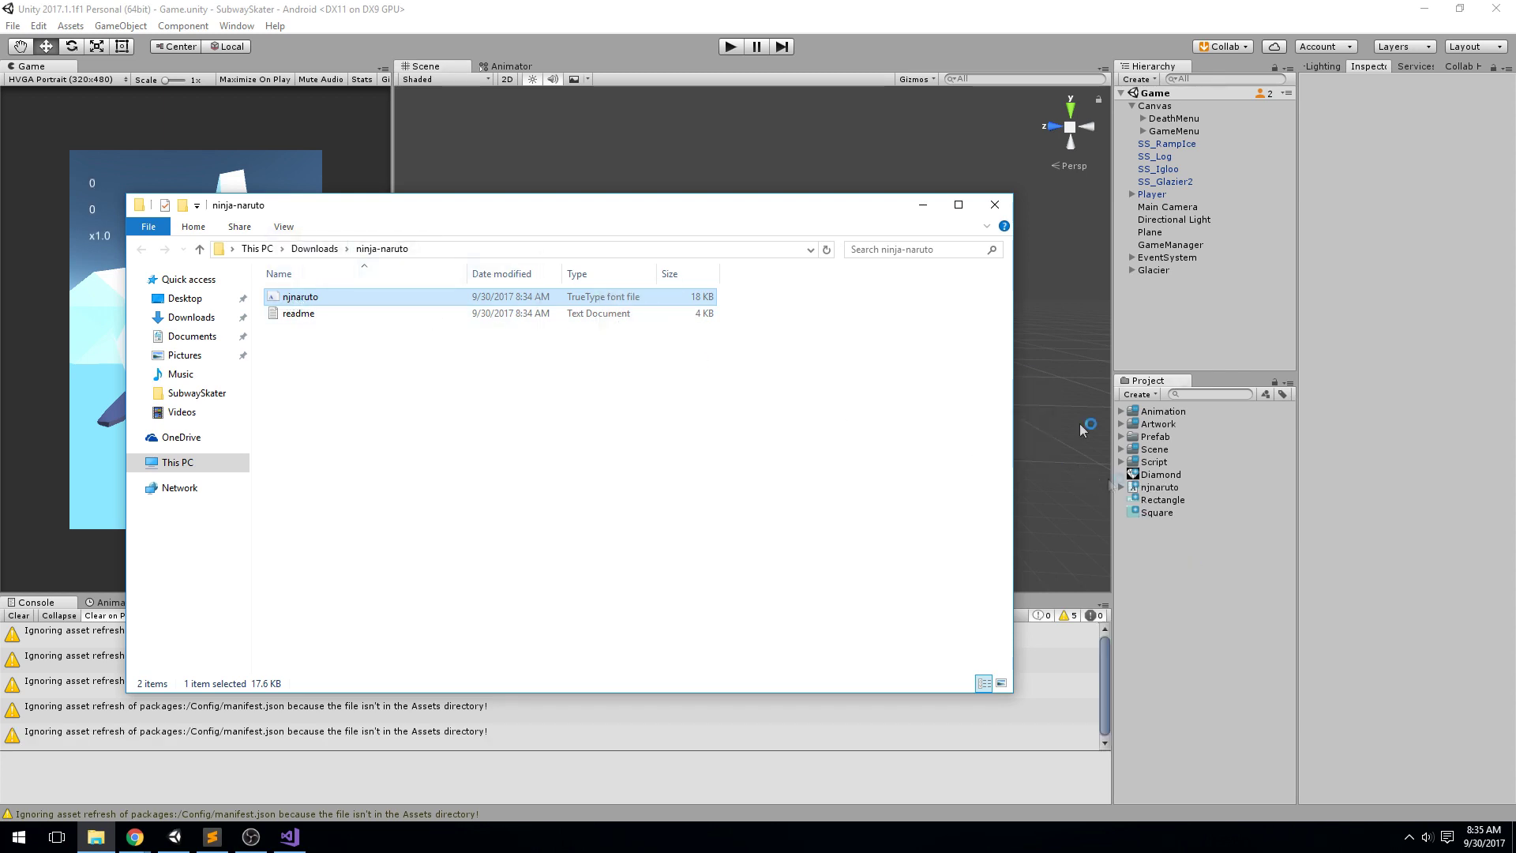
click(983, 205)
Step: Clear the console messages and view the import settings of the Diamond texture
click(21, 616)
alt+drag(603, 494, 1153, 449)
click(1170, 475)
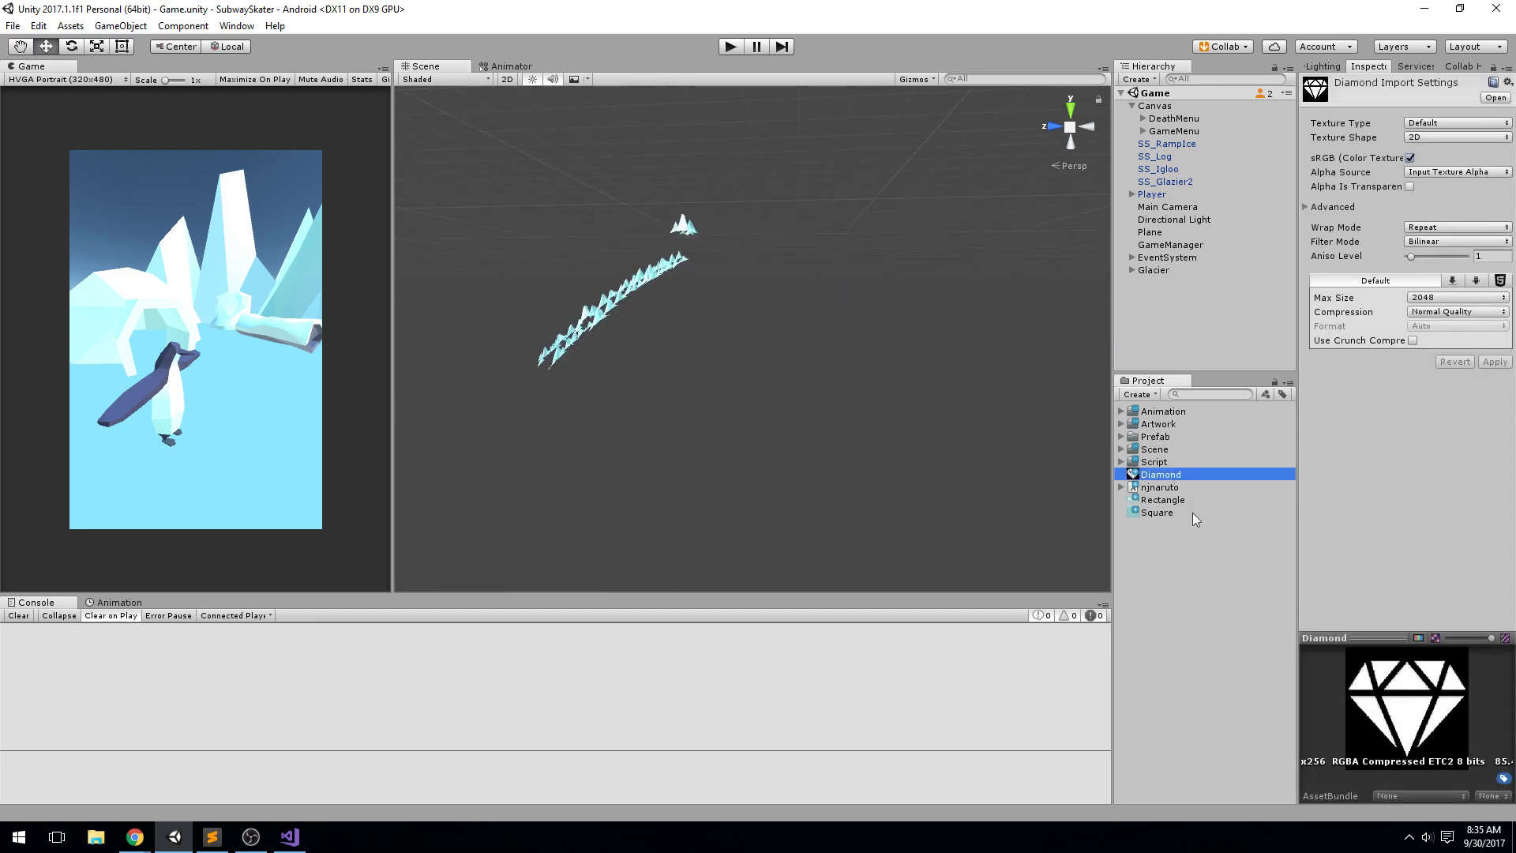
click(1174, 487)
click(1159, 475)
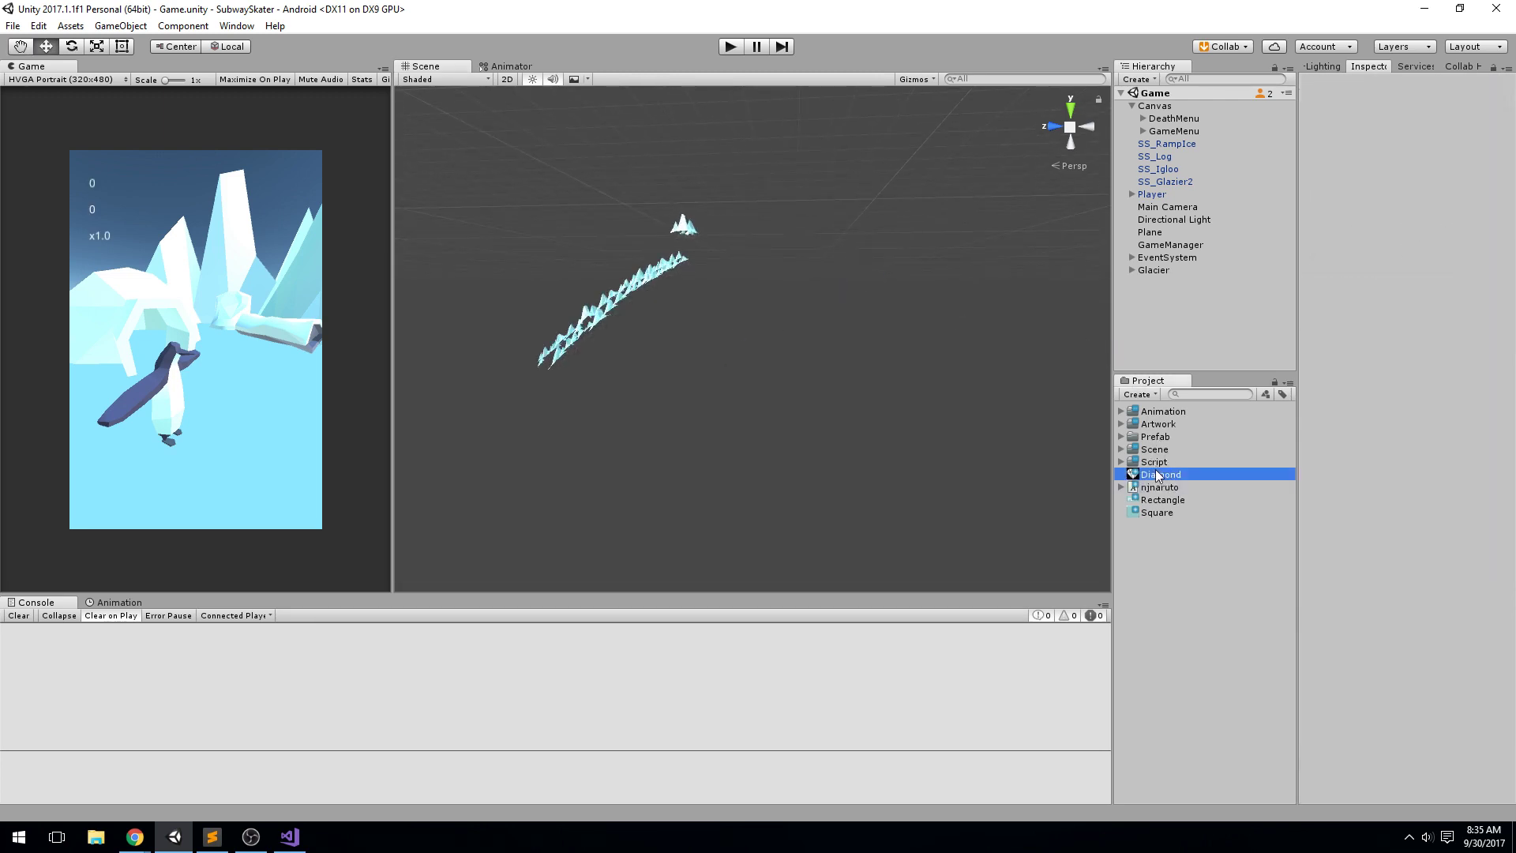
Step: Create a folder named MenuUI inside the Artwork folder
click(1121, 424)
right_click(1159, 425)
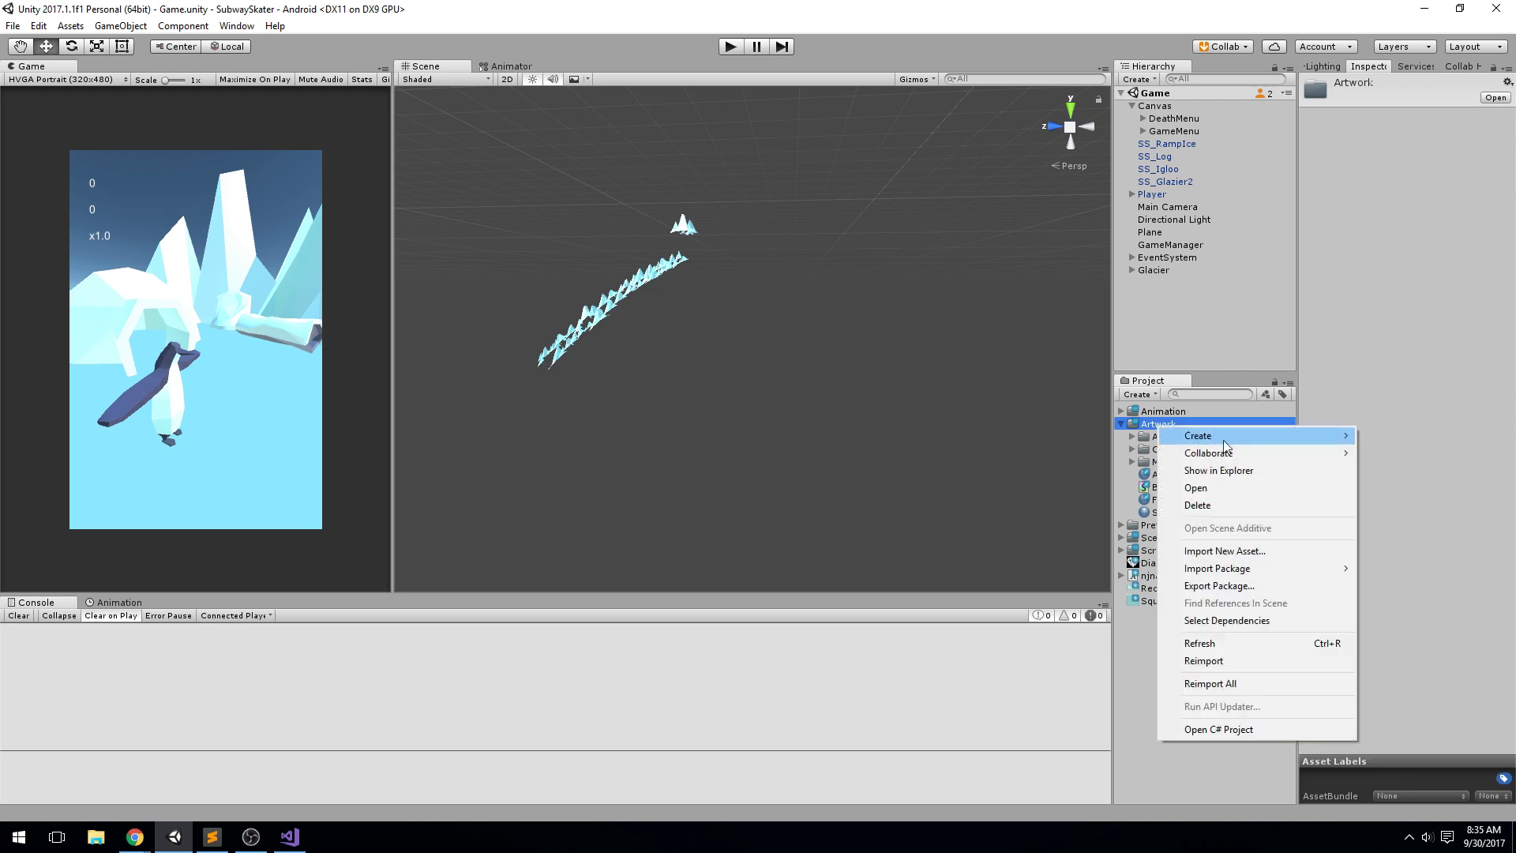
mouse_move(1181, 433)
click(1086, 349)
text(Mer)
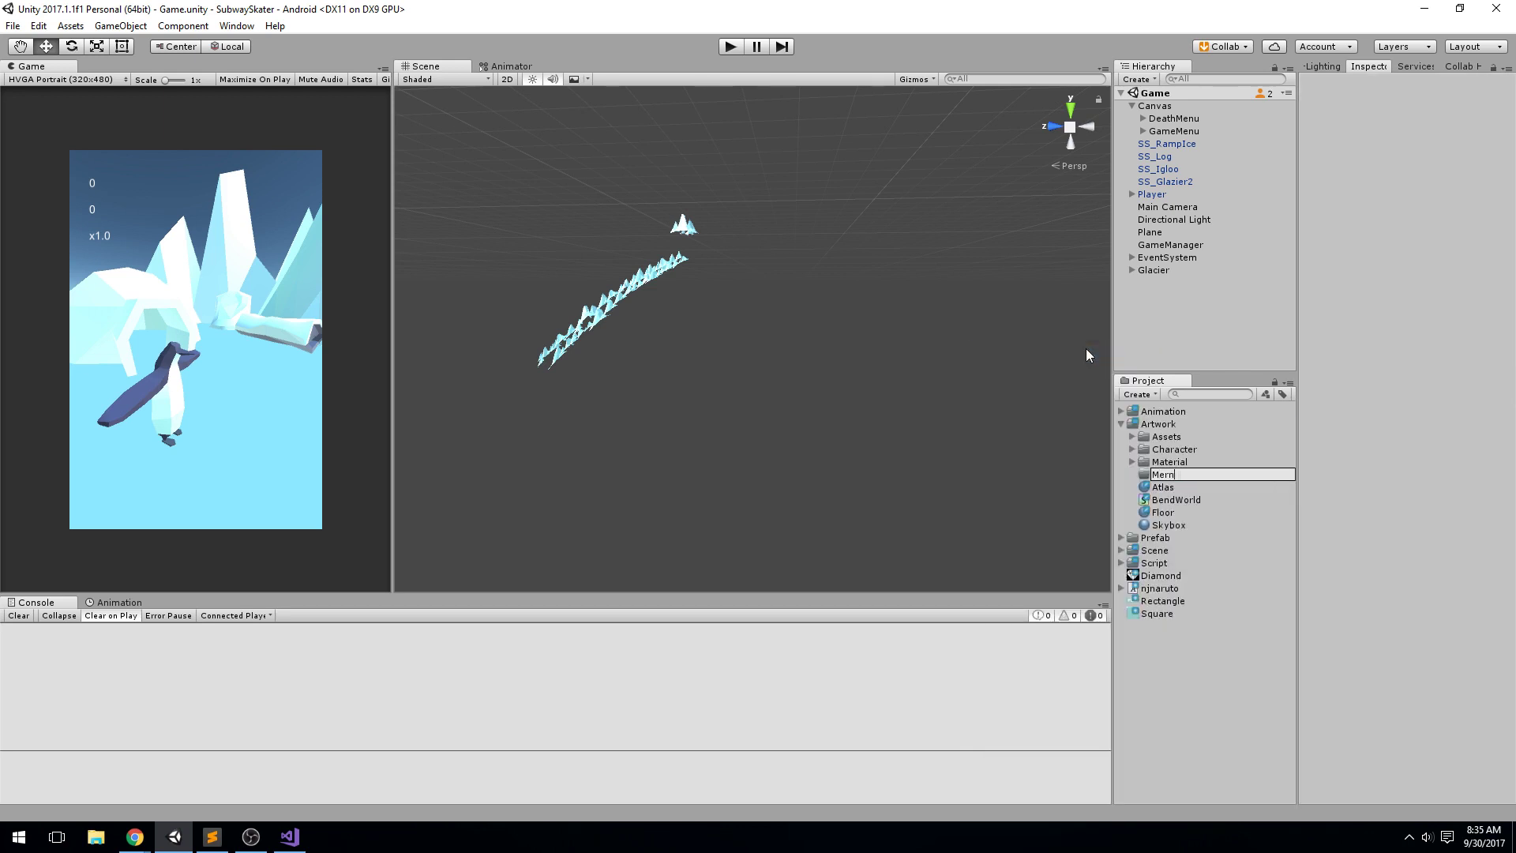
key(BackSpace)
text(nuUI)
key(Return)
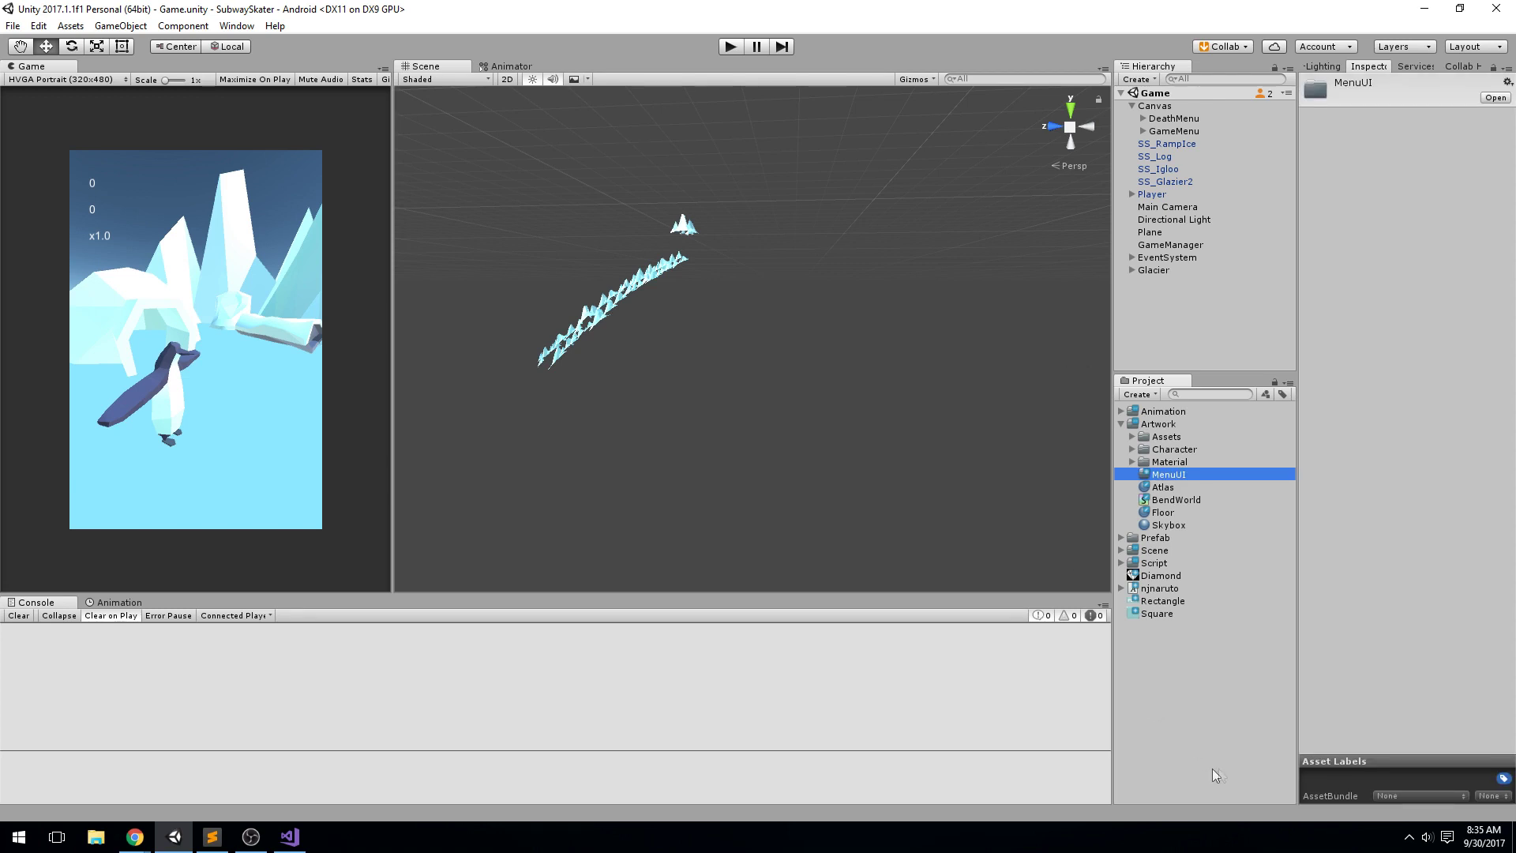
Step: Move the Diamond, njnaruto, Rectangle and Square assets into the MenuUI folder
click(1161, 576)
shift+click(1164, 614)
drag(1160, 583, 1172, 472)
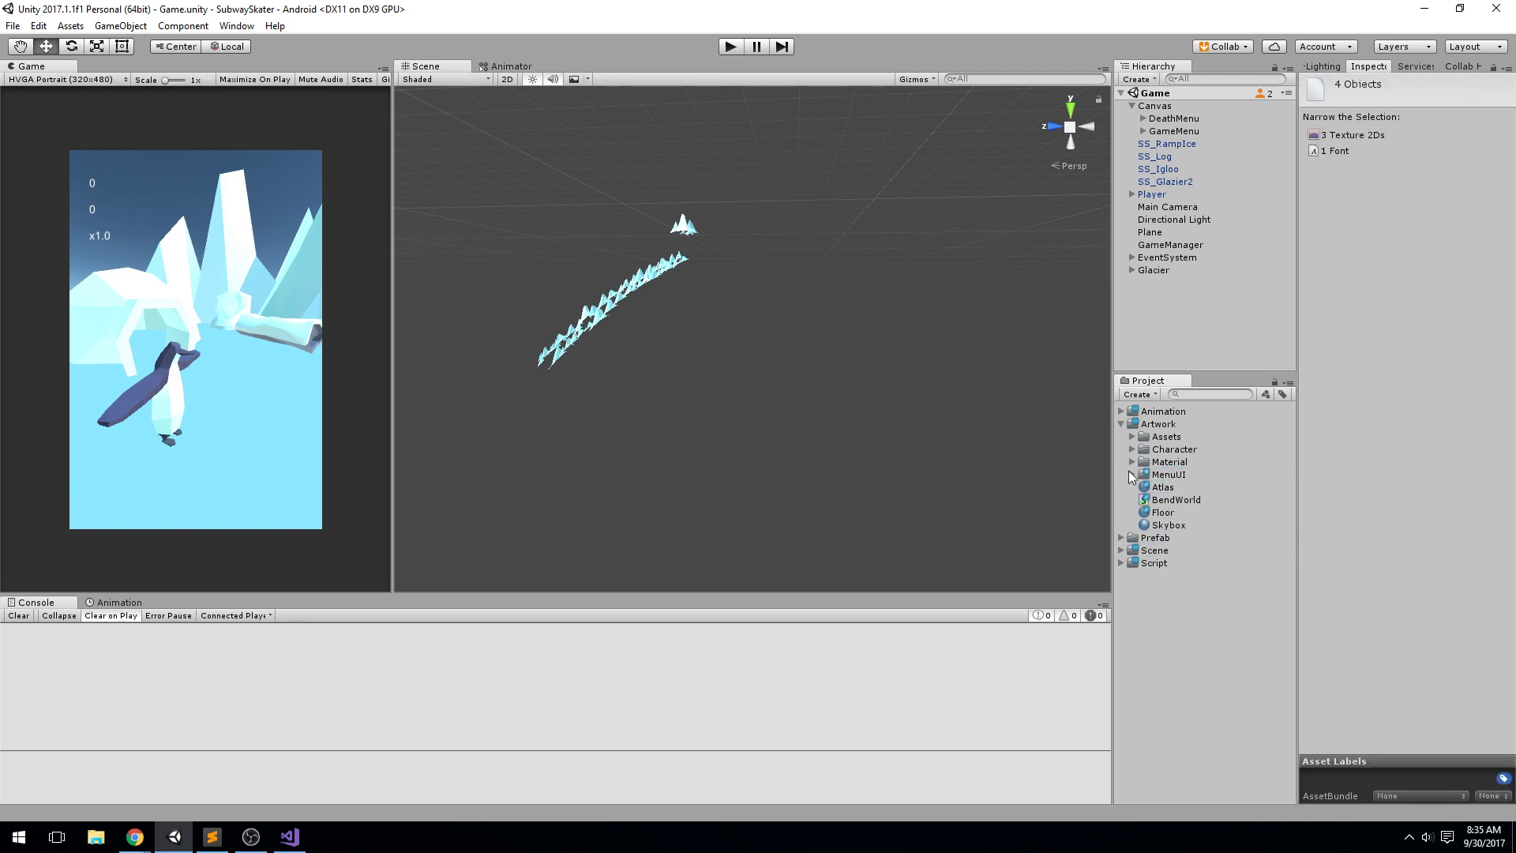
Step: Set the texture type of Diamond, Rectangle and Square in MenuUI to Sprite (2D and UI) and apply it
click(1132, 475)
click(1181, 488)
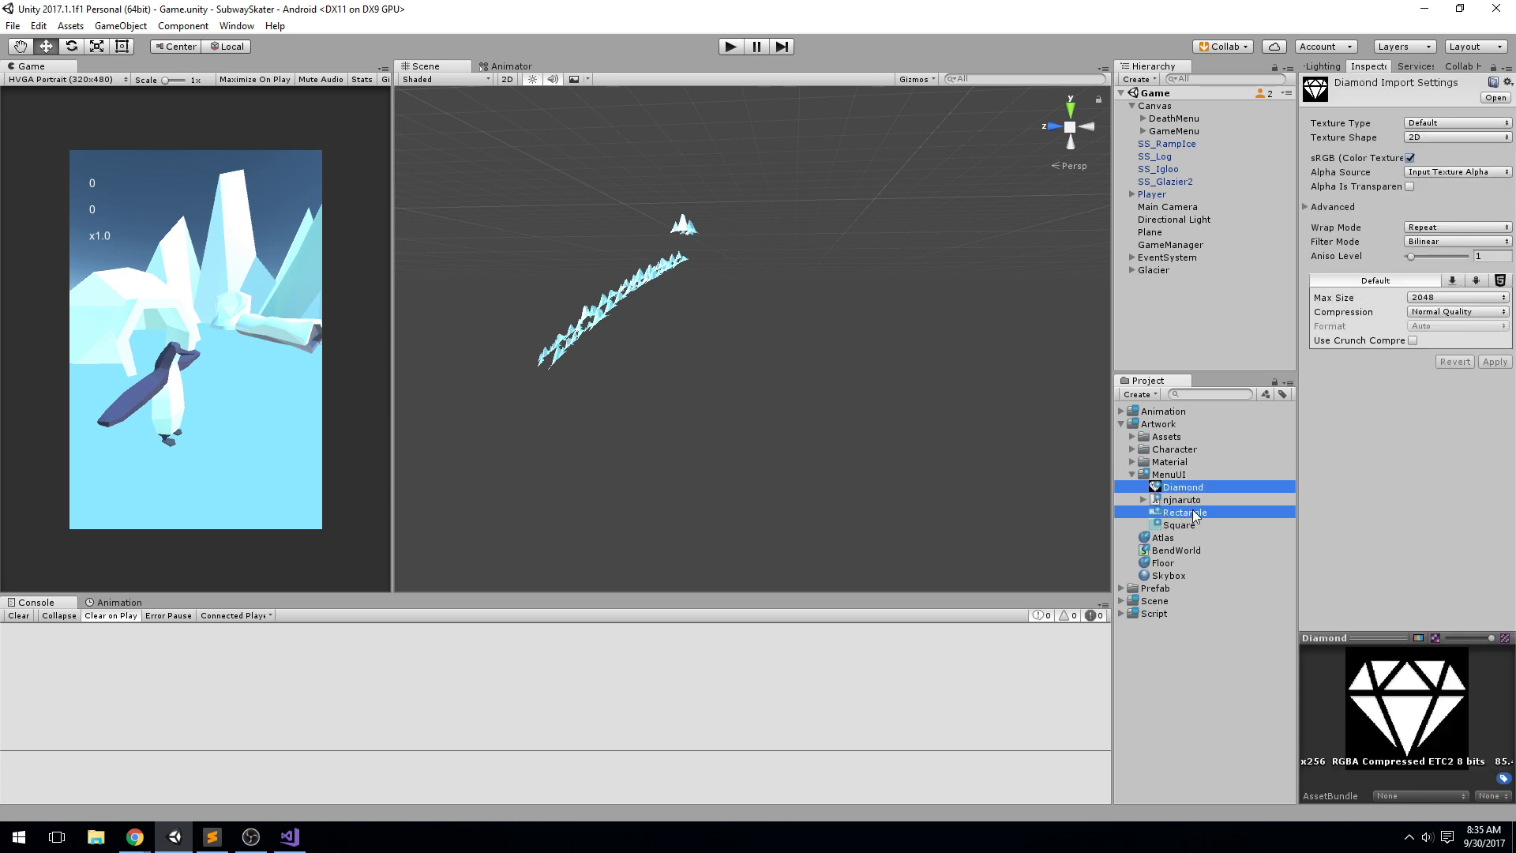
ctrl+click(1193, 511)
ctrl+click(1181, 525)
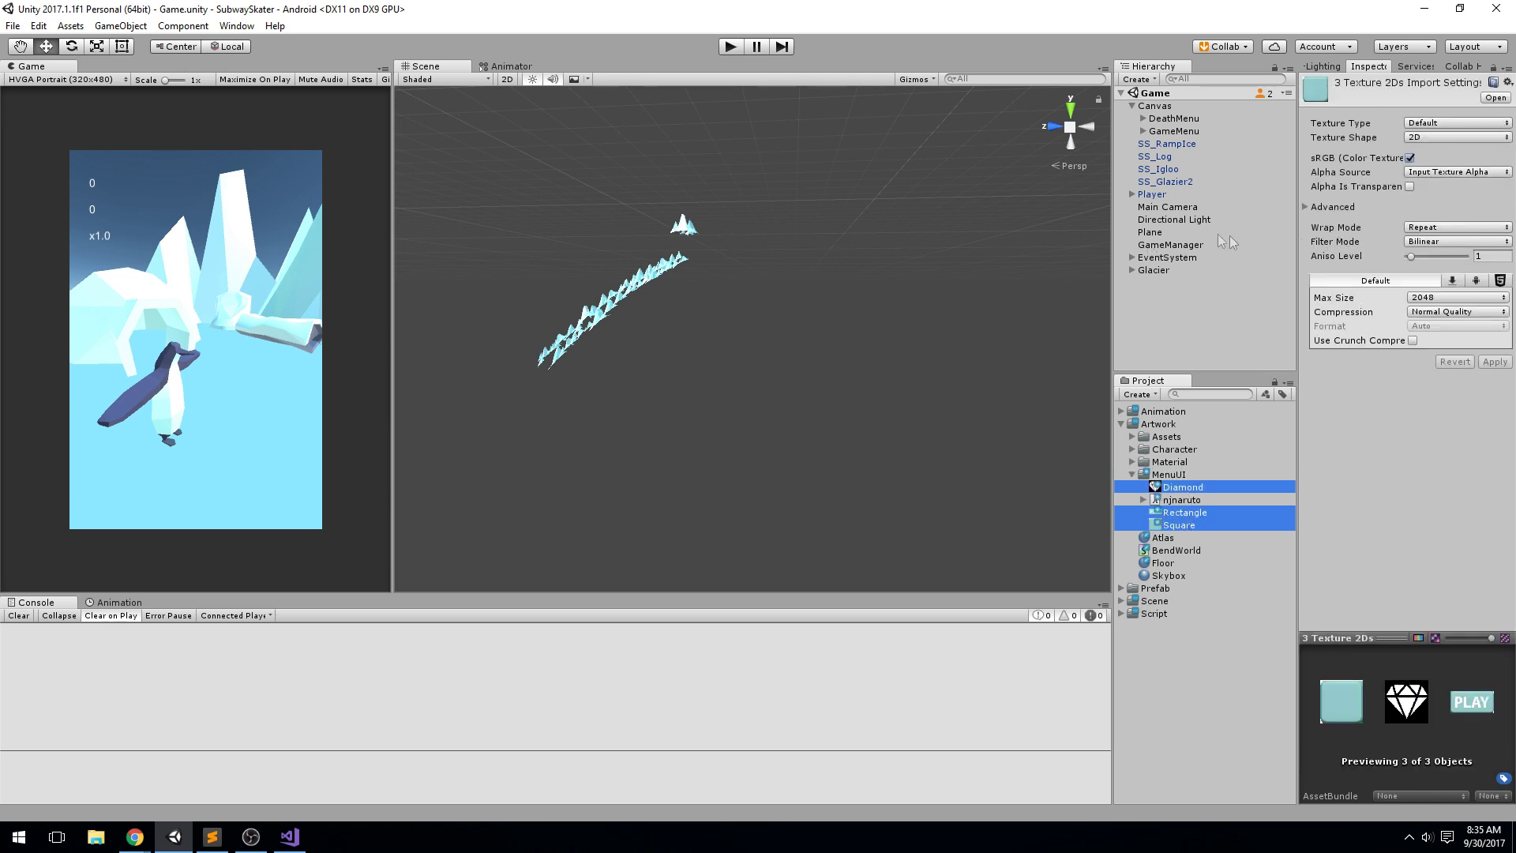
click(1452, 123)
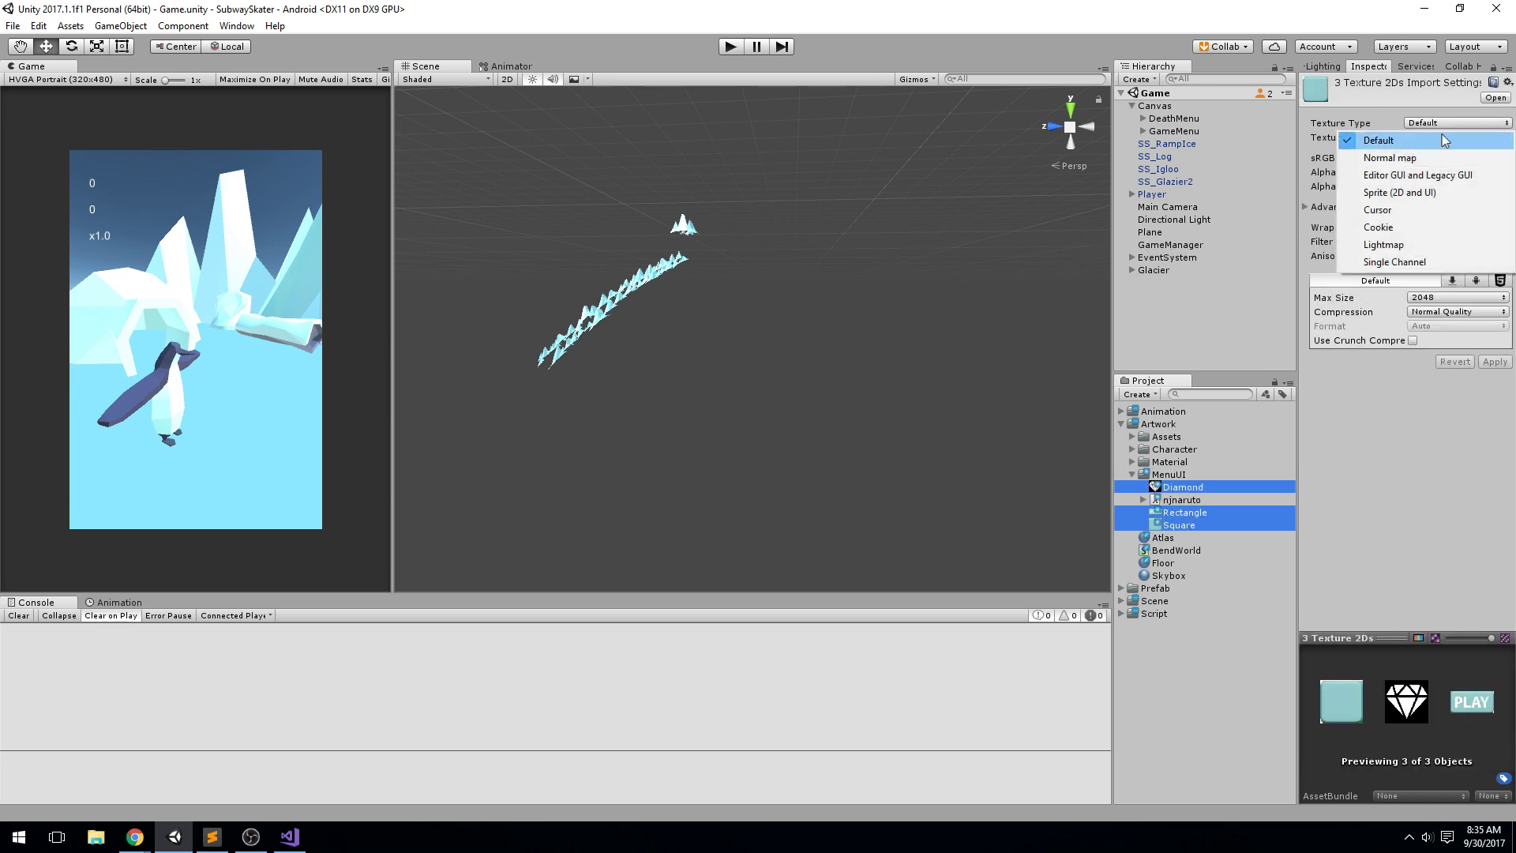
click(1432, 194)
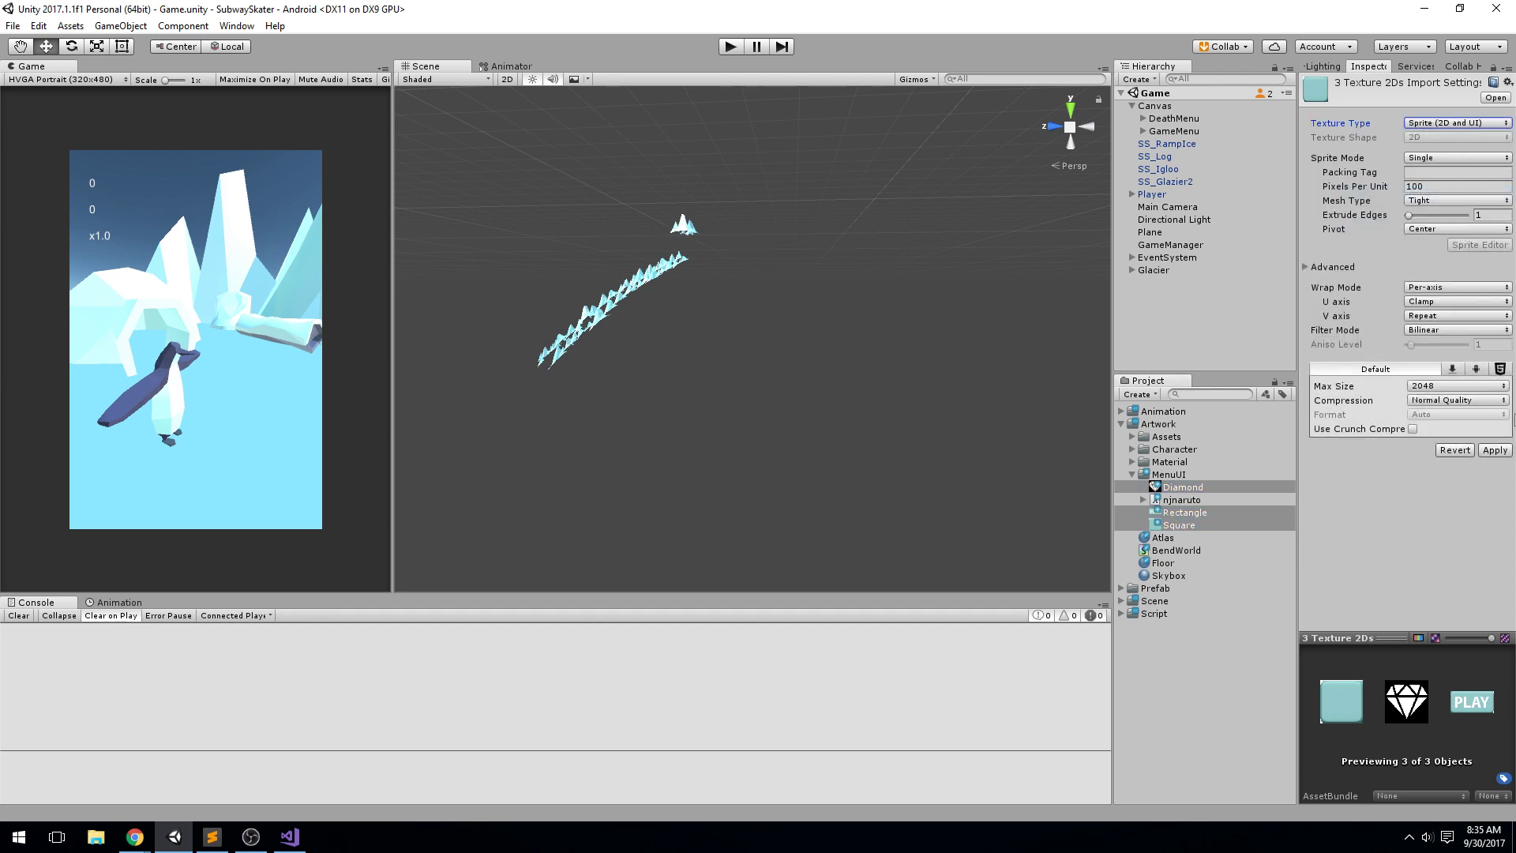
click(1494, 450)
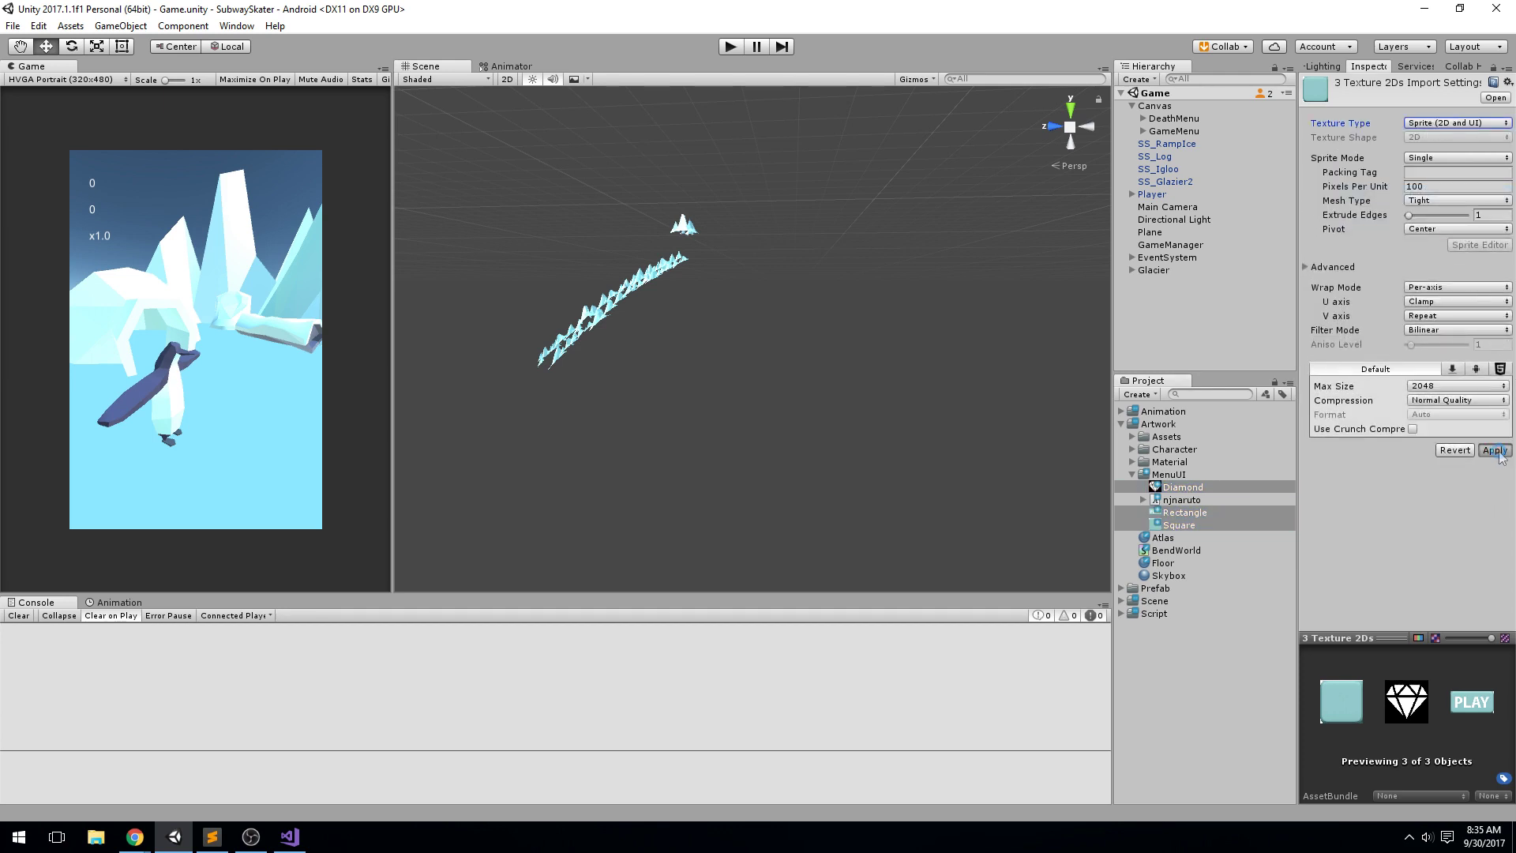
Step: Review the import settings of the Rectangle and Square sprites in the MenuUI folder
click(1182, 491)
click(1173, 515)
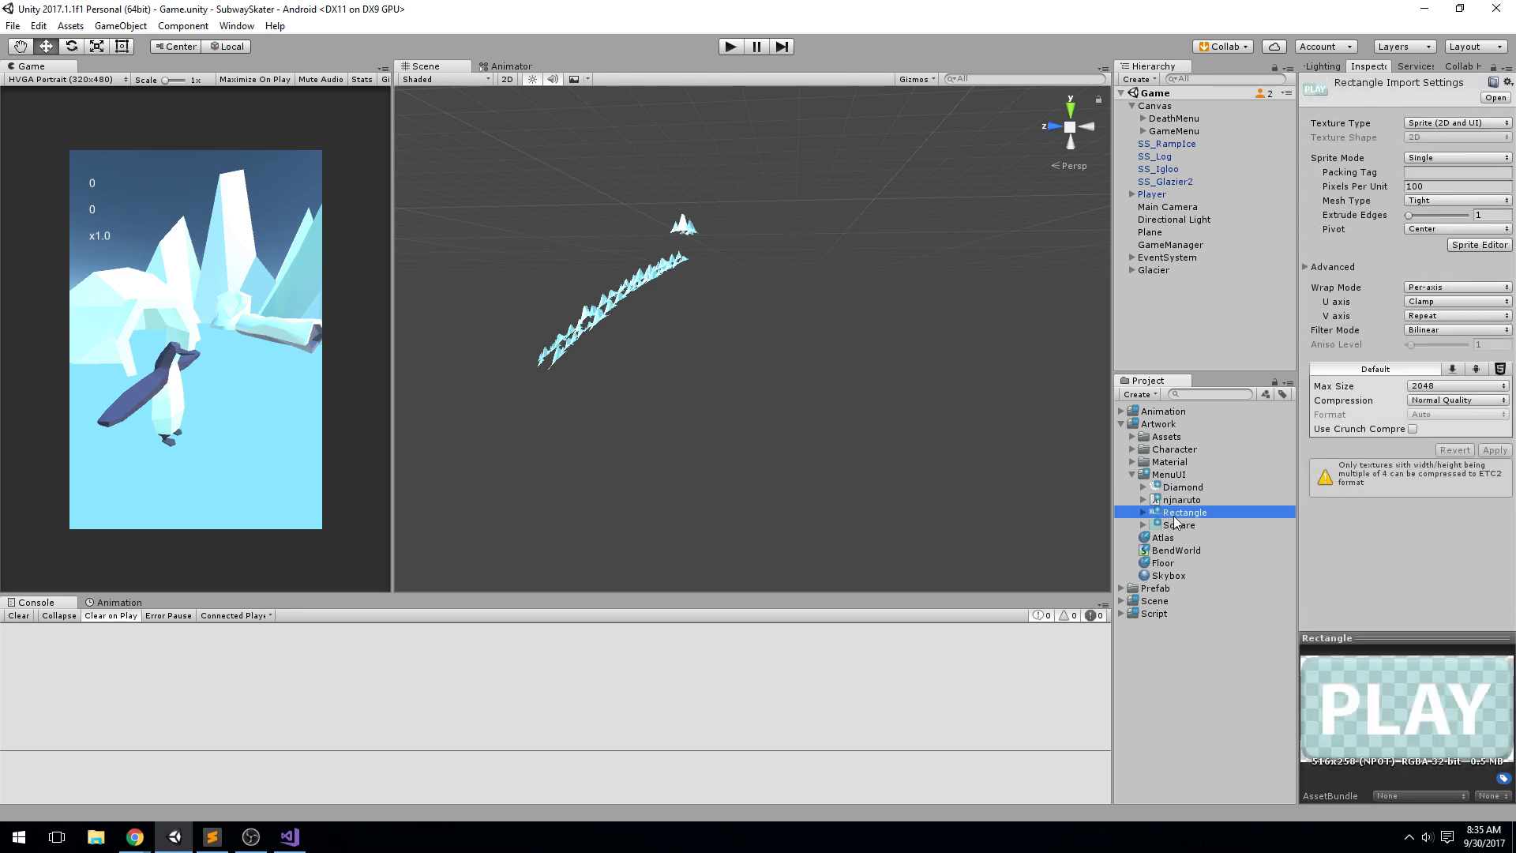
click(1174, 525)
click(1173, 513)
scroll(741, 322, up, 8)
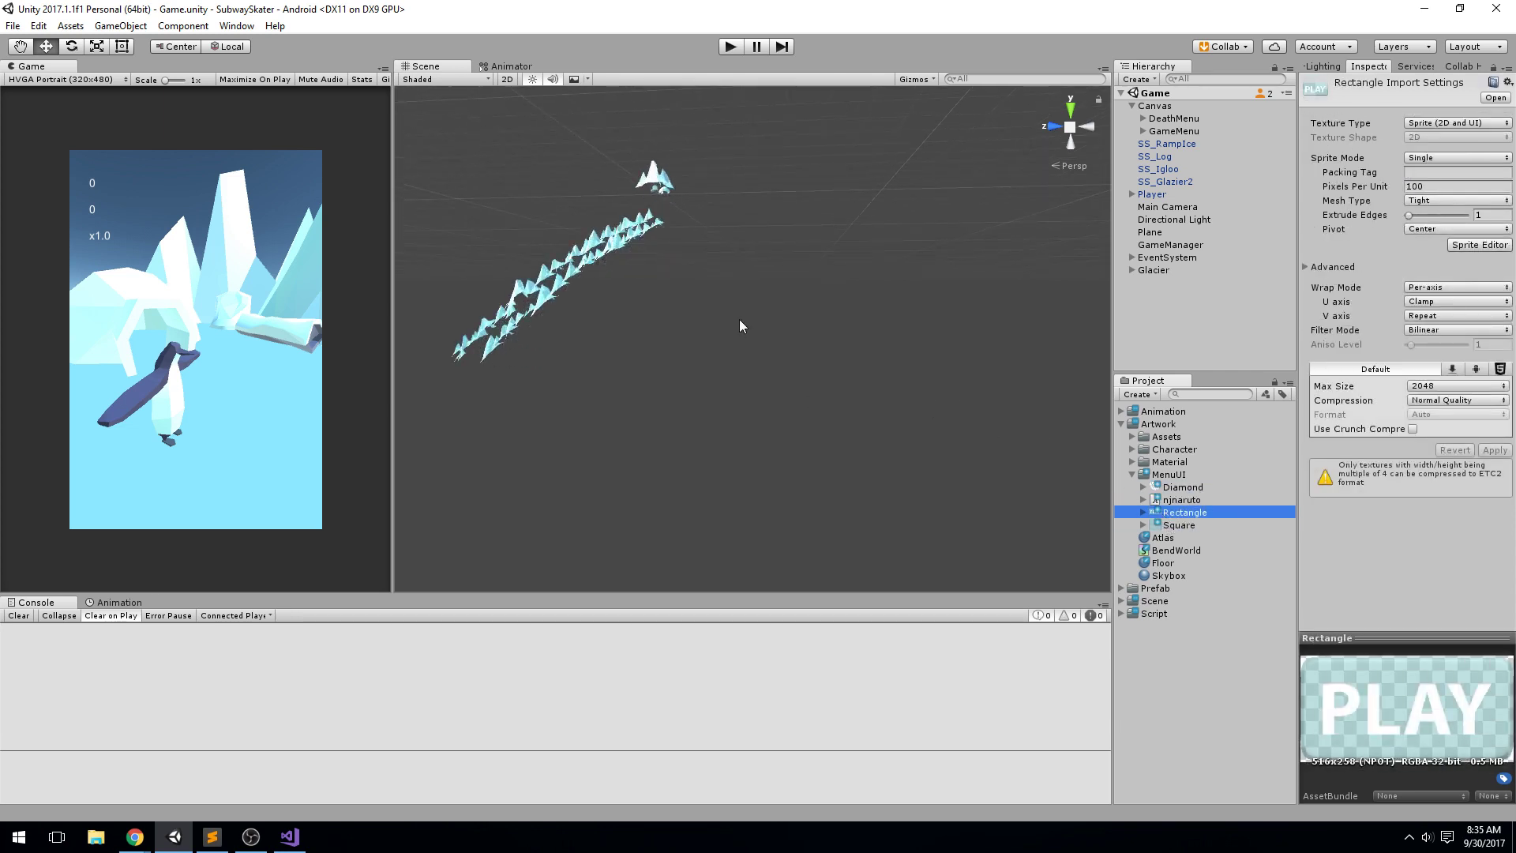
middle_drag(797, 150, 1104, 296)
Step: Expand GameMenu and its Score group in the scene hierarchy and frame the score texts in the Scene view
click(1202, 131)
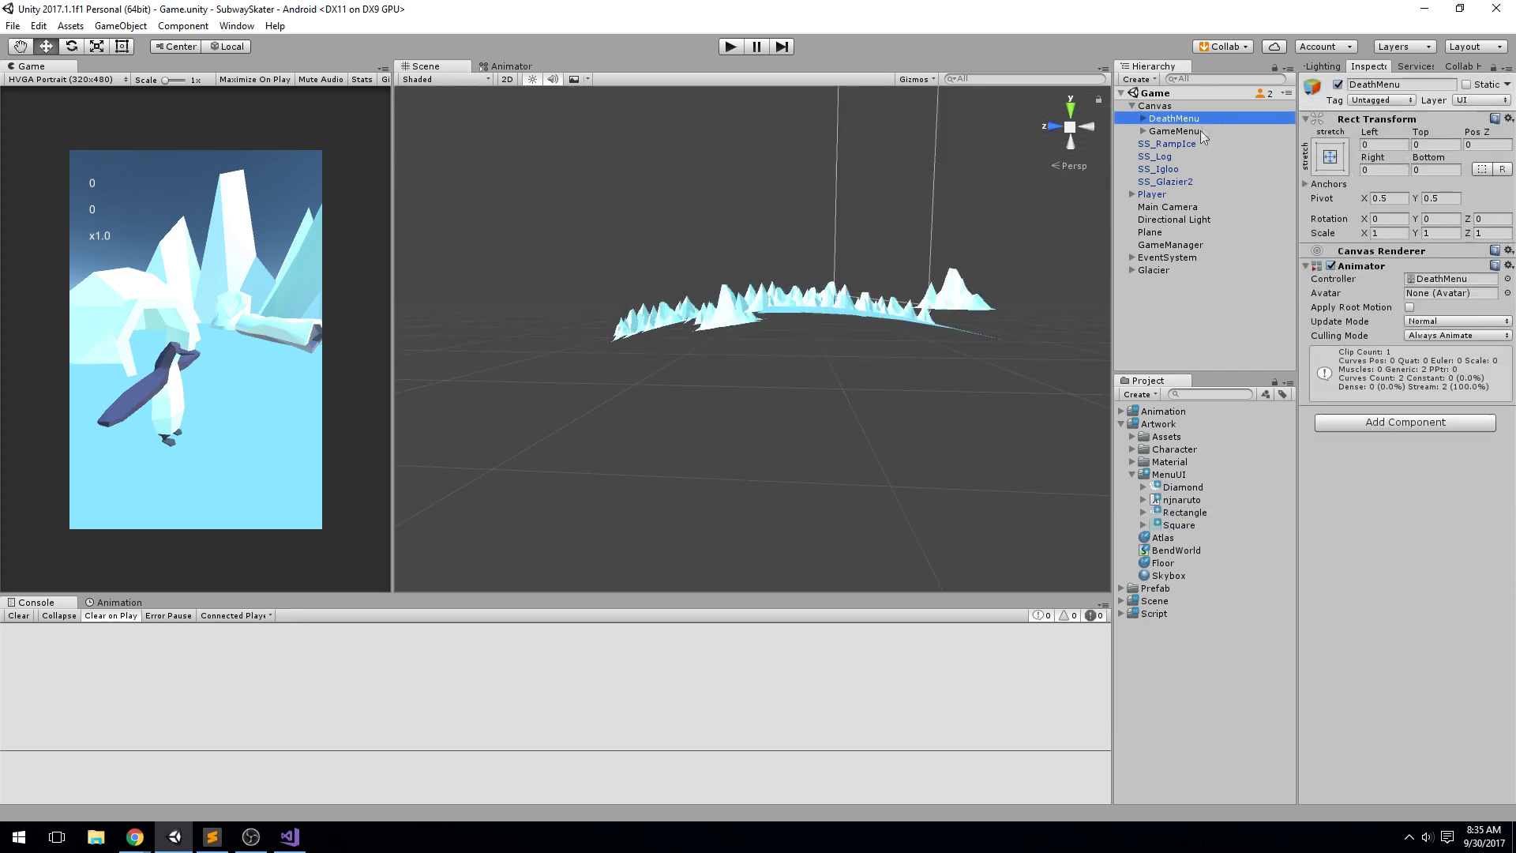
key(Right)
click(1189, 145)
double_click(1191, 144)
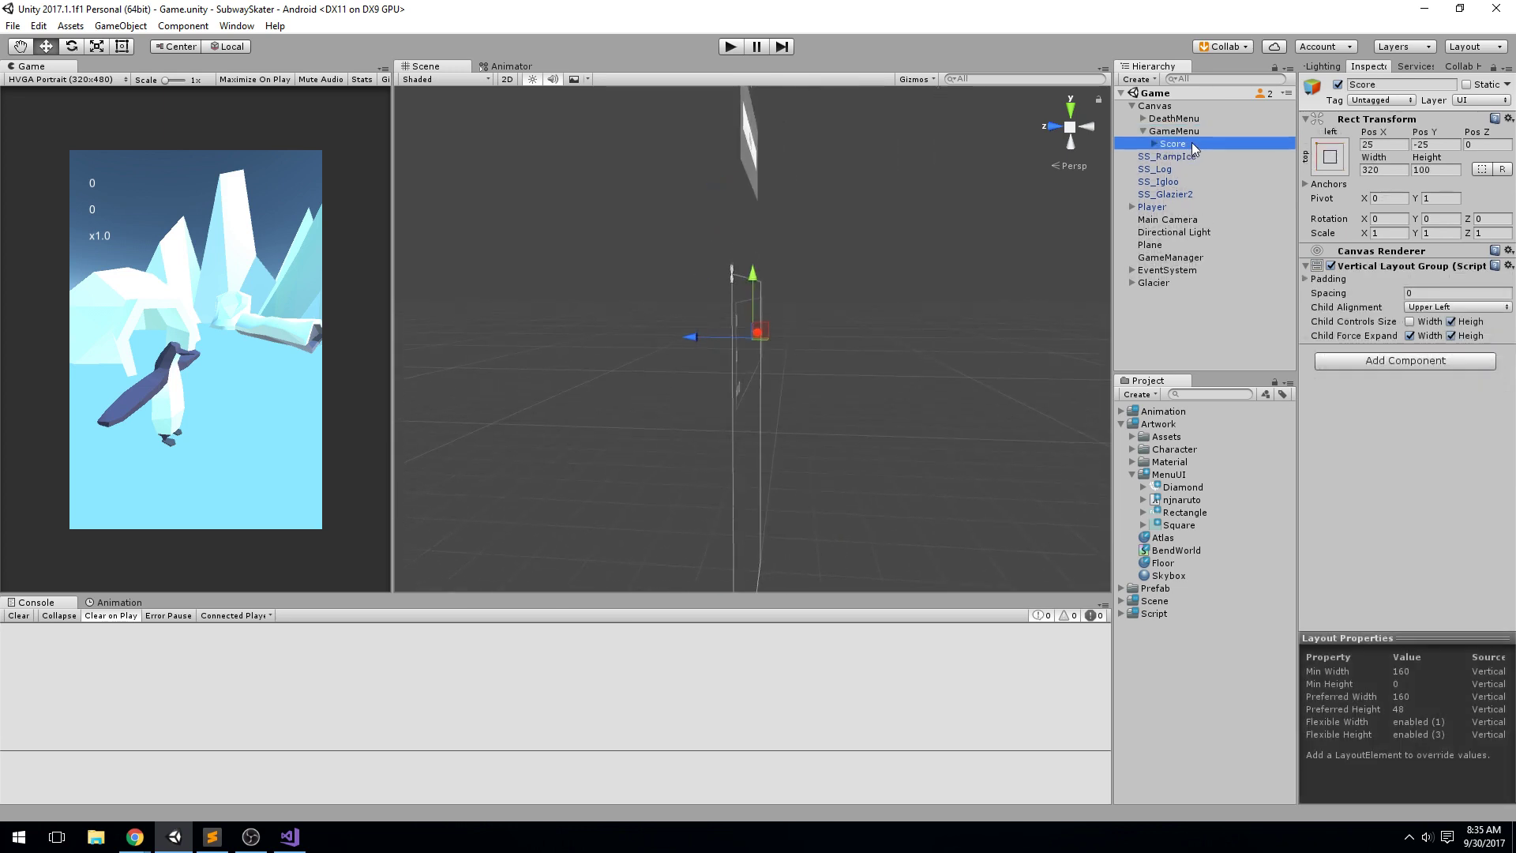
click(1155, 144)
right_drag(656, 294, 740, 270)
key(a)
scroll(721, 276, up, 3)
middle_drag(740, 270, 805, 273)
Step: Set the font of the Score text inside the Score group to njnaruto
click(1185, 157)
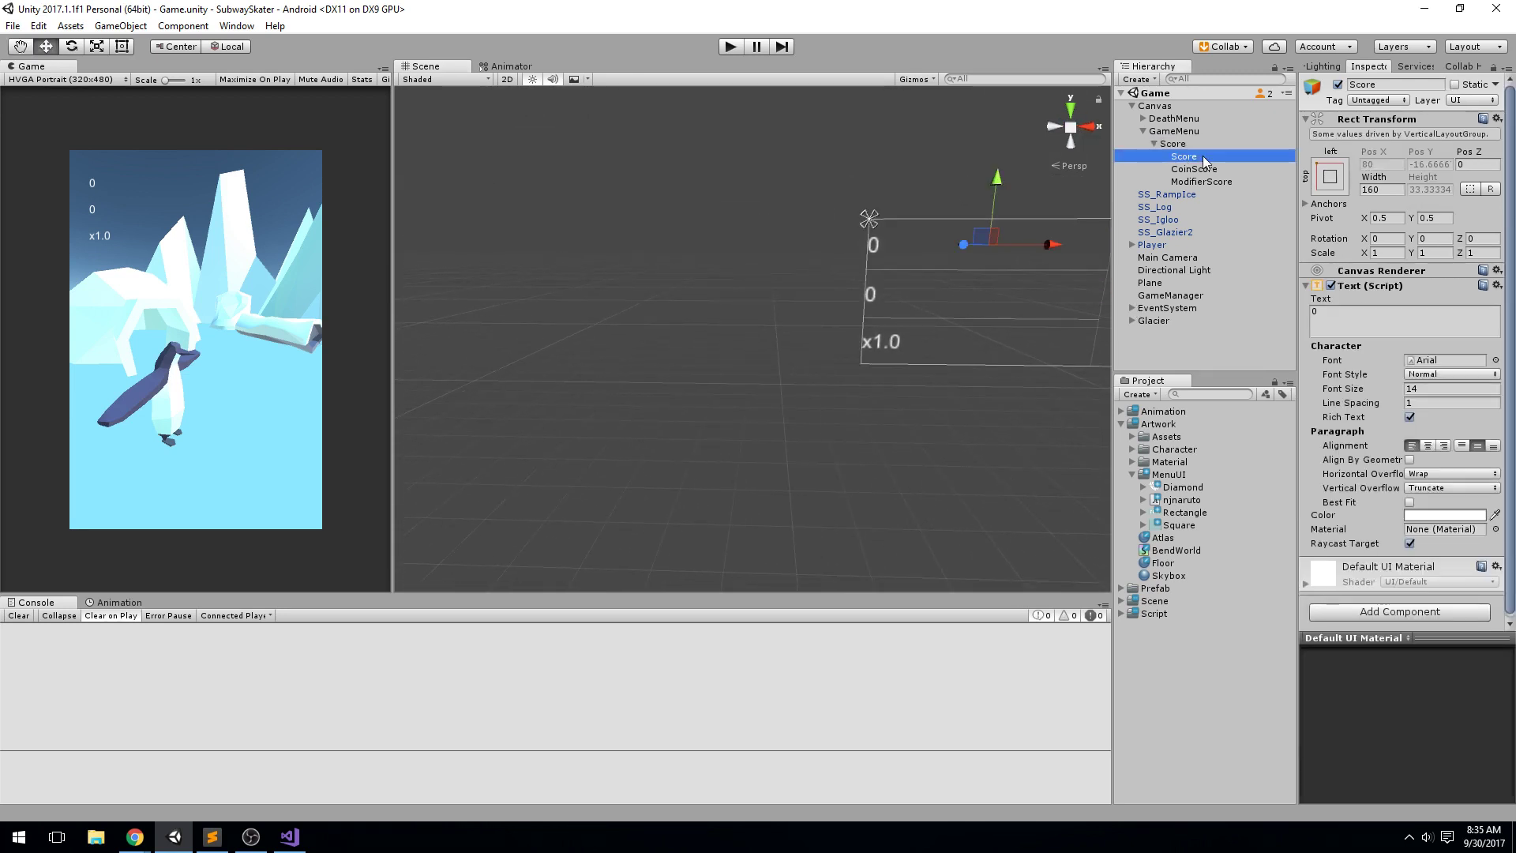
click(1495, 360)
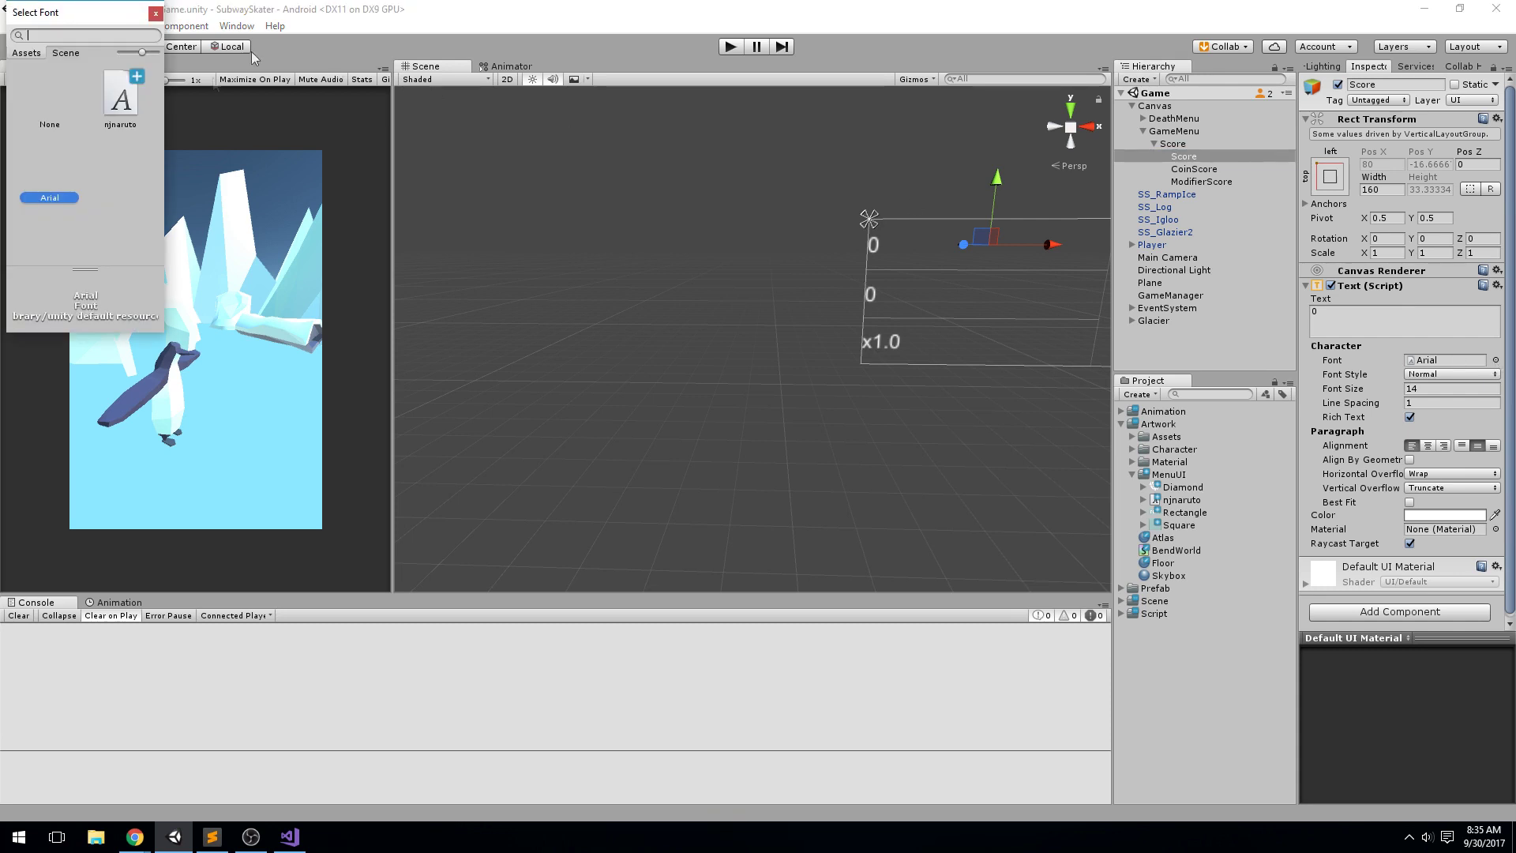
click(127, 103)
click(155, 12)
mouse_move(734, 298)
middle_down()
mouse_move(640, 293)
mouse_move(833, 295)
mouse_move(765, 259)
mouse_move(805, 291)
mouse_move(754, 290)
middle_up()
scroll(751, 281, up, 3)
scroll(751, 281, down, 4)
scroll(832, 295, up, 3)
scroll(765, 259, up, 2)
scroll(797, 299, up, 2)
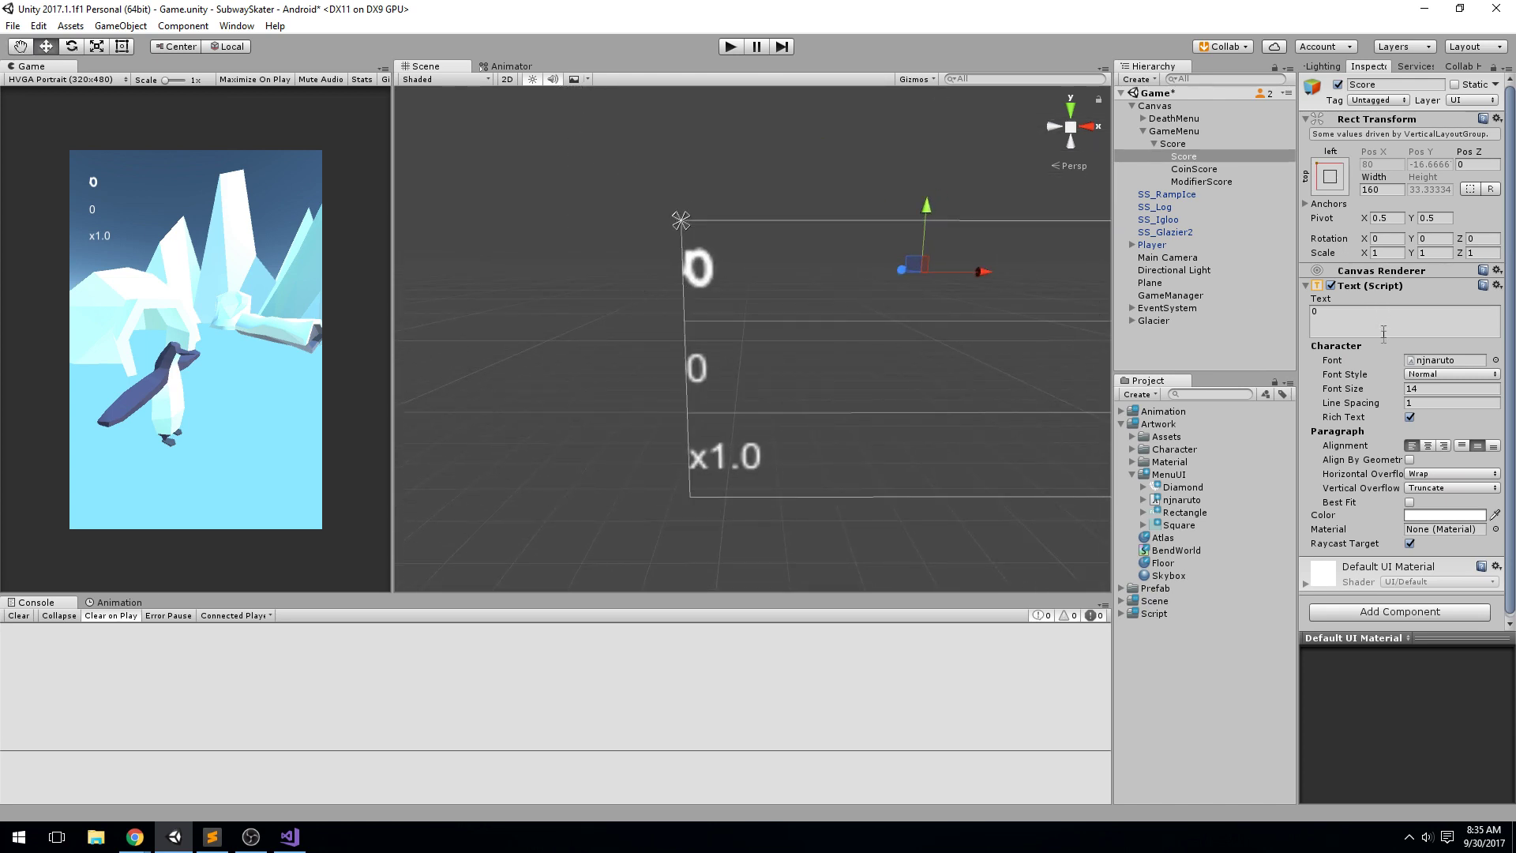
Step: Set the font of the CoinScore and ModifierScore texts to njnaruto
click(1194, 169)
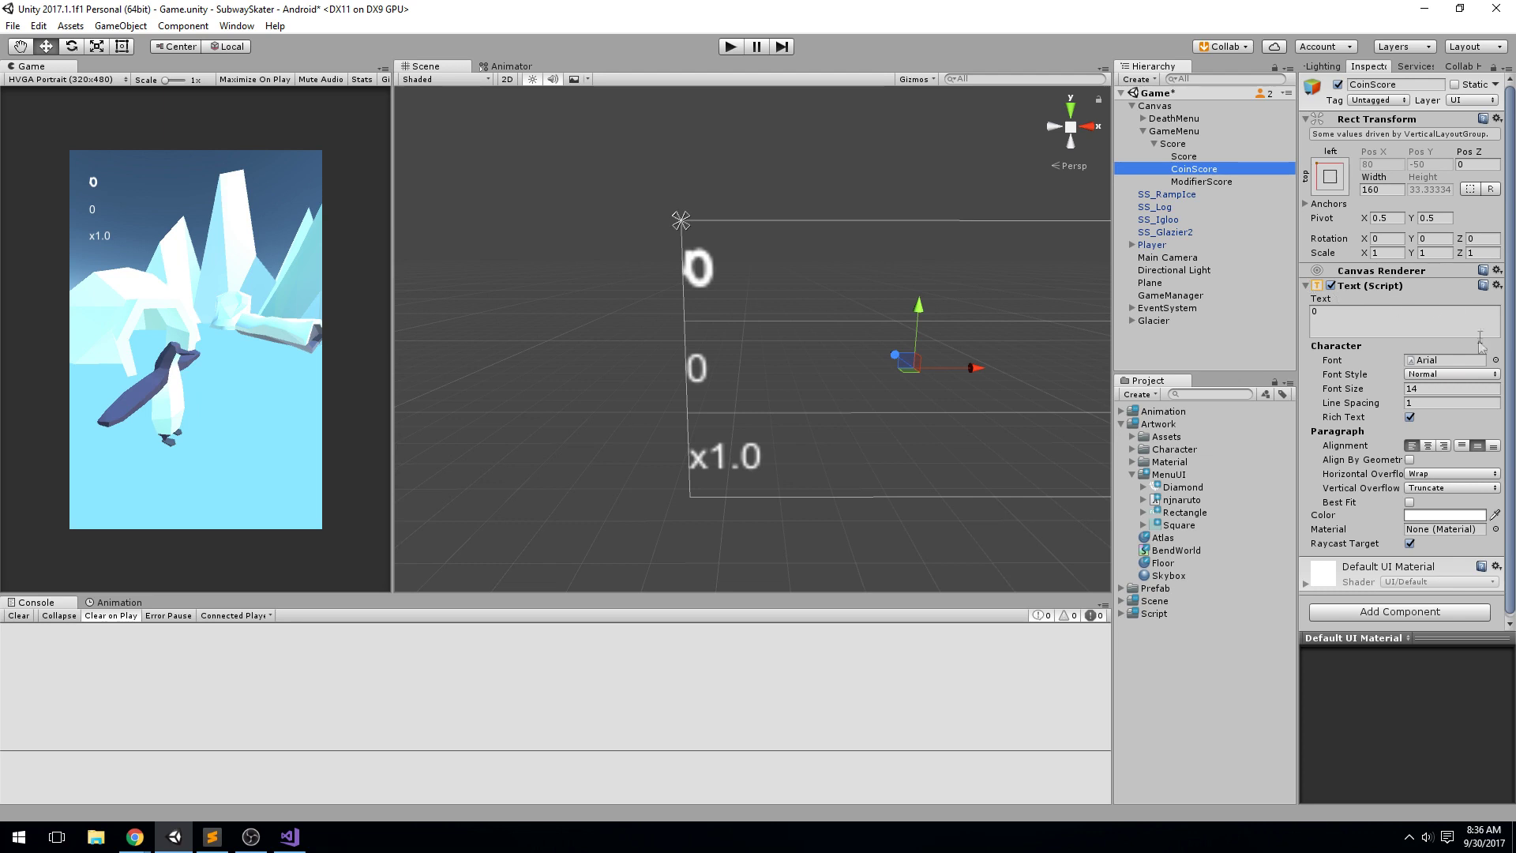
click(1494, 361)
click(113, 97)
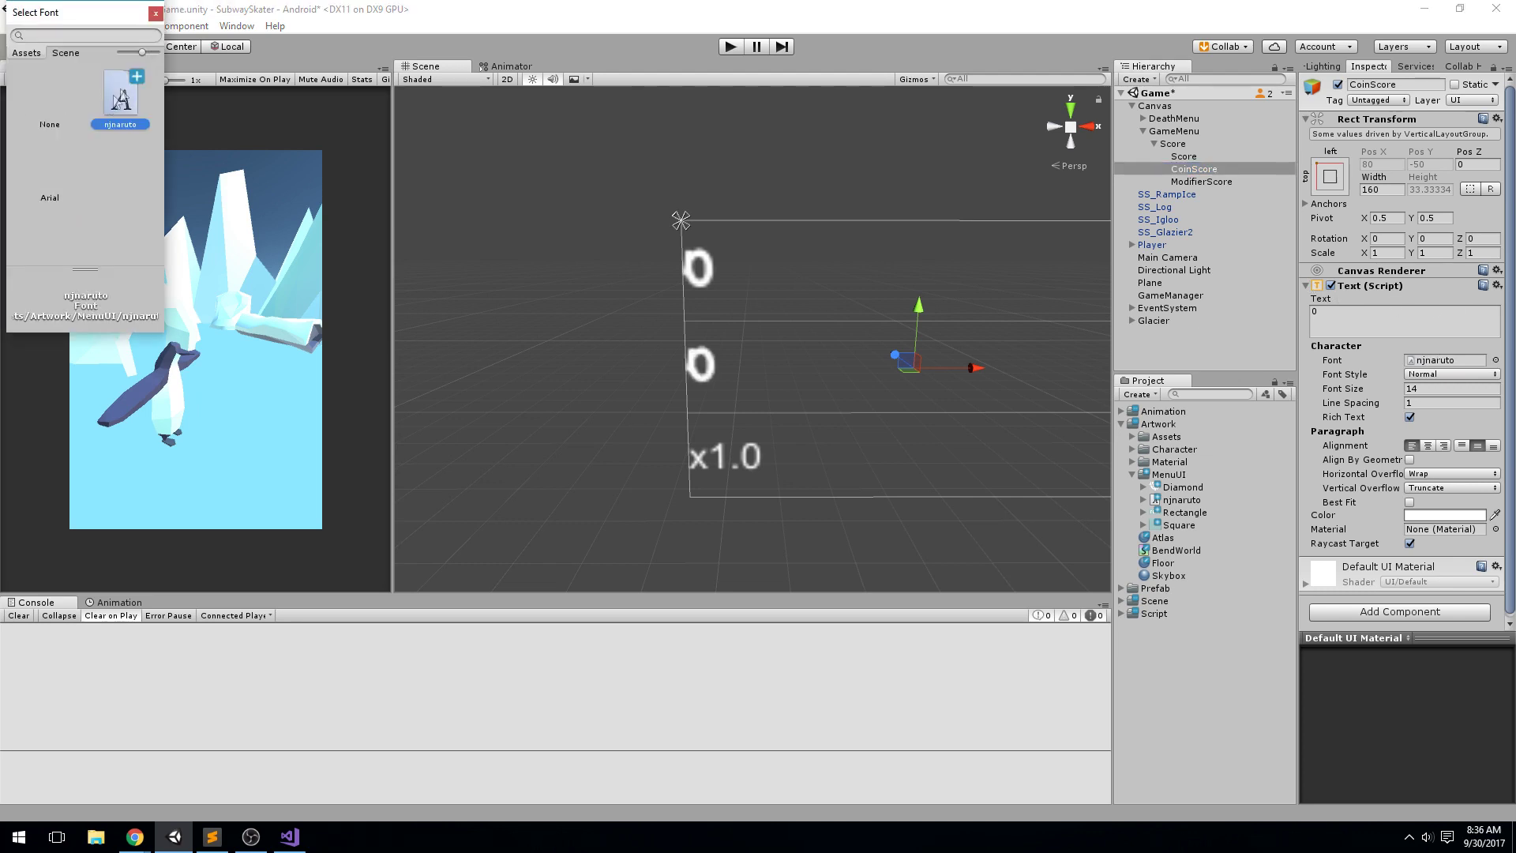
click(154, 14)
click(1216, 181)
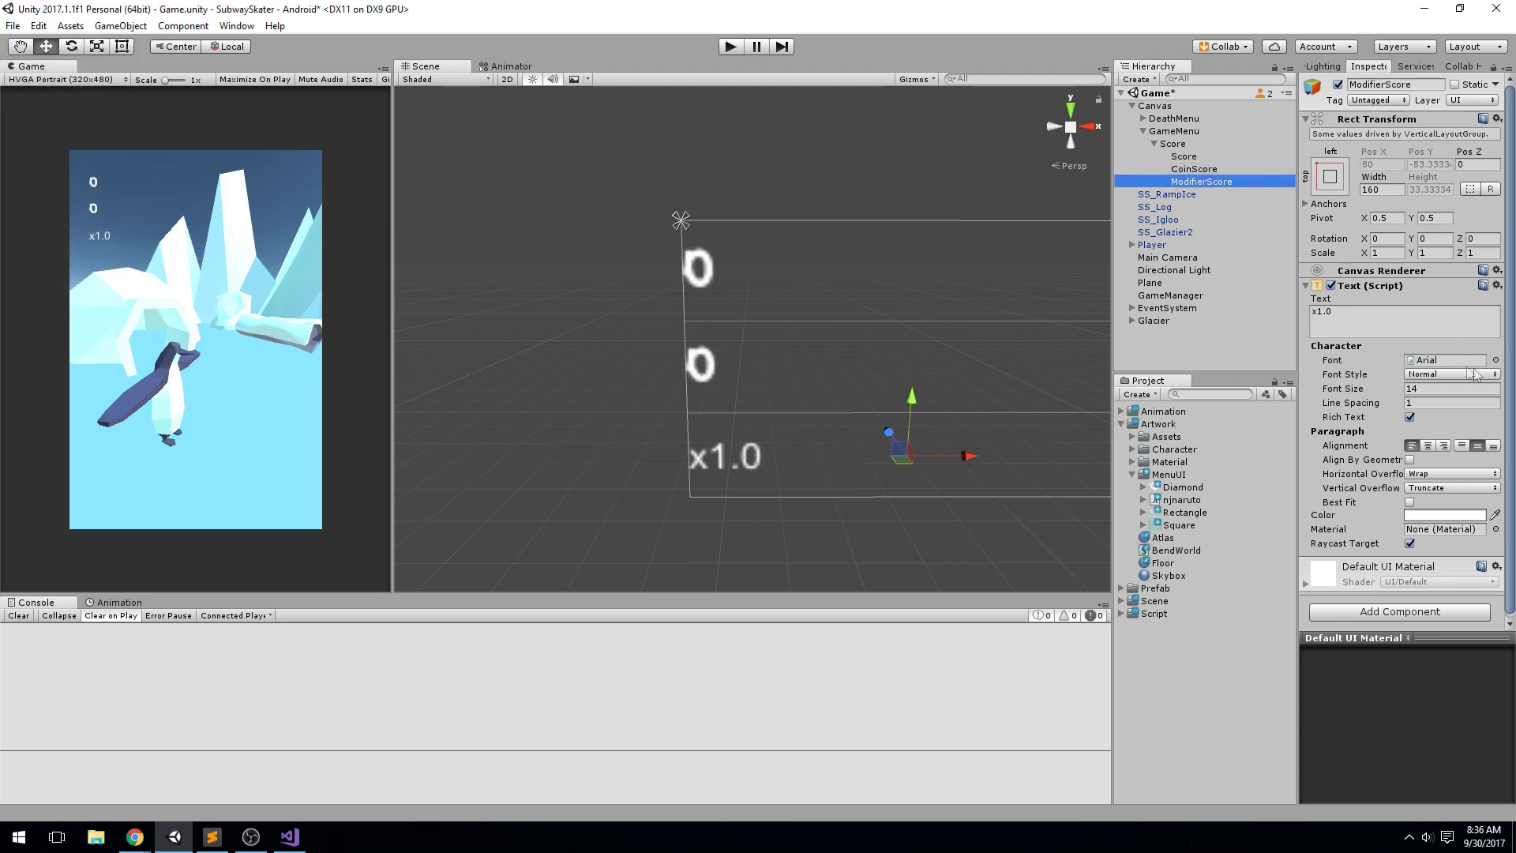
click(1494, 360)
click(121, 101)
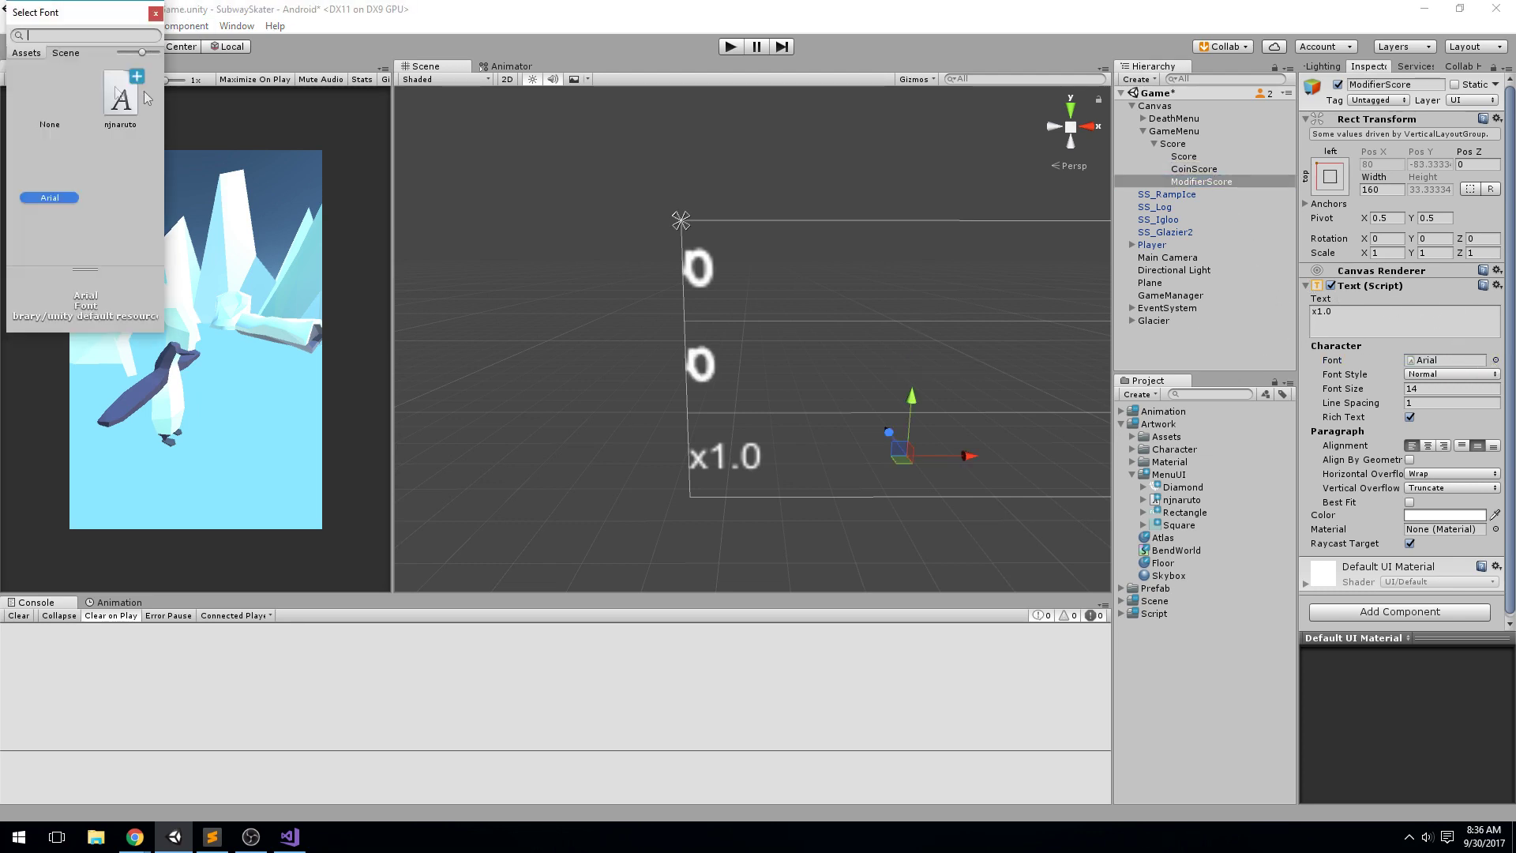
click(156, 14)
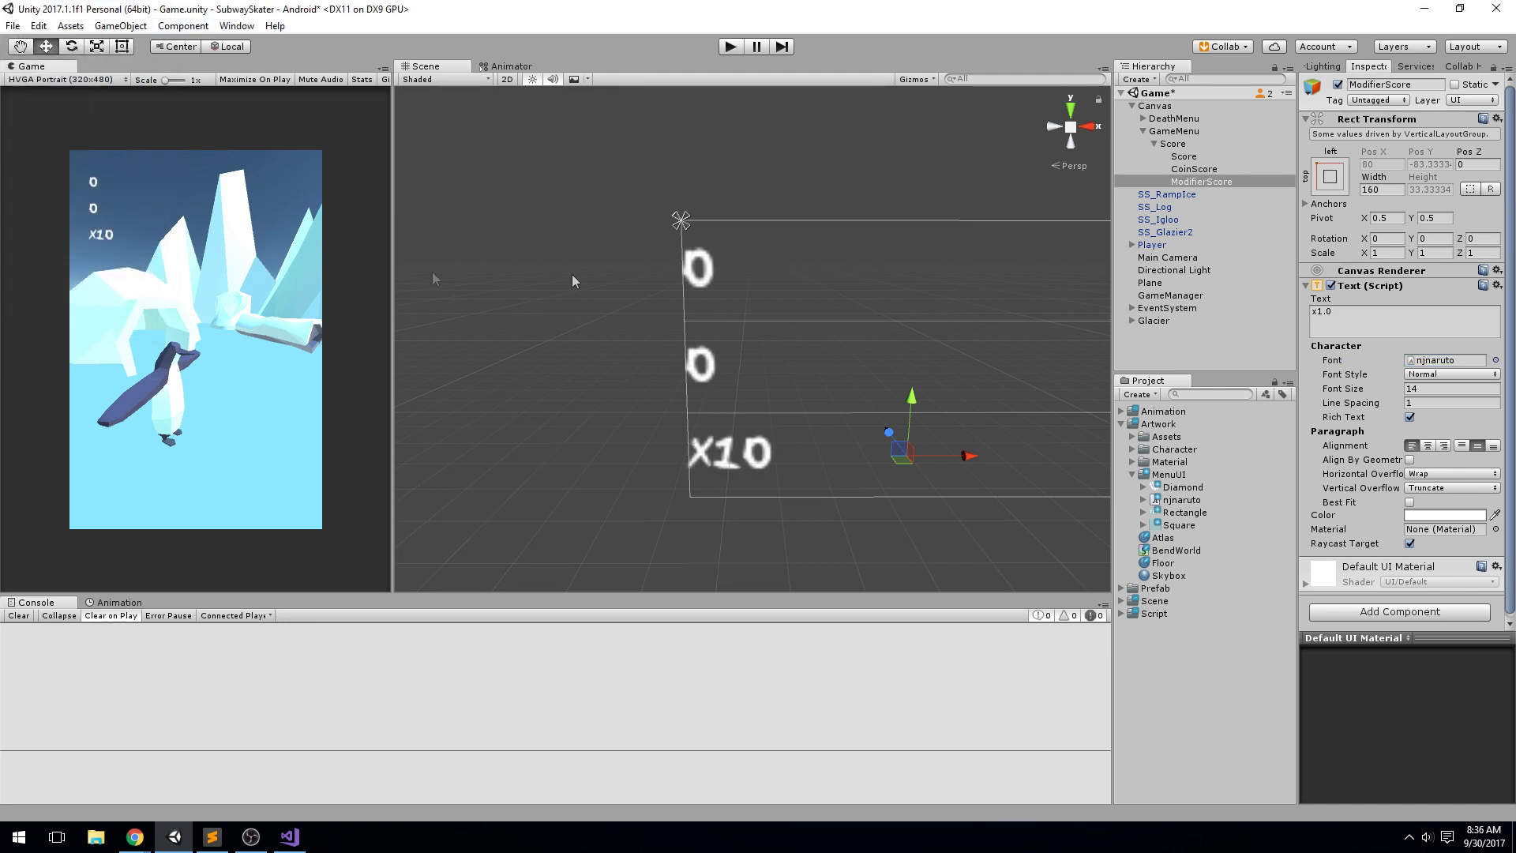
scroll(623, 272, down, 3)
scroll(614, 267, up, 3)
scroll(653, 353, up, 5)
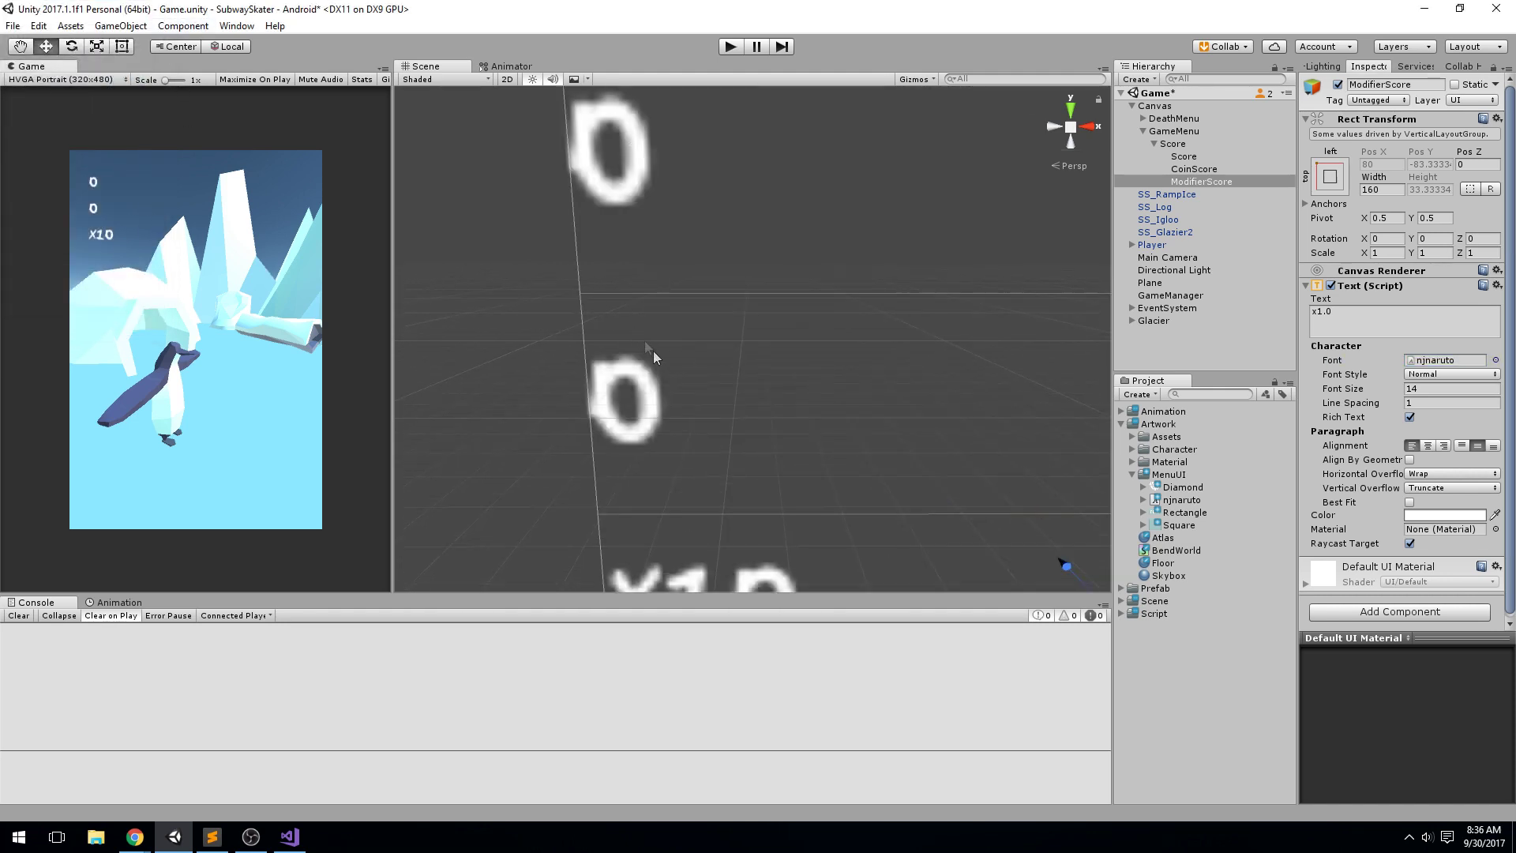
Step: Change the ModifierScore text to x10
click(1332, 314)
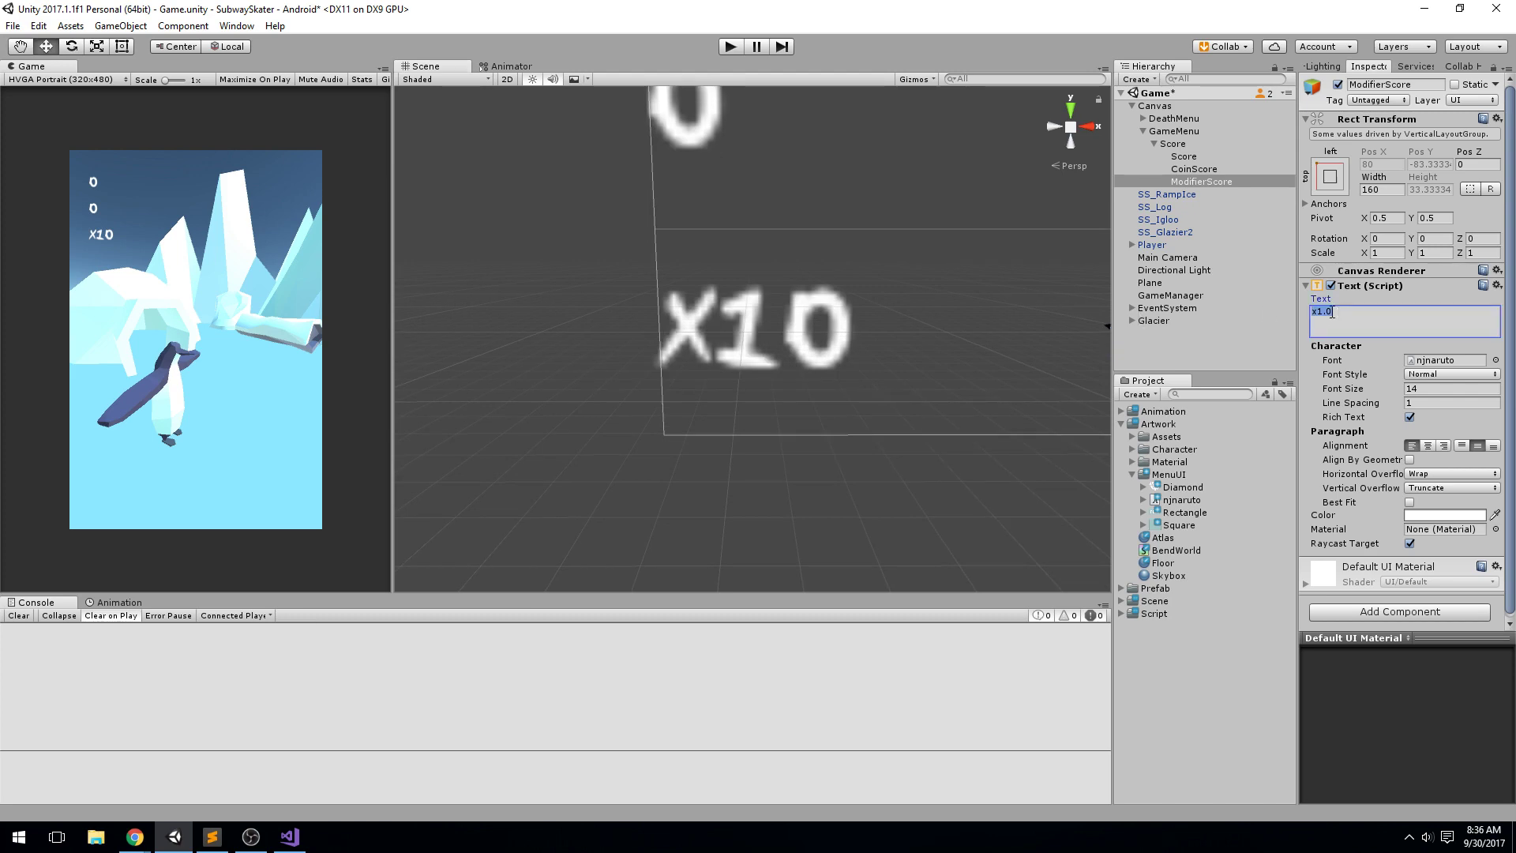
key(BackSpace)
key(BackSpace)
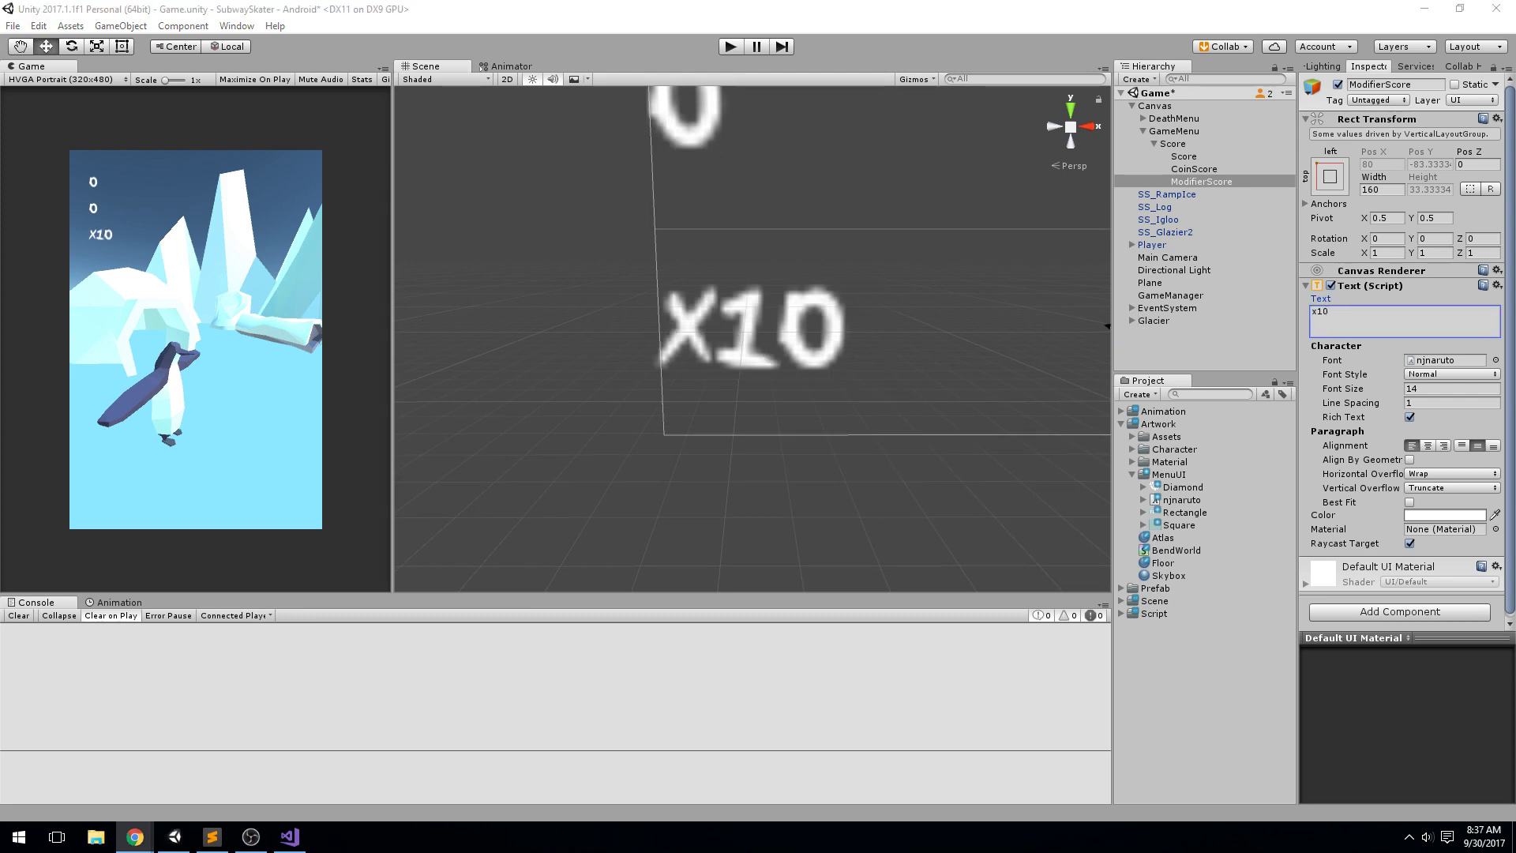
Step: Switch to Chrome, download the comic andy font from 1001fonts and show comic-andy.zip in its folder
click(135, 836)
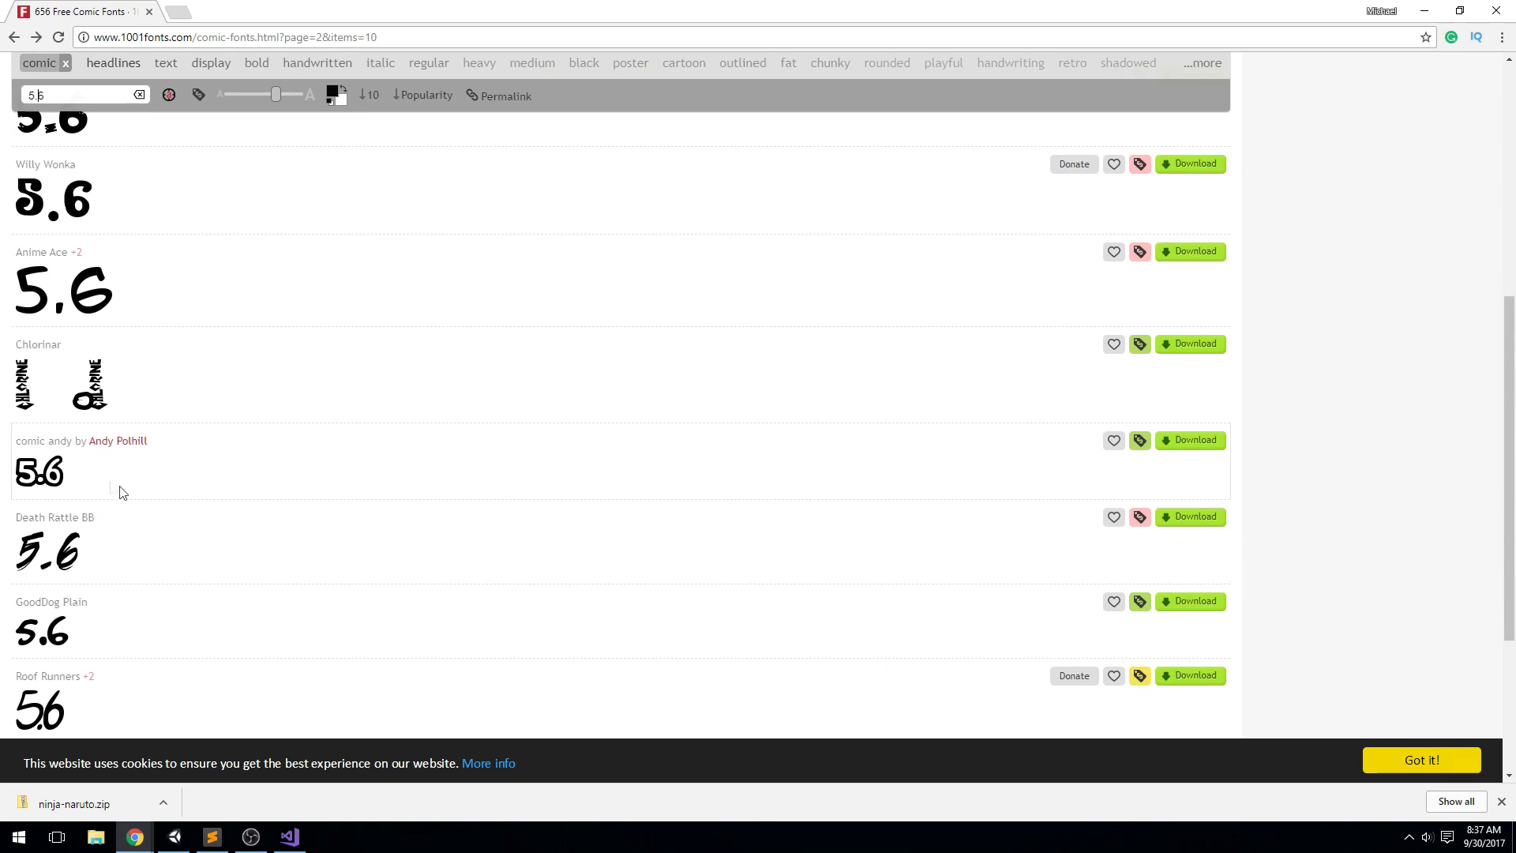
click(1218, 447)
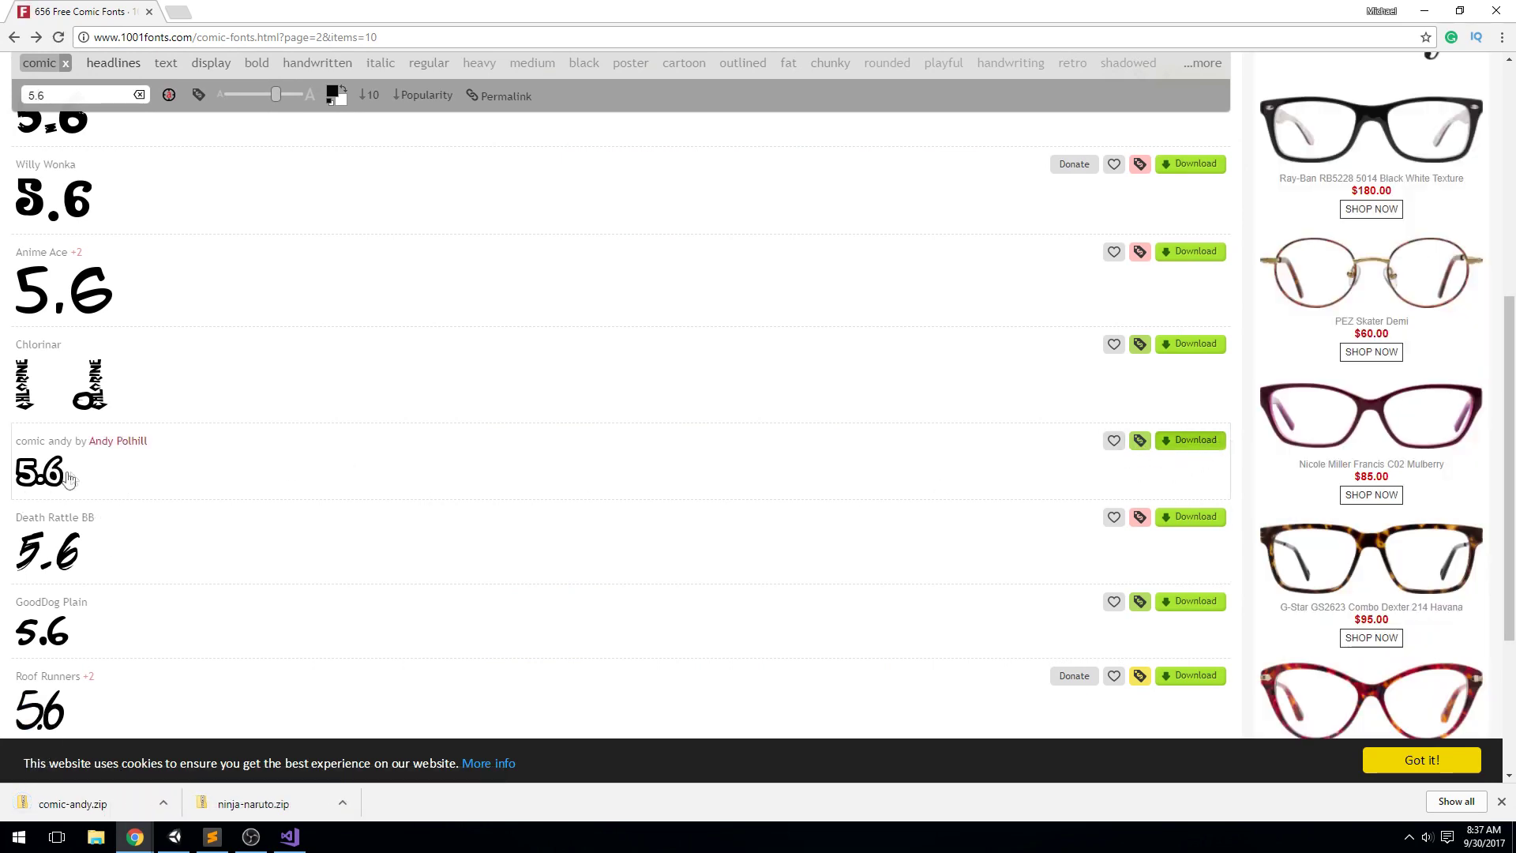
click(163, 803)
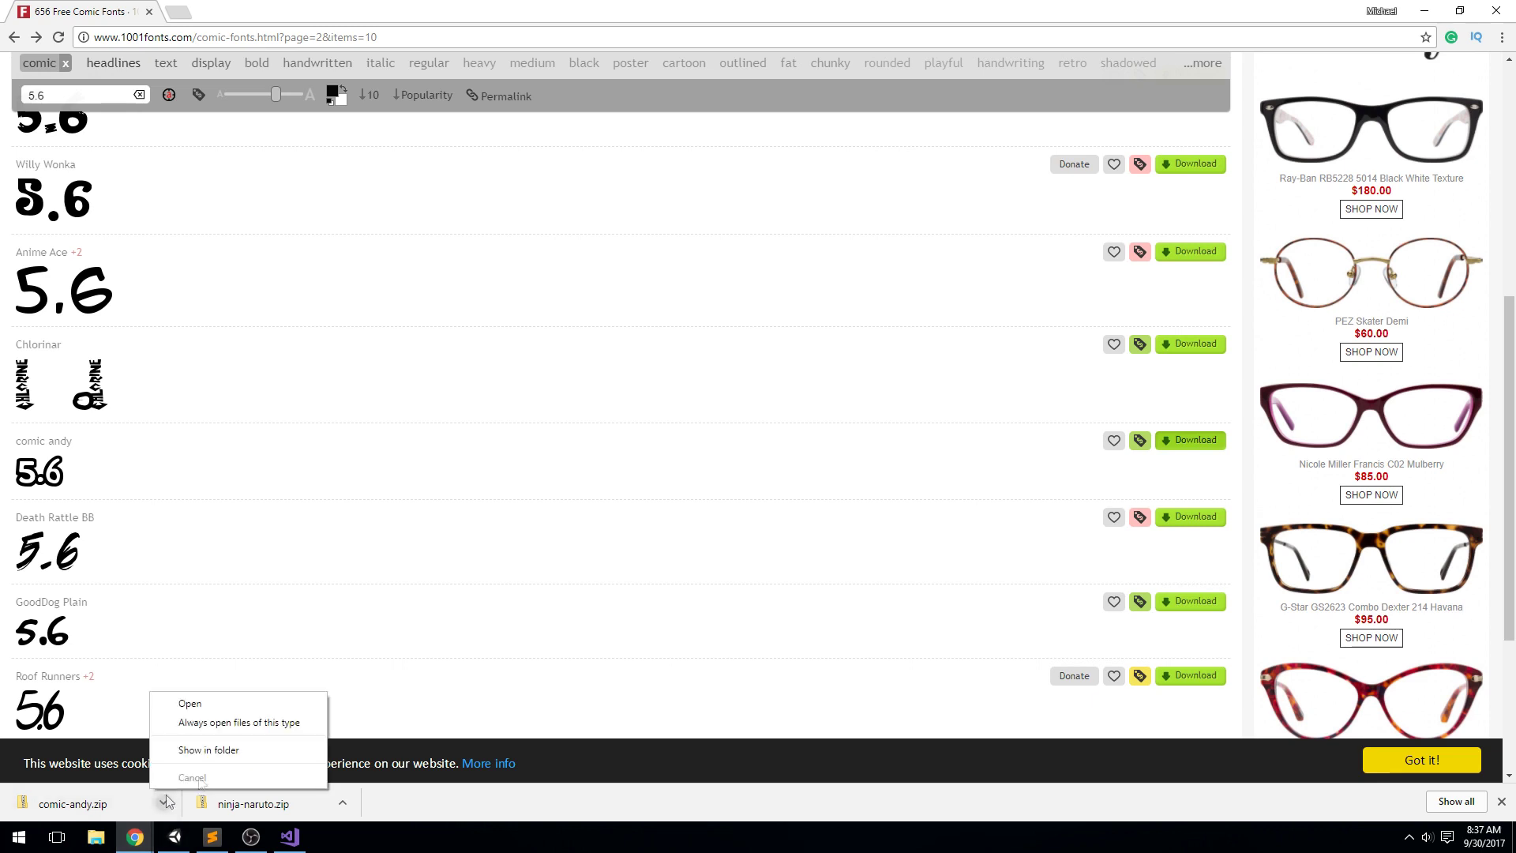
click(253, 748)
Step: Extract the comic-andy archive into a comic-andy folder inside Downloads
right_click(348, 314)
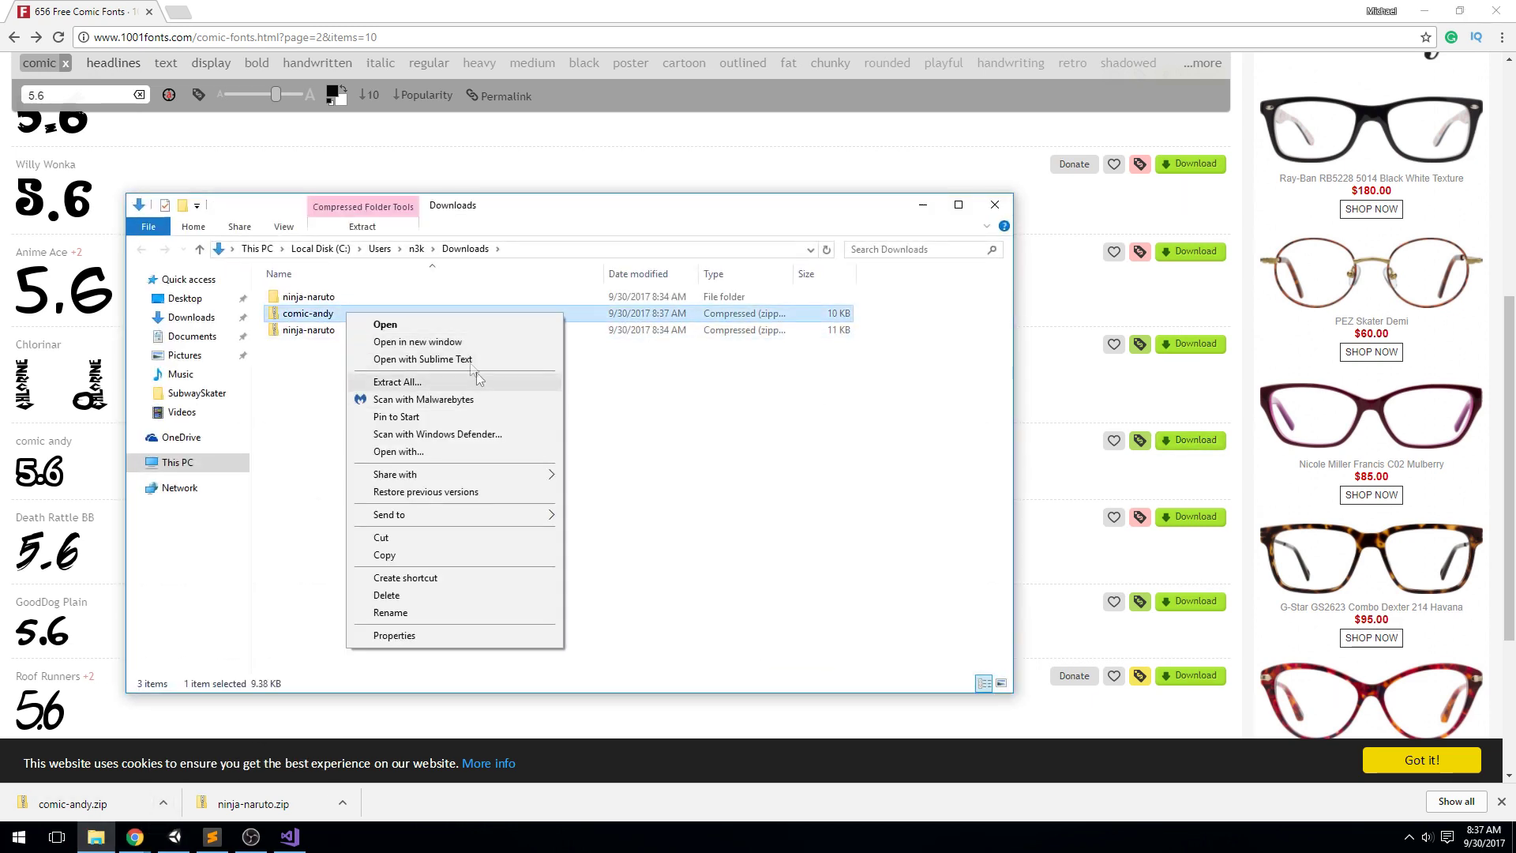
click(474, 380)
click(895, 572)
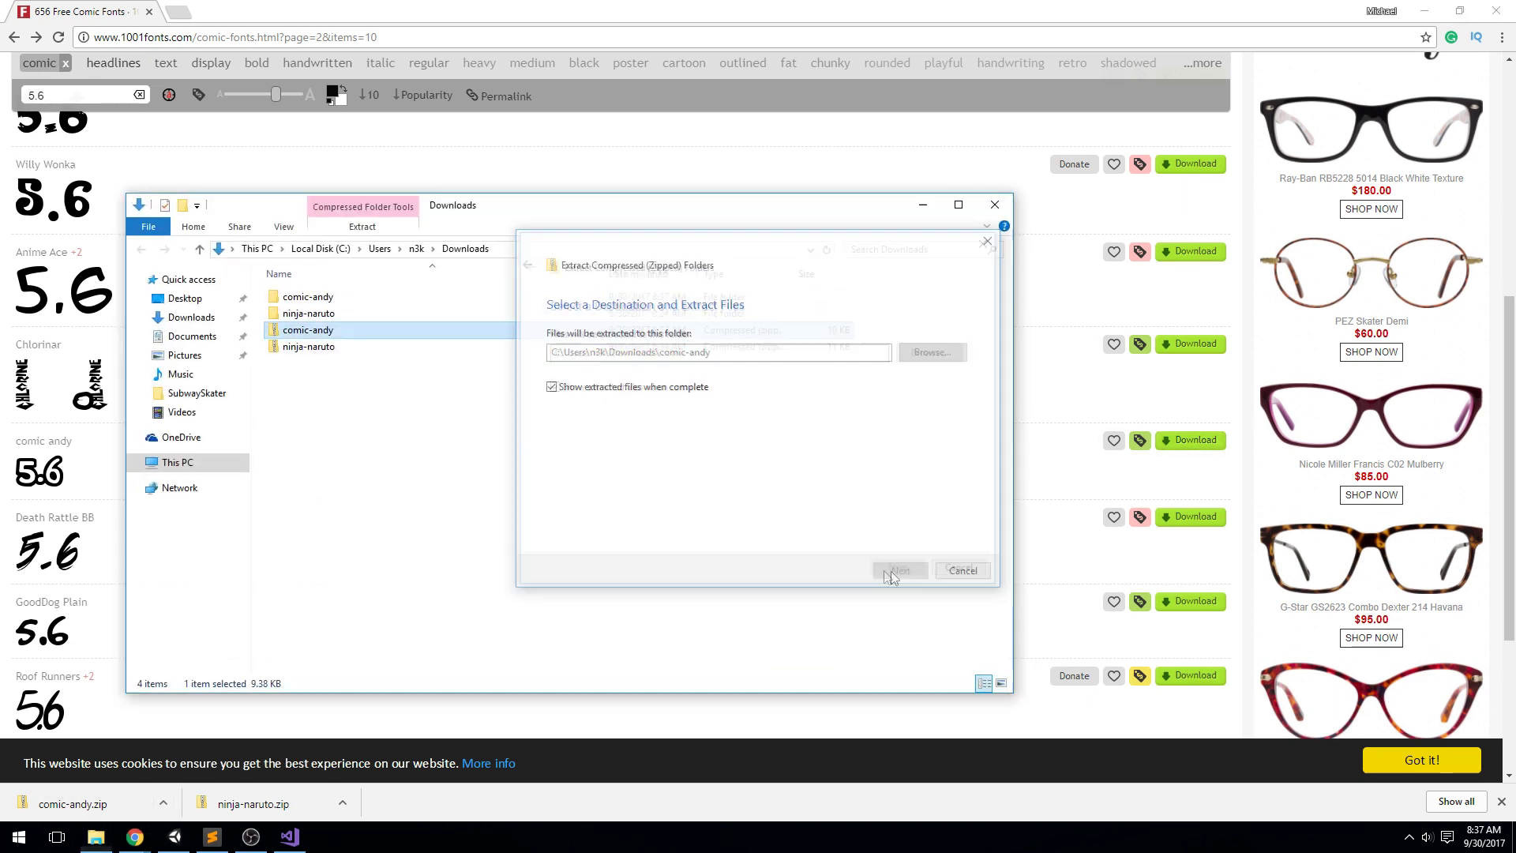
drag(554, 210, 1515, 232)
click(1069, 203)
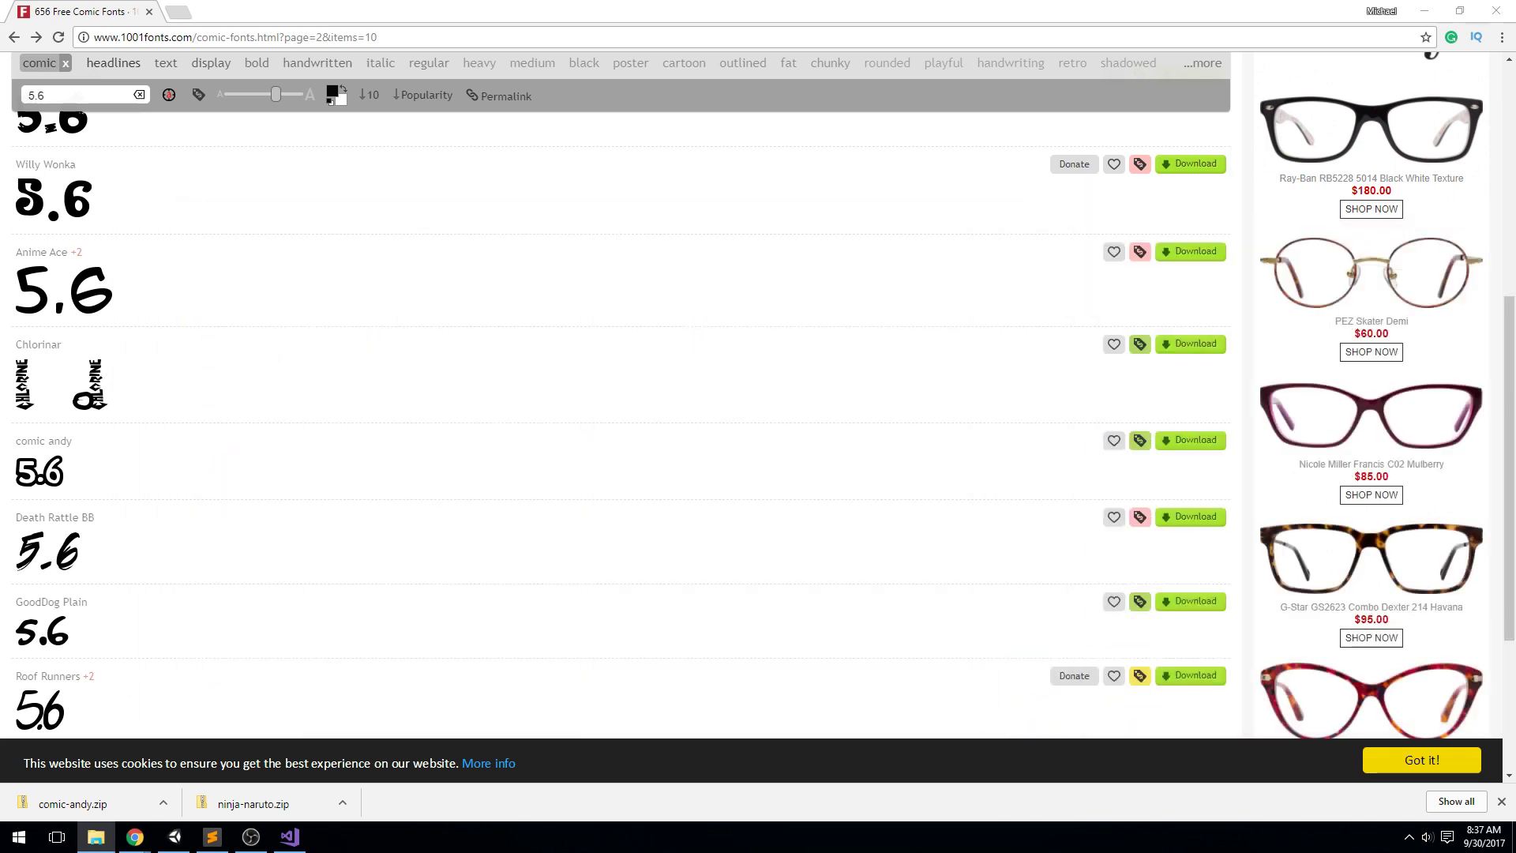
Step: Back in Unity, replace the njnaruto font in the MenuUI folder with the extracted comic_andy font
click(1508, 15)
click(1192, 497)
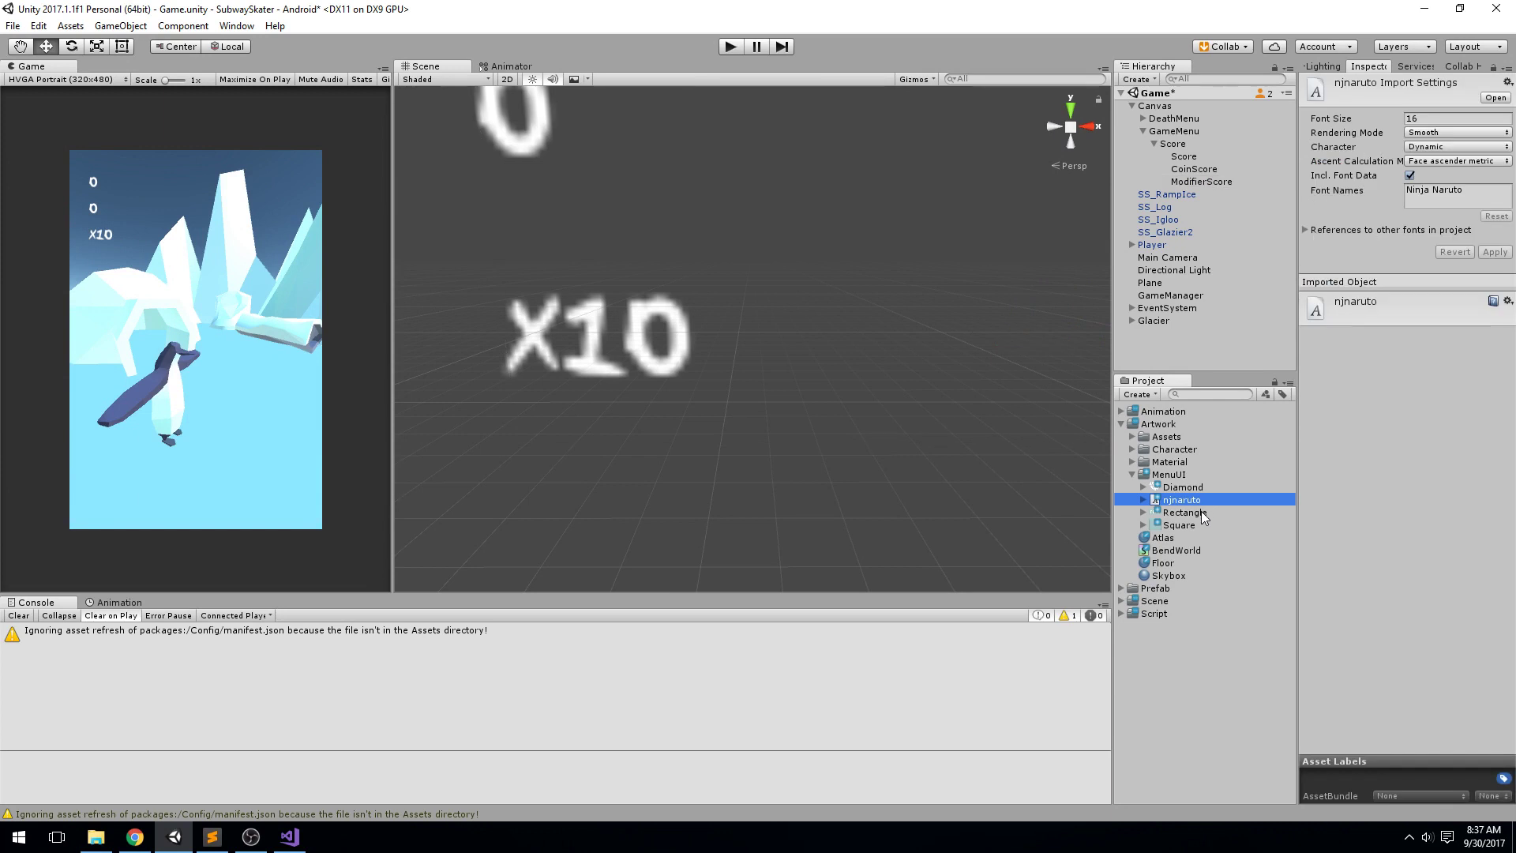
key(Delete)
key(Return)
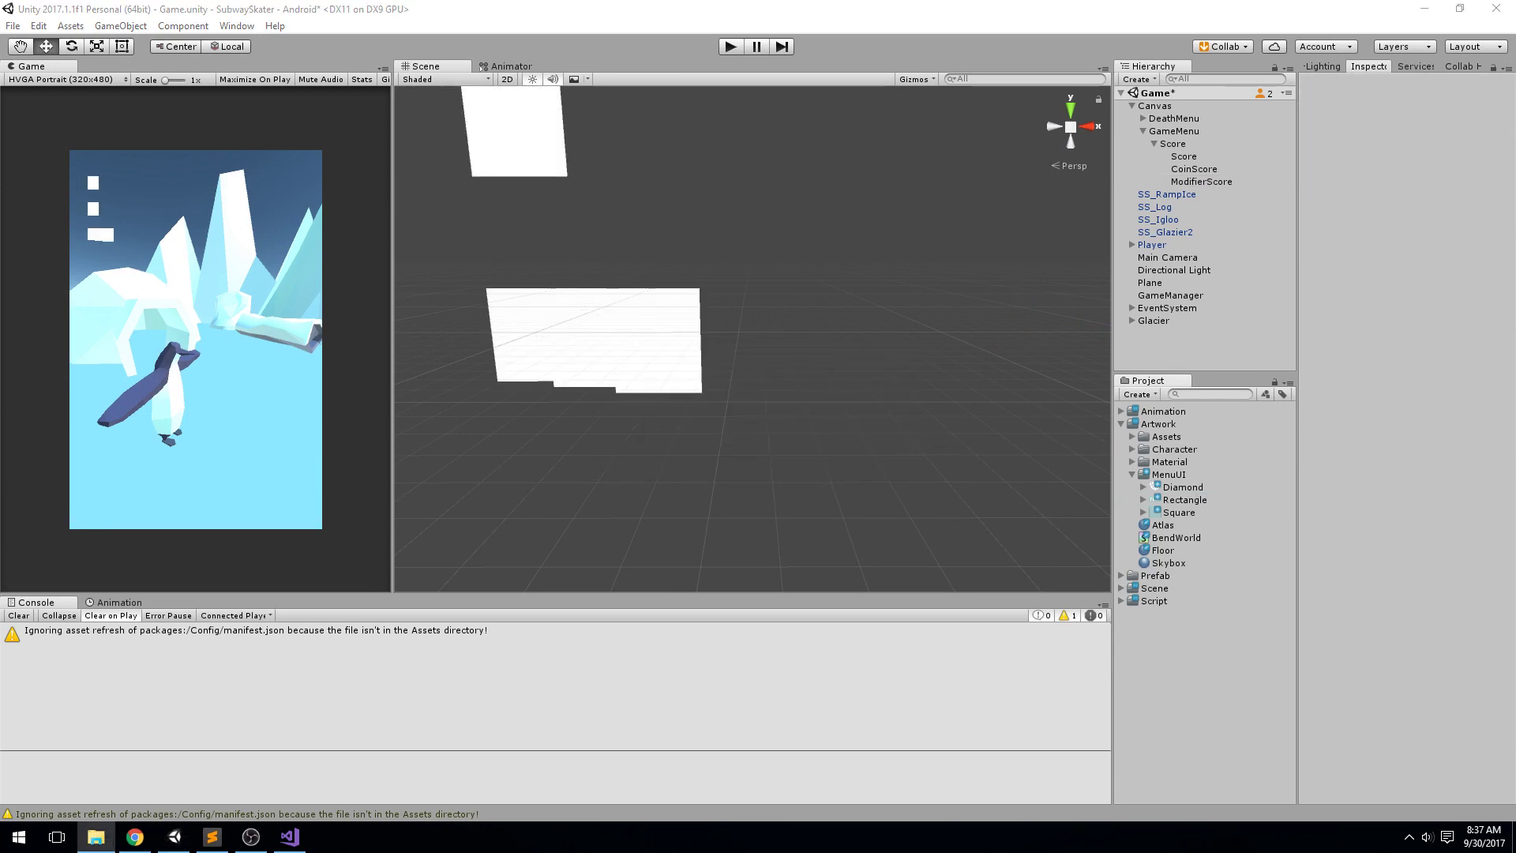
drag(1244, 512, 1204, 478)
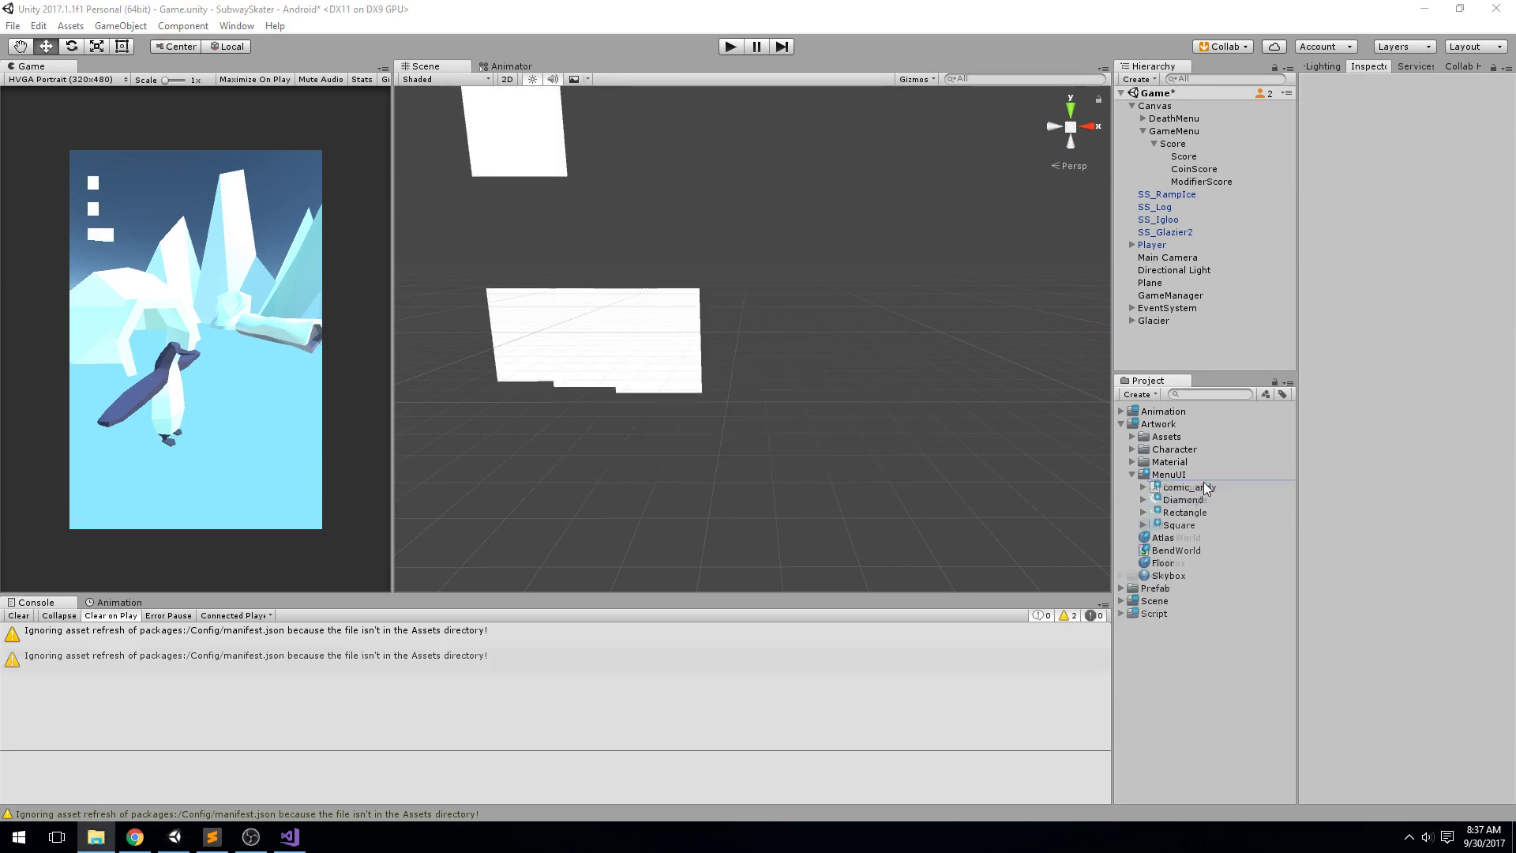
Step: Set the font of the Score, CoinScore and ModifierScore texts together to comic_andy
click(1195, 159)
shift+click(1197, 182)
click(1496, 360)
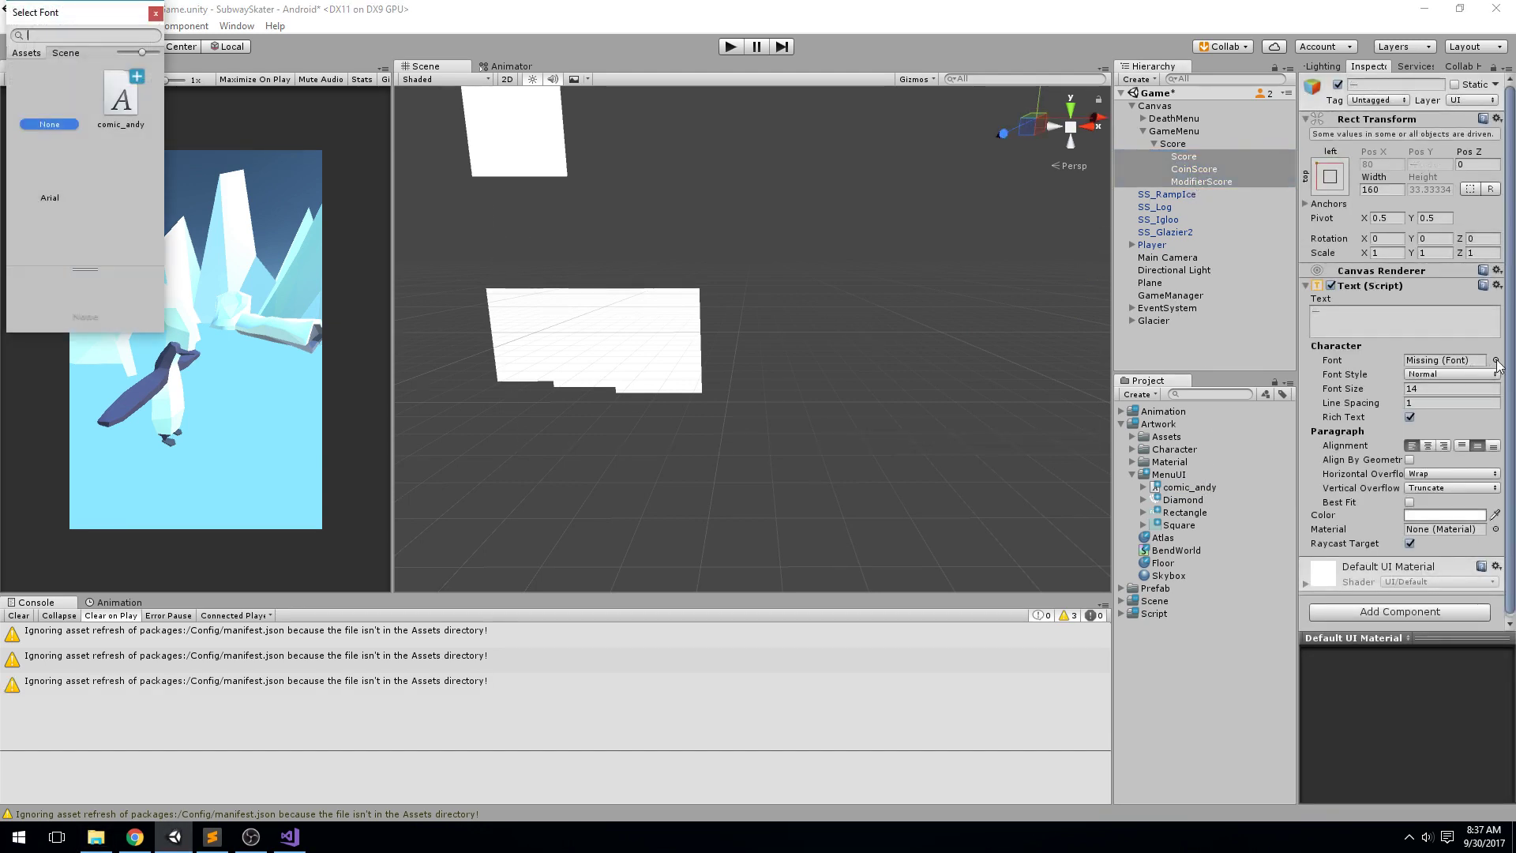
click(121, 98)
click(156, 13)
scroll(811, 343, up, 3)
scroll(850, 329, down, 8)
scroll(902, 364, up, 4)
mouse_move(821, 325)
middle_down()
mouse_move(901, 364)
mouse_move(938, 342)
mouse_move(842, 322)
middle_up()
scroll(897, 366, down, 8)
Step: Set the font size of the three selected score texts to 30
click(1353, 390)
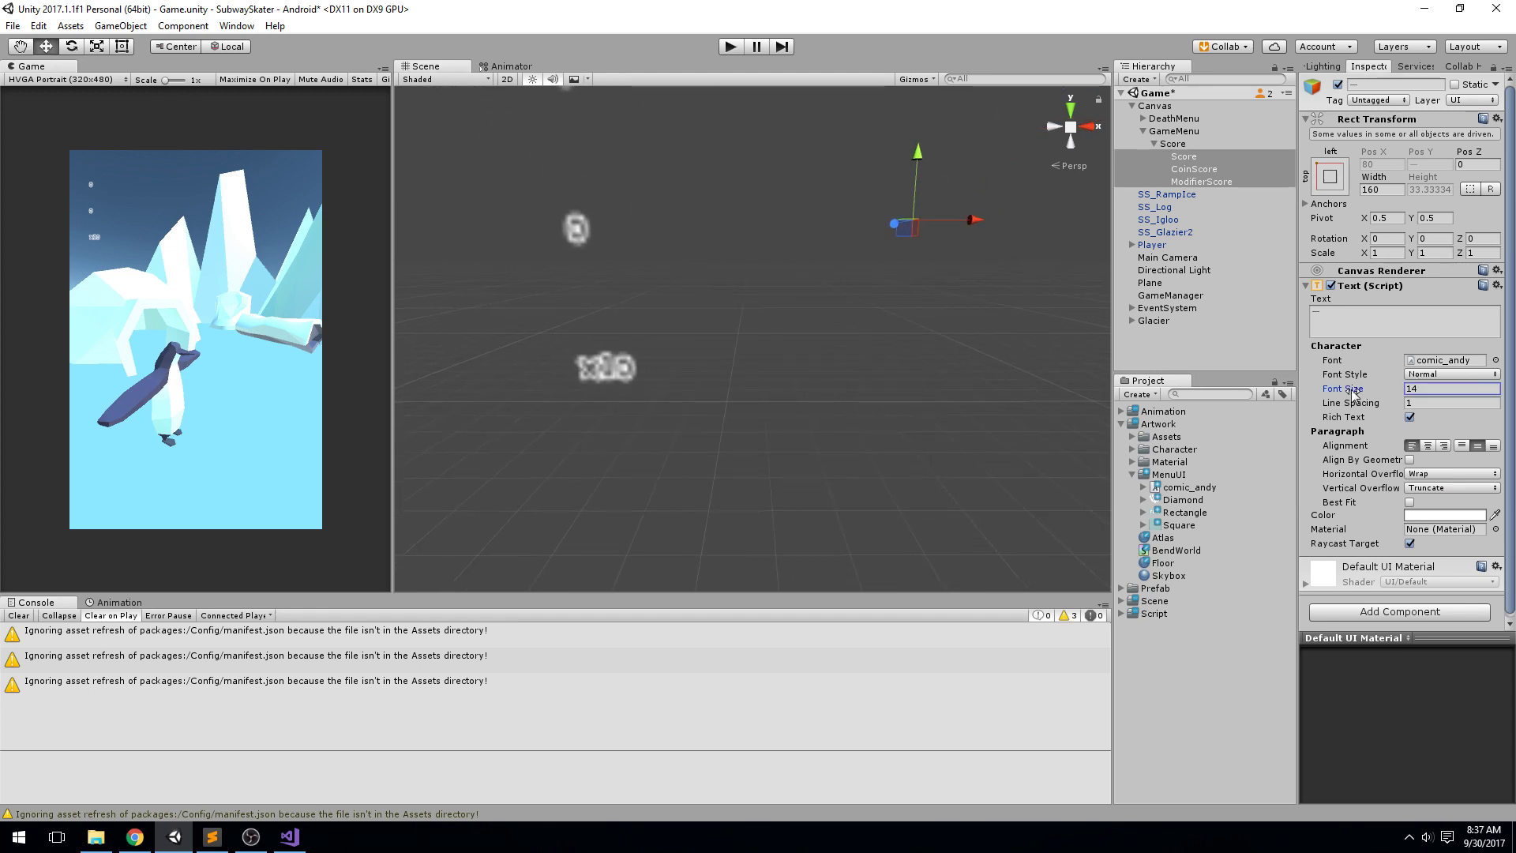
drag(1352, 391, 1375, 393)
click(1412, 390)
text(30)
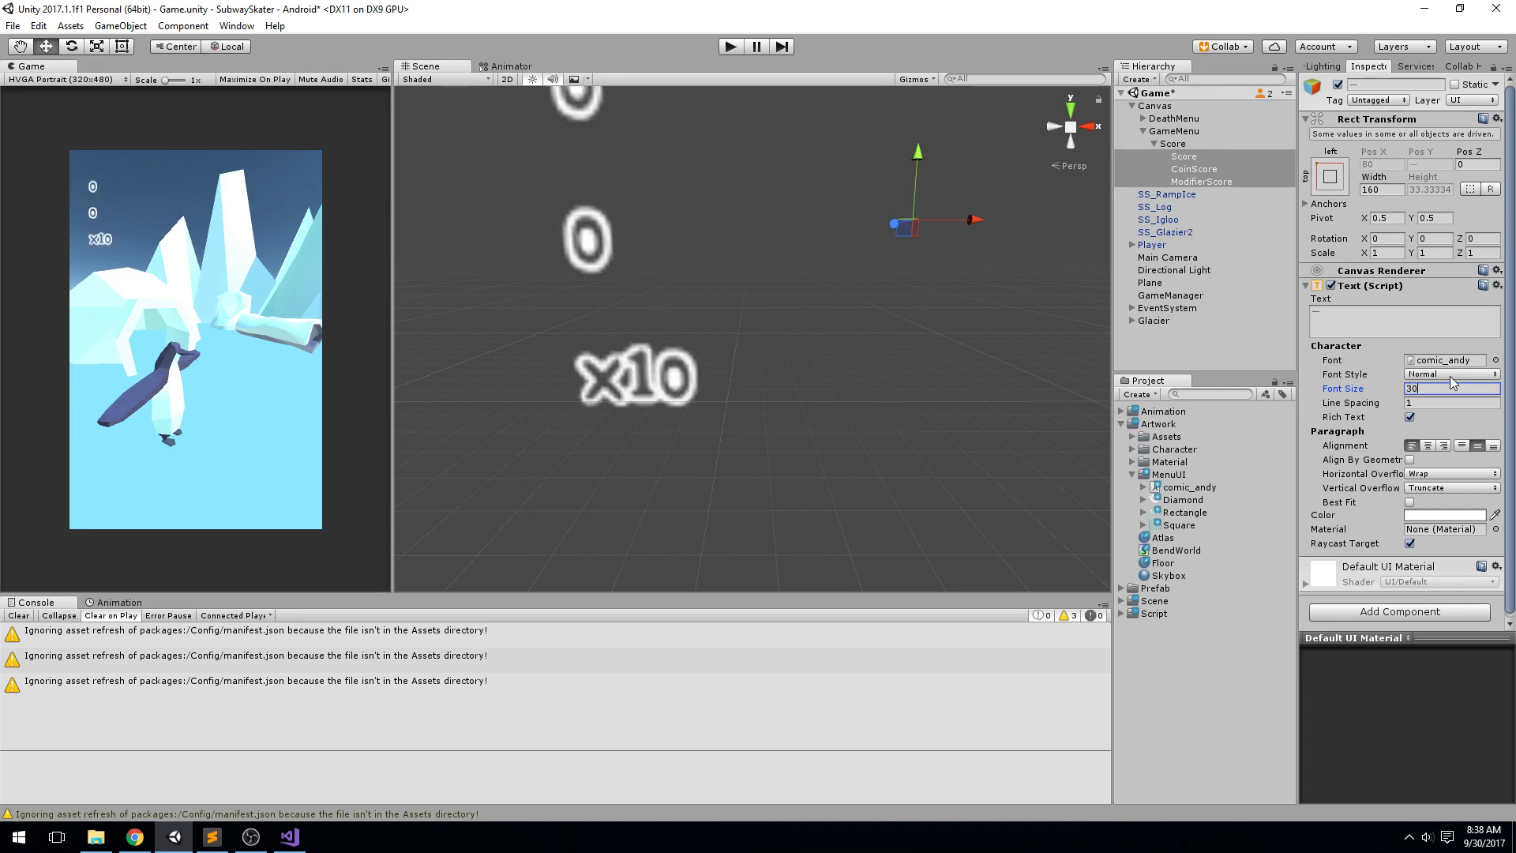
scroll(642, 282, down, 10)
middle_drag(723, 283, 679, 312)
scroll(679, 312, down, 3)
click(679, 315)
Step: Set the position of the Score group under GameMenu to X 40 and Y -10
click(1174, 144)
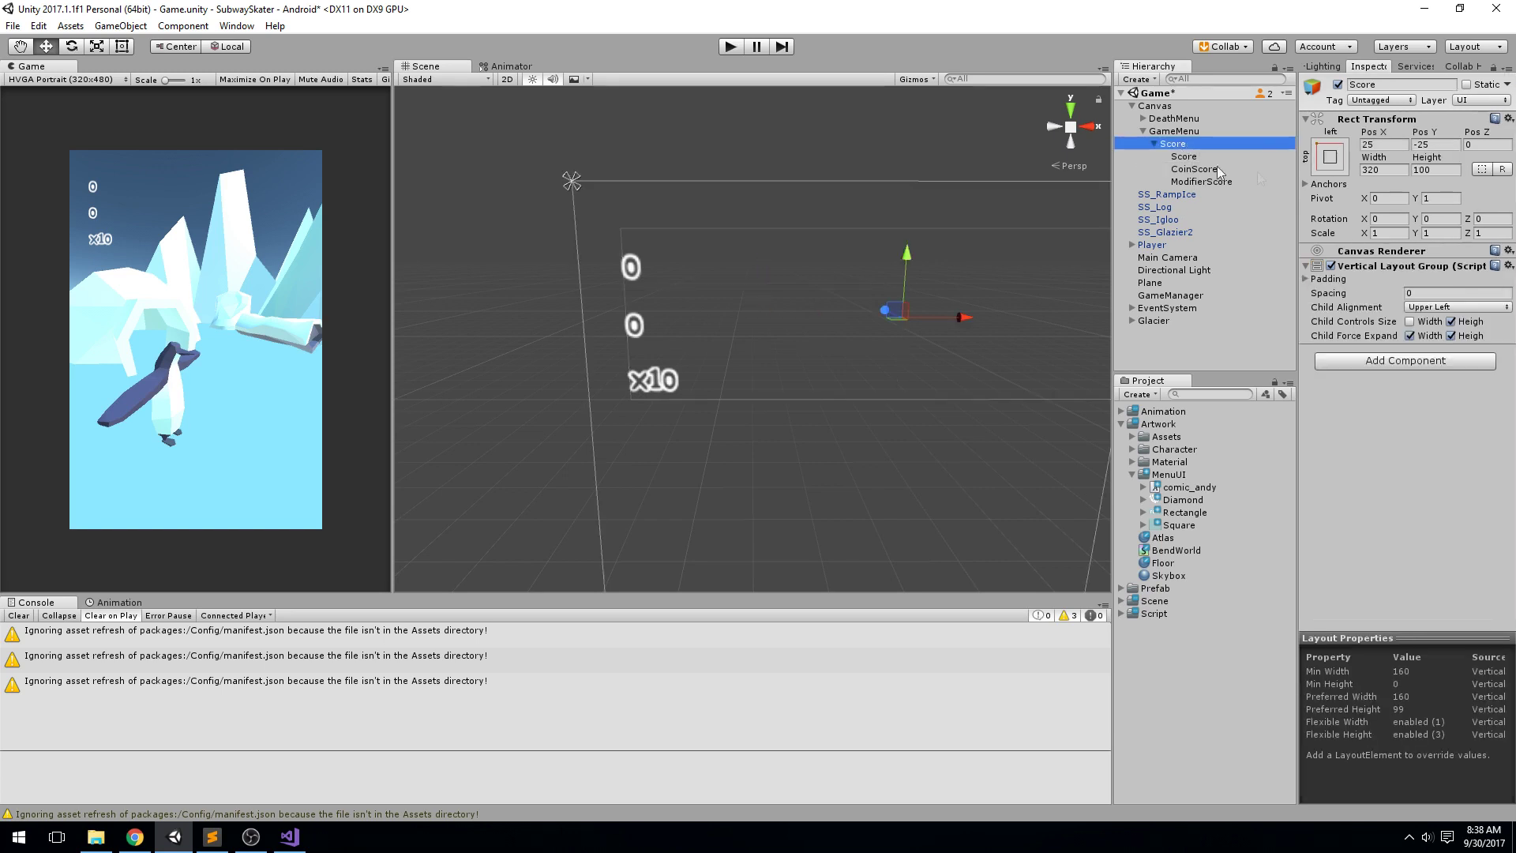
click(1432, 145)
text(-10)
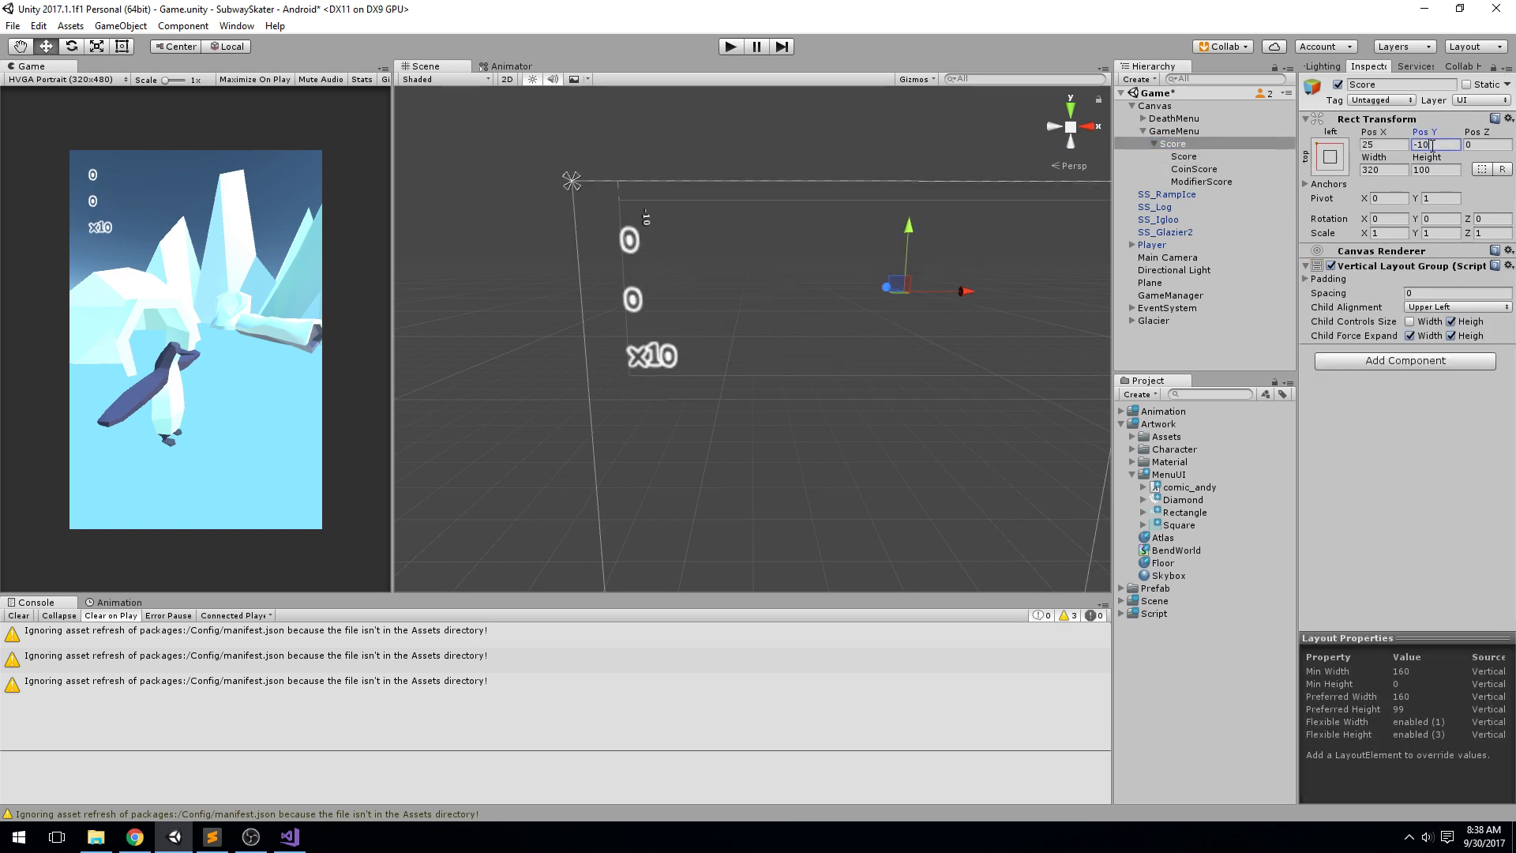
click(1397, 145)
text(30)
key(BackSpace)
key(BackSpace)
text(45)
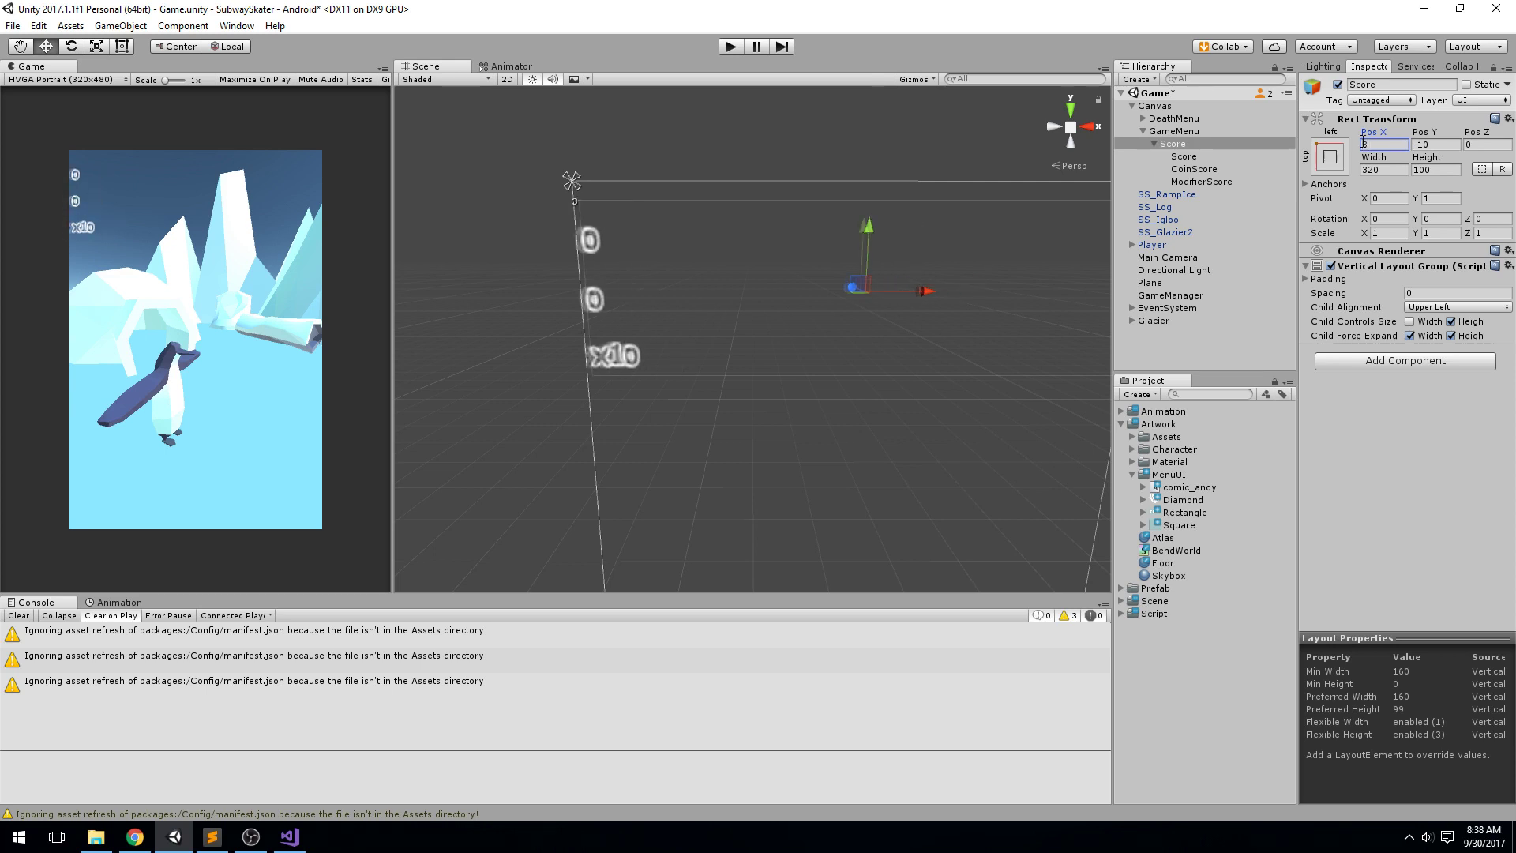
key(BackSpace)
text(0)
scroll(848, 209, up, 3)
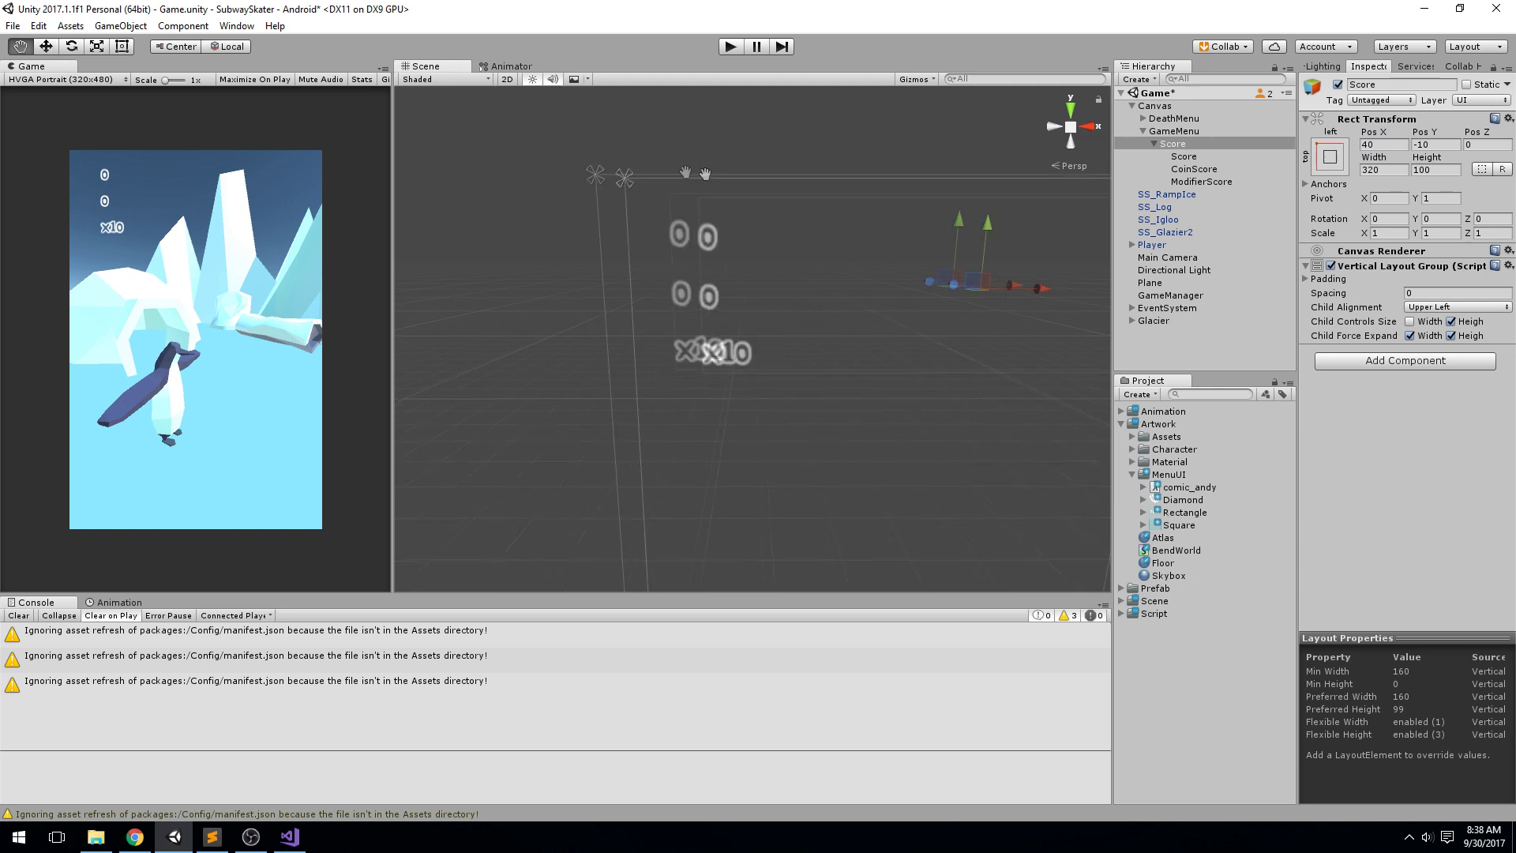
Step: Collapse the Score group and add a UI Image as a child of GameMenu
click(1155, 144)
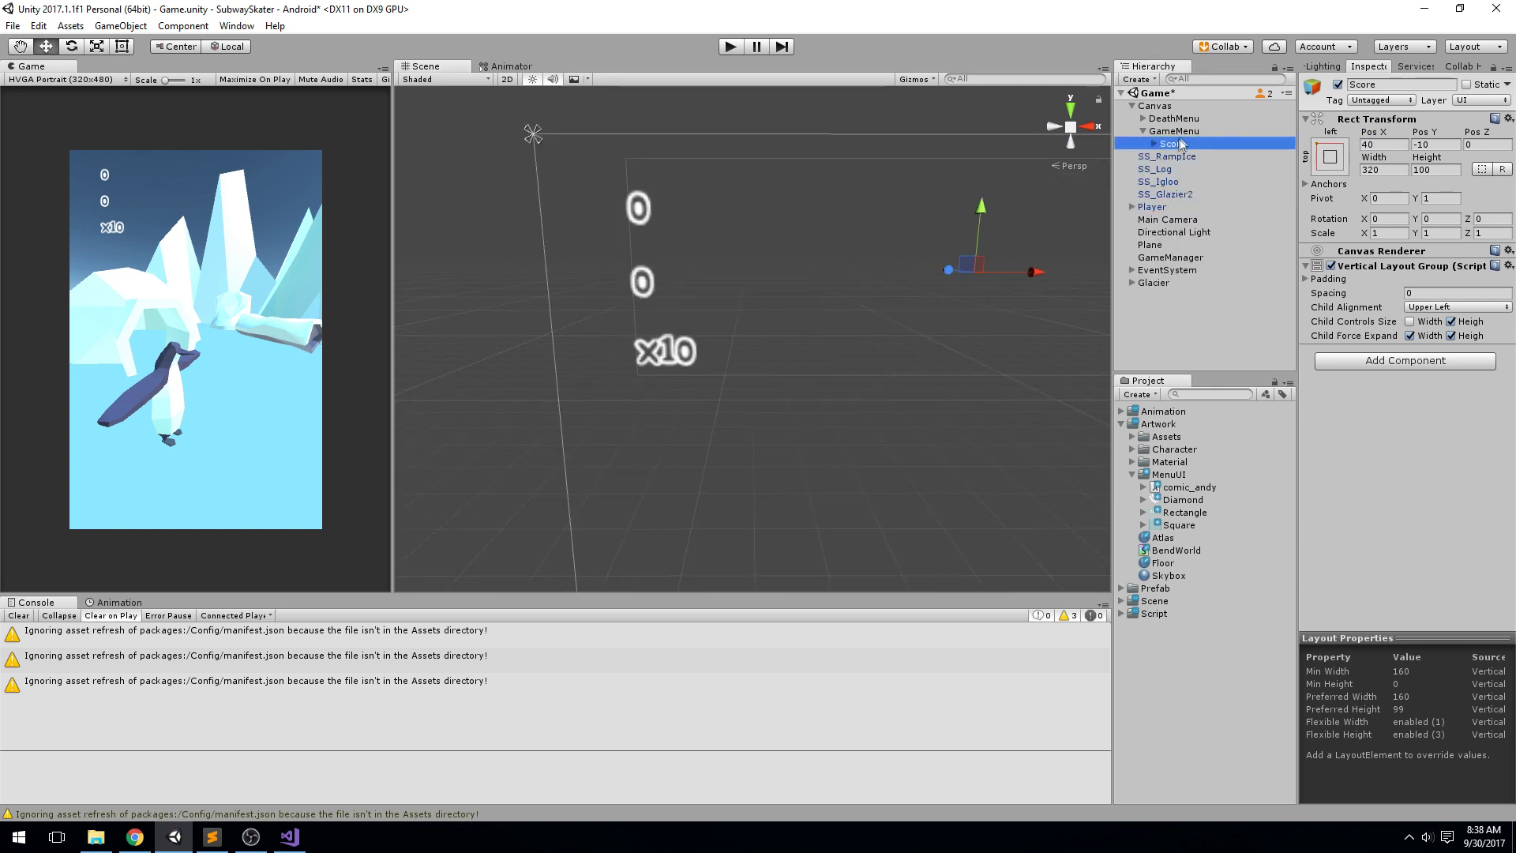
click(1182, 133)
right_click(1185, 134)
mouse_move(1222, 381)
click(1343, 406)
scroll(900, 381, down, 2)
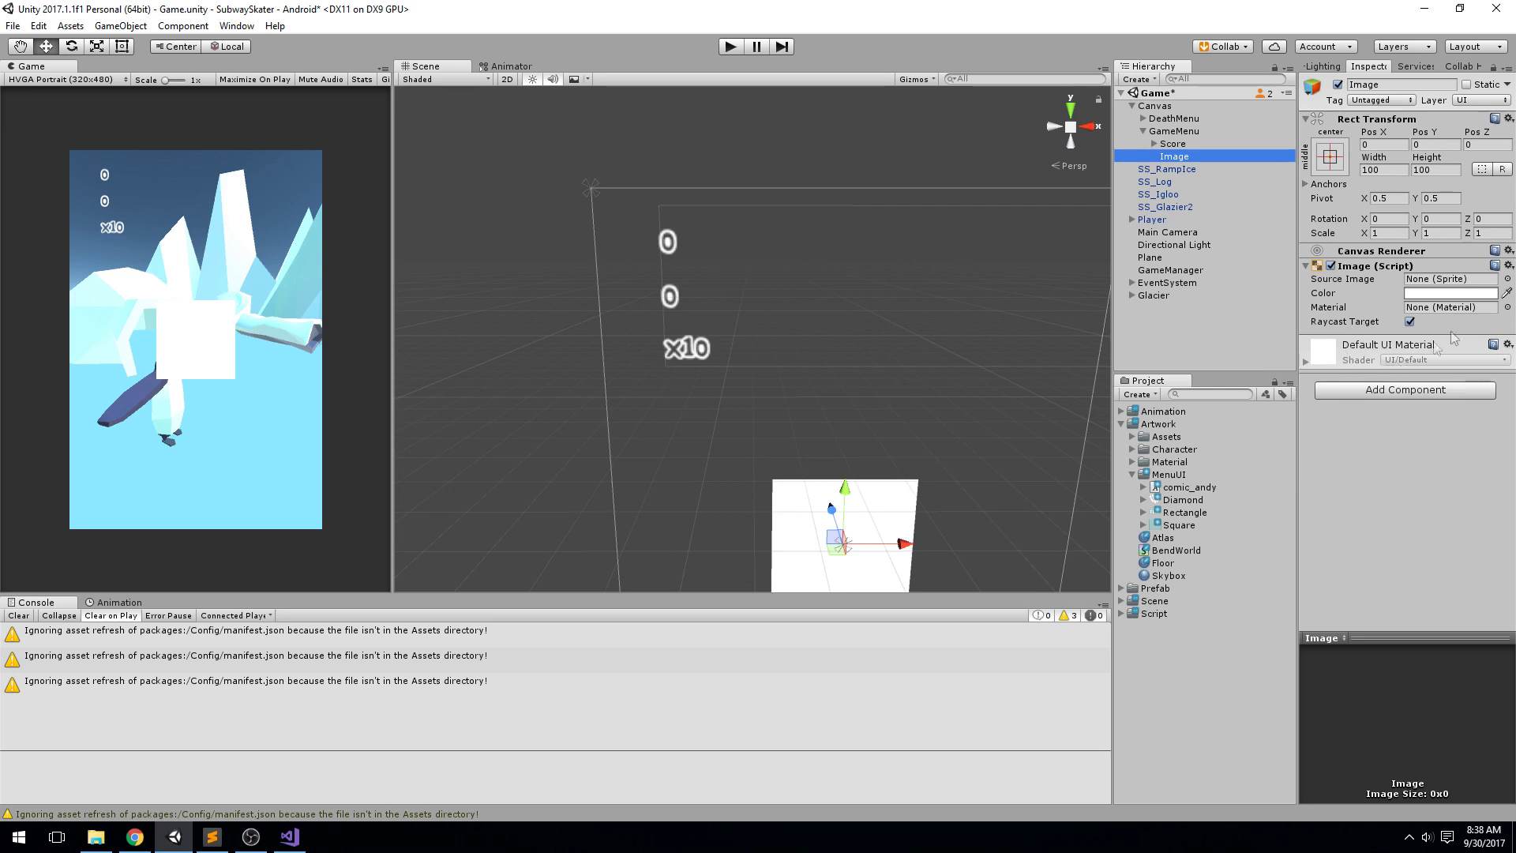
Step: Assign the Diamond sprite as the source image of the GameMenu image
click(1508, 280)
click(109, 93)
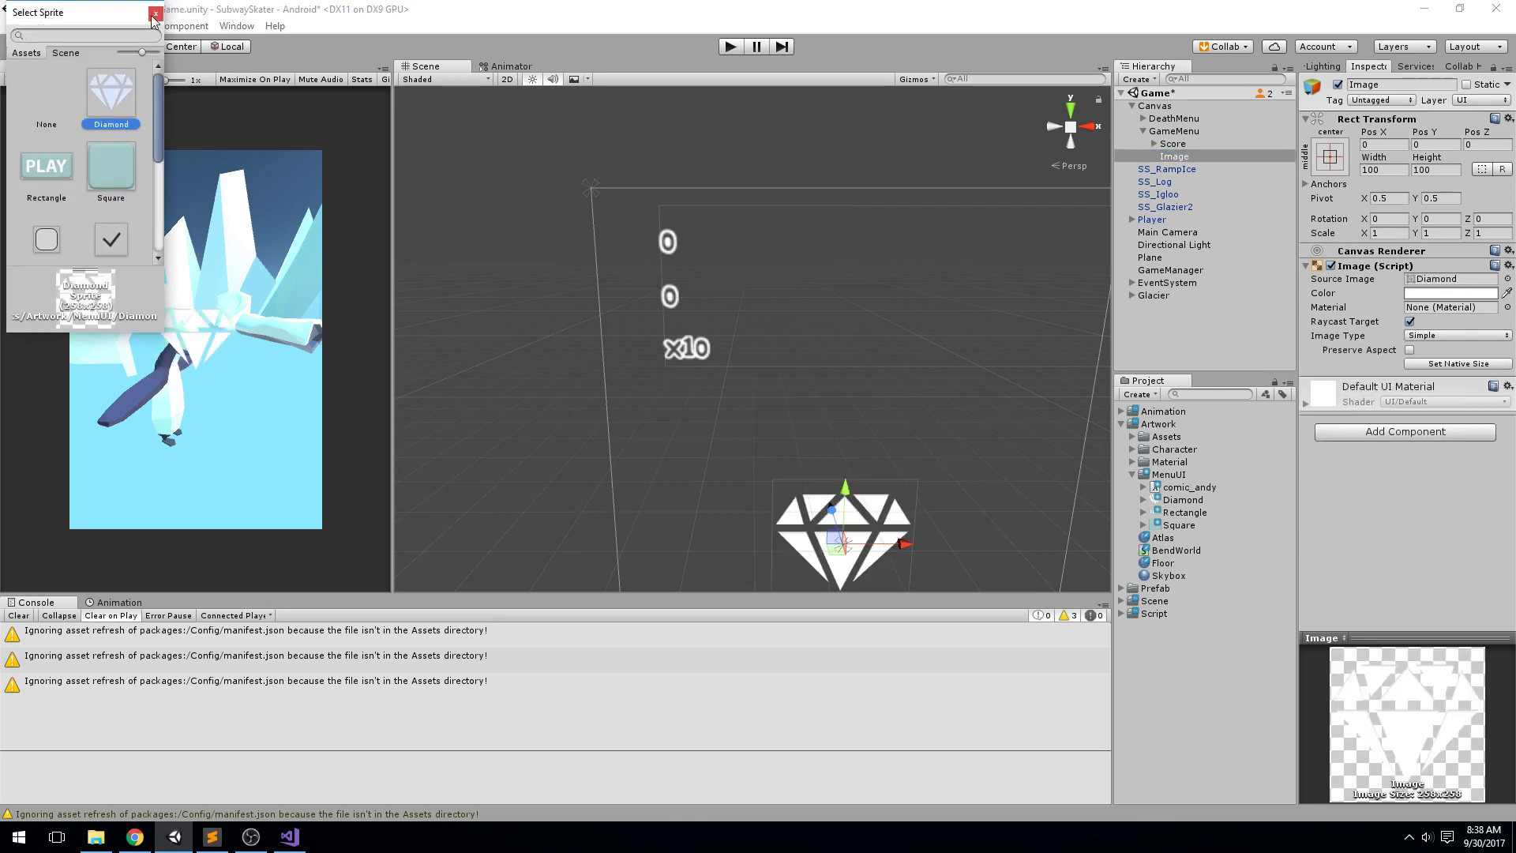
click(154, 15)
scroll(416, 284, down, 2)
middle_drag(733, 413, 717, 331)
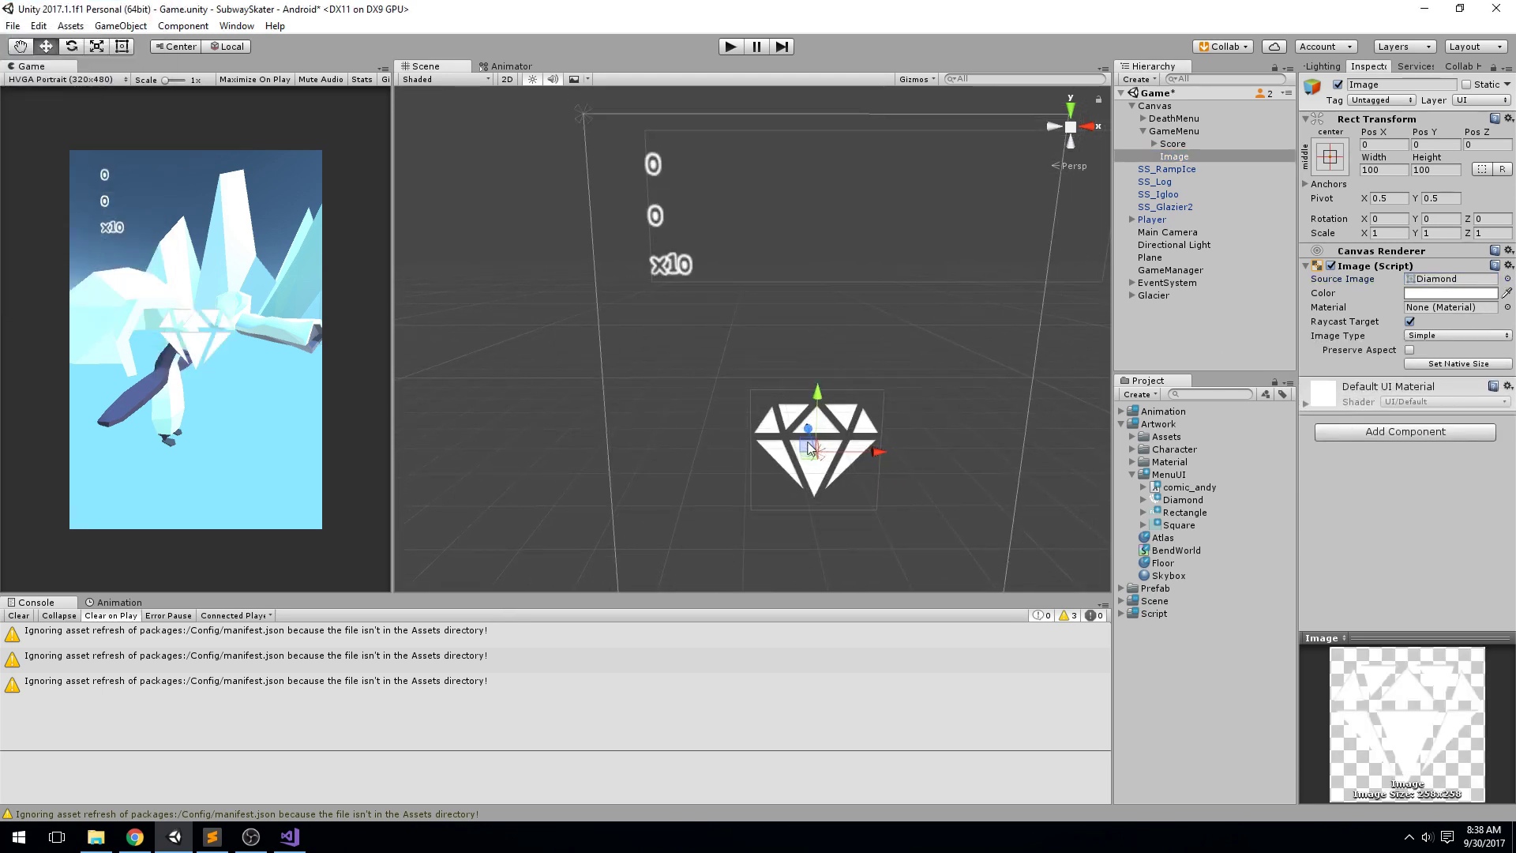
Step: Anchor the diamond image and its pivot to GameMenu's top left, with Pos X 10 and Pos Y -10
click(1330, 155)
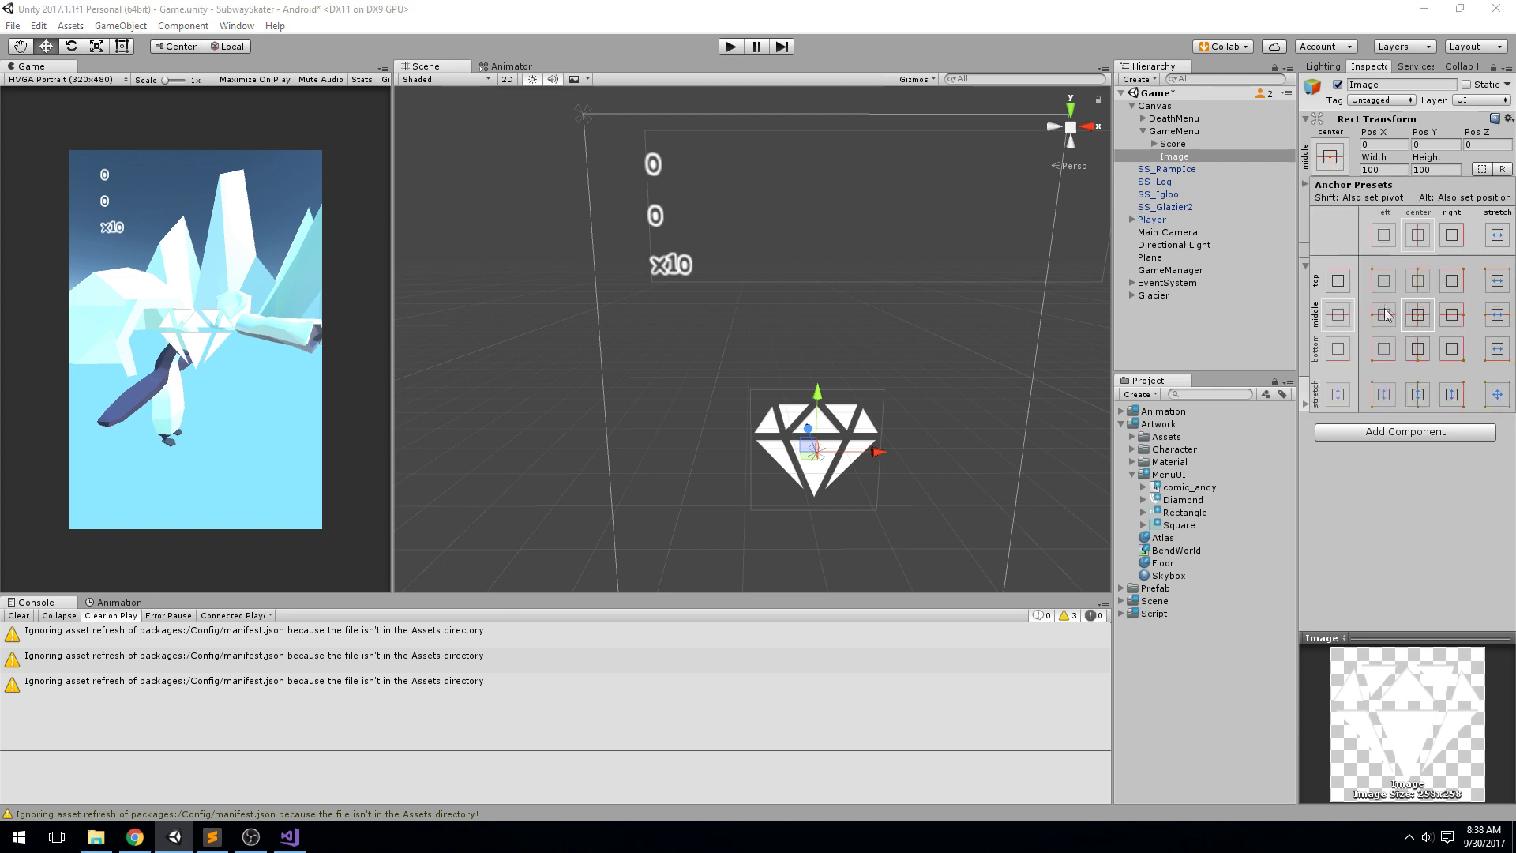
shift+click(1385, 281)
click(1399, 144)
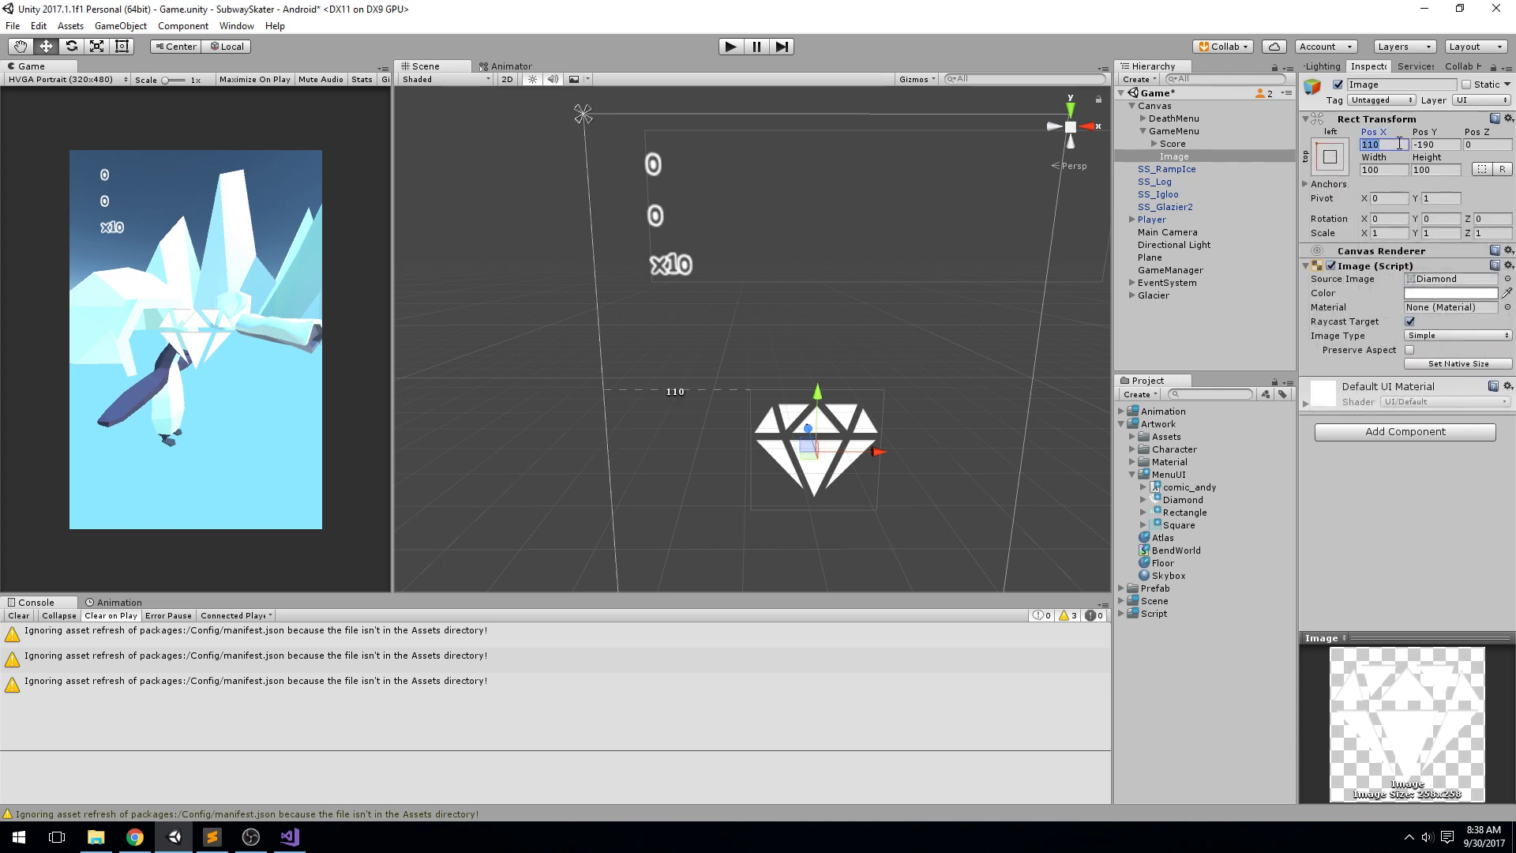
text(10)
key(Tab)
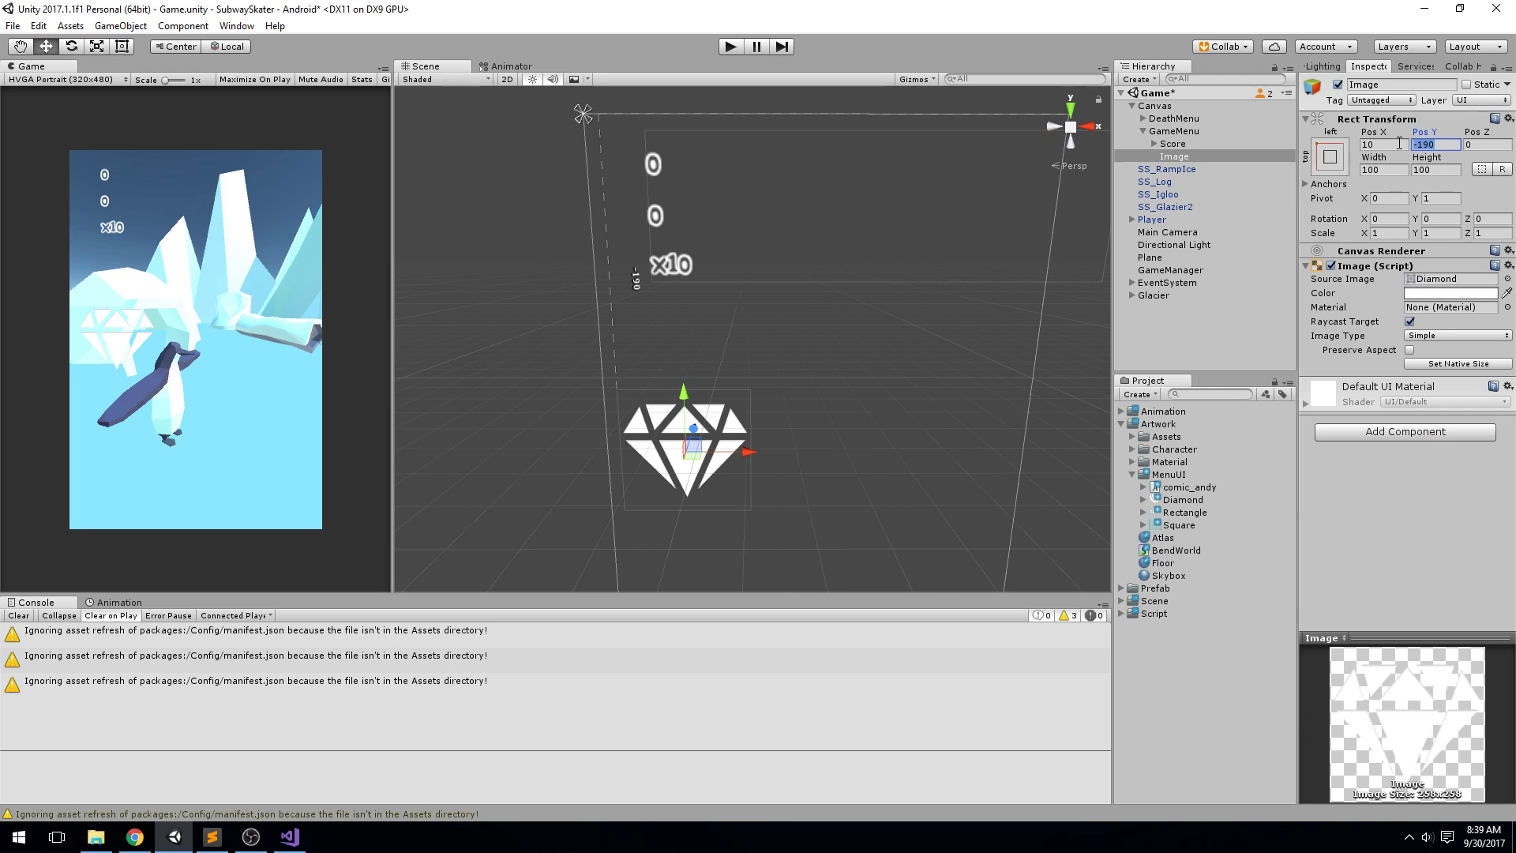
text(-10)
key(Tab)
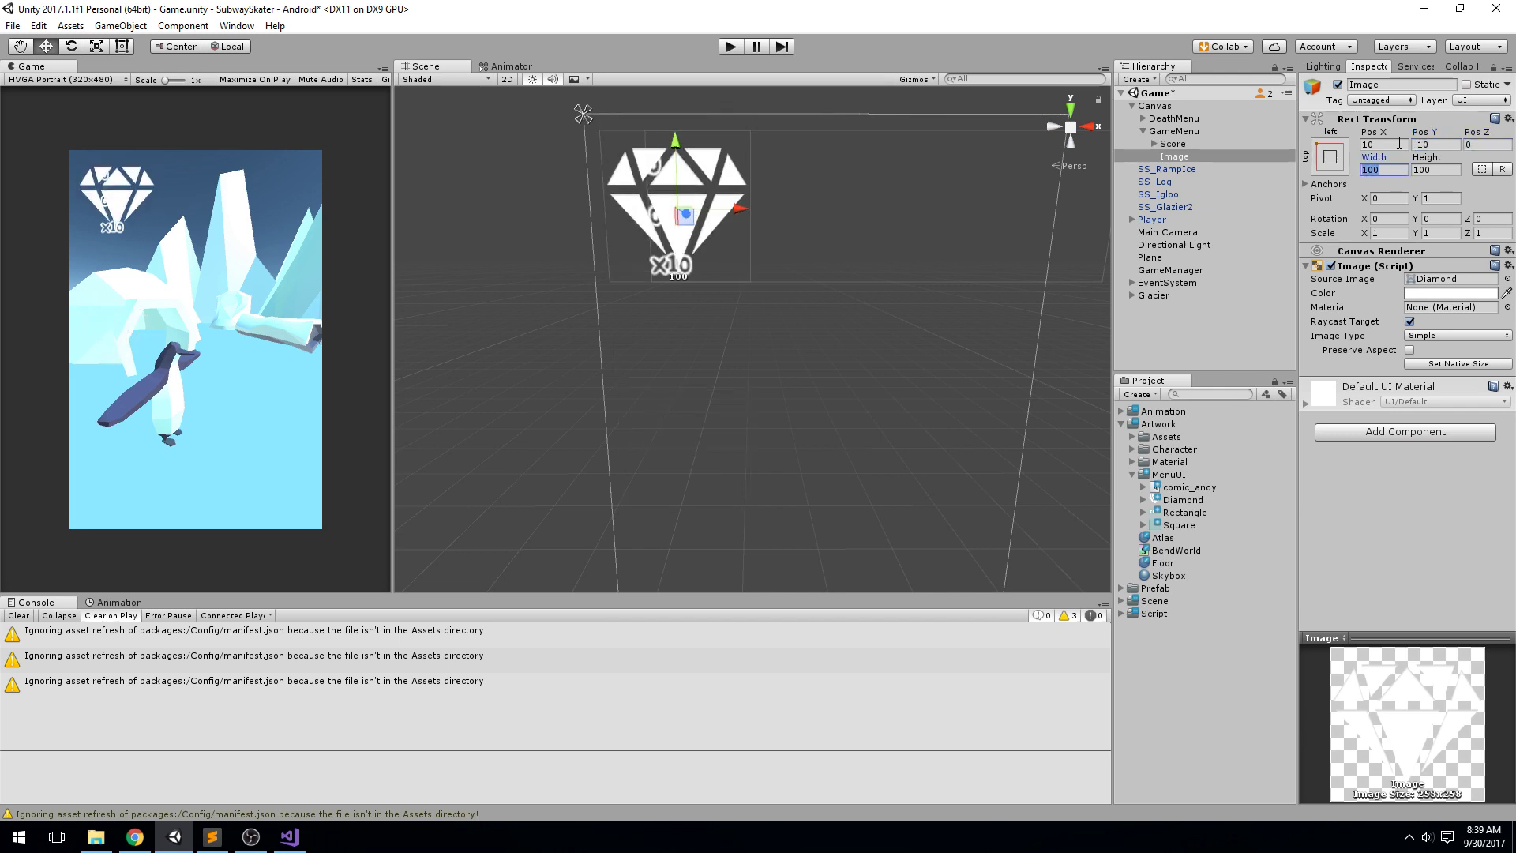
Step: Set the diamond image's width and height to 25
text(25)
key(Tab)
text(25)
key(Tab)
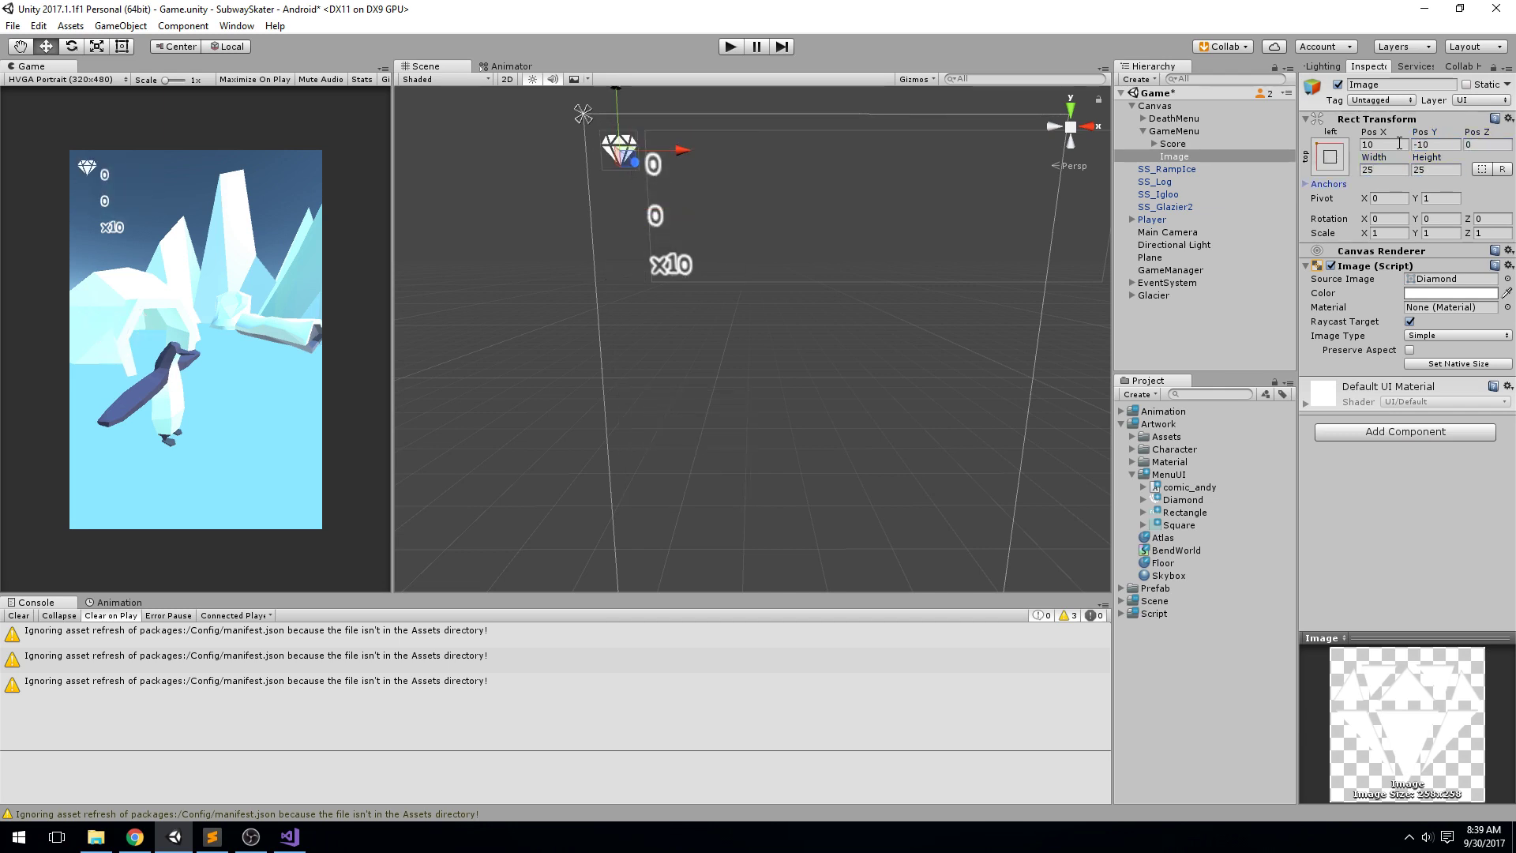
Step: Lower the diamond image beside the middle score text by setting its Pos Y to -52
scroll(780, 169, up, 3)
scroll(781, 170, down, 2)
middle_drag(786, 176, 832, 185)
drag(1432, 136, 312, 145)
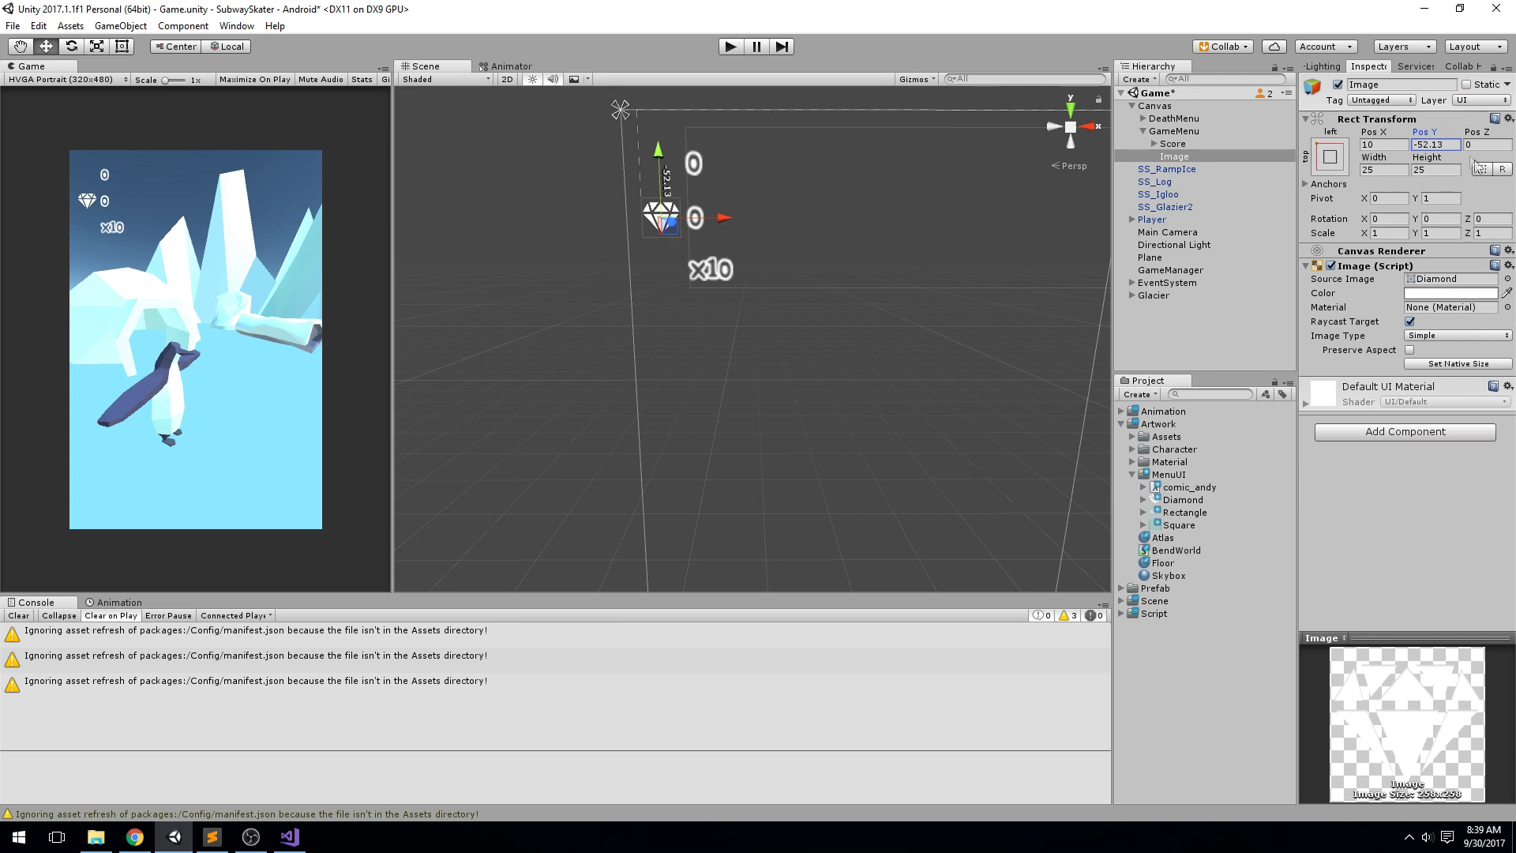
text(-50)
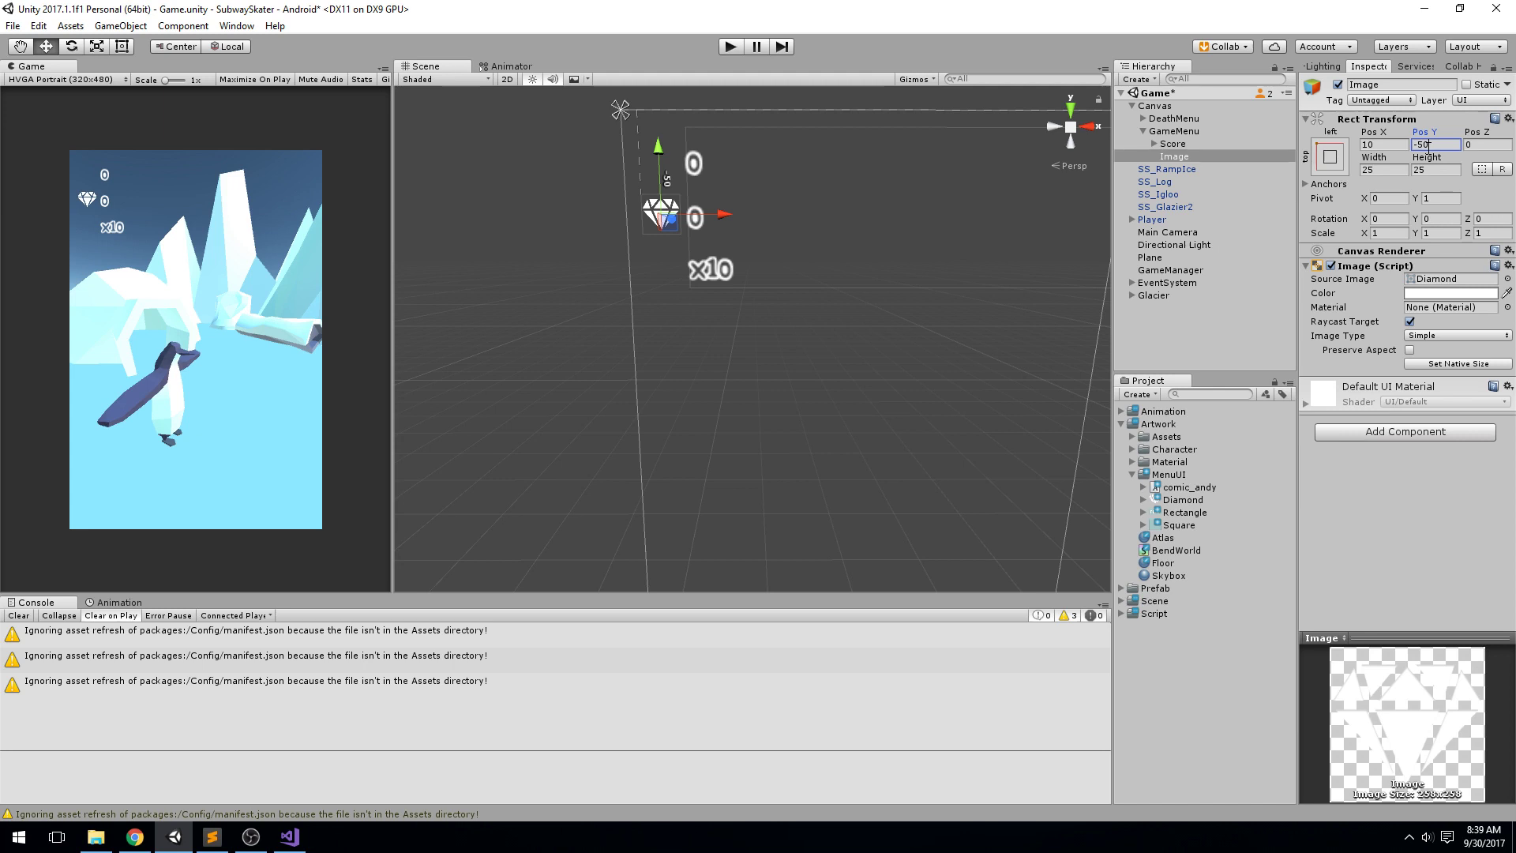
key(BackSpace)
text(2)
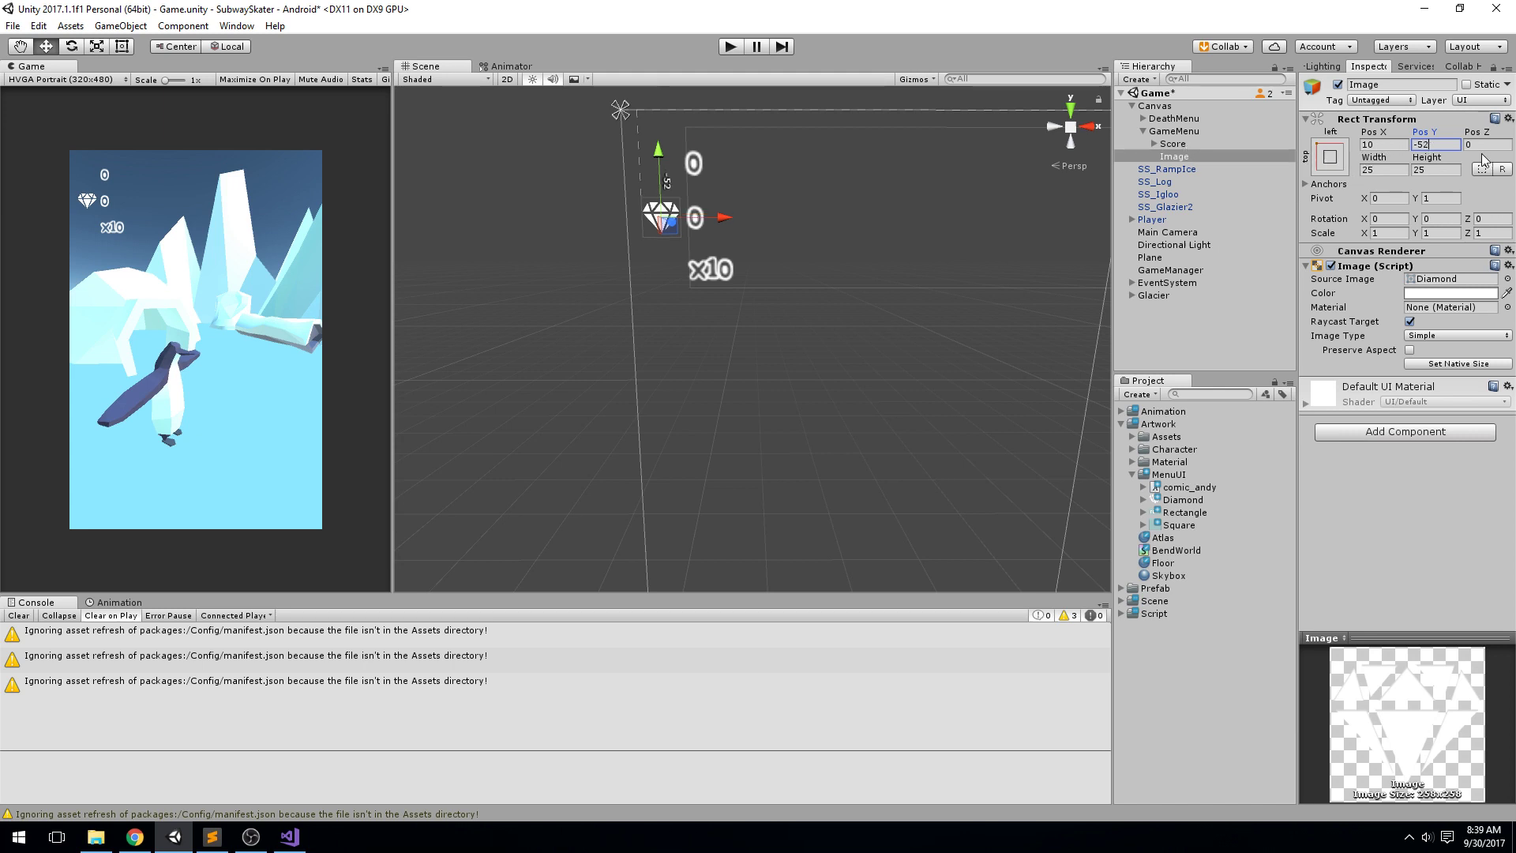
Step: Set the Score group's Pos X to 50 and save the scene
click(1173, 144)
click(1378, 144)
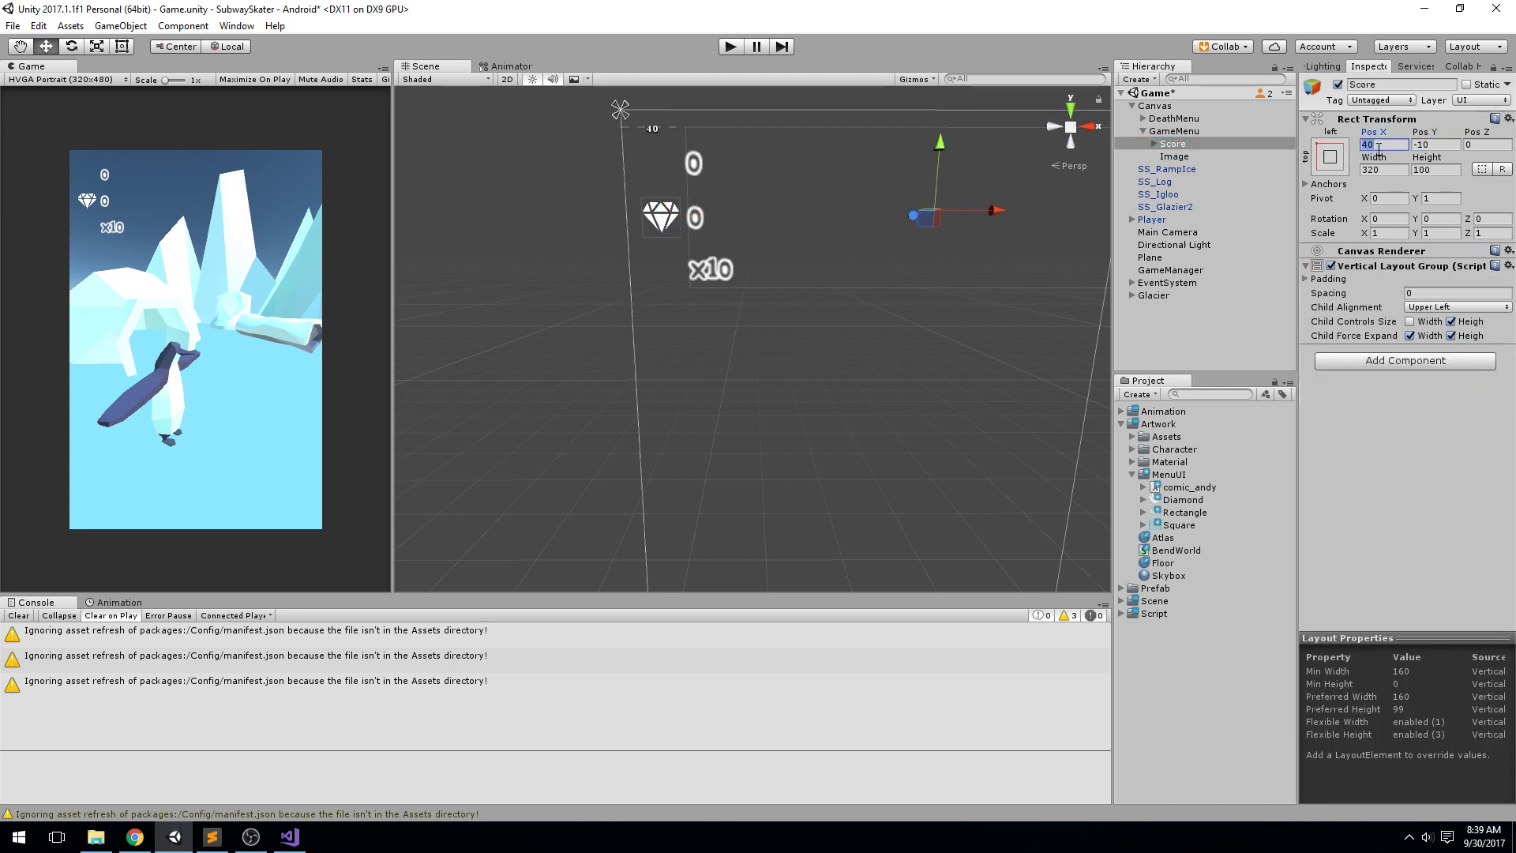
text(50)
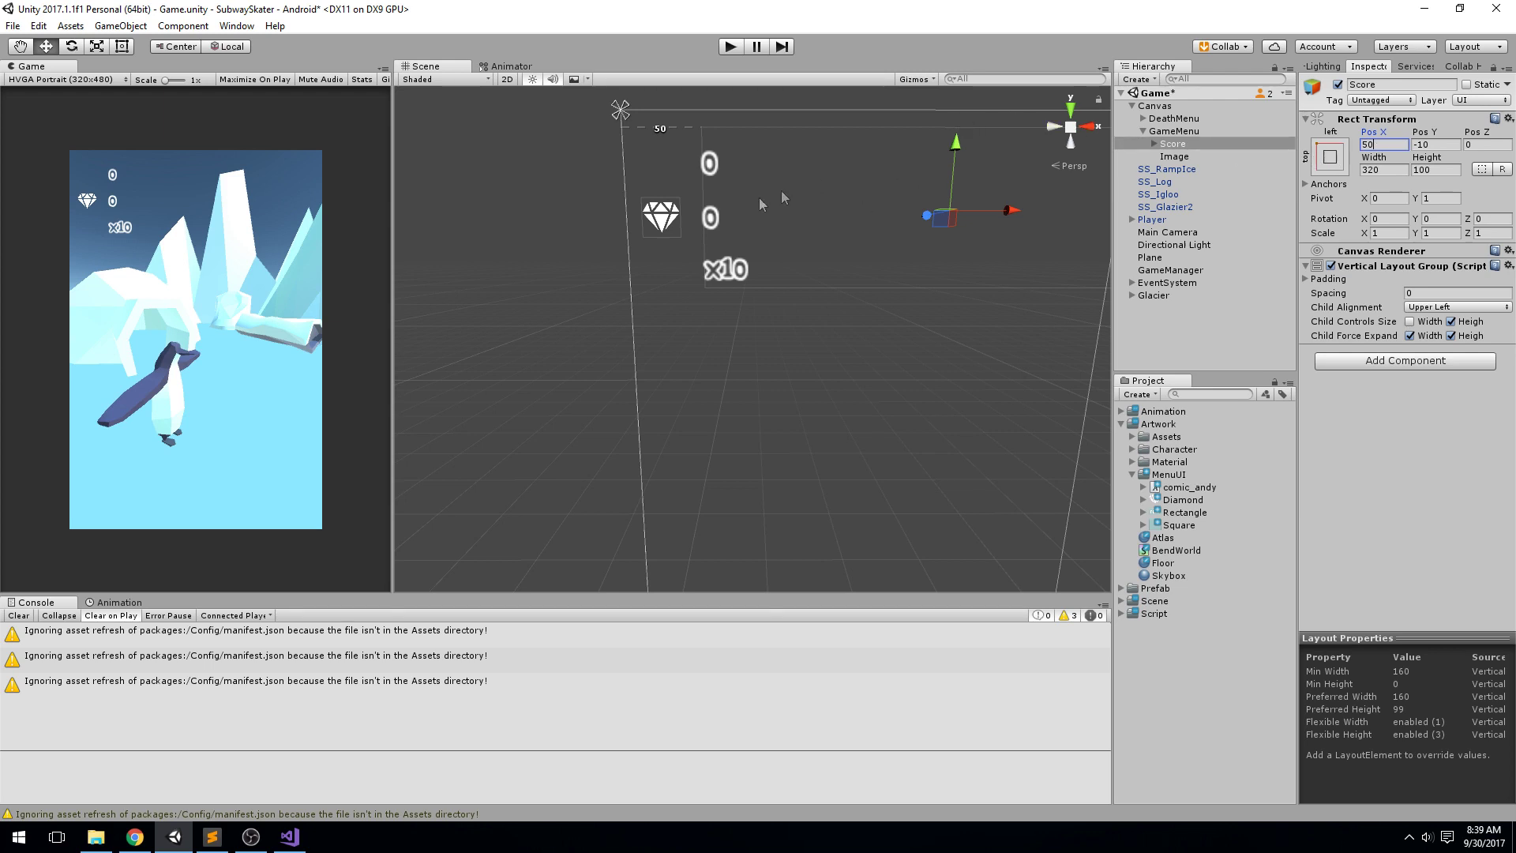
click(1210, 156)
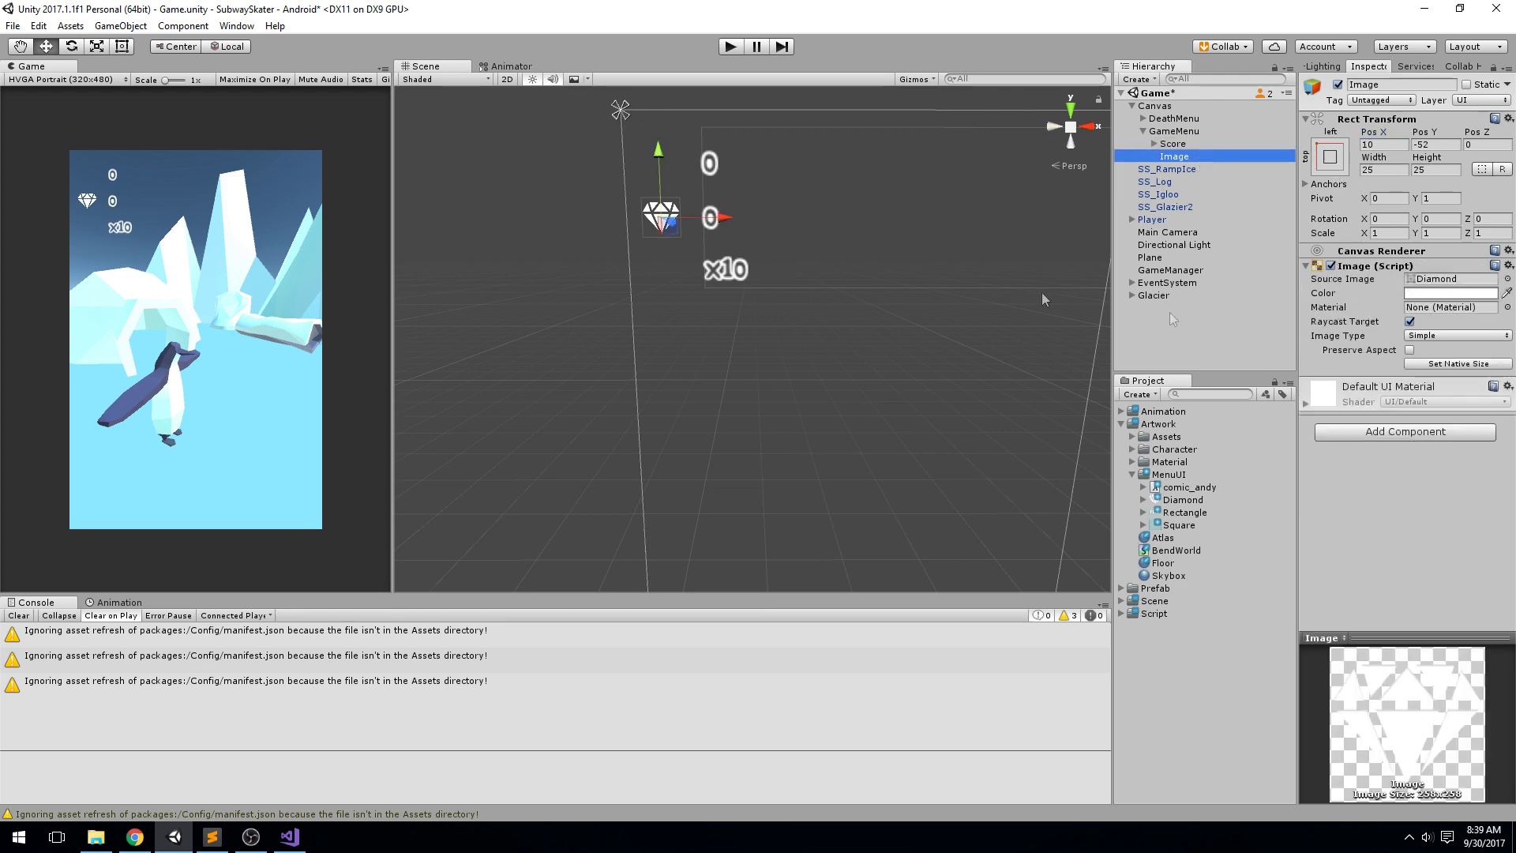
alt+drag(662, 267, 637, 293)
key(ctrl+s)
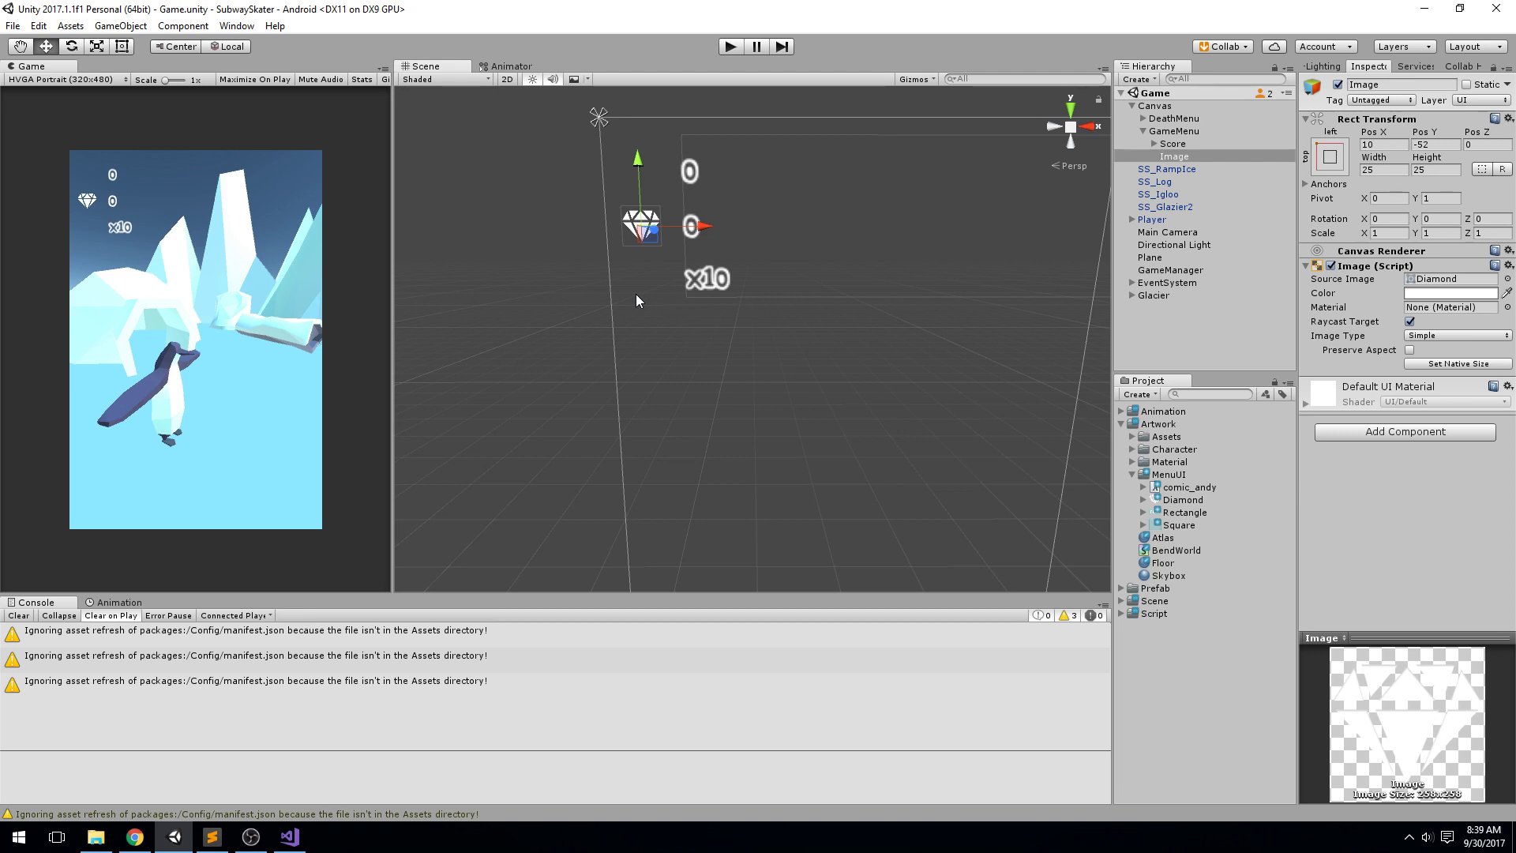
Step: Collapse the GameMenu group and add a UI Panel as a child of the Canvas
scroll(783, 250, down, 2)
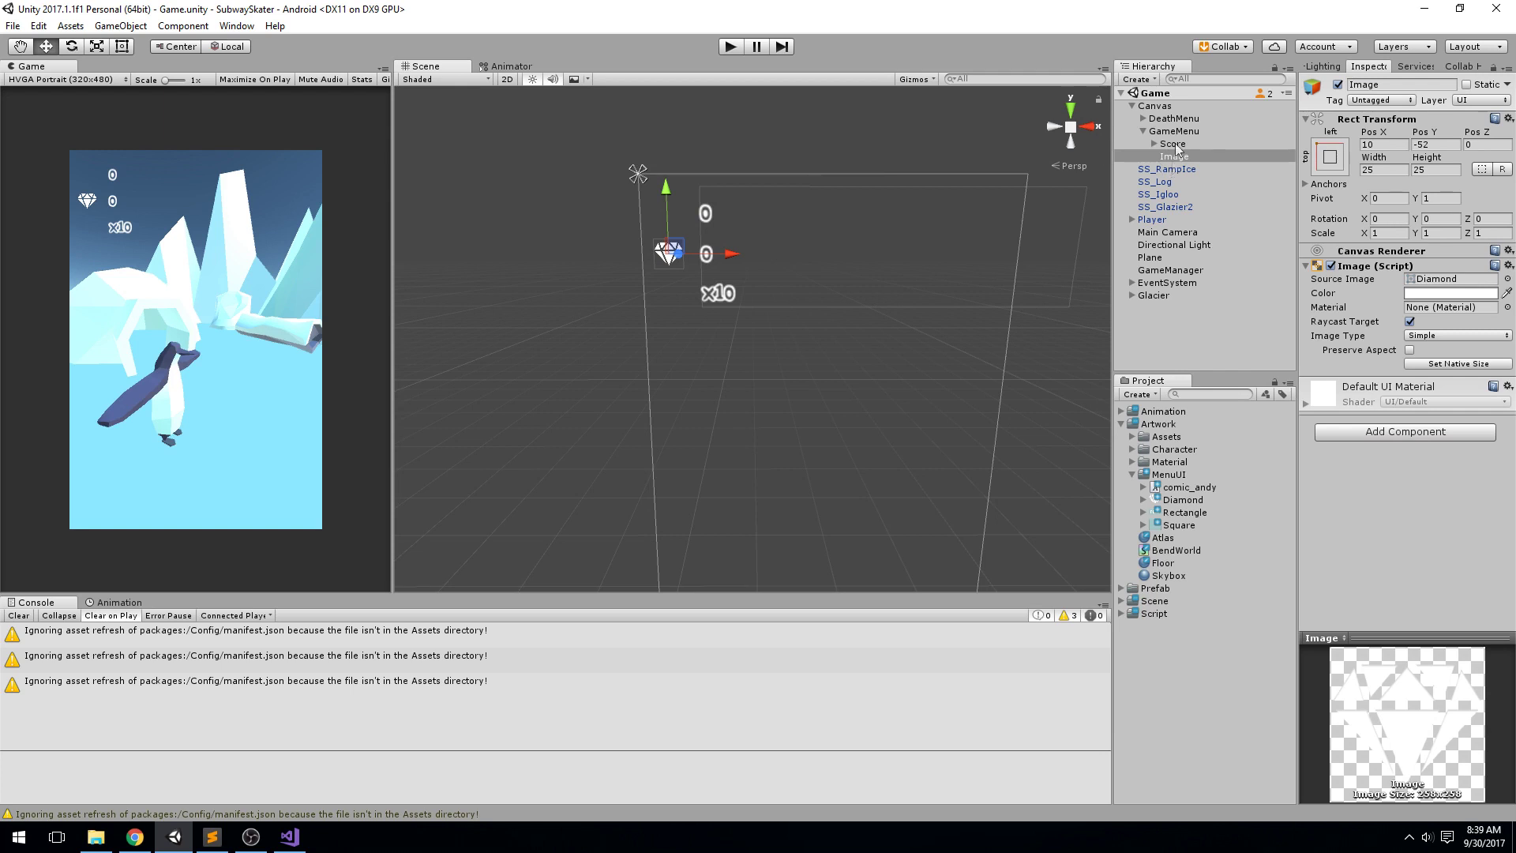
click(1142, 131)
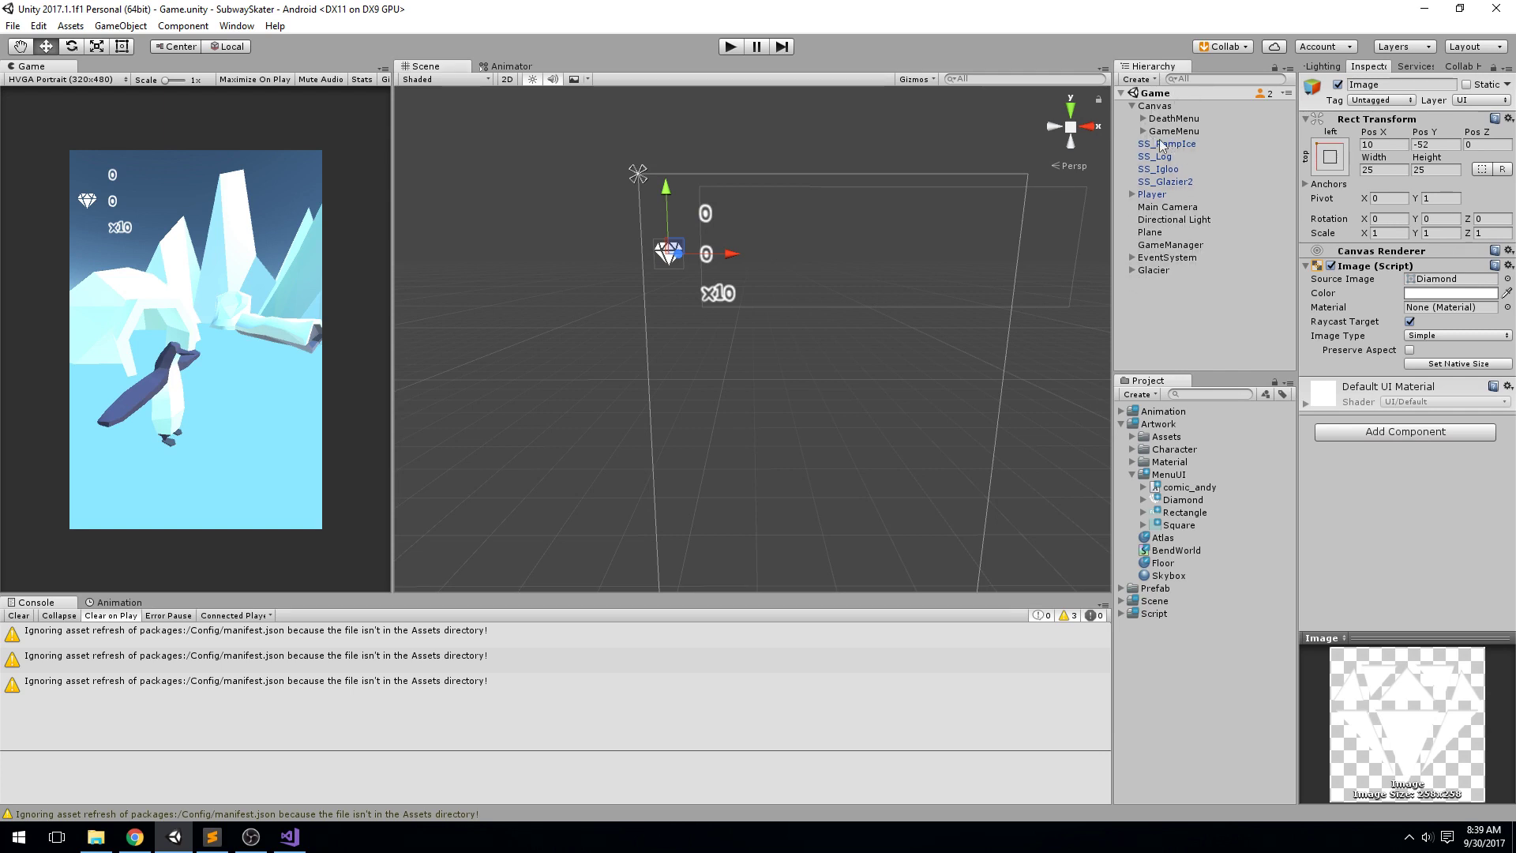
double_click(1174, 245)
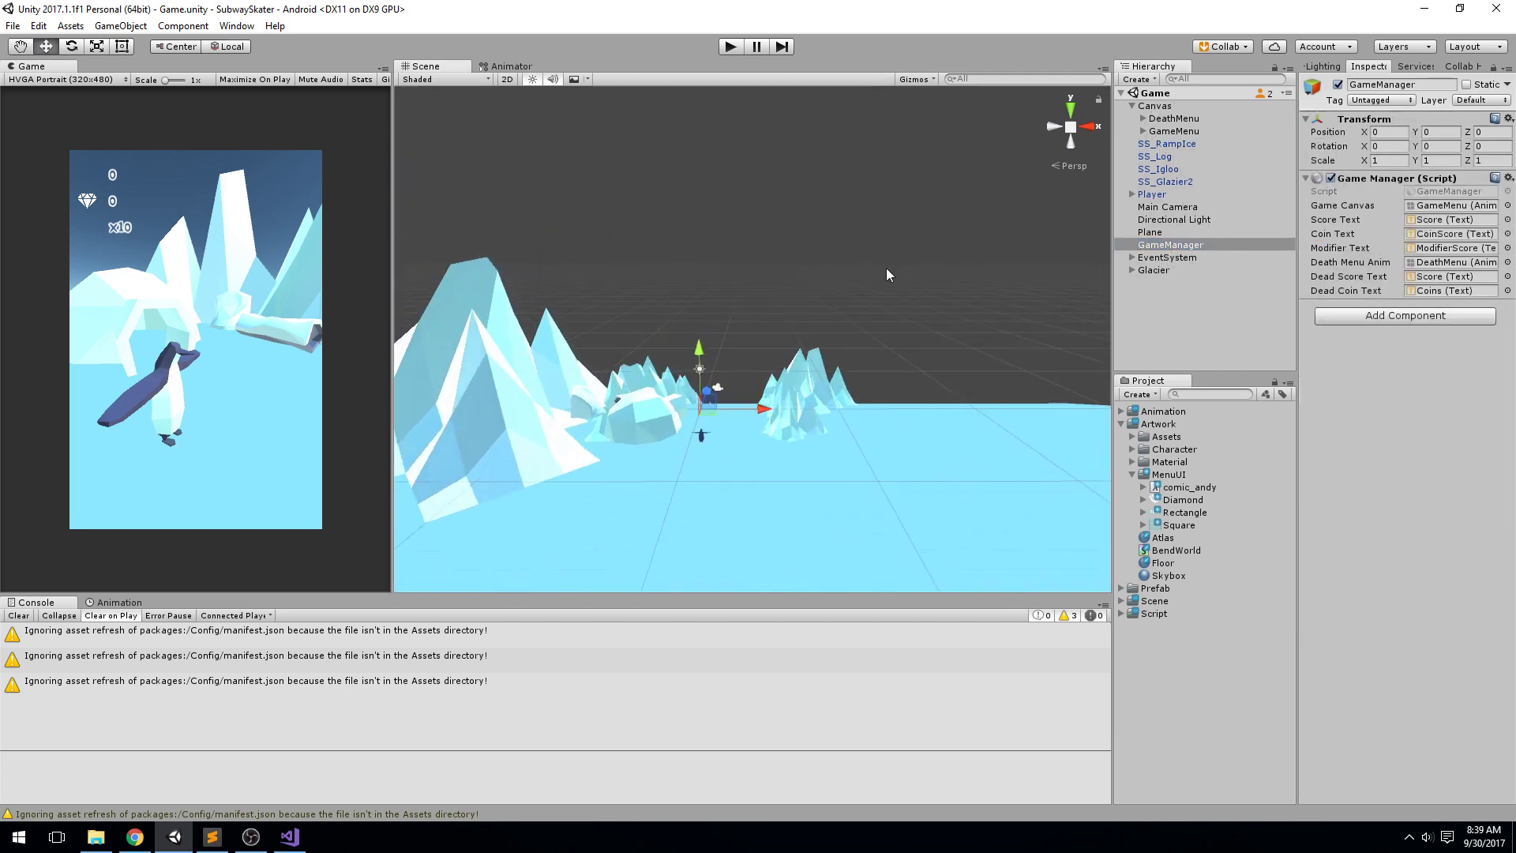
double_click(1188, 130)
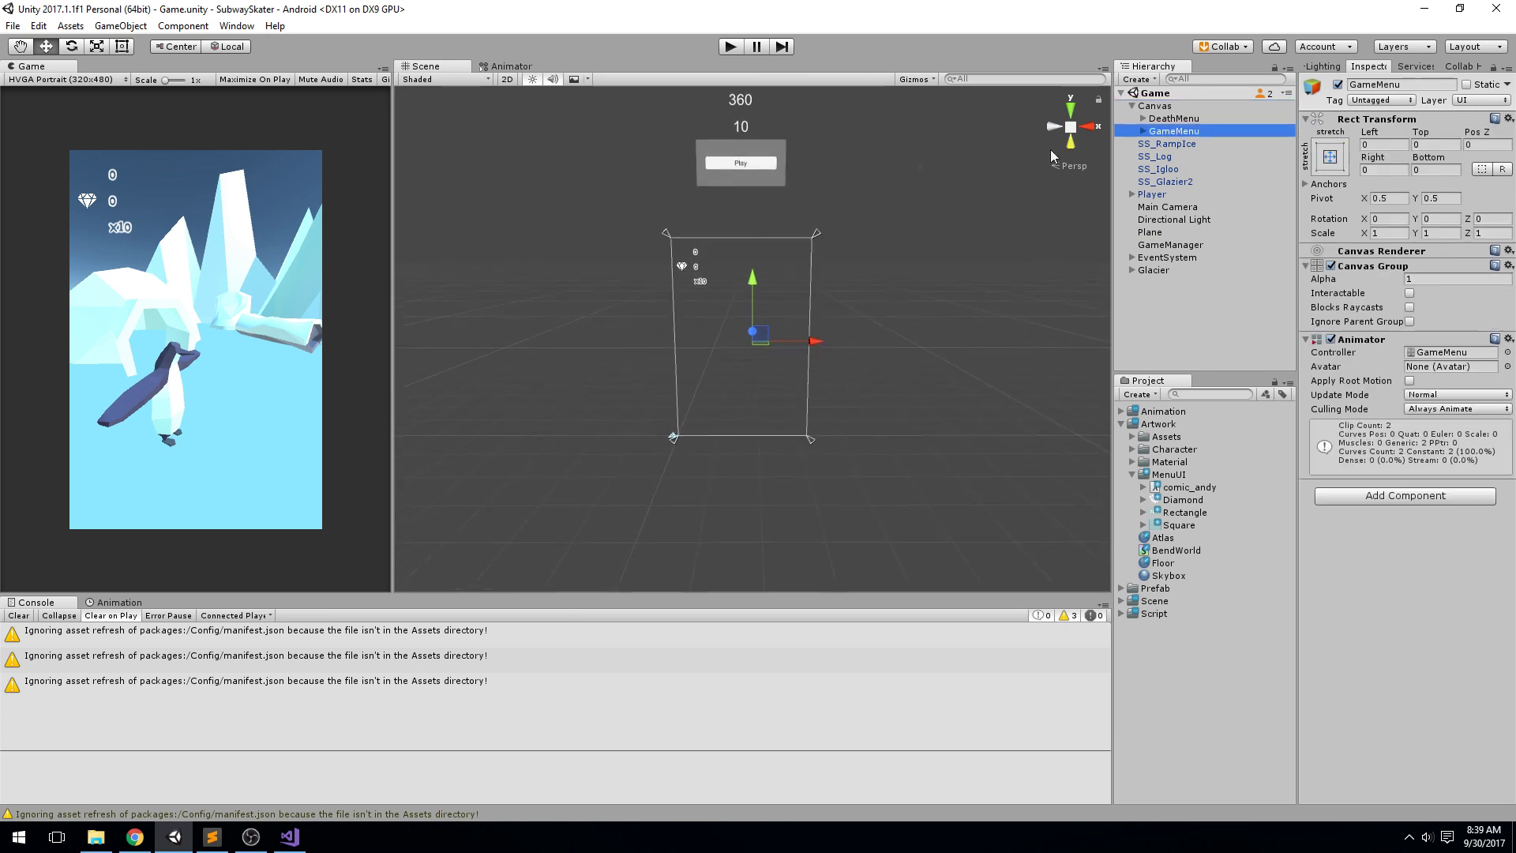
click(1165, 105)
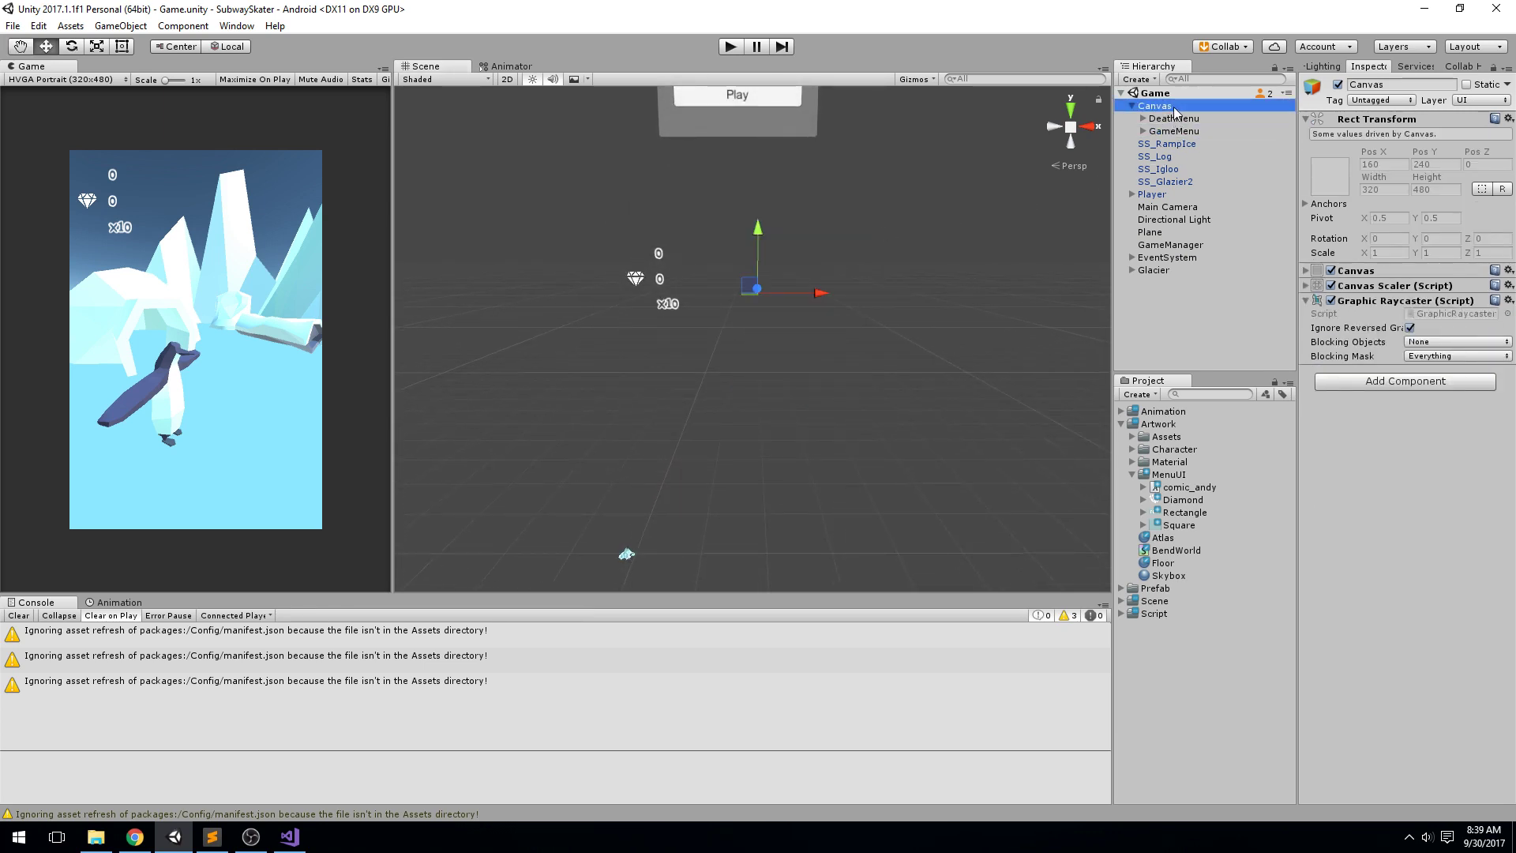
right_click(1174, 113)
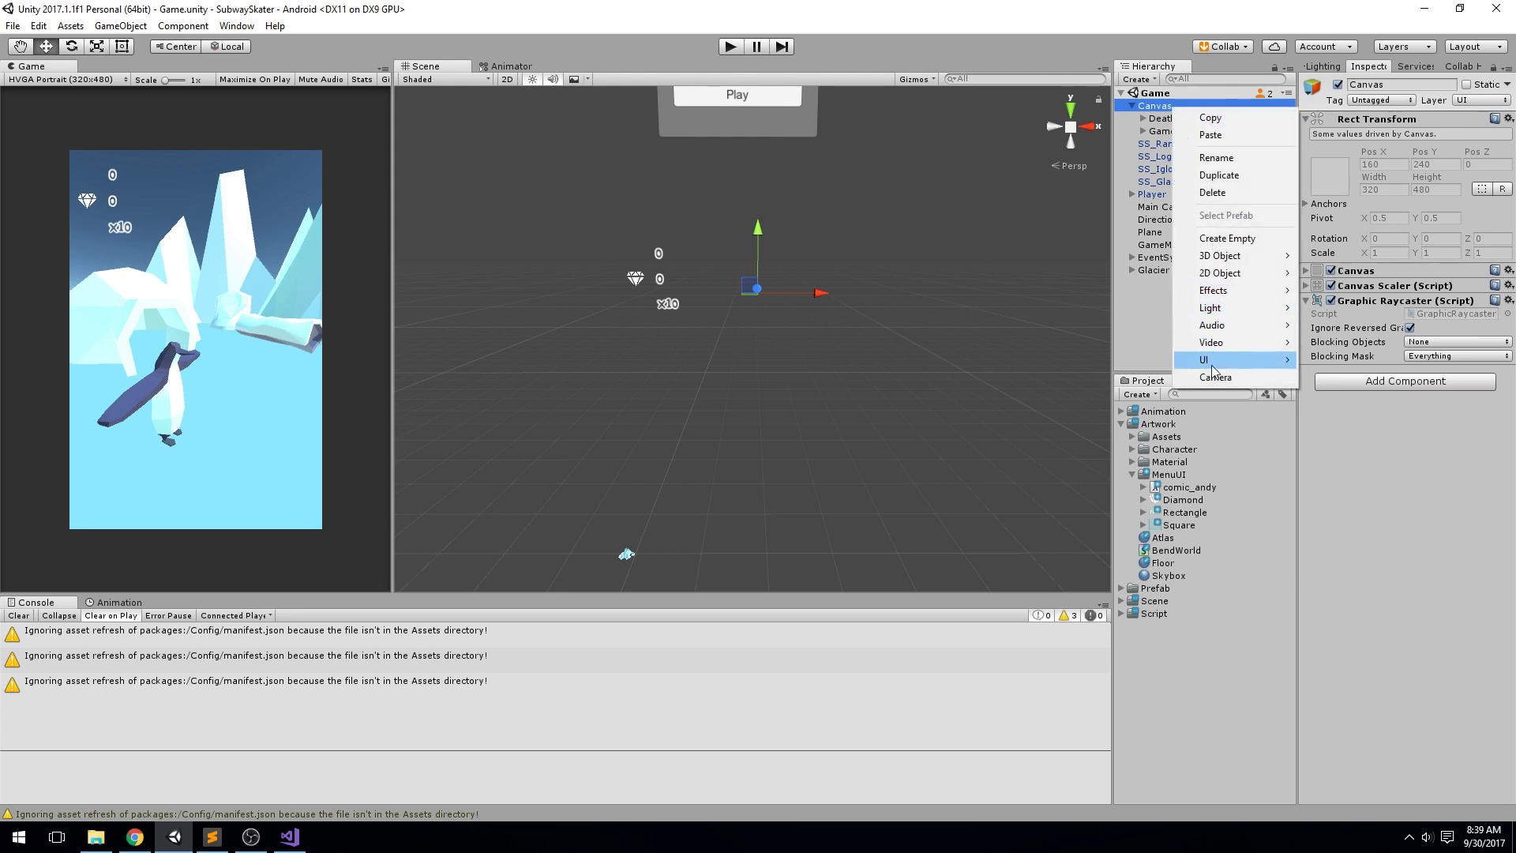
mouse_move(1292, 367)
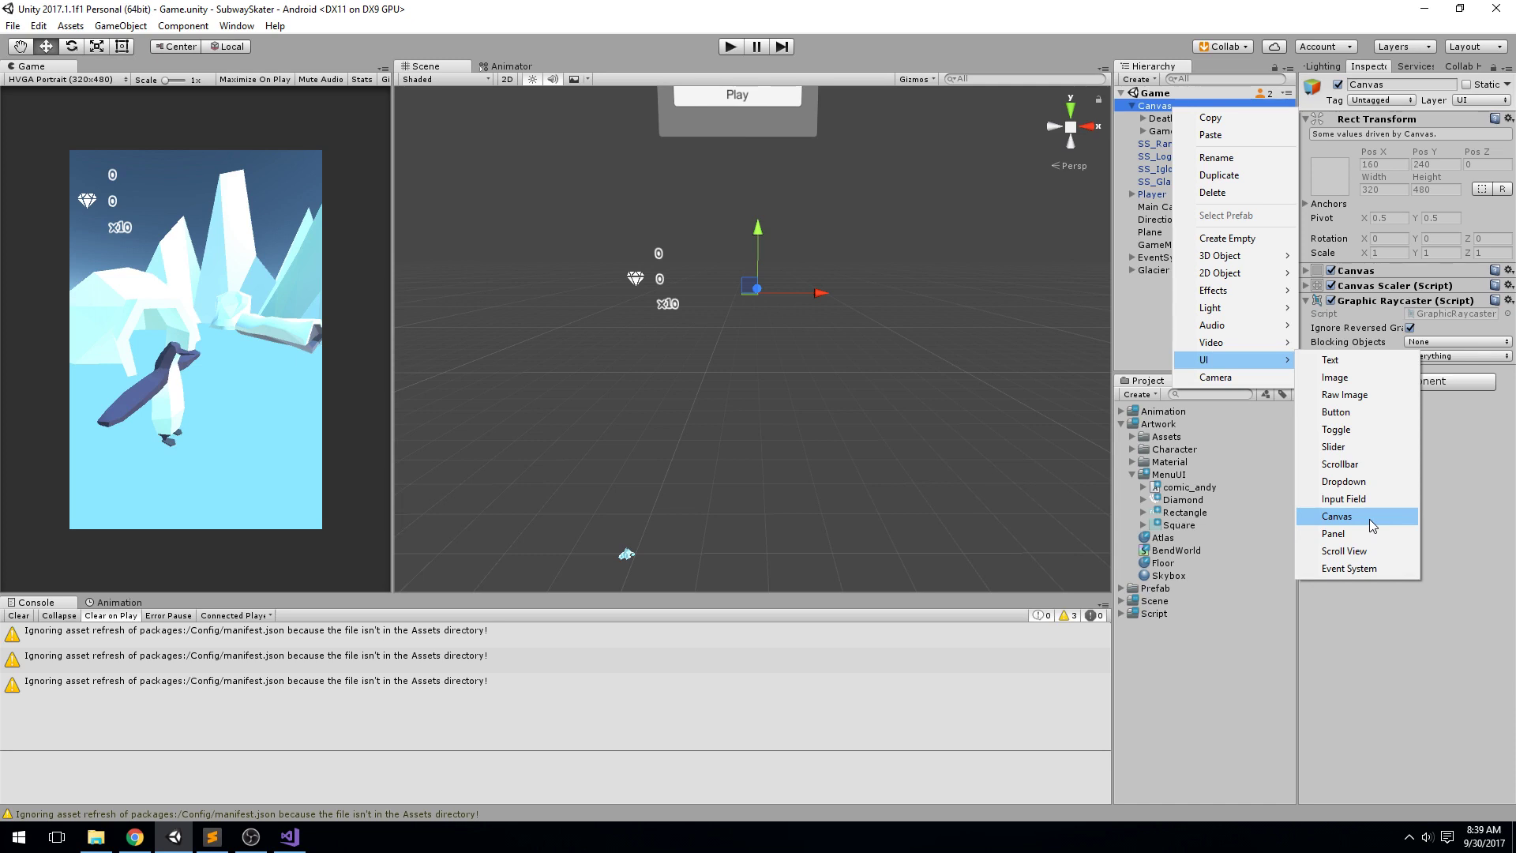
click(1350, 534)
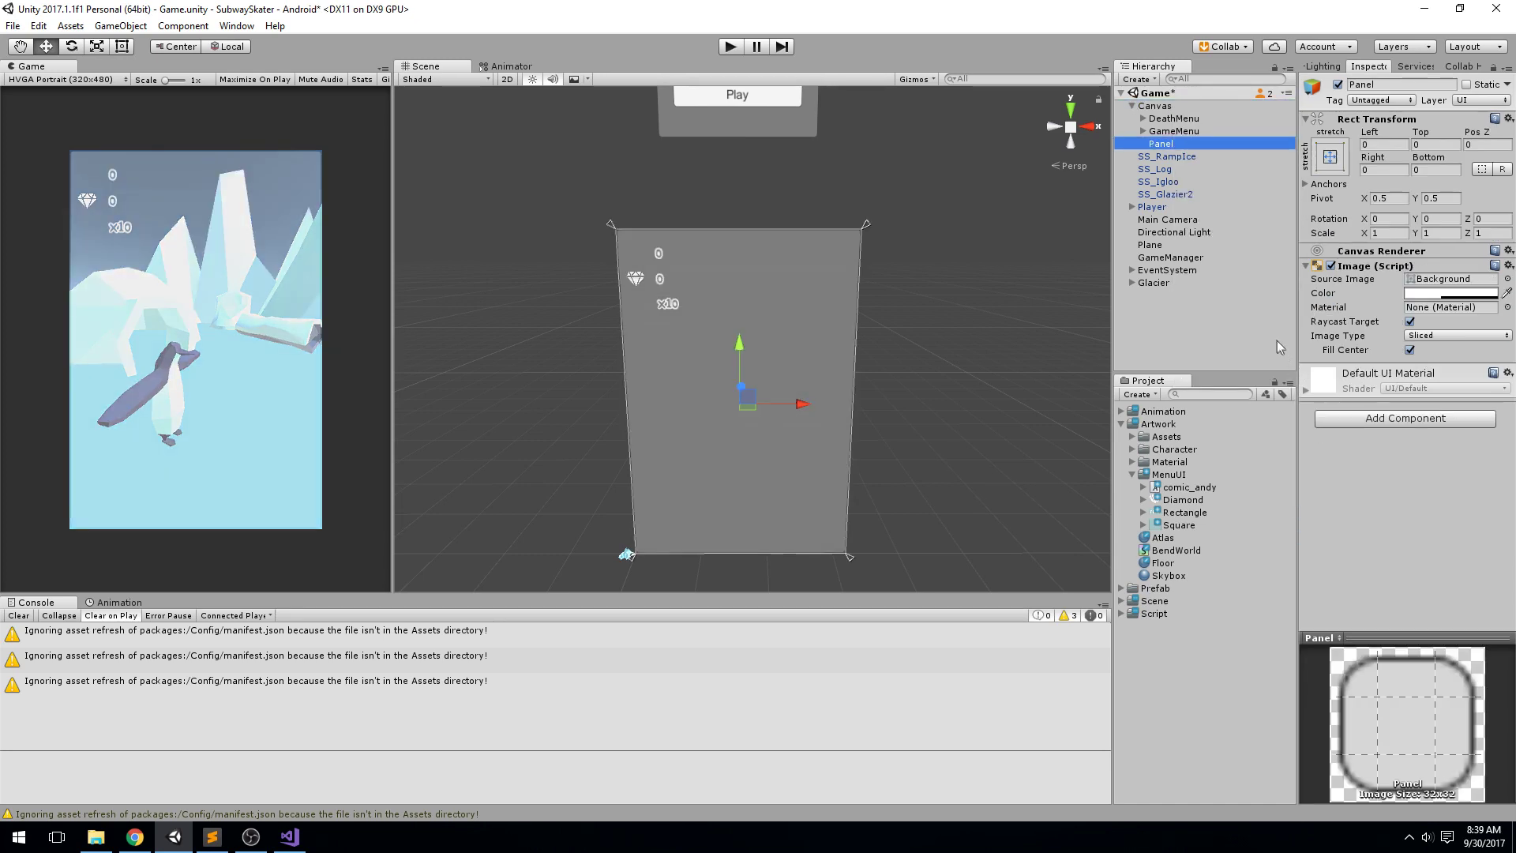
Step: Rename the new Canvas panel to Menu
text(gA)
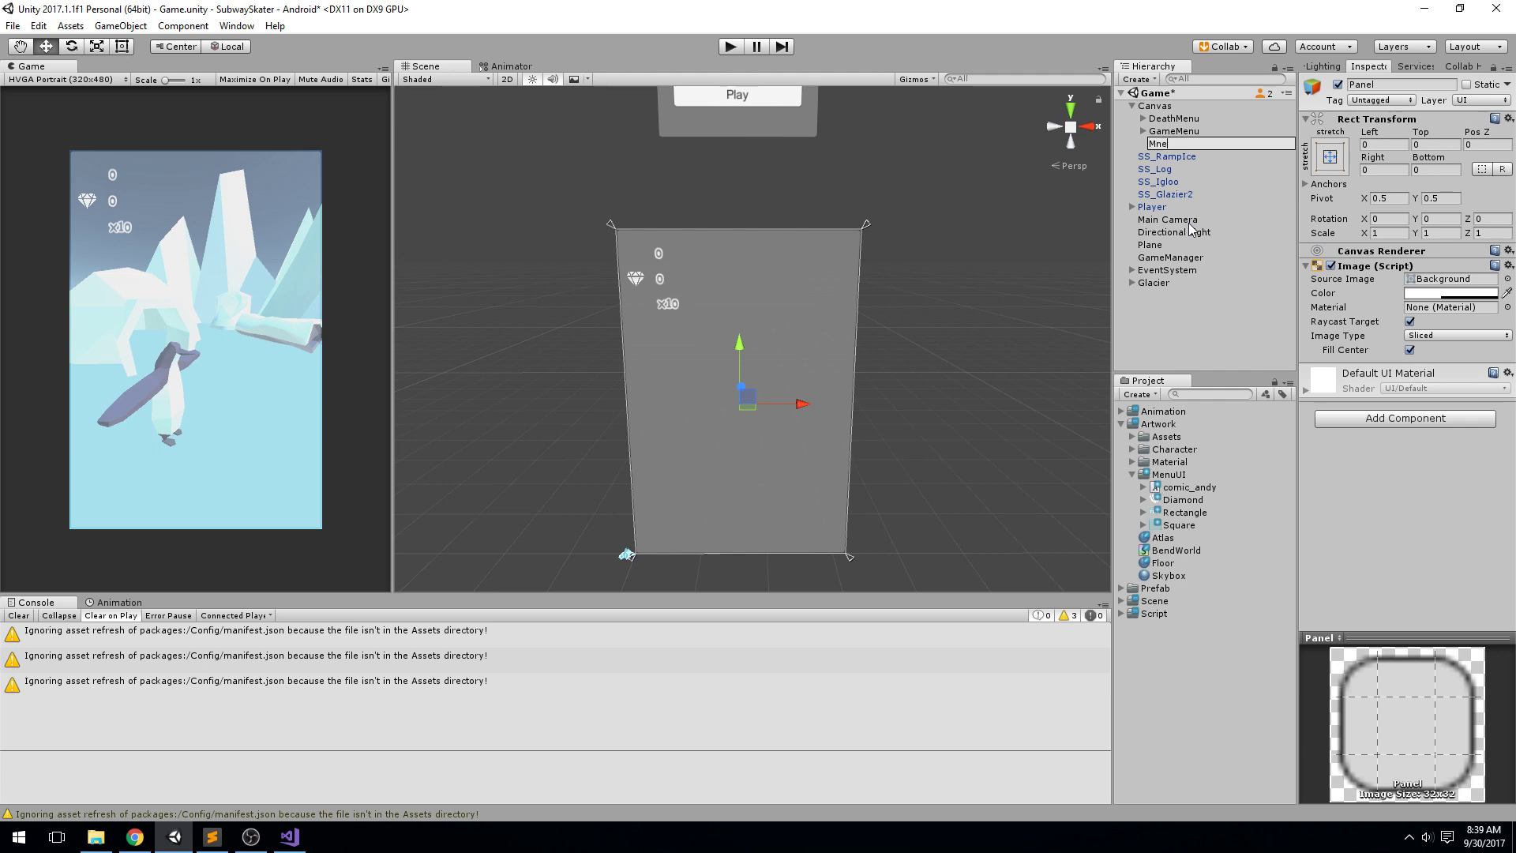
text(eny)
key(Return)
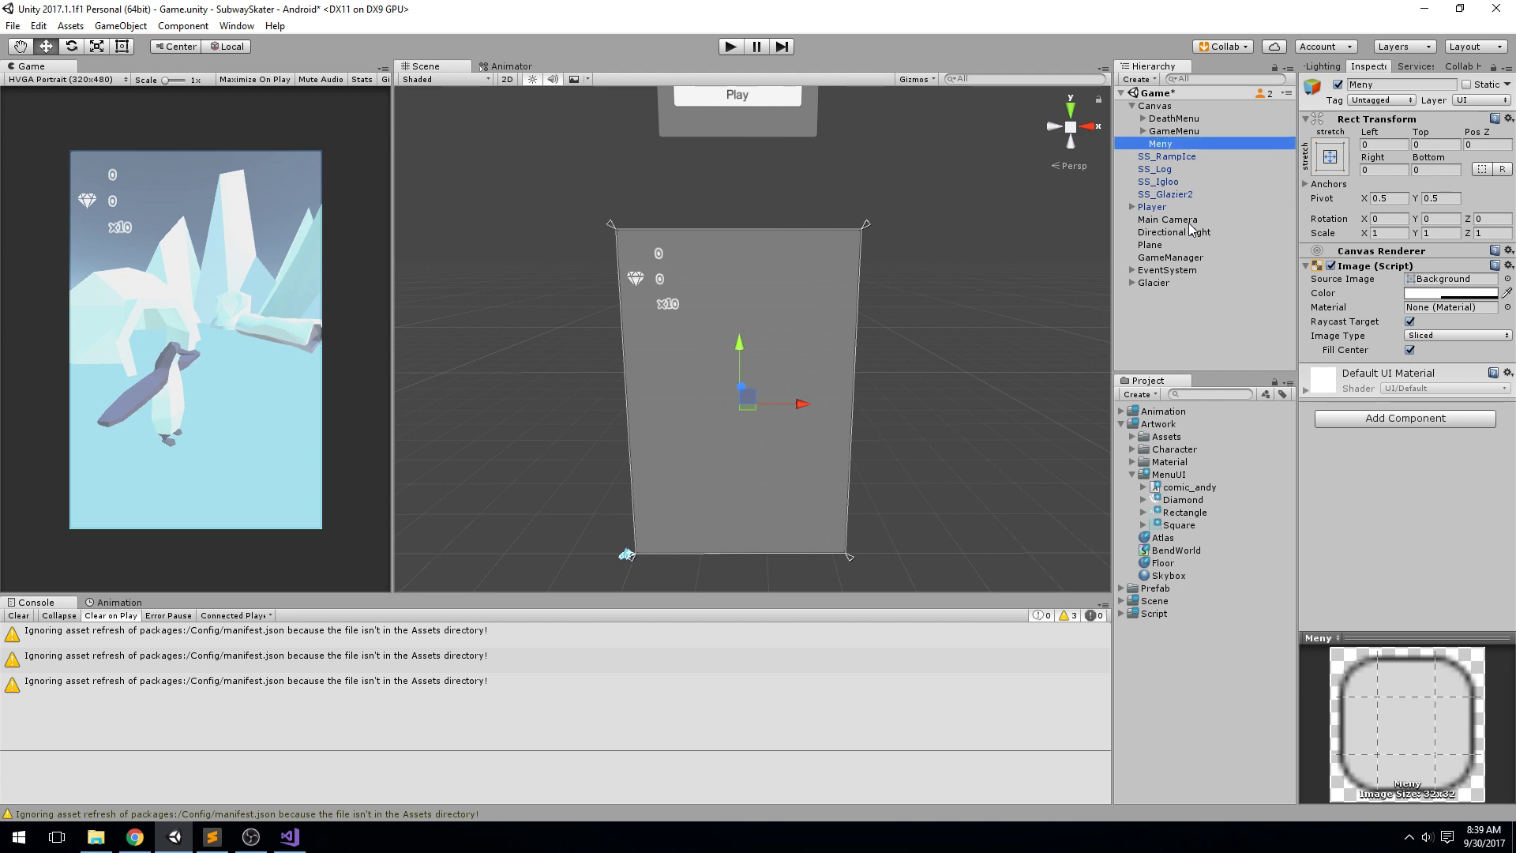
key(F2)
text(u)
key(Return)
Step: Add a UI Panel as a child of Menu
scroll(938, 308, up, 2)
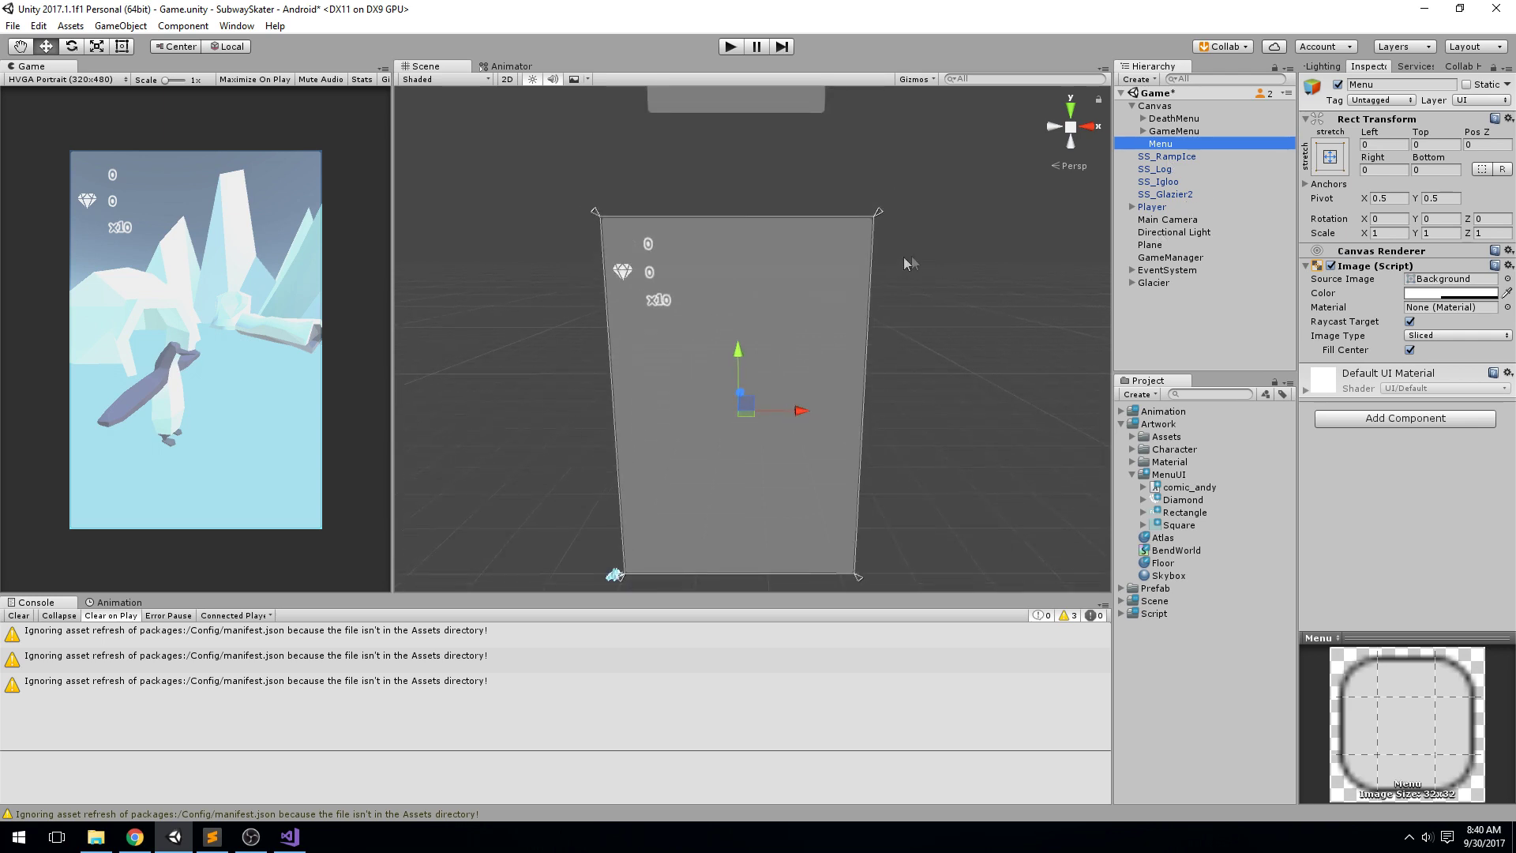
click(1154, 169)
right_click(1188, 144)
mouse_move(1206, 395)
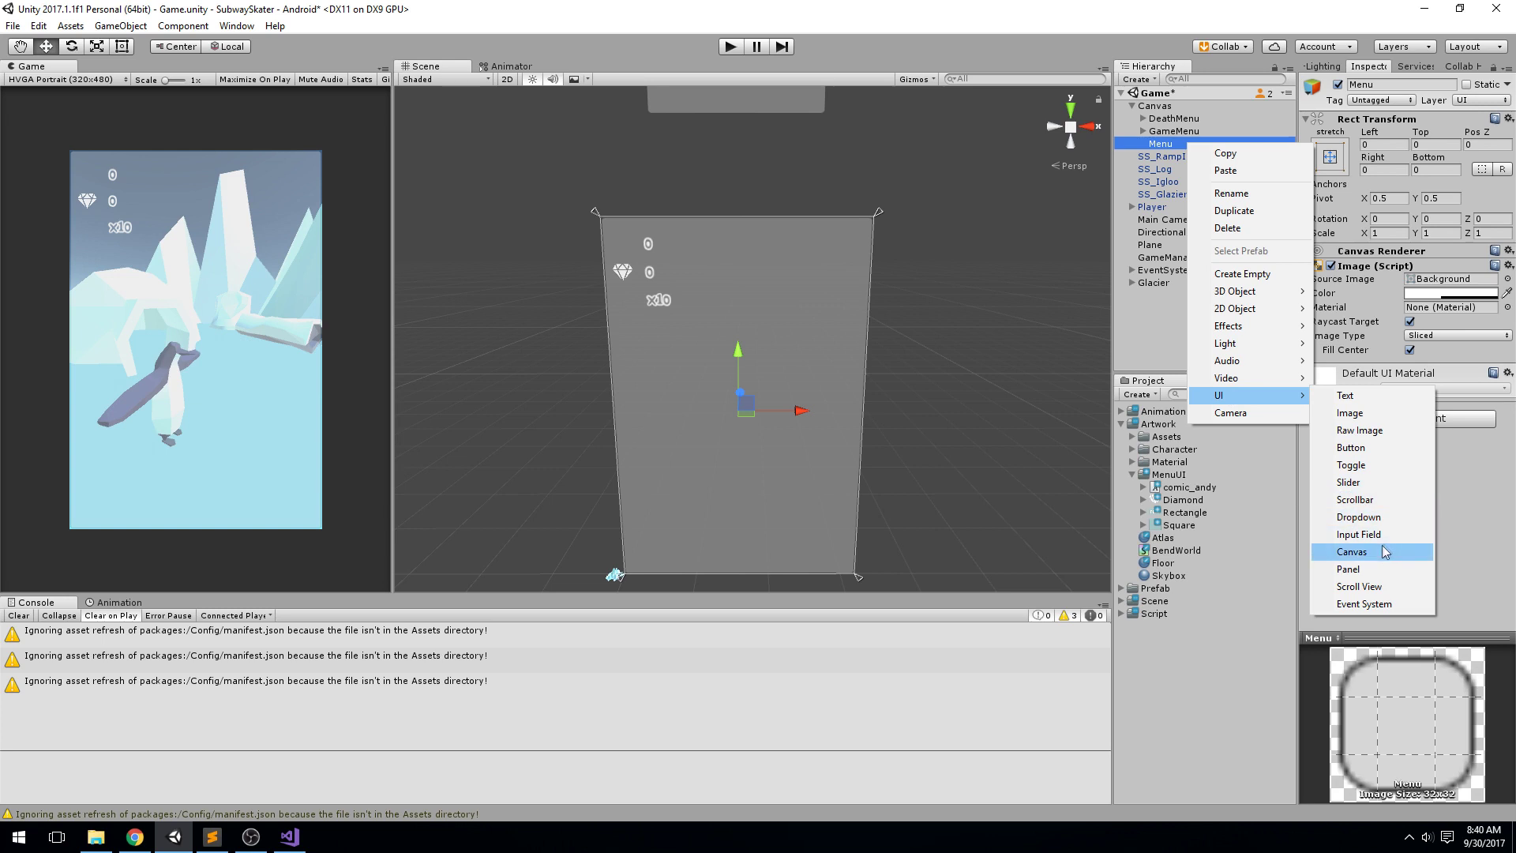
click(1343, 552)
Step: Anchor Menu's child panel to the top with horizontal stretch and set its height to 200
click(1328, 158)
click(1418, 281)
click(1391, 171)
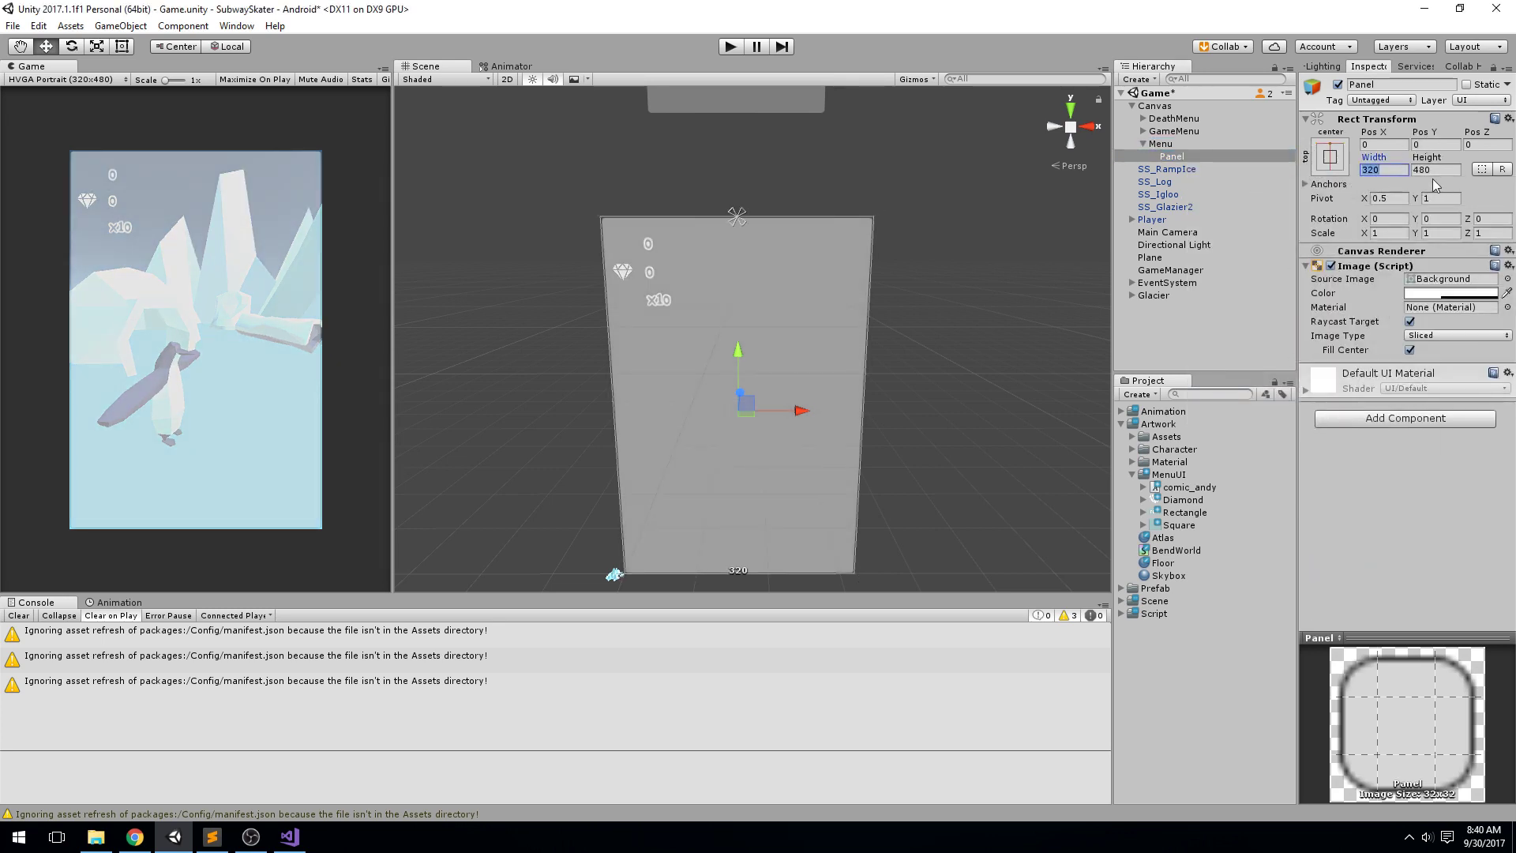
click(1332, 157)
click(1497, 281)
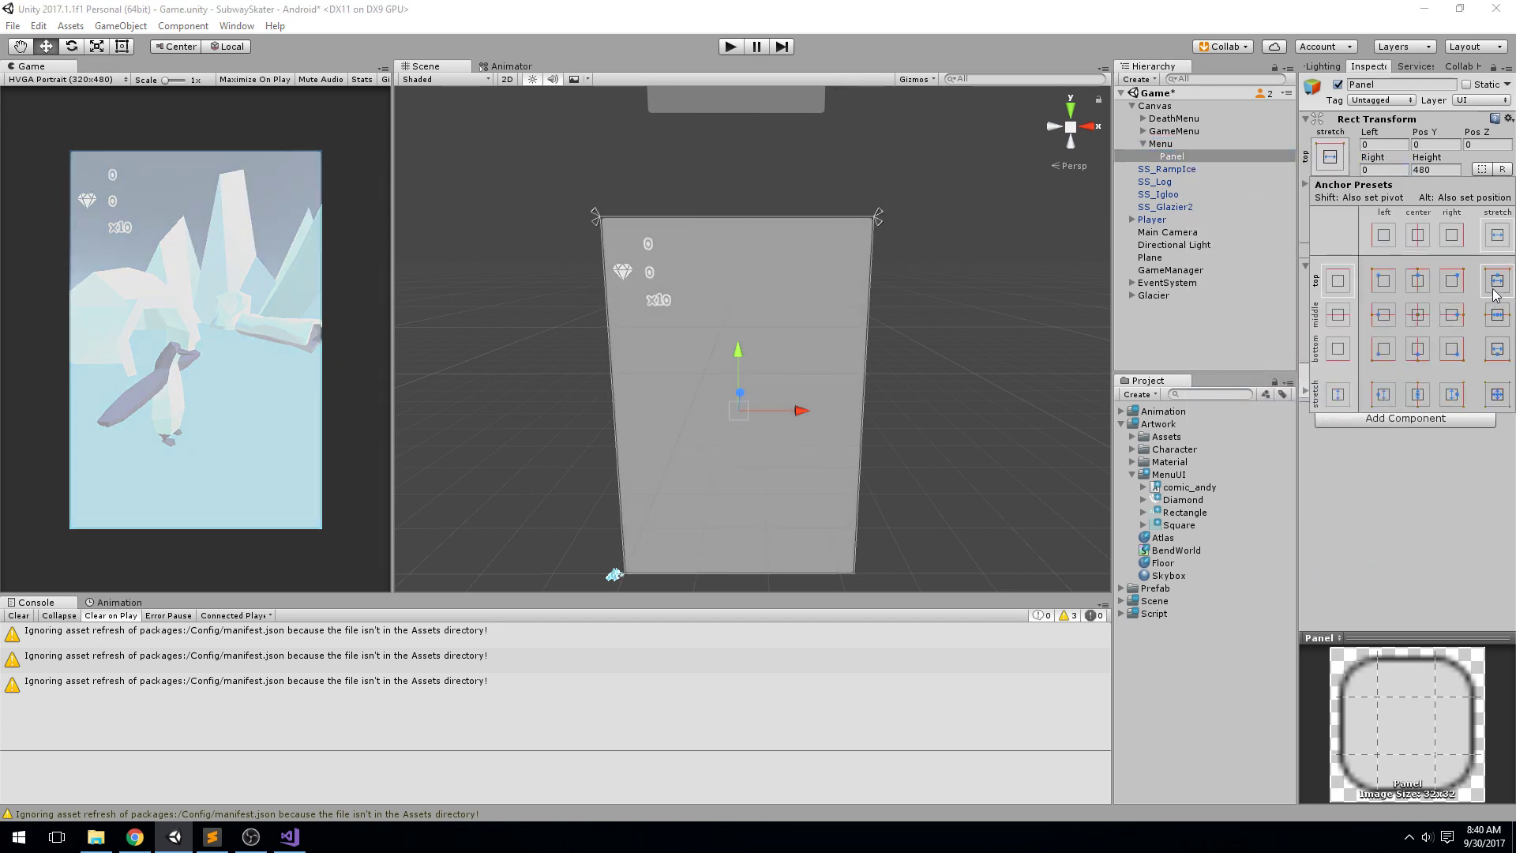
click(1436, 169)
text(200)
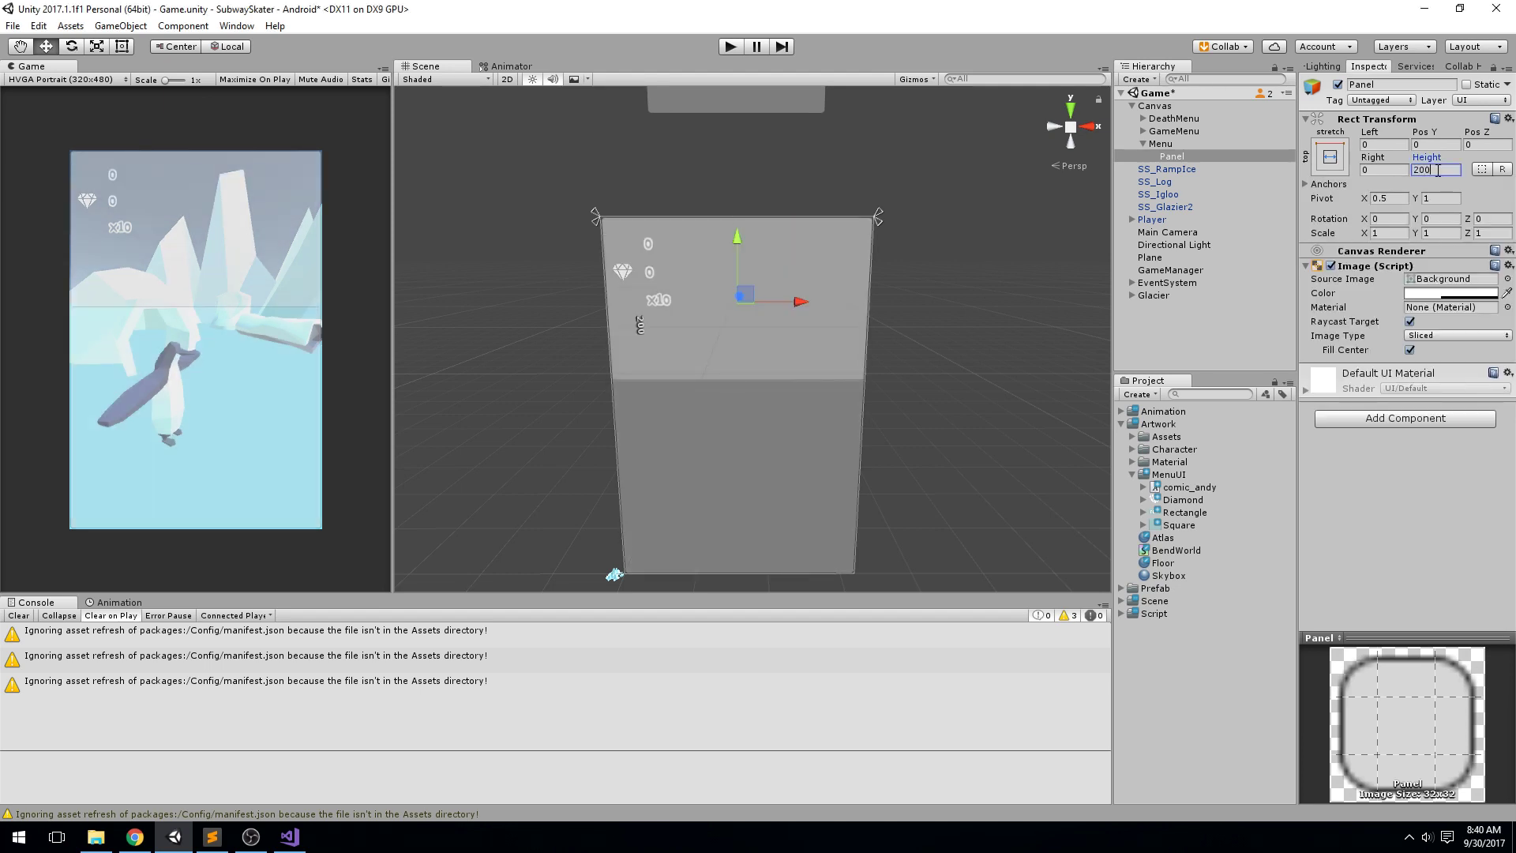
Step: Add a UI Text under Menu's child panel and set its content to "Subway Skater"
right_click(1208, 157)
mouse_move(1263, 409)
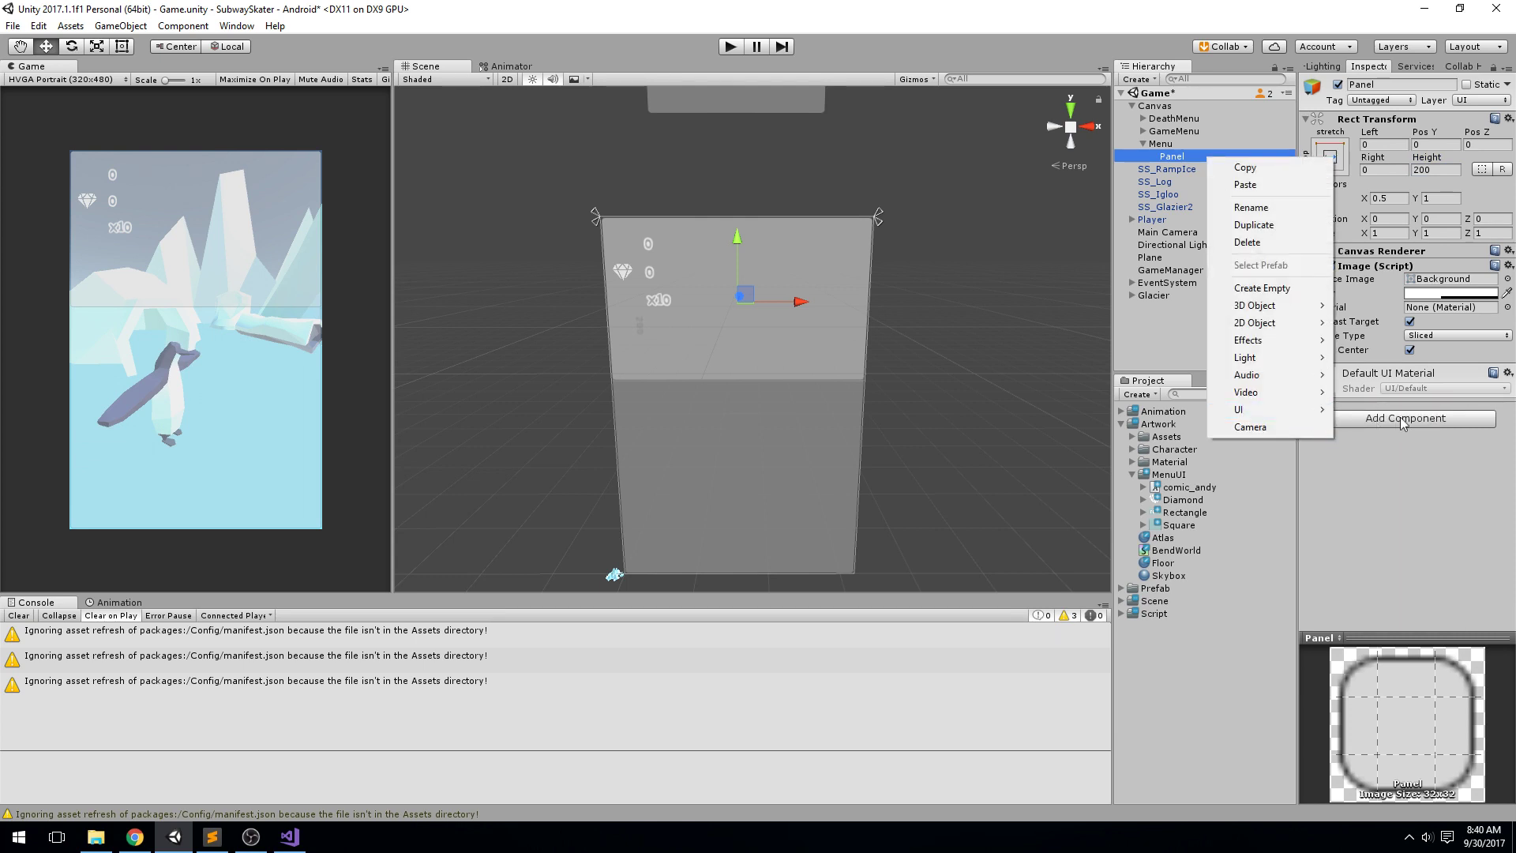
click(1352, 411)
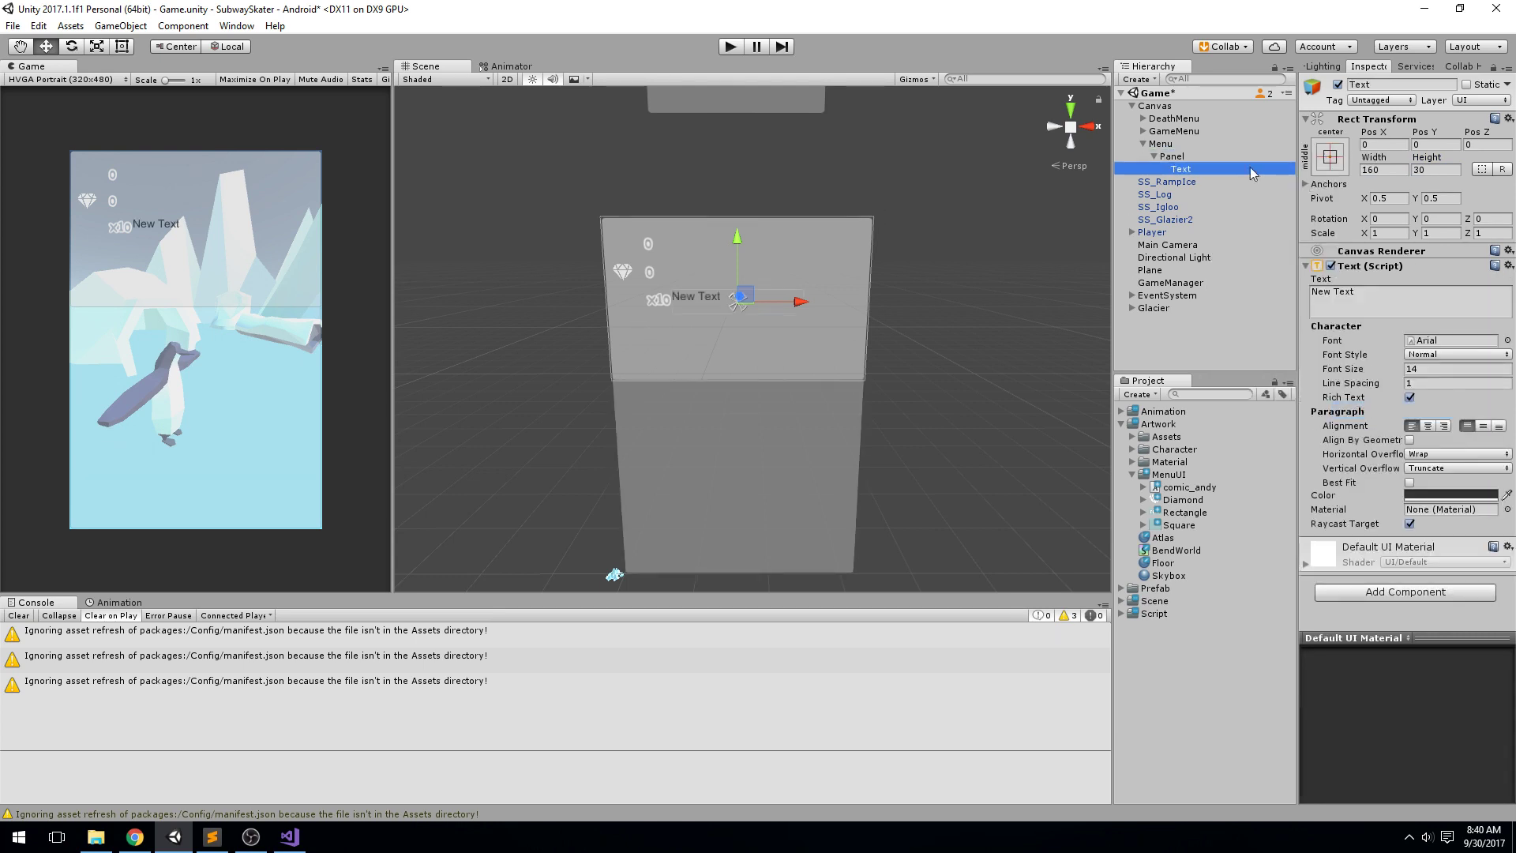
click(1419, 292)
text(Subway Skater)
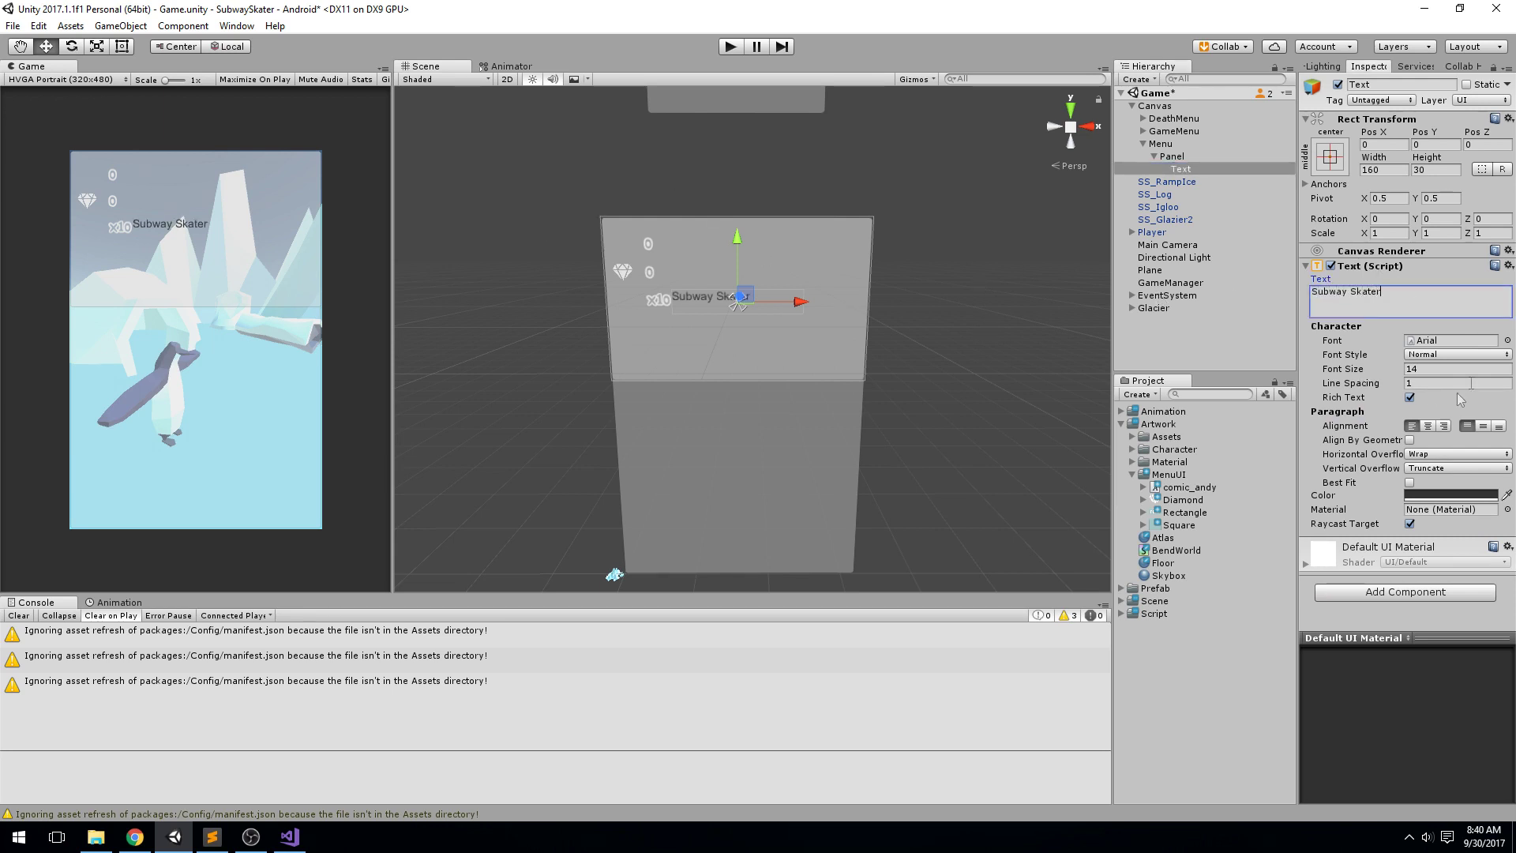
Step: Center the title text horizontally and vertically, and set its font to comic_andy at size 28
click(1427, 426)
click(1483, 426)
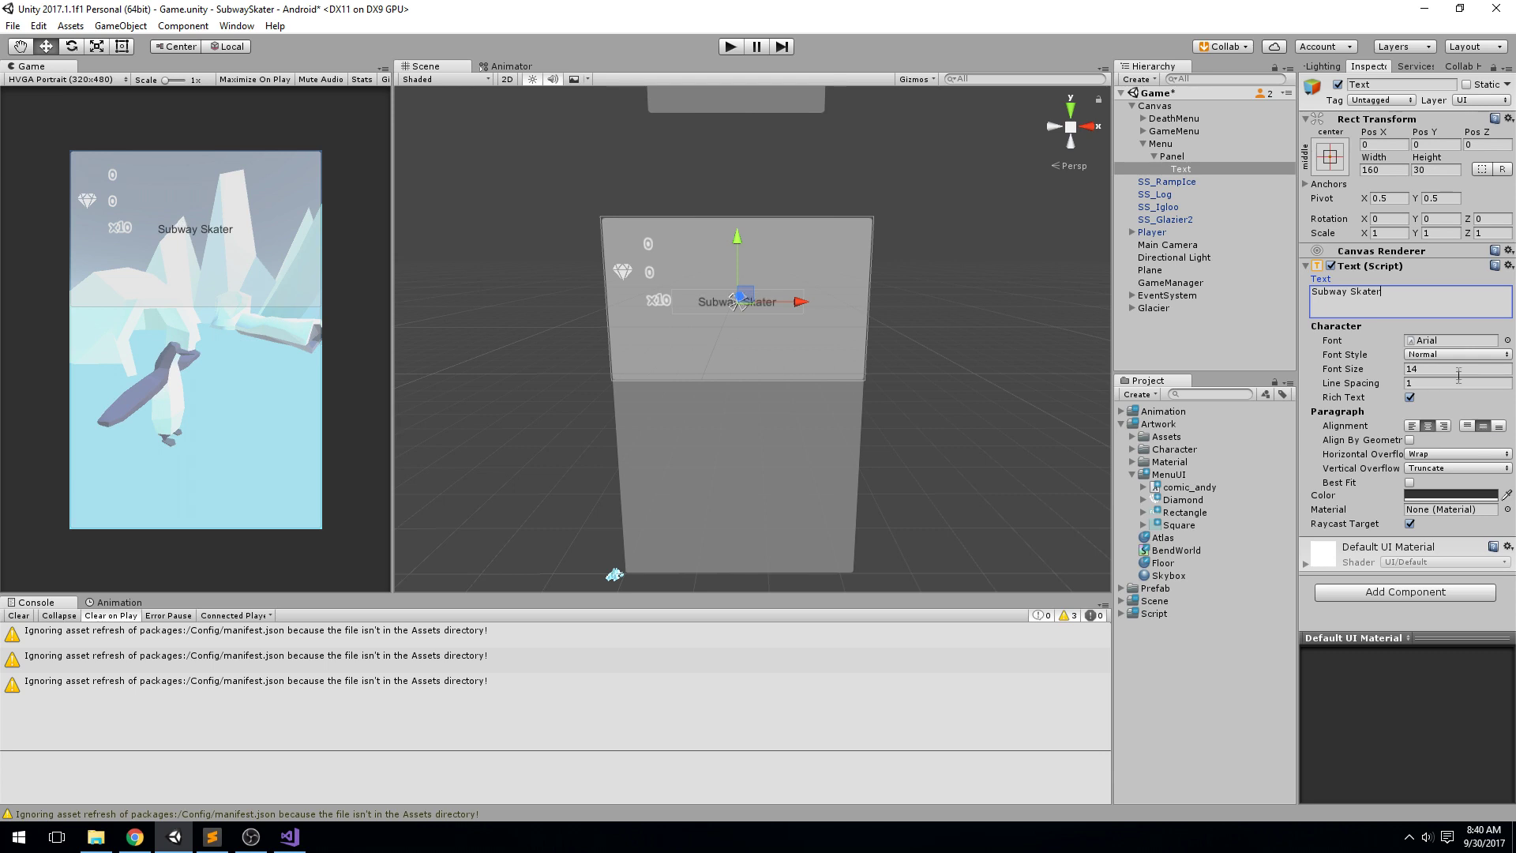
click(1507, 341)
click(126, 114)
click(155, 13)
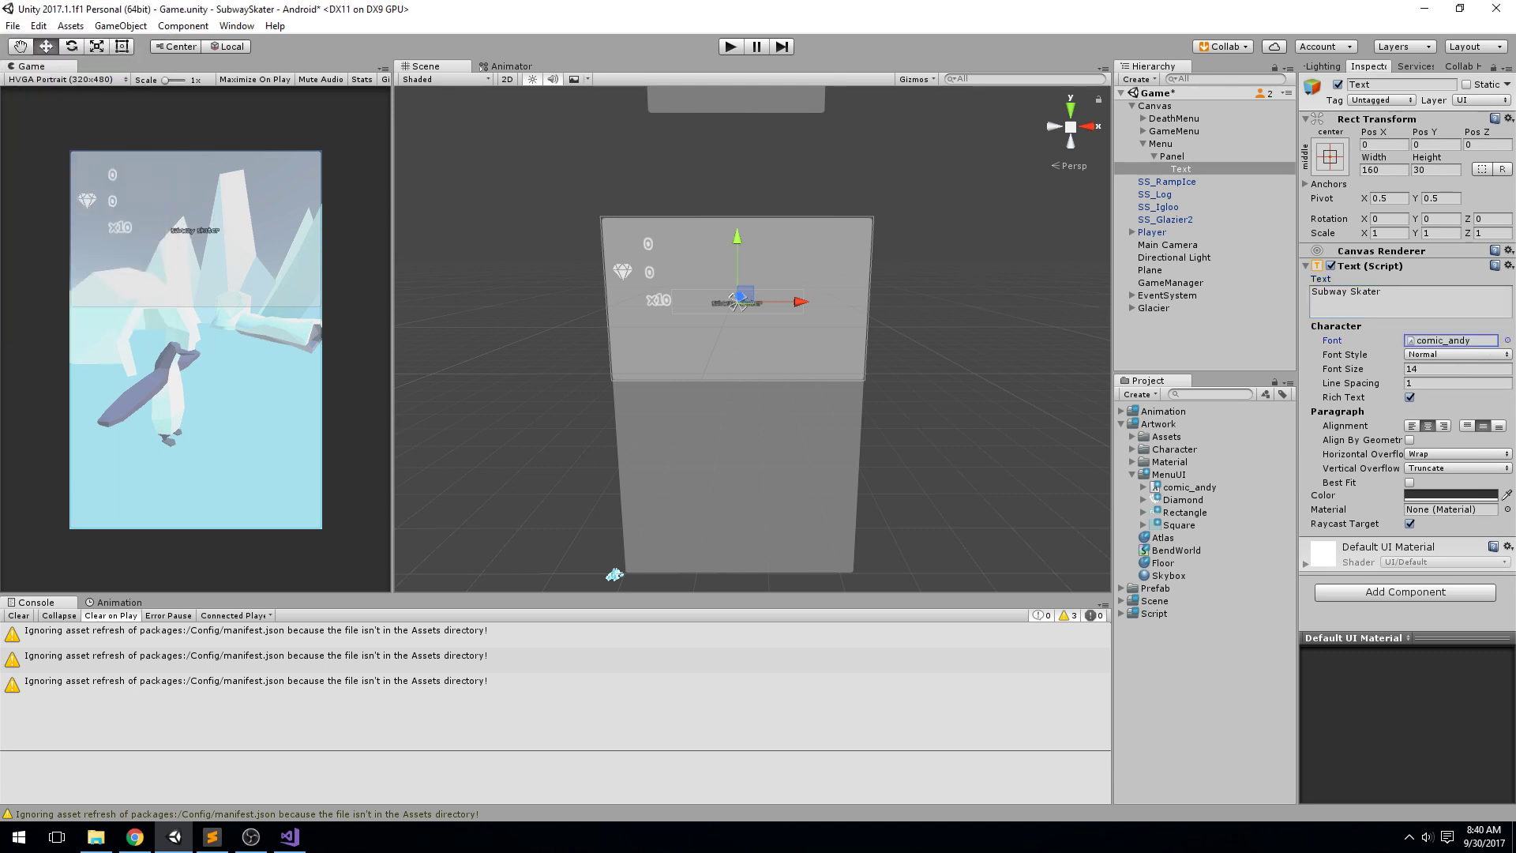
drag(1340, 372, 1363, 374)
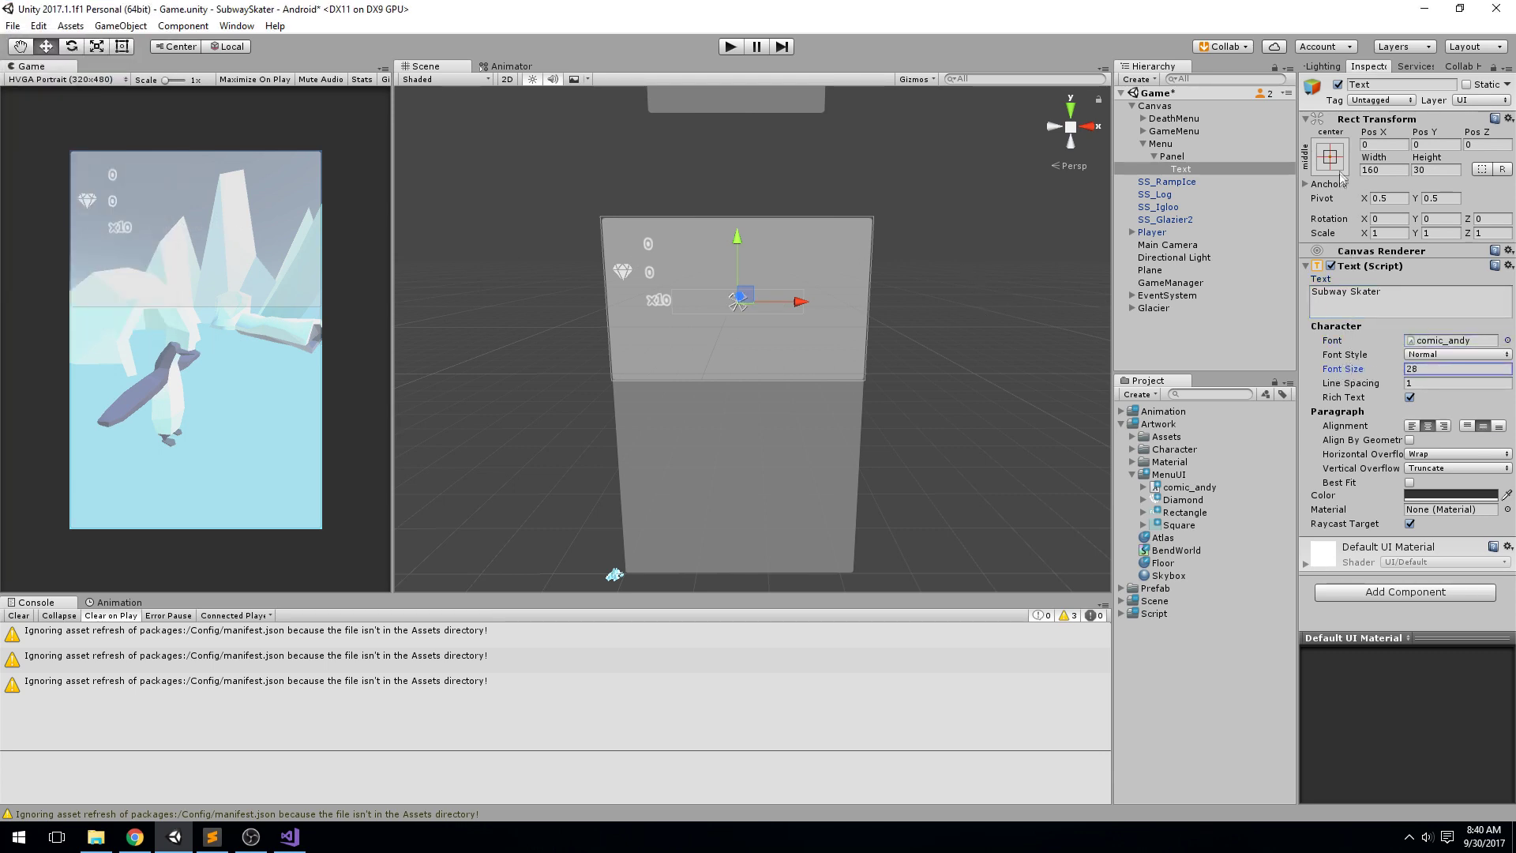
Step: Stretch the title text over its whole parent panel with left, top, right and bottom offsets of 0, and enlarge its font size
click(1331, 156)
click(1497, 394)
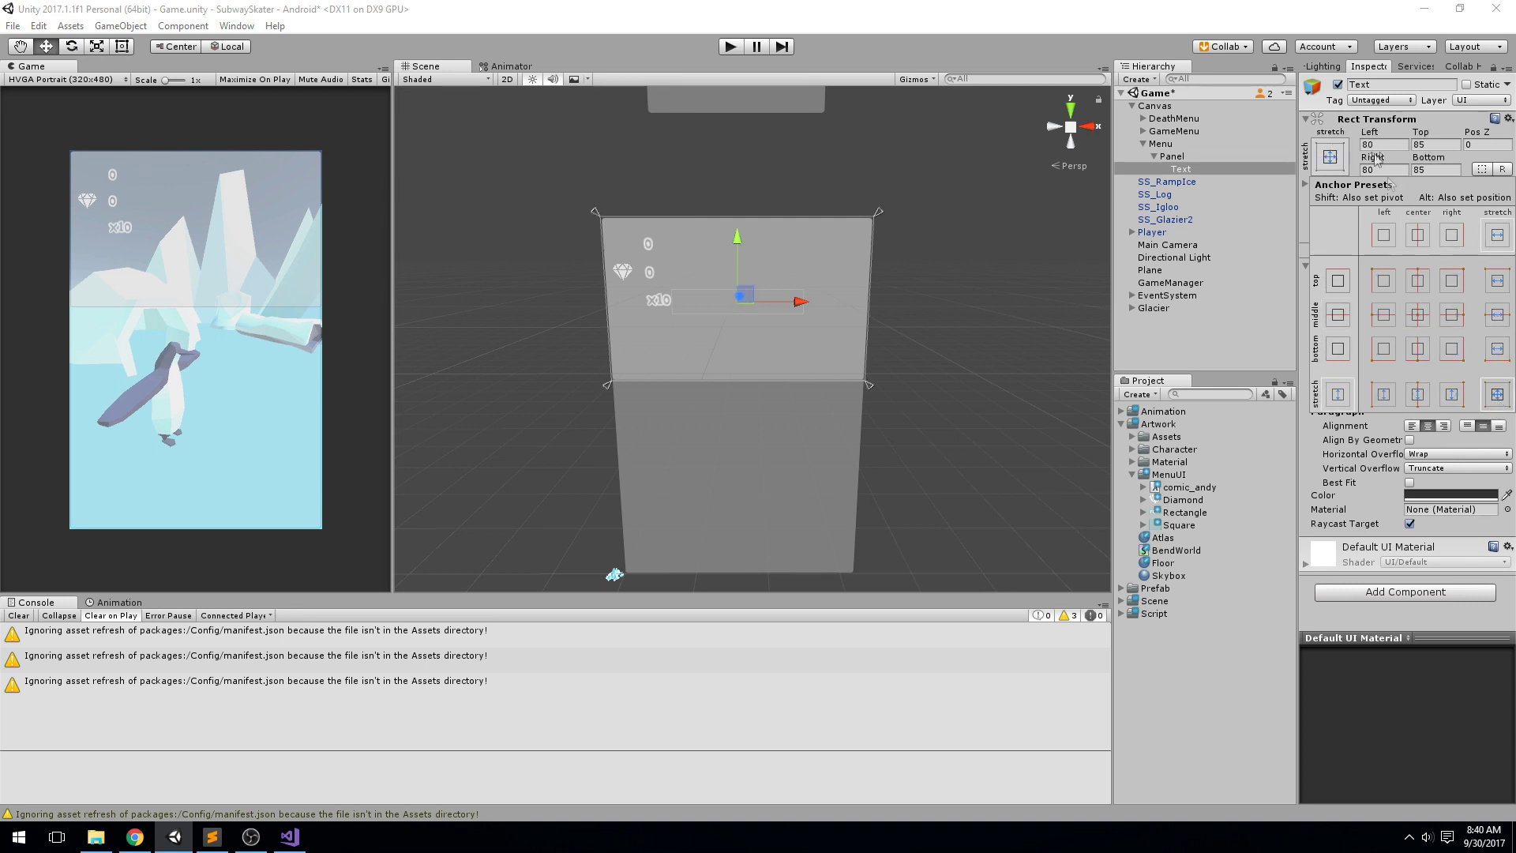
click(1397, 146)
text(0)
key(Tab)
text(0)
key(Tab)
key(Tab)
text(0)
key(Tab)
text(0)
drag(1355, 369, 1405, 368)
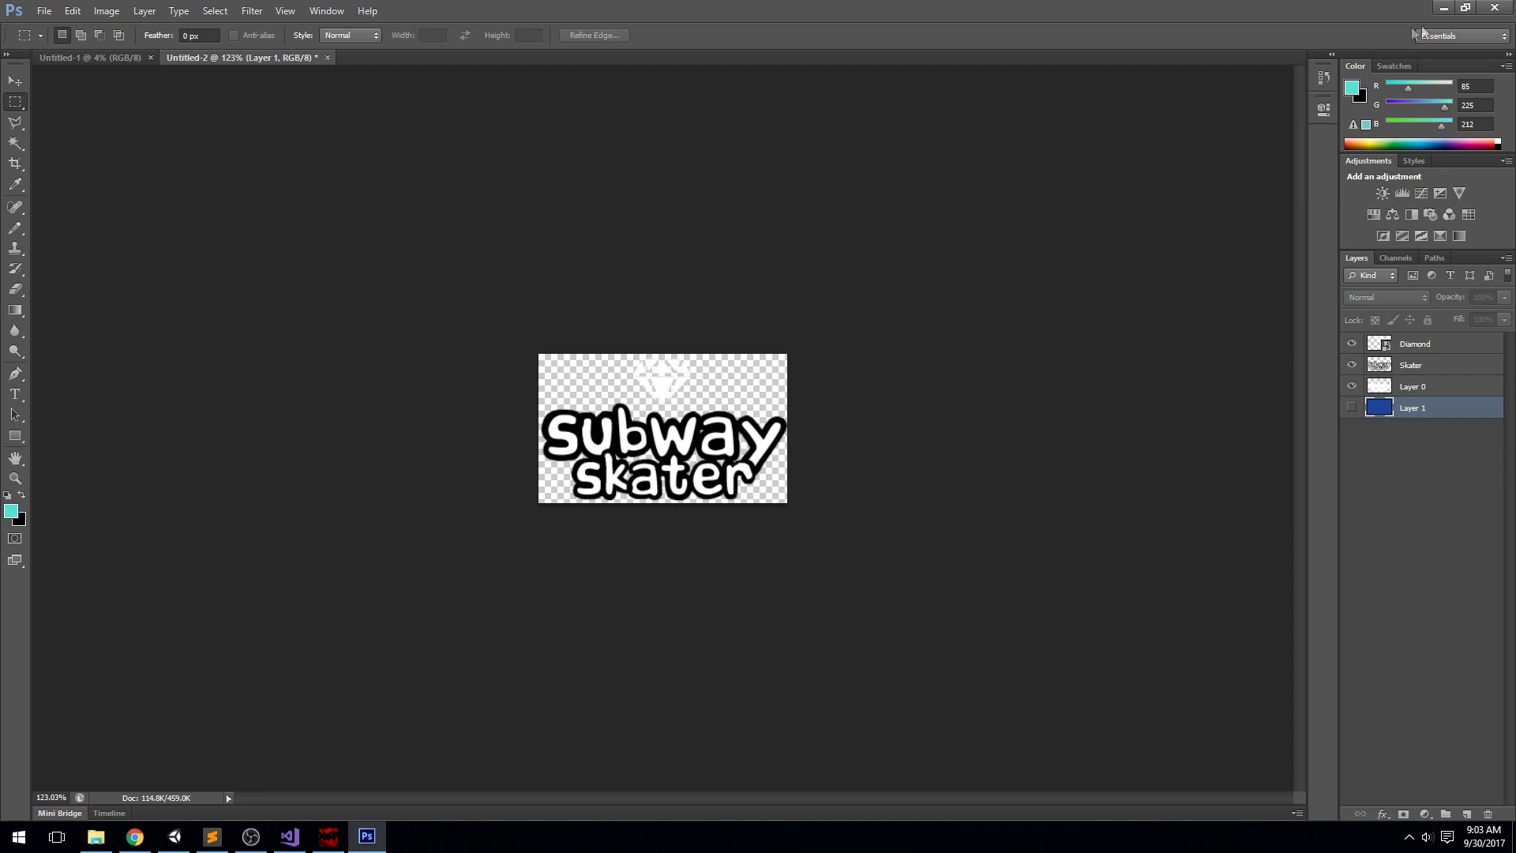
Step: Switch back to Unity and replace the title object's Text component with an Image component
click(1445, 11)
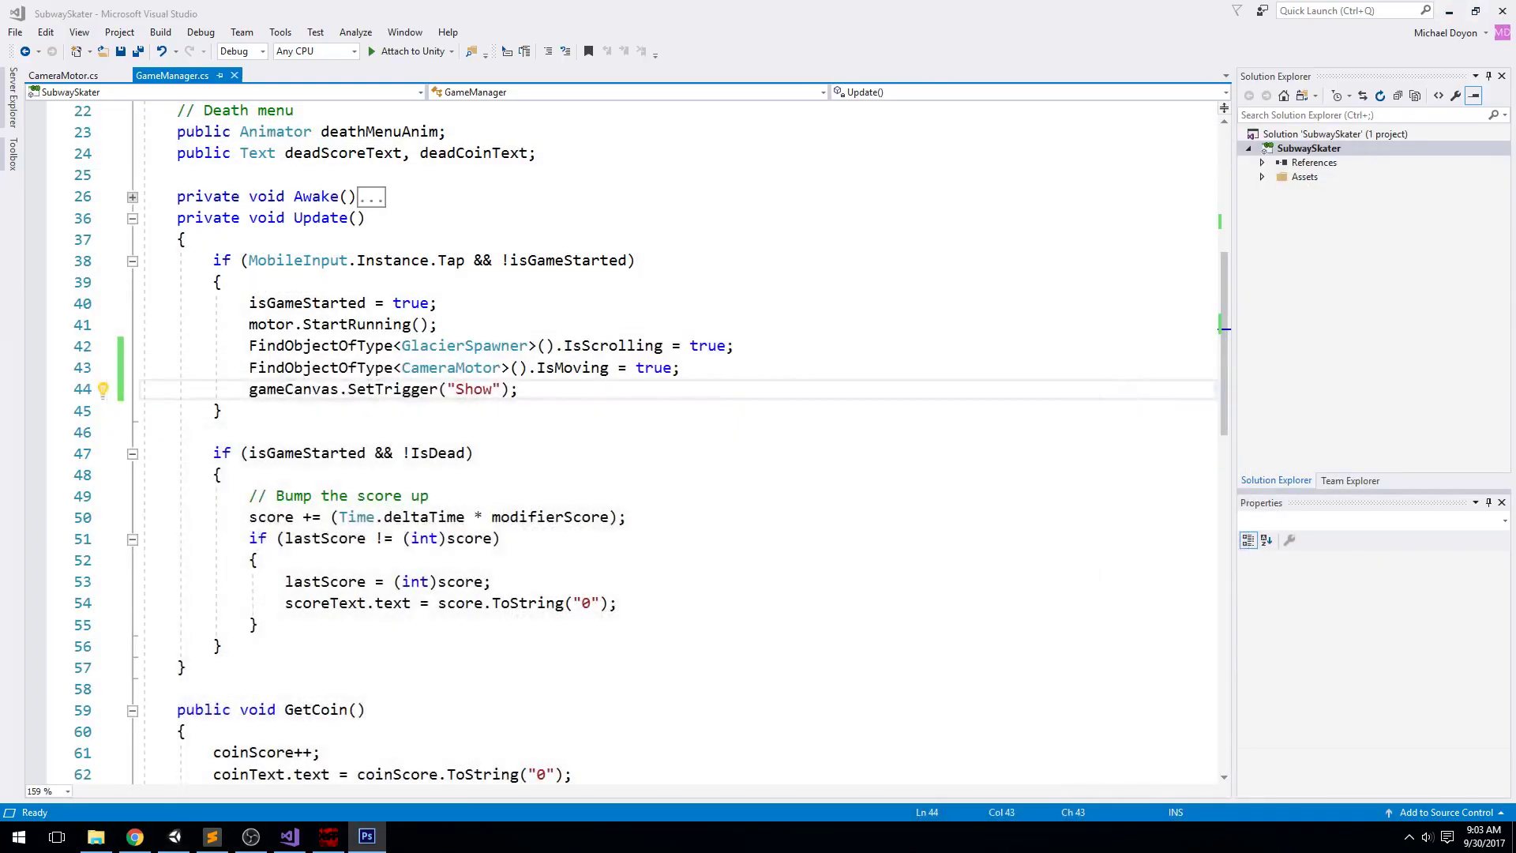
key(alt+Tab)
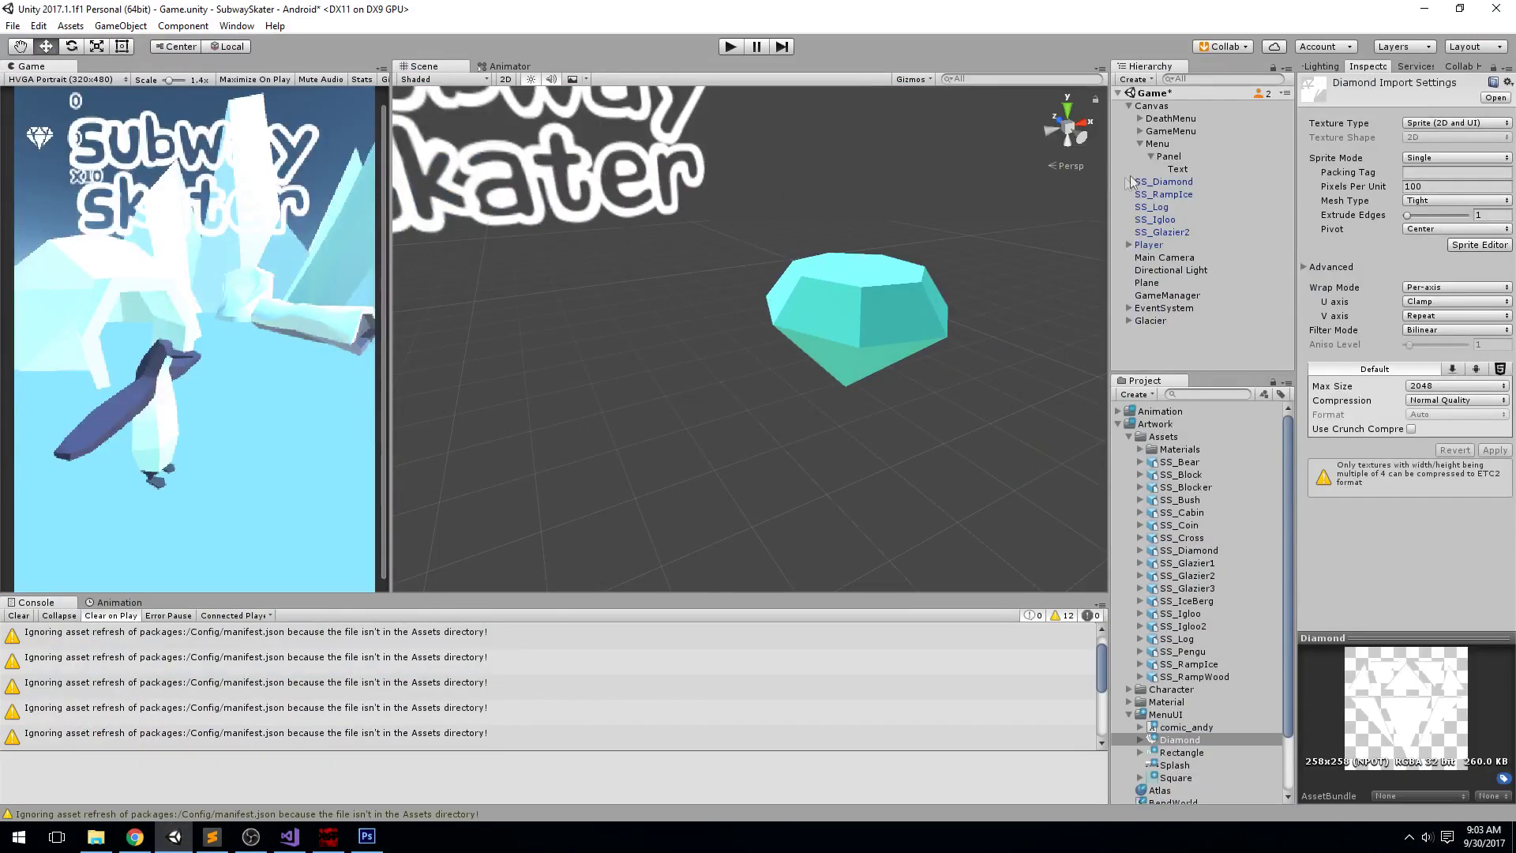
double_click(1192, 170)
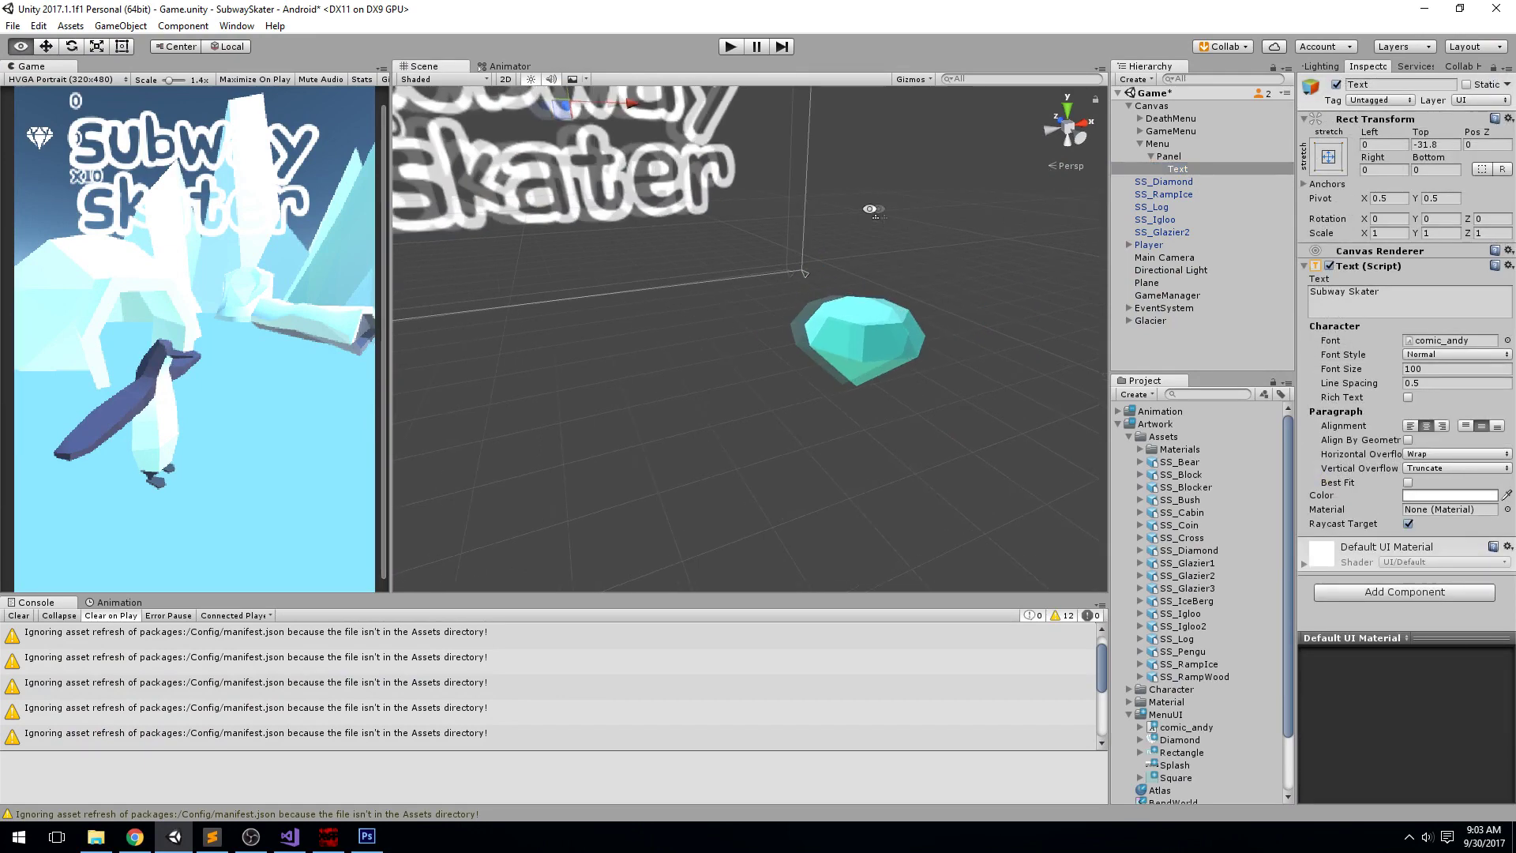
right_click(1388, 273)
click(1391, 290)
click(1352, 272)
text(Ima)
key(Return)
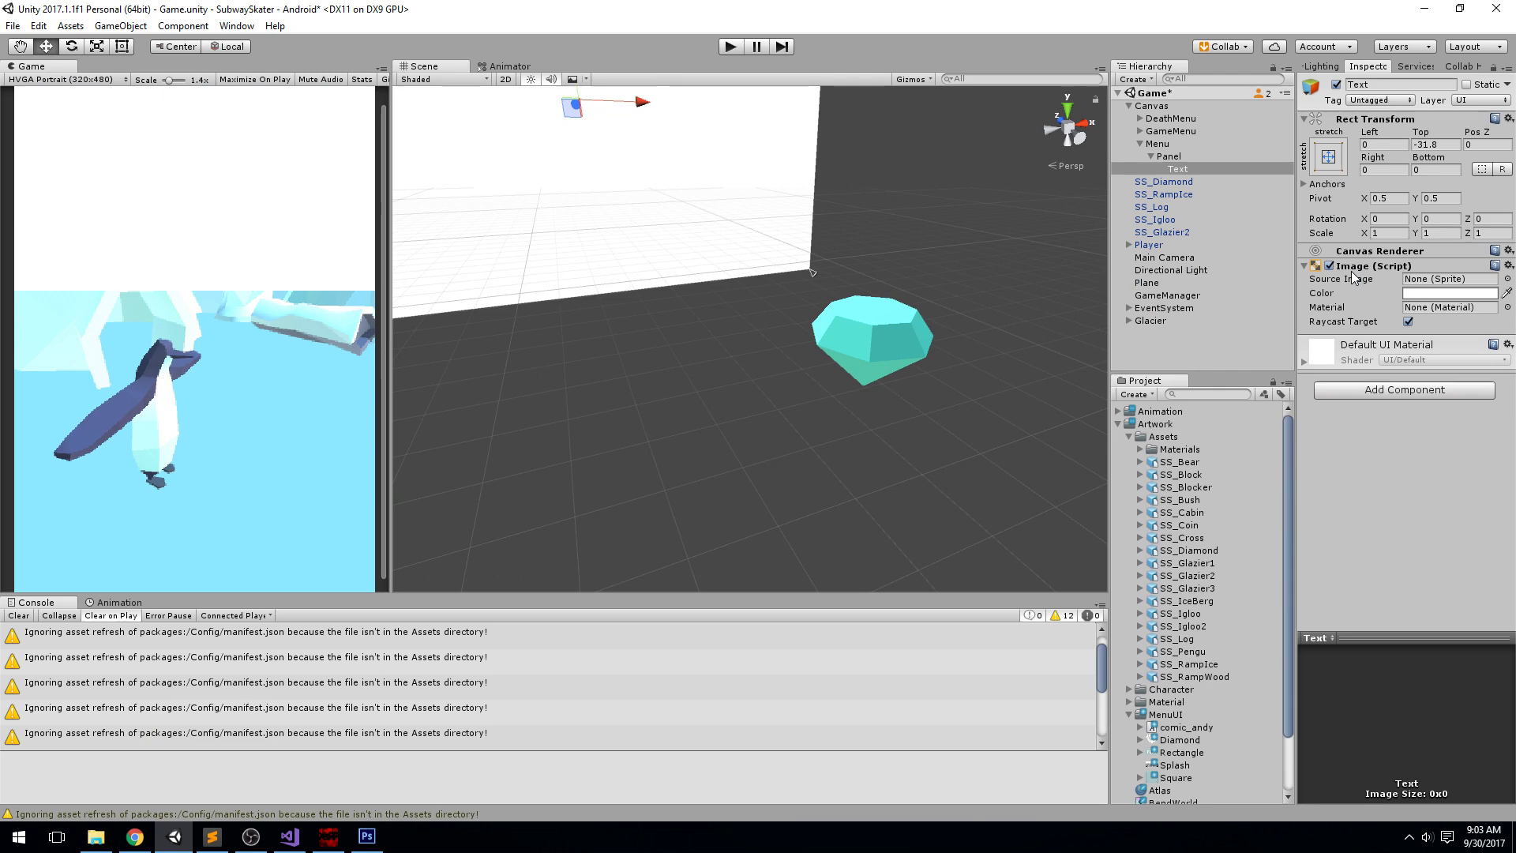
Step: Set the Splash texture's type to Sprite (2D and UI) and apply the import settings
click(1130, 437)
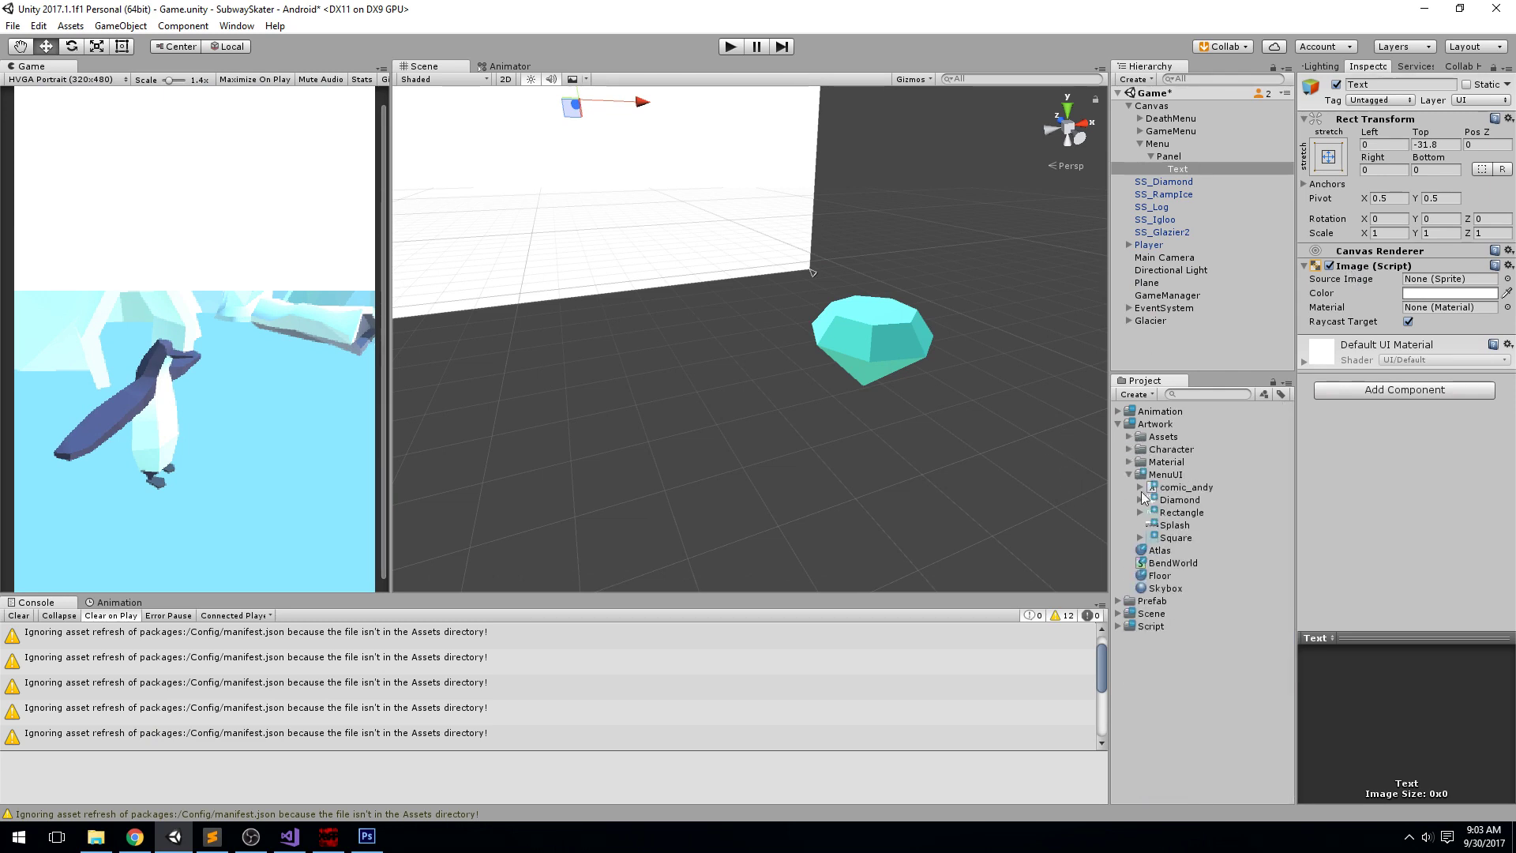
click(1174, 525)
click(1453, 124)
click(1419, 192)
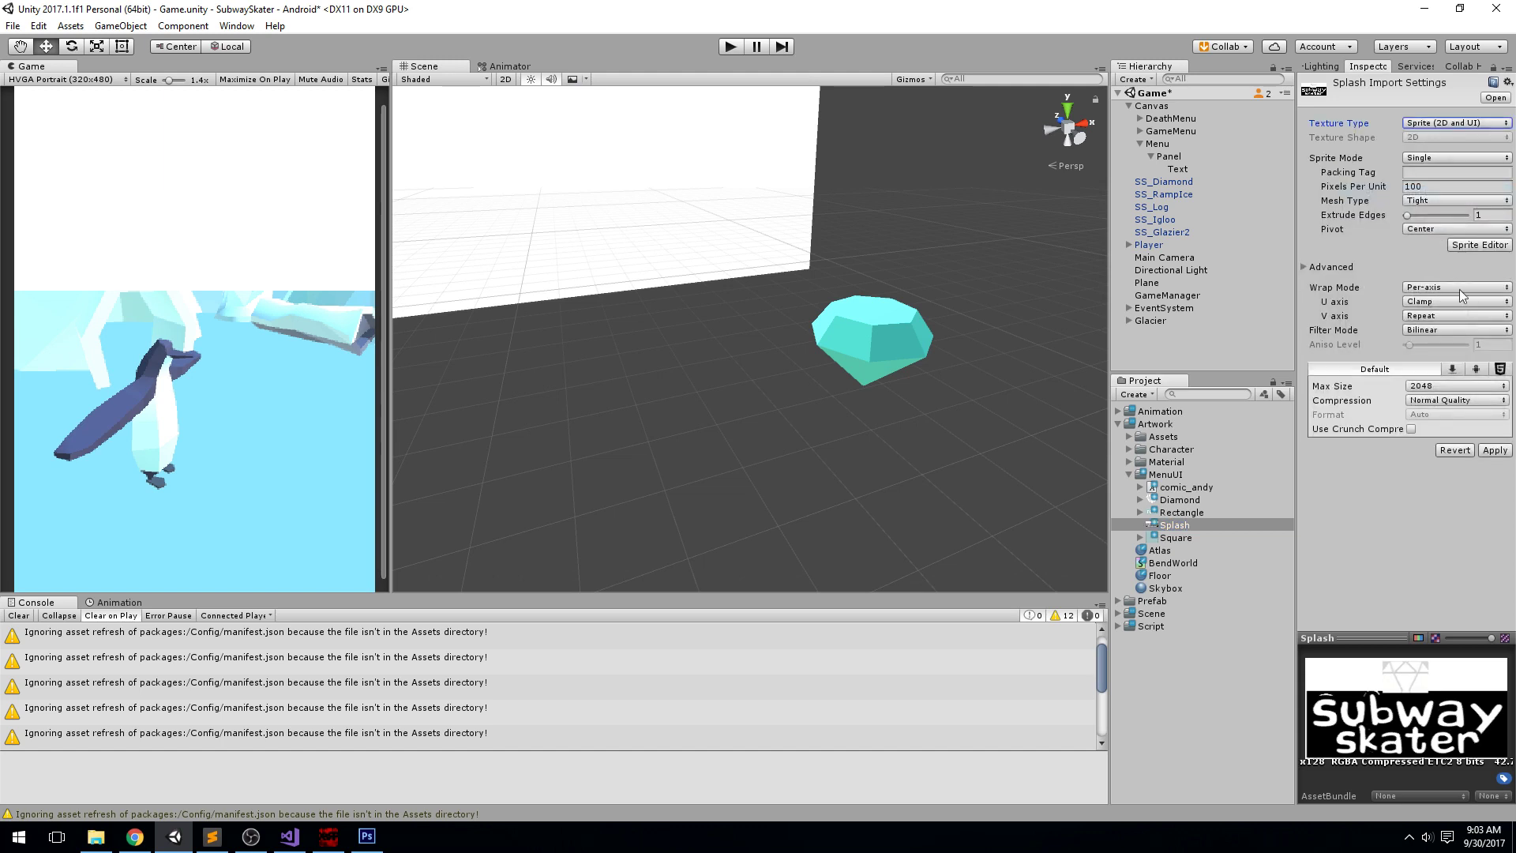
click(1492, 451)
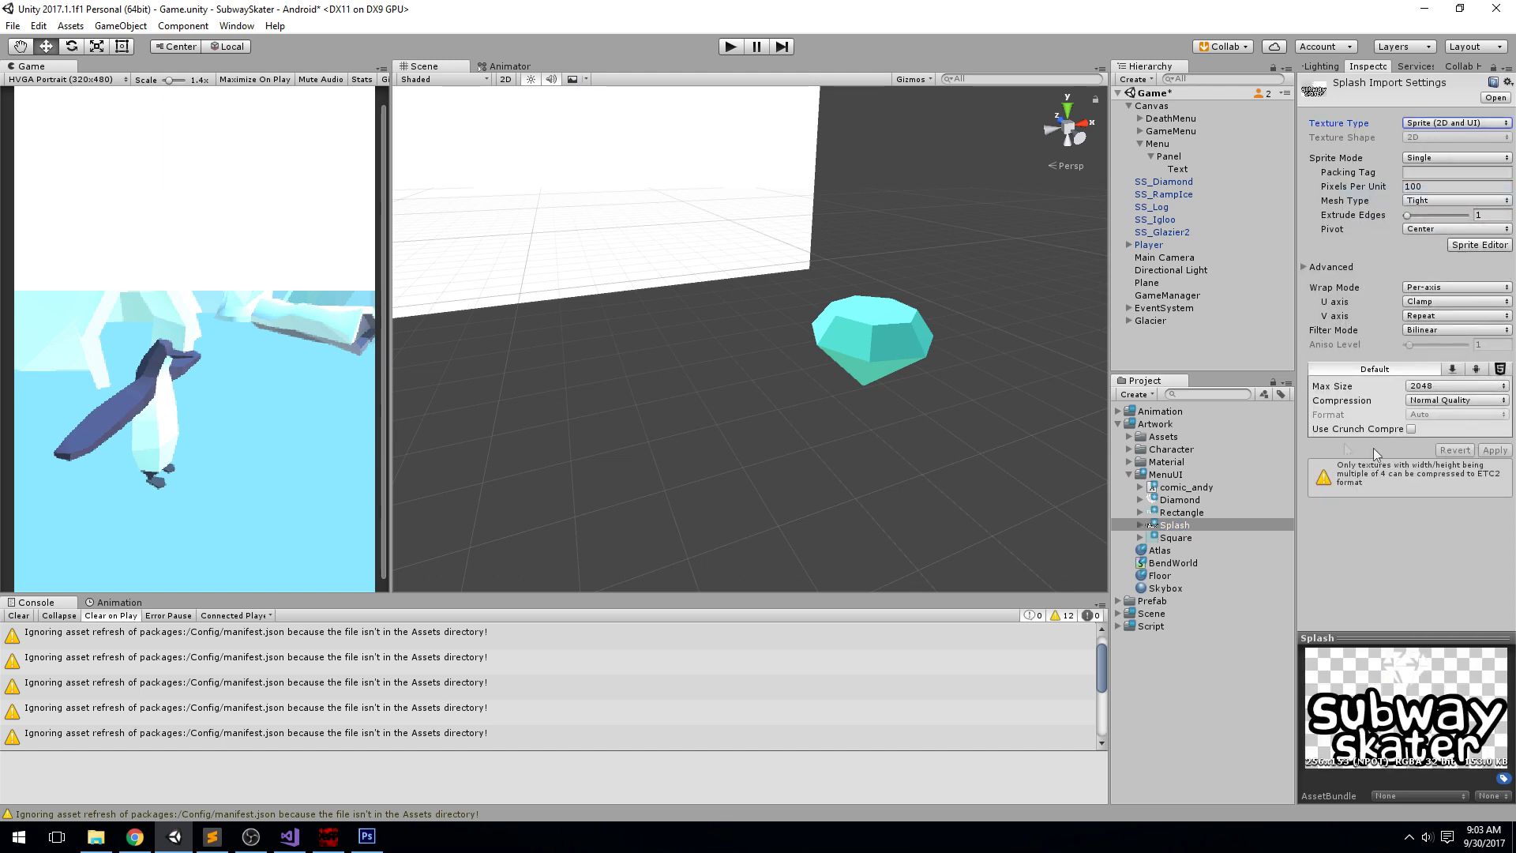
Step: Rename the title object under Menu's panel to Splash and assign the Splash sprite as its source image
click(1180, 170)
key(F2)
text(Splash)
key(Return)
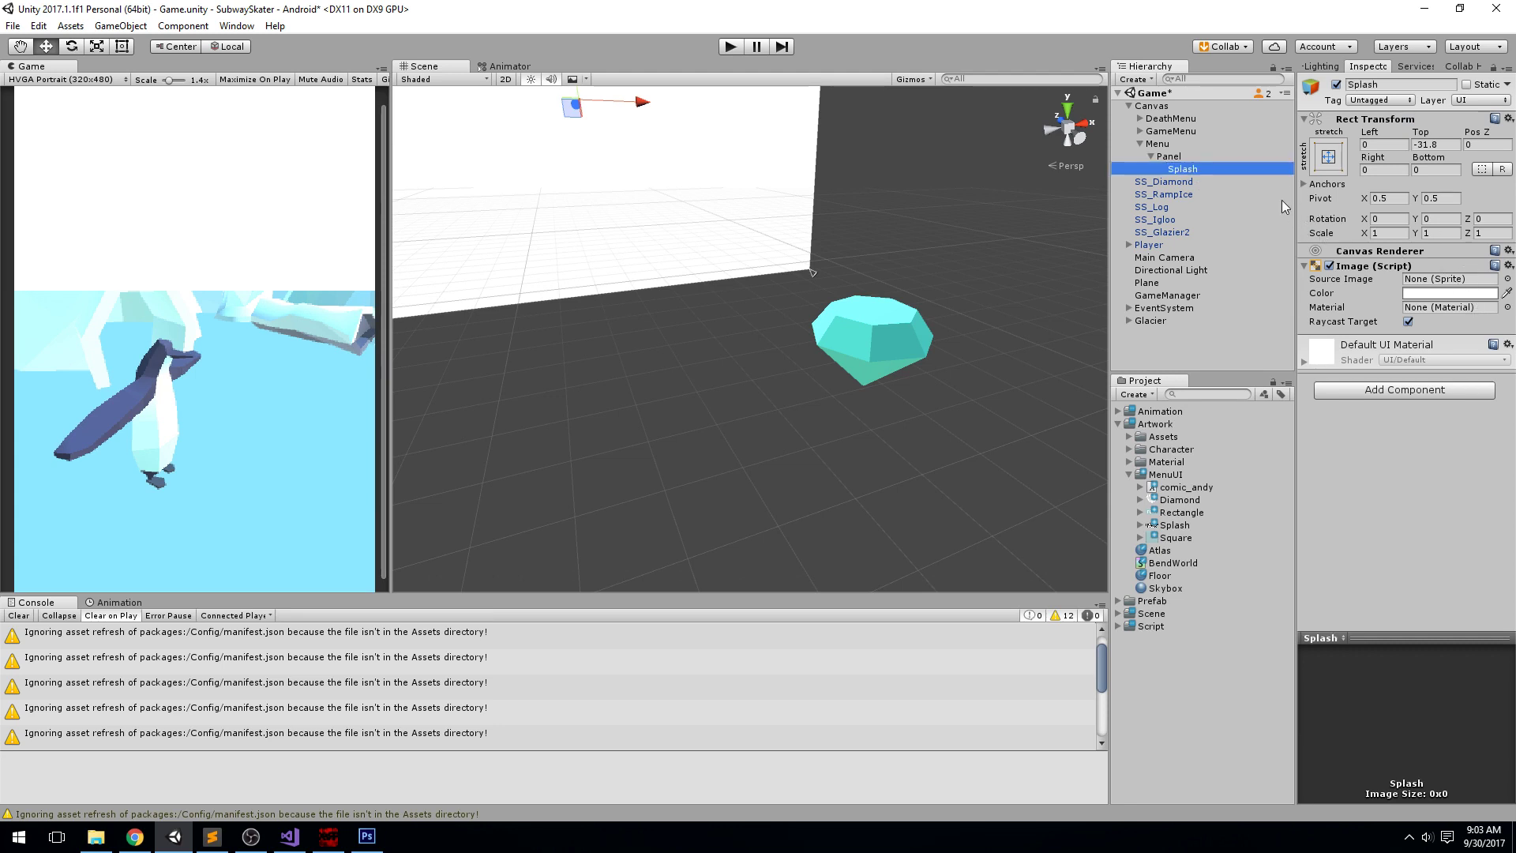
click(1508, 279)
click(112, 168)
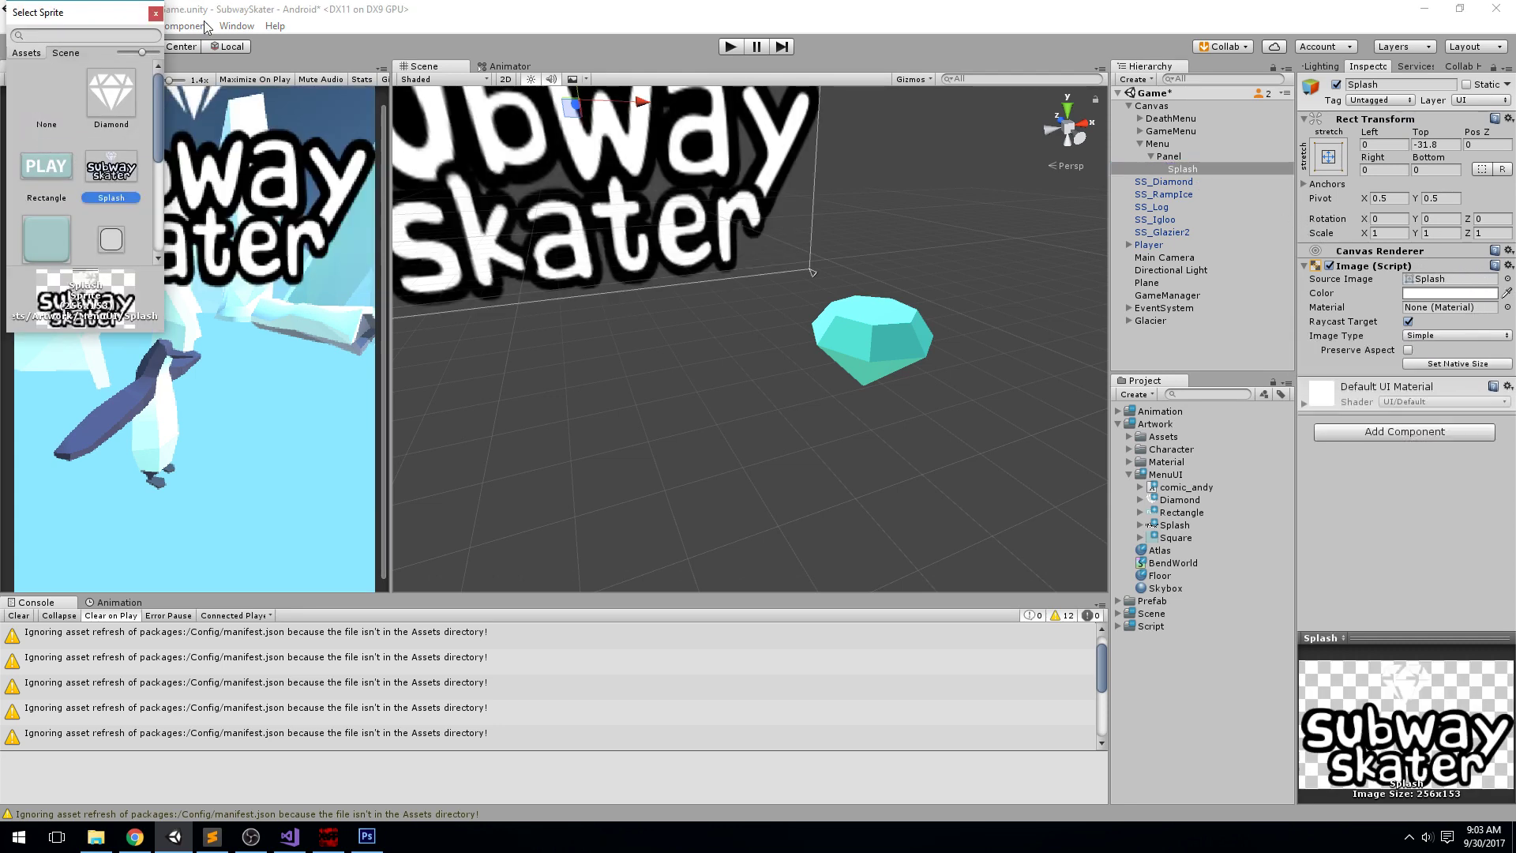
click(155, 13)
Step: Set the Splash image's left, top, right and bottom offsets to 20
scroll(203, 164, down, 4)
right_drag(824, 240, 799, 233)
click(1440, 166)
click(1442, 144)
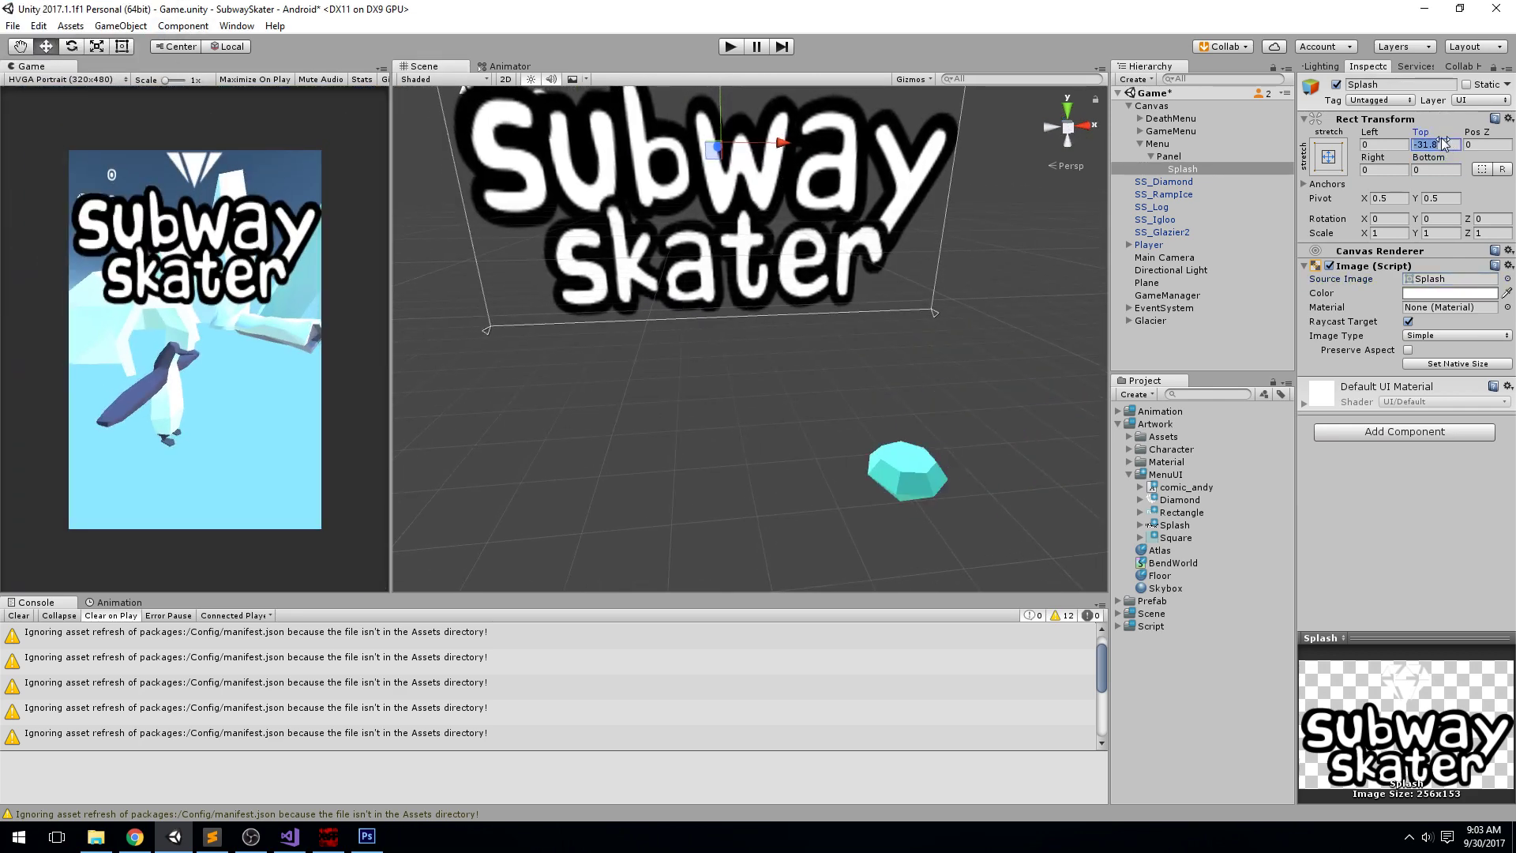
text(0)
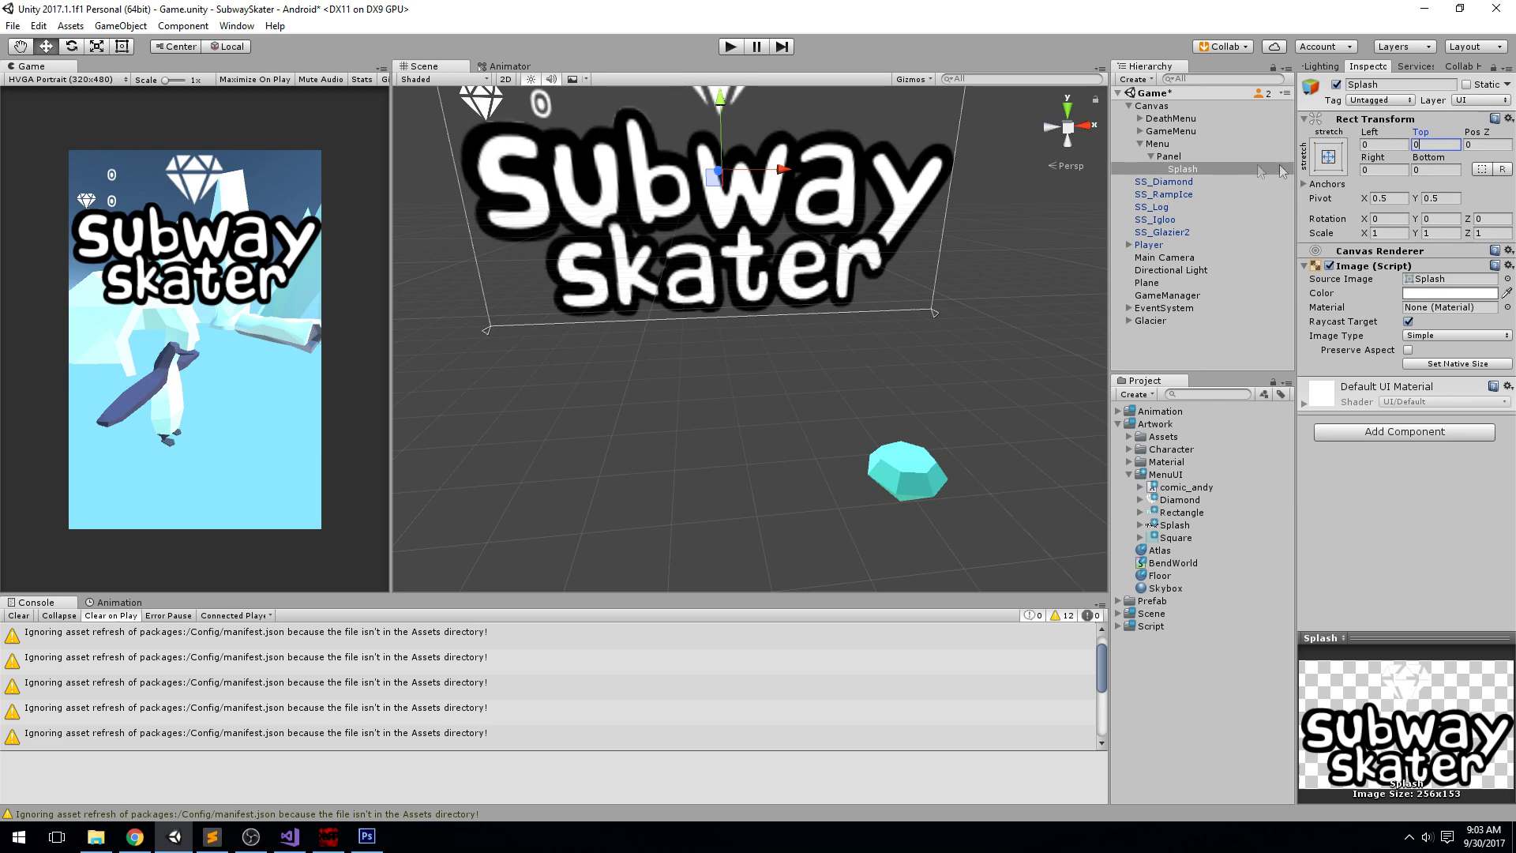
key(shift+Tab)
text(20)
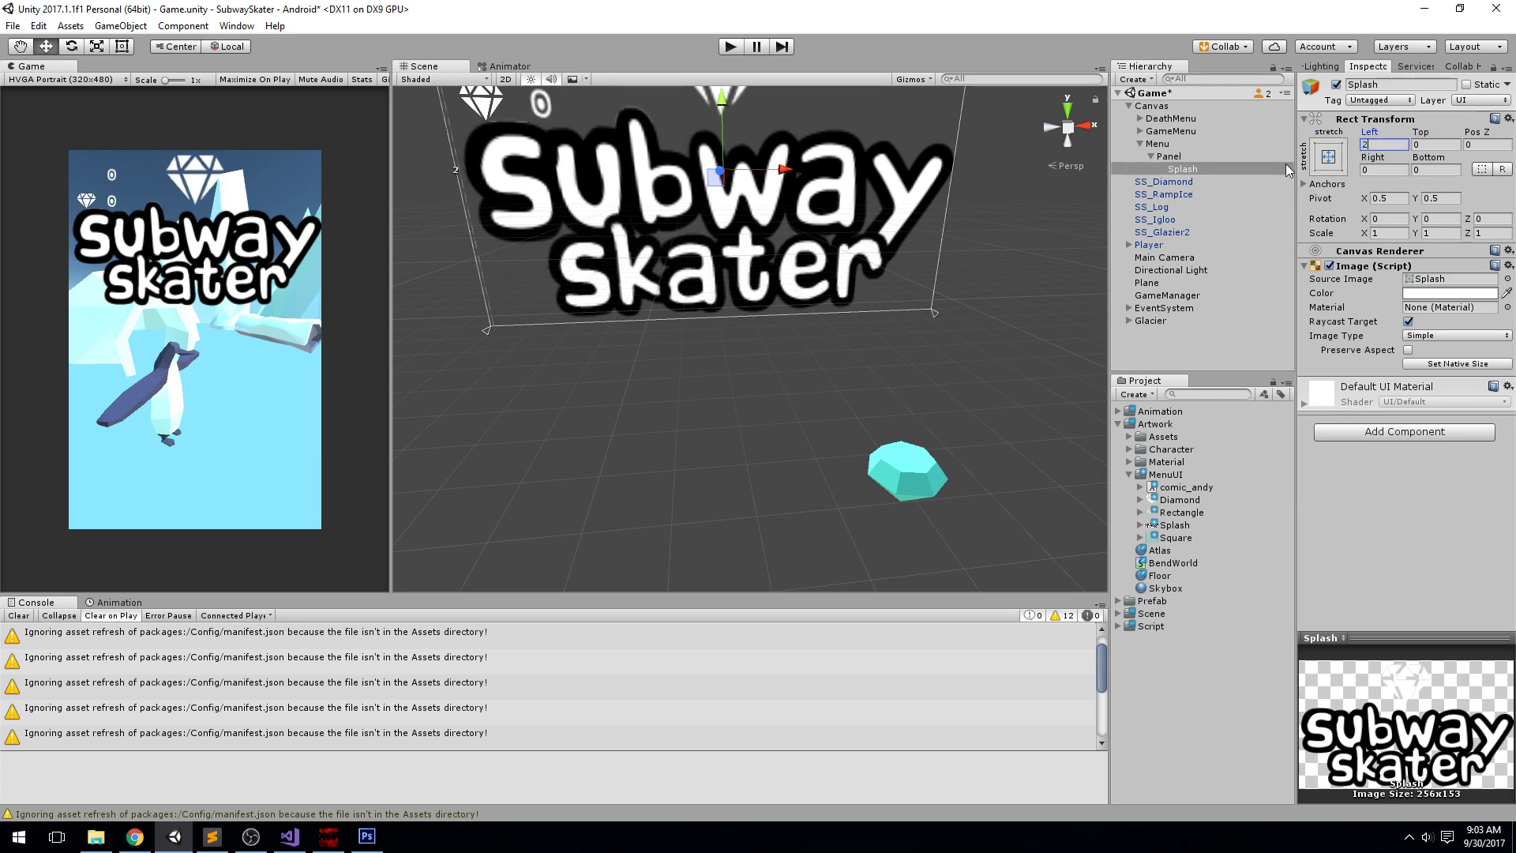
key(Tab)
text(20)
key(Tab)
key(Tab)
text(20)
key(Tab)
text(20)
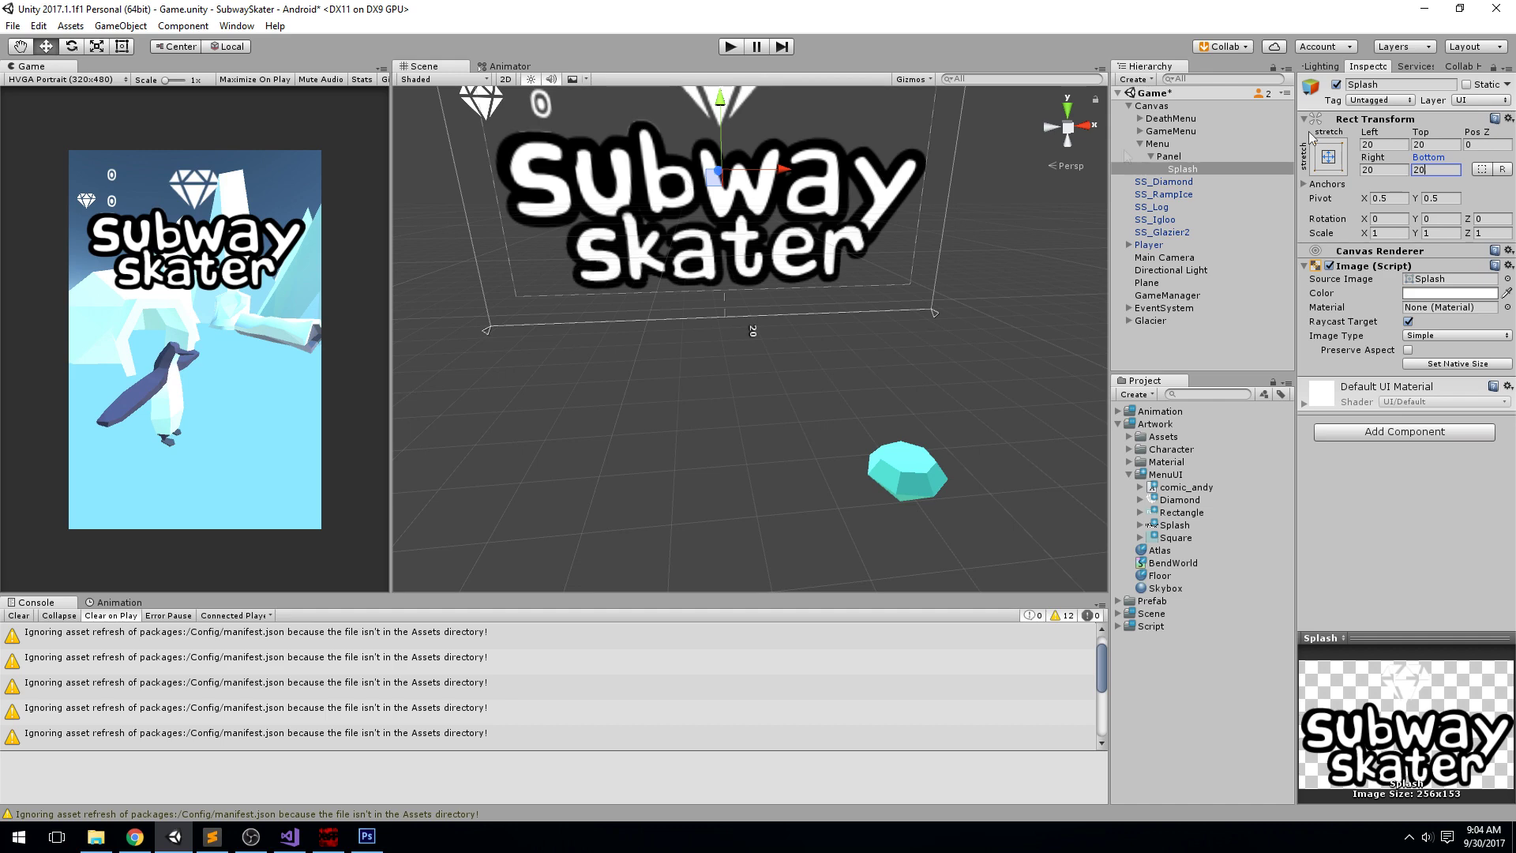
double_click(1180, 108)
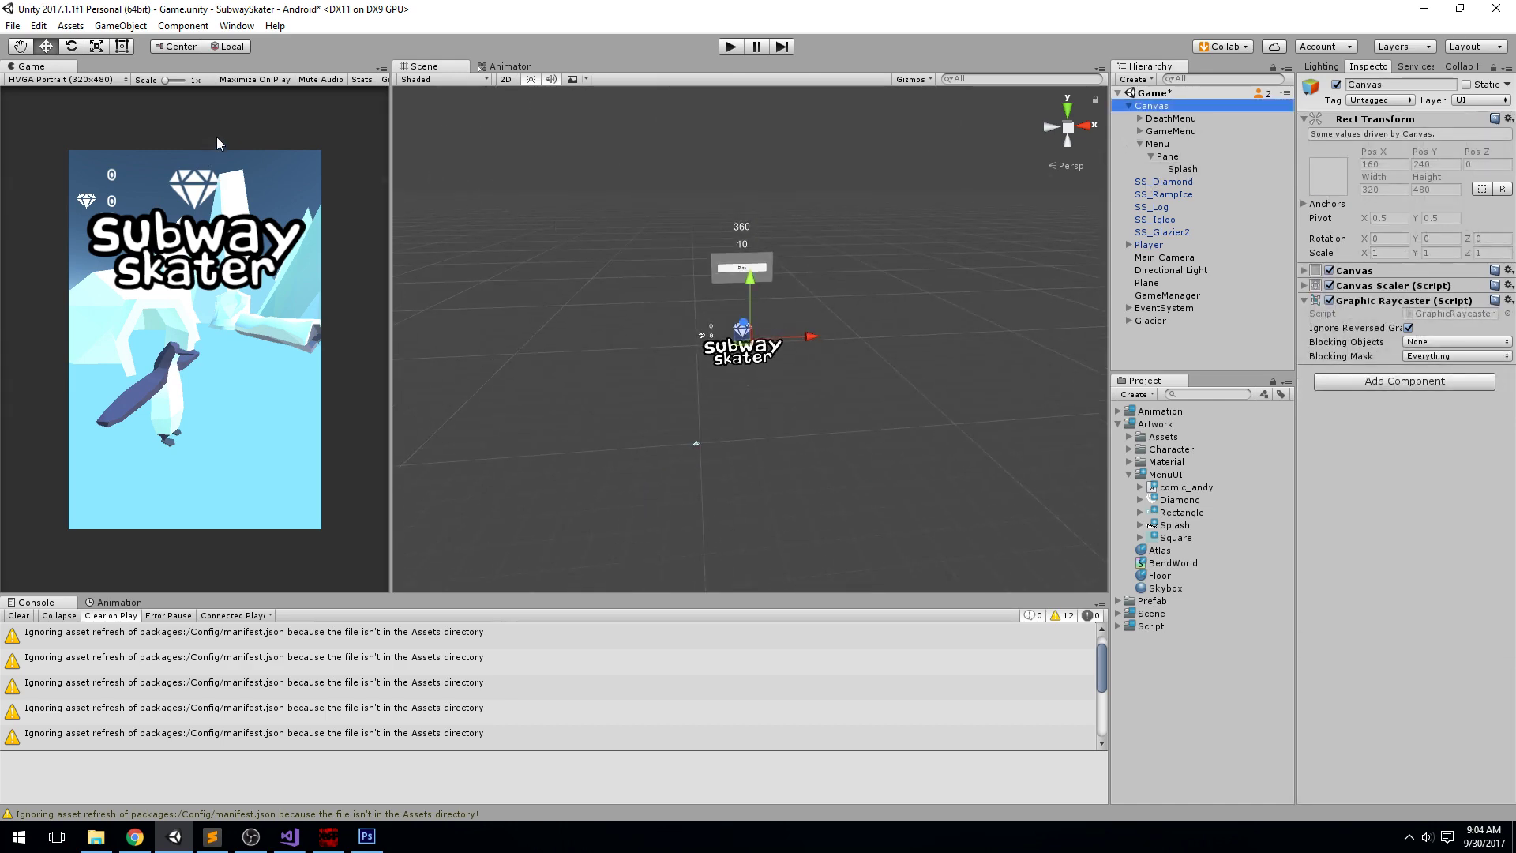
key(super+shift+s)
drag(206, 203, 227, 183)
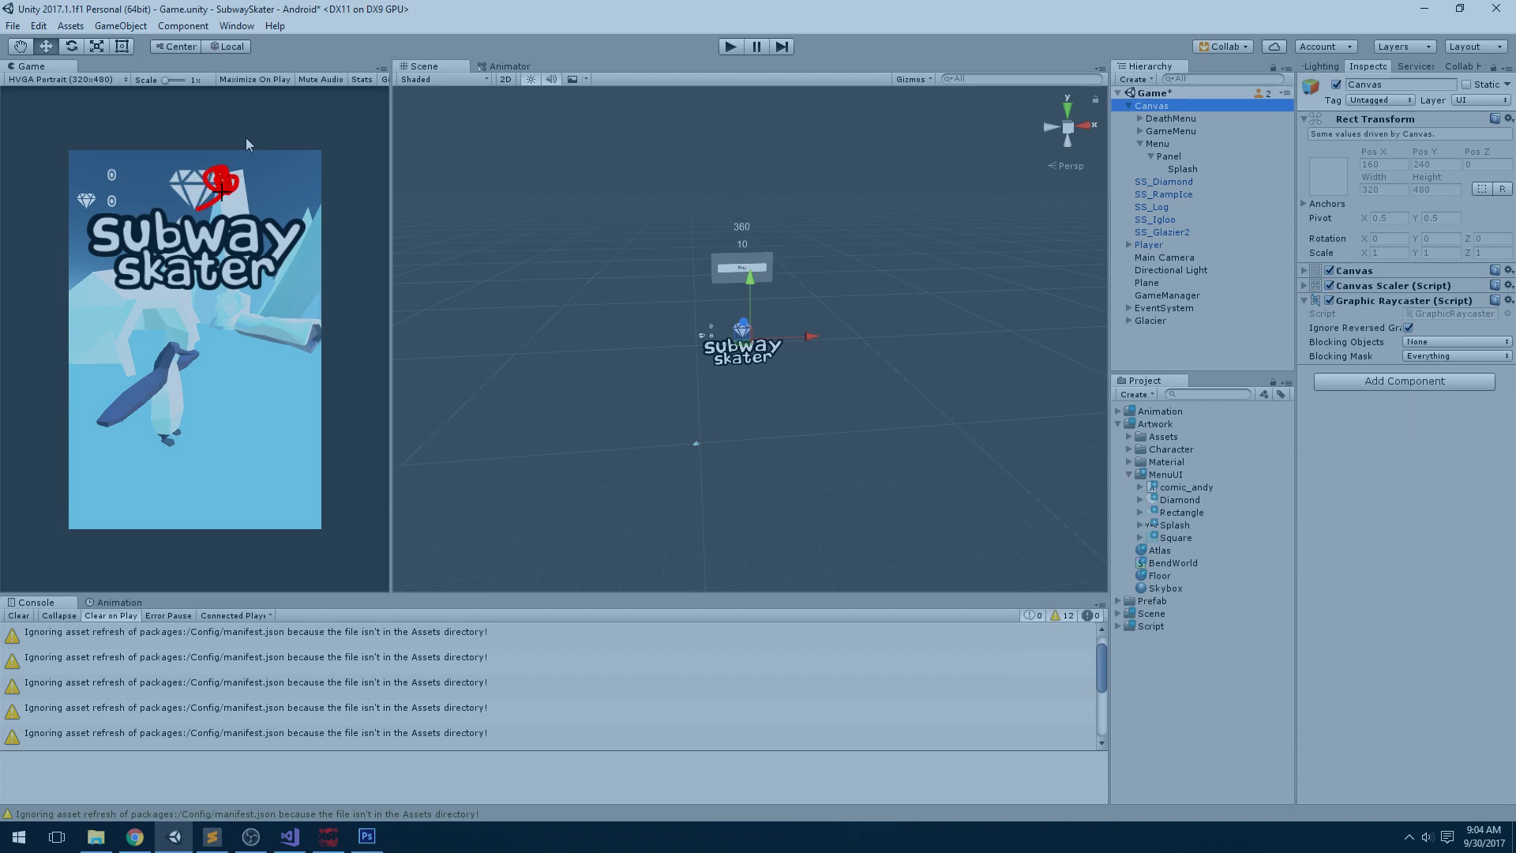
key(Escape)
scroll(695, 229, up, 5)
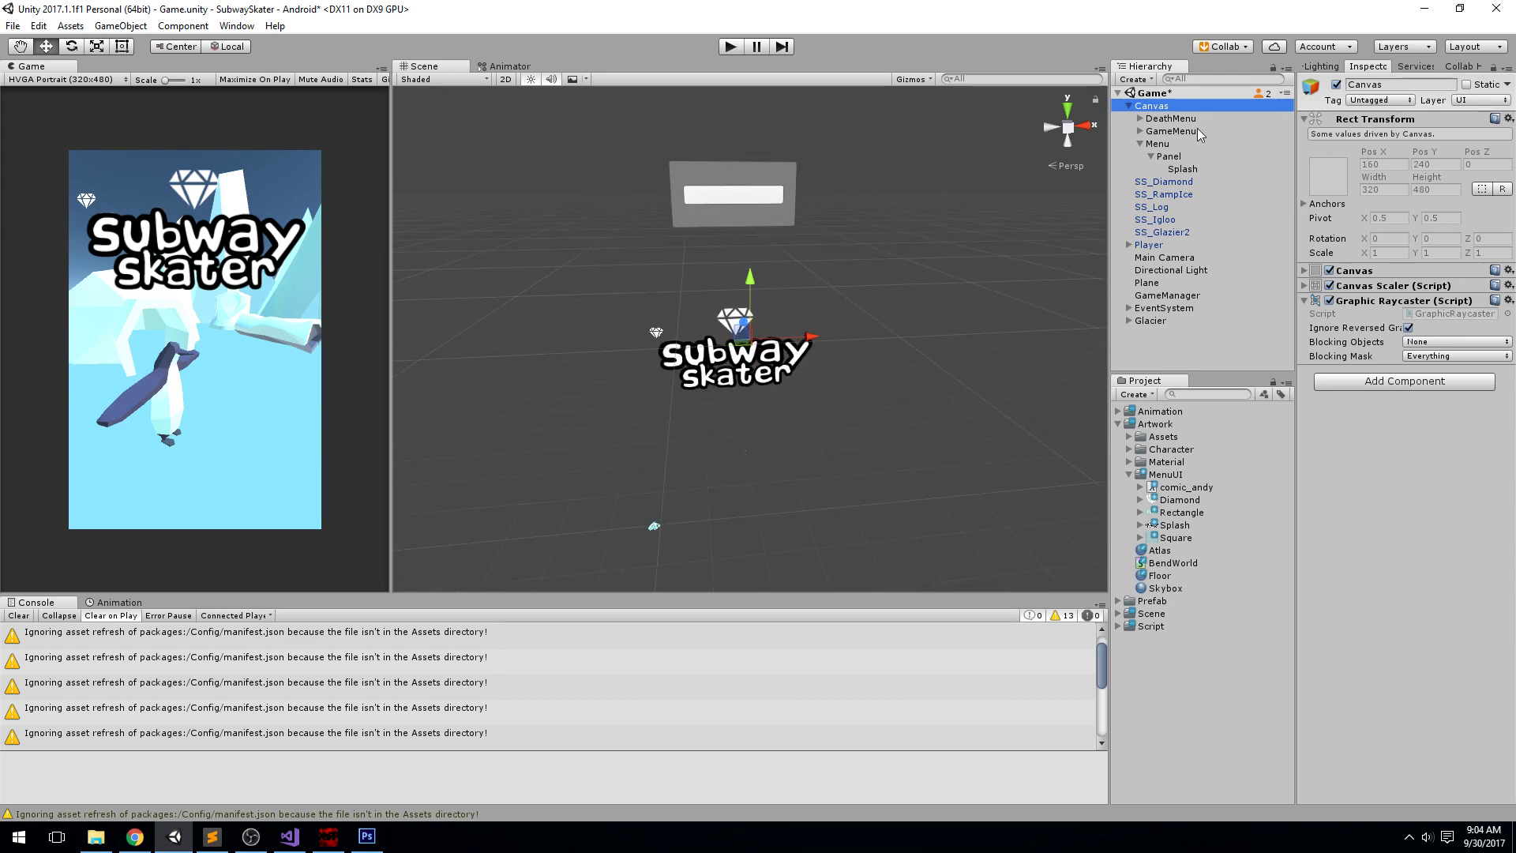
double_click(1183, 169)
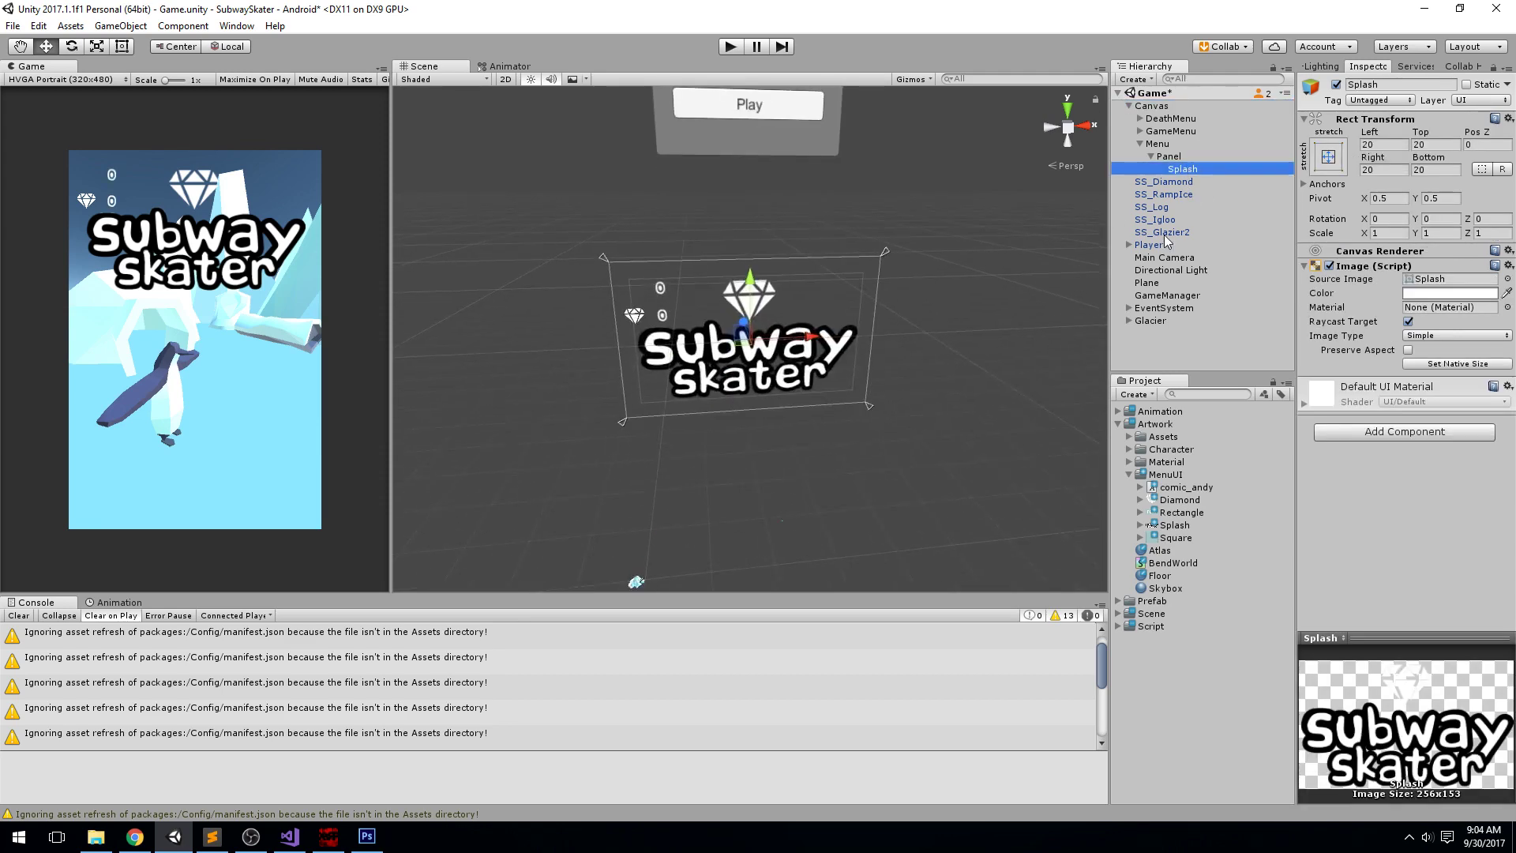
Step: Re-frame the Main Camera by aligning it with an adjusted scene view, at about X 8, Y -116 rotation and 1.74 height, with the penguin low in the shot
double_click(1164, 257)
click(95, 26)
click(180, 391)
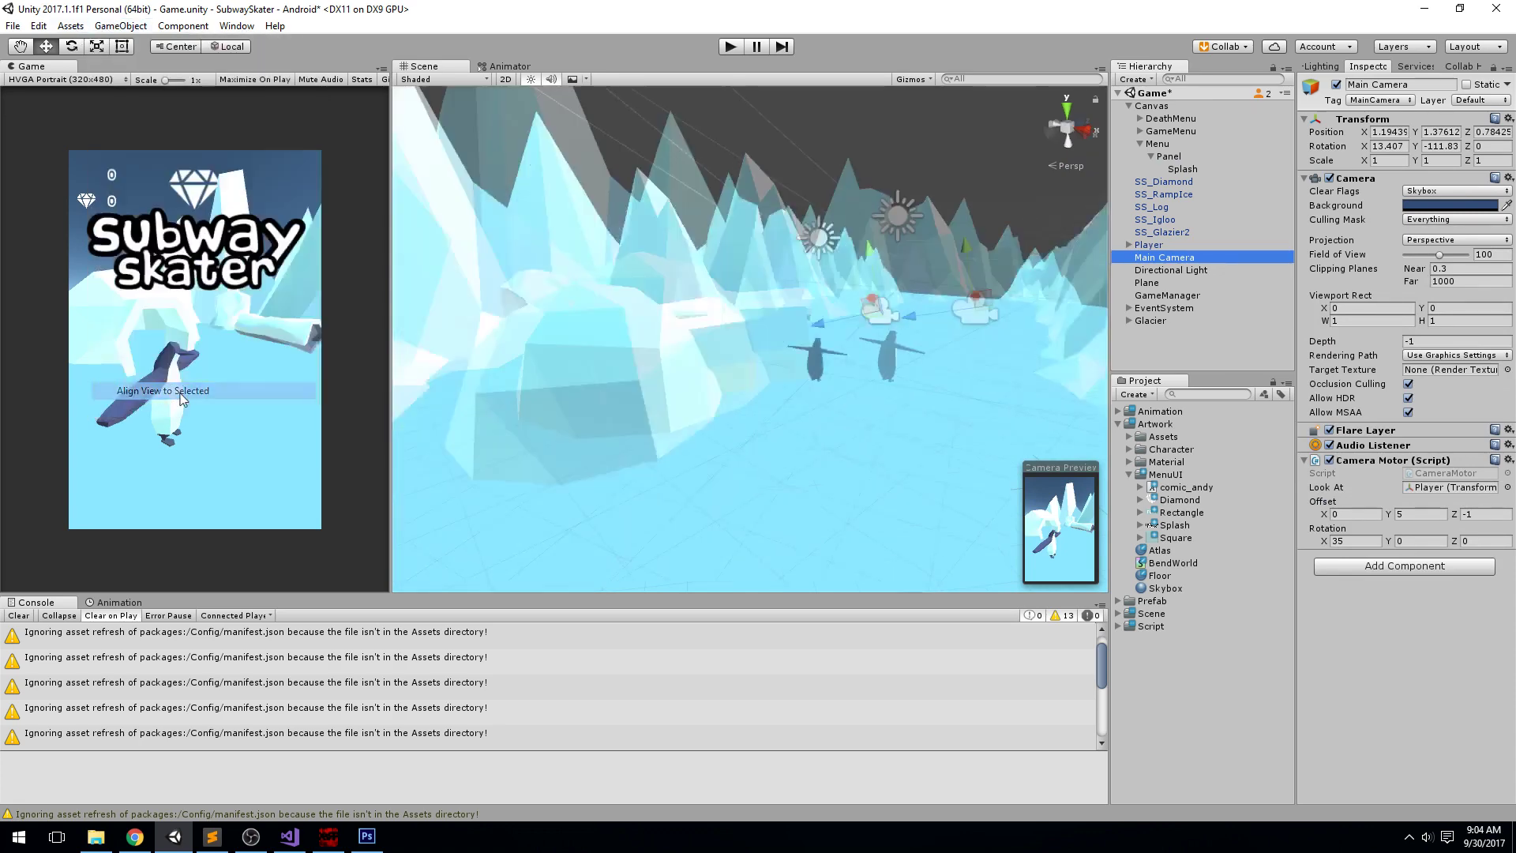
scroll(656, 324, down, 5)
key(ctrl+shift+f)
right_drag(765, 275, 765, 281)
scroll(765, 281, up, 3)
middle_drag(765, 281, 763, 293)
key(ctrl+shift+f)
scroll(763, 293, up, 3)
key(ctrl+shift+f)
mouse_move(763, 292)
right_down()
mouse_move(742, 285)
mouse_move(765, 302)
mouse_move(751, 315)
right_up()
key(ctrl+shift+f)
key(ctrl+shift+f)
scroll(760, 304, up, 2)
key(ctrl+shift+f)
key(ctrl+shift+f)
key(ctrl+shift+f)
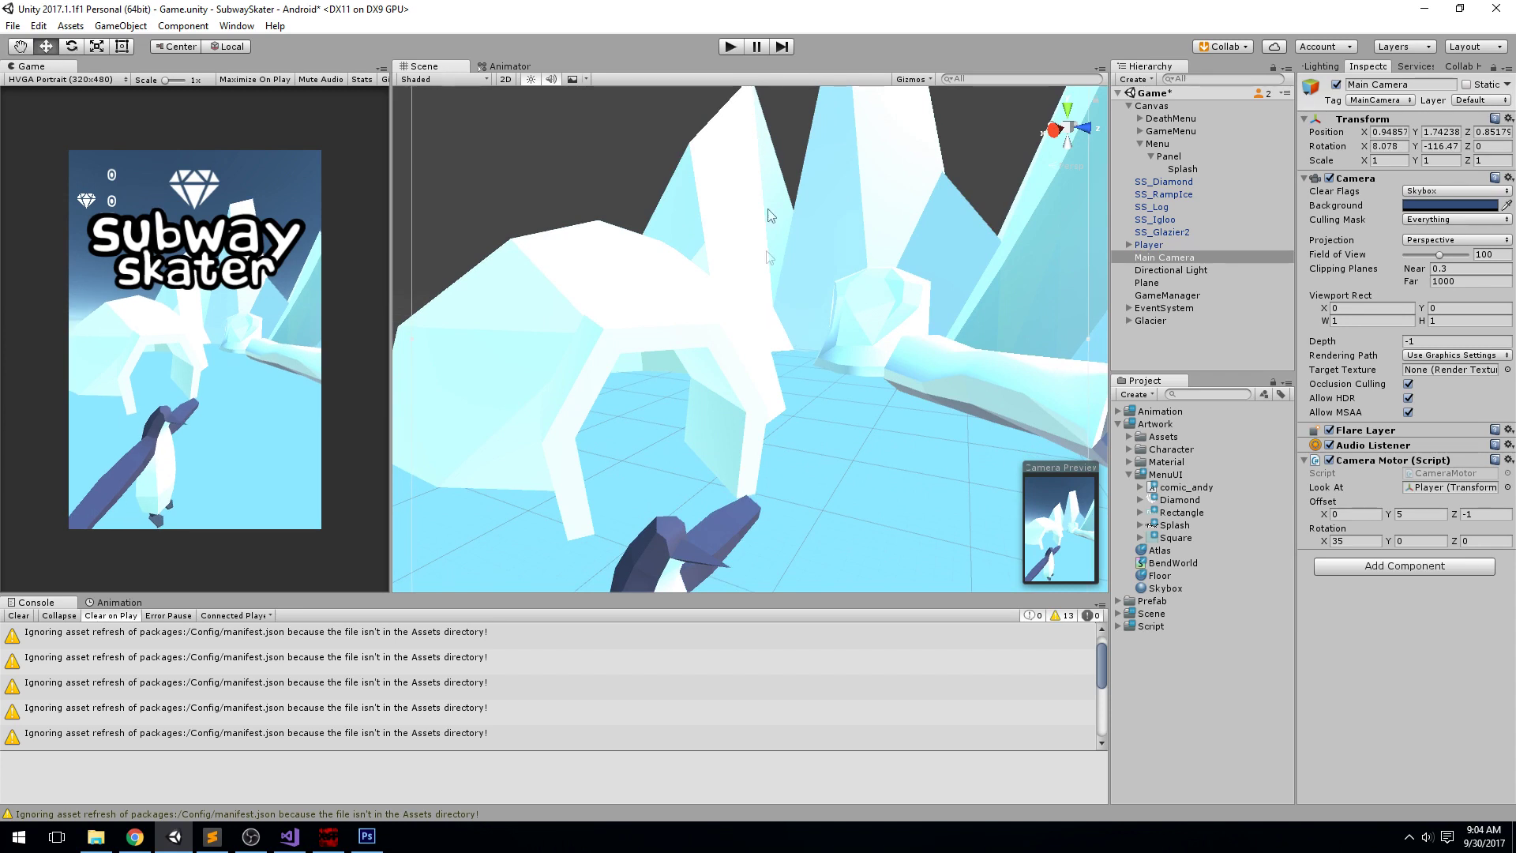
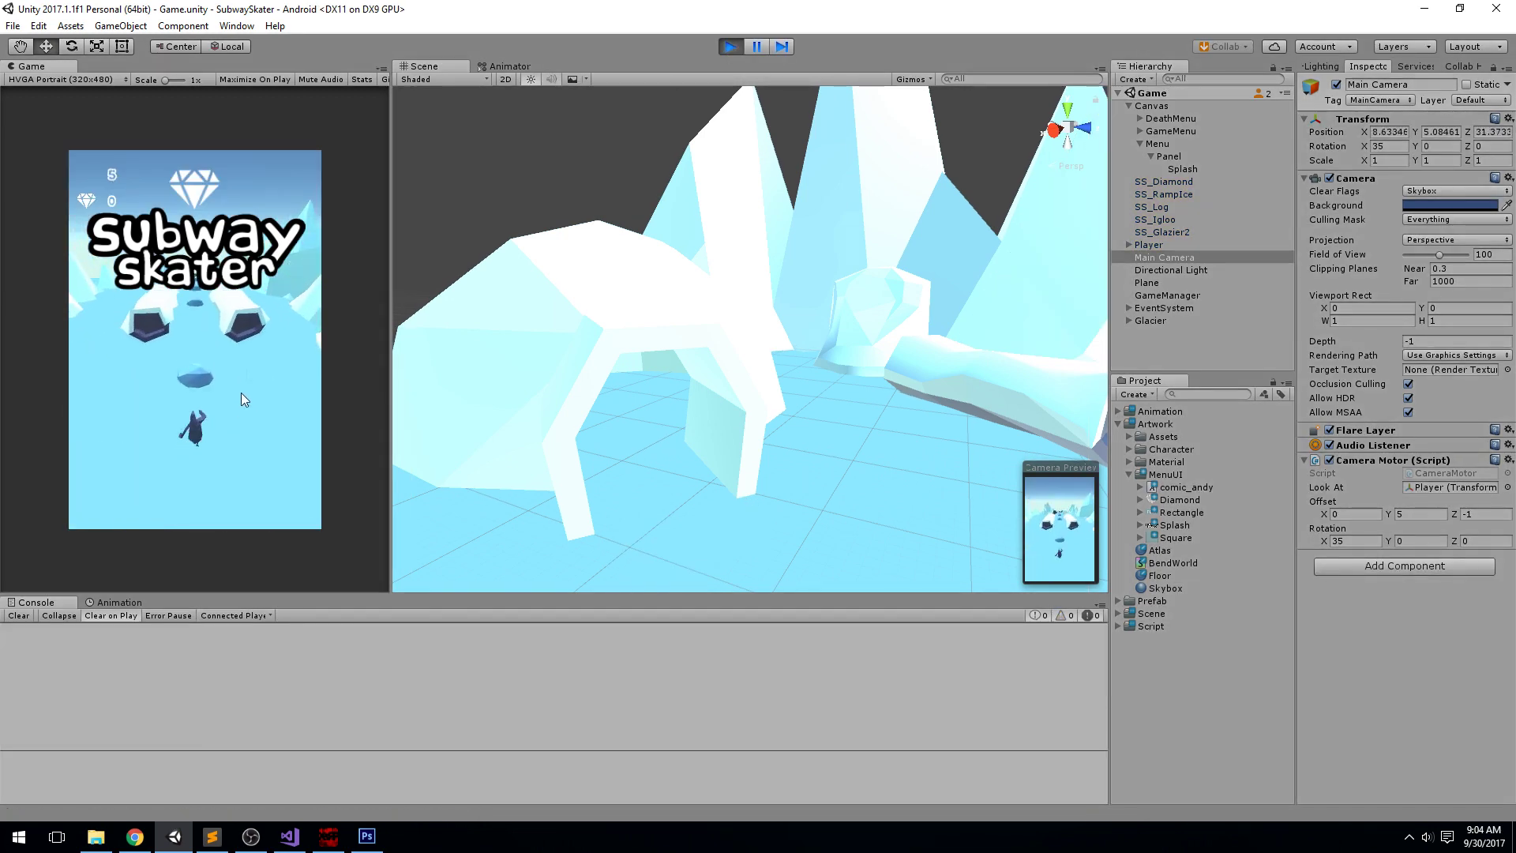
Step: Play-test a short run with the splash title on screen, and stop the game
drag(259, 434, 254, 333)
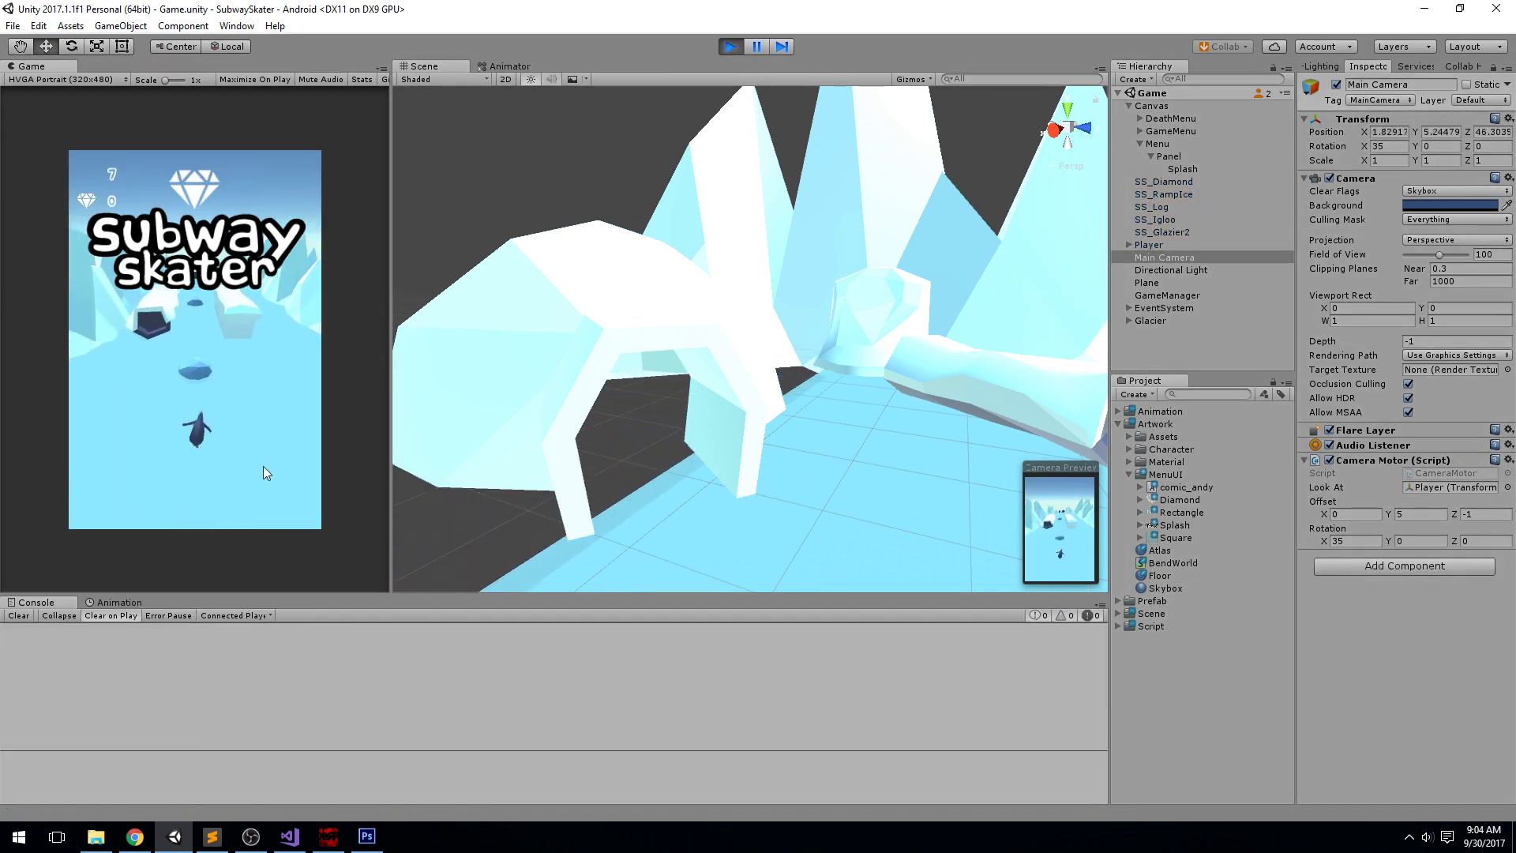
click(731, 46)
Step: Collapse the Menu object's hierarchy and add an Animator component to Menu
click(1170, 156)
key(Left)
key(Left)
key(Left)
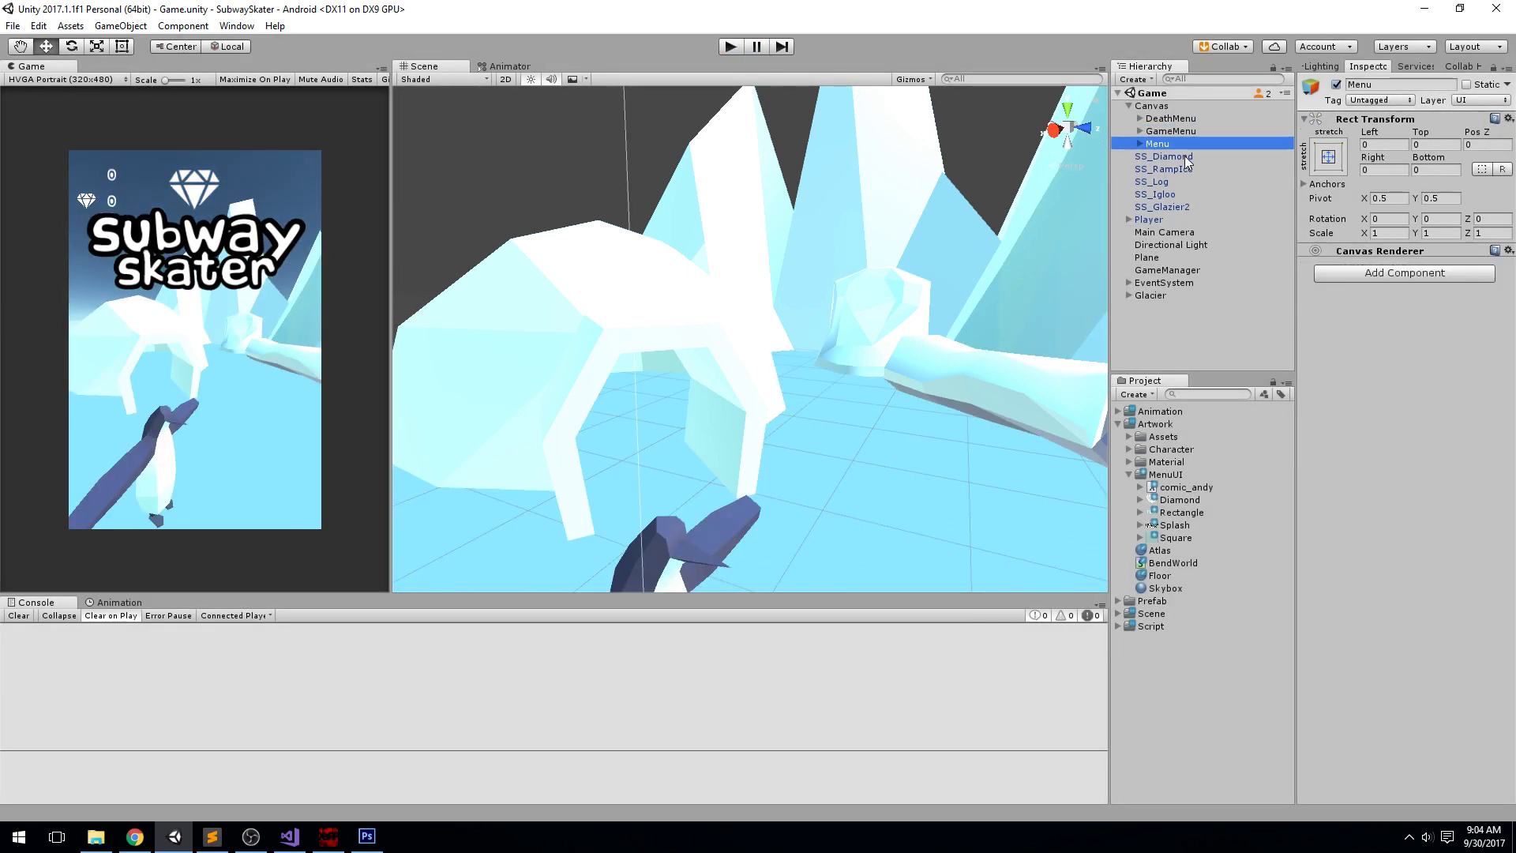
click(1399, 273)
text(A)
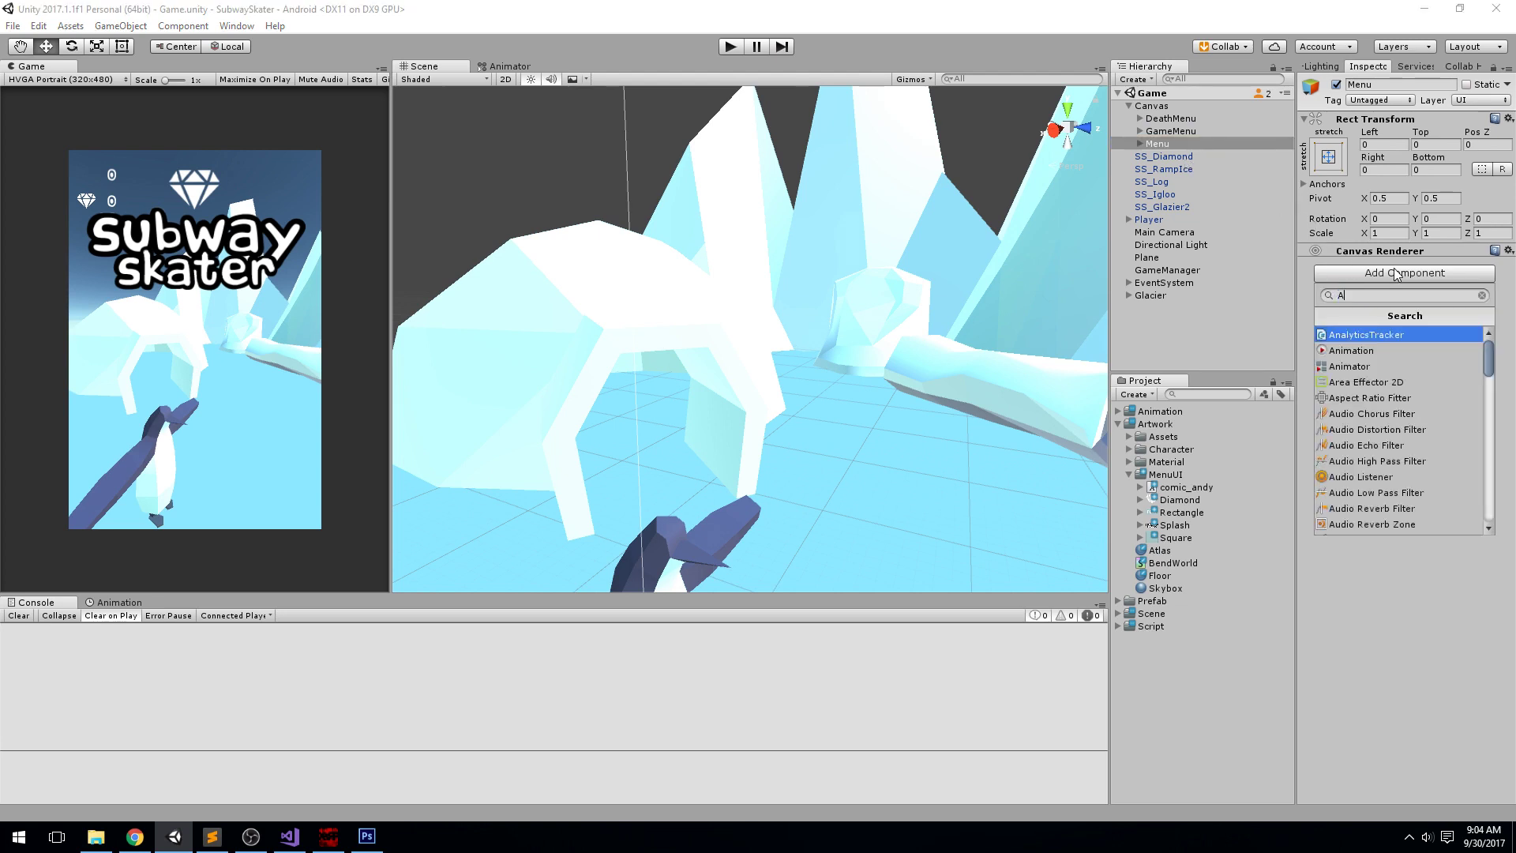
text(nimator)
key(Return)
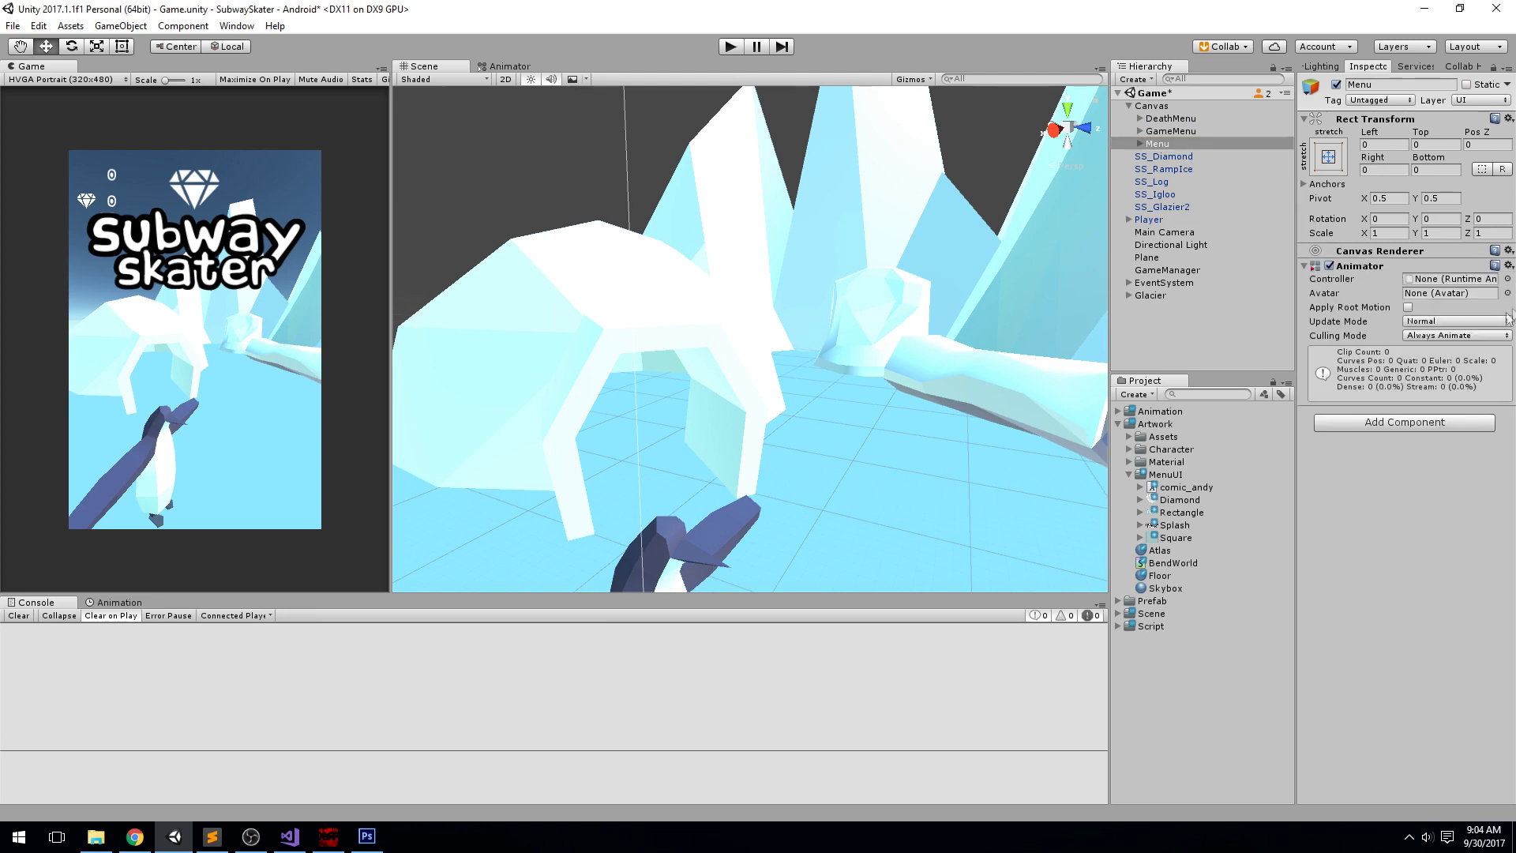
Step: Create an Animator Controller named "Menu" in the Animation folder
click(1137, 475)
click(1118, 424)
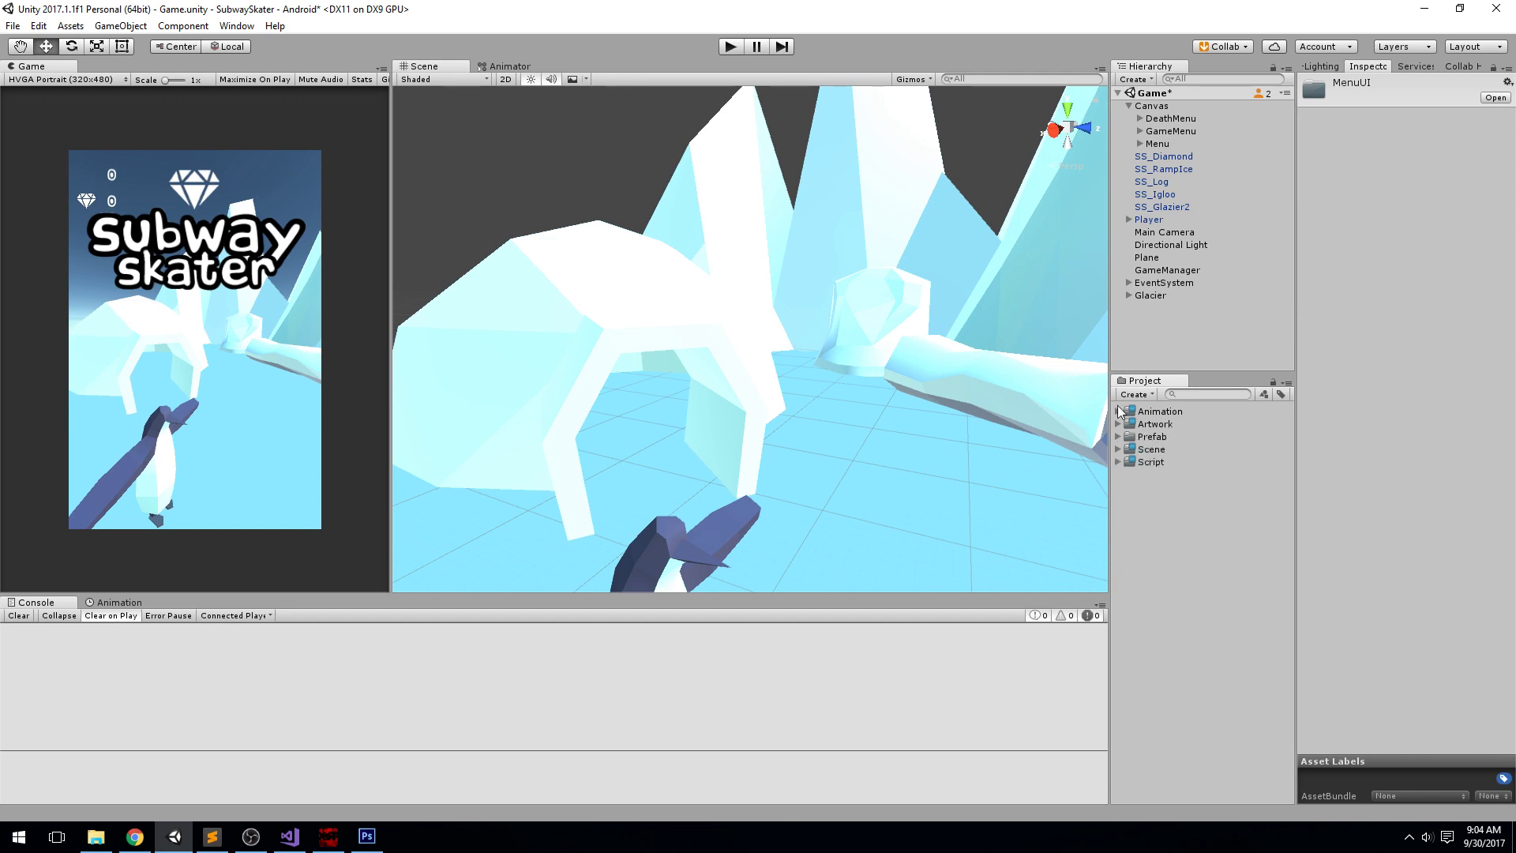
click(1118, 411)
click(1161, 411)
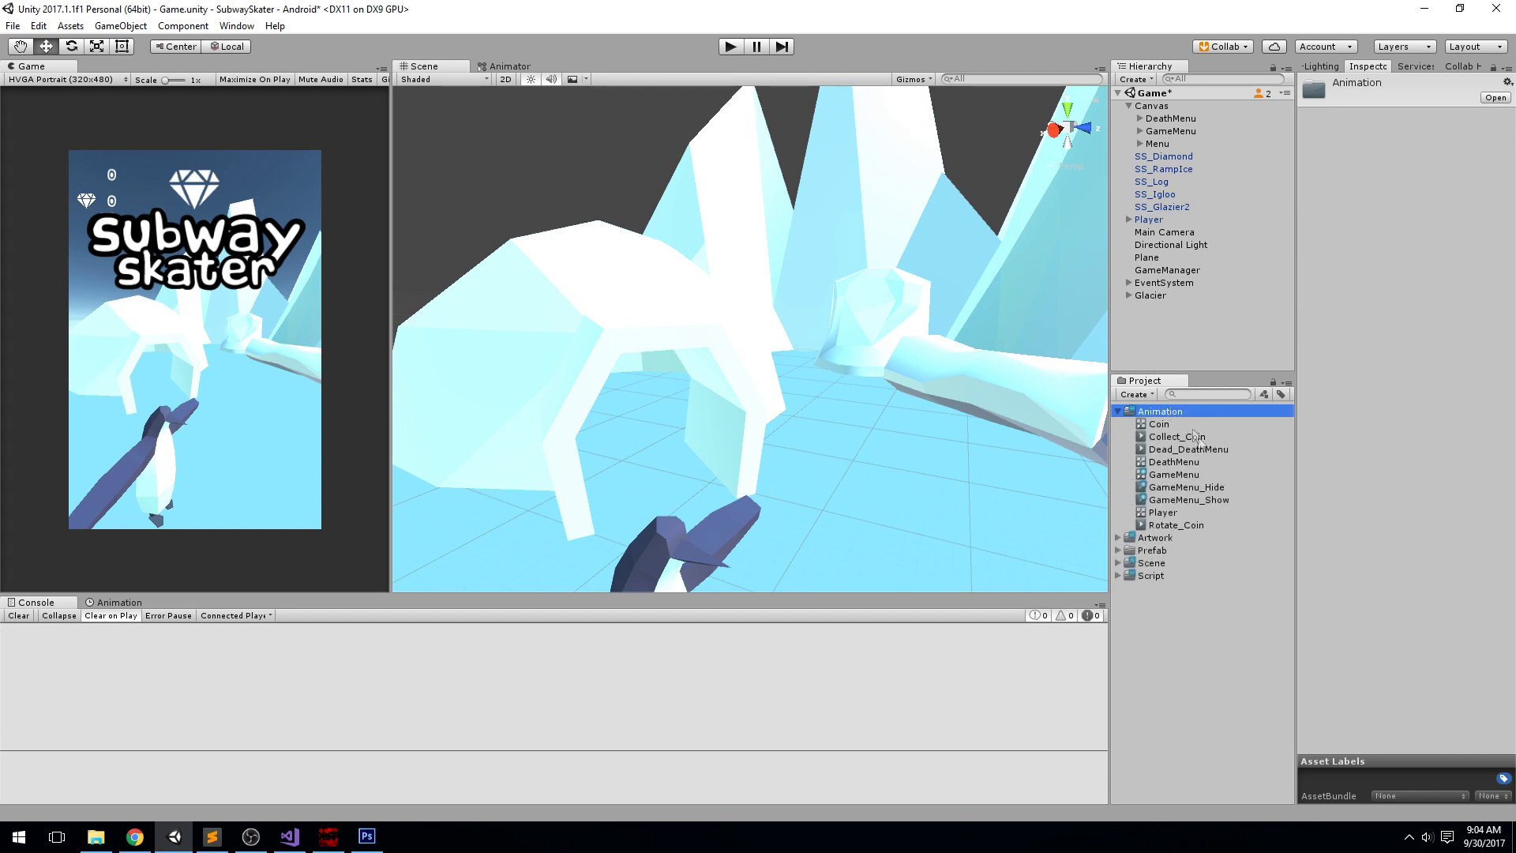
right_click(1173, 411)
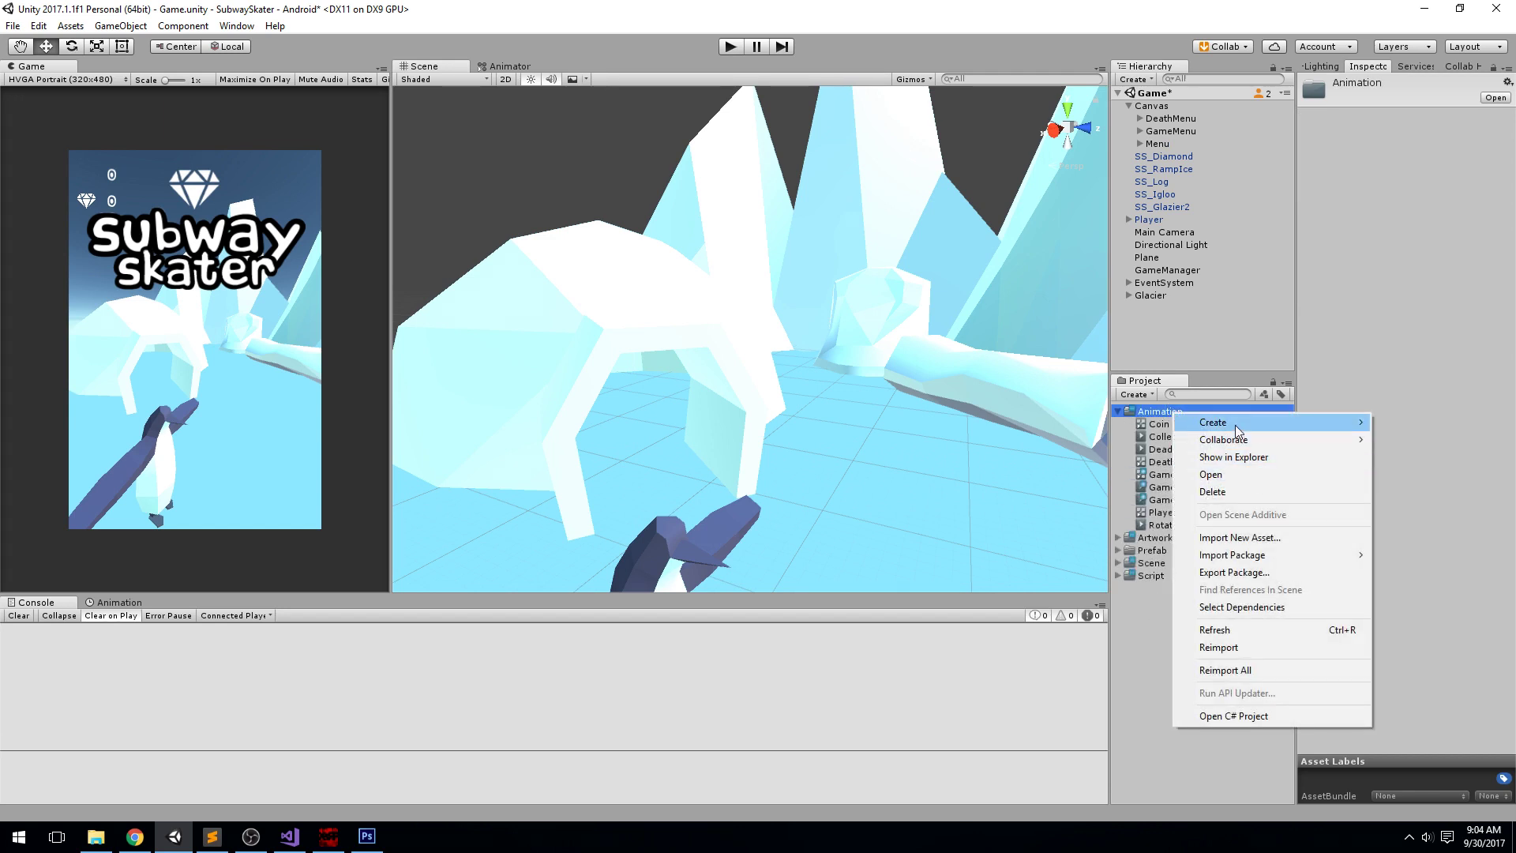
mouse_move(1235, 425)
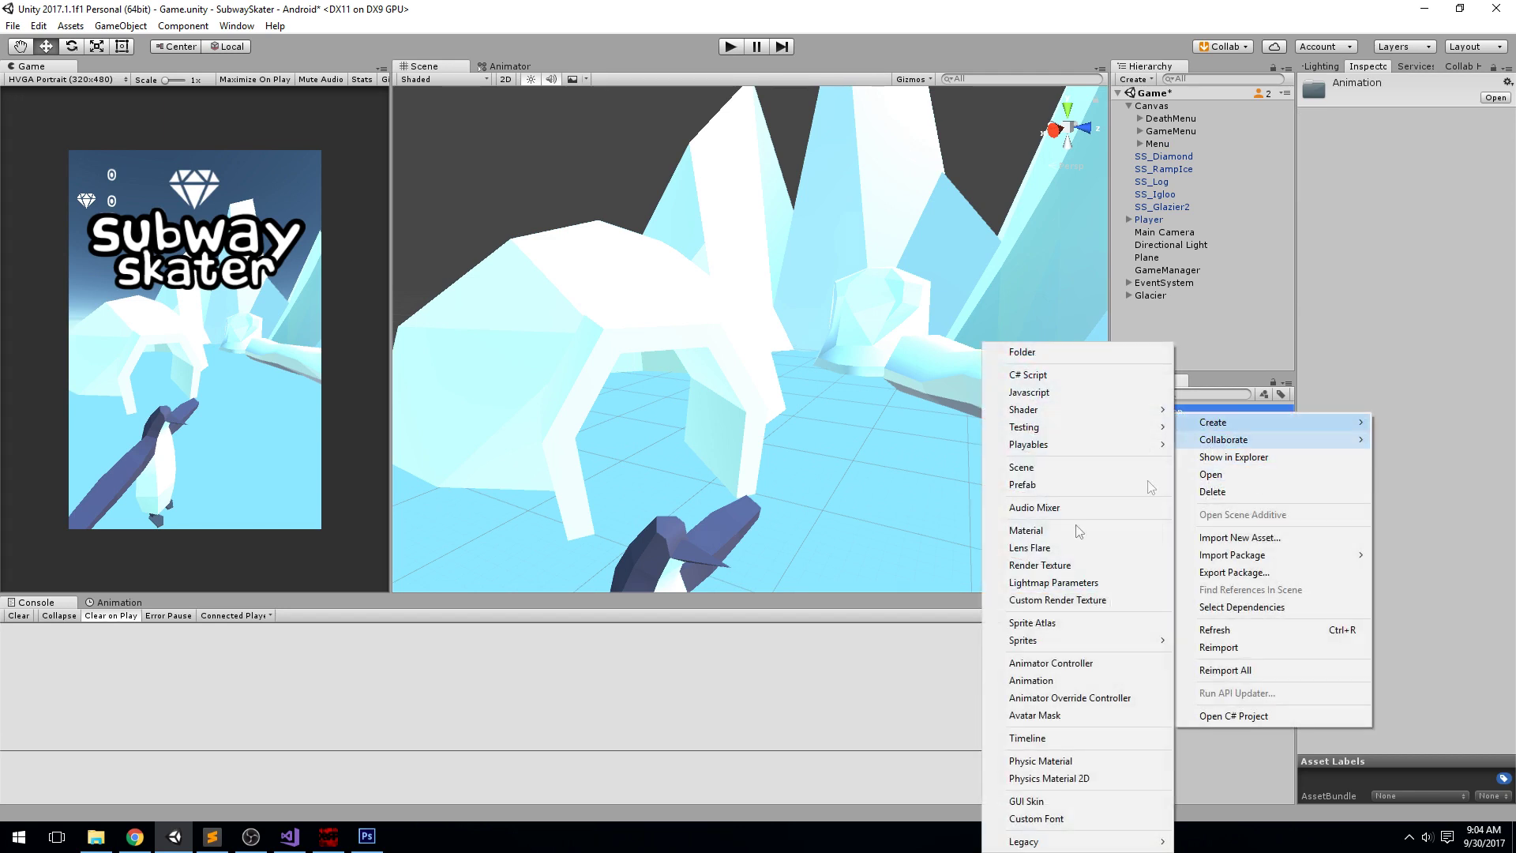
click(1093, 668)
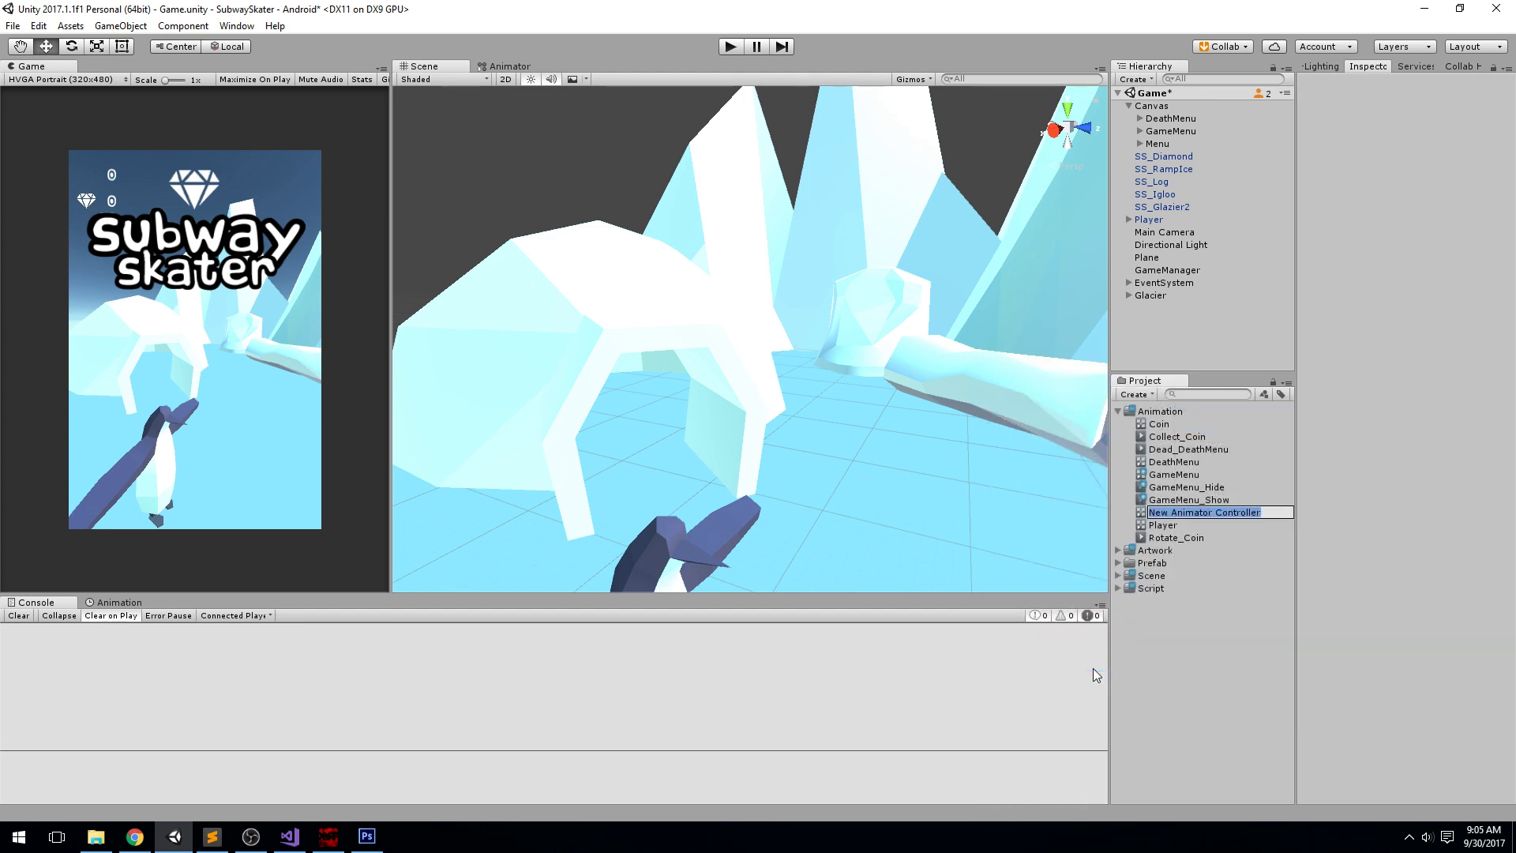
text(Menu)
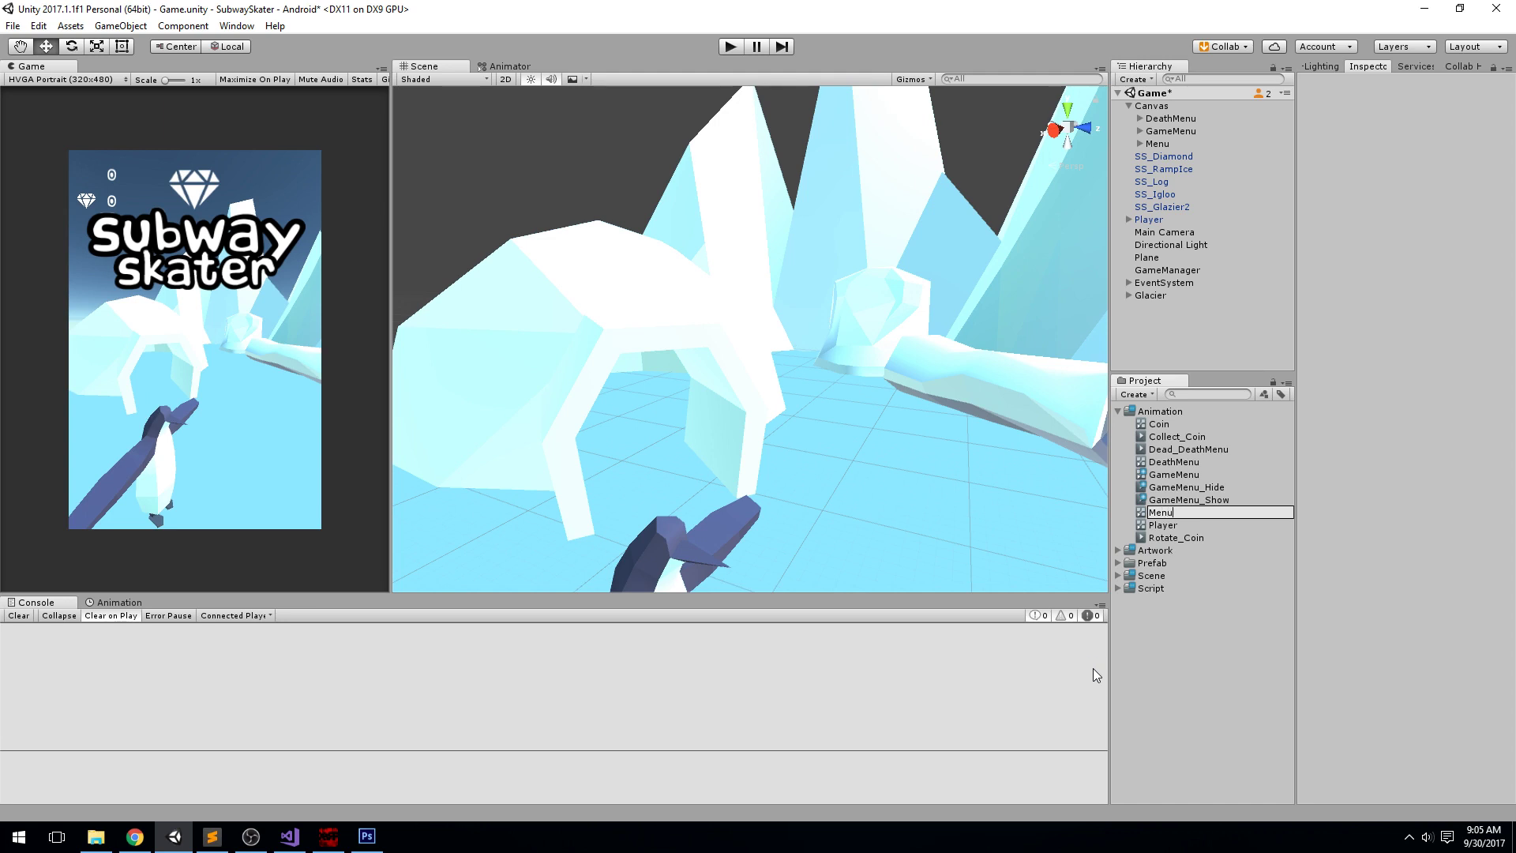
key(Return)
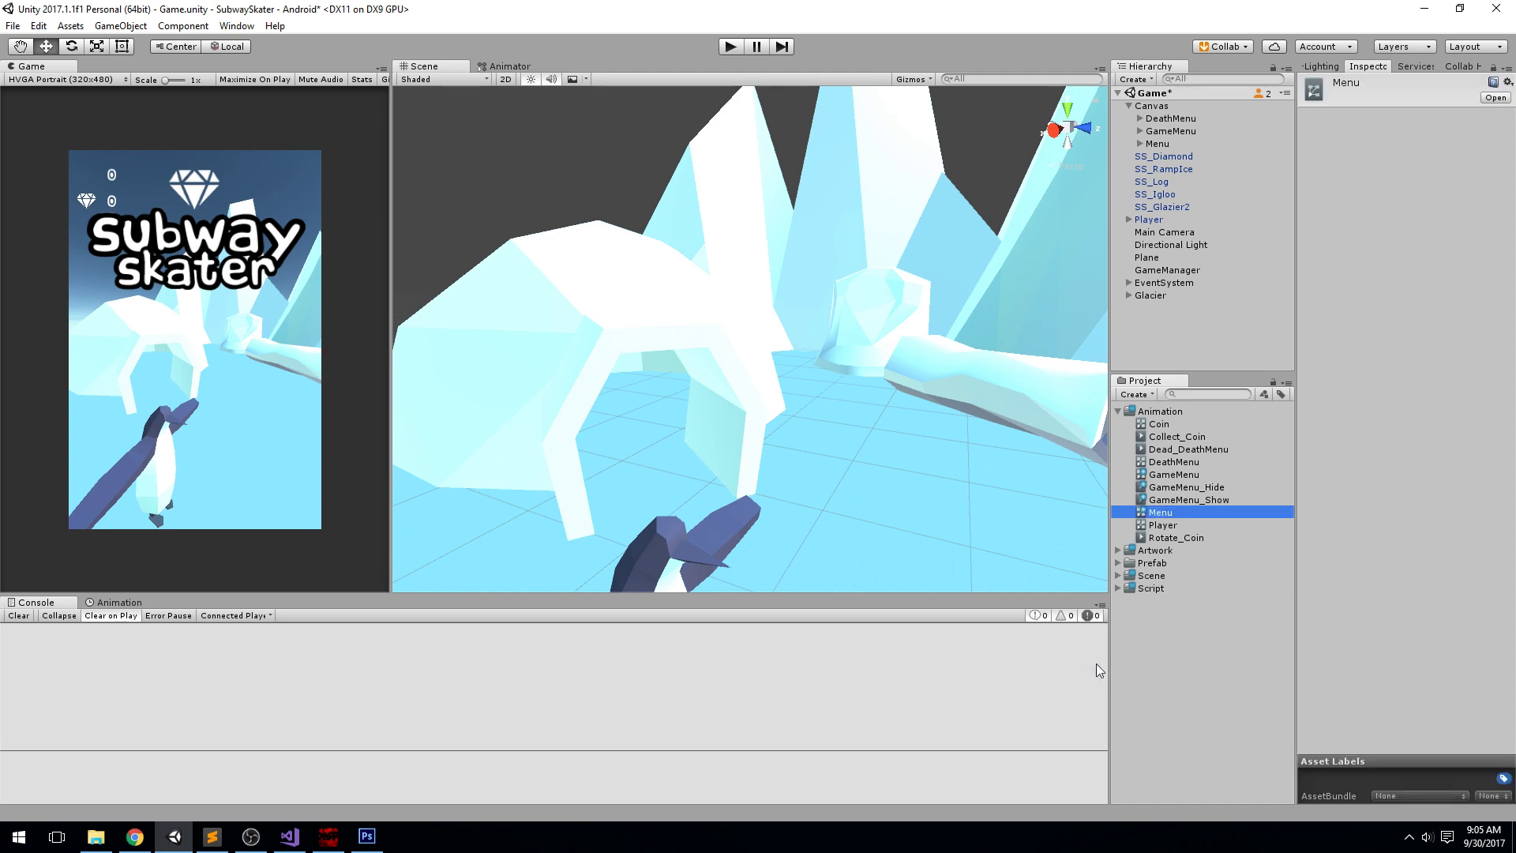
Step: Assign the Menu controller to the Menu object's Animator, and open an enlarged Animation view for it
click(1173, 145)
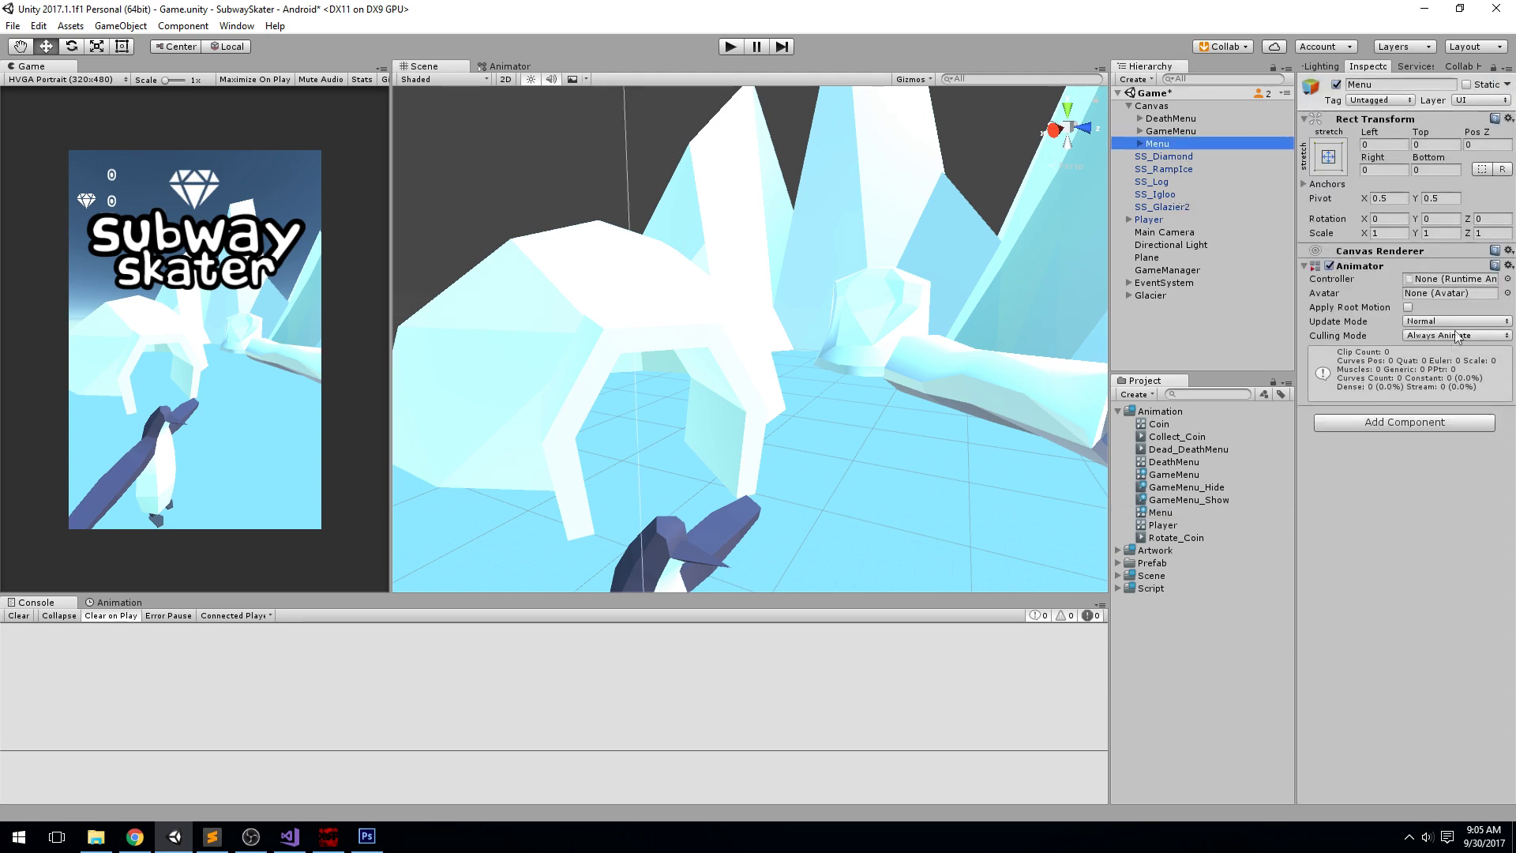
drag(1172, 513, 1446, 280)
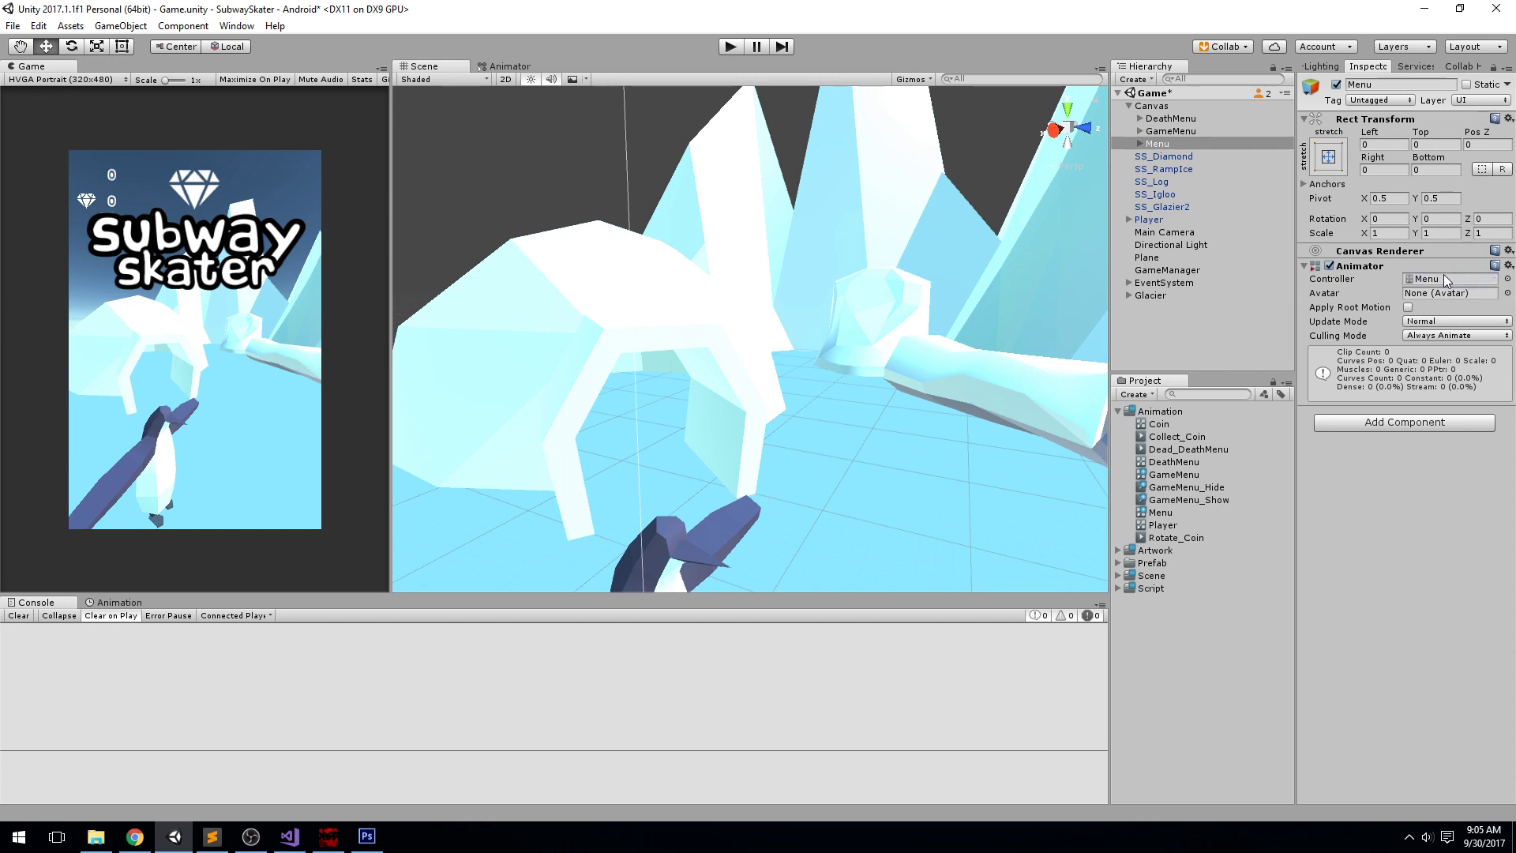
key(ctrl+6)
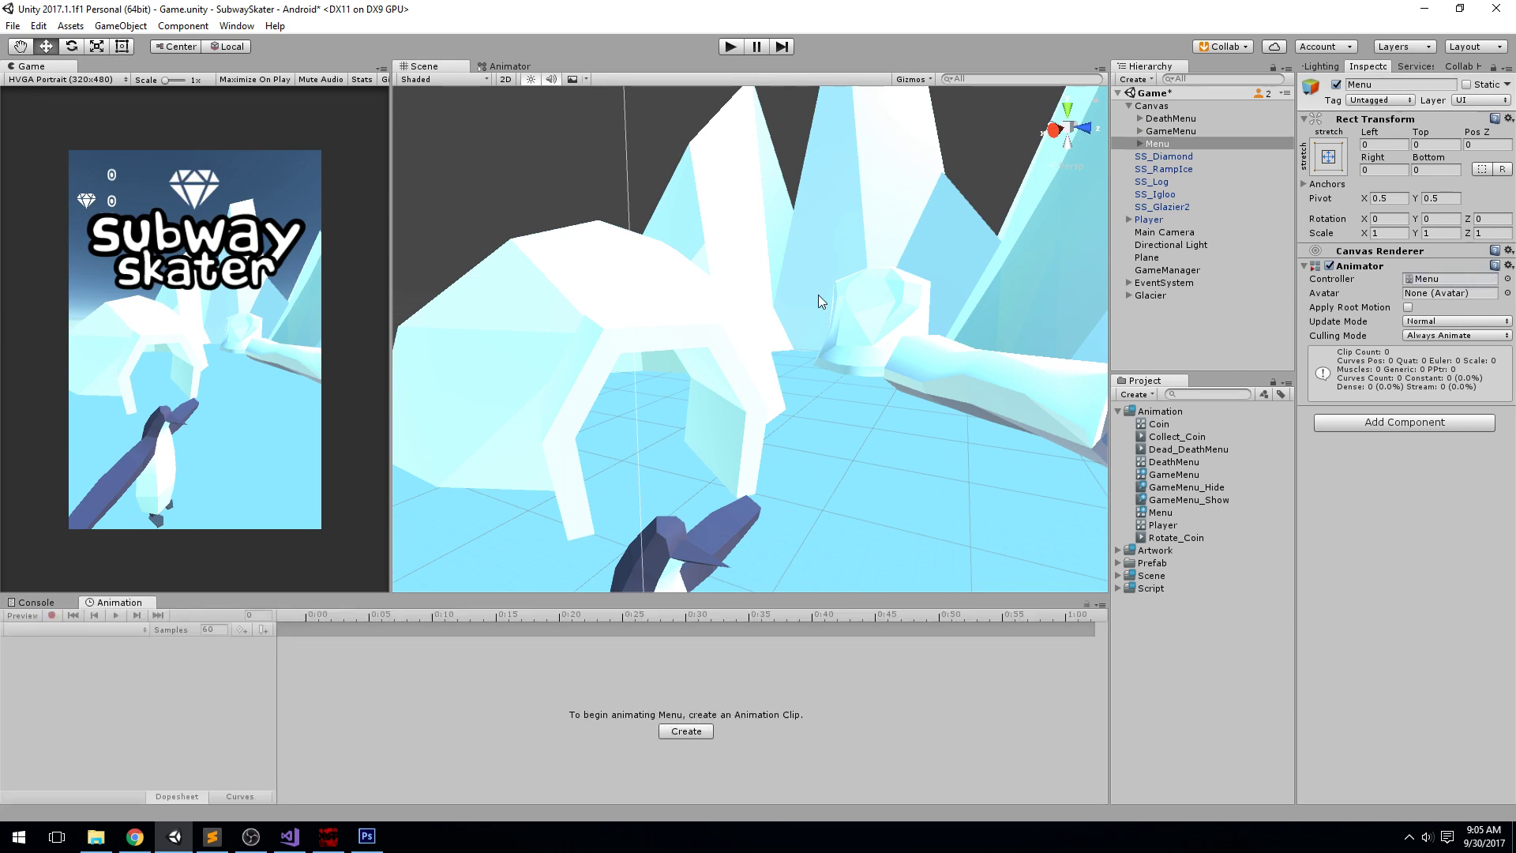
drag(184, 593, 185, 515)
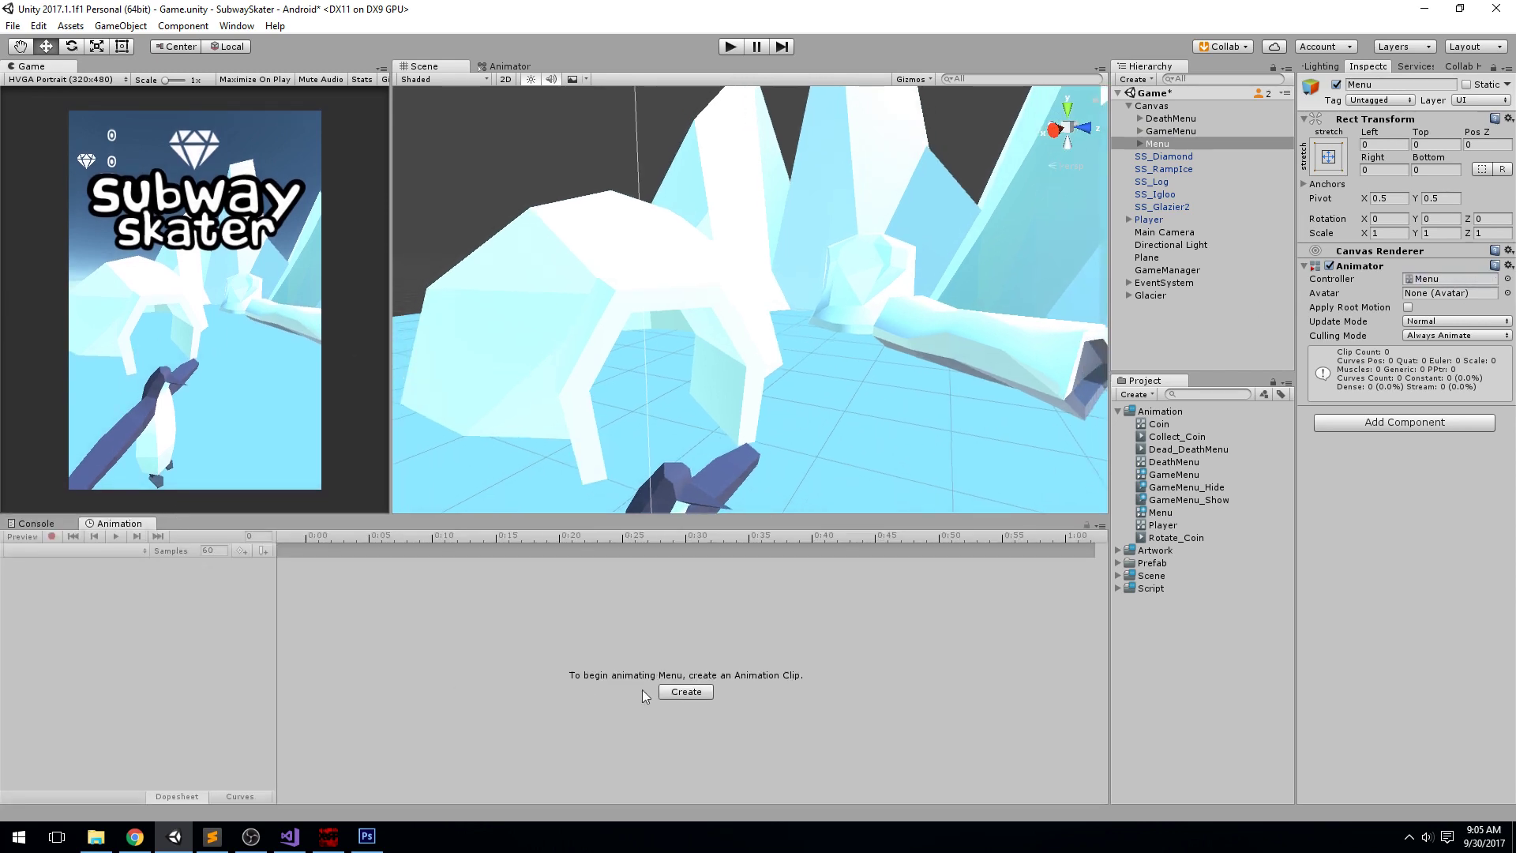
Step: Create an animation clip for the Menu object and save it as Menu_Show in the Assets folder
middle_drag(760, 281, 783, 466)
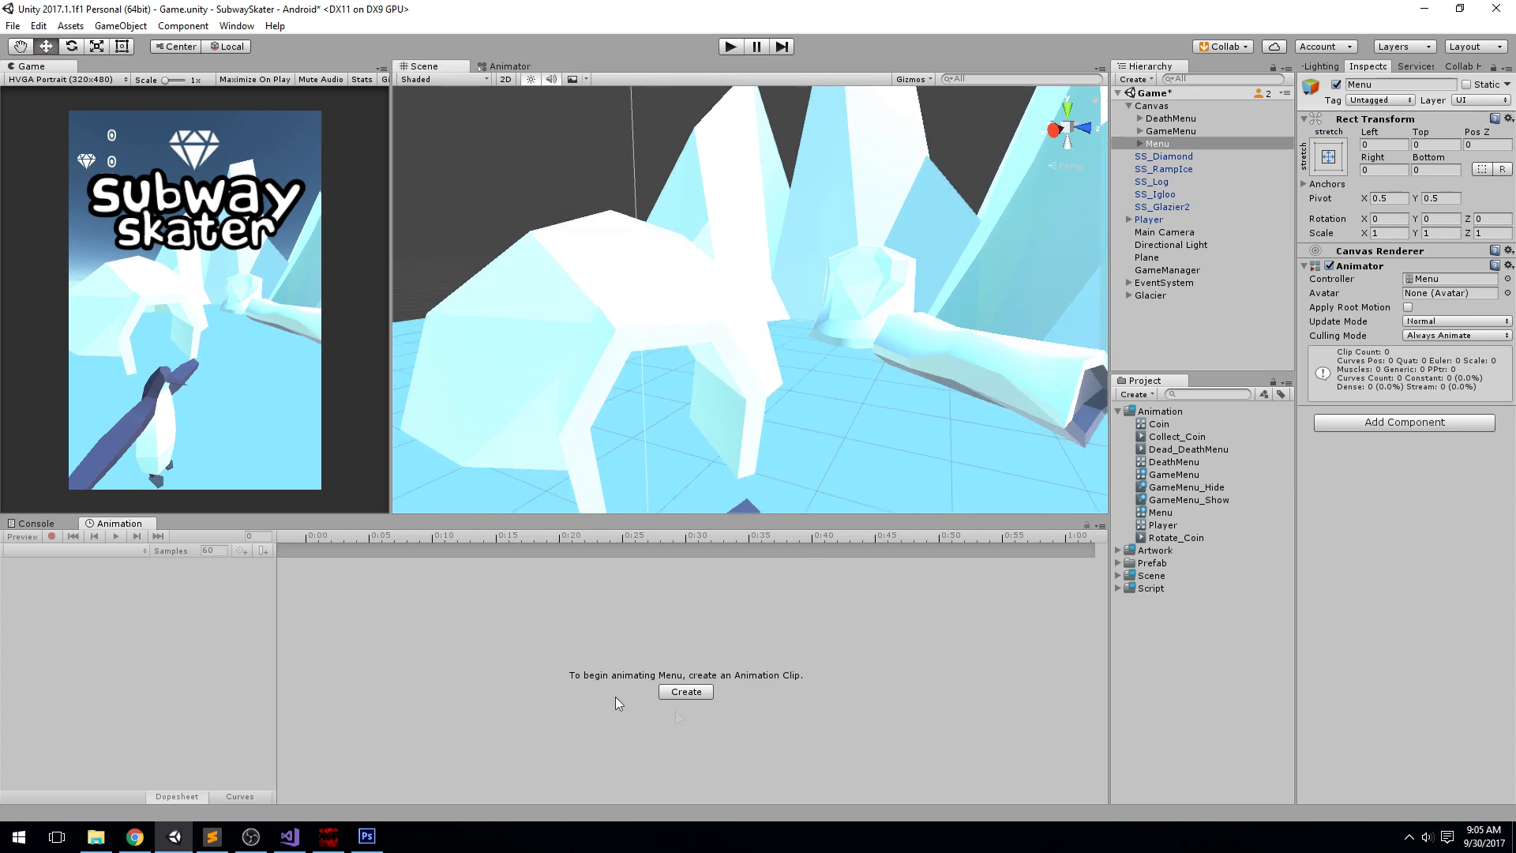
click(685, 692)
text(Men)
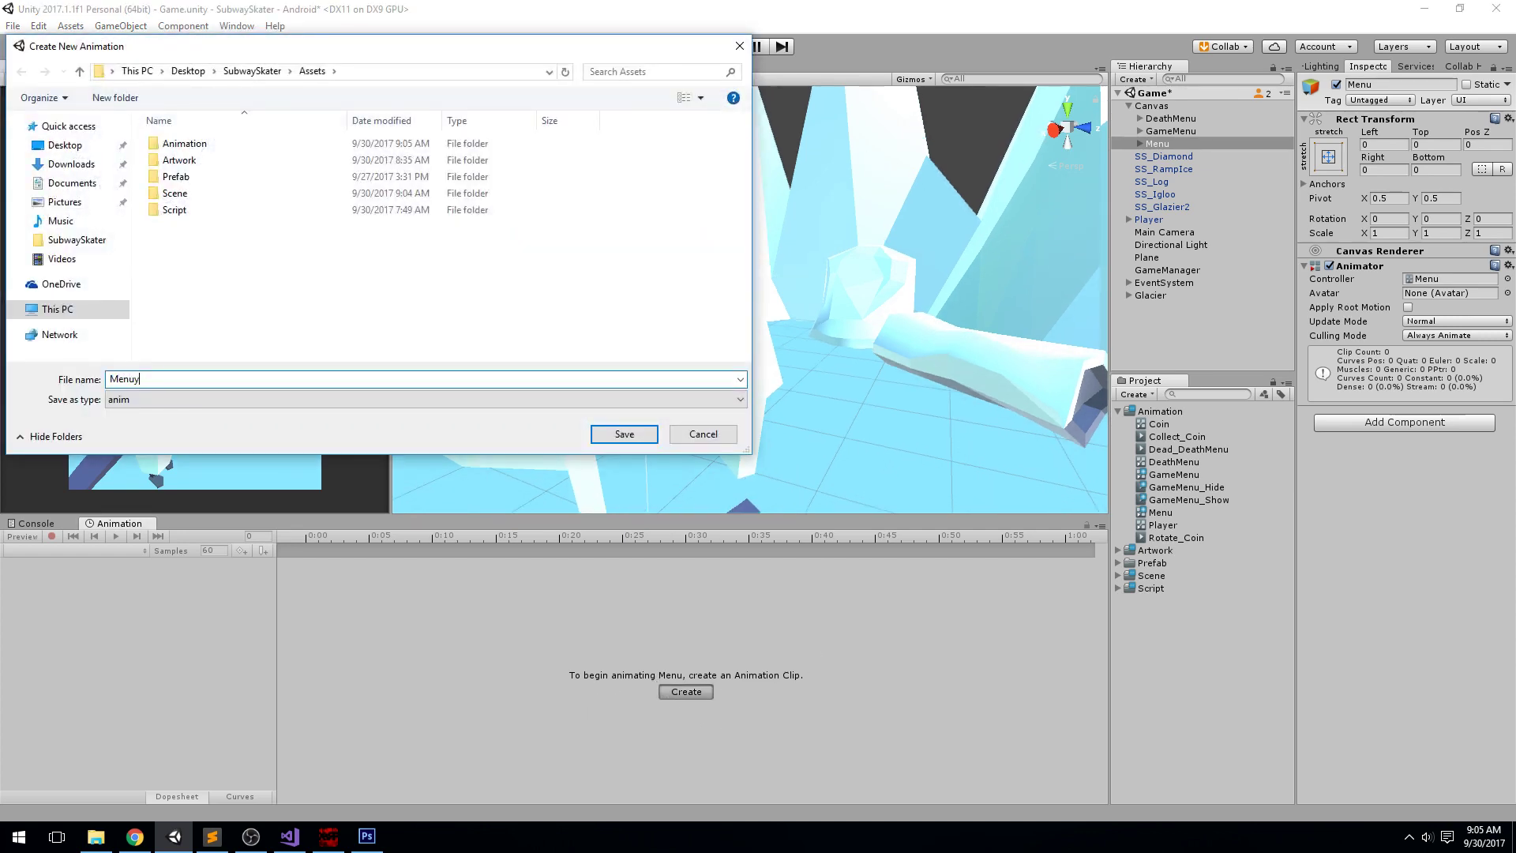
text(u_Show)
key(Return)
Step: Create a second animation clip for Menu named Menu_Hide in the Assets folder
click(87, 552)
click(31, 589)
text(Meny)
key(BackSpace)
text(u_H)
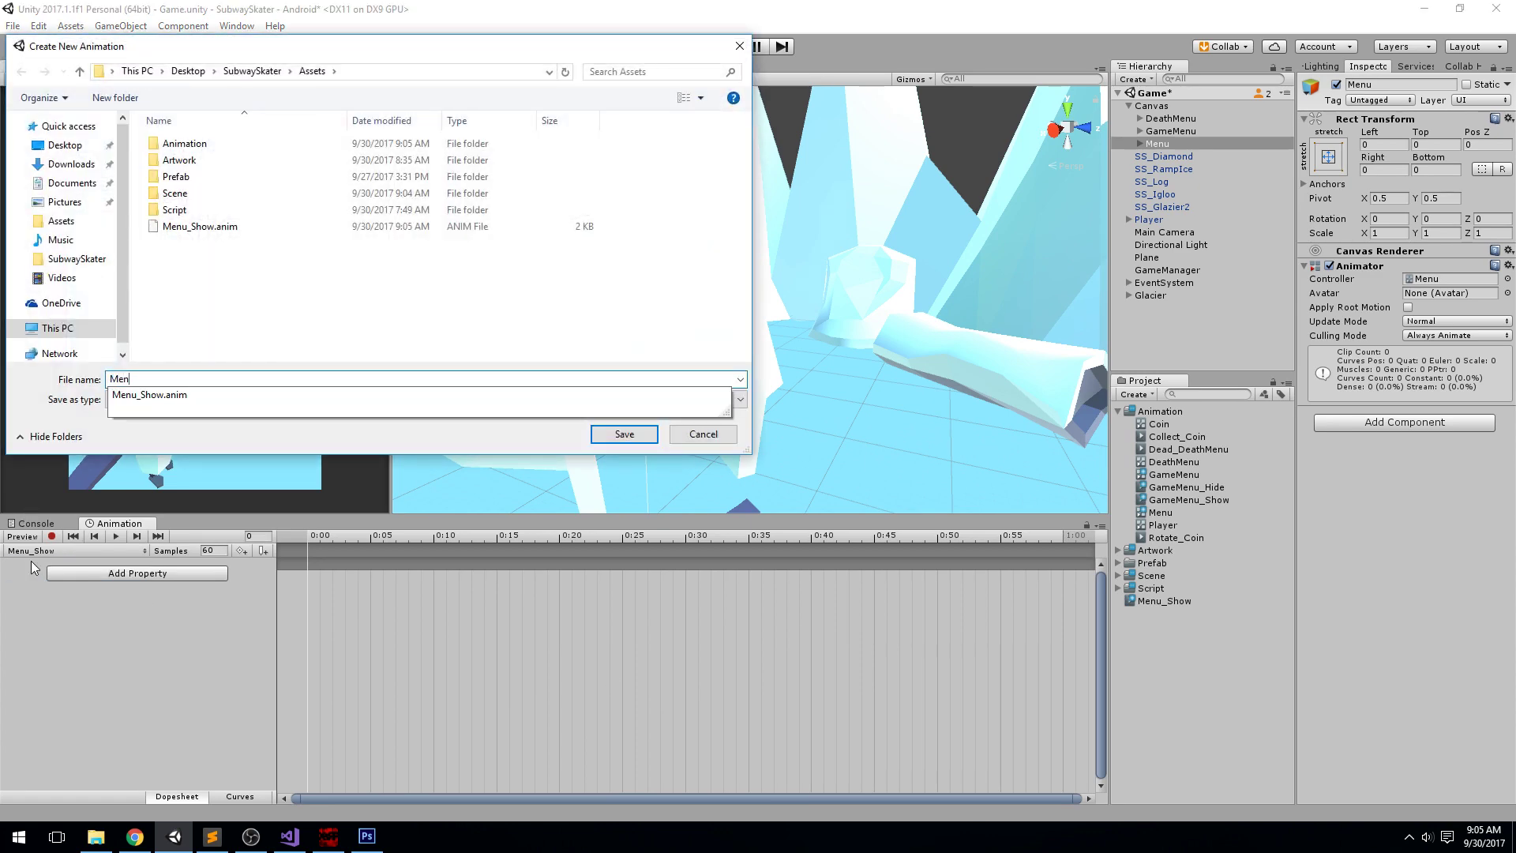
text(ide)
key(Return)
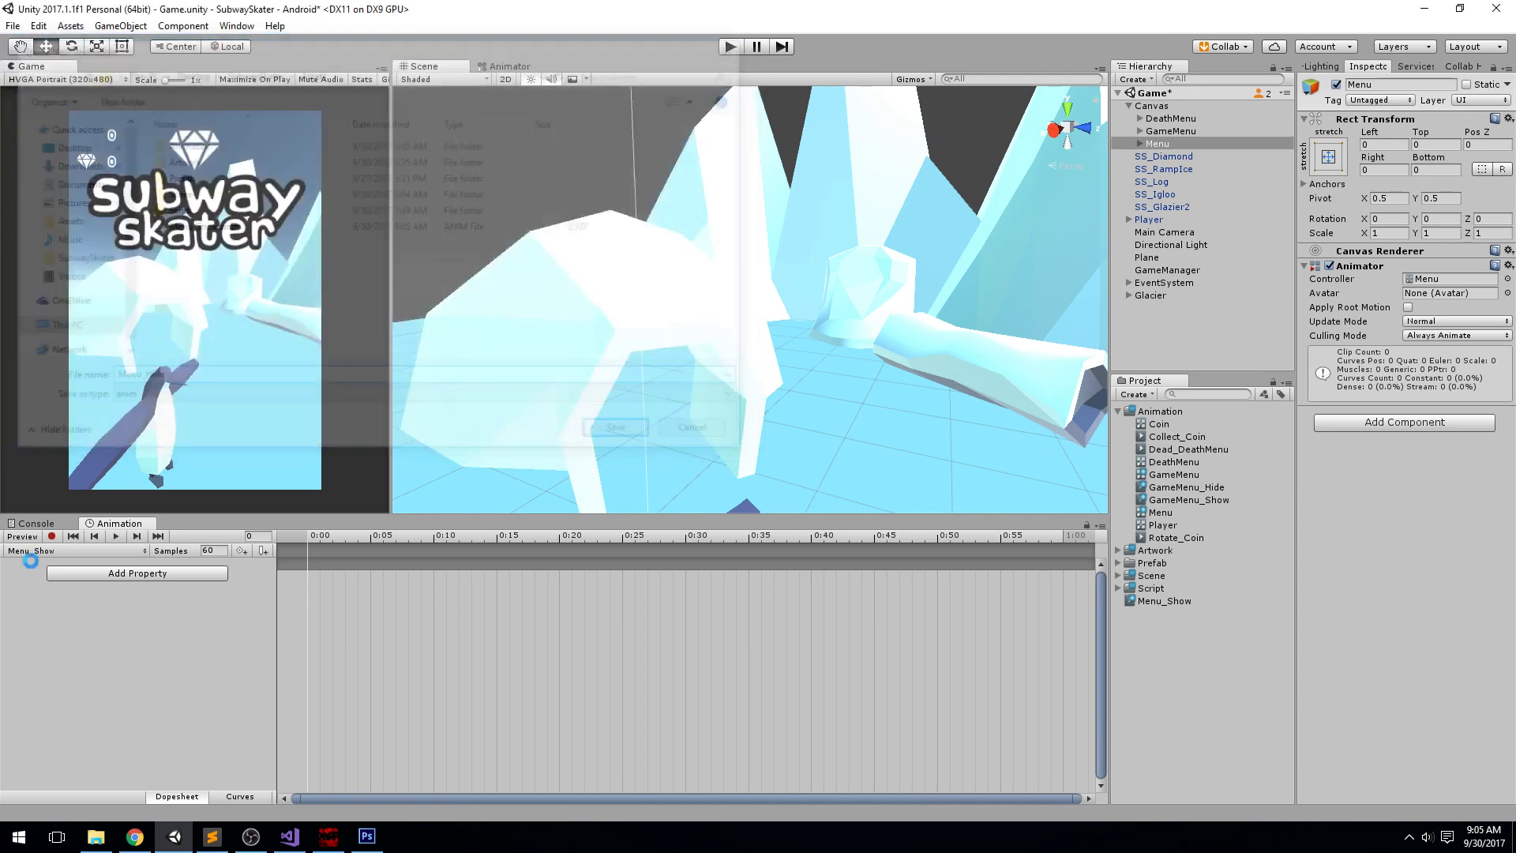
Step: Save the scene and frame the Menu object in the Scene view, with Menu_Show as the active clip
click(67, 550)
click(47, 582)
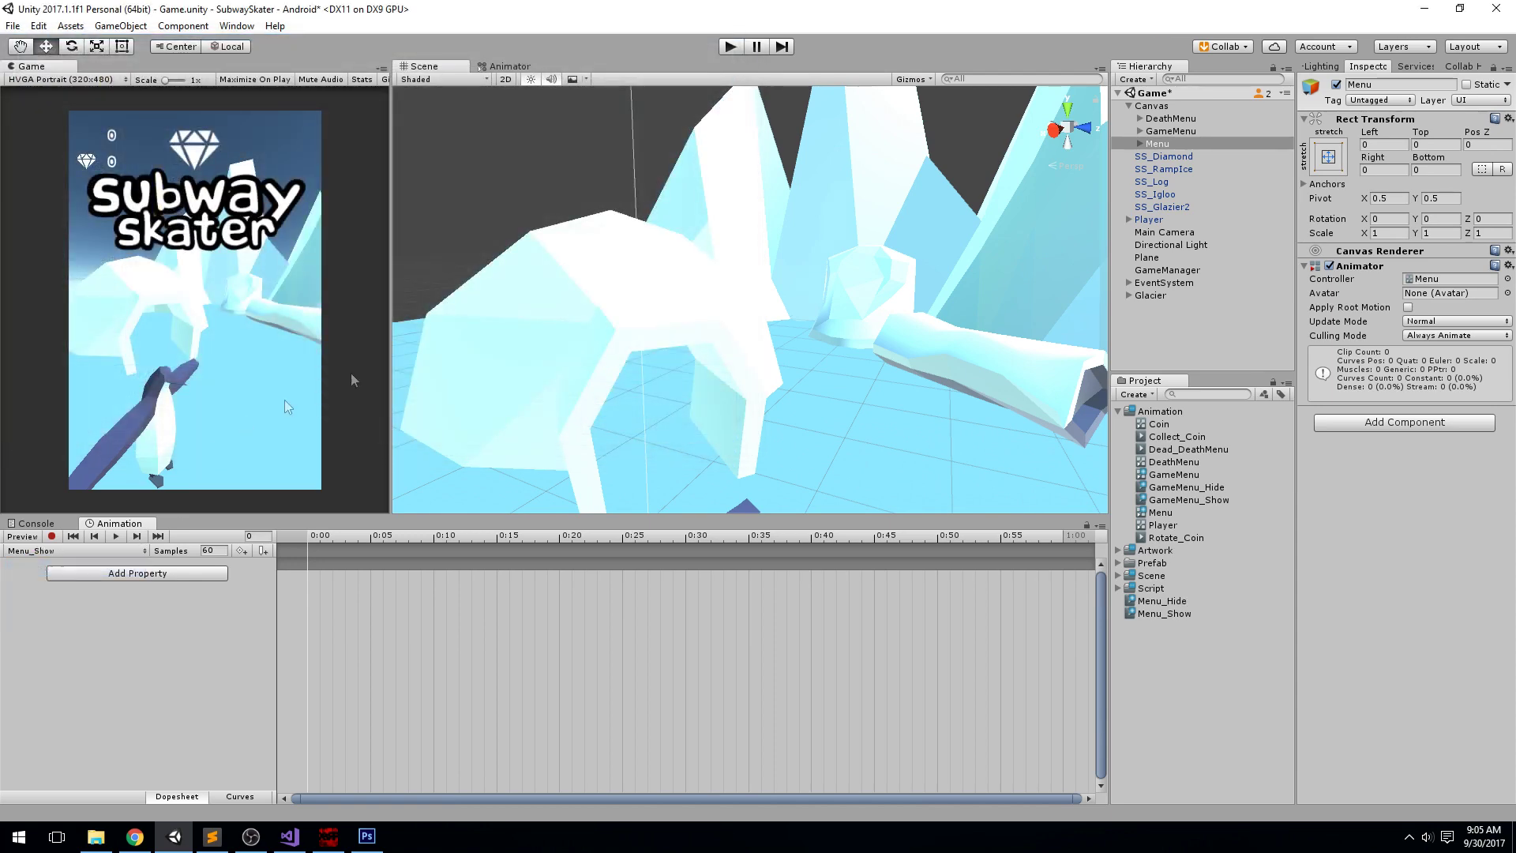
click(1162, 145)
middle_drag(826, 281, 796, 294)
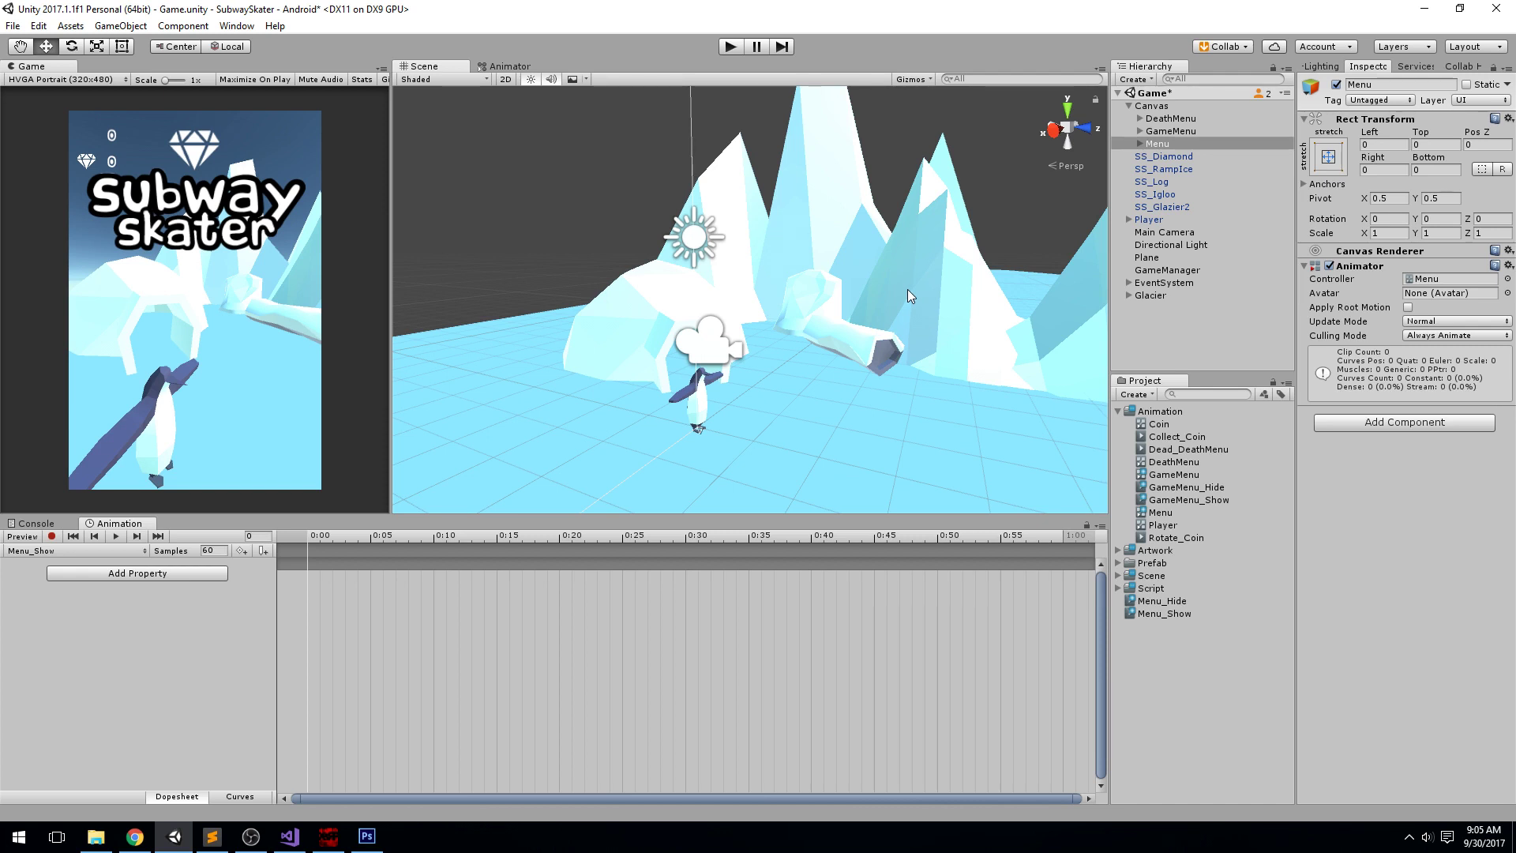
double_click(1167, 144)
key(ctrl+s)
alt+drag(665, 375, 892, 313)
mouse_move(892, 319)
right_down()
mouse_move(912, 363)
mouse_move(780, 314)
mouse_move(835, 316)
mouse_move(883, 365)
mouse_move(865, 294)
mouse_move(903, 307)
right_up()
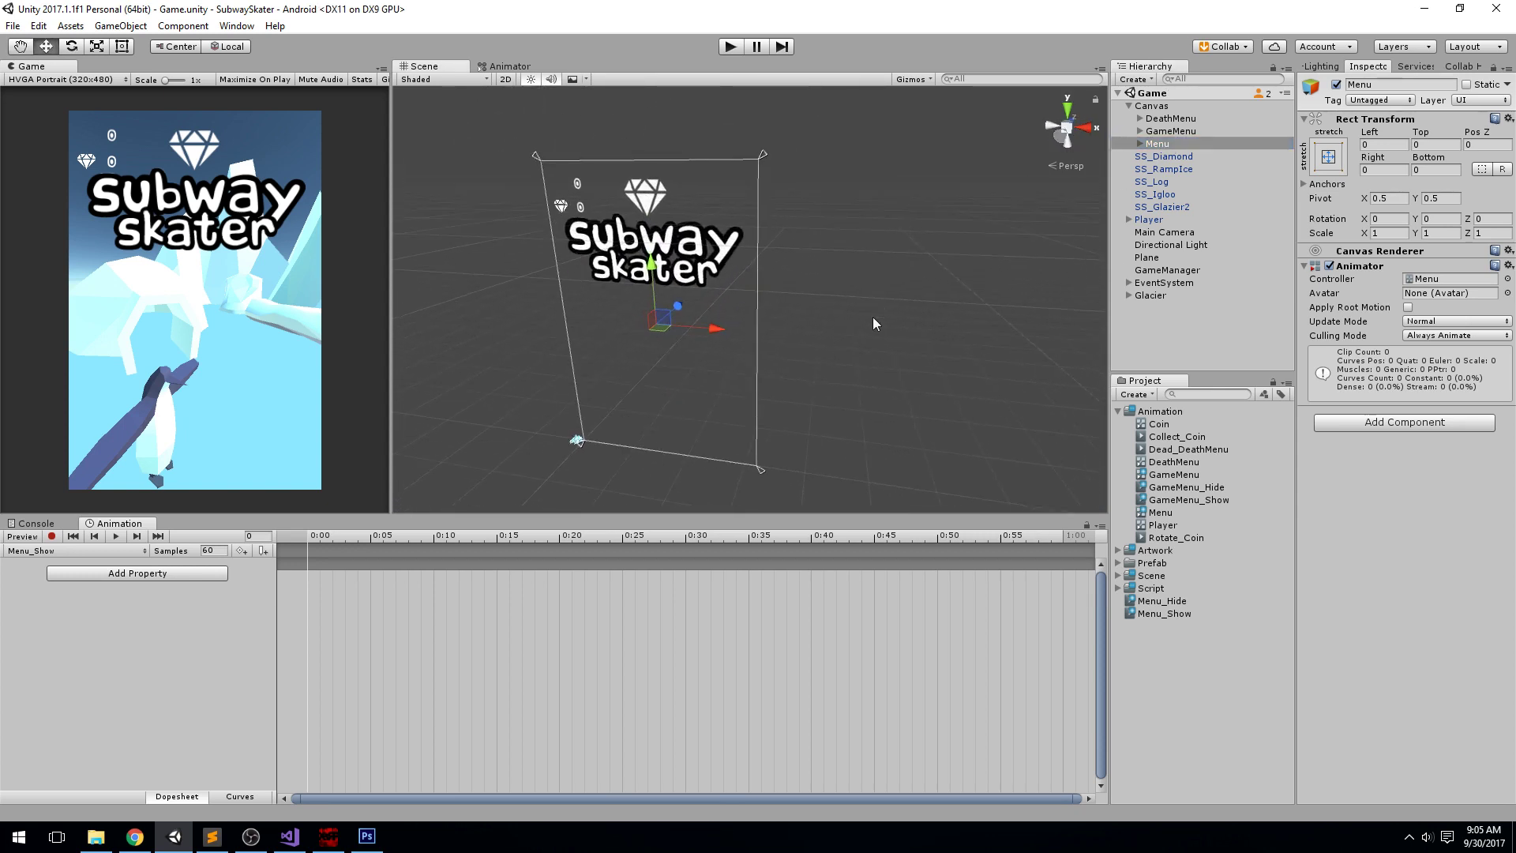
Step: Record a keyframe at 0:00 in Menu_Show with the Menu object's Top and Bottom both set to 0
click(51, 537)
drag(650, 274, 660, 308)
key(ctrl+z)
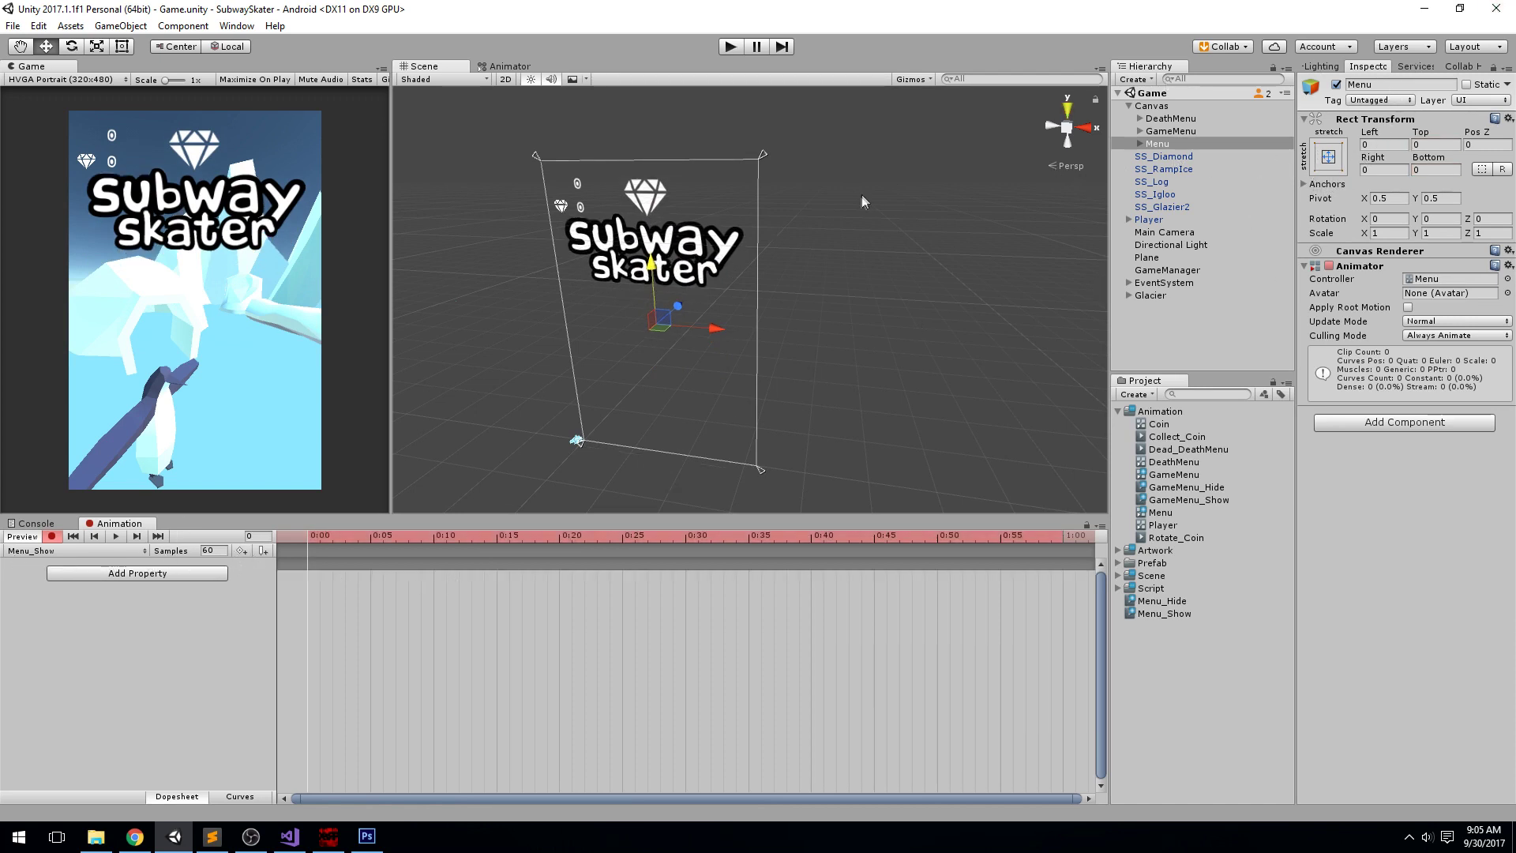
drag(647, 278, 653, 290)
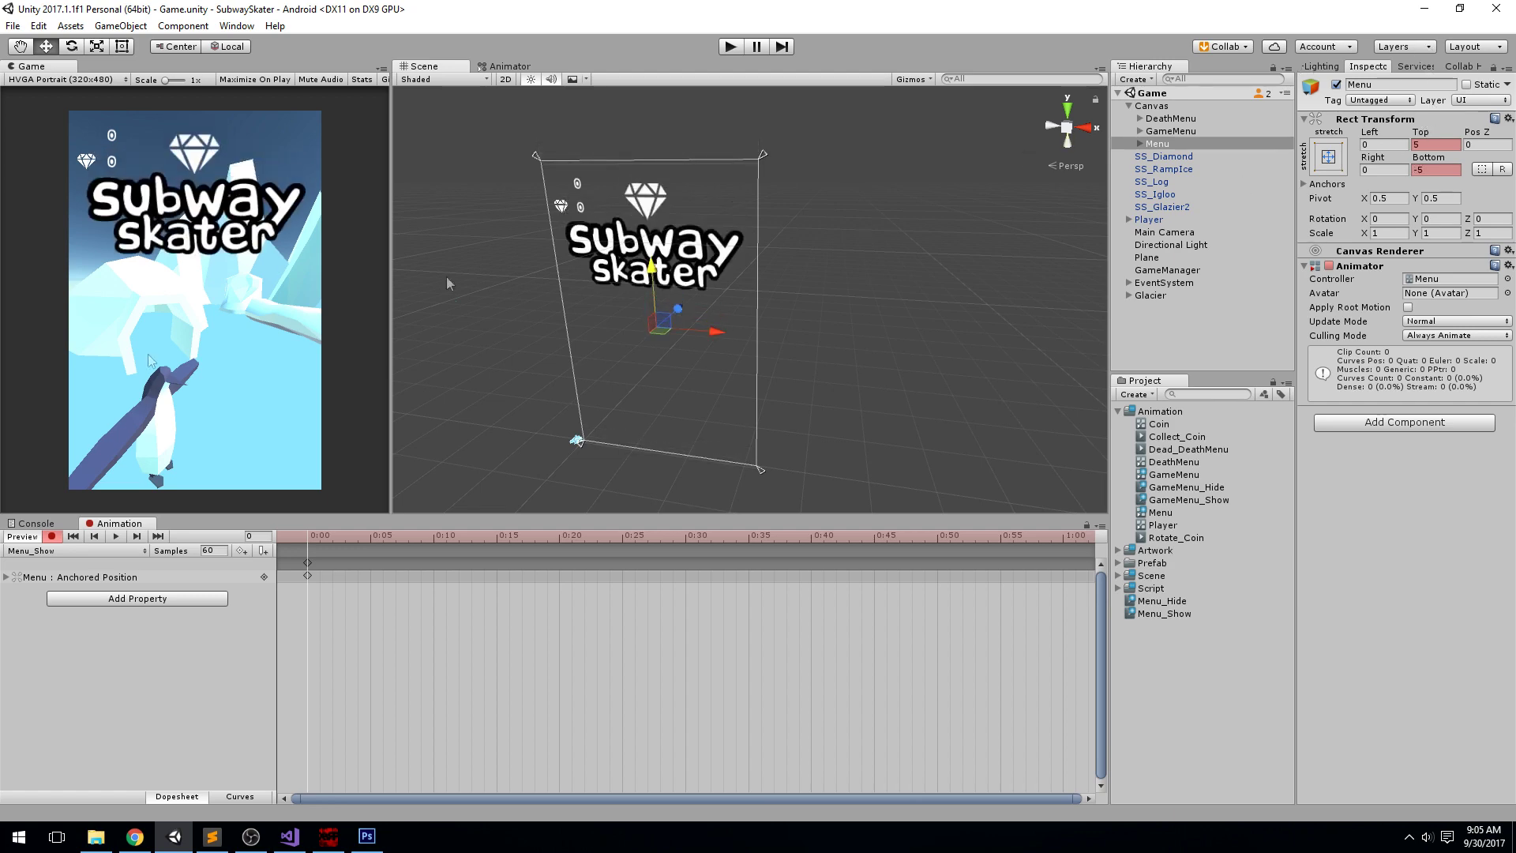
click(1430, 146)
text(0)
key(Tab)
key(Tab)
key(Tab)
text(0)
click(321, 538)
click(309, 538)
Step: Switch to the Menu_Hide clip and start keyframe recording
click(139, 551)
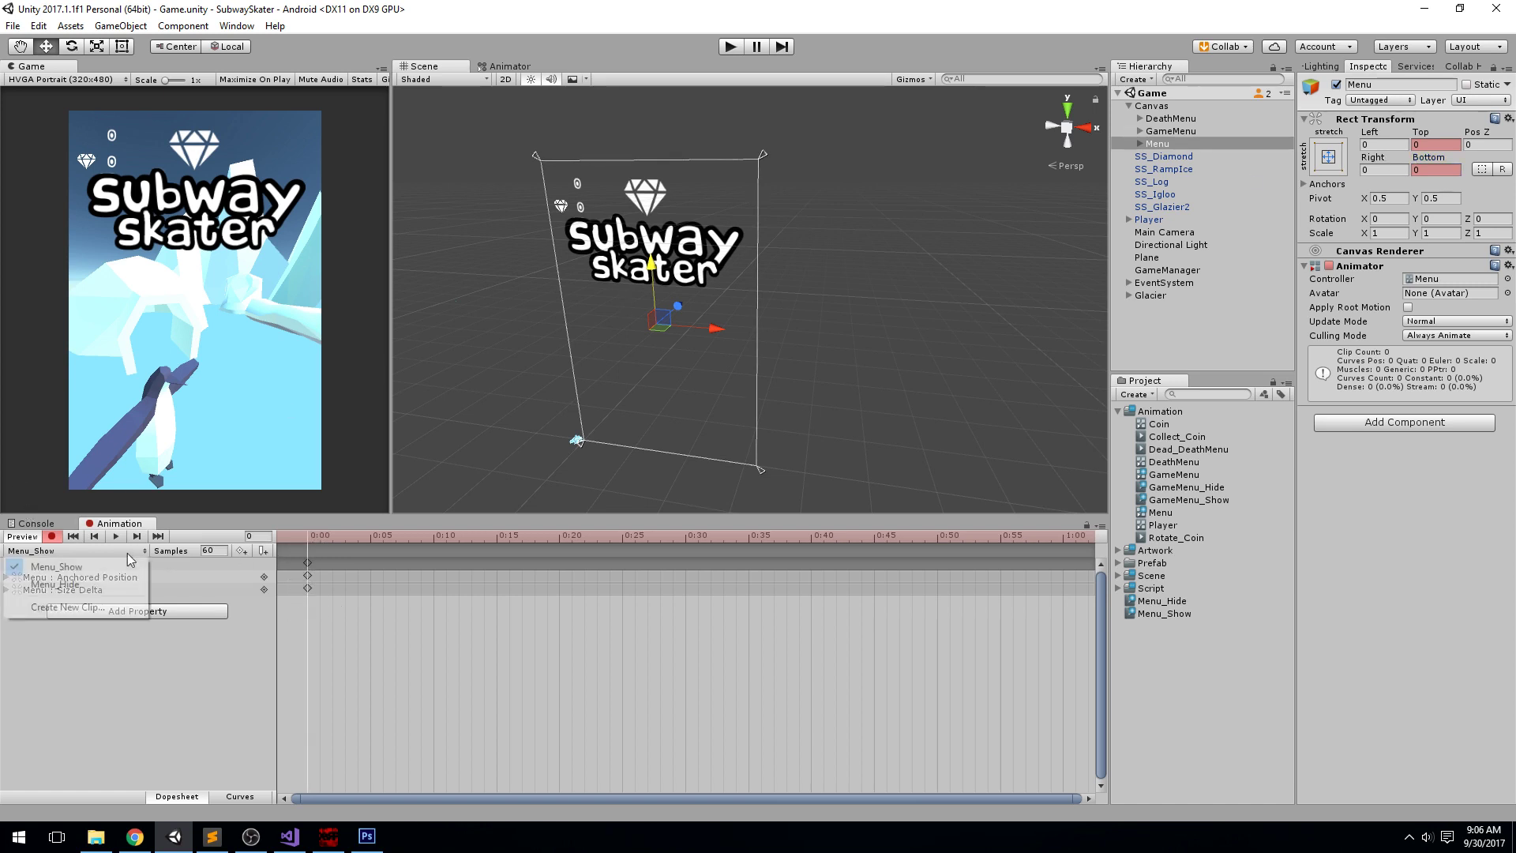
click(123, 585)
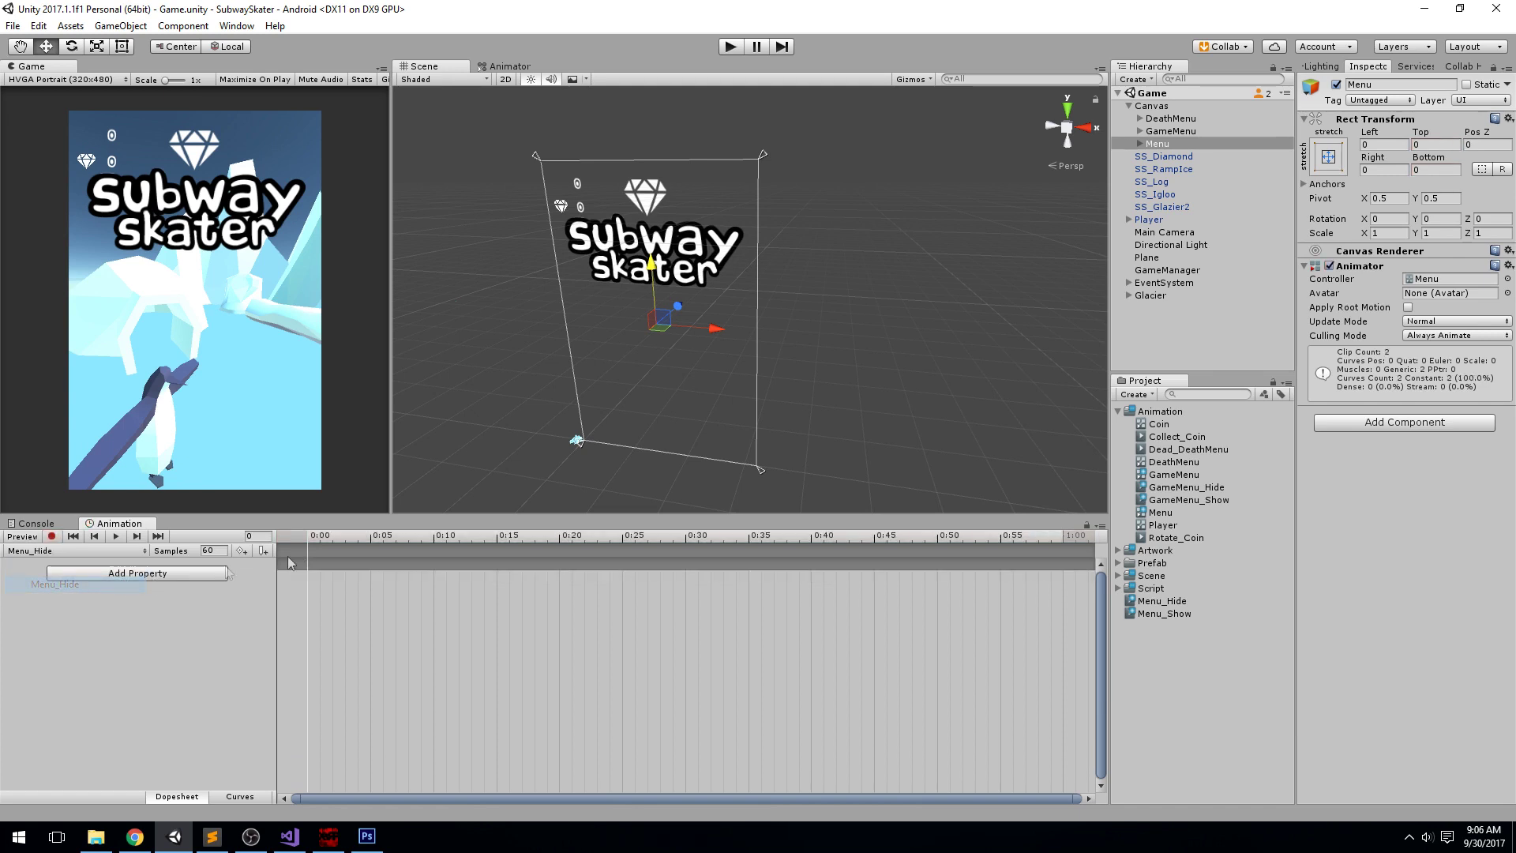
click(51, 536)
drag(651, 267, 627, 29)
key(f)
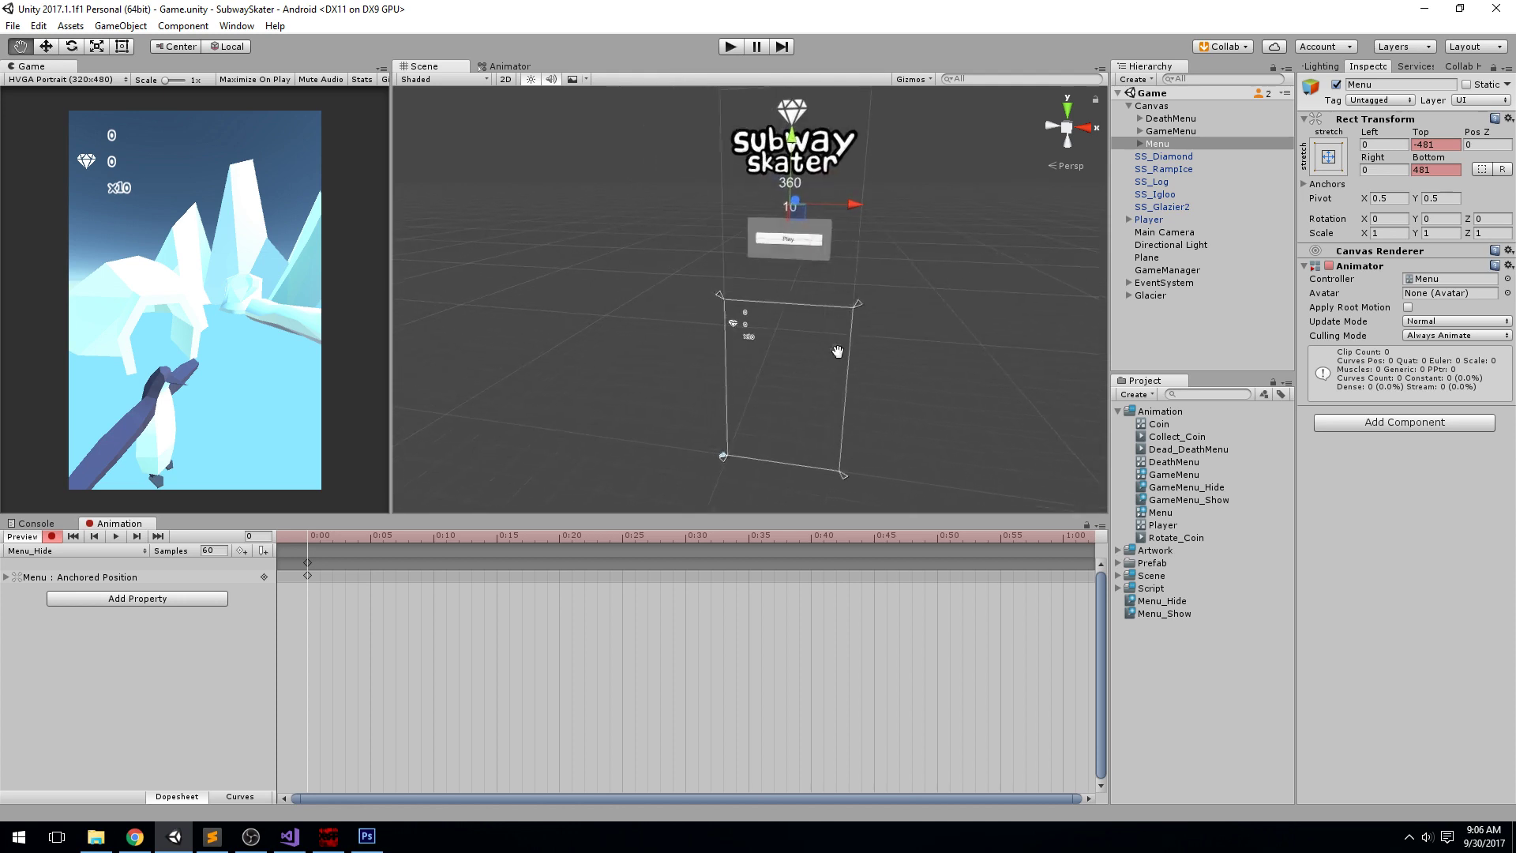
key(ctrl+z)
drag(801, 360, 785, 187)
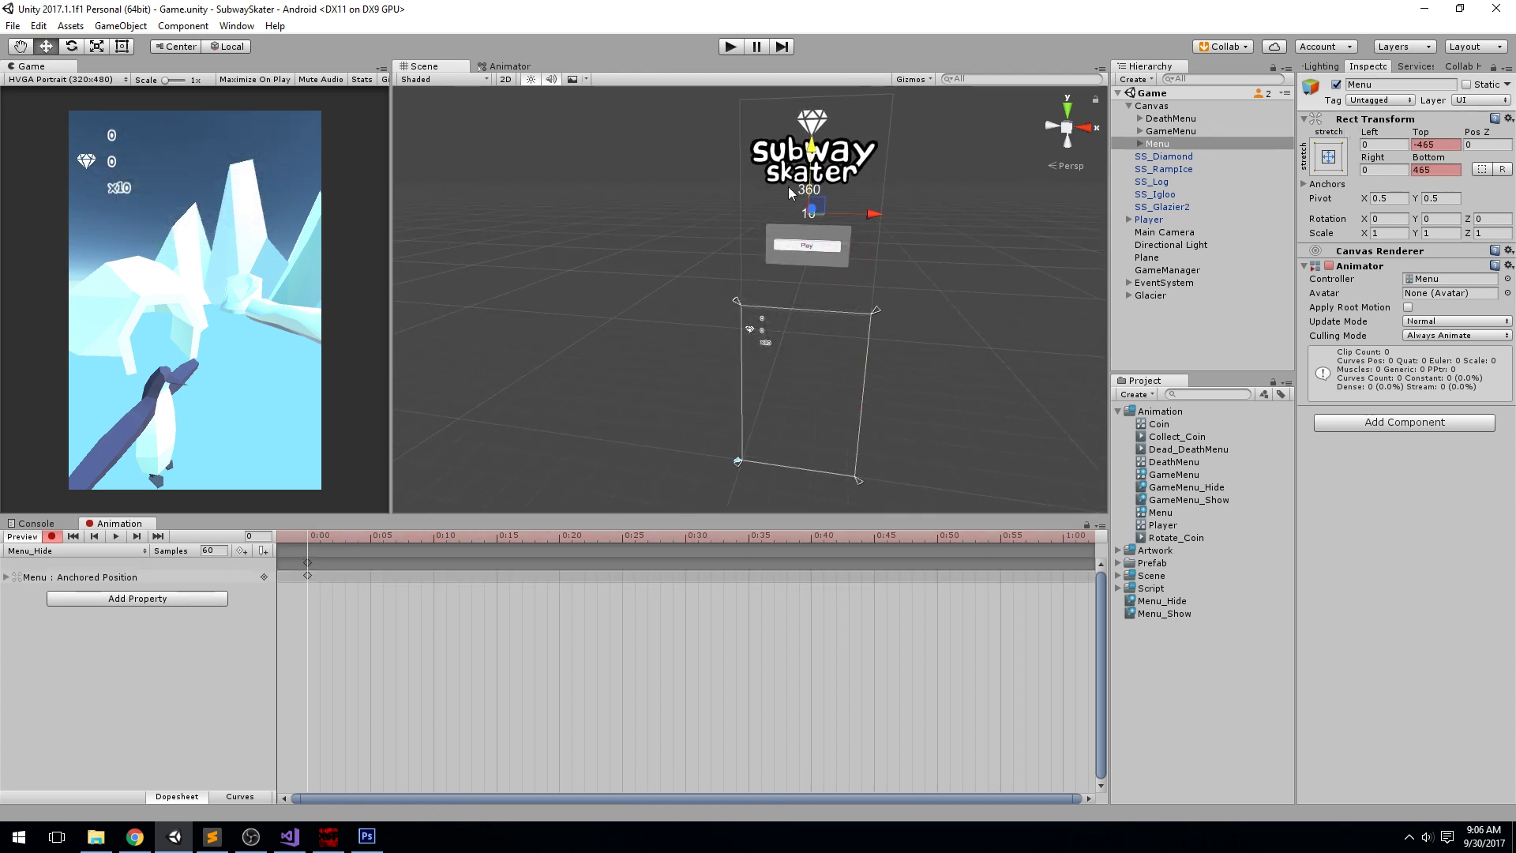
key(ctrl+z)
key(w)
drag(781, 183, 815, 371)
key(ctrl+z)
key(ctrl+z)
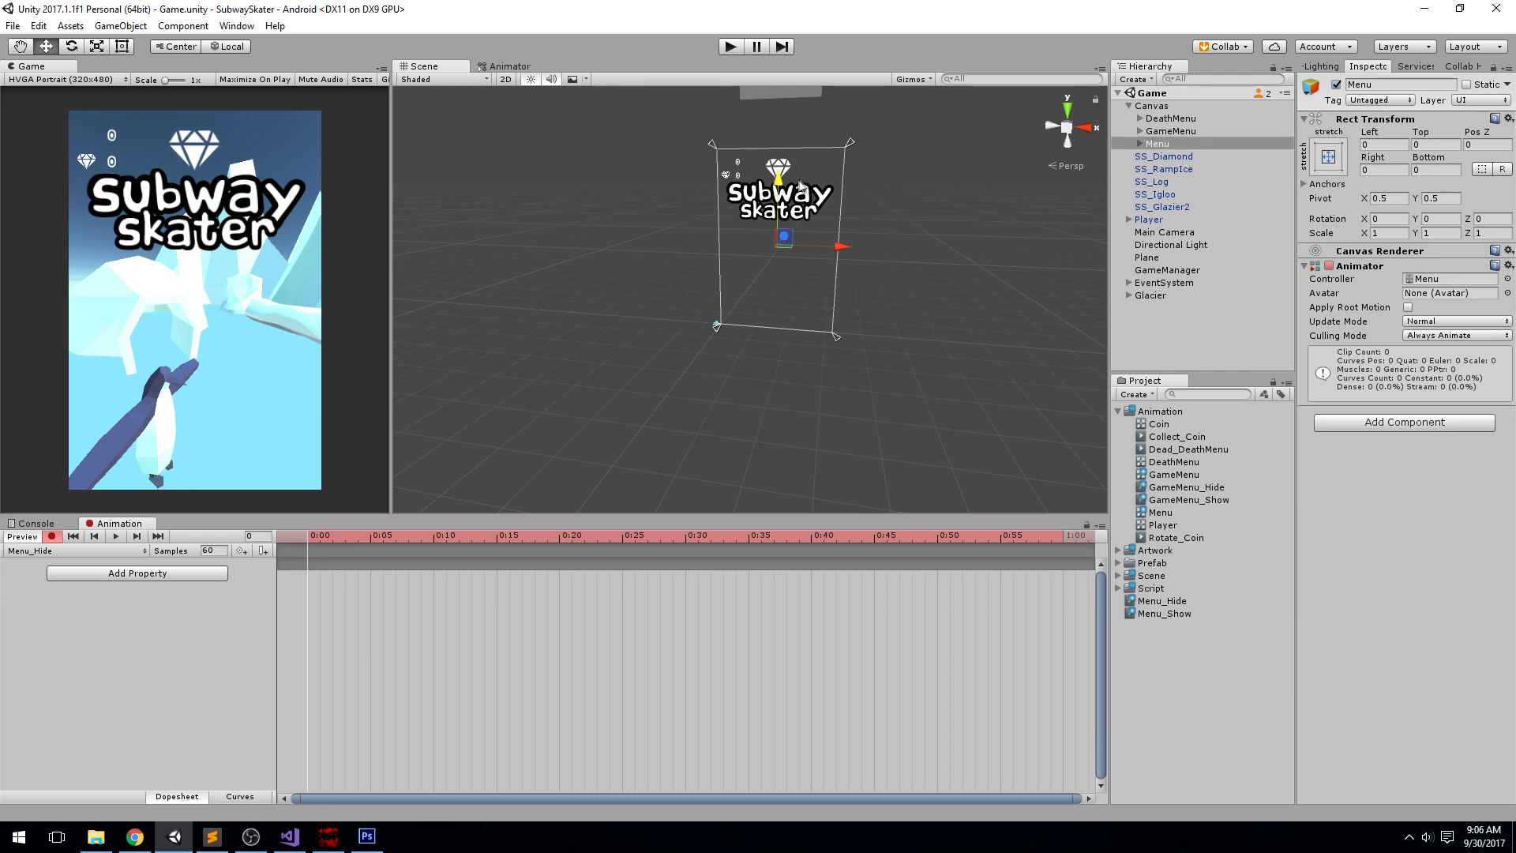
Step: Record Menu below the canvas at 0:00 in Menu_Hide with Top 480 and Bottom -480, and stop recording
drag(777, 186, 773, 365)
click(1431, 144)
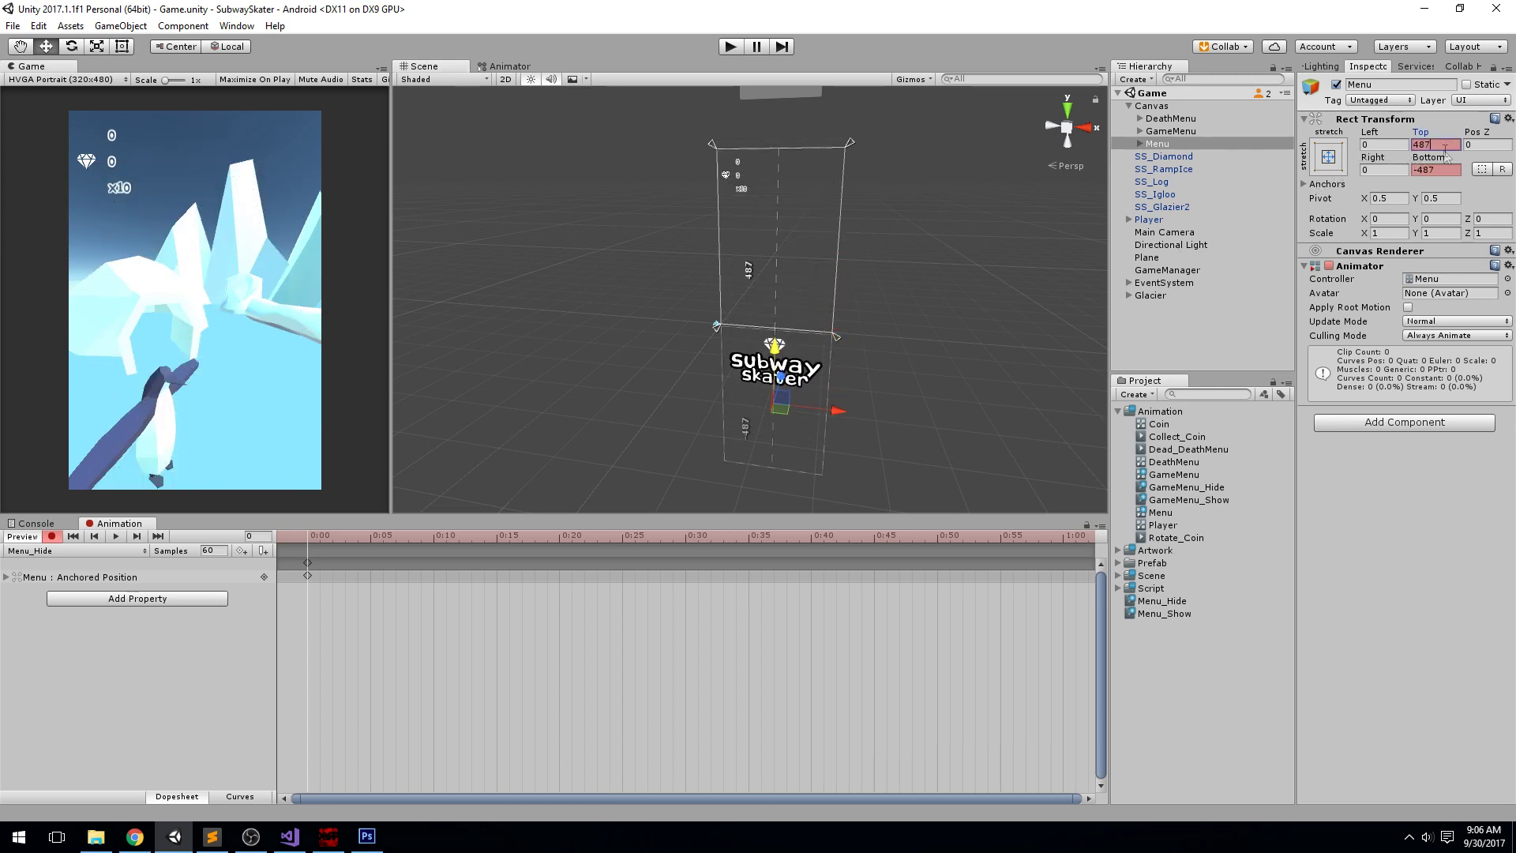
text(4840)
text(480)
key(Tab)
key(Tab)
key(Tab)
text(480)
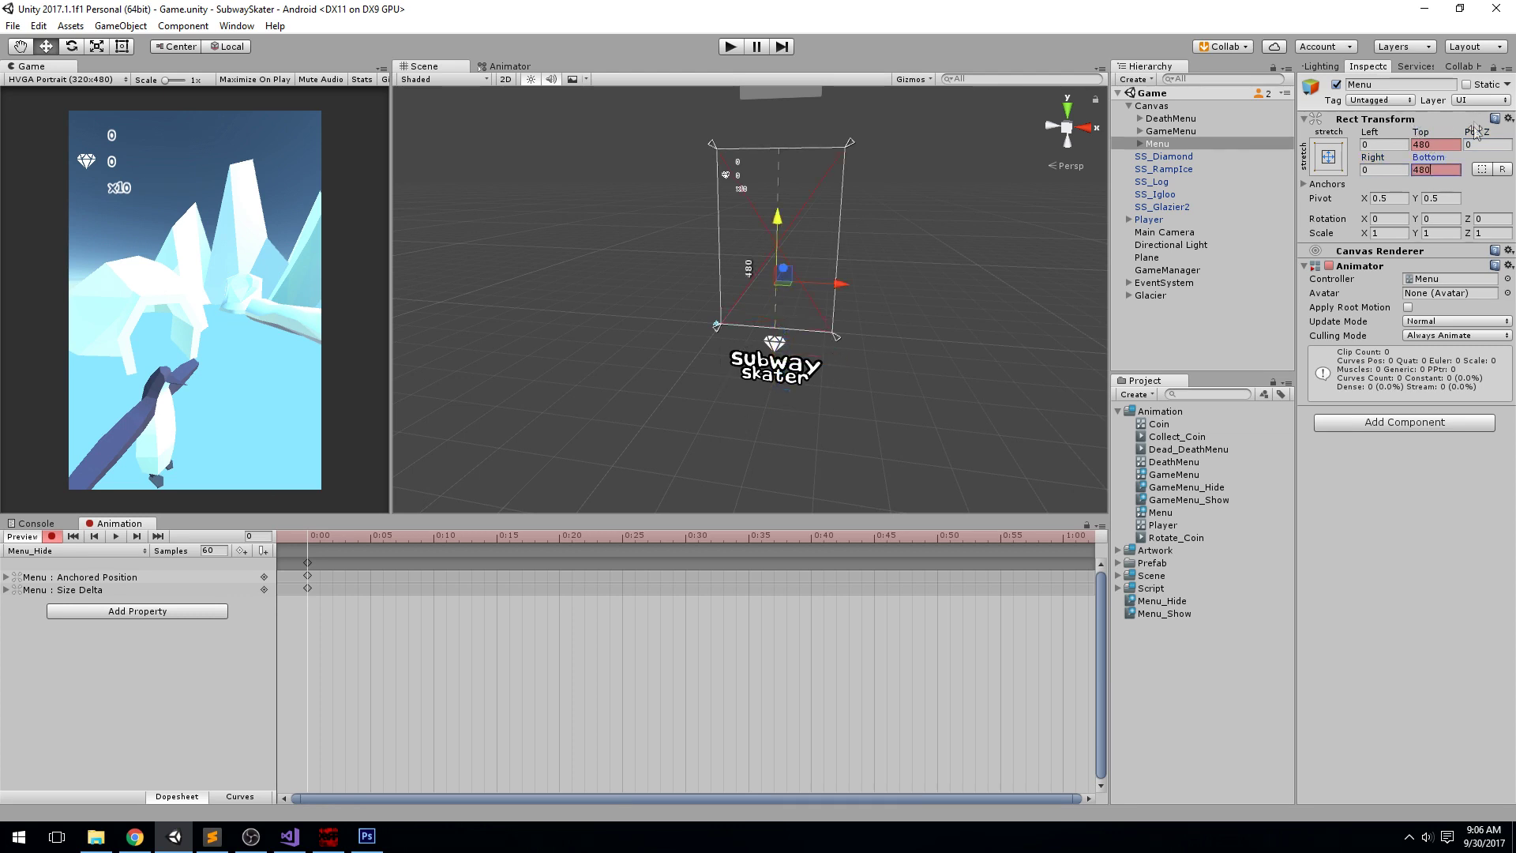
key(ctrl+z)
key(BackSpace)
text(0)
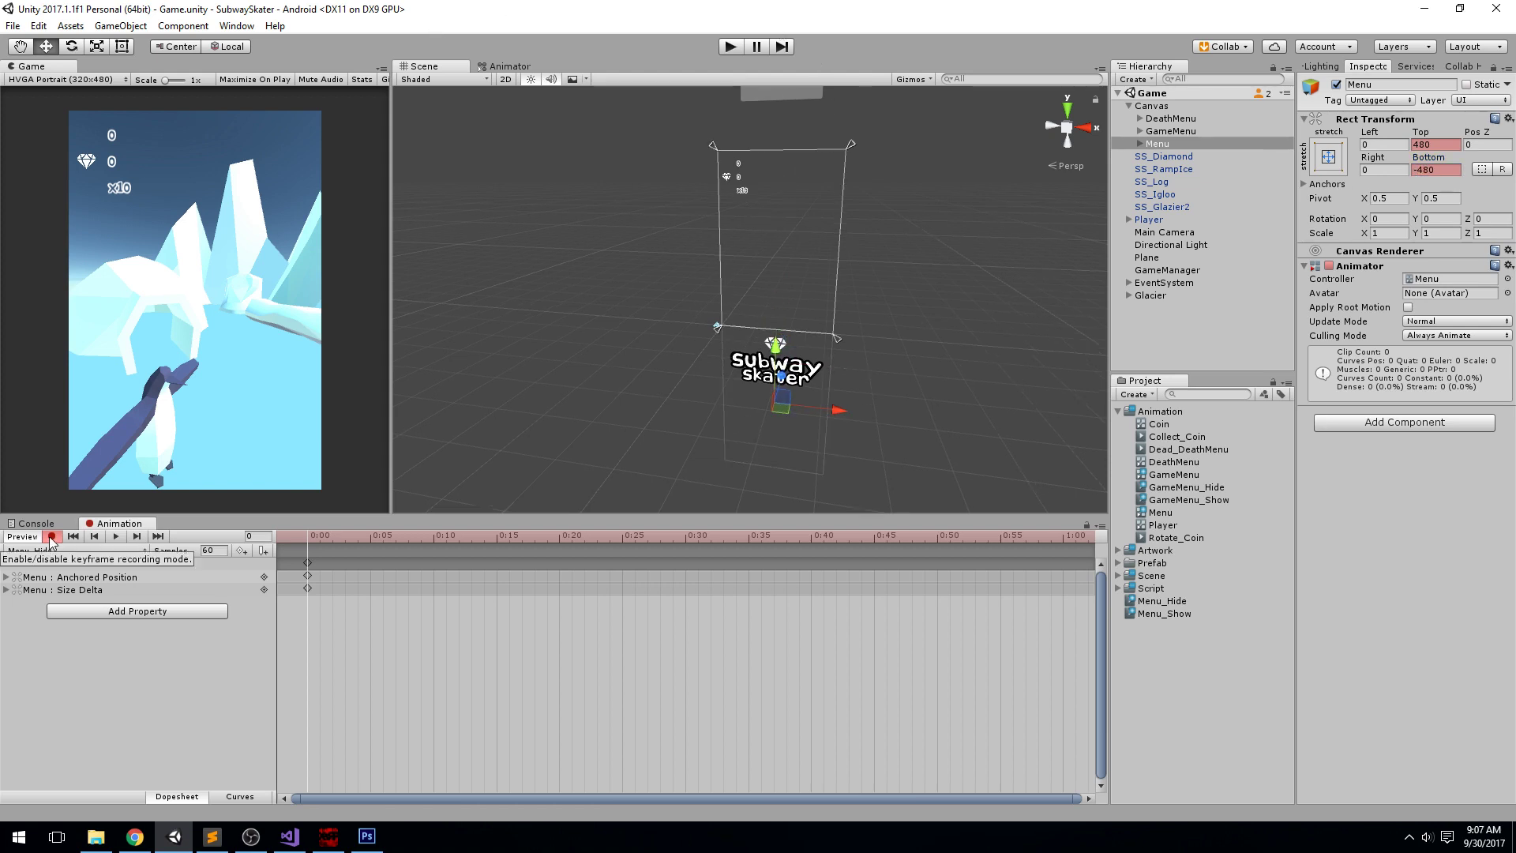
click(51, 536)
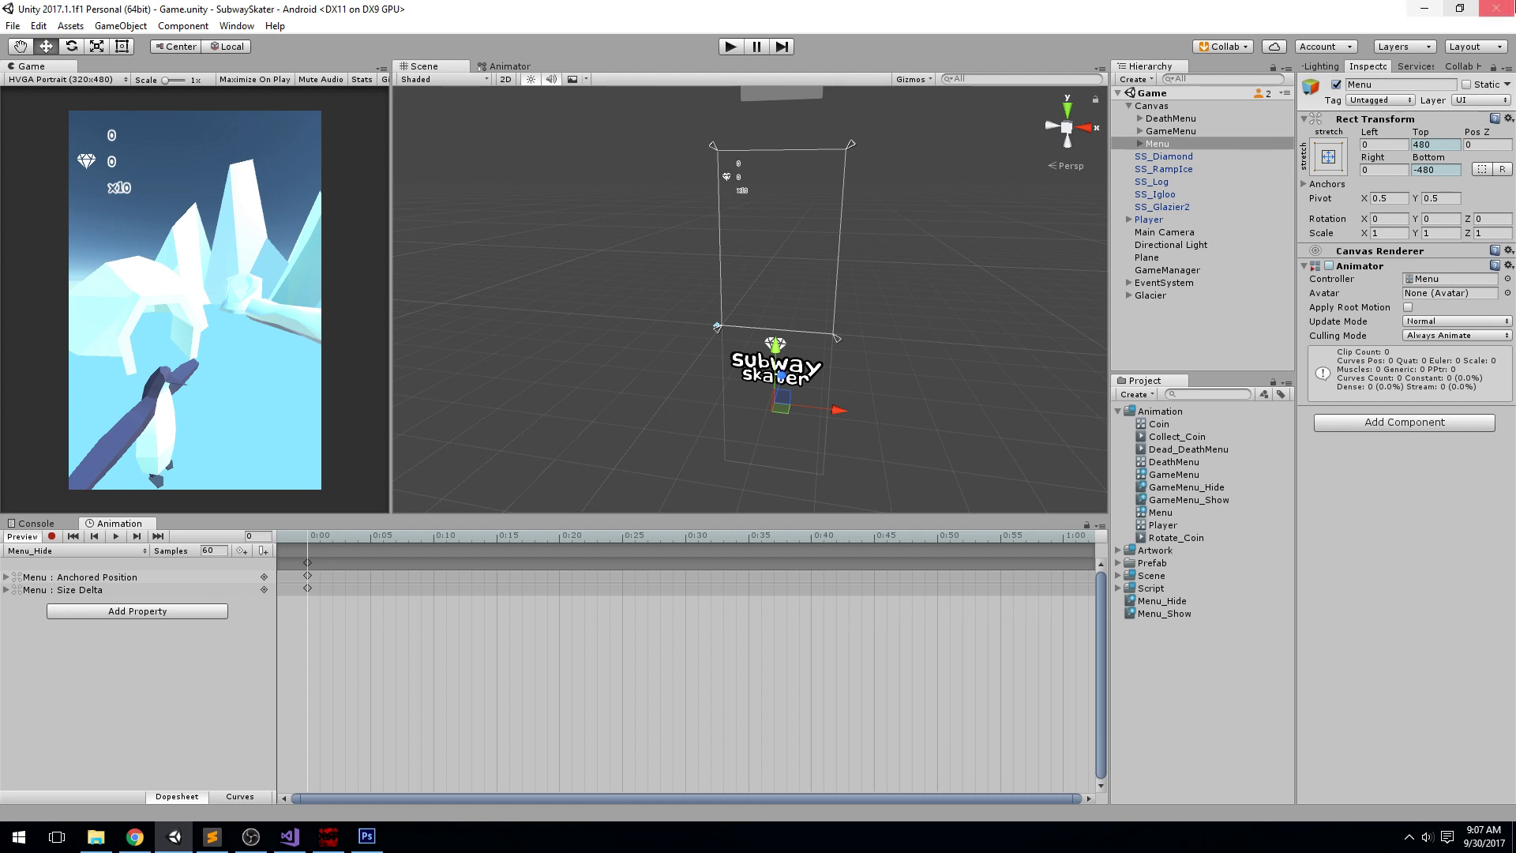
Step: Open the Menu controller's state graph and arrange Menu_Hide above Menu_Show, with Any State beside them
double_click(1437, 282)
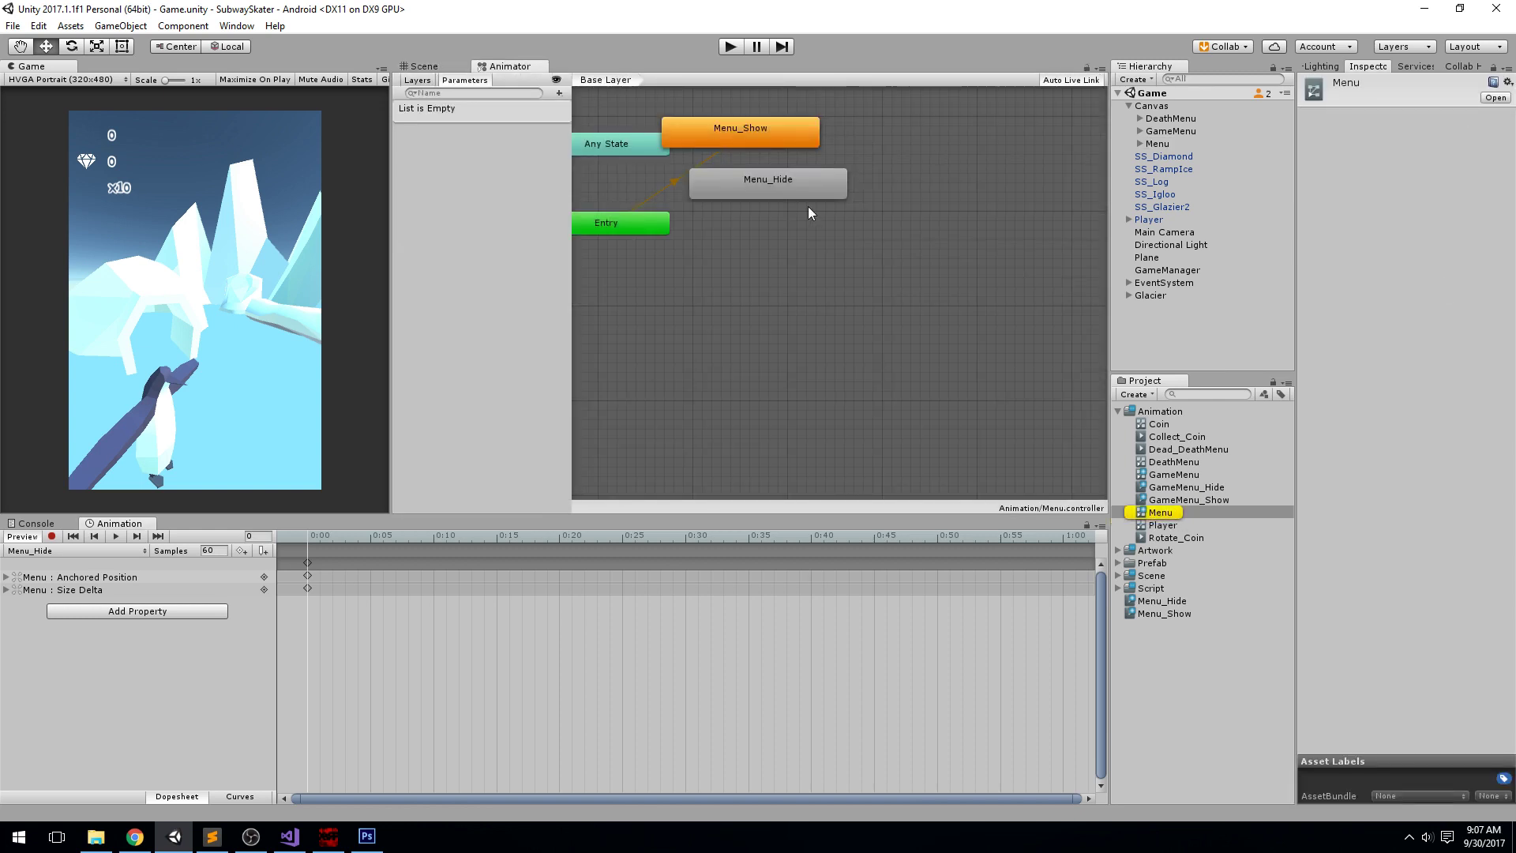
drag(861, 148, 916, 276)
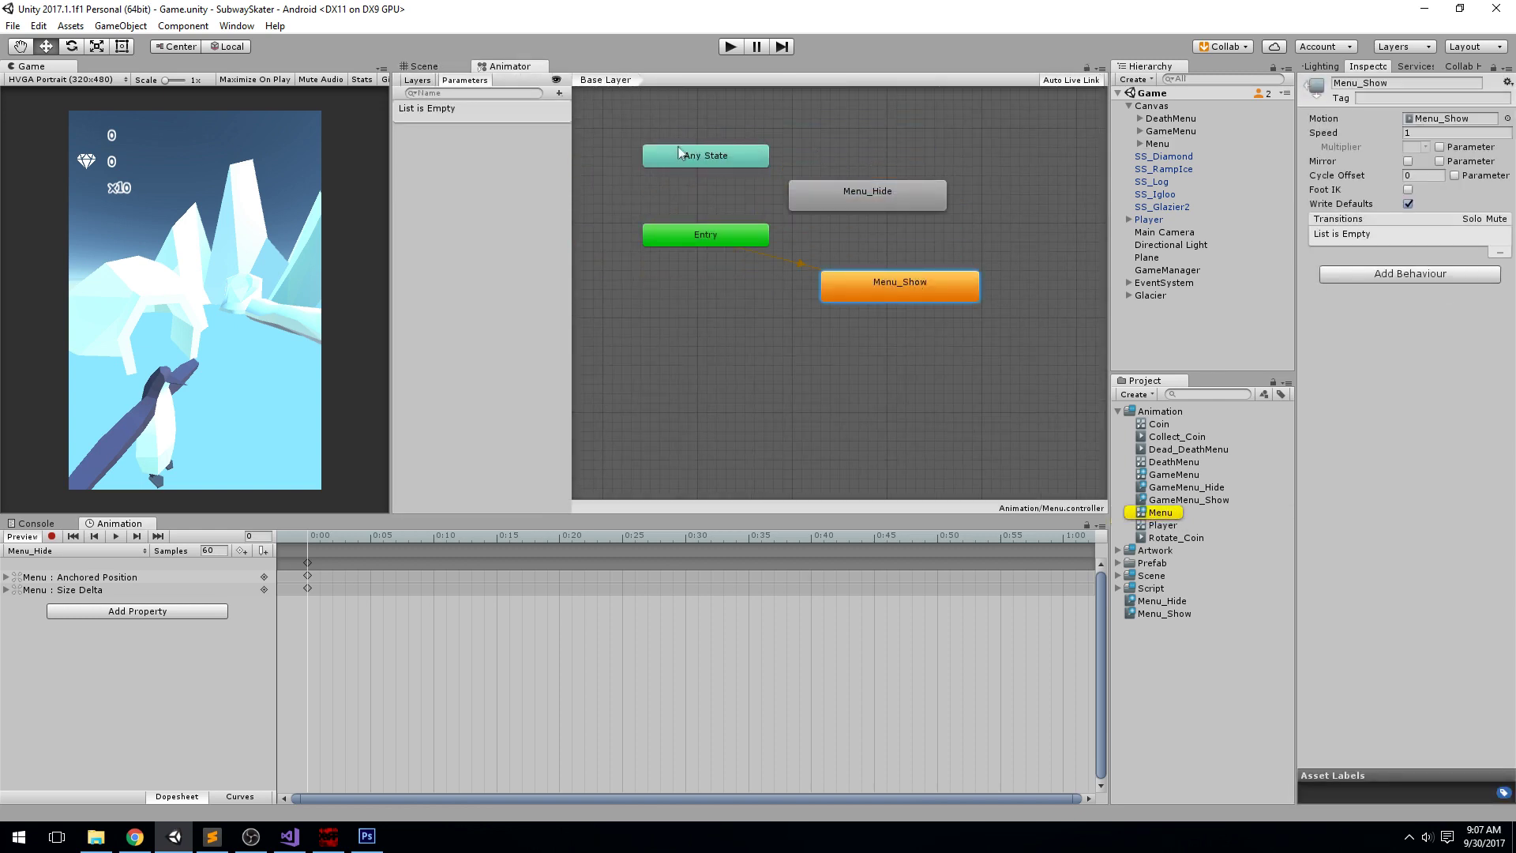
drag(684, 152, 1028, 228)
drag(882, 303, 853, 321)
drag(867, 192, 880, 187)
click(588, 116)
Step: Add two trigger parameters named Show and Hide to the Menu controller
click(559, 92)
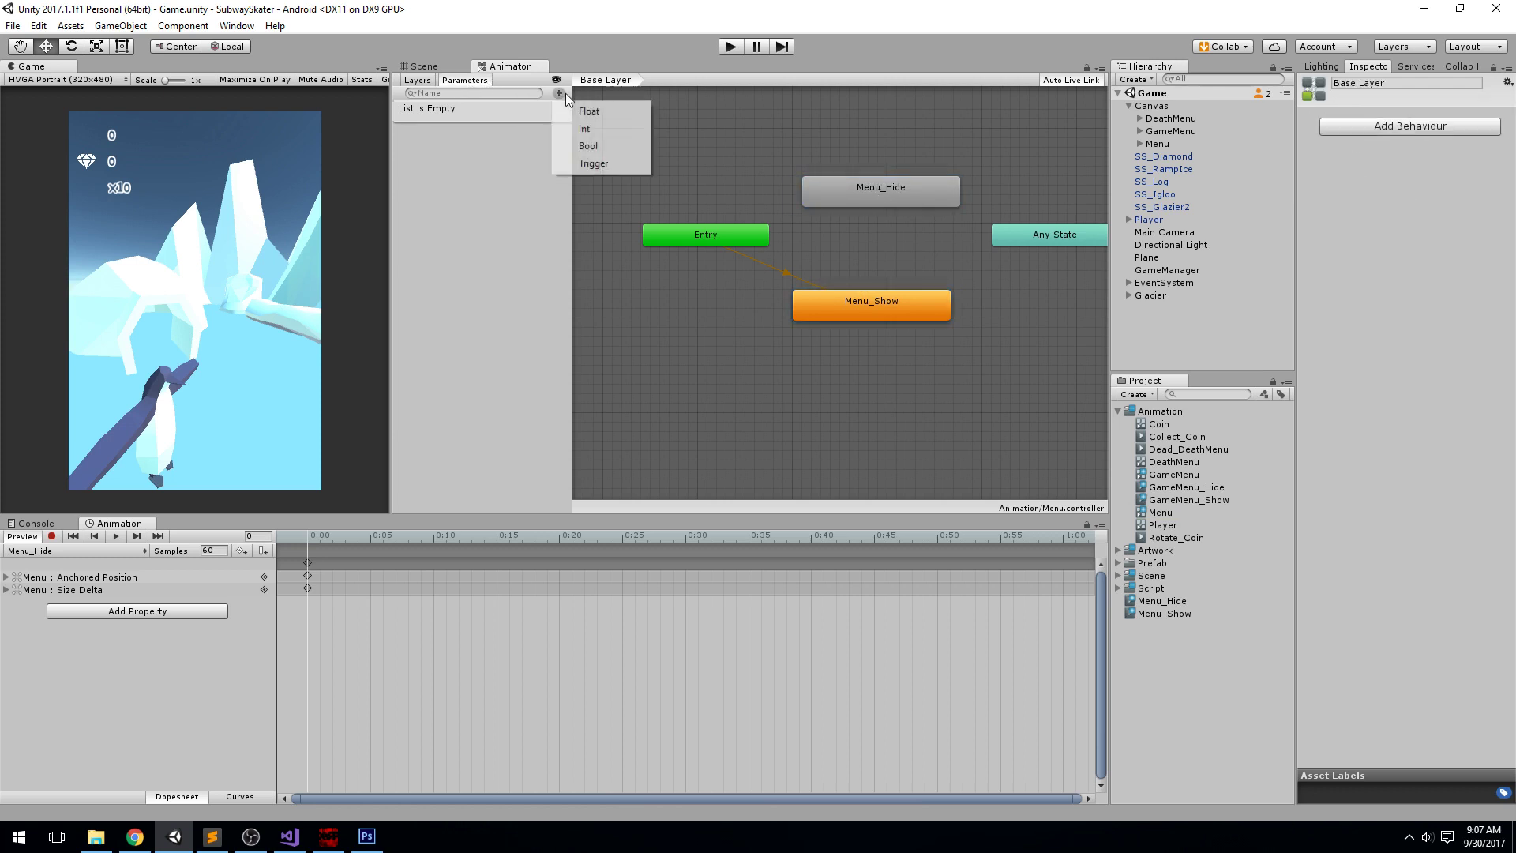
click(600, 163)
text(Show)
key(Return)
click(559, 93)
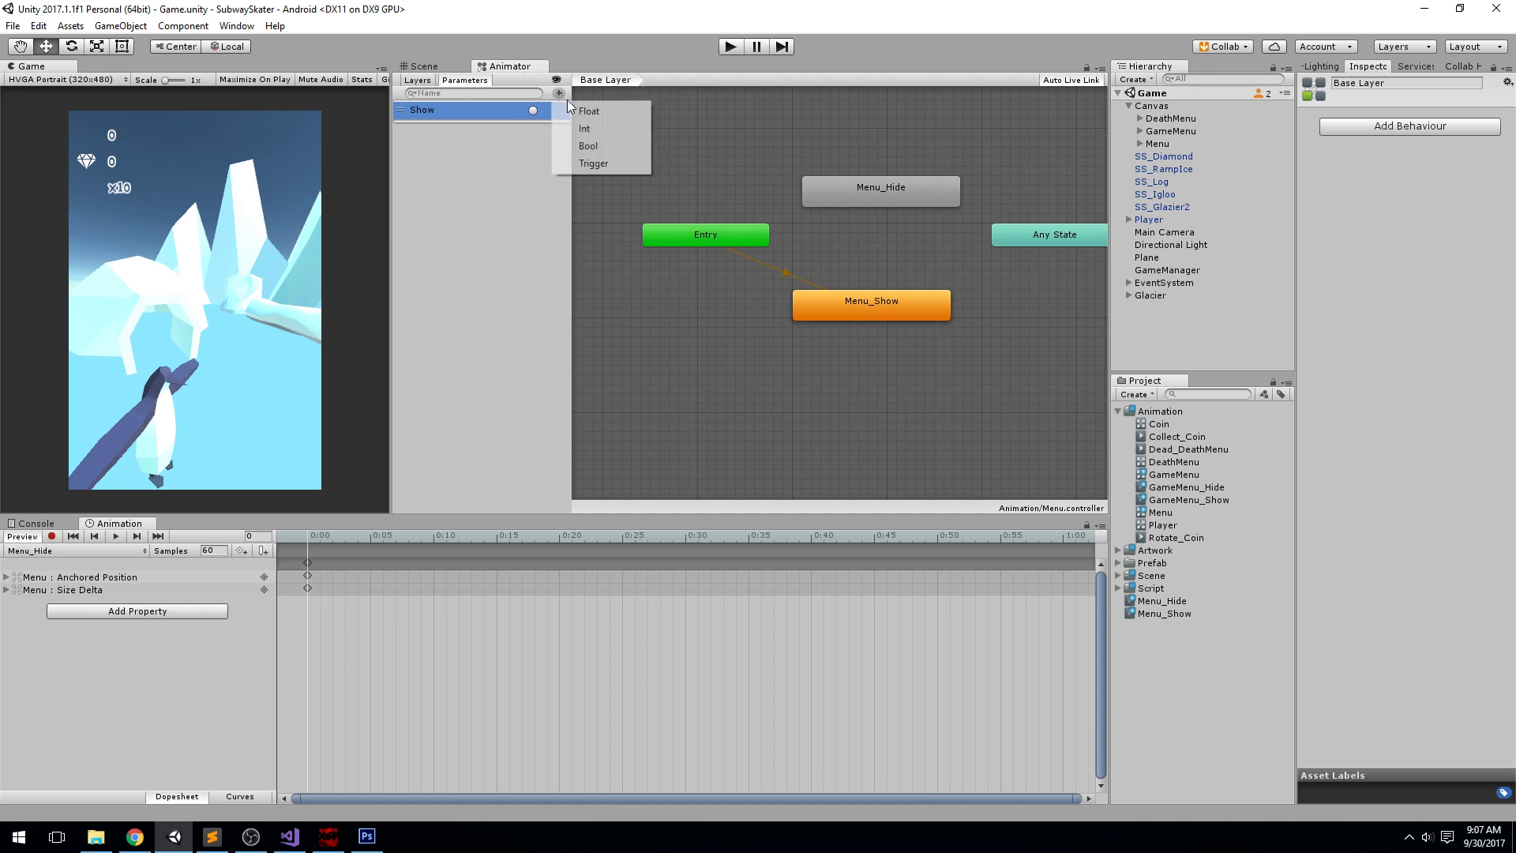
click(620, 162)
text(Hide)
key(Return)
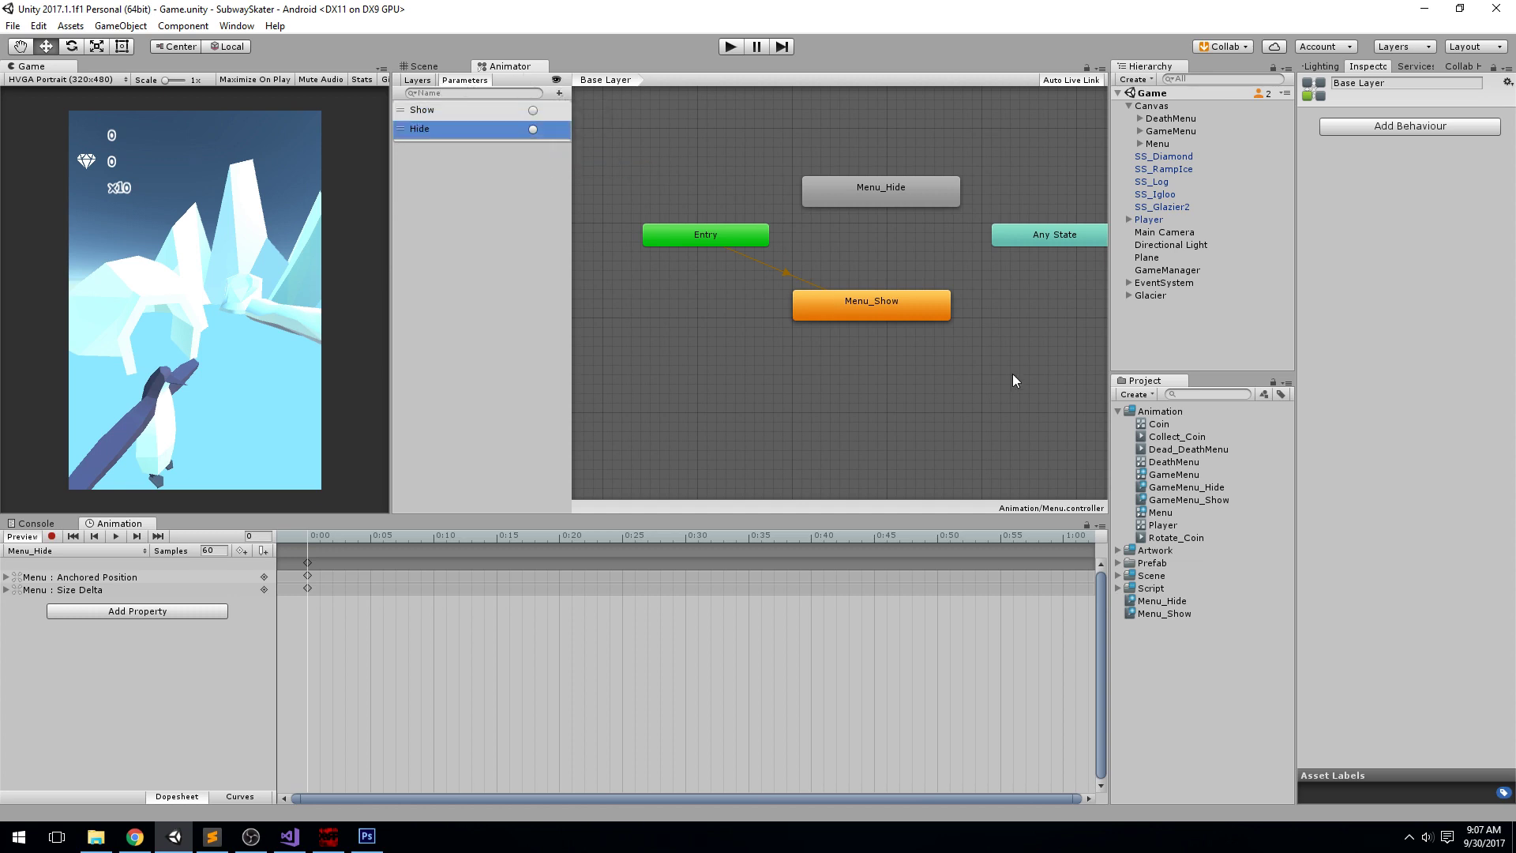
Step: Make transitions from Any State to Menu_Show and to Menu_Hide, and tidy the state layout
click(867, 306)
middle_drag(1004, 289, 891, 282)
right_click(913, 232)
click(973, 235)
click(778, 297)
click(916, 231)
right_click(916, 232)
click(971, 235)
click(813, 194)
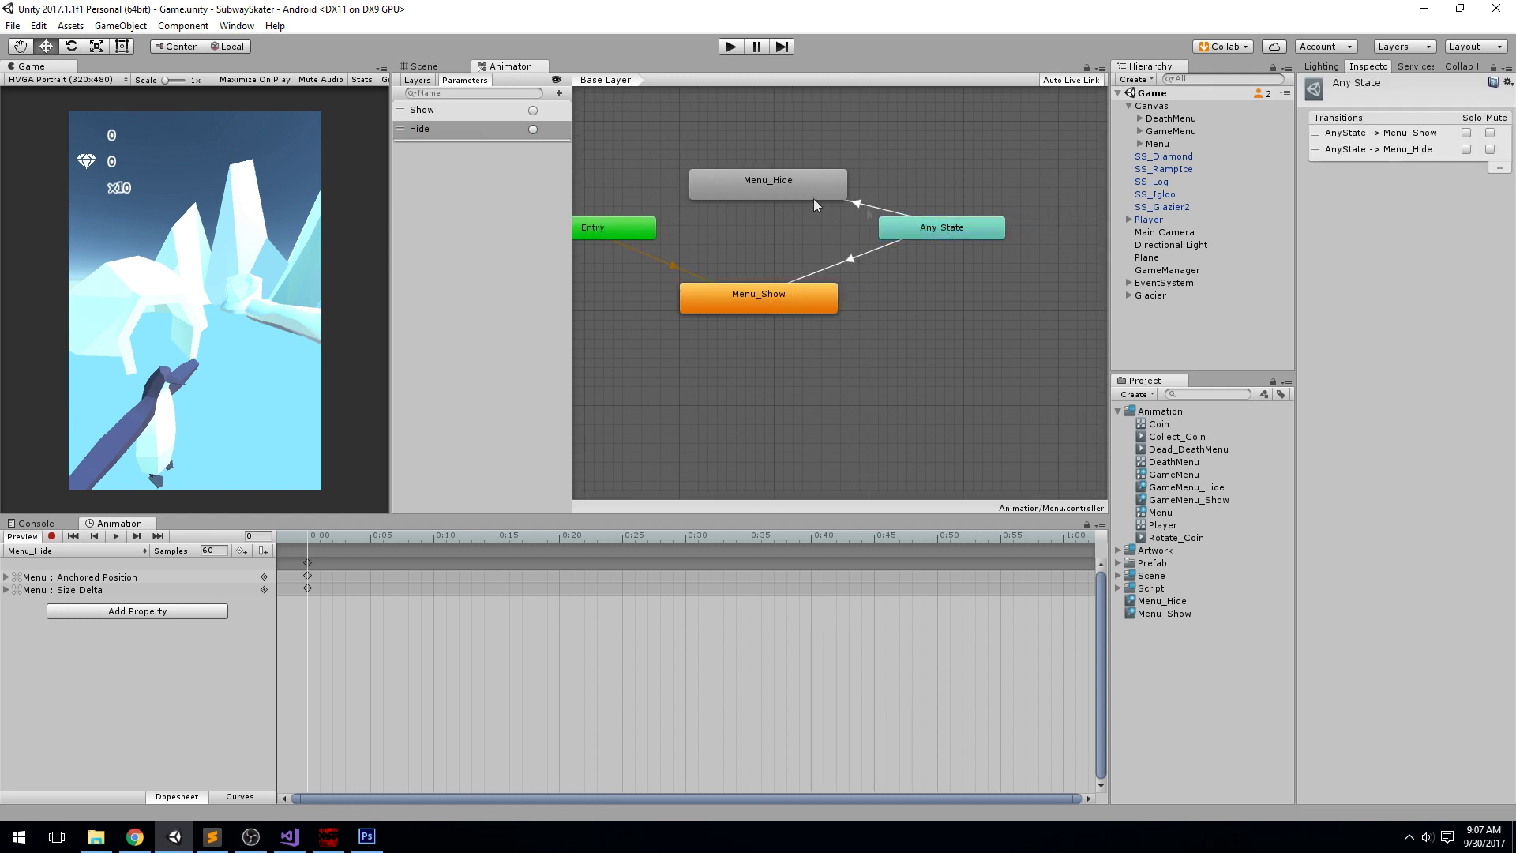
drag(953, 227, 952, 246)
drag(807, 190, 797, 189)
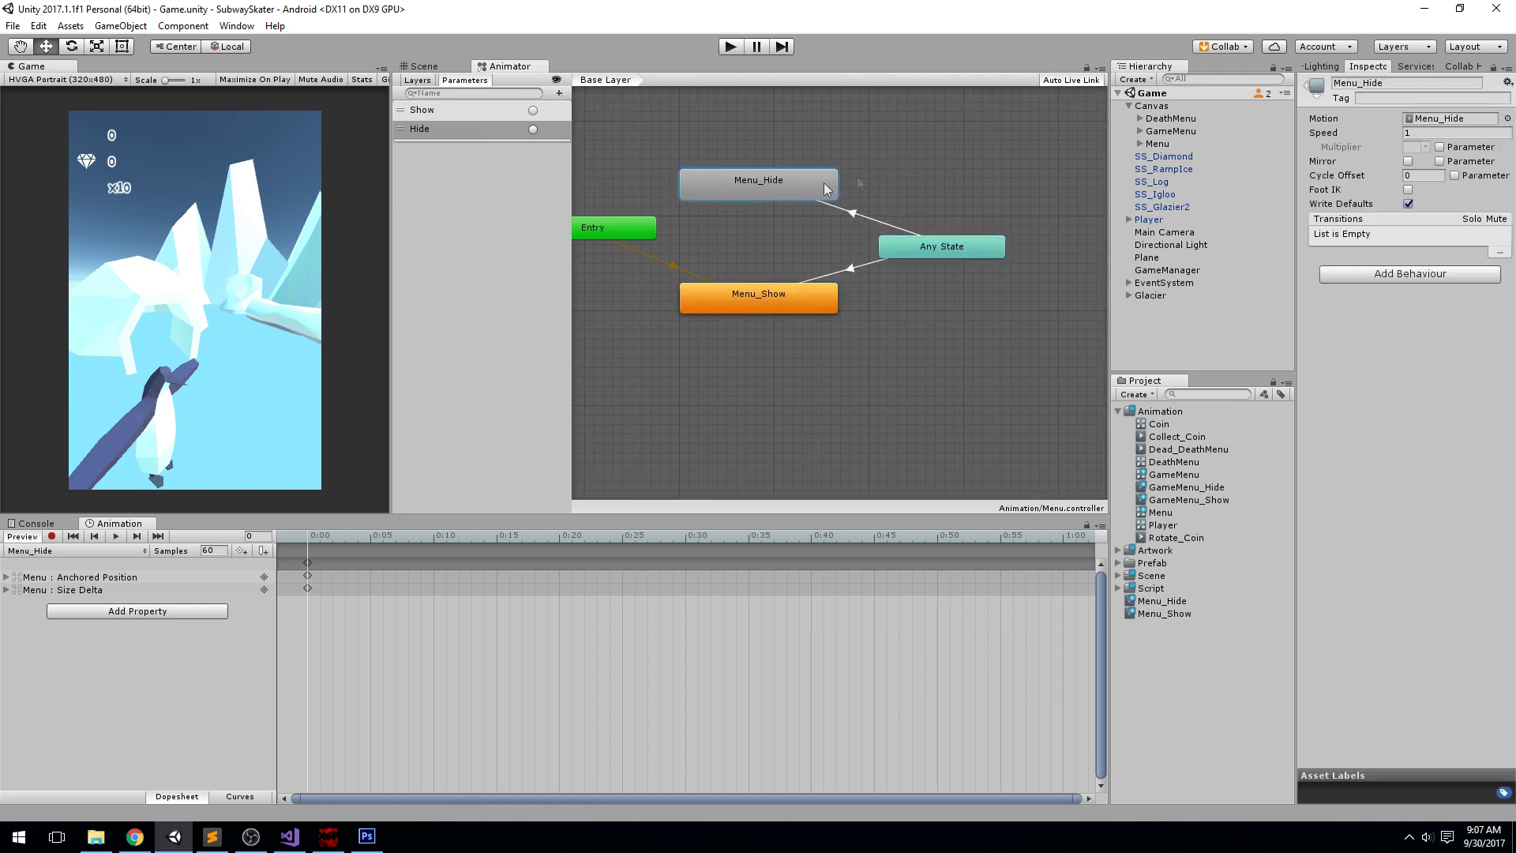
Step: Add the Hide condition to the Any State to Menu_Hide transition and the Show condition to the Menu_Show one
click(866, 221)
click(1479, 425)
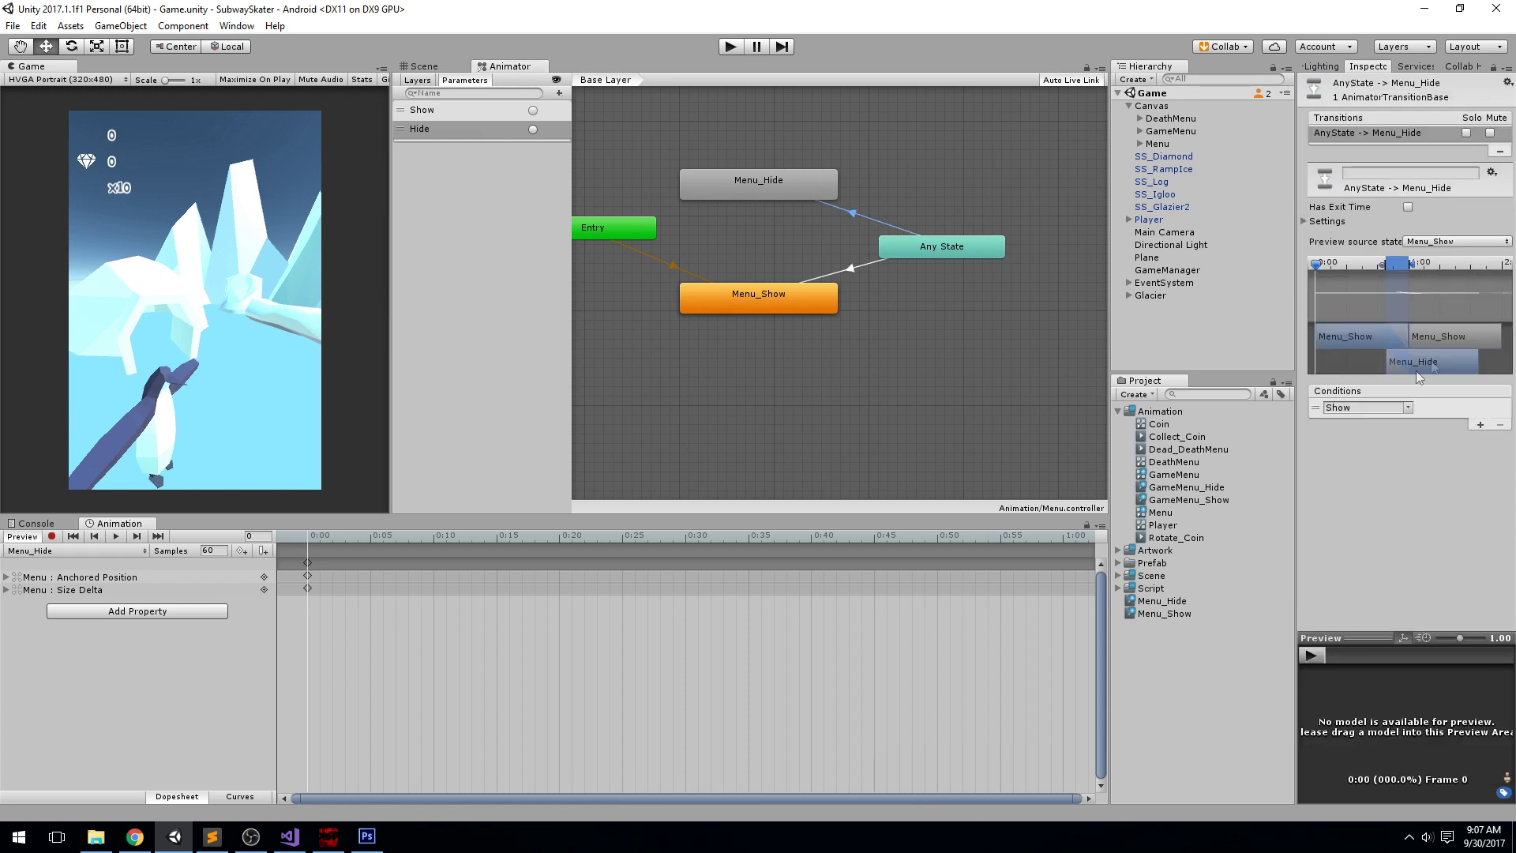
click(1408, 408)
click(1446, 443)
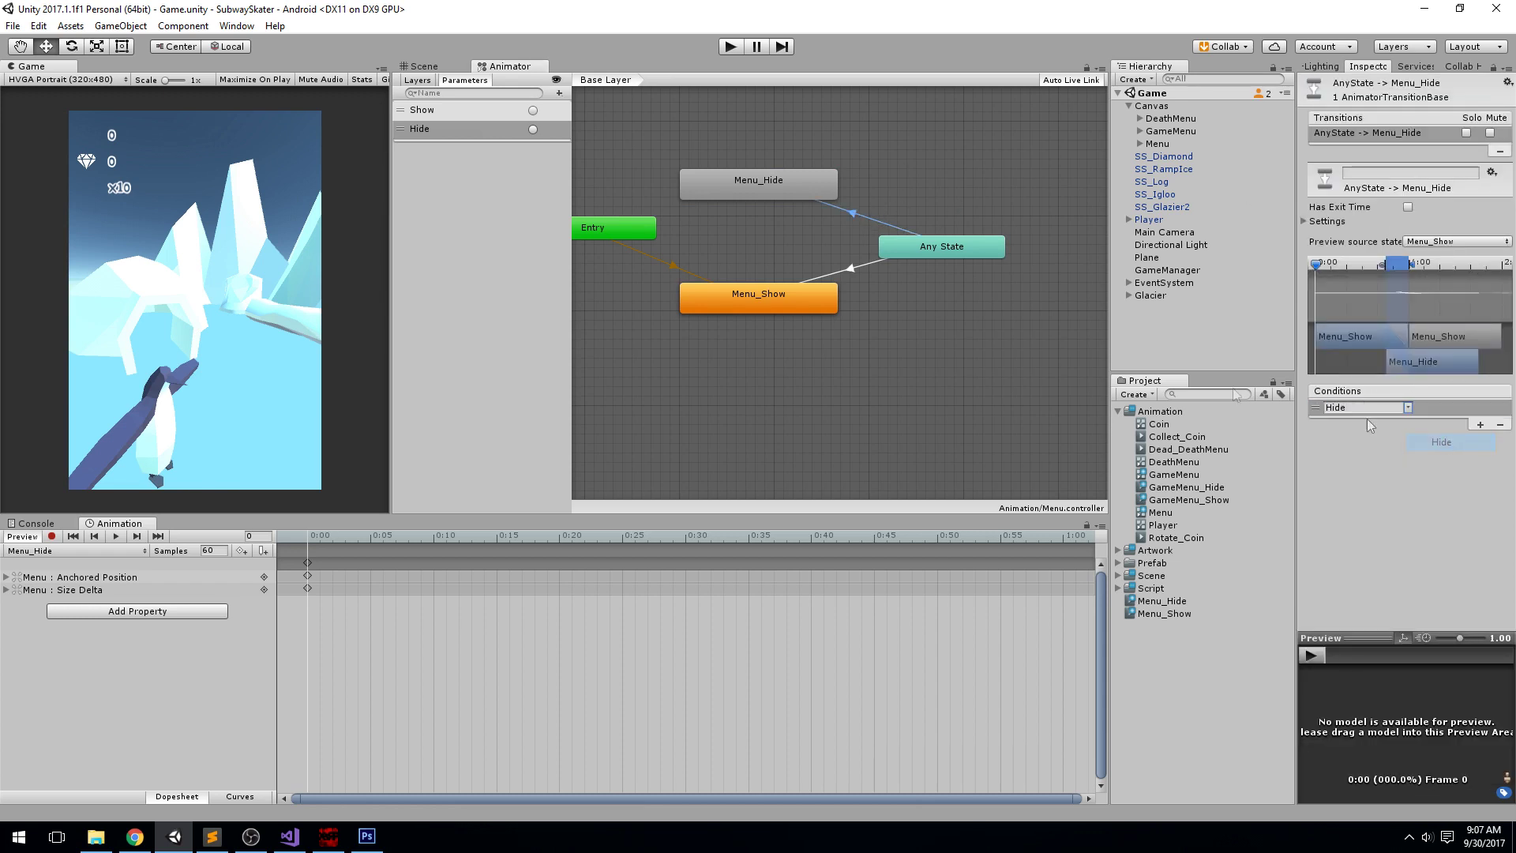
click(852, 270)
click(1480, 424)
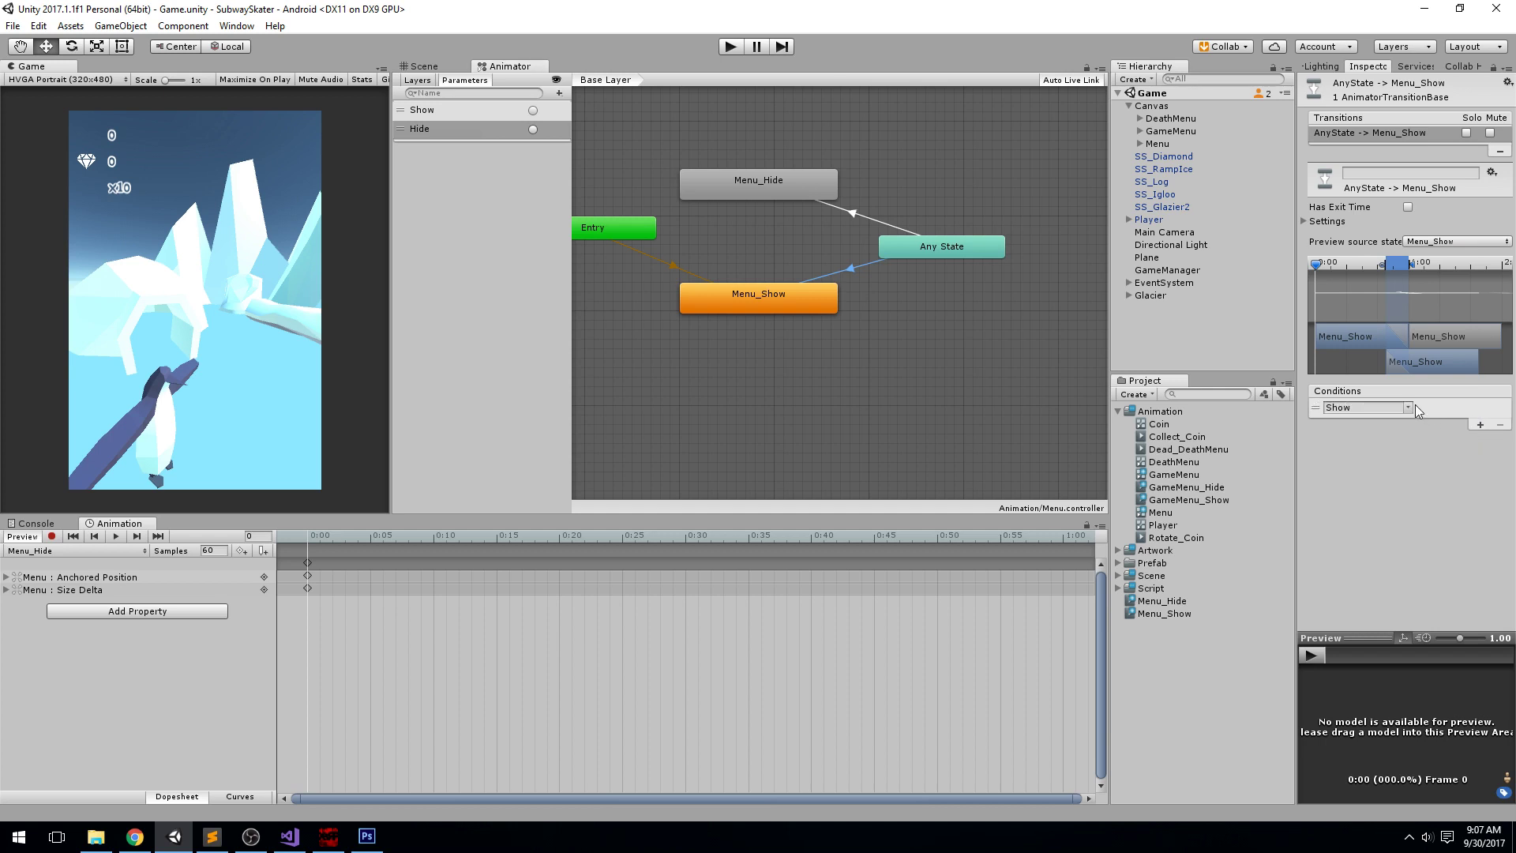
middle_drag(854, 270, 876, 191)
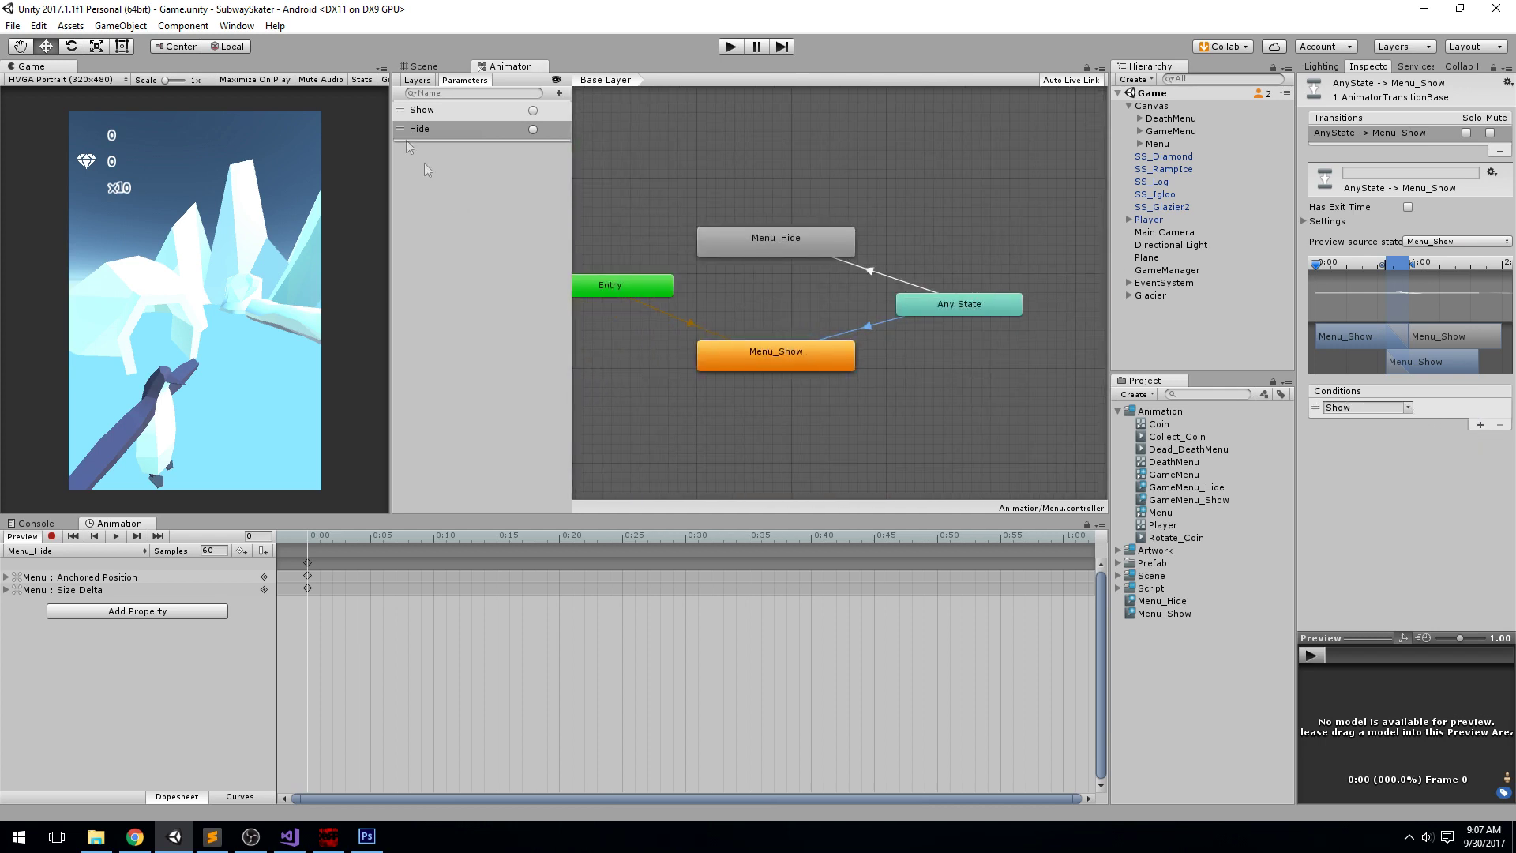
Step: Search the project for "Game" and open the GameManager script in Visual Studio
click(1208, 394)
text(m)
key(BackSpace)
text(Game)
key(Down)
key(Down)
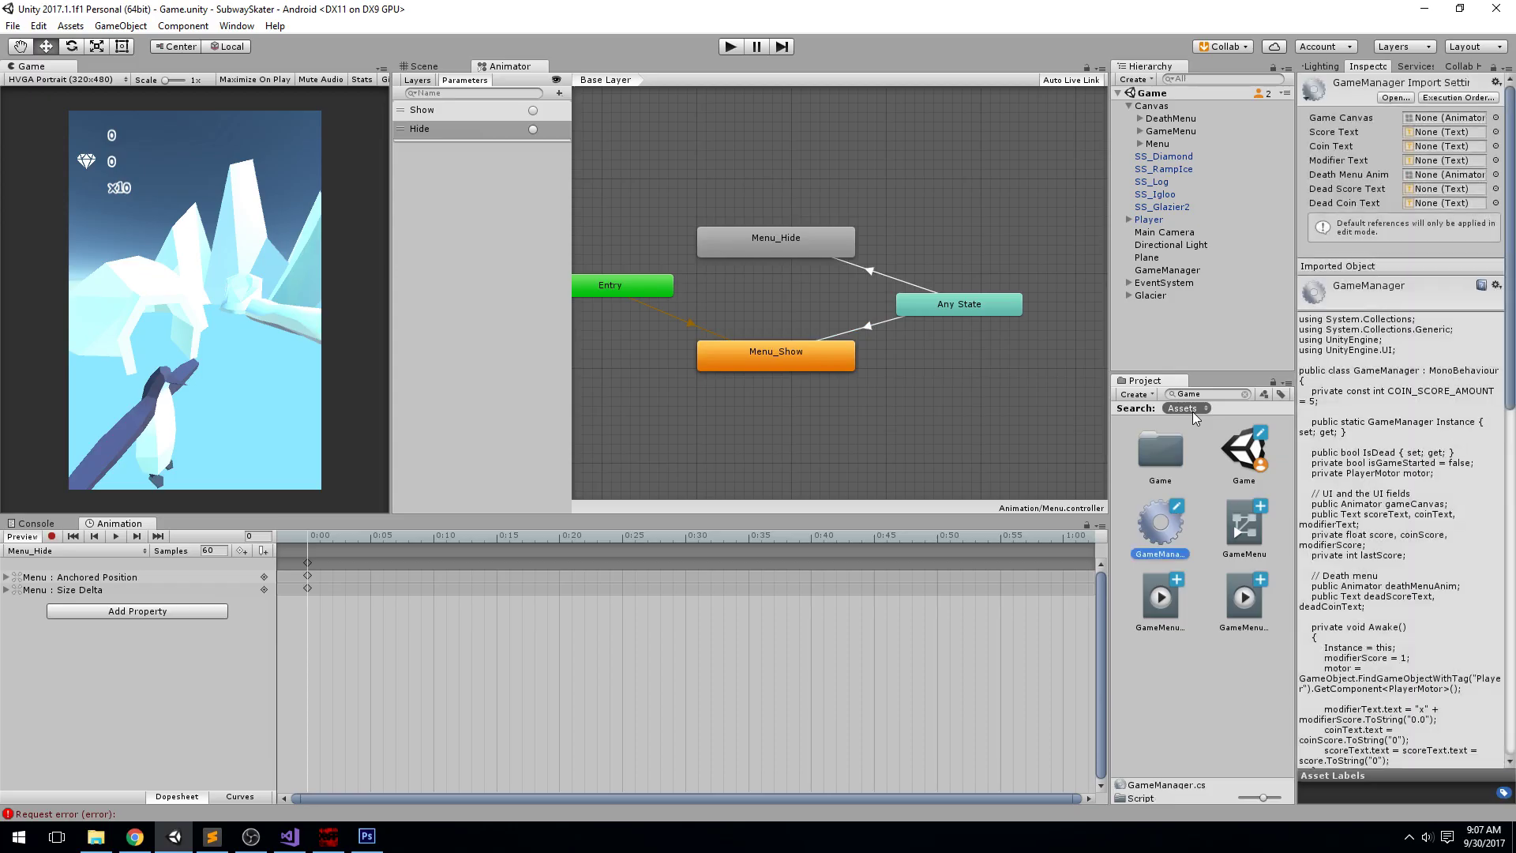
key(Return)
Step: Declare menuAnim as a second public Animator beside gameCanvas in GameManager.cs, and save the script
scroll(368, 383, up, 5)
click(449, 325)
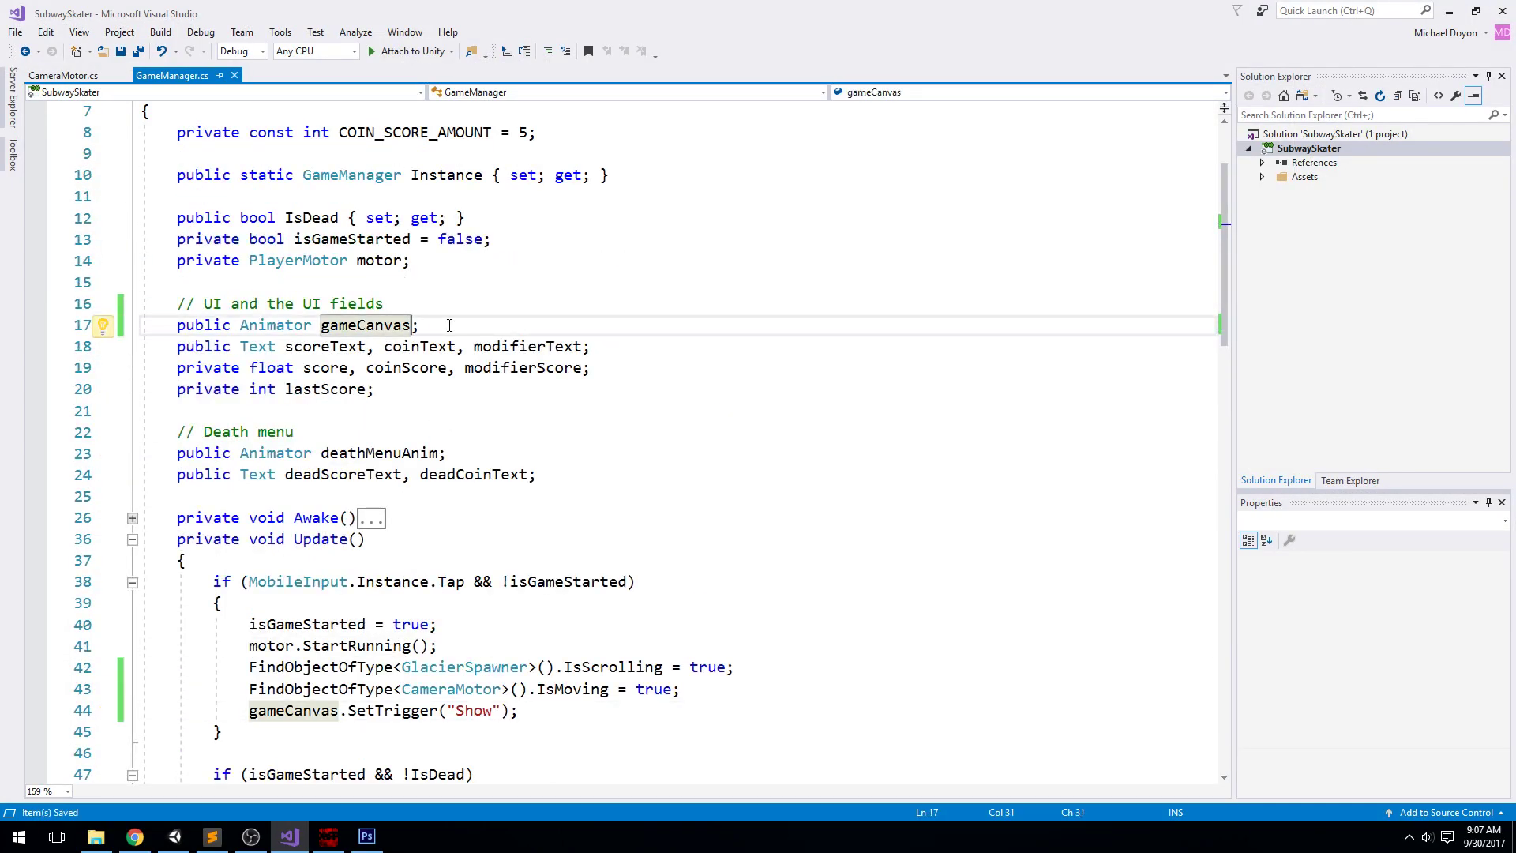
text(,ney)
key(BackSpace)
key(BackSpace)
key(BackSpace)
text(menu)
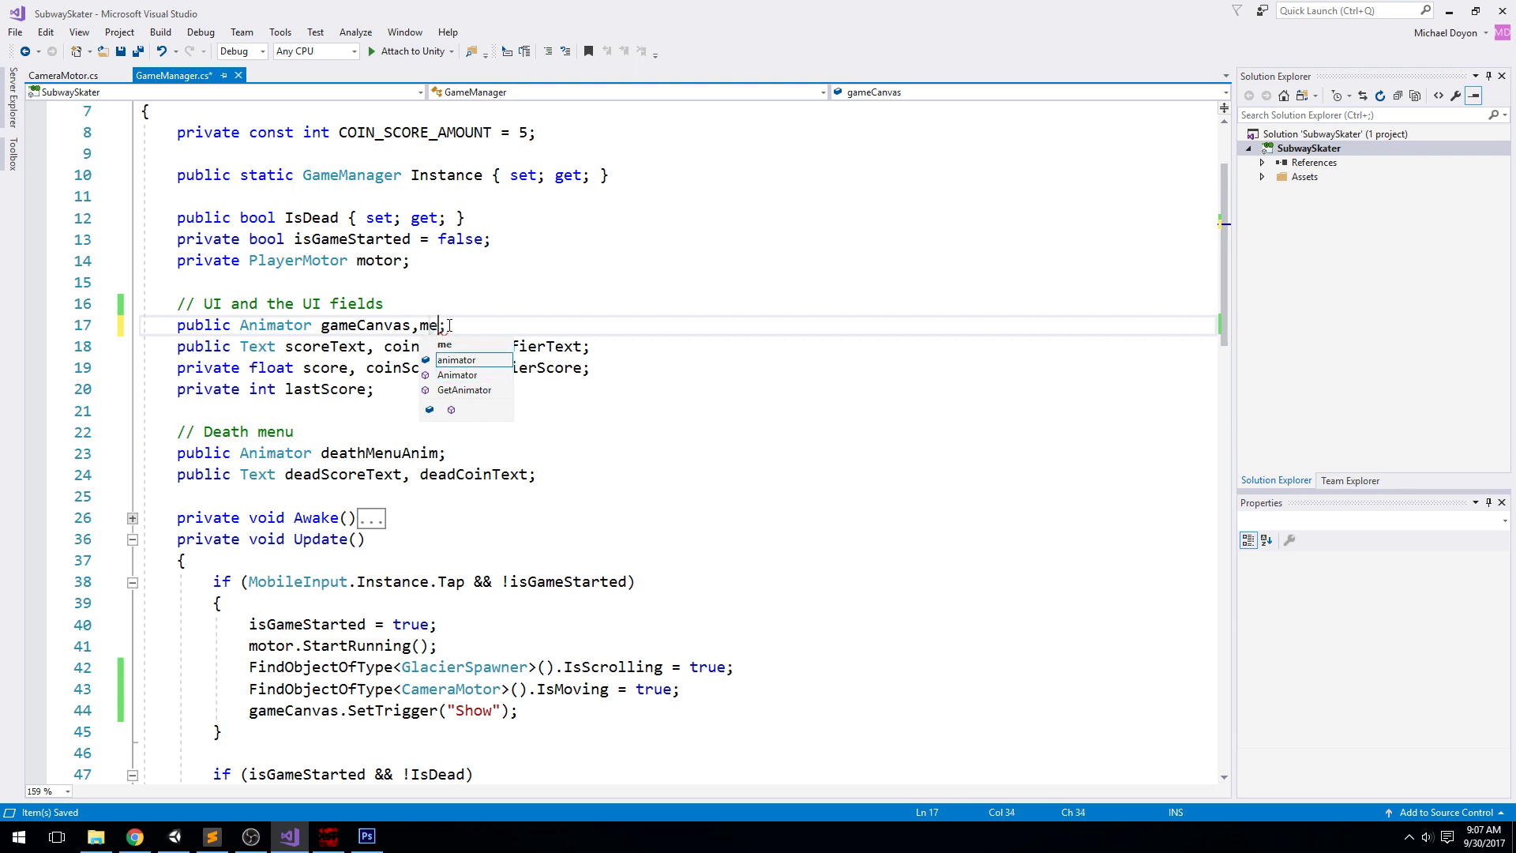
text(Anim)
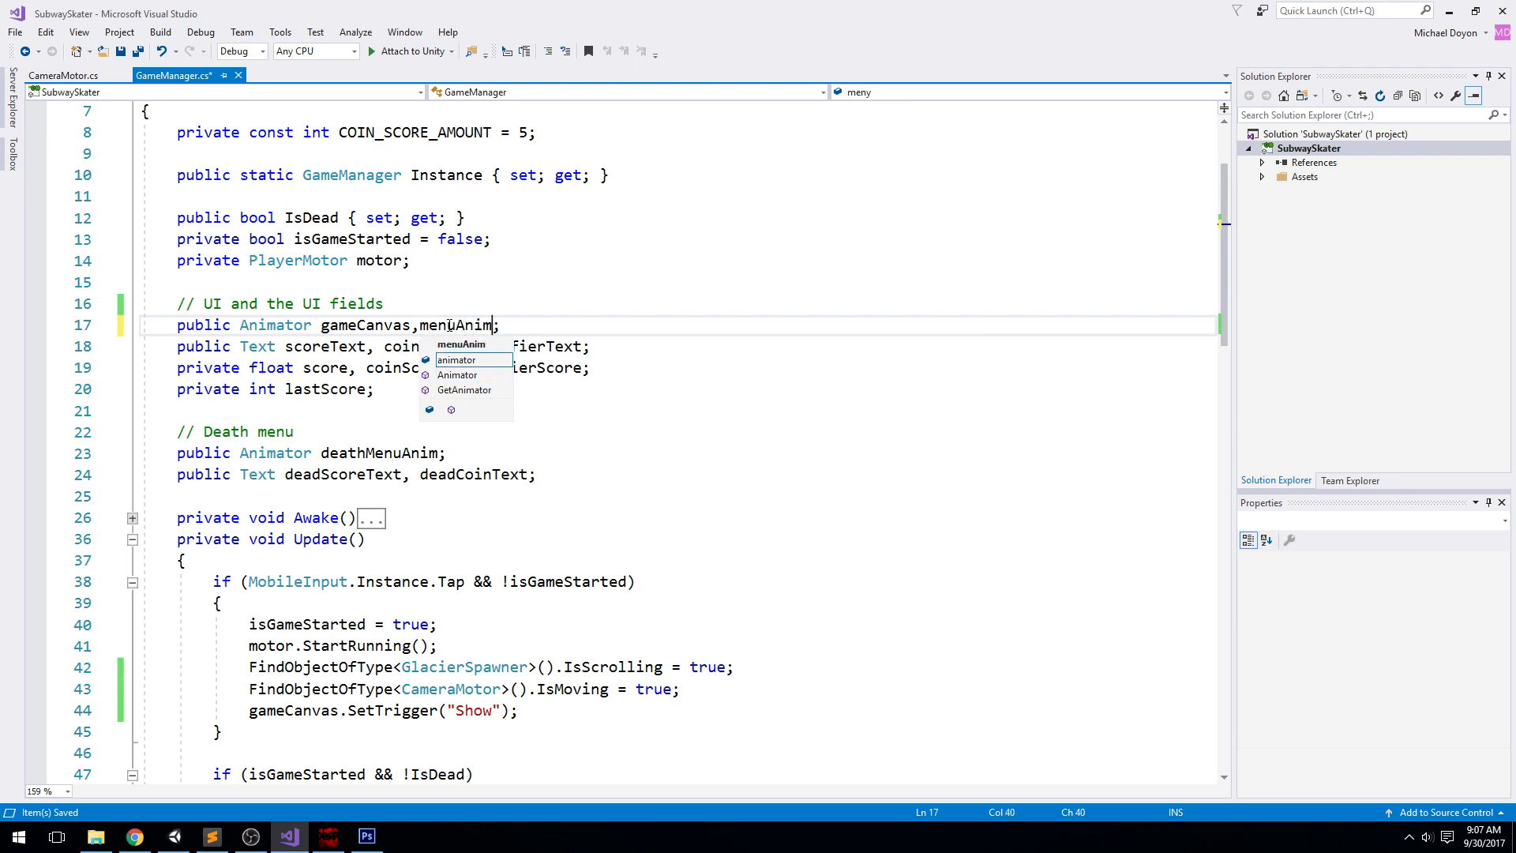
key(ctrl+s)
click(424, 323)
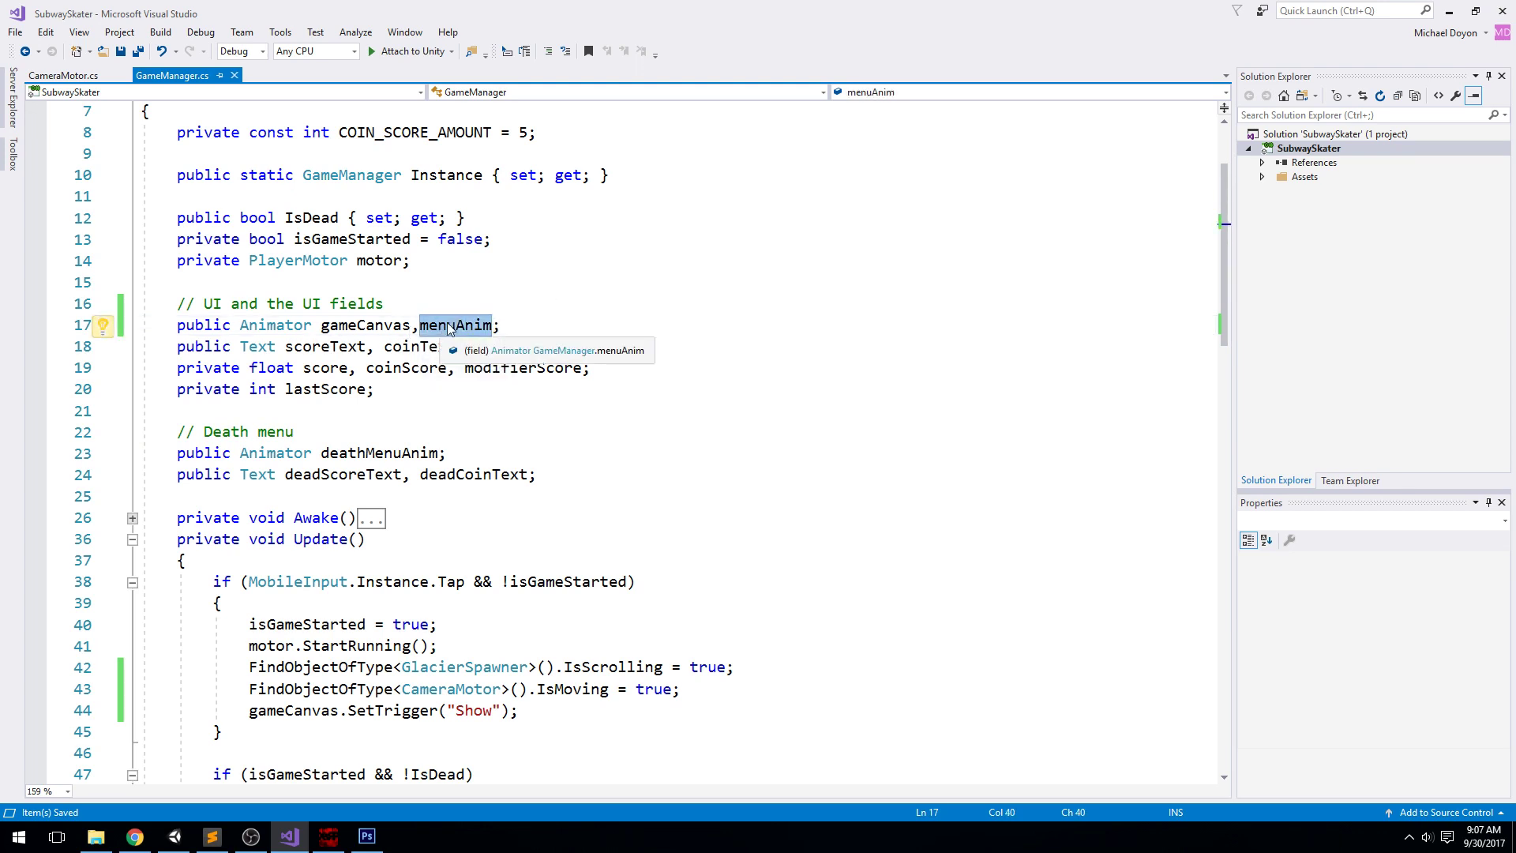
Step: Add menuAnim.SetTrigger("Hide"); after the gameCanvas Show trigger in GameManager's Update method, and save the script
double_click(475, 326)
key(ctrl+c)
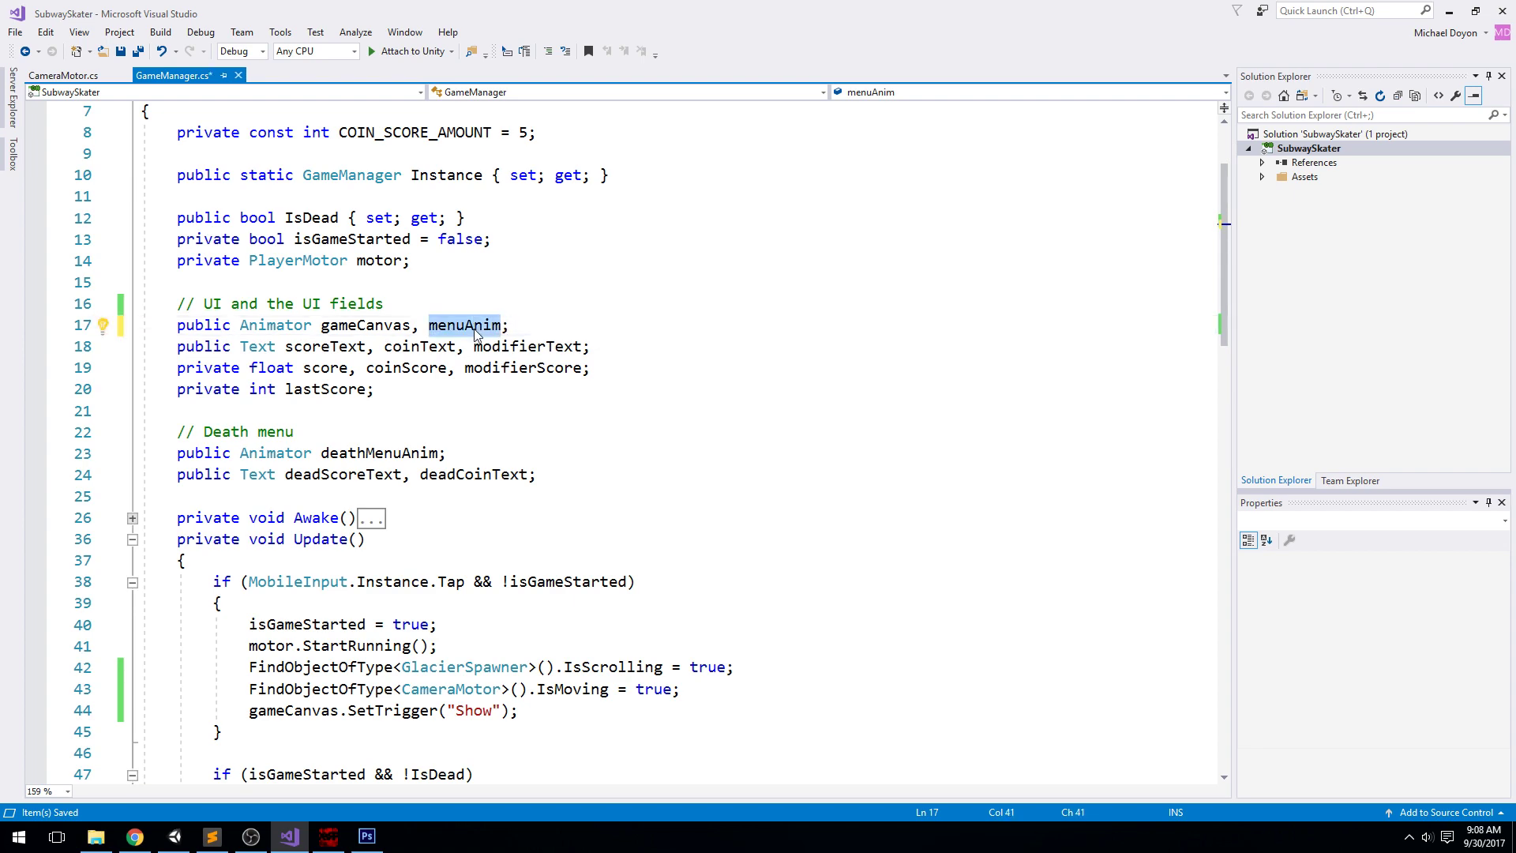
scroll(433, 370, down, 4)
click(552, 463)
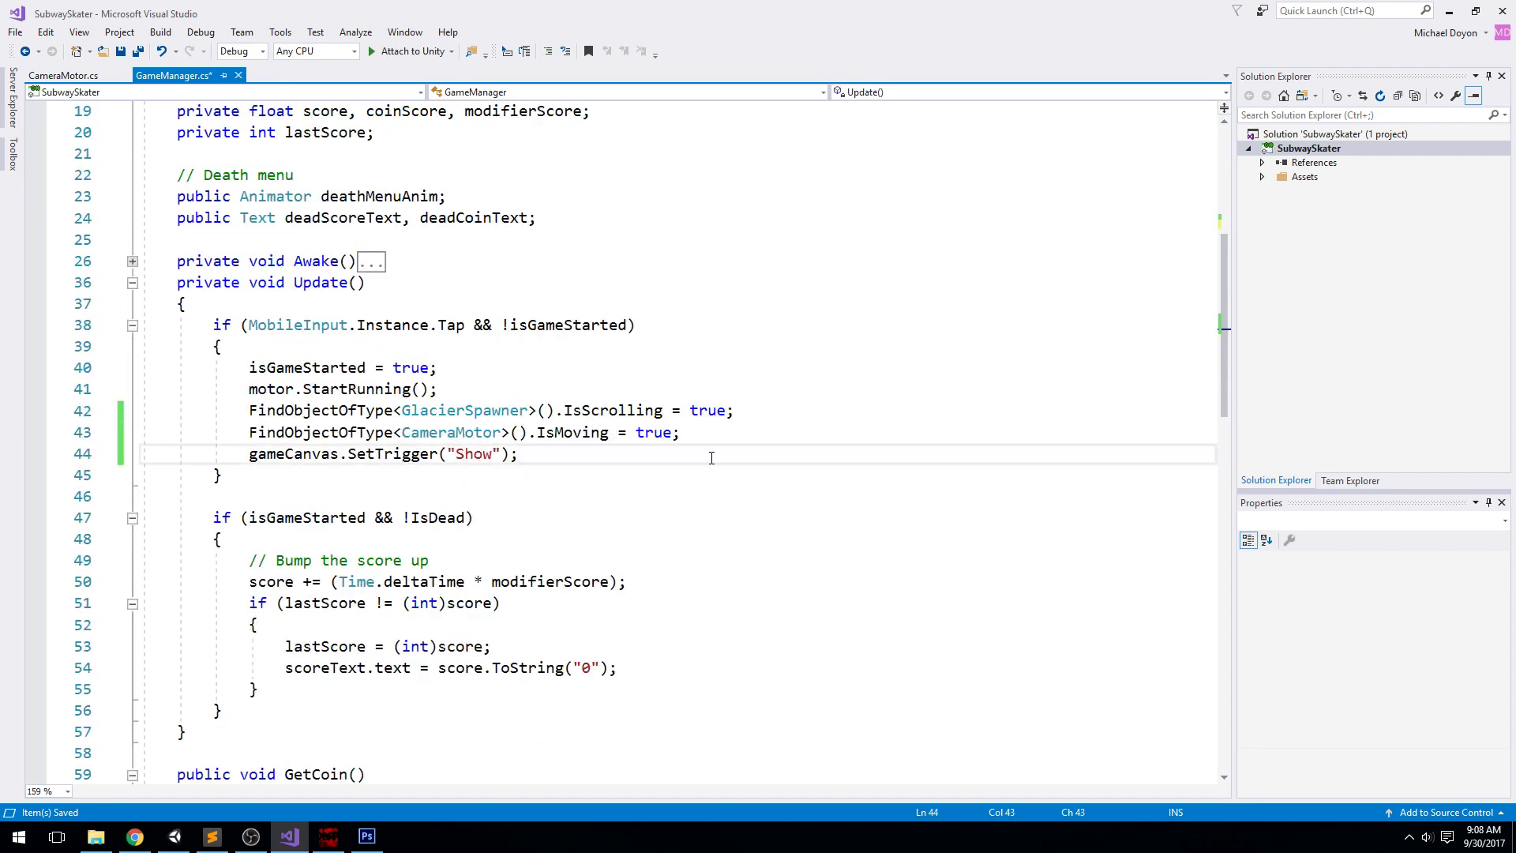
key(Return)
key(ctrl+v)
text(.)
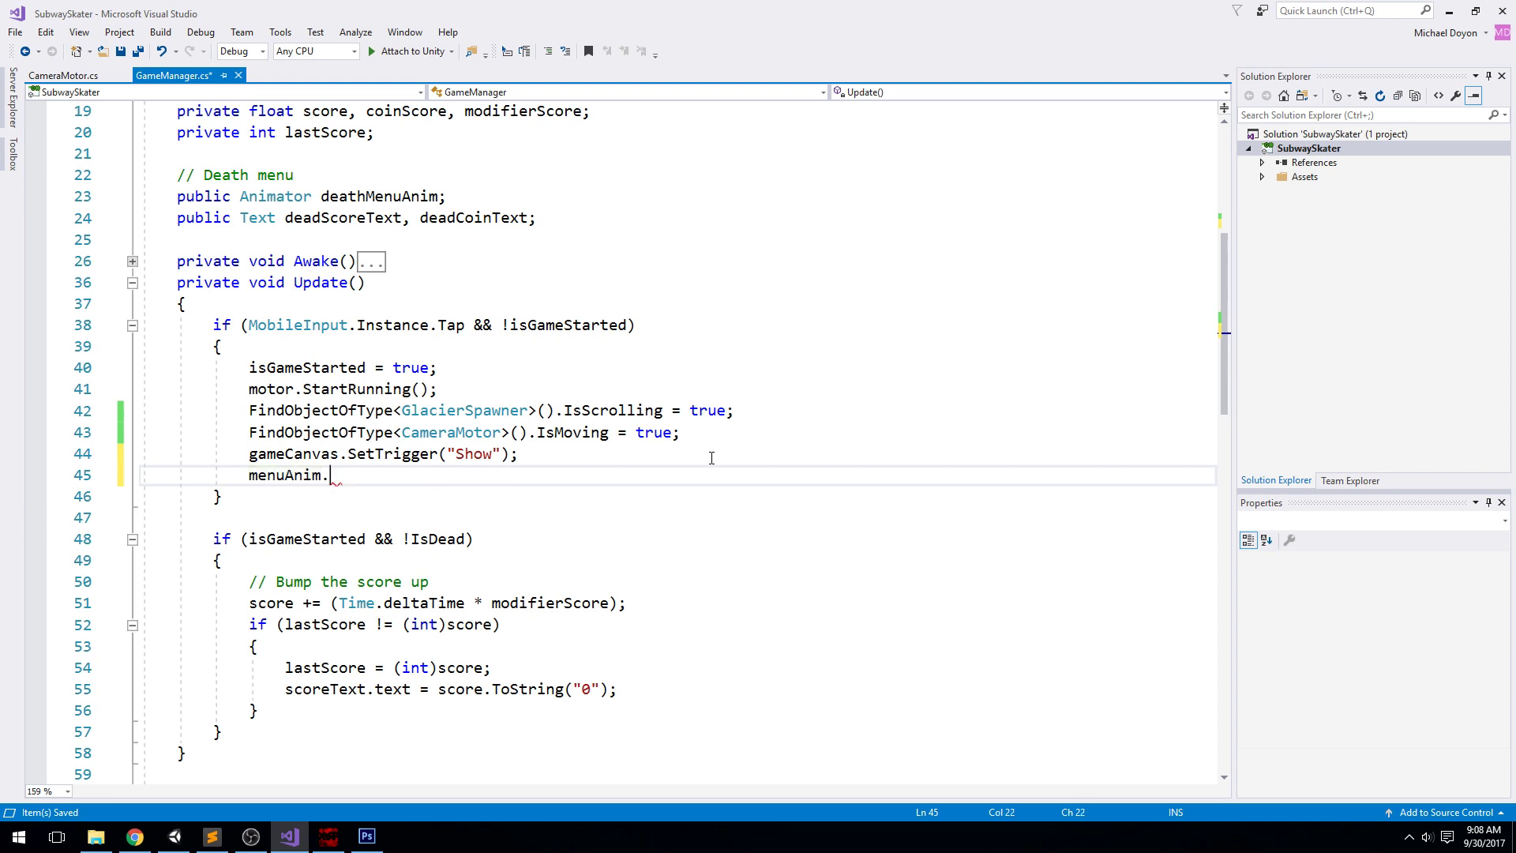
text(SetTrigger()
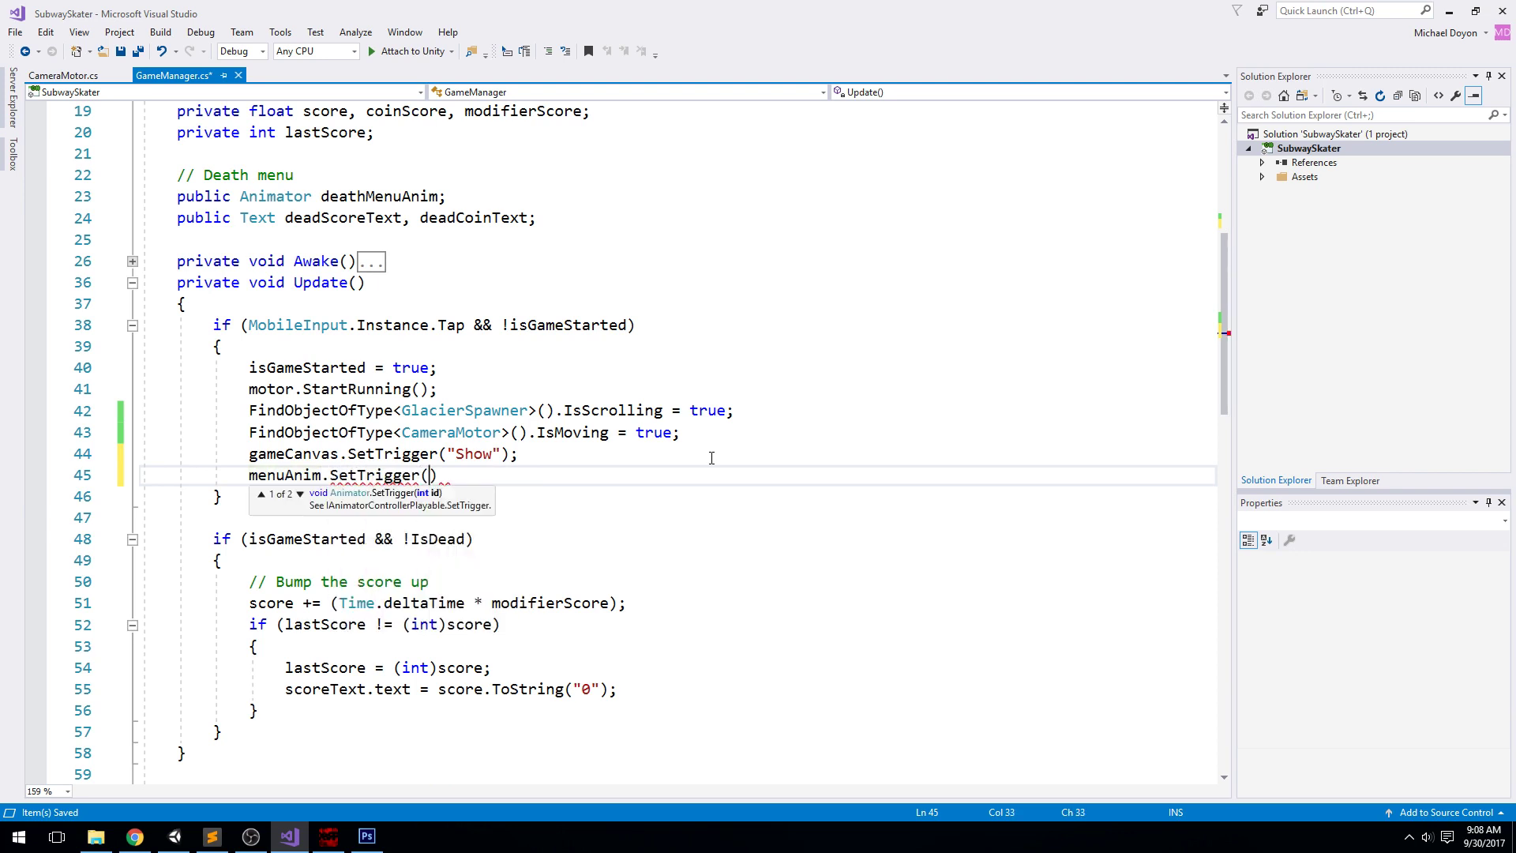
text("Hide");)
key(ctrl+s)
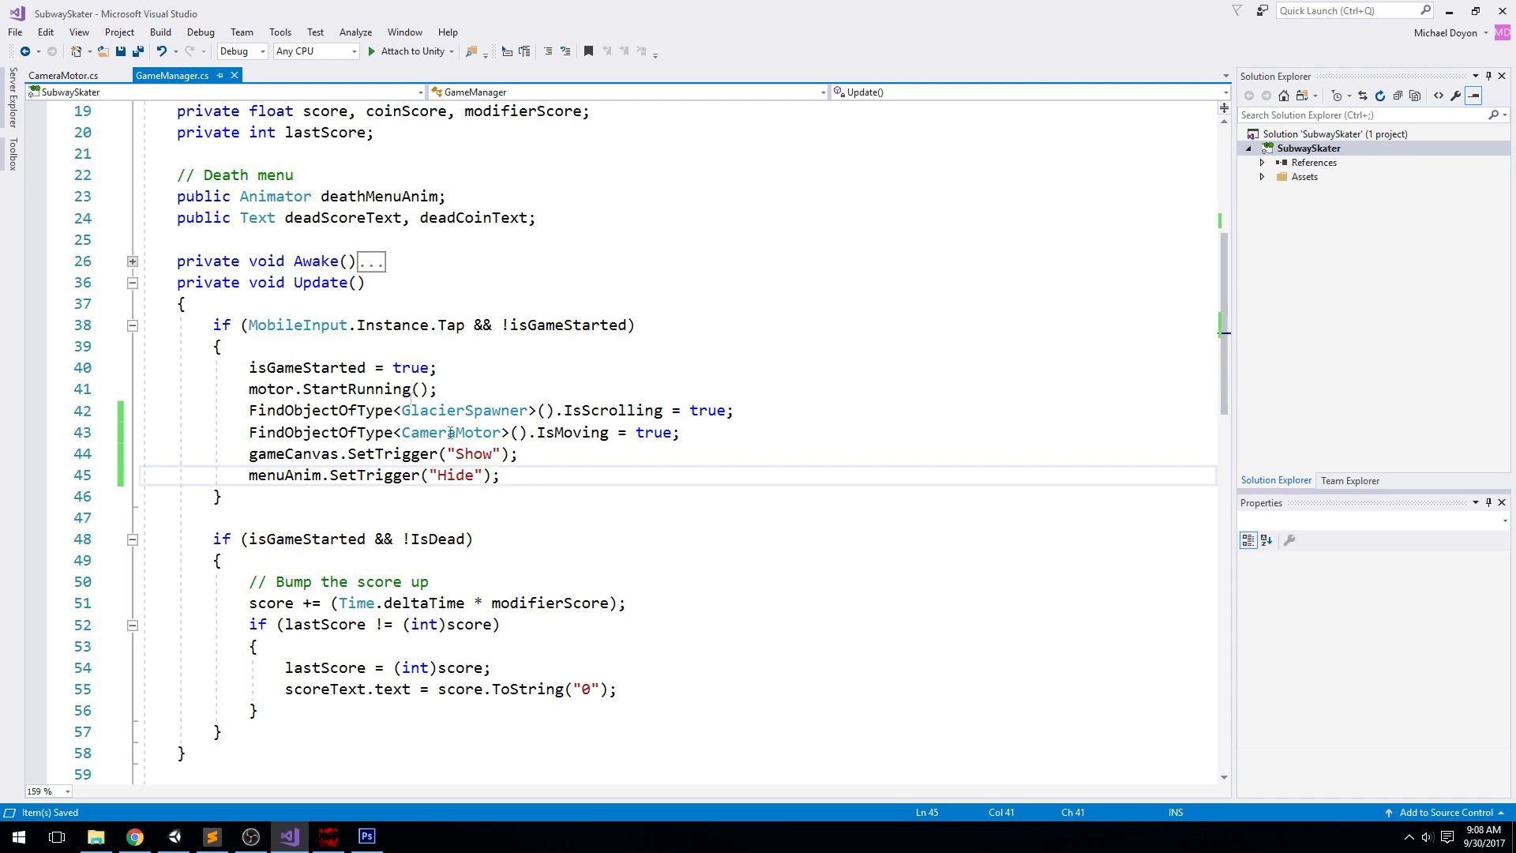
drag(556, 462, 226, 439)
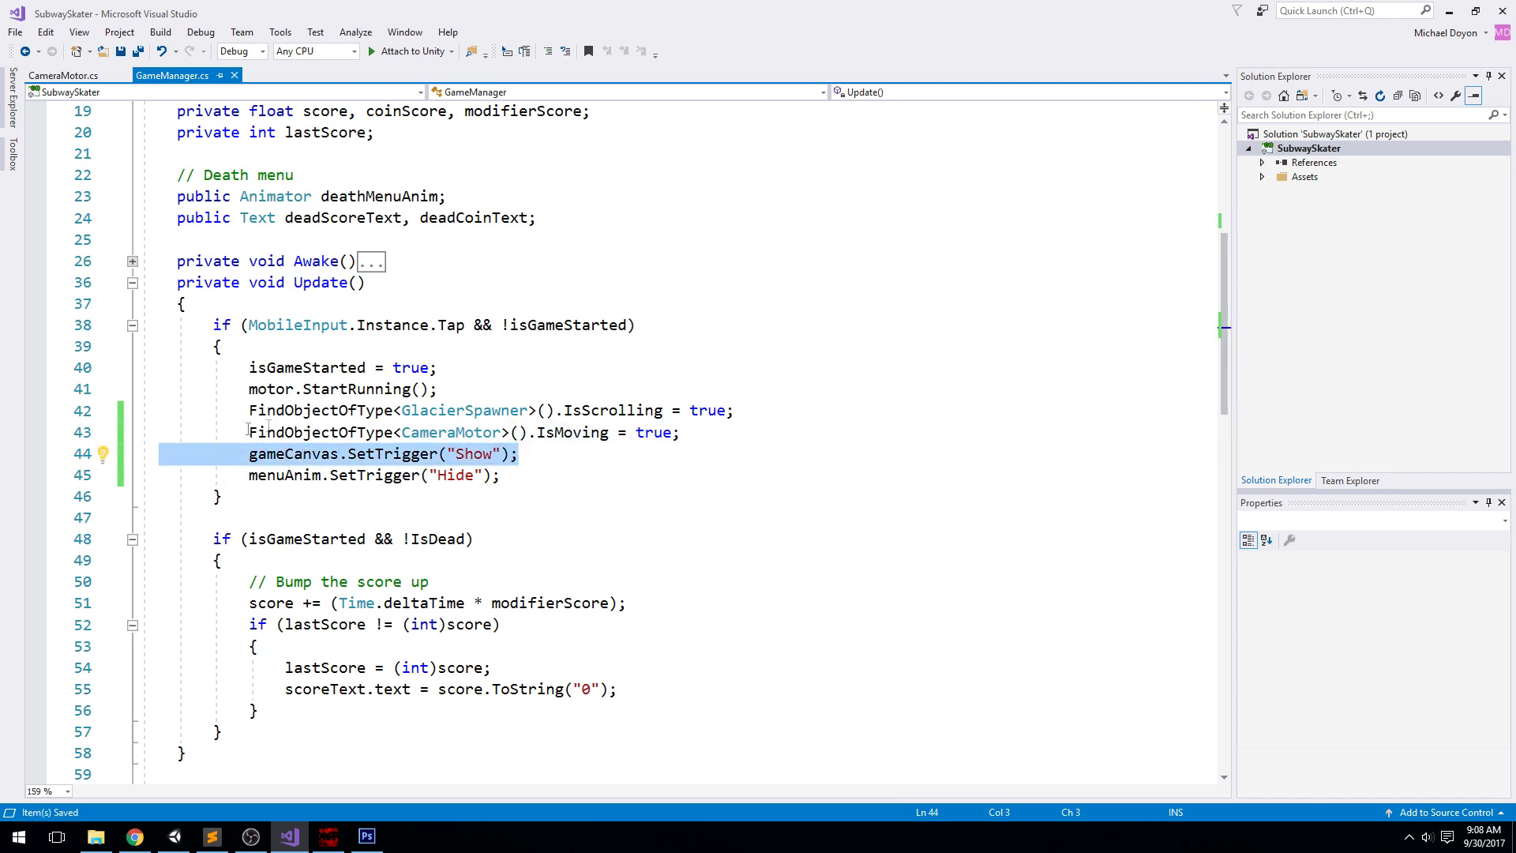
click(495, 460)
Step: Switch back to Unity, clear the project search and enlarge the Game view
click(1450, 11)
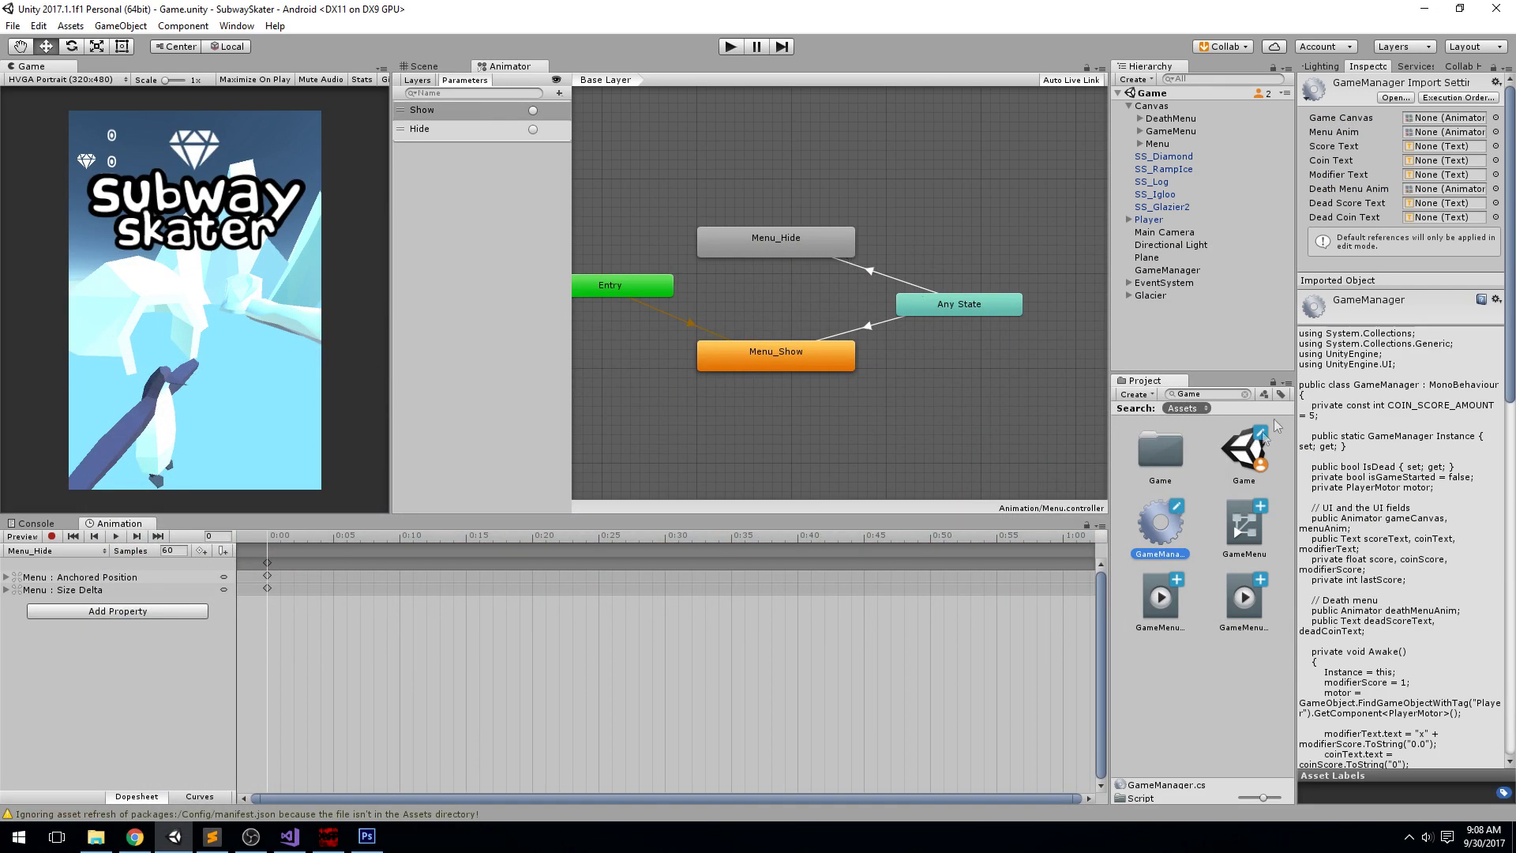
click(1246, 395)
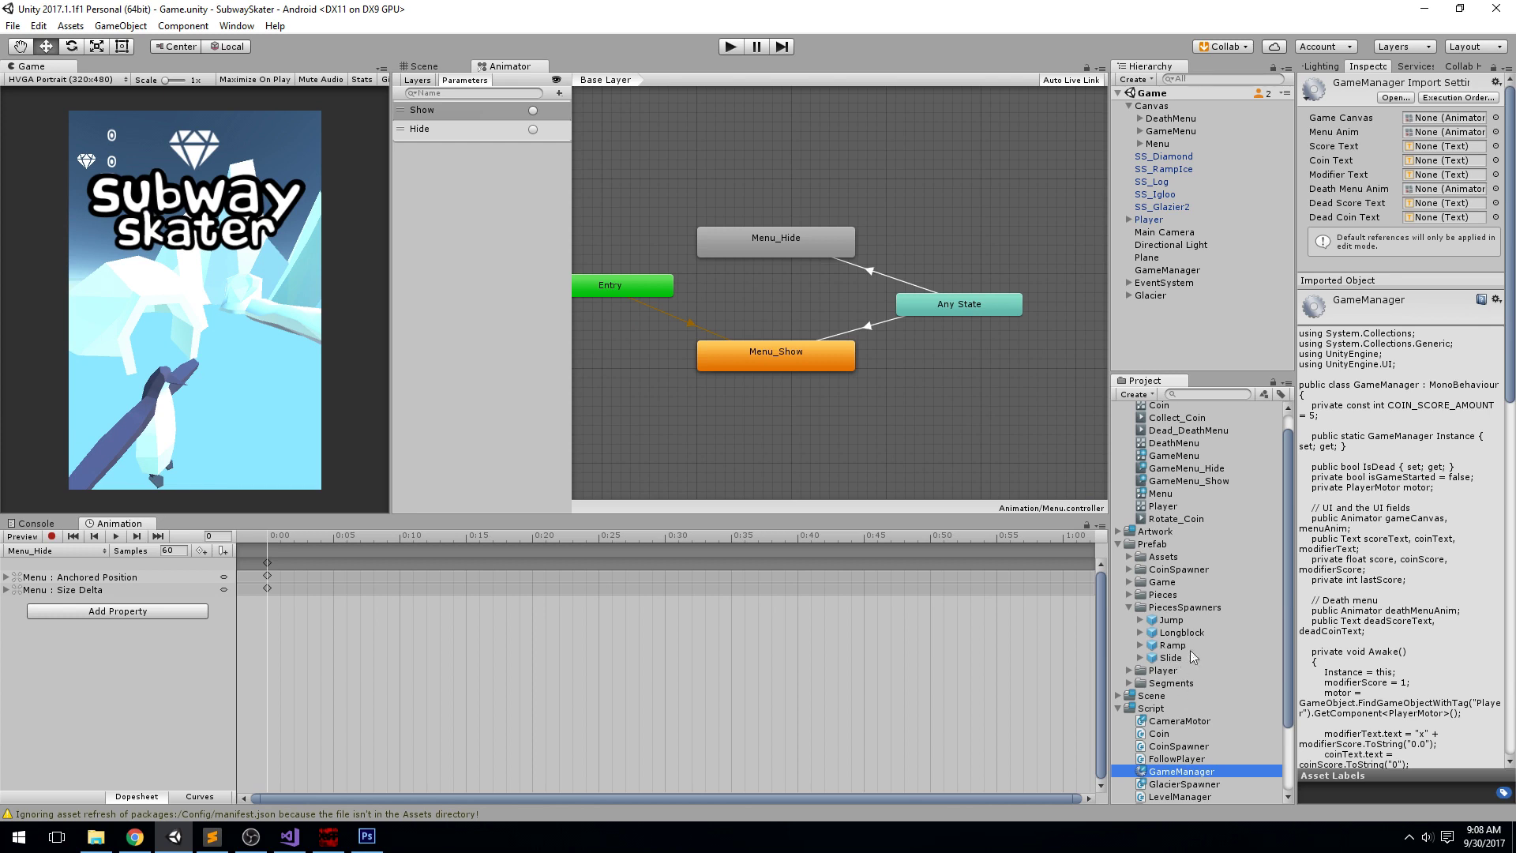
scroll(1193, 657, up, 1)
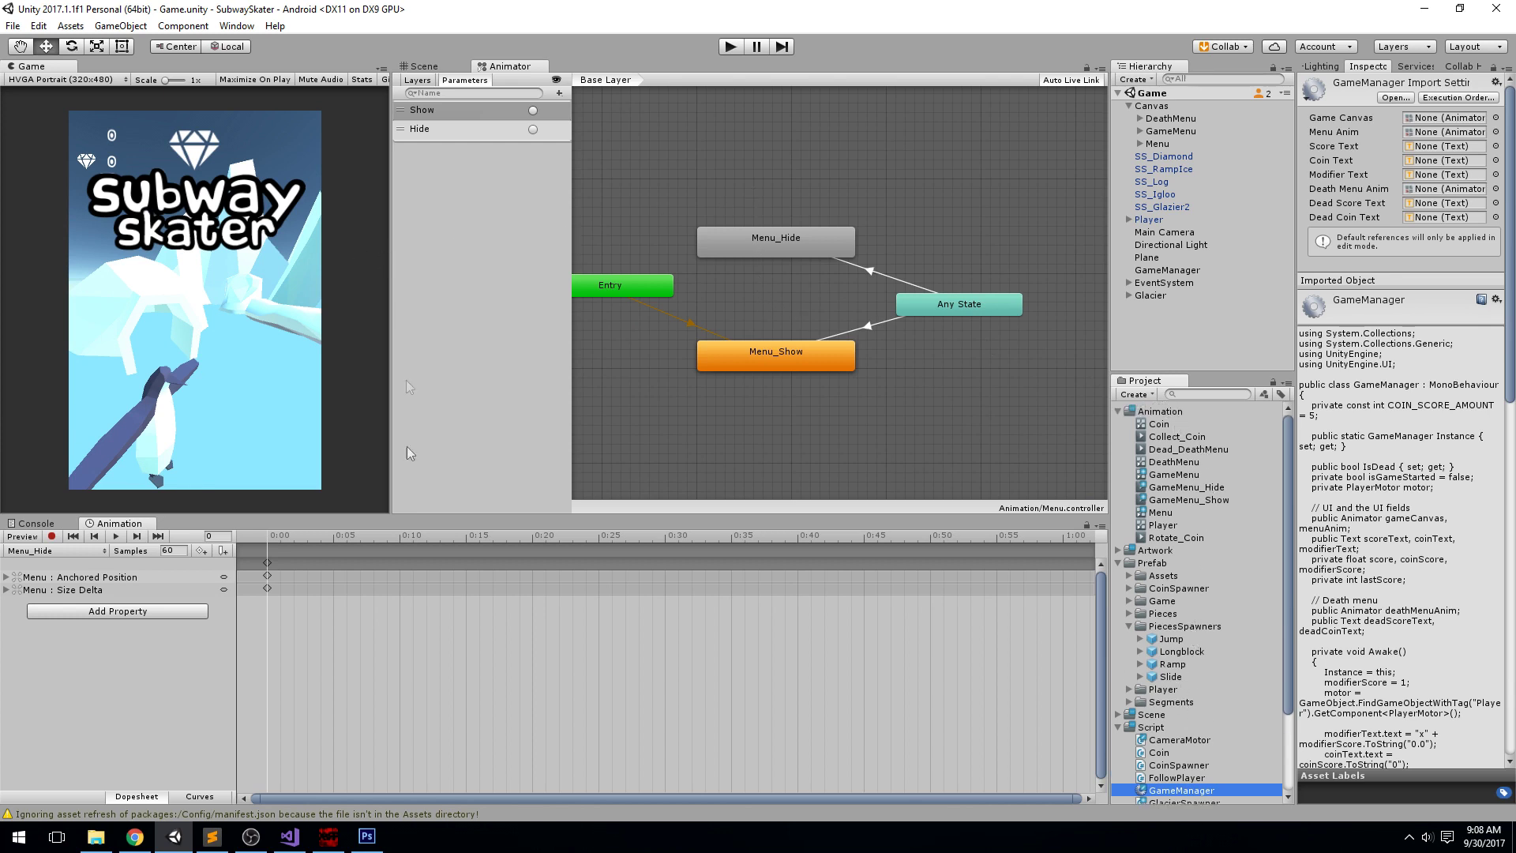
drag(389, 512, 439, 574)
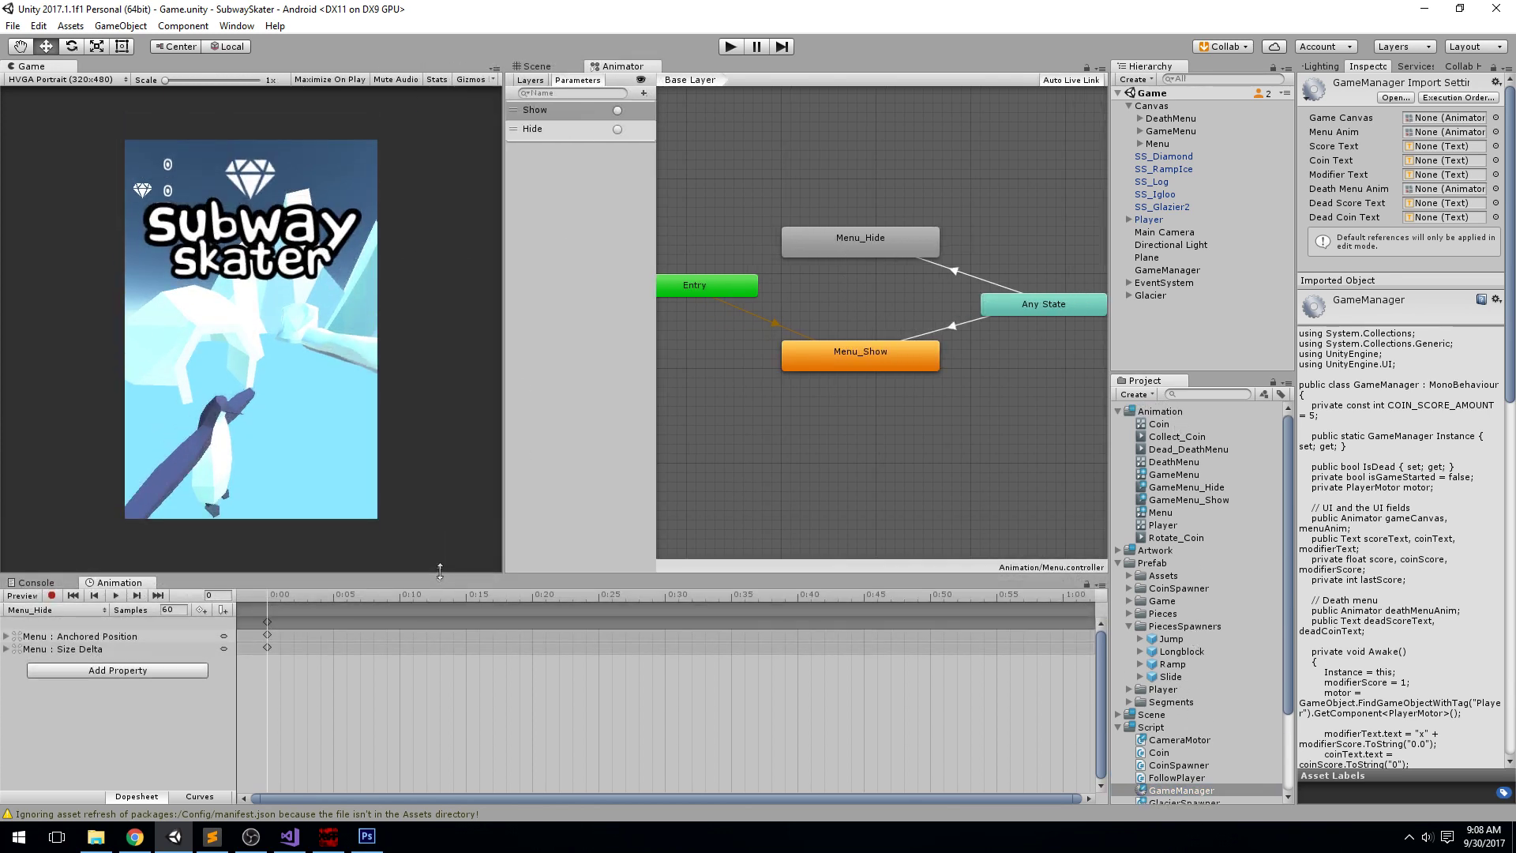
Step: Run the game briefly, tap once to start skating, and stop play mode
click(730, 47)
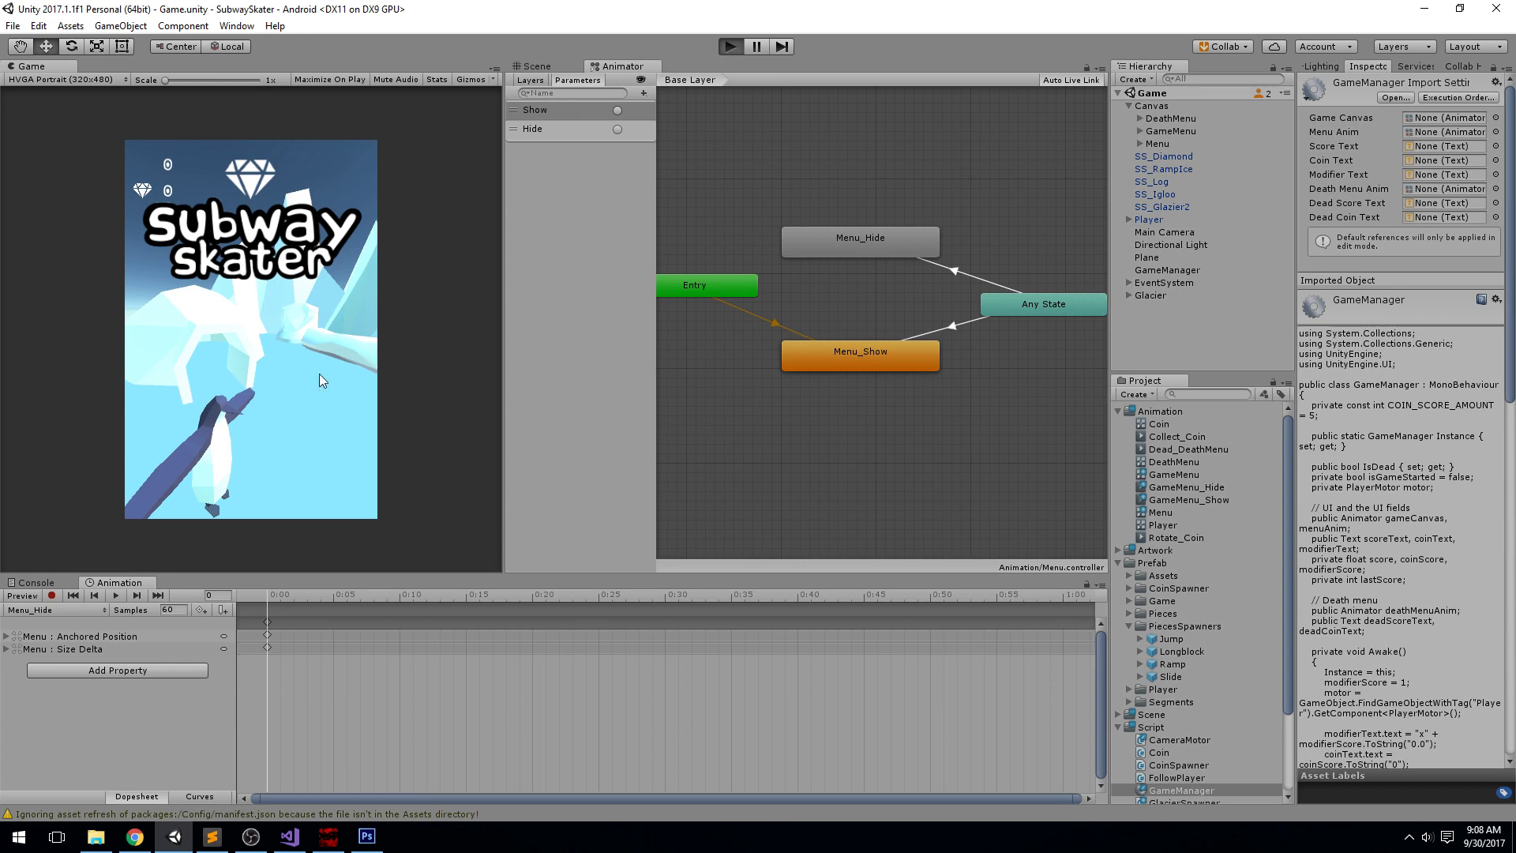
click(300, 346)
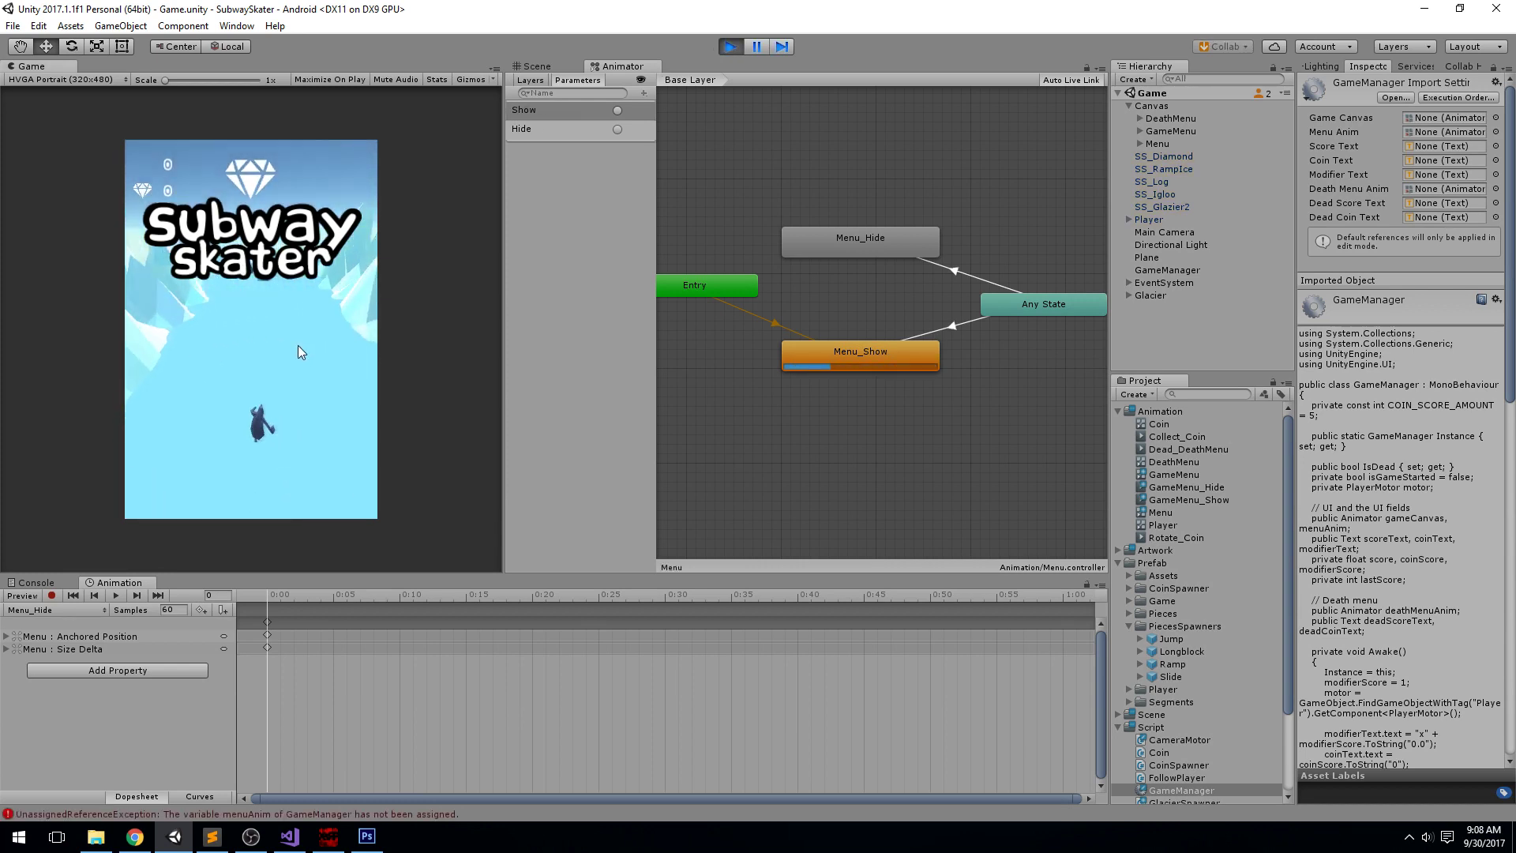
click(731, 48)
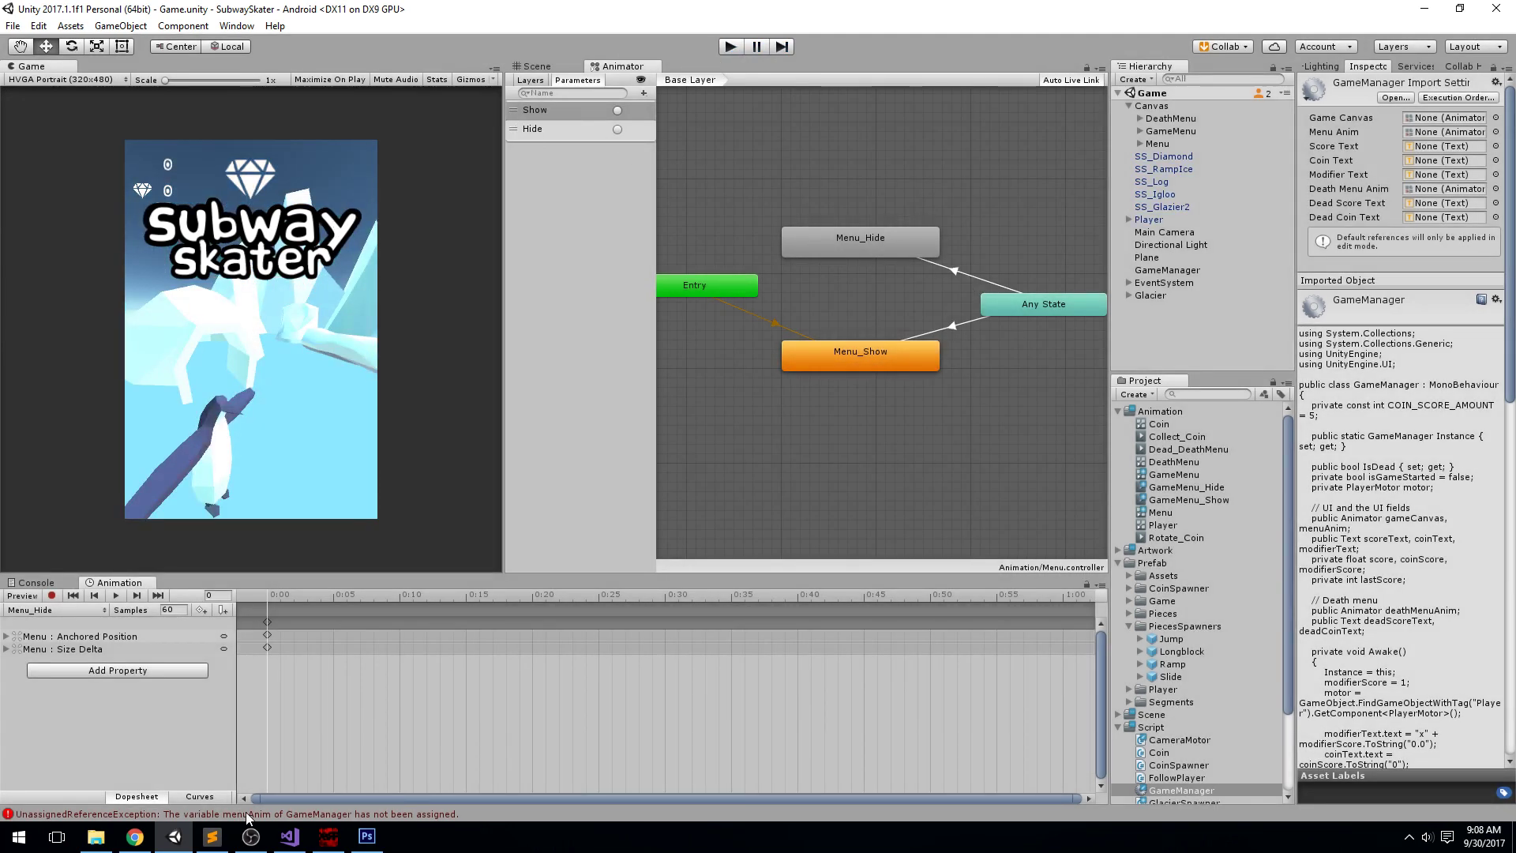
Step: Inspect the unassigned menuAnim error and assign the Menu object to the GameManager's Menu Anim field
click(315, 815)
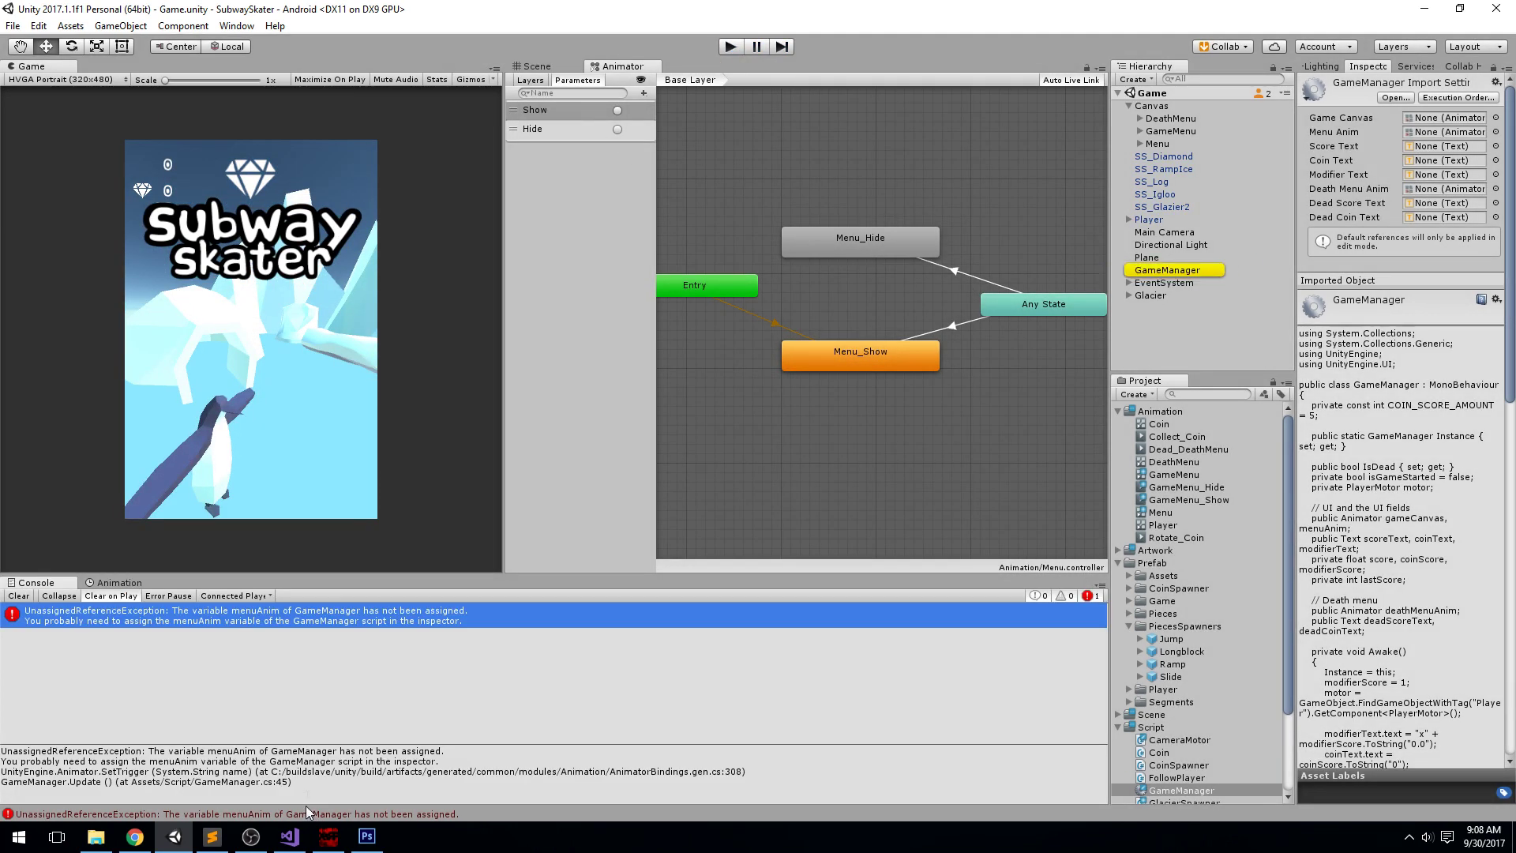
click(1177, 270)
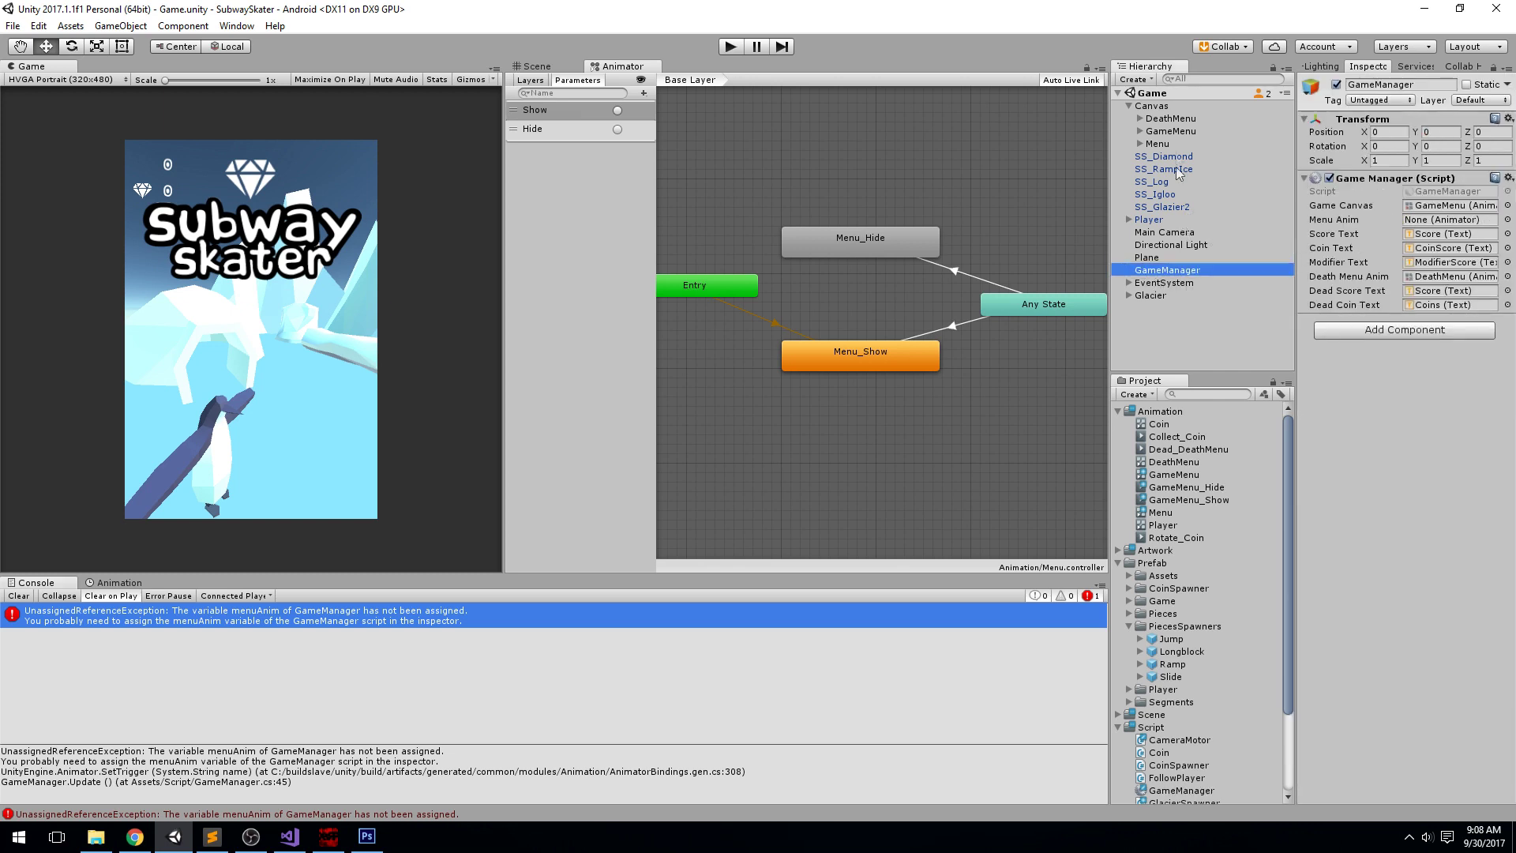
drag(1162, 147, 1450, 219)
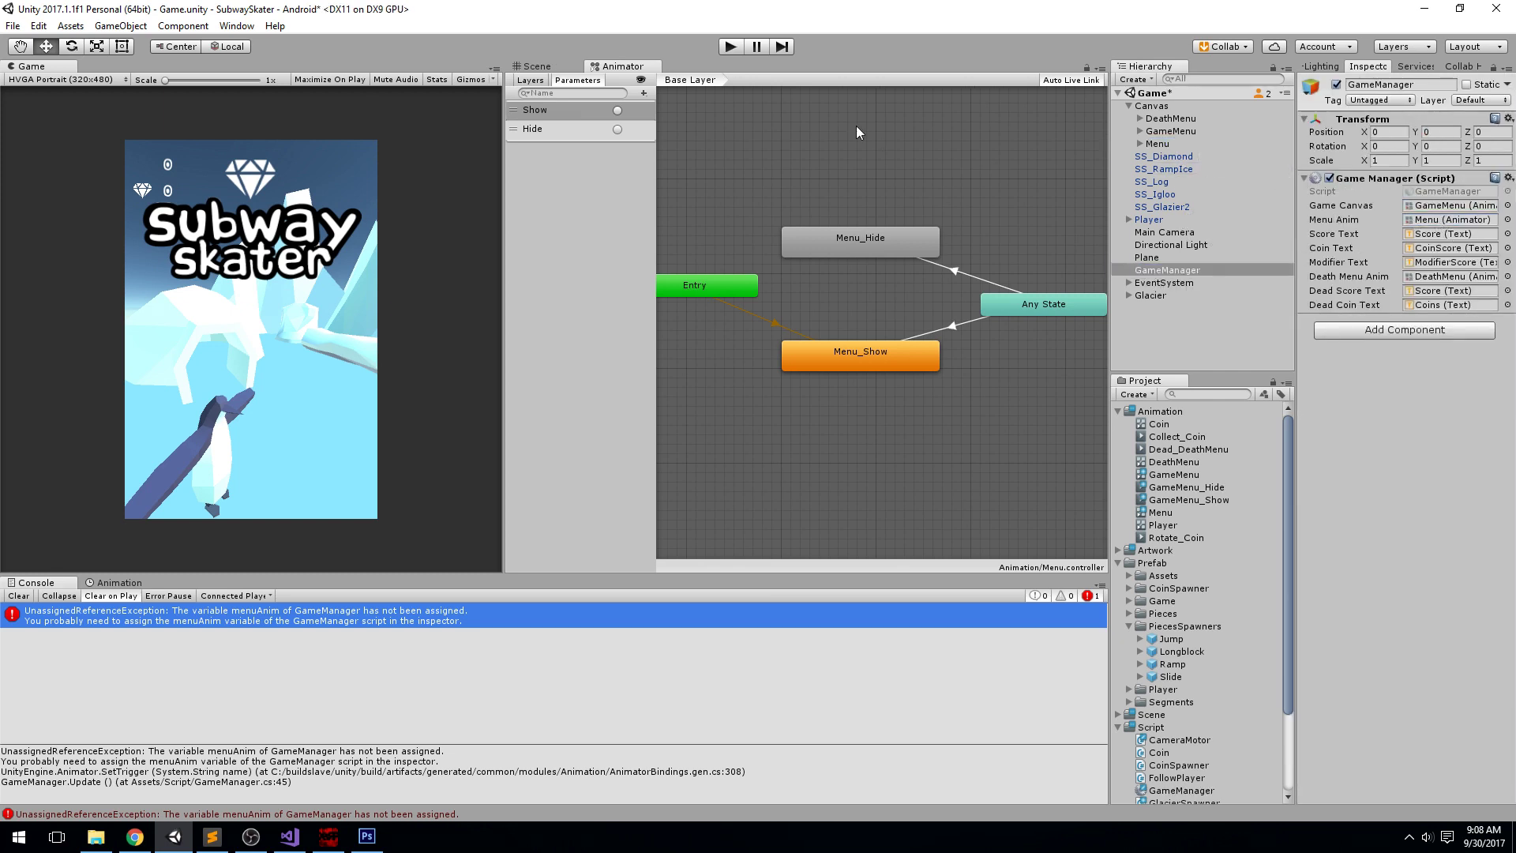
Step: Playtest the menu's hide animation by starting a run and steering the penguin past obstacles, and end the test
key(ctrl+p)
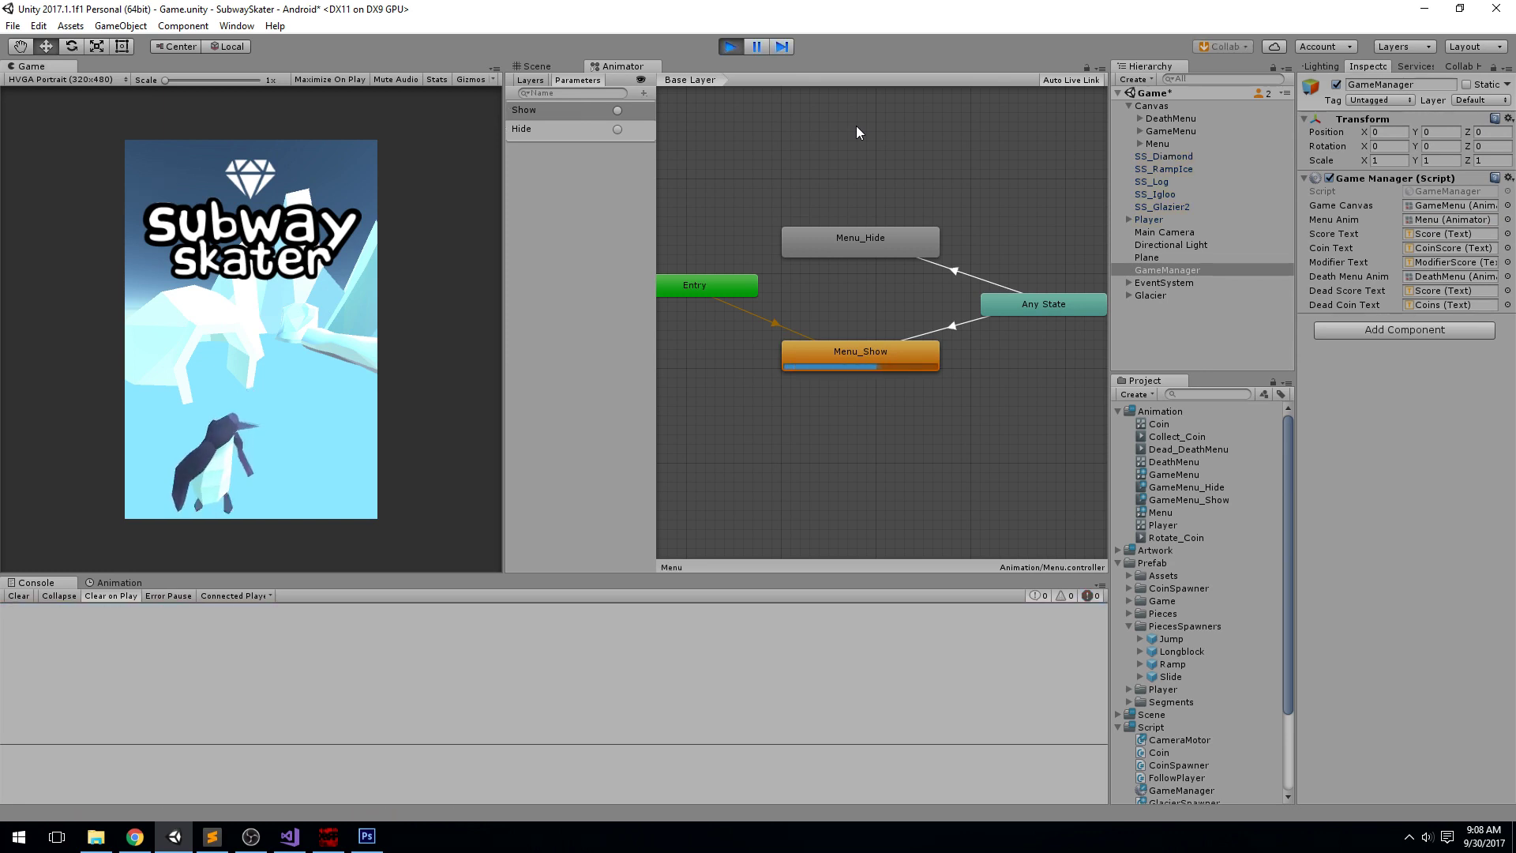
click(240, 338)
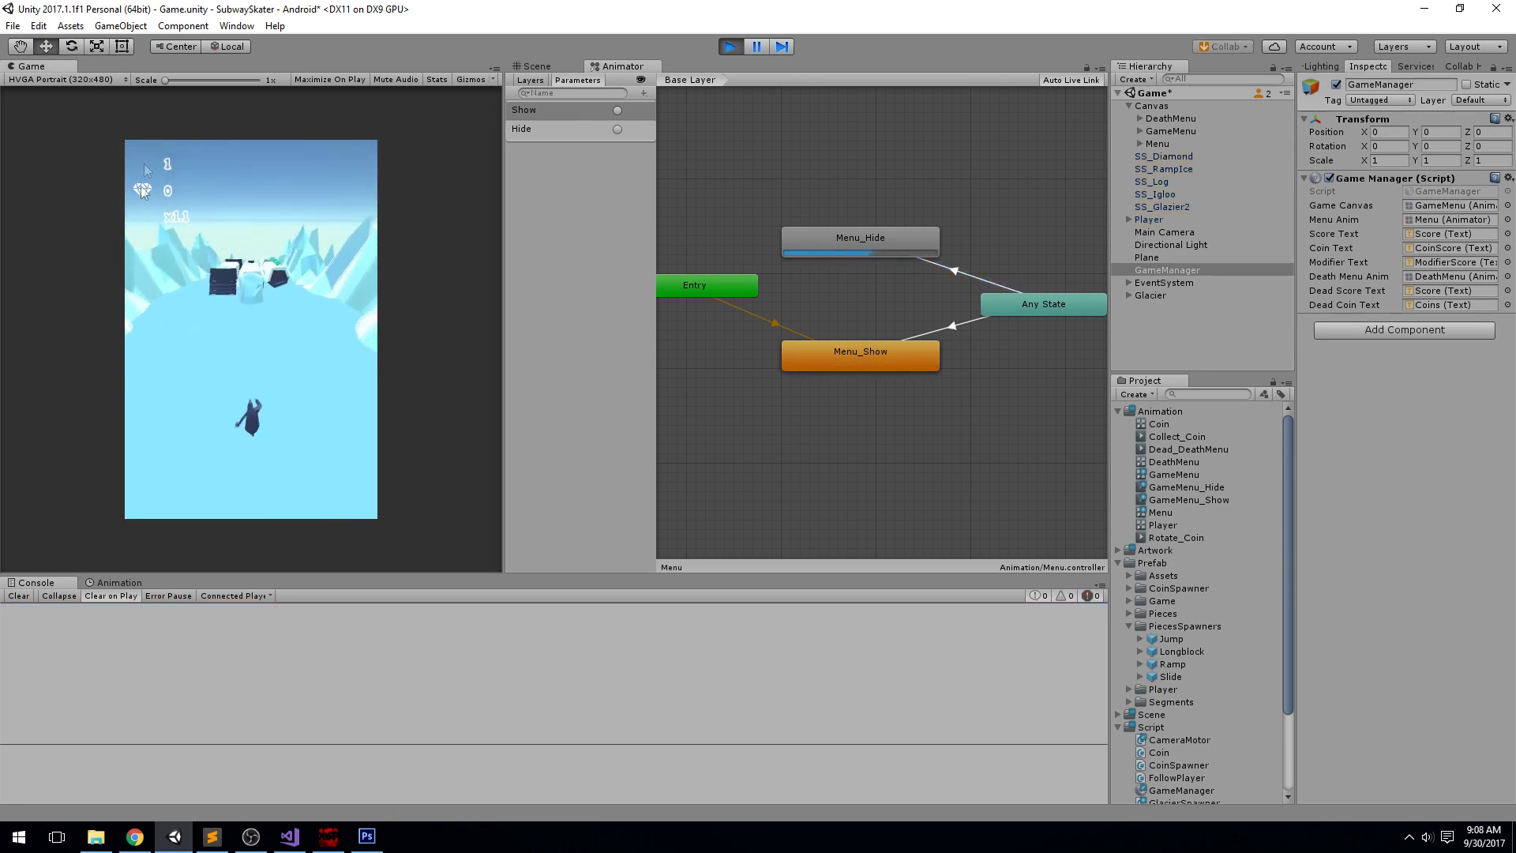
drag(353, 363, 174, 376)
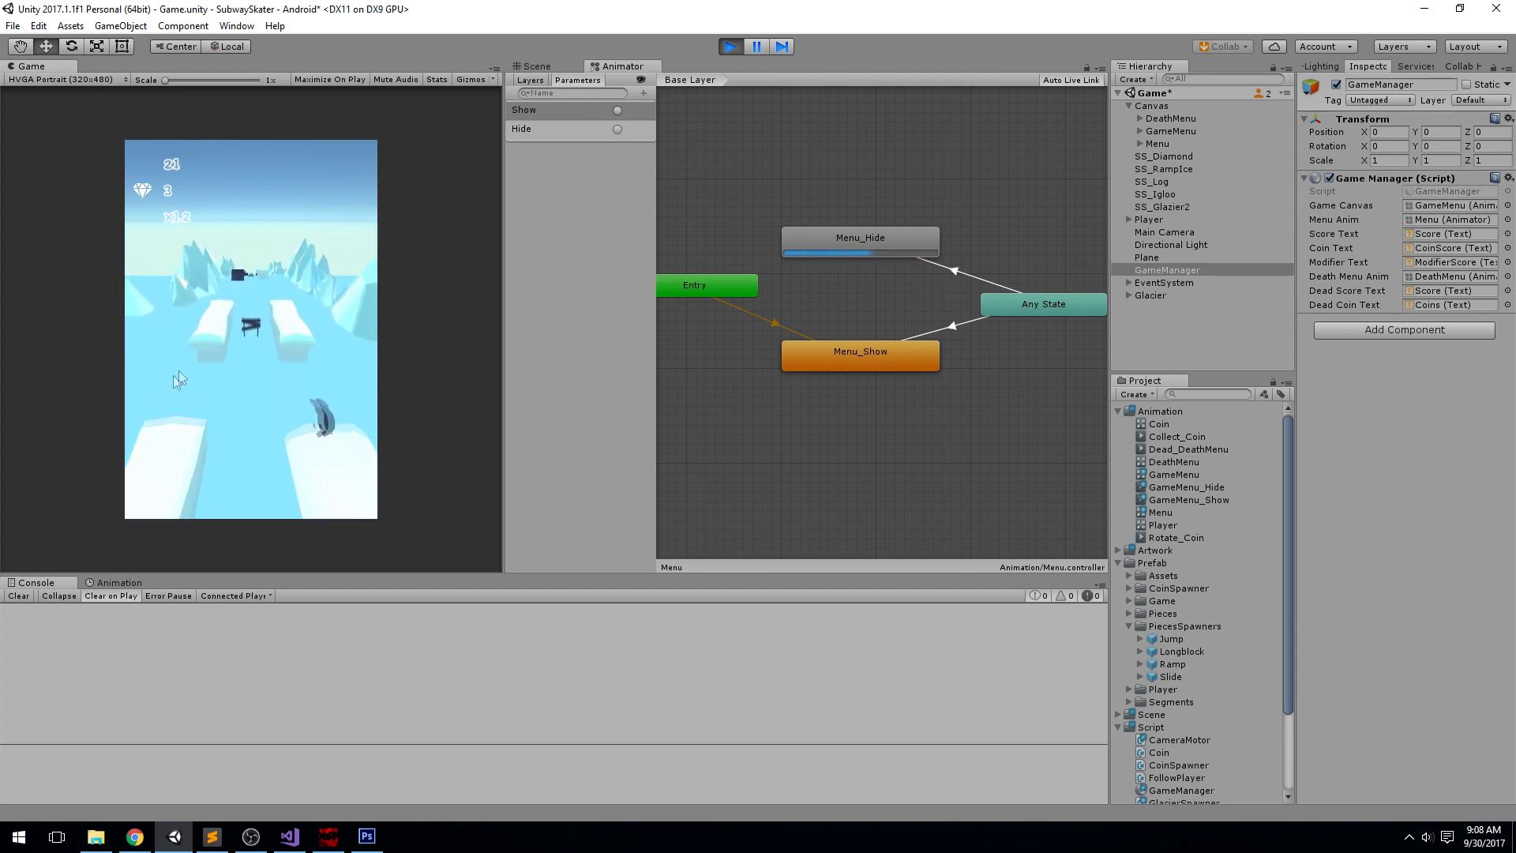
drag(282, 279, 248, 419)
drag(331, 331, 198, 291)
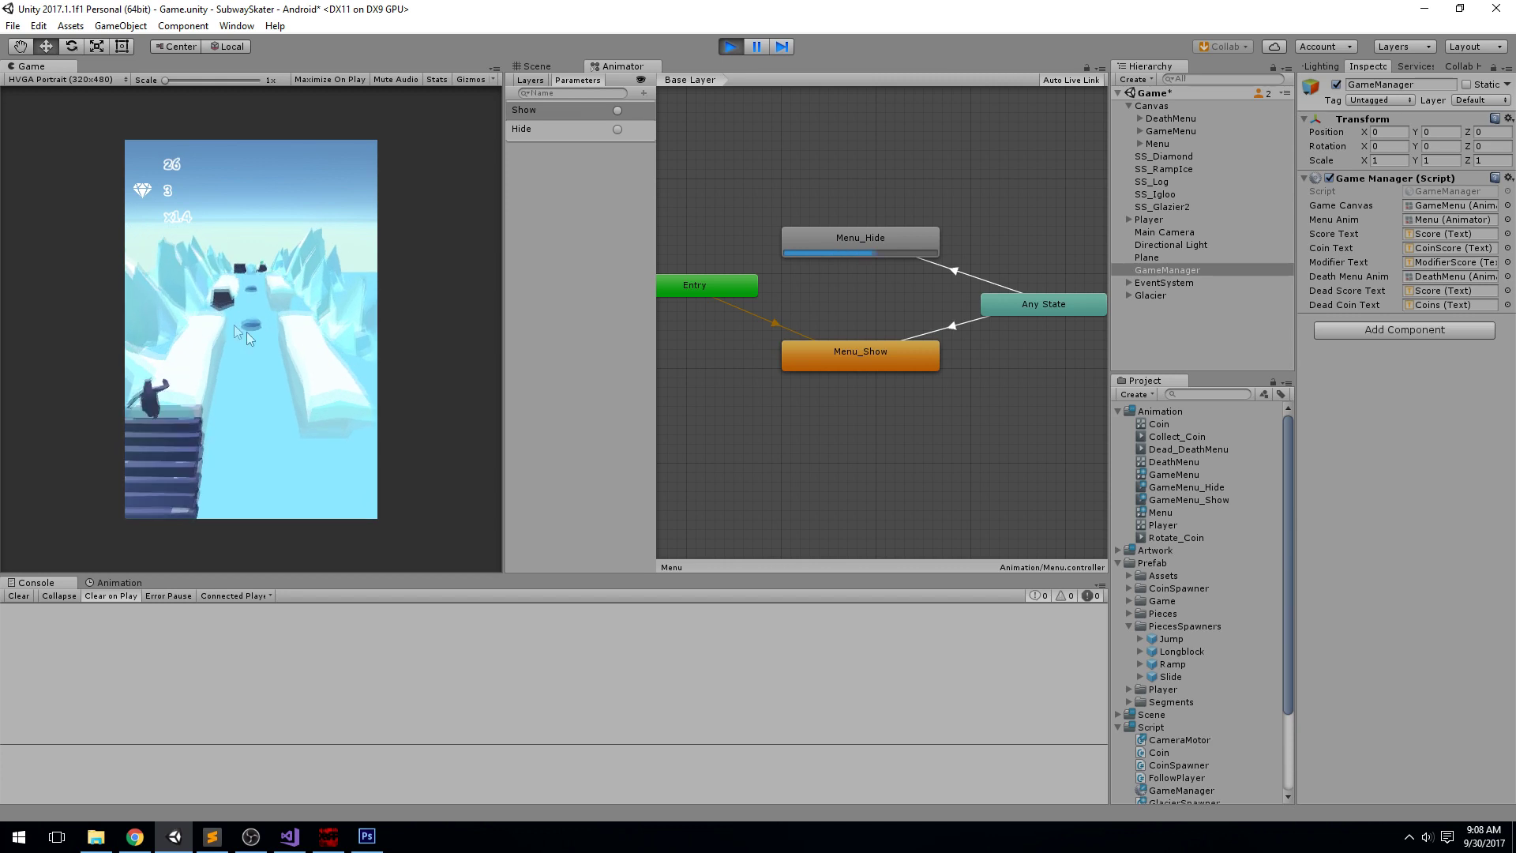
drag(225, 448, 231, 120)
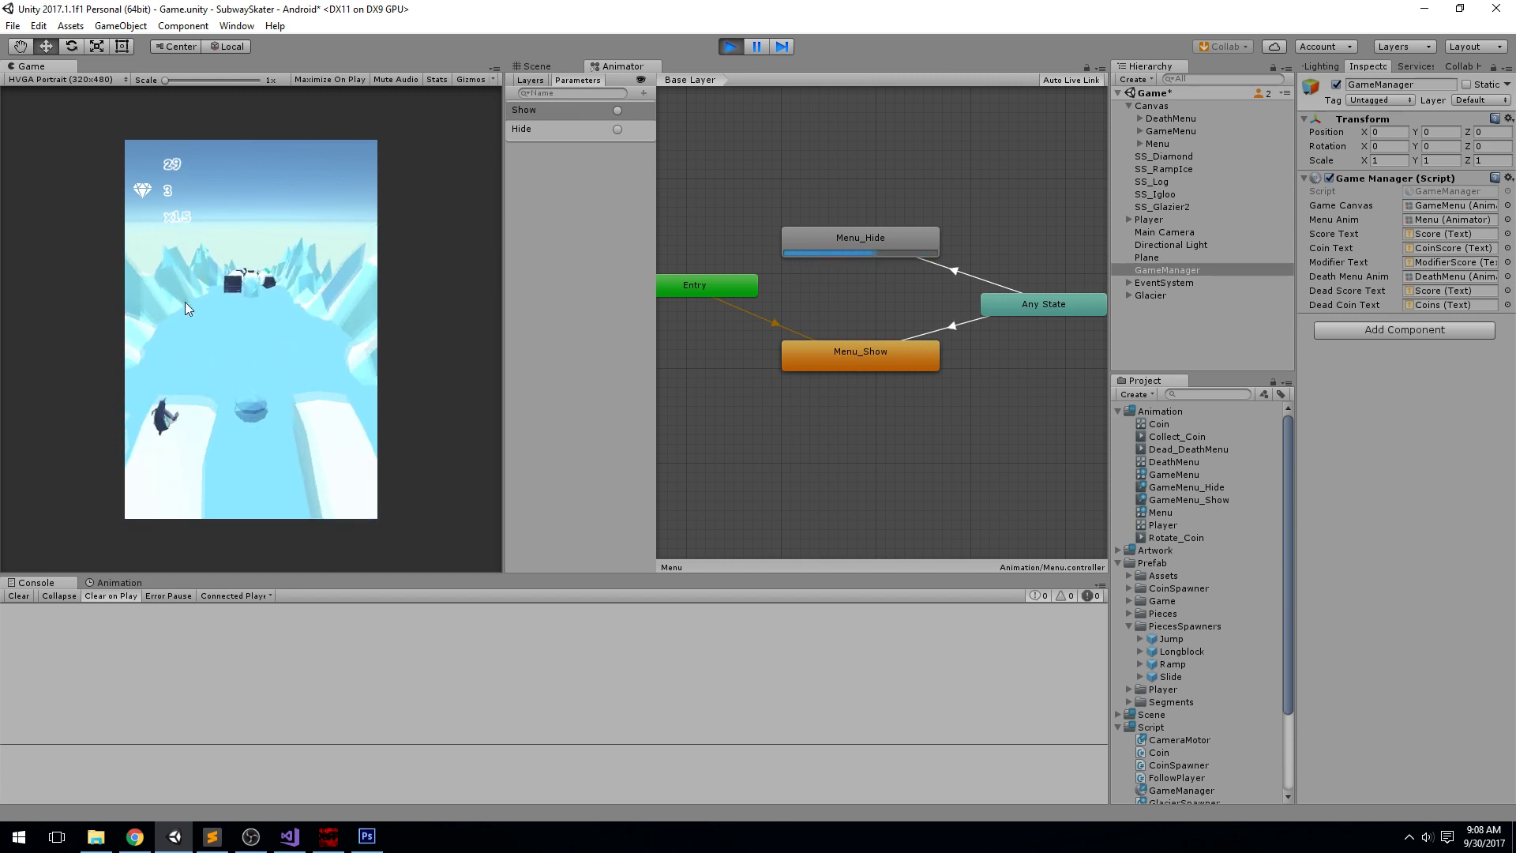
drag(197, 292, 406, 297)
mouse_move(229, 297)
mouse_down()
mouse_move(326, 291)
mouse_move(207, 300)
mouse_up()
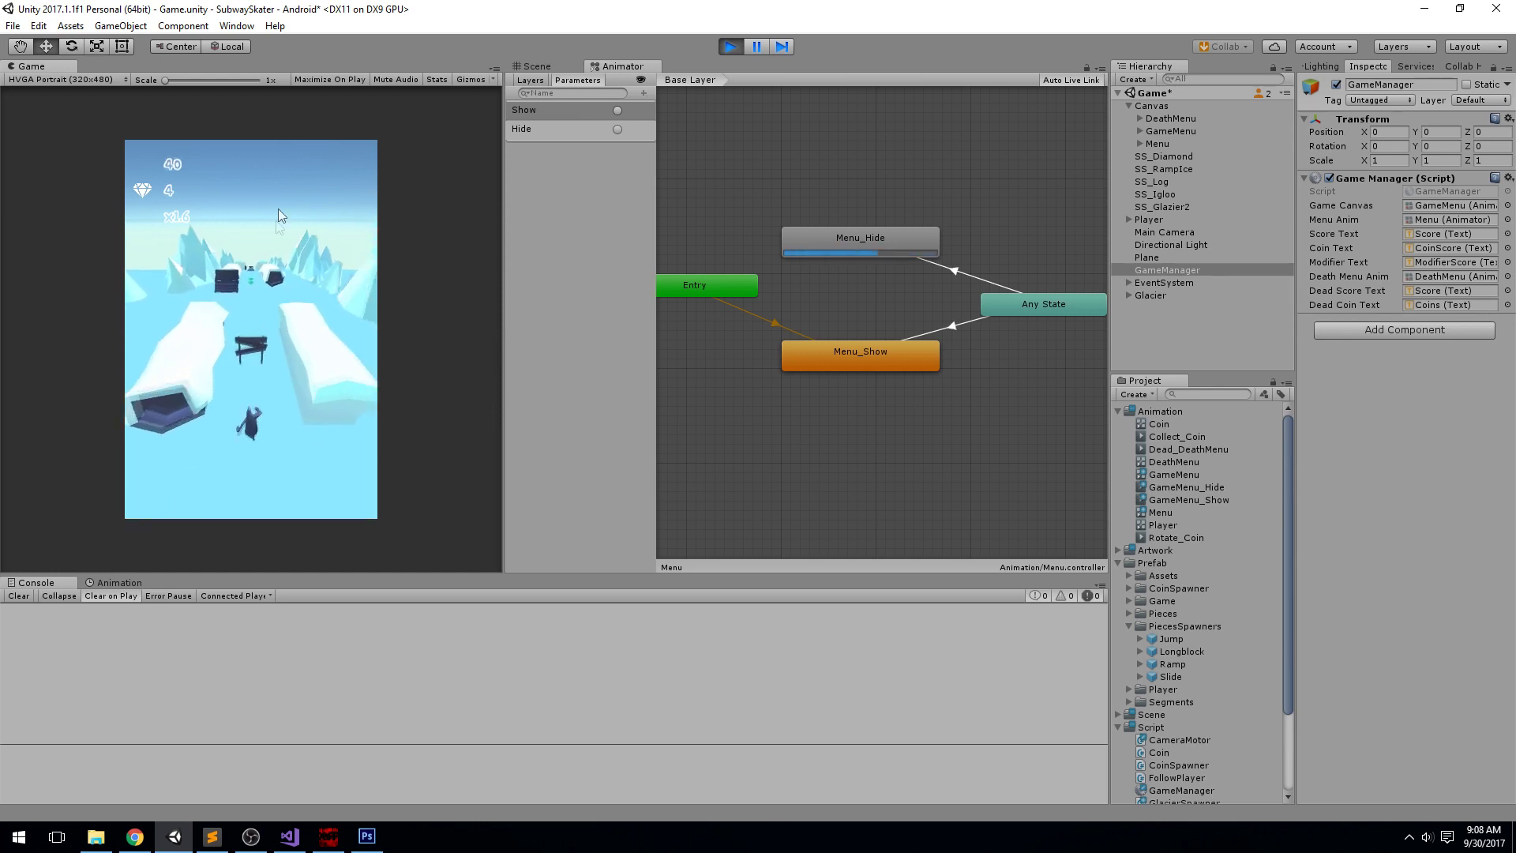
drag(276, 221, 281, 306)
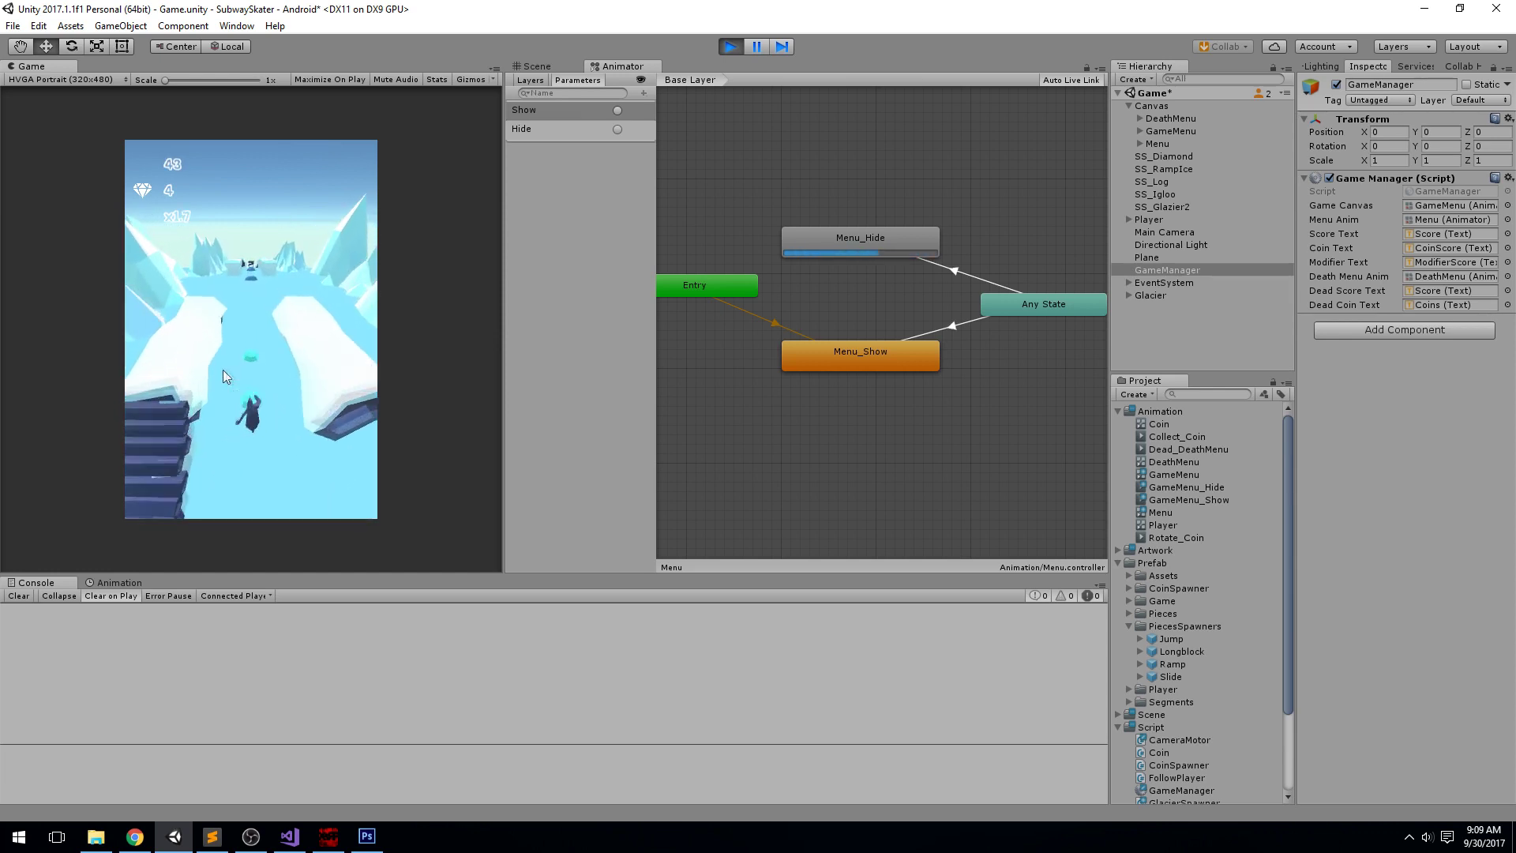
drag(280, 429, 286, 117)
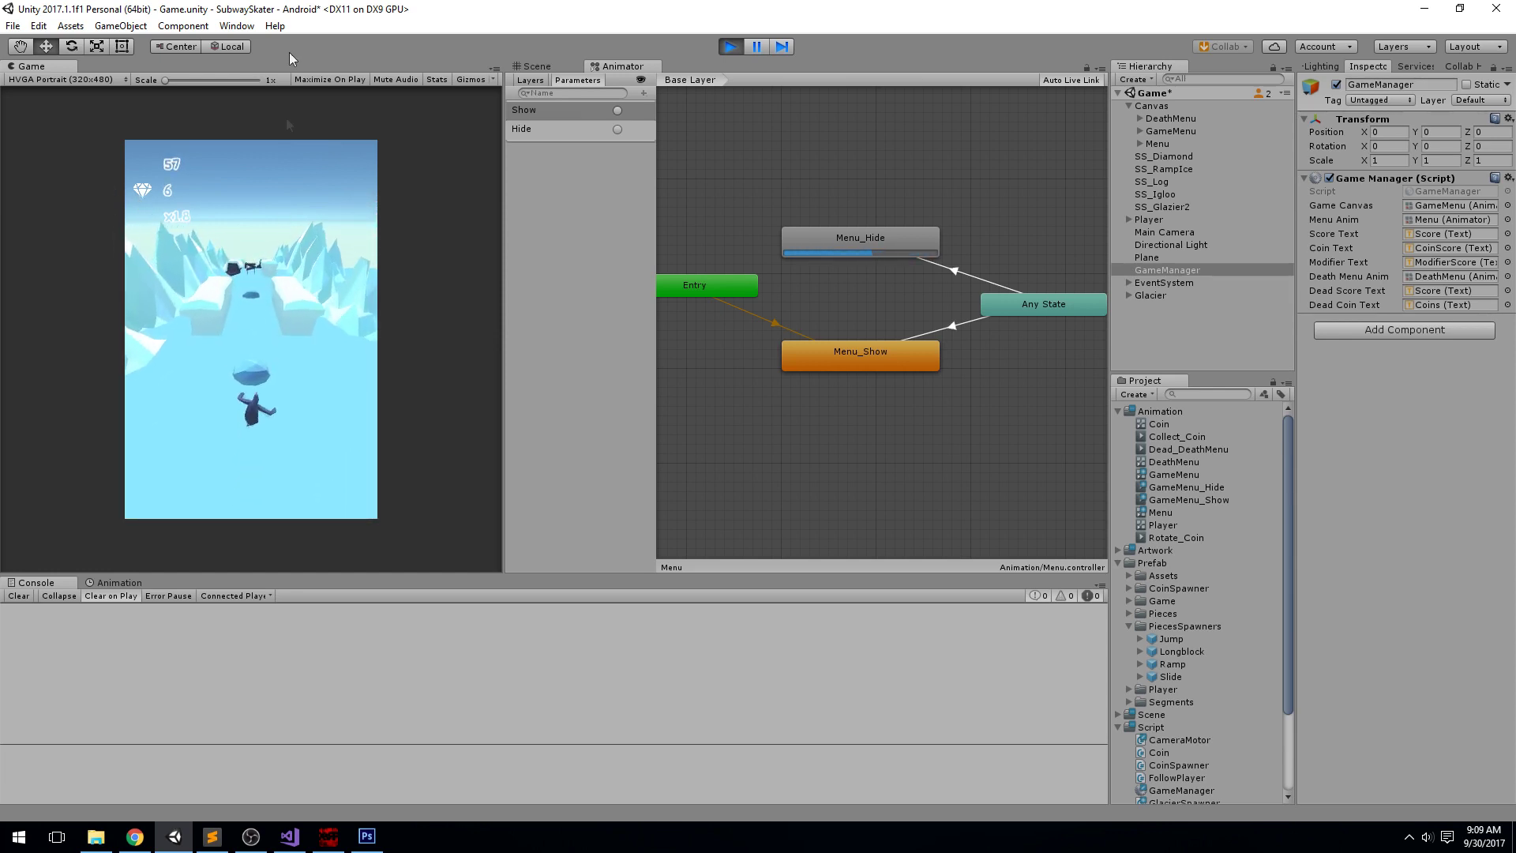
drag(276, 409, 313, 155)
drag(303, 263, 232, 0)
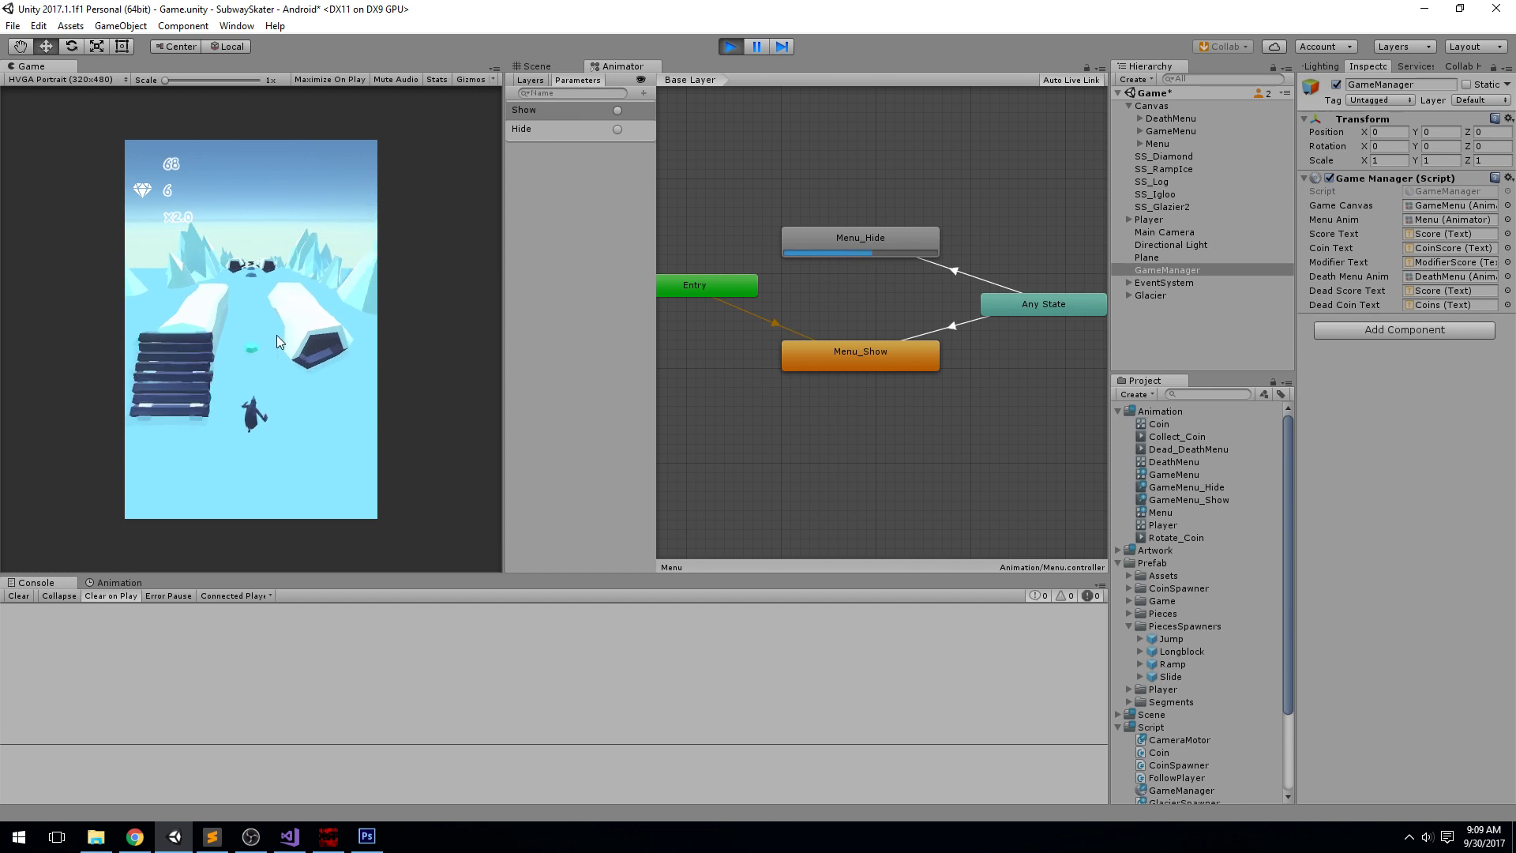
drag(277, 335, 136, 191)
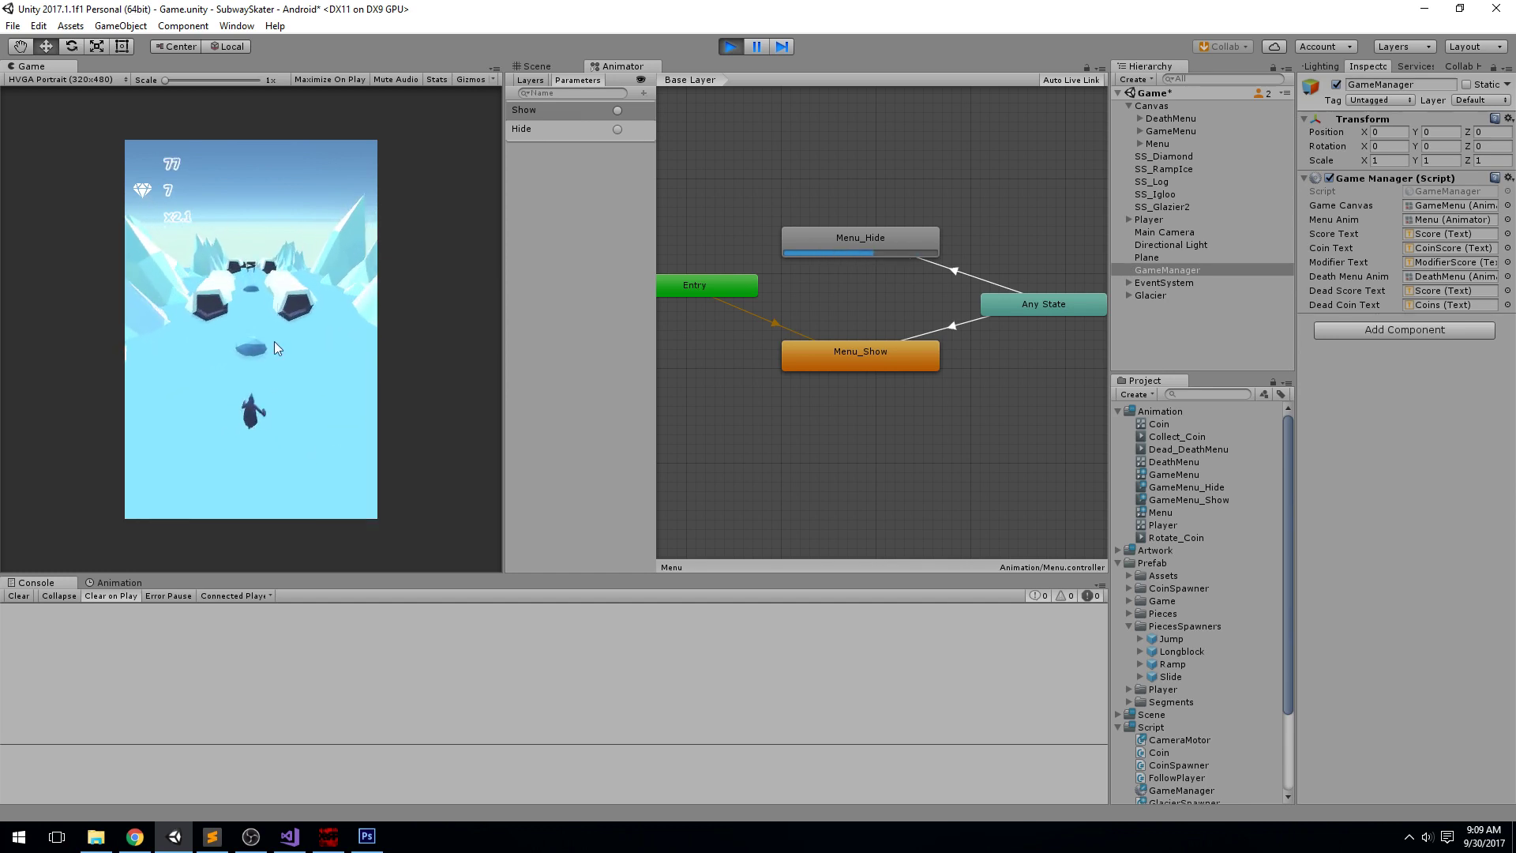
drag(273, 341, 292, 212)
drag(281, 430, 305, 162)
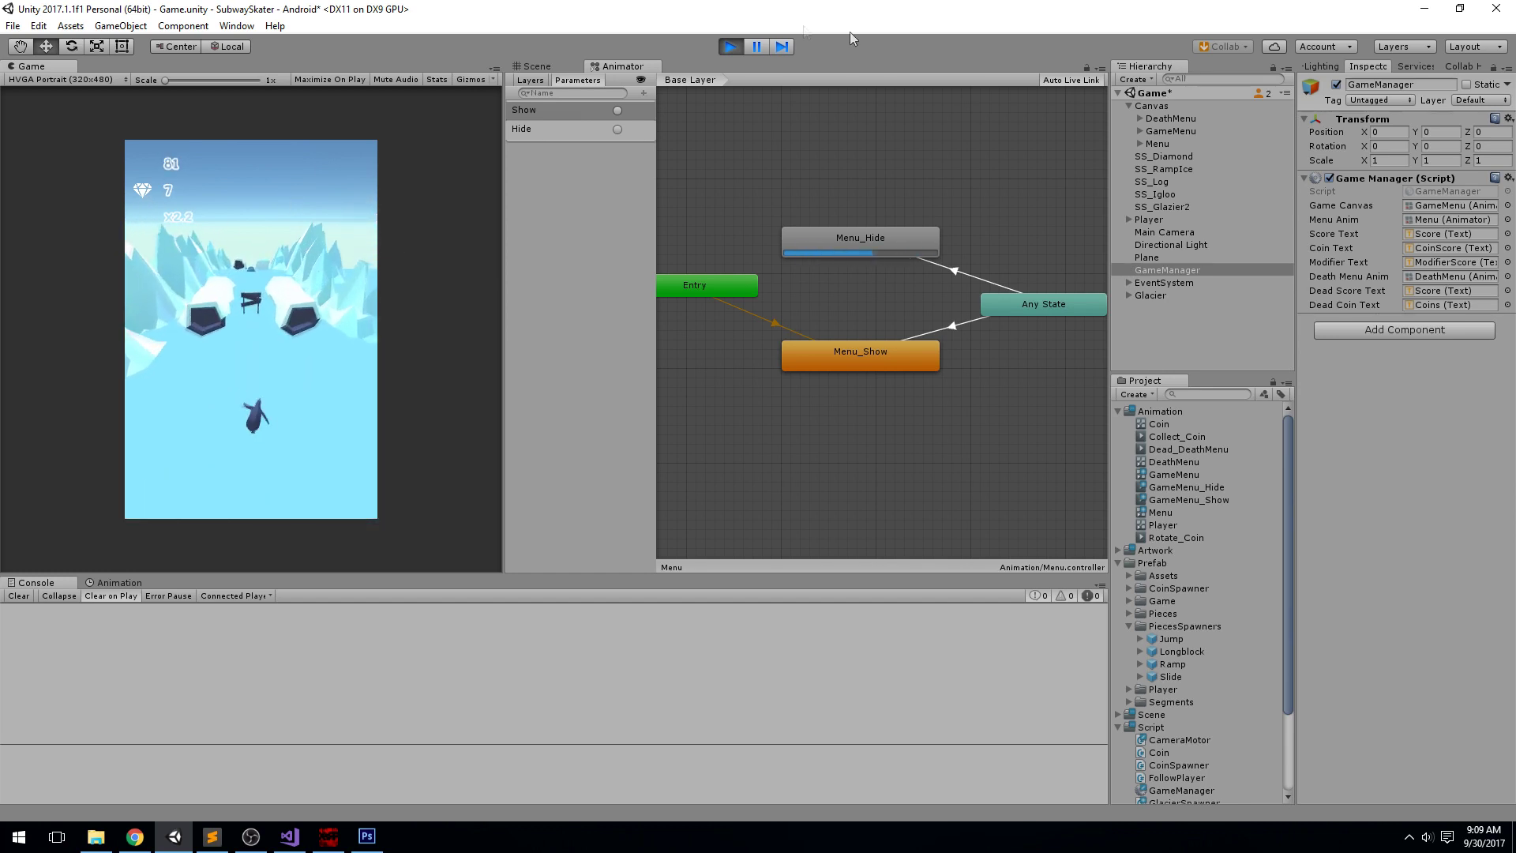
click(731, 47)
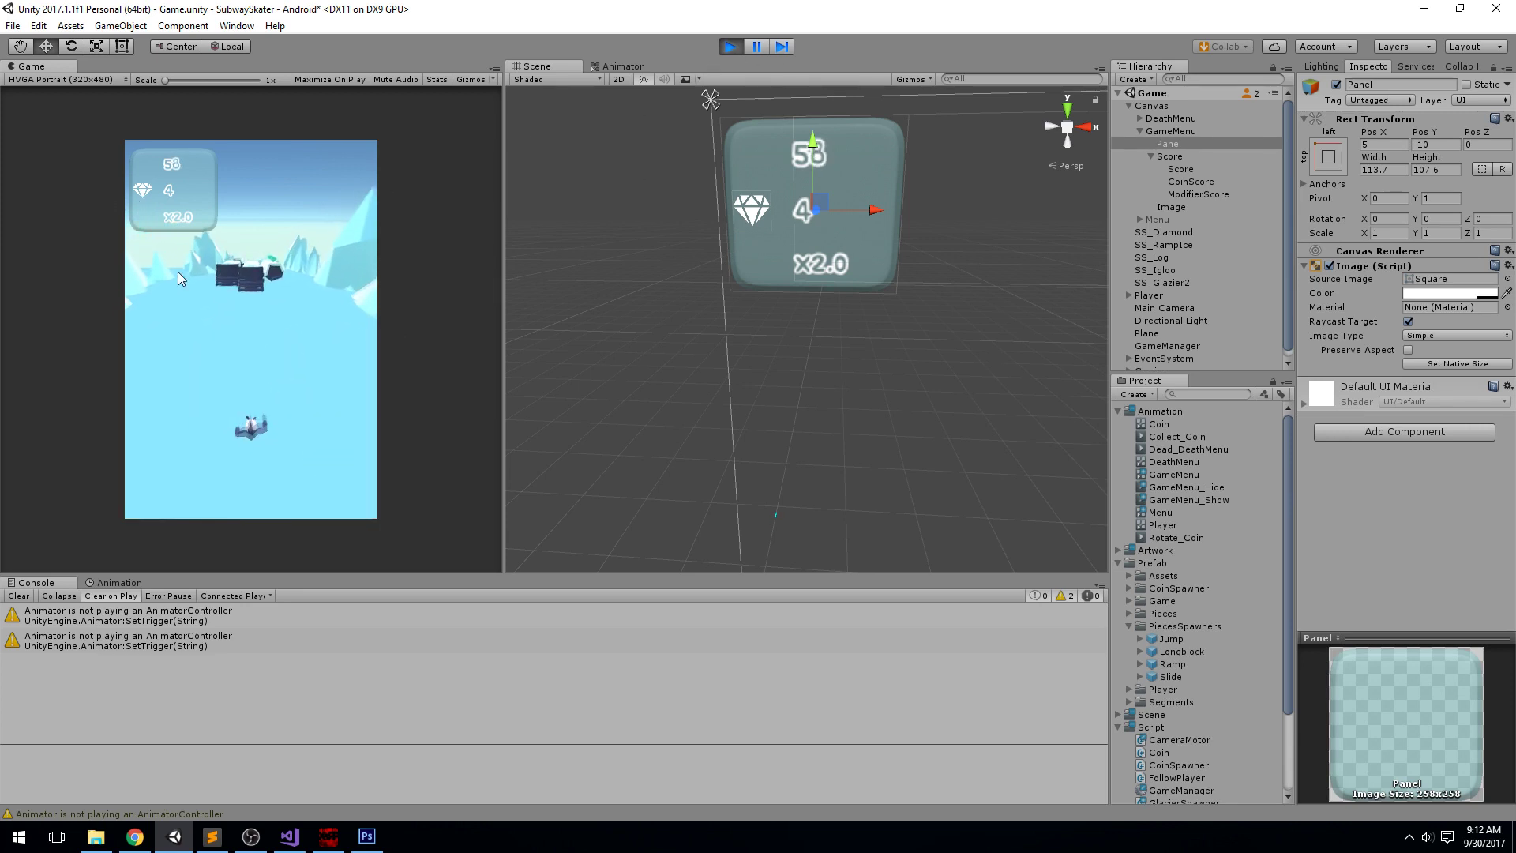
Step: Check the score panel while steering the penguin in the running game, and stop play mode
drag(294, 308, 628, 314)
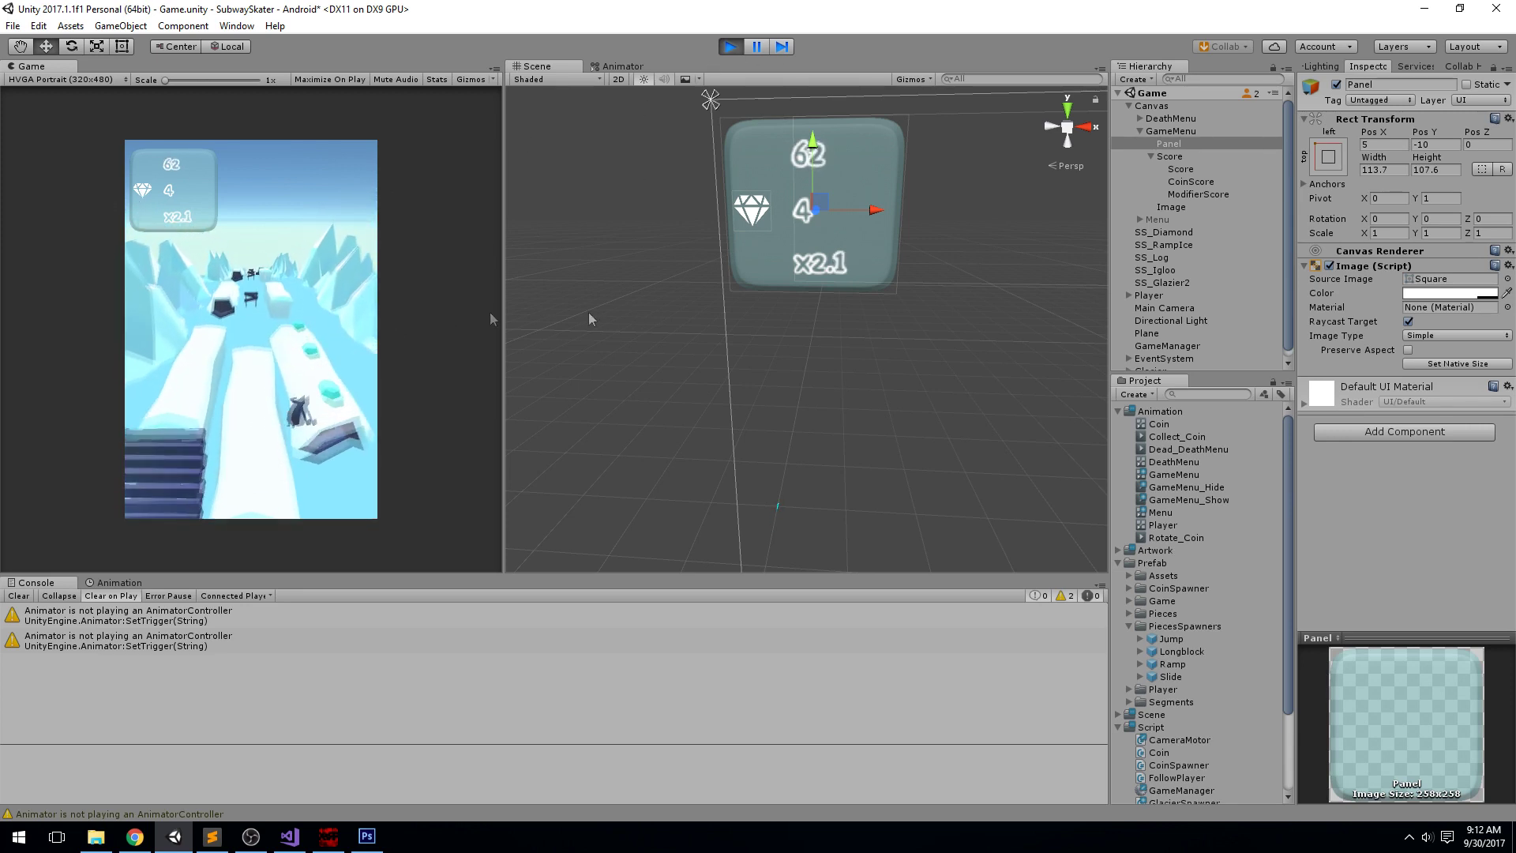
drag(304, 419, 354, 181)
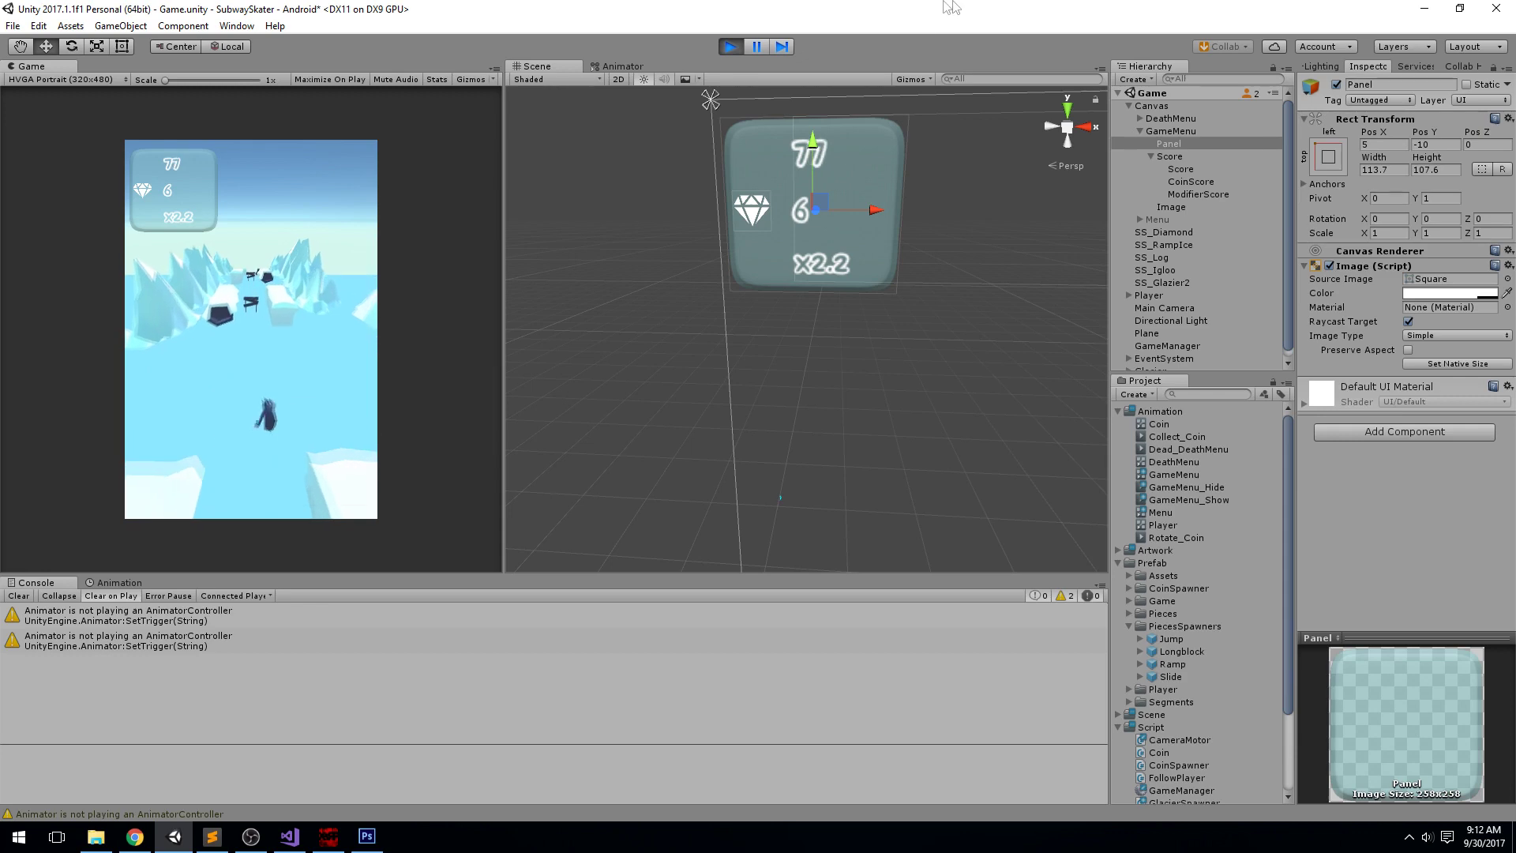
key(ctrl+p)
Step: Rename the diamond Image object under GameMenu to Diamond
click(751, 215)
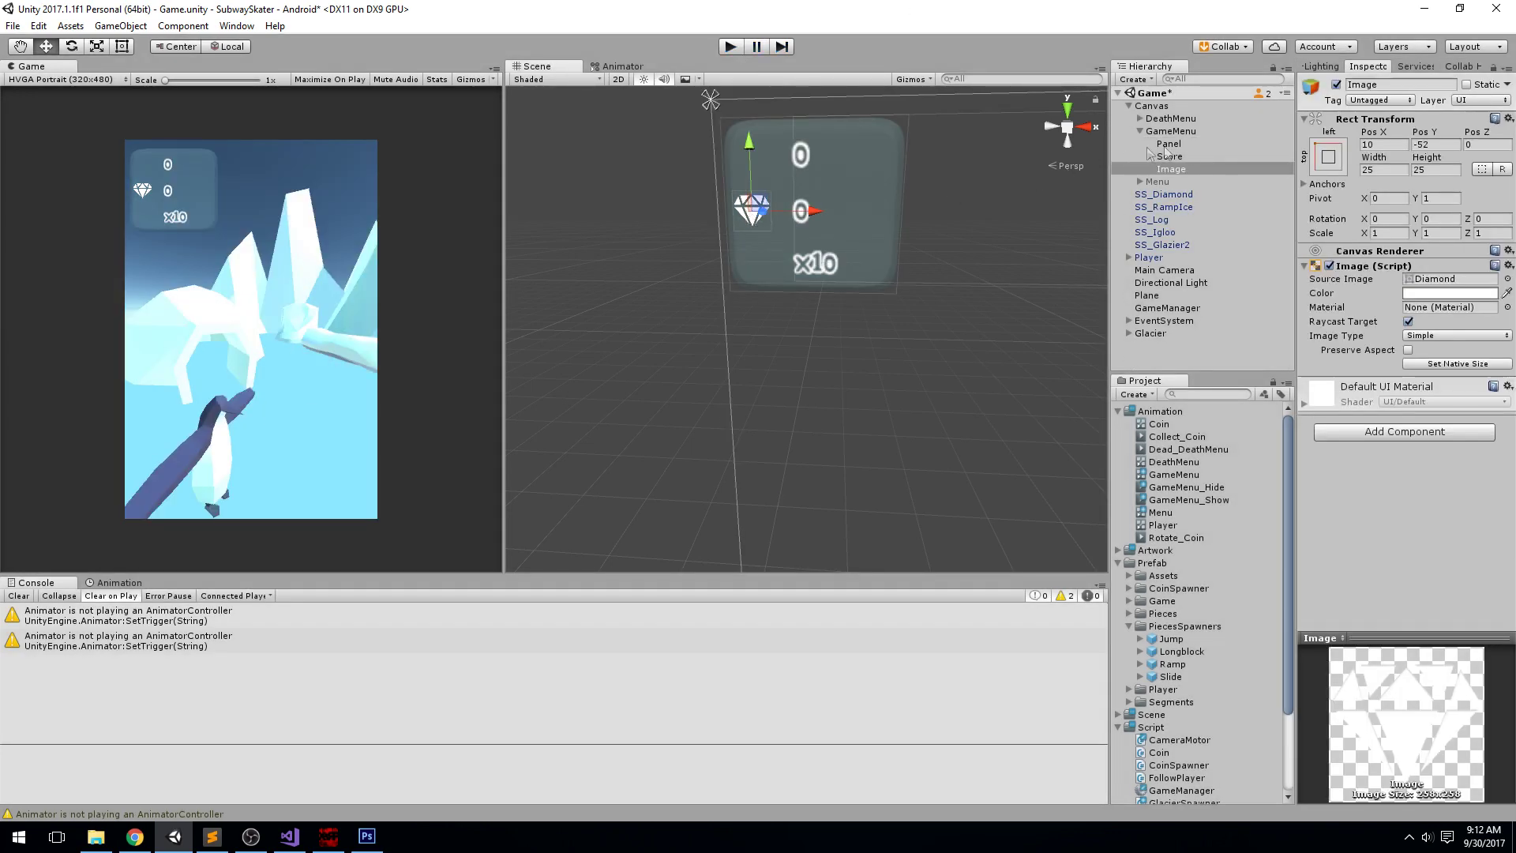
double_click(1189, 170)
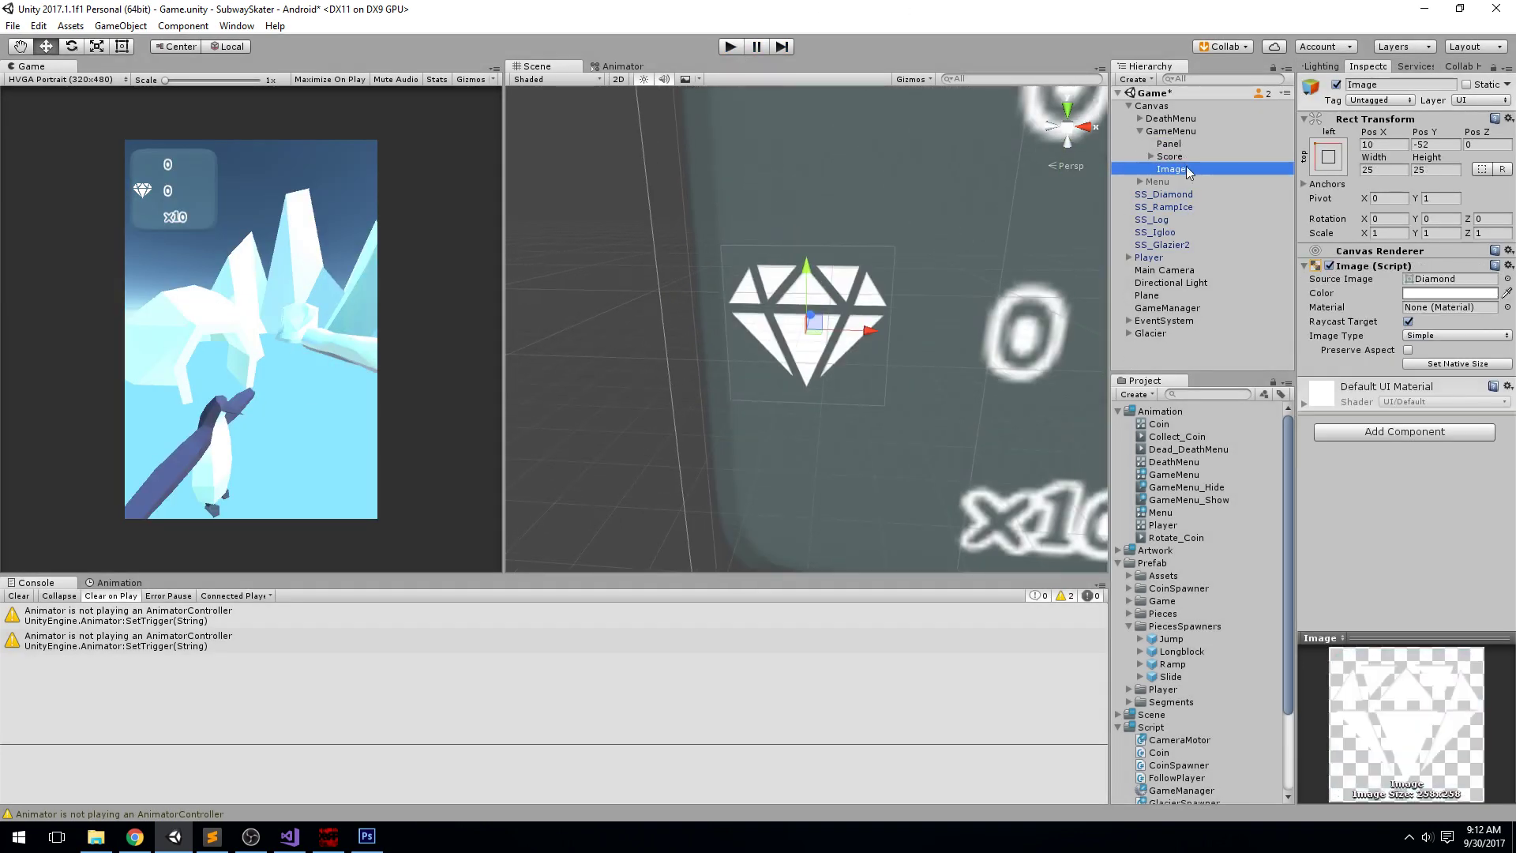
click(1189, 169)
text(Dimaond)
key(Return)
click(1187, 166)
text(Diamond)
key(Return)
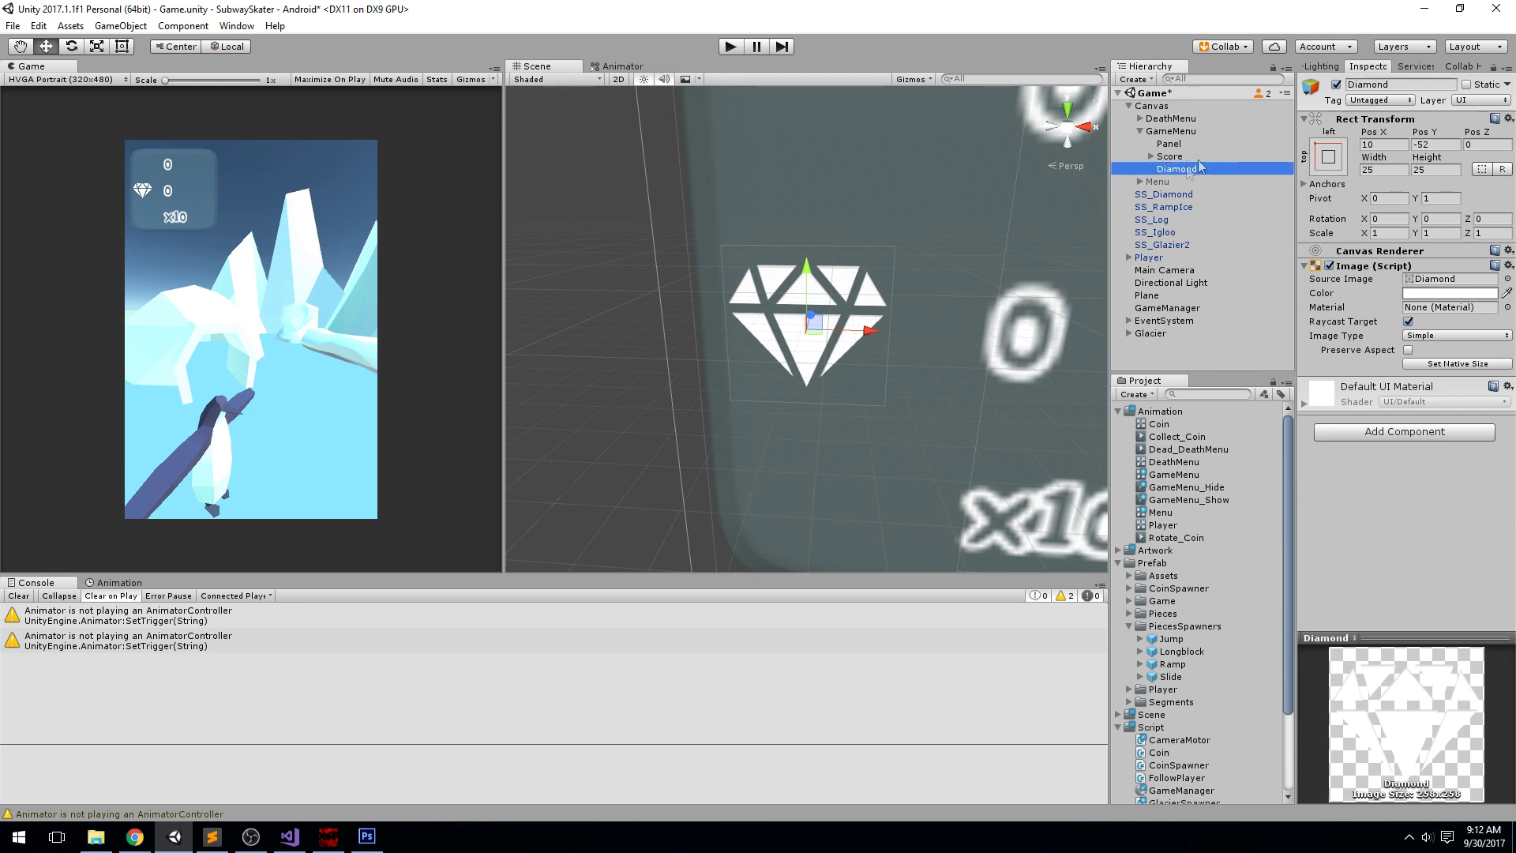
Step: Add an Animator component to the Diamond image object
click(1367, 426)
text(animator)
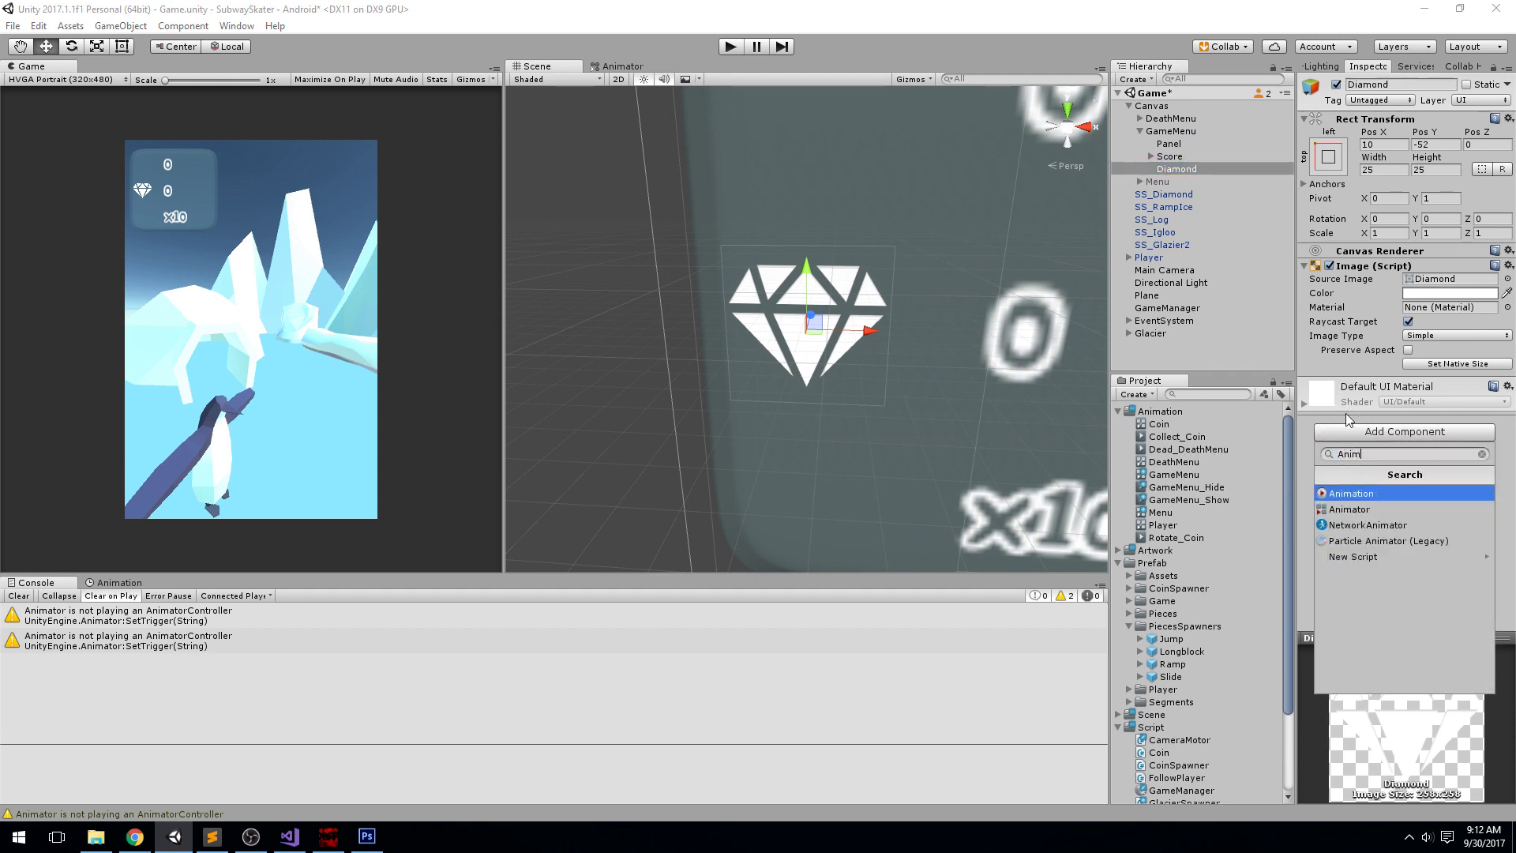
key(Return)
Step: Create an Animator Controller named Diamond in the Animation folder
right_click(1169, 412)
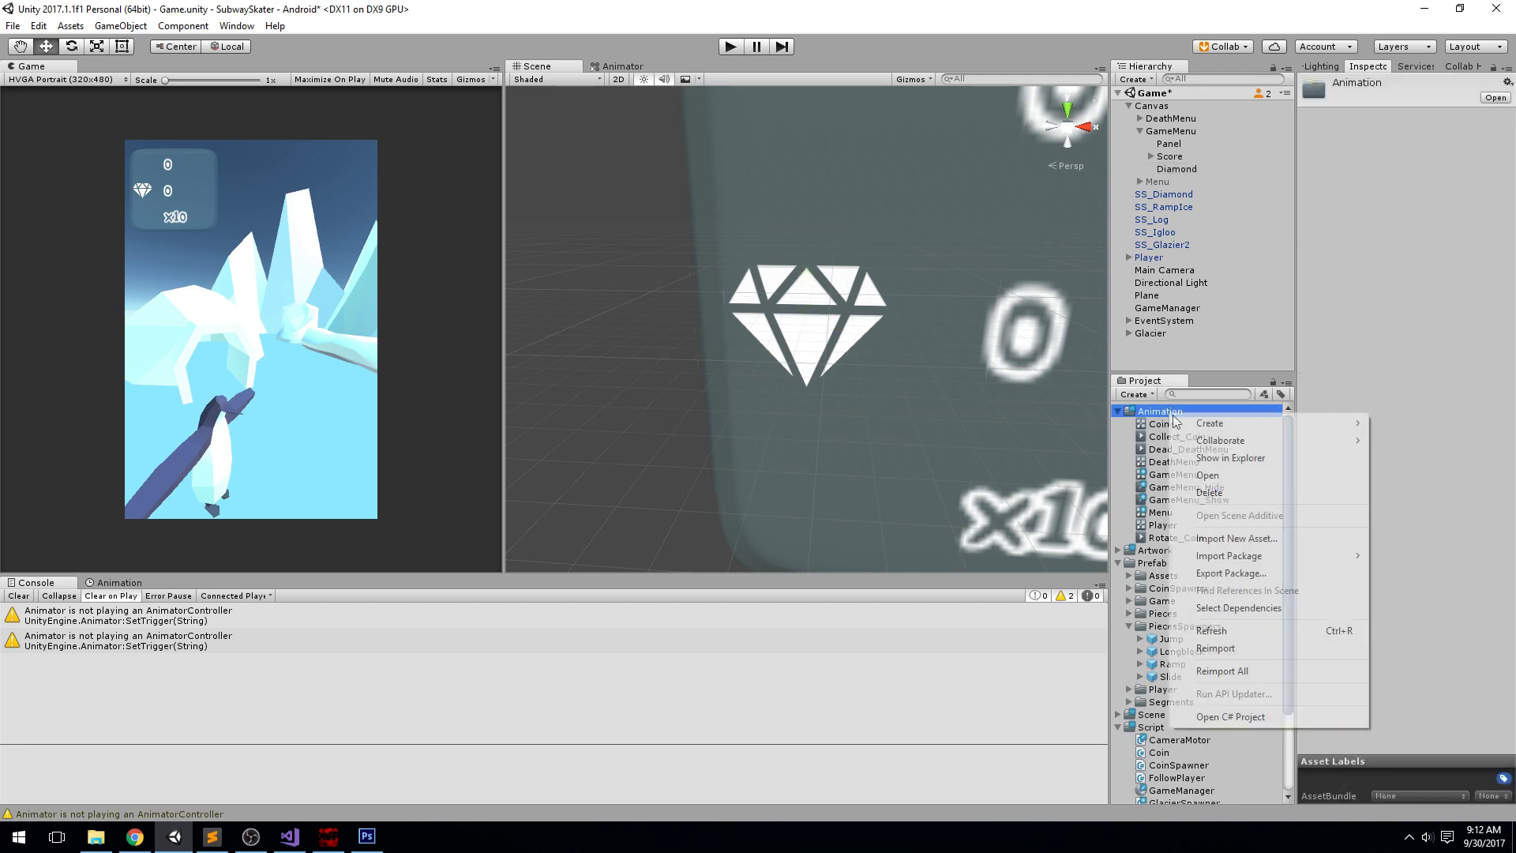
mouse_move(1259, 428)
click(1051, 662)
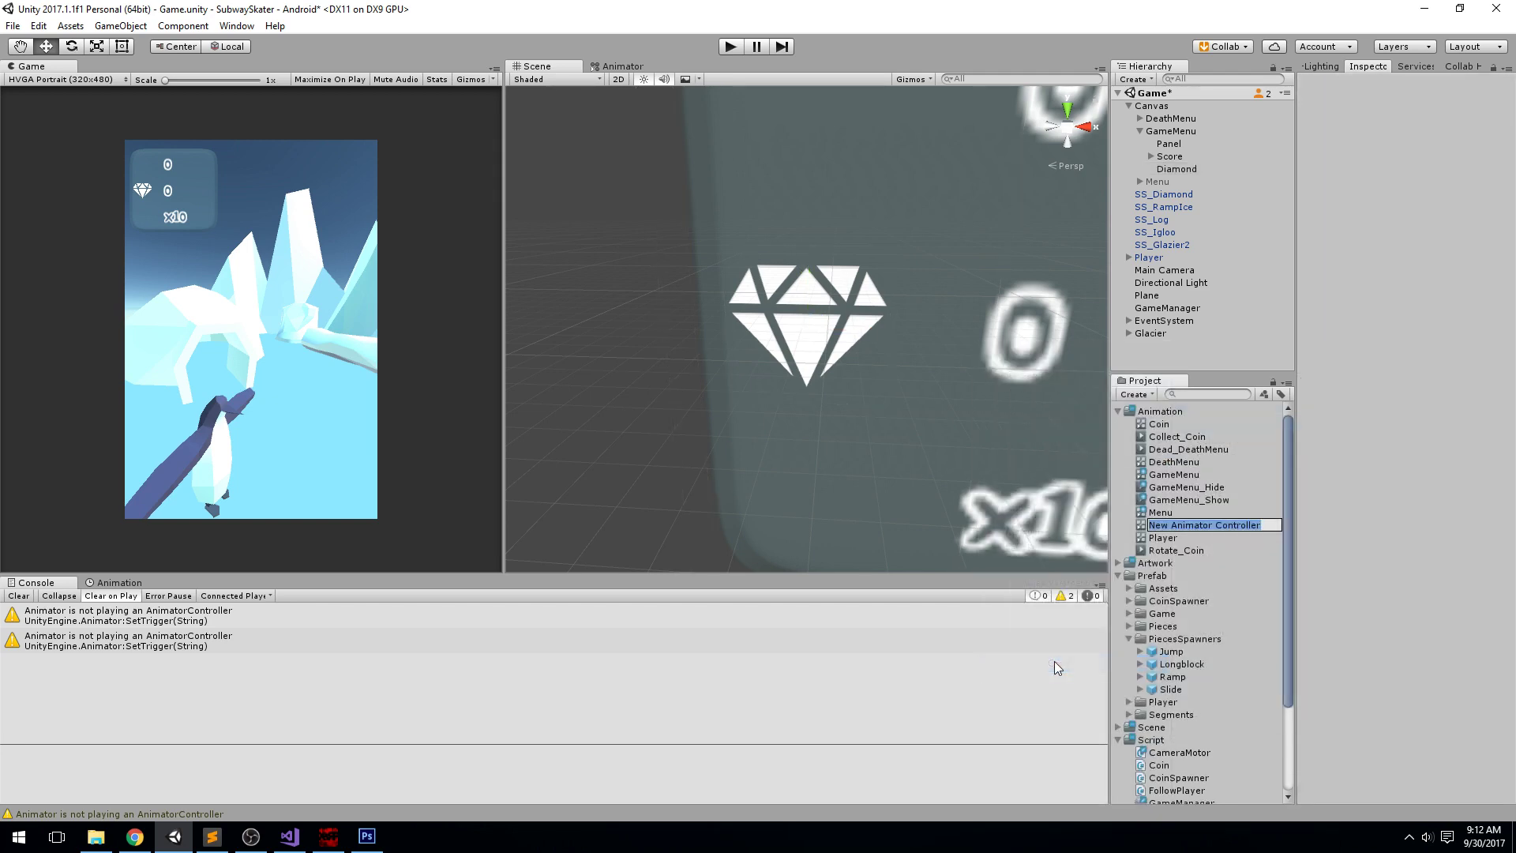
text(Diamond)
key(Return)
Step: Move the Menu_Hide and Menu_Show animation clips into the Animation folder
scroll(1129, 529, down, 3)
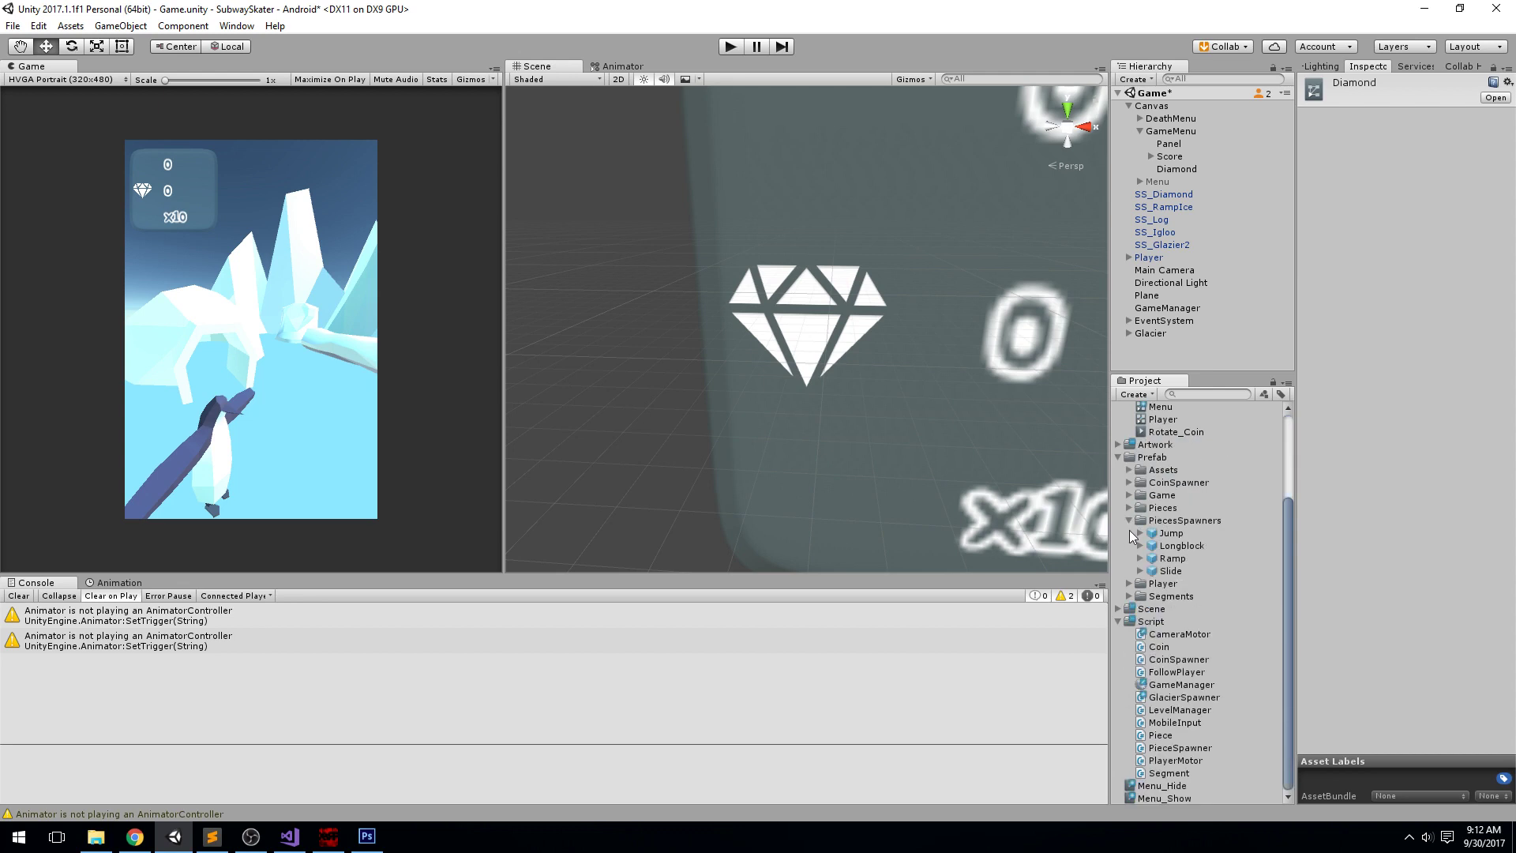
click(1162, 786)
shift+click(1165, 799)
drag(1167, 794, 1172, 456)
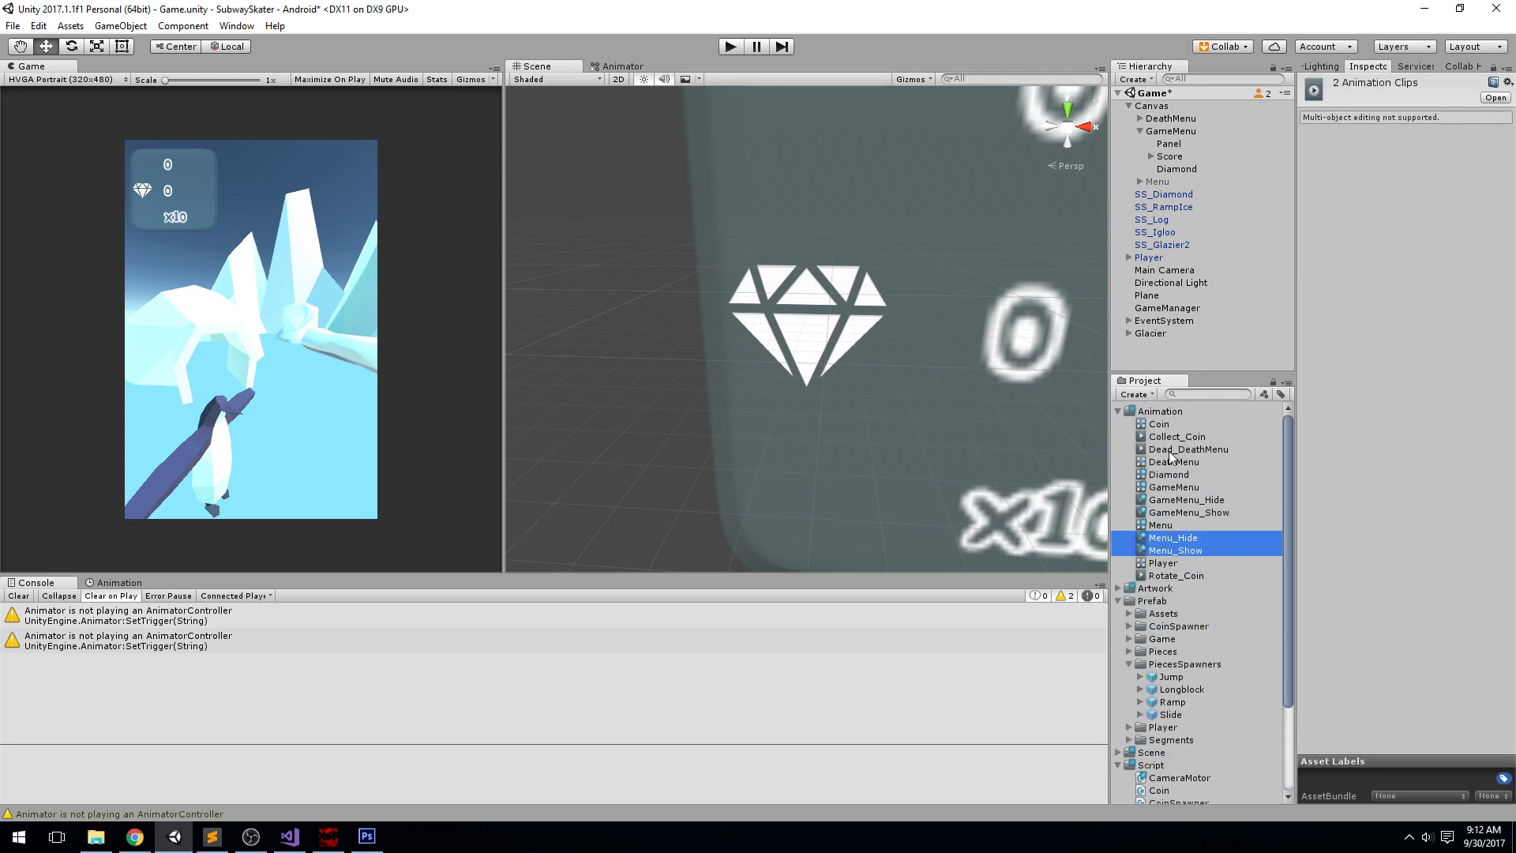
click(852, 293)
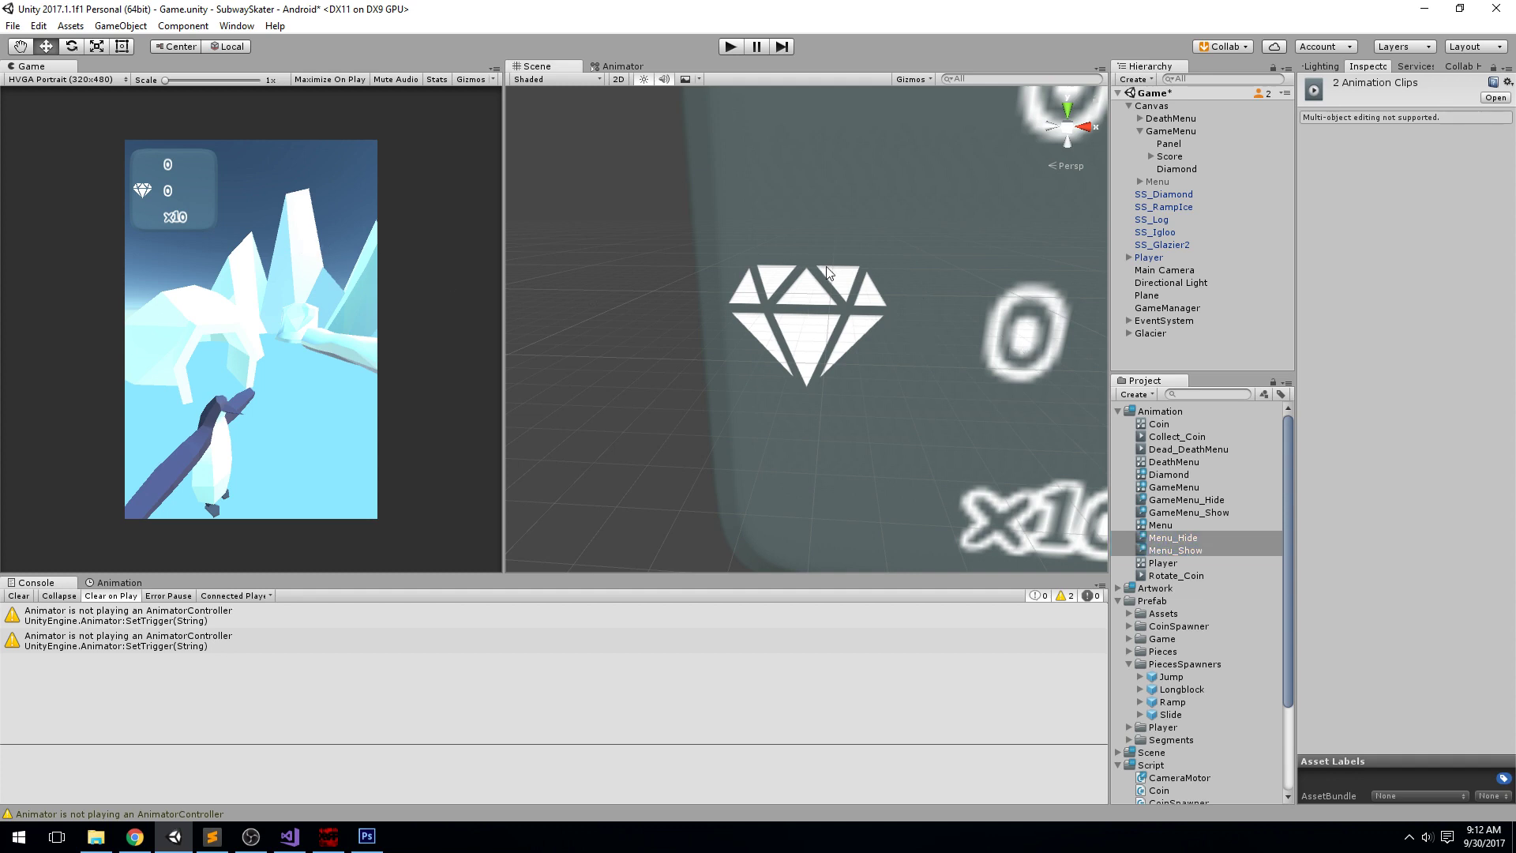
Step: Assign the Diamond controller to the Animator of the Diamond object under GameMenu
click(1196, 167)
key(ctrl+6)
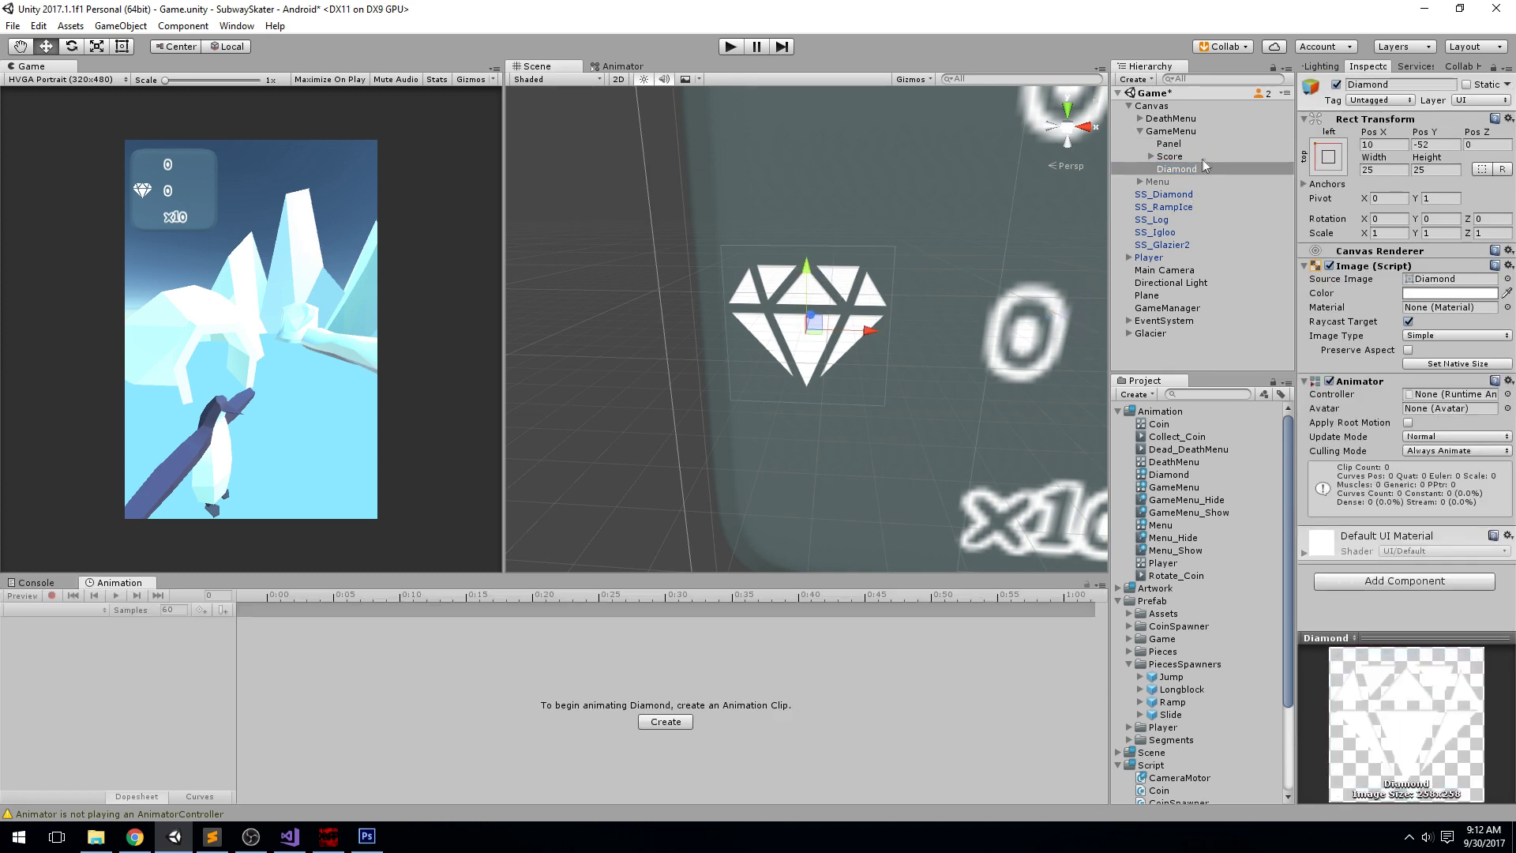
click(1507, 395)
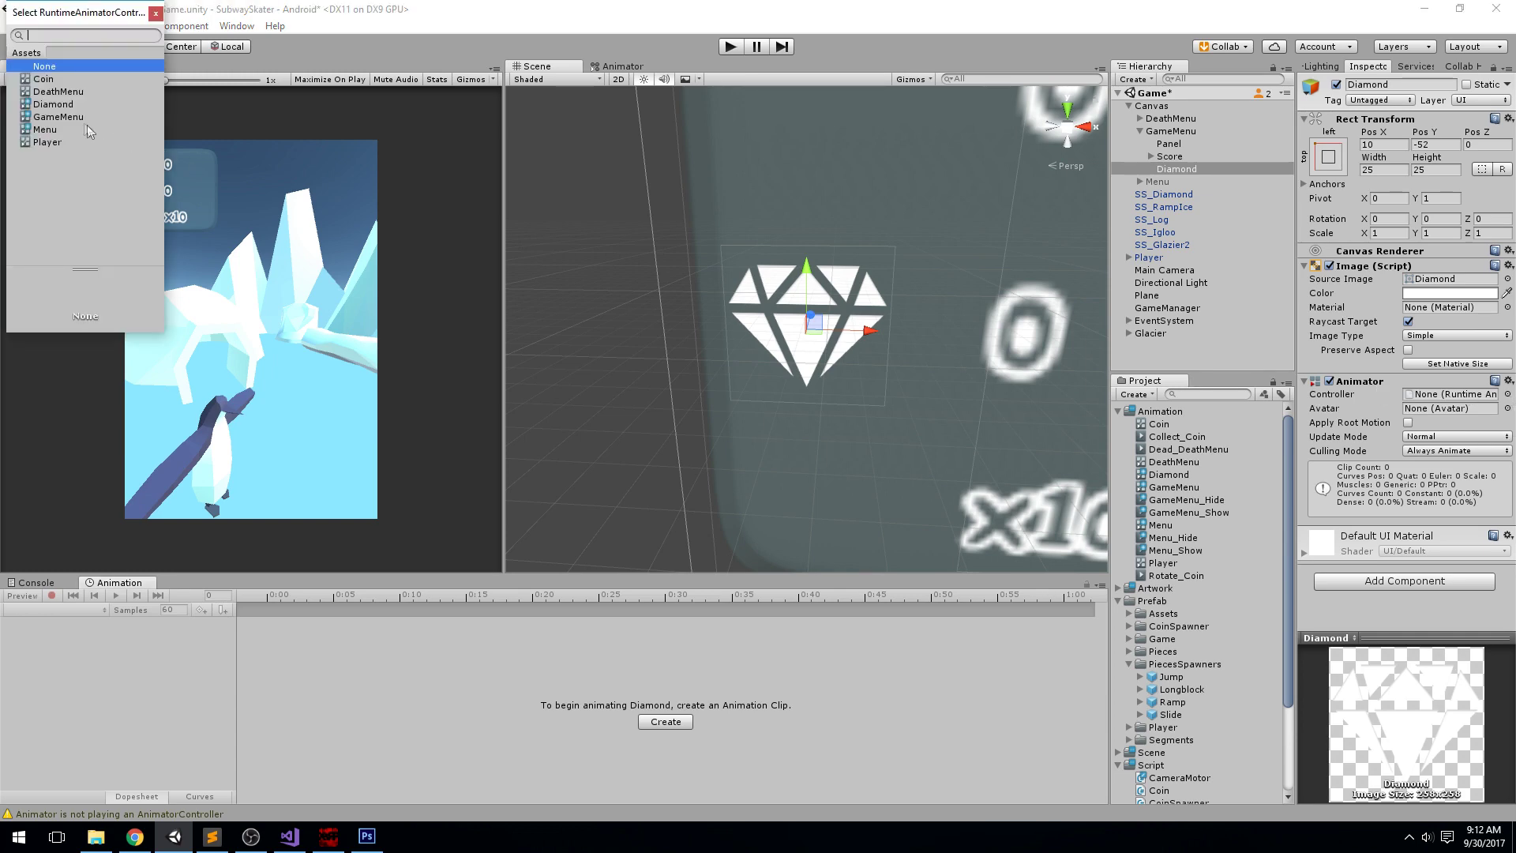
click(53, 104)
click(156, 14)
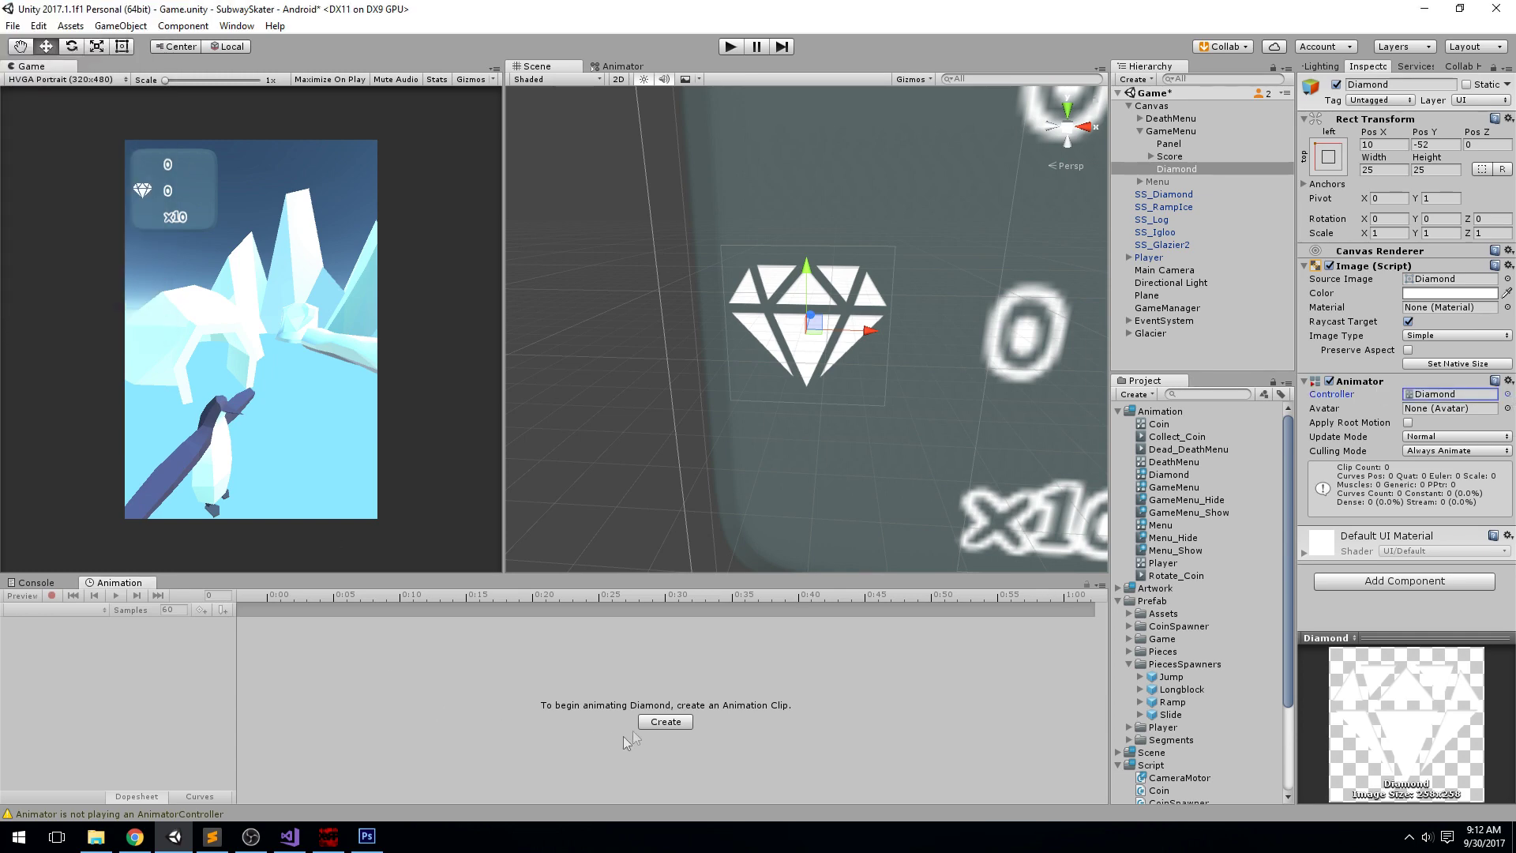
Step: Create an animation clip named Diamond_Pop for the Diamond object and move it into the Animation folder
click(665, 722)
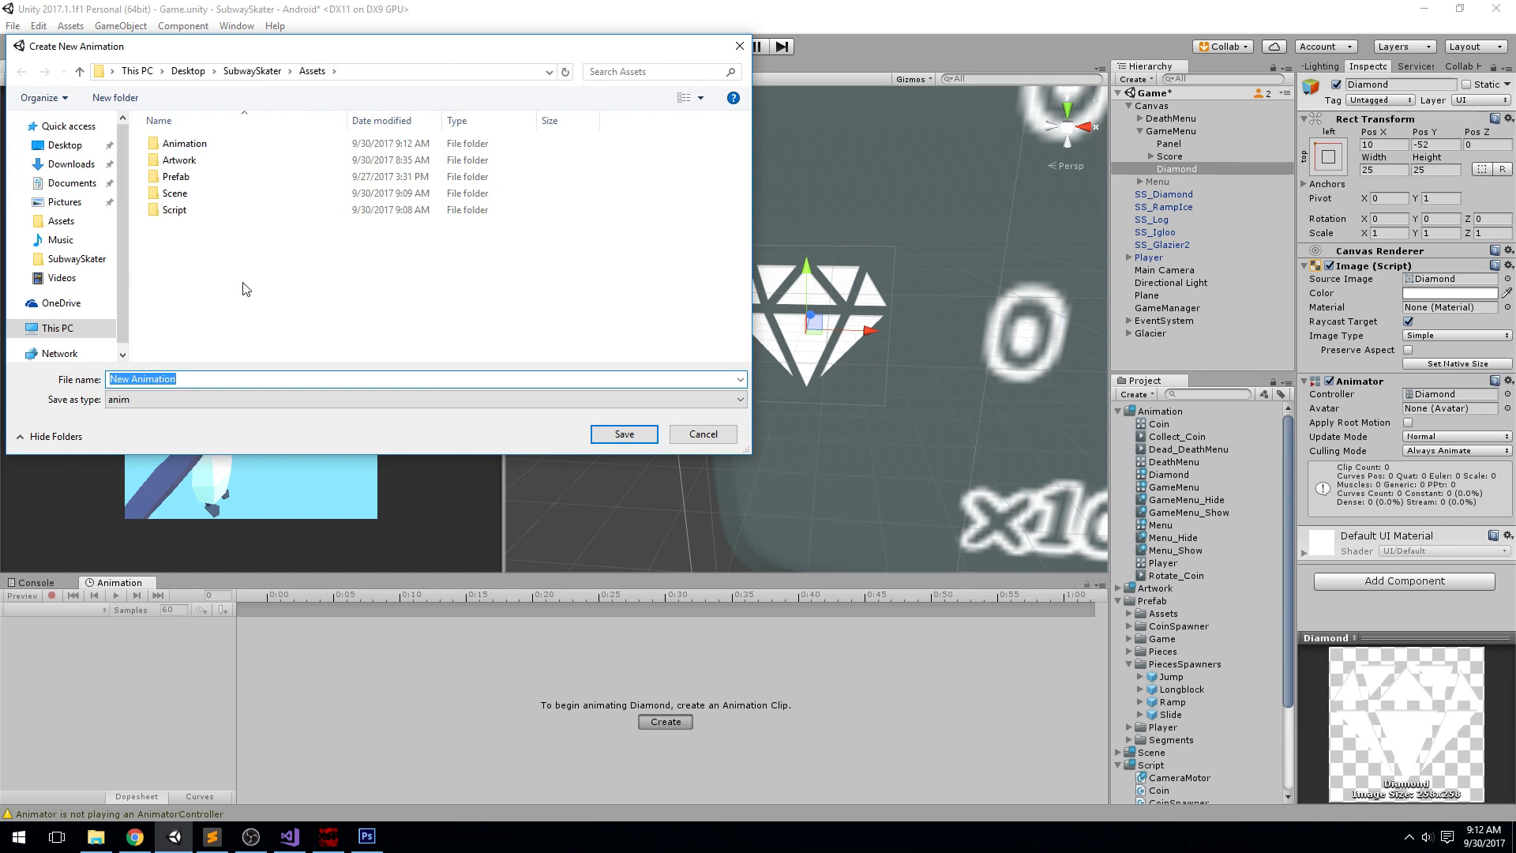
text(Diamond_Pop)
key(Return)
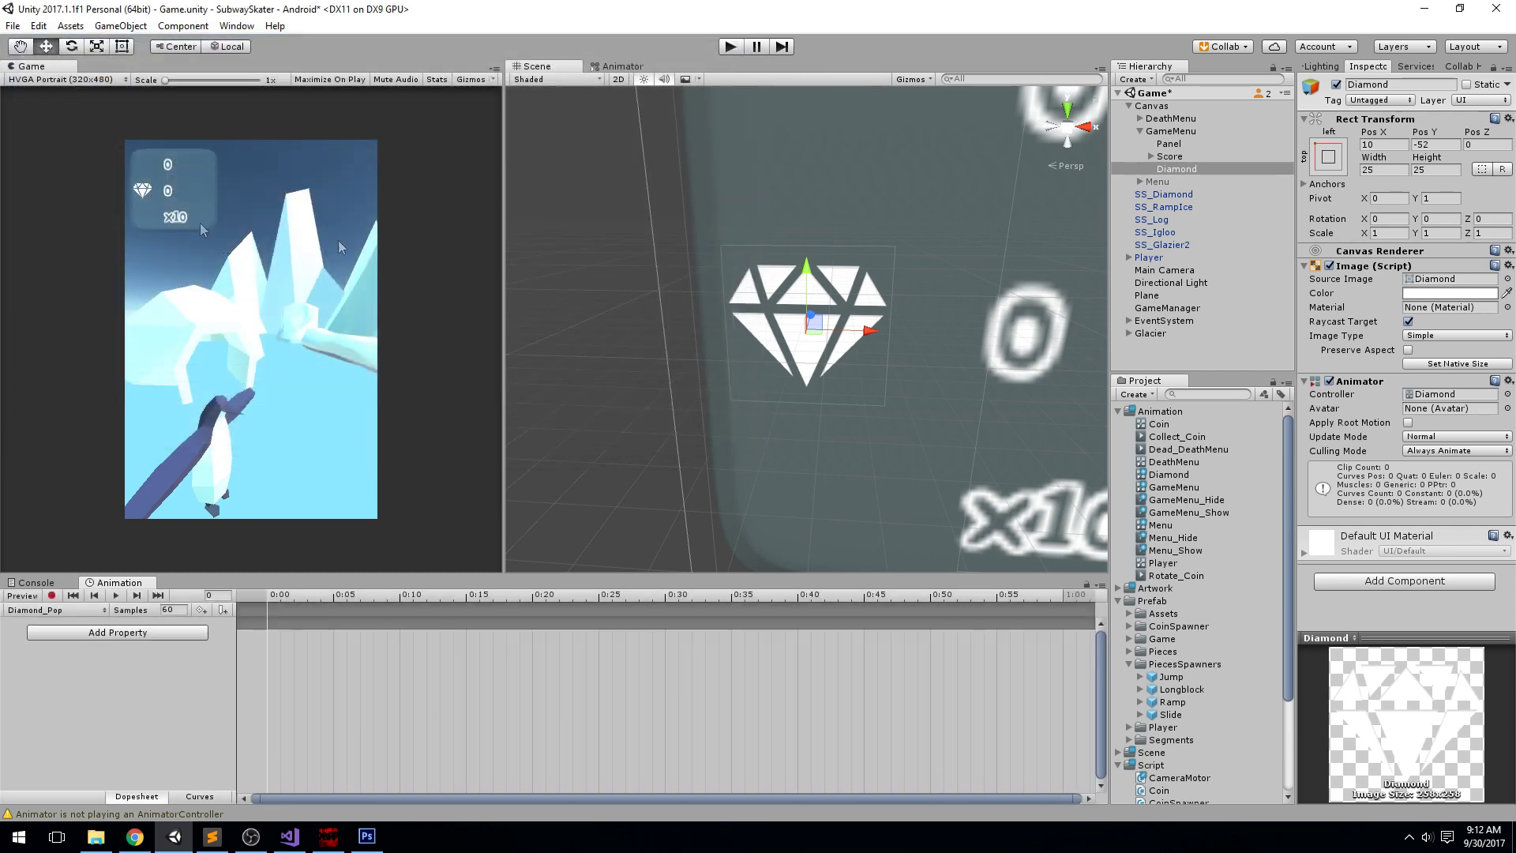
drag(1172, 797, 1168, 401)
Step: Start recording Diamond_Pop and keyframe the Diamond's width and height at 25 on frame 0
double_click(1177, 168)
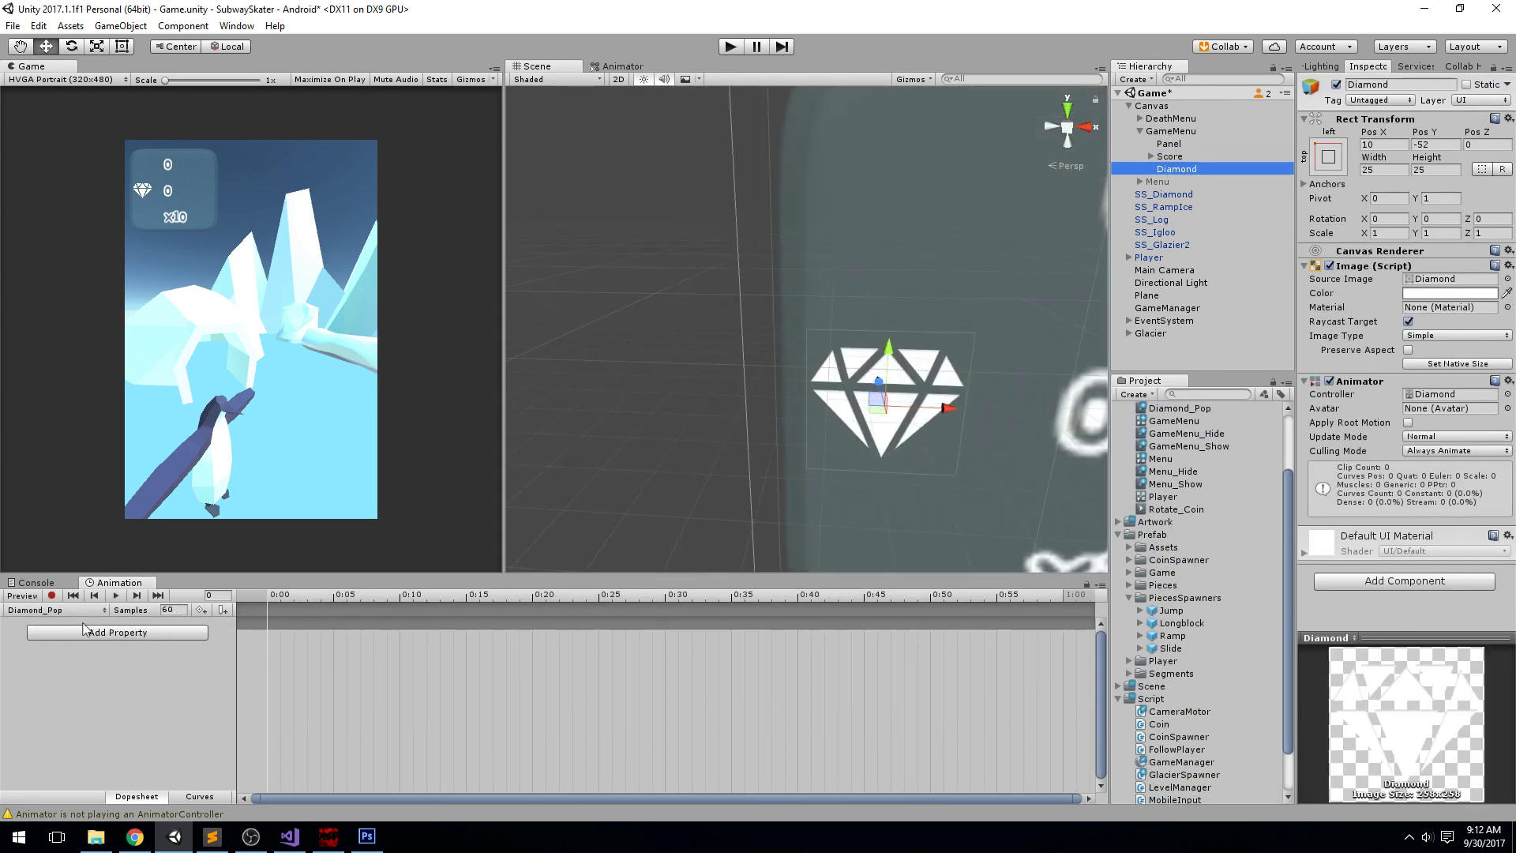
middle_drag(656, 387, 431, 310)
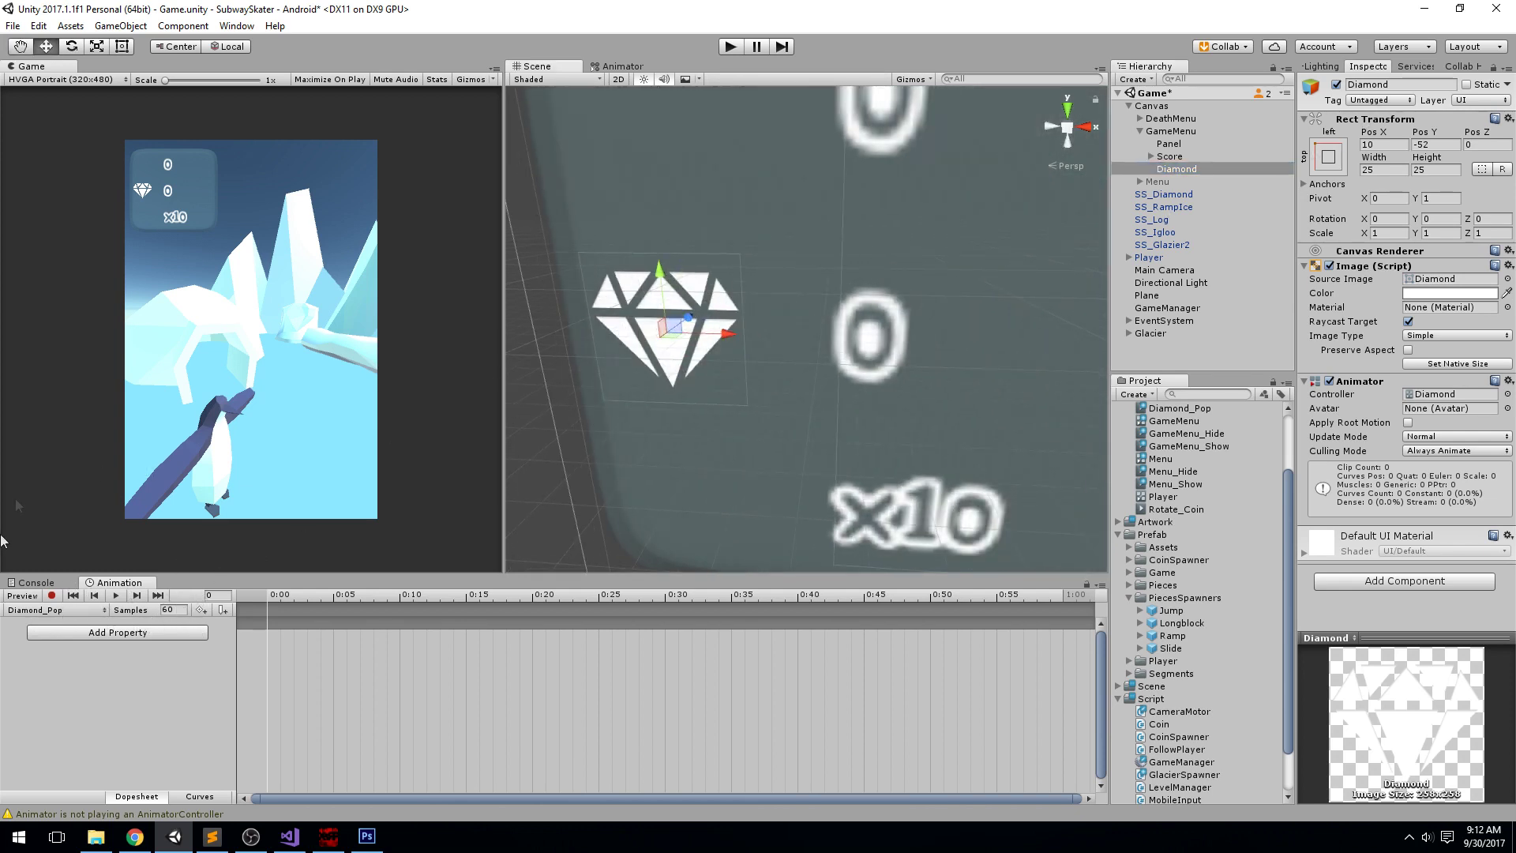
click(51, 595)
click(1382, 169)
text(25)
key(Tab)
text(25)
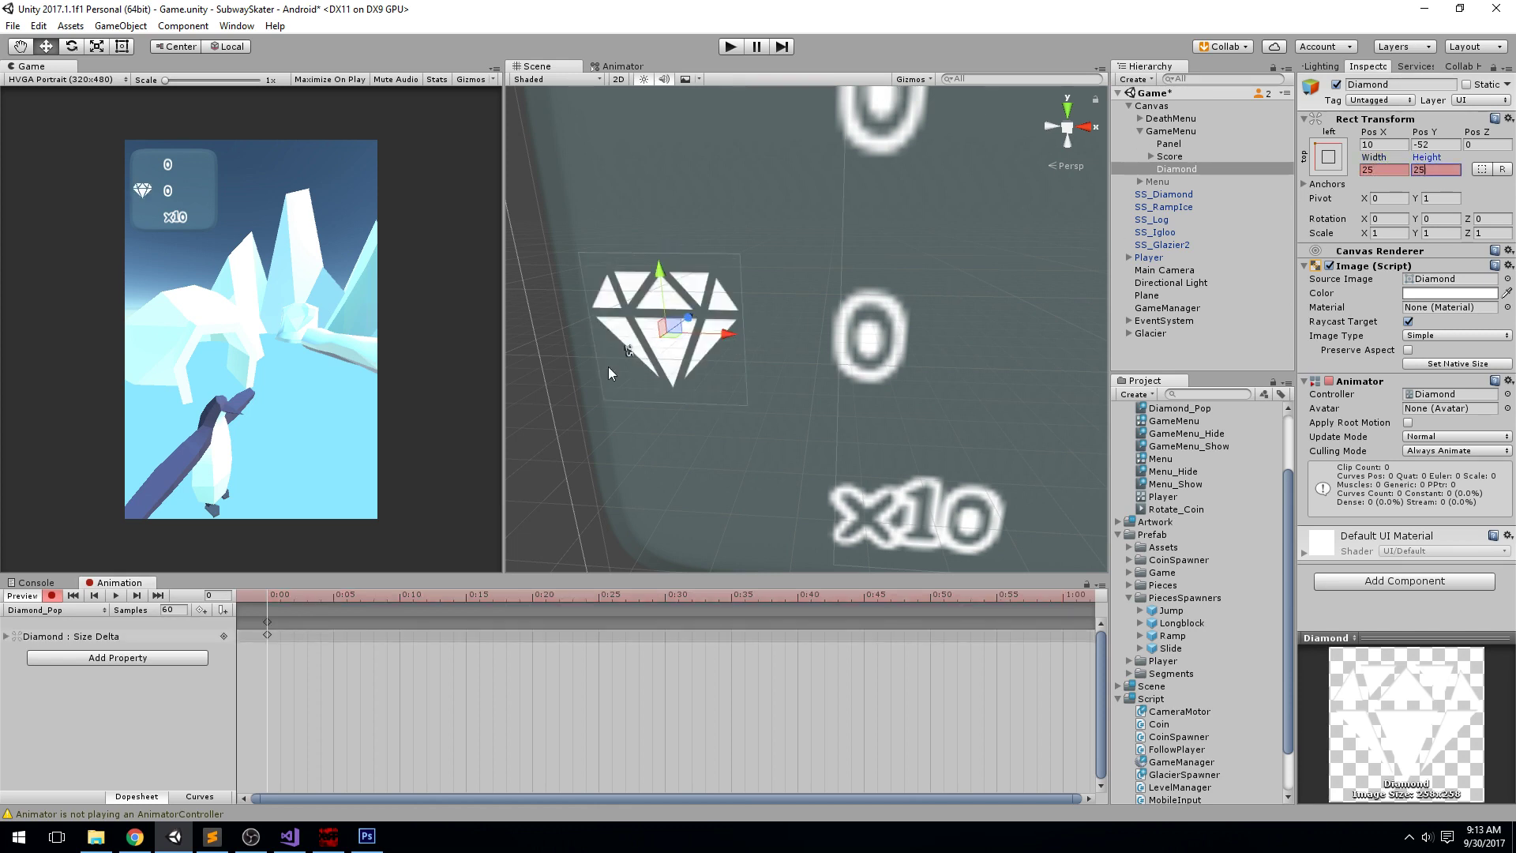
Step: Keyframe the Diamond's width and height at 30 on frame 10 of the clip
drag(294, 595, 397, 596)
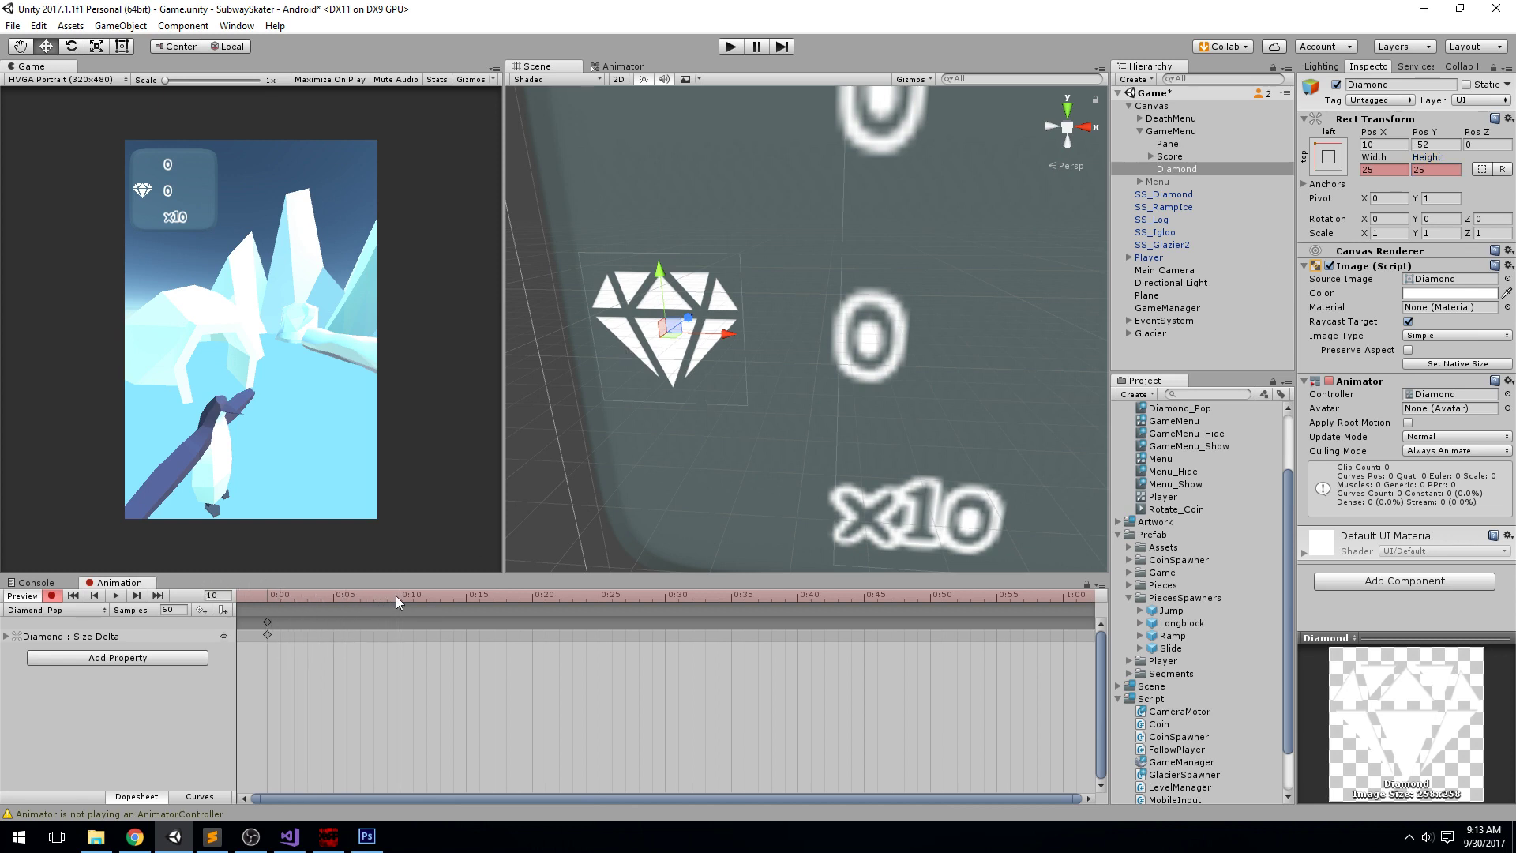
scroll(430, 612, down, 2)
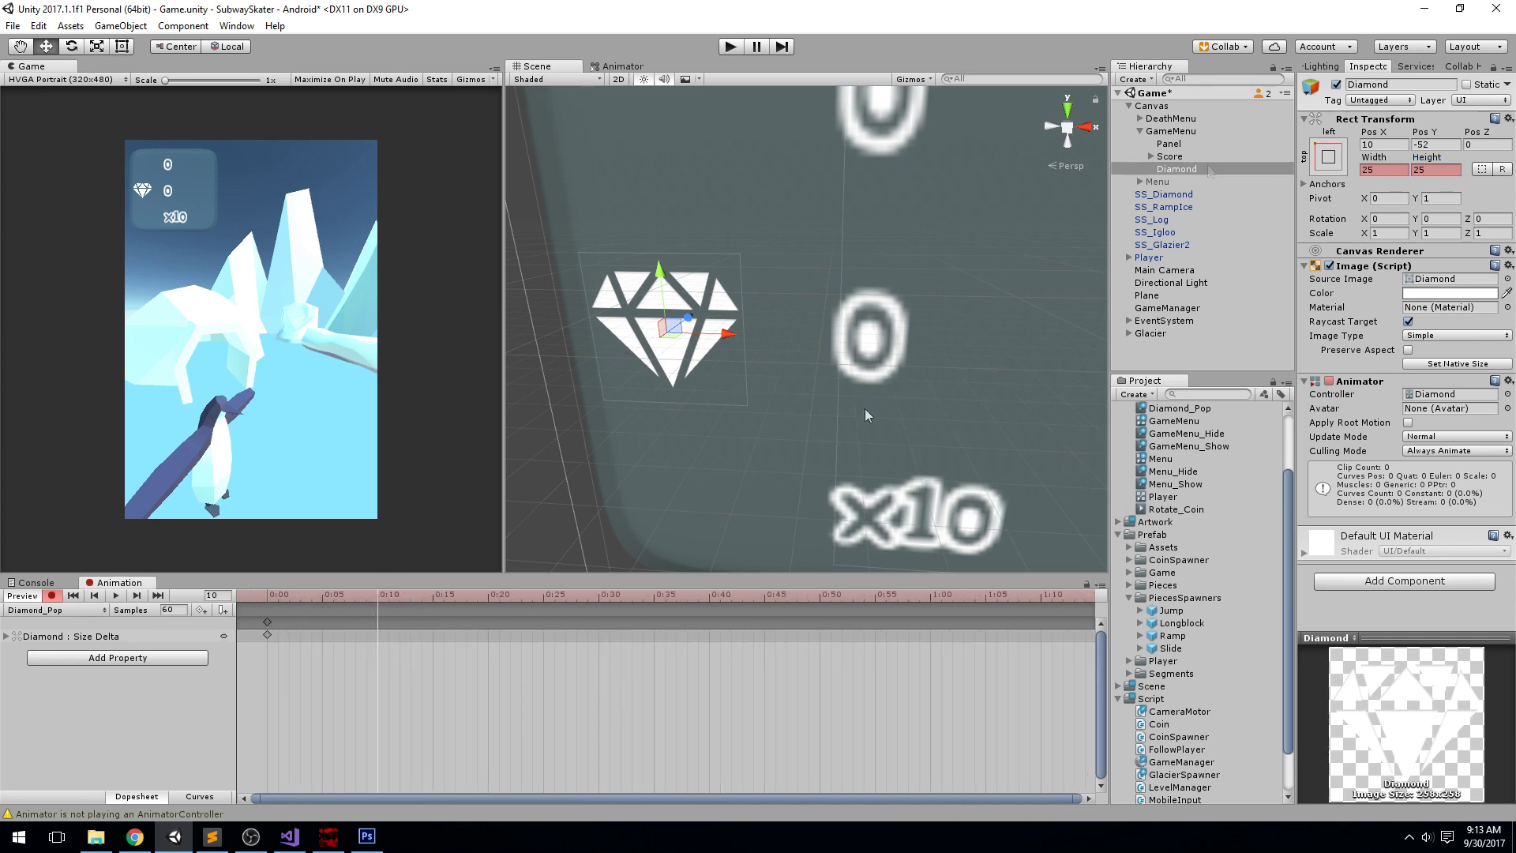
click(1382, 169)
text(30)
key(Tab)
text(30)
Step: Keyframe the Diamond's width and height at 25 on frame 15 and preview the pop animation
drag(365, 600, 430, 600)
double_click(432, 623)
click(1393, 172)
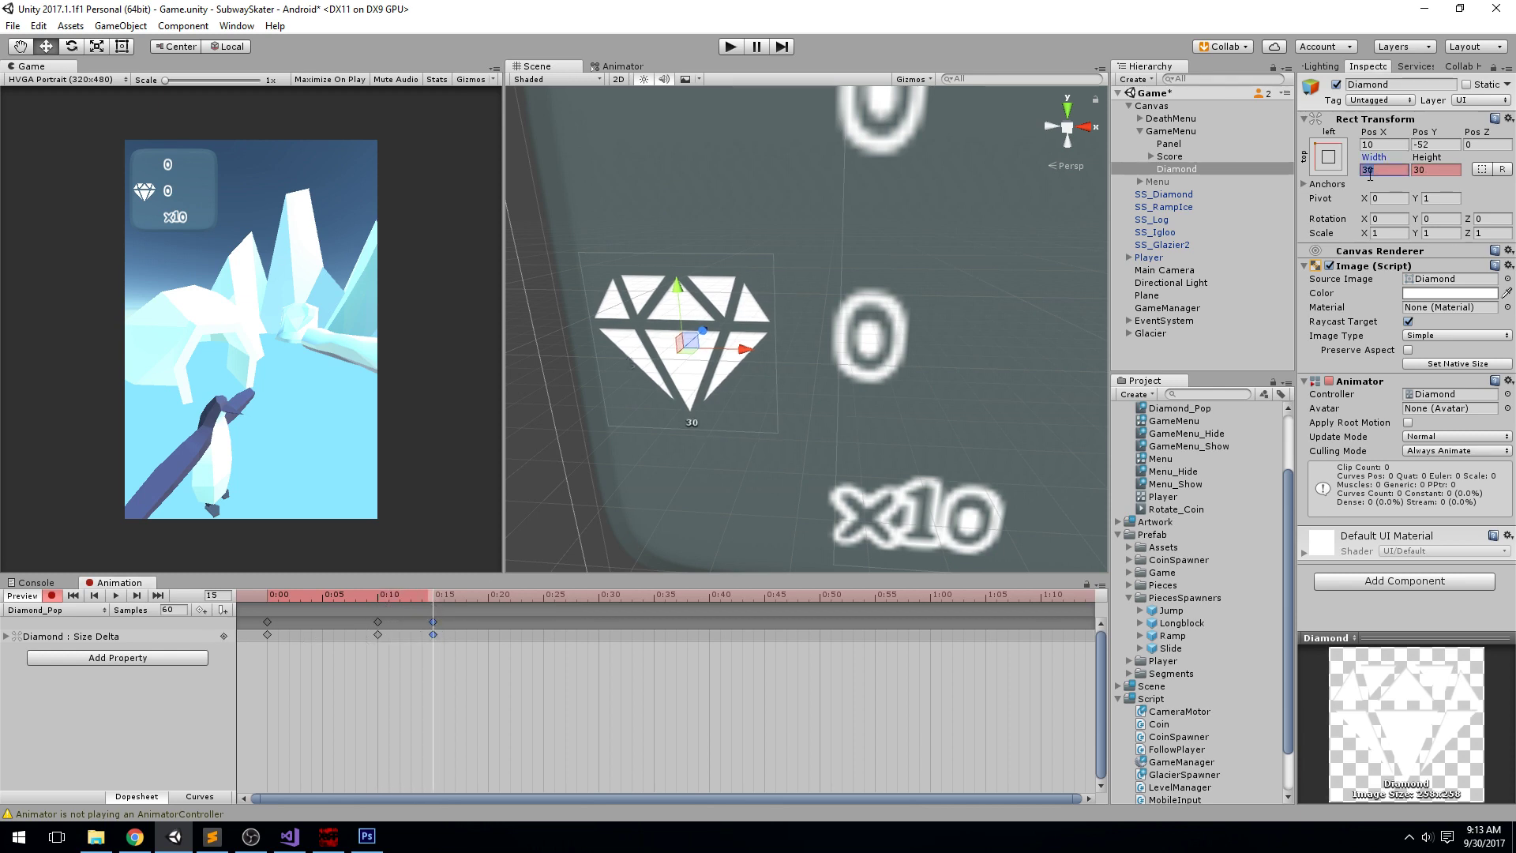
text(295)
key(Tab)
text(25)
click(1370, 173)
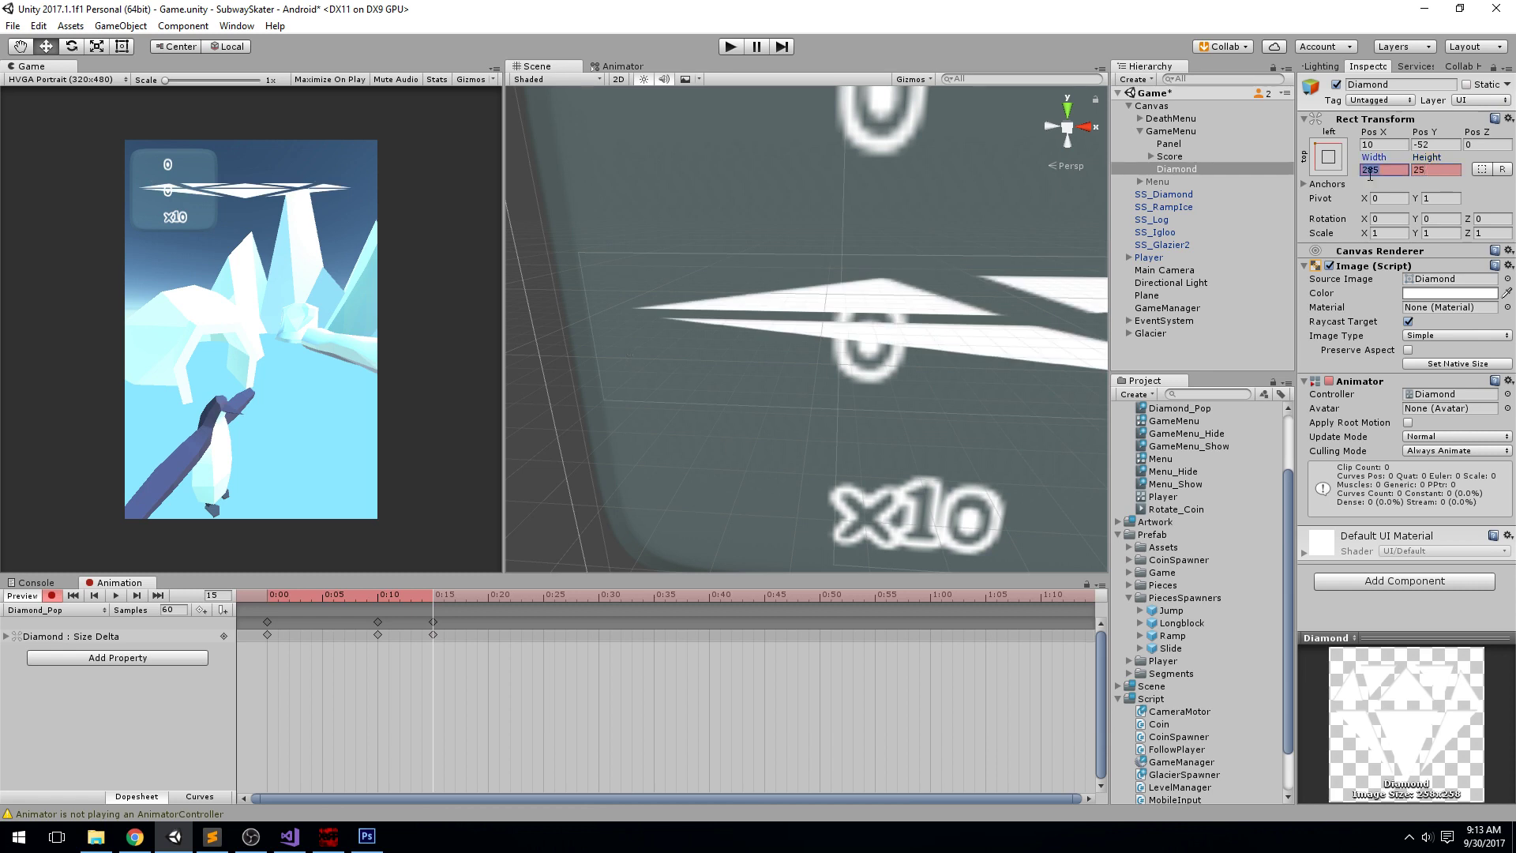
text(25)
click(115, 596)
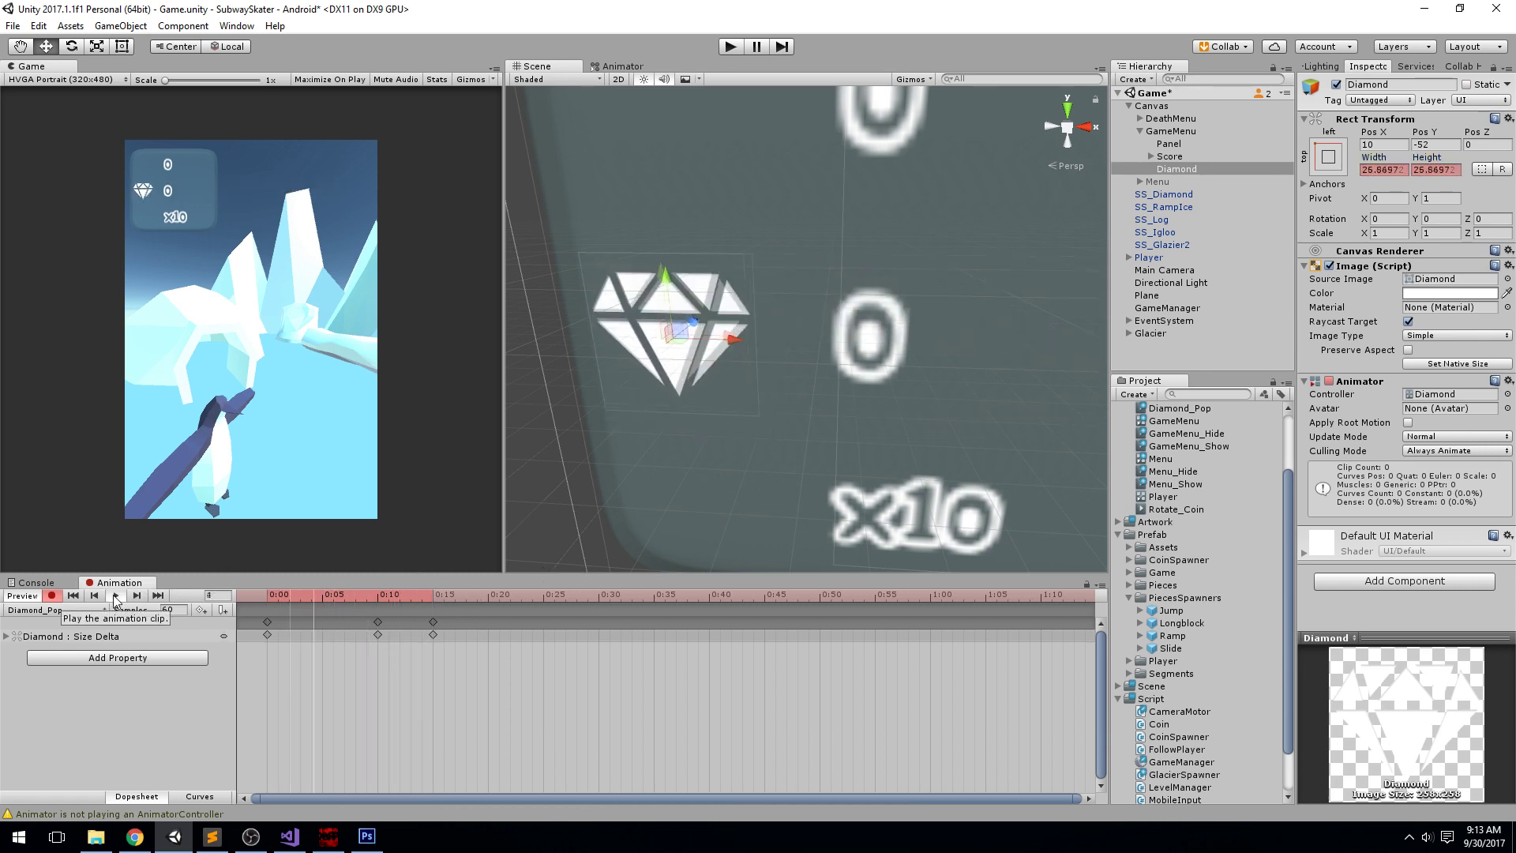
click(115, 596)
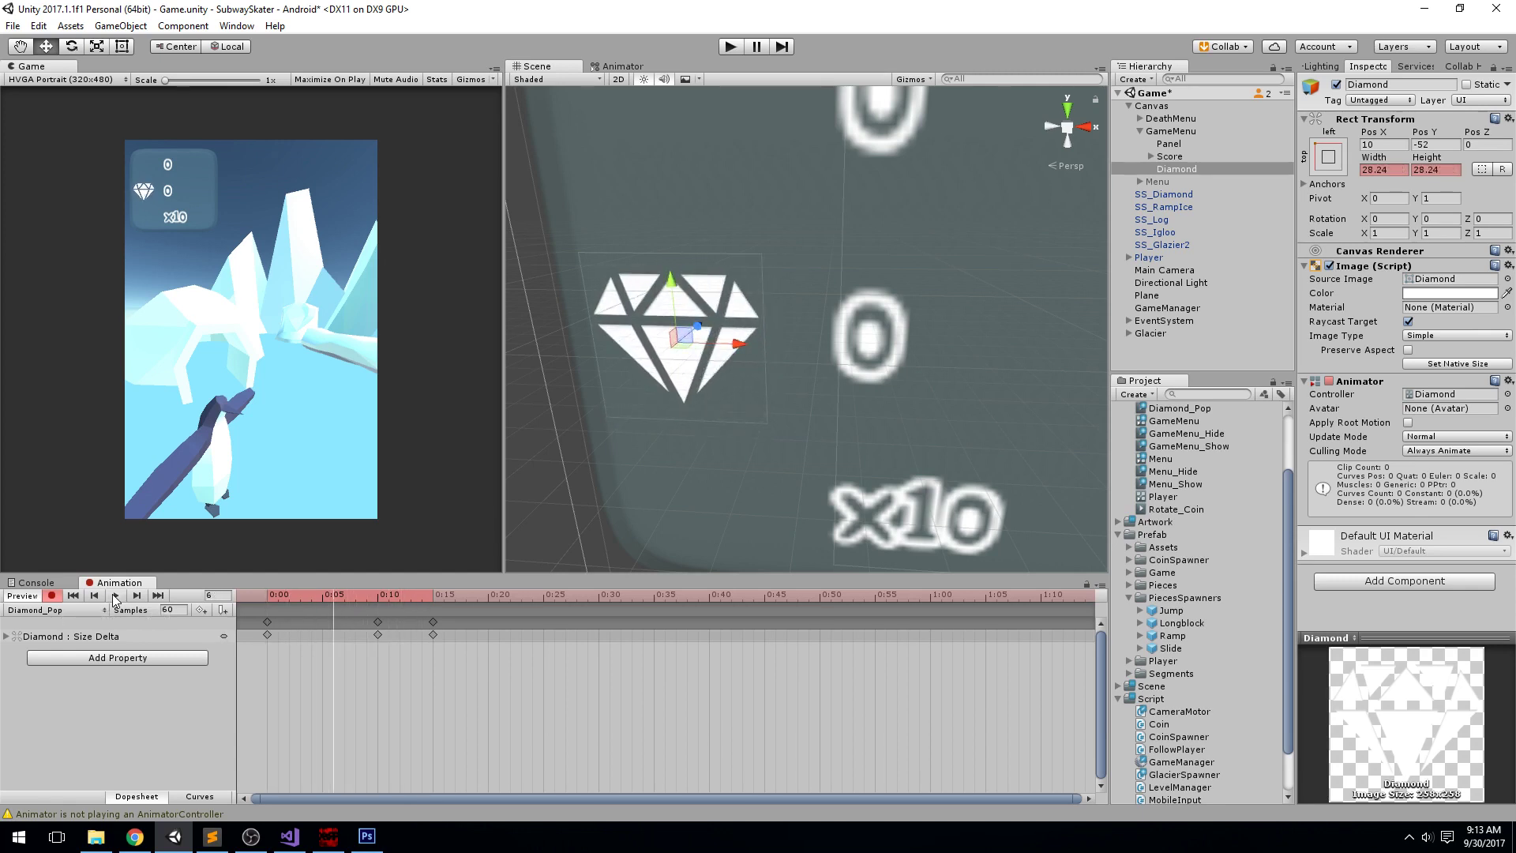
Step: Keyframe the Diamond's image color as white on frame 0
drag(323, 598, 378, 594)
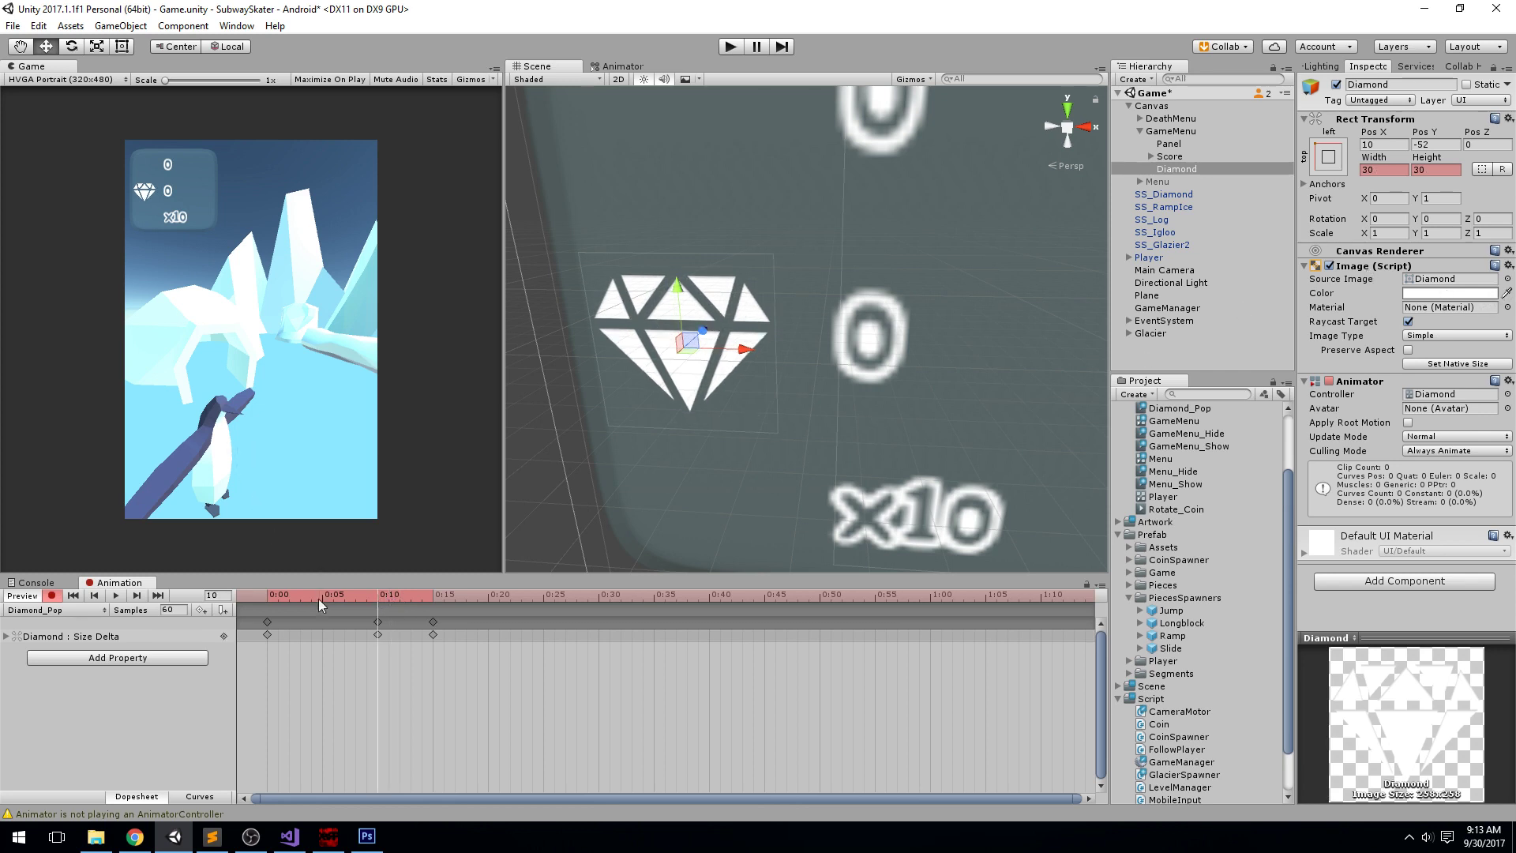
key(shift+comma)
click(1449, 293)
drag(1270, 381, 1209, 350)
click(1361, 280)
Step: Keyframe the Diamond's image color as a bright turquoise on frame 10
drag(292, 602, 380, 607)
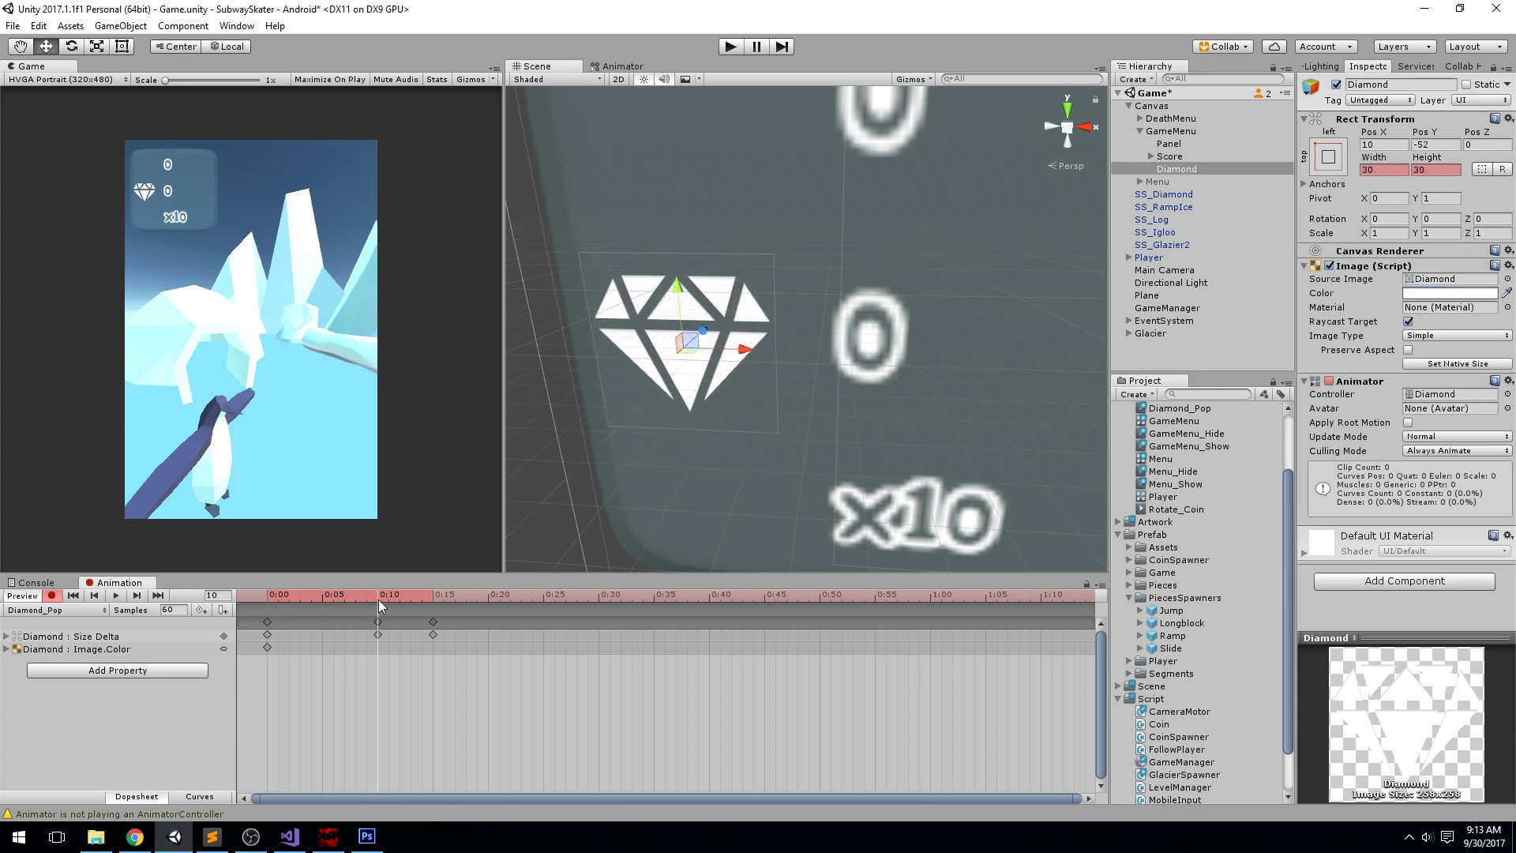
click(1422, 293)
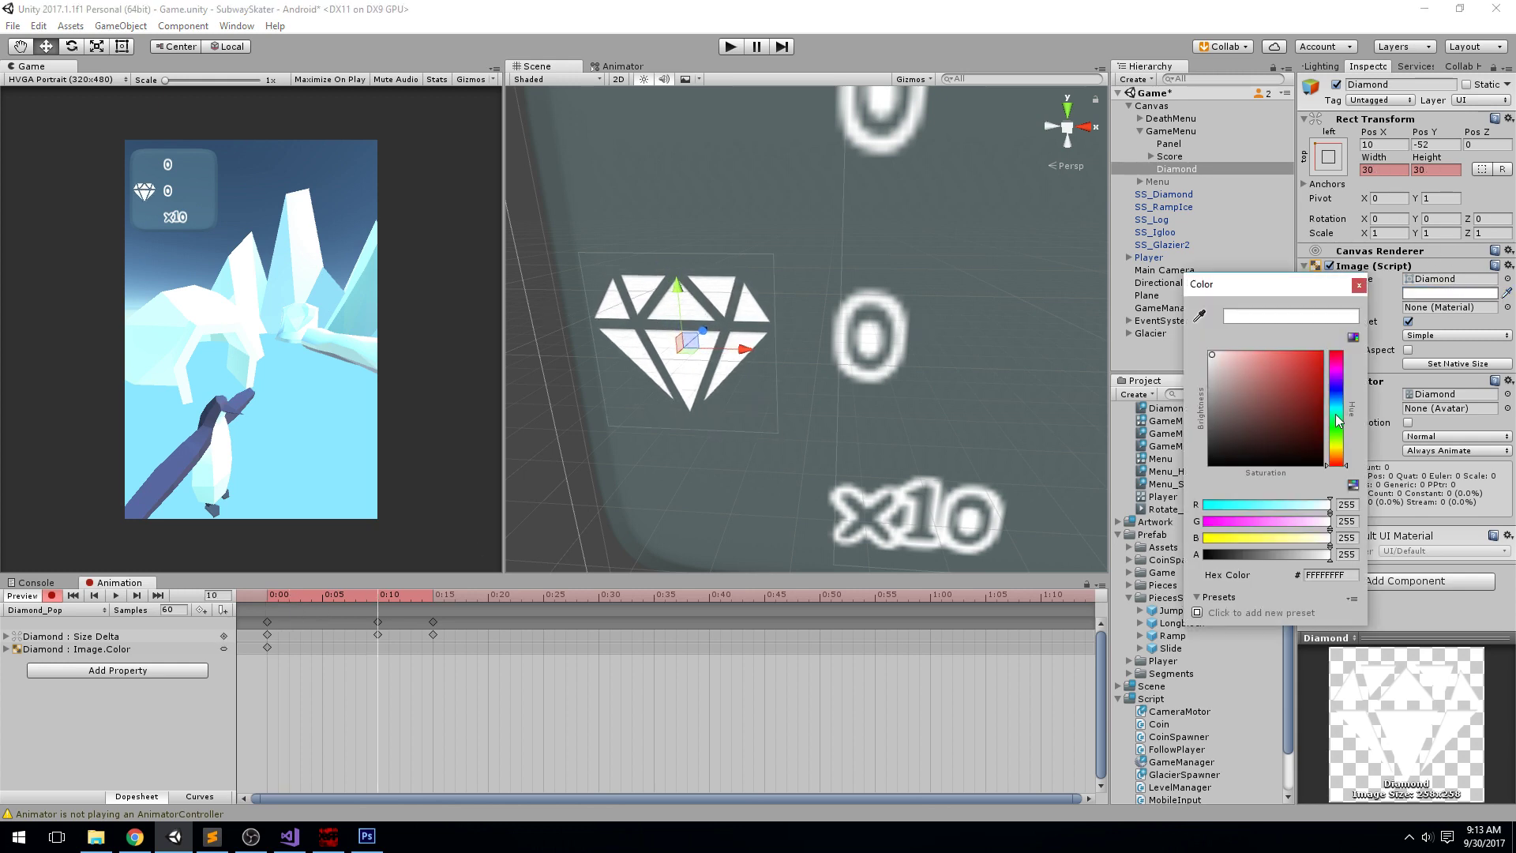
click(1337, 413)
drag(1316, 415, 1319, 315)
click(1359, 286)
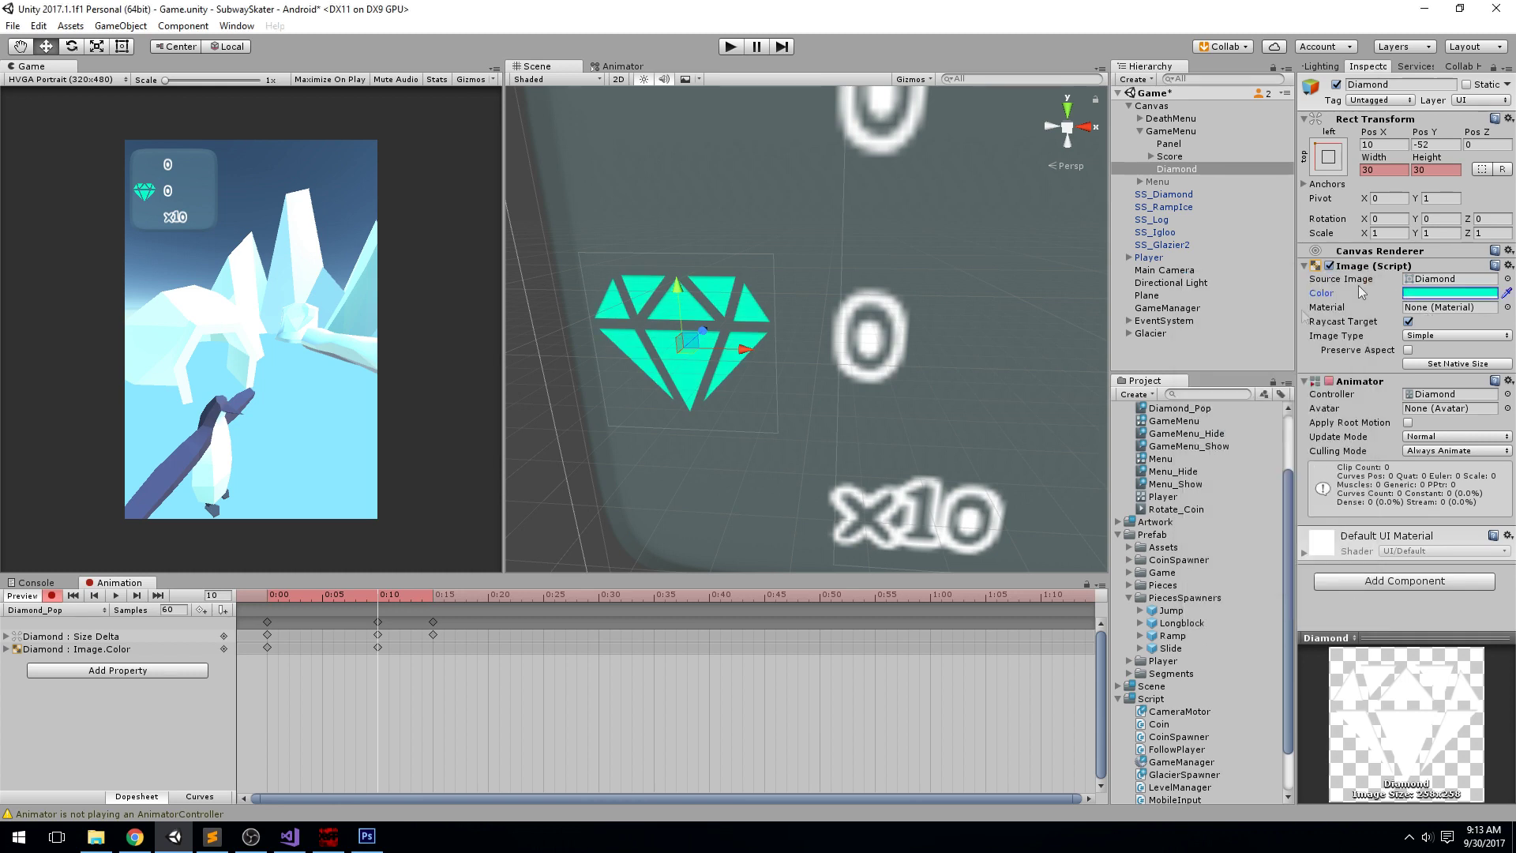
Step: Keyframe the Diamond's image color as white on frame 15
click(271, 648)
drag(391, 597, 434, 597)
click(1450, 293)
drag(1219, 368, 1209, 353)
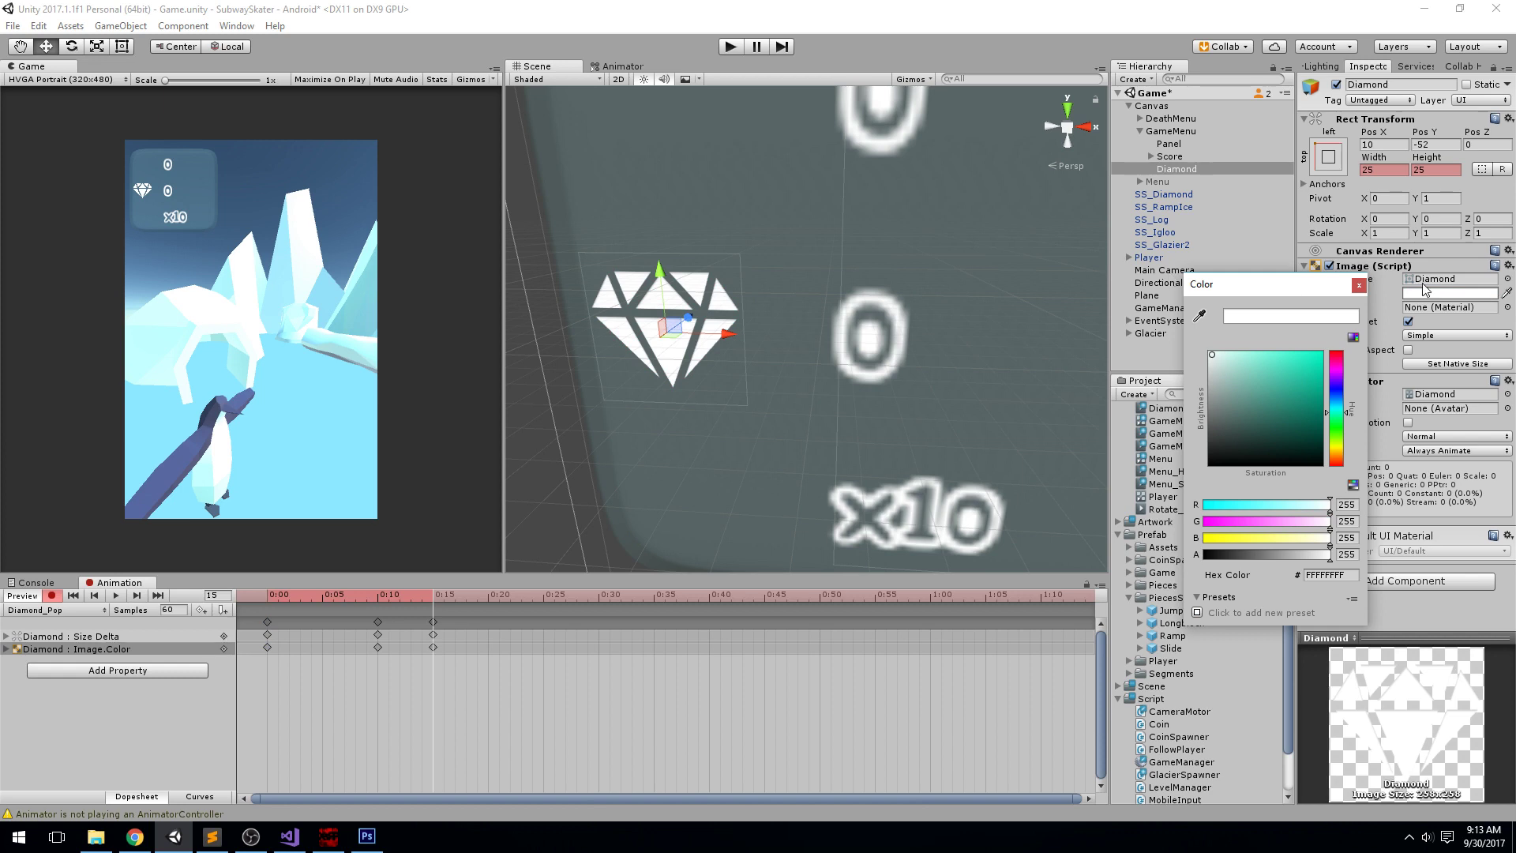
click(1359, 286)
Step: Play back the size and color animation of Diamond_Pop and save the scene
click(115, 595)
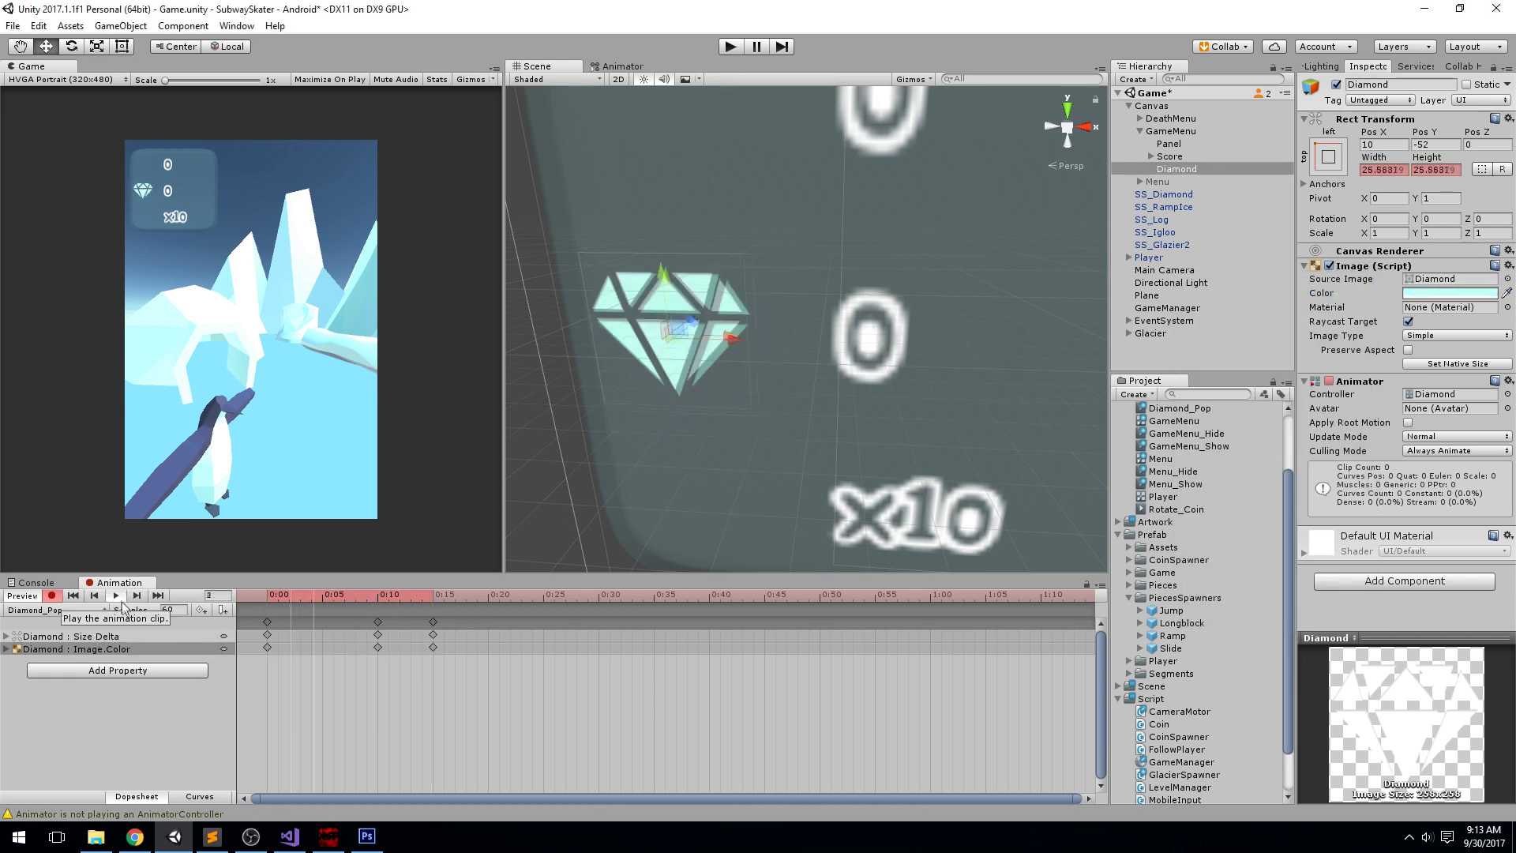
click(118, 595)
key(ctrl+s)
drag(444, 596, 586, 466)
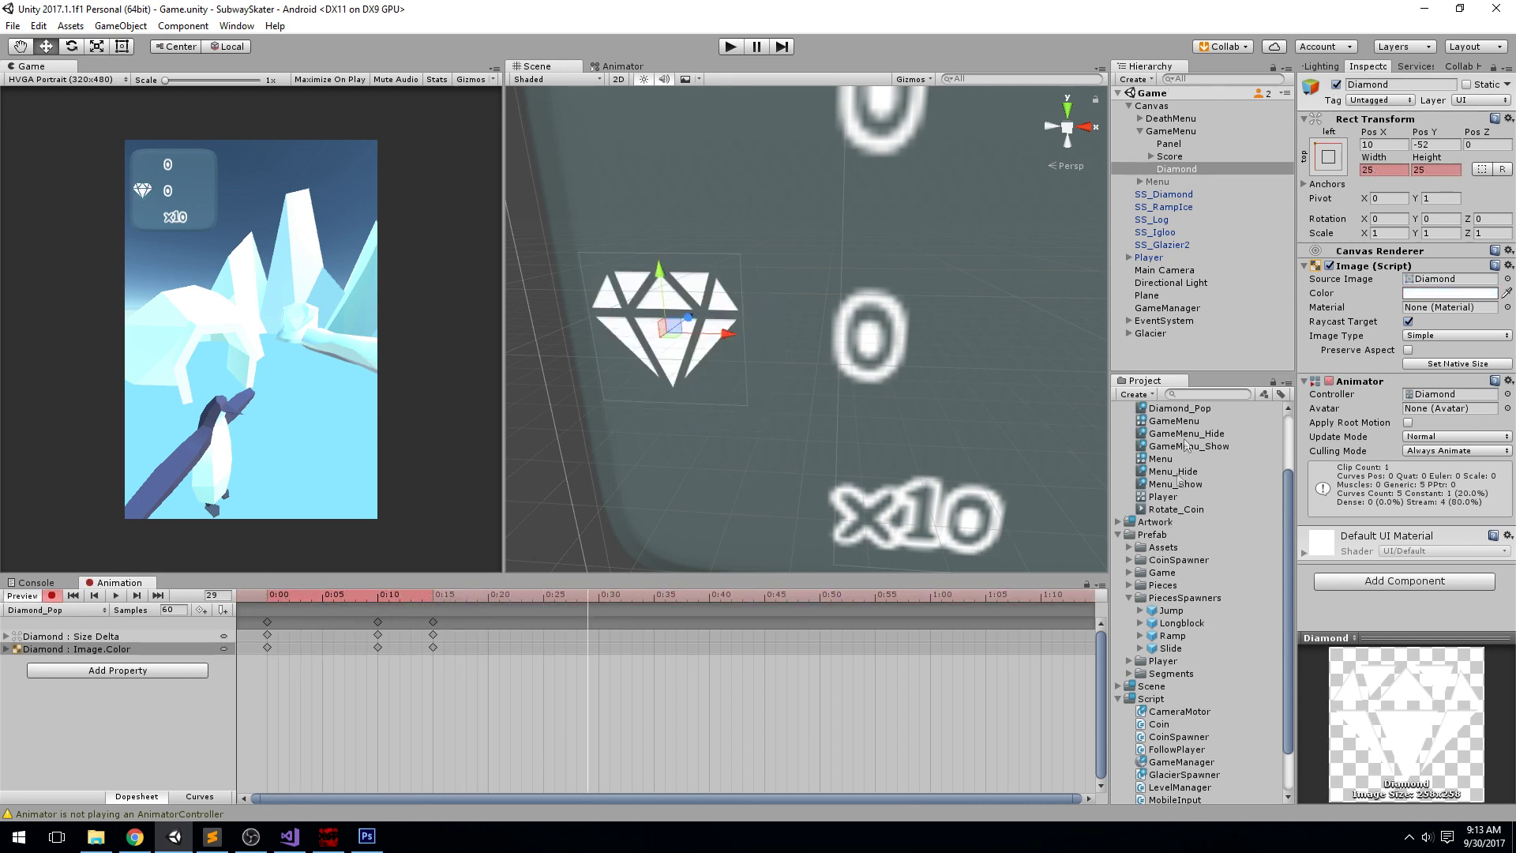
click(115, 596)
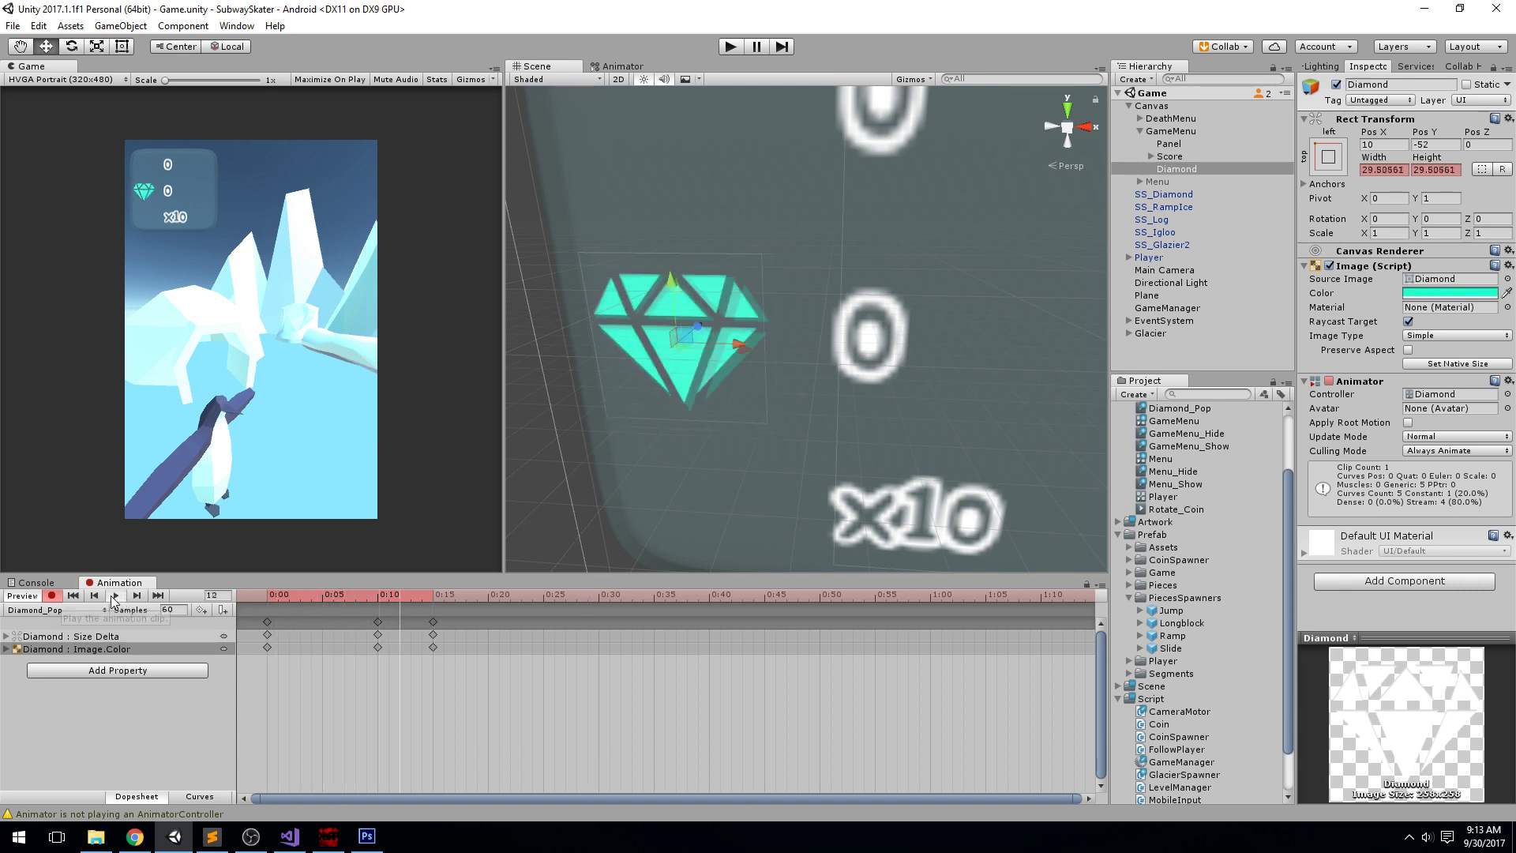
Step: Turn off Loop Time for the Diamond_Pop clip and return to the Console
scroll(1192, 491, up, 2)
click(1186, 456)
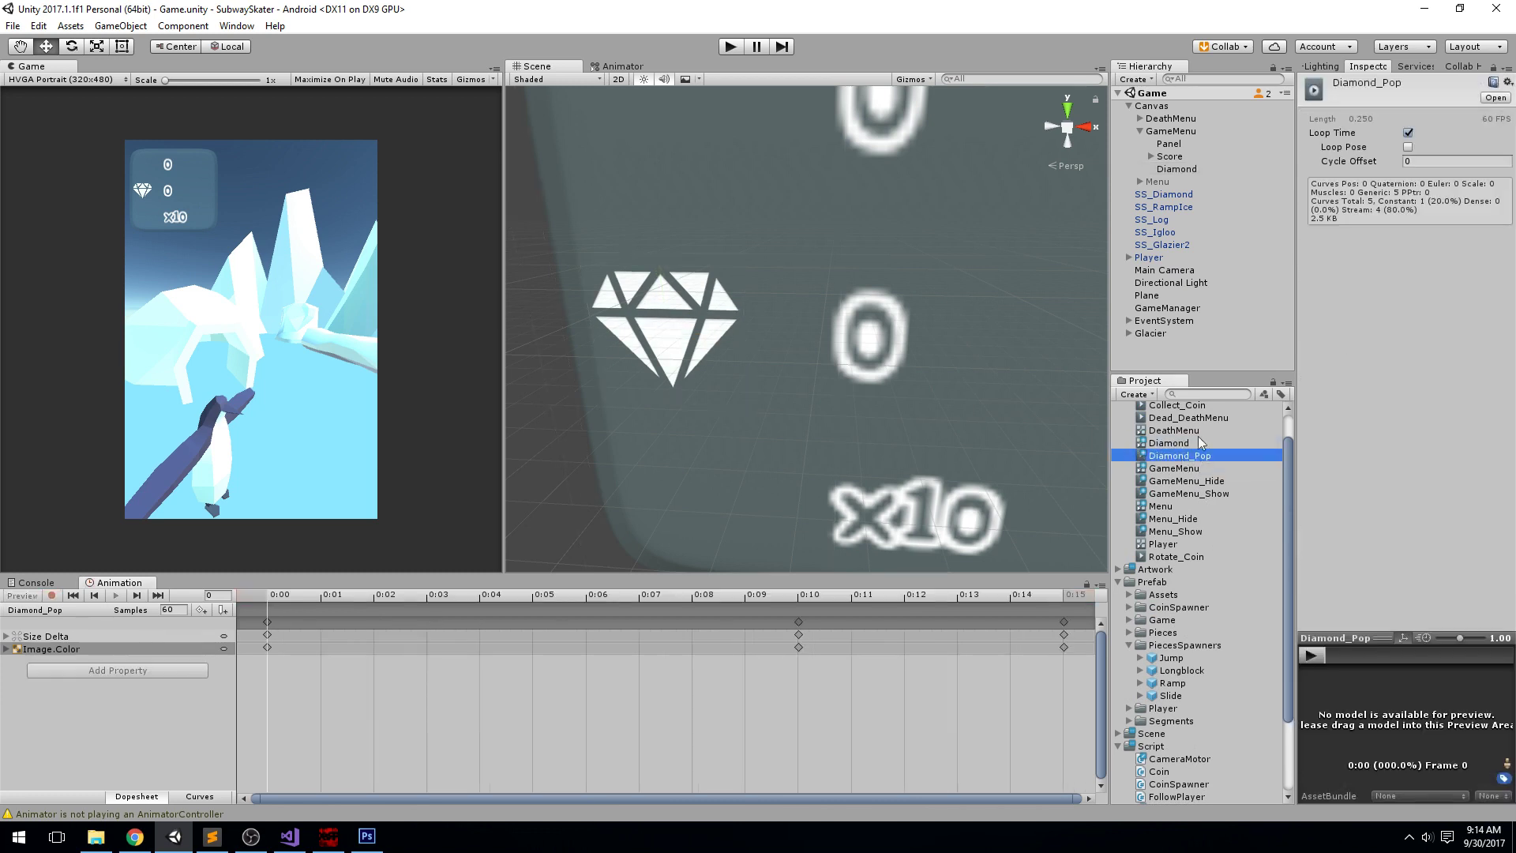
click(1408, 134)
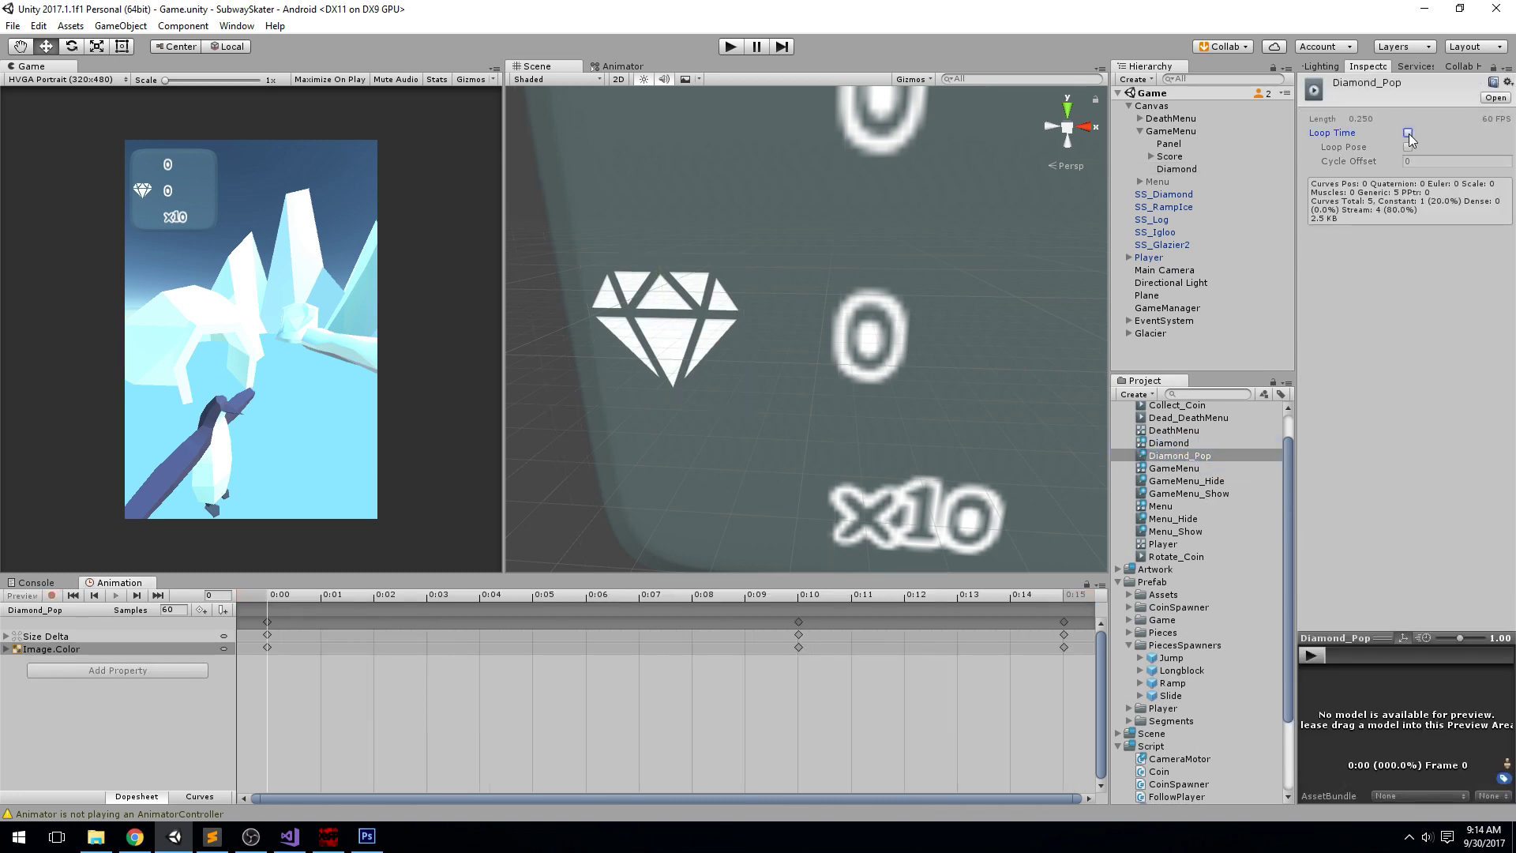
click(53, 586)
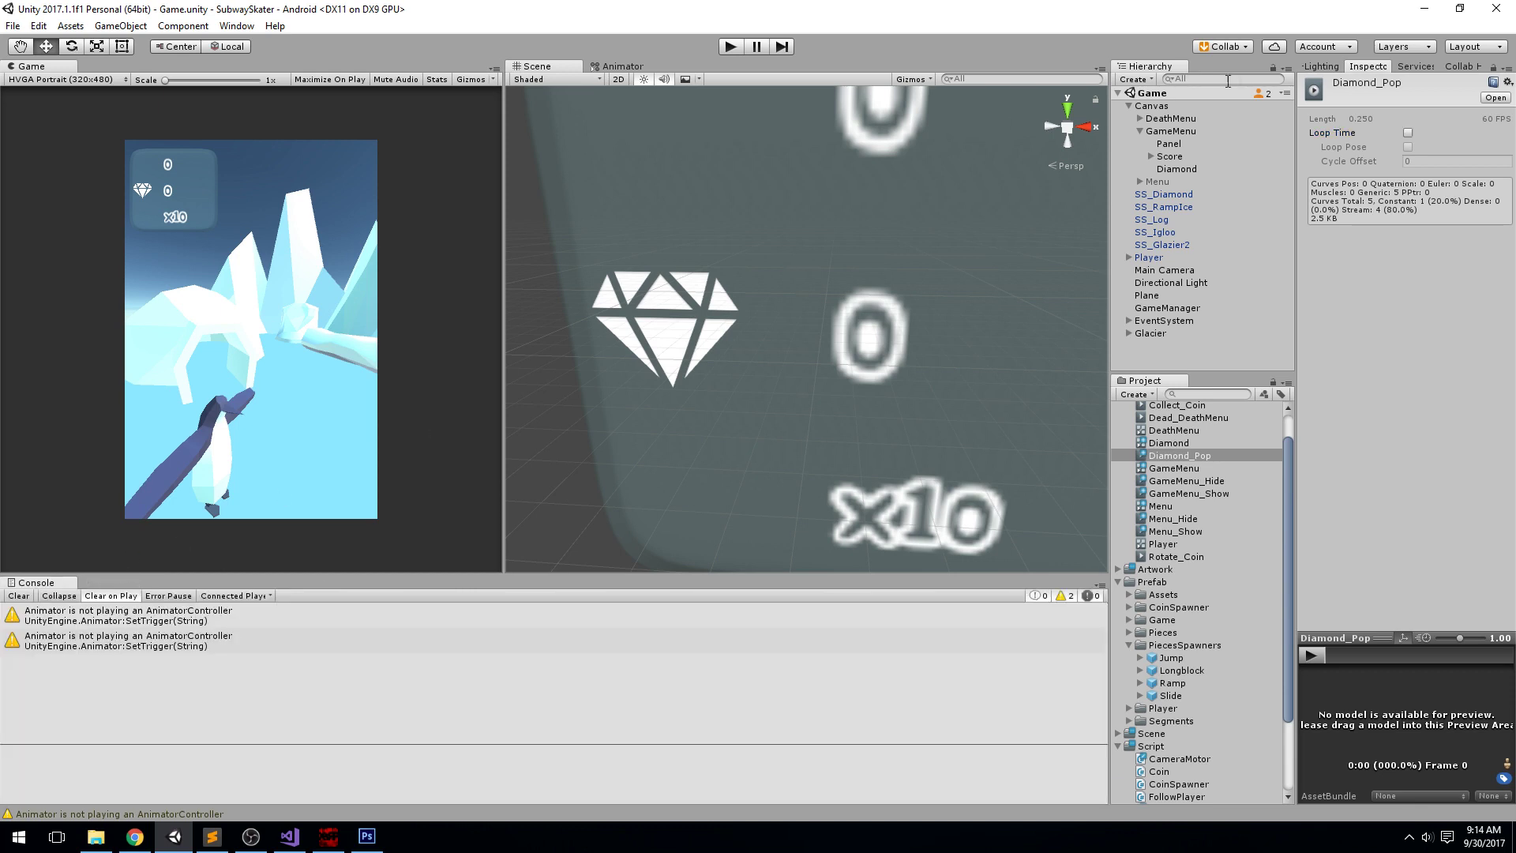
Step: Move the Diamond icon closer to the coin score, to about X 15.7 and Y -53.1
click(1184, 169)
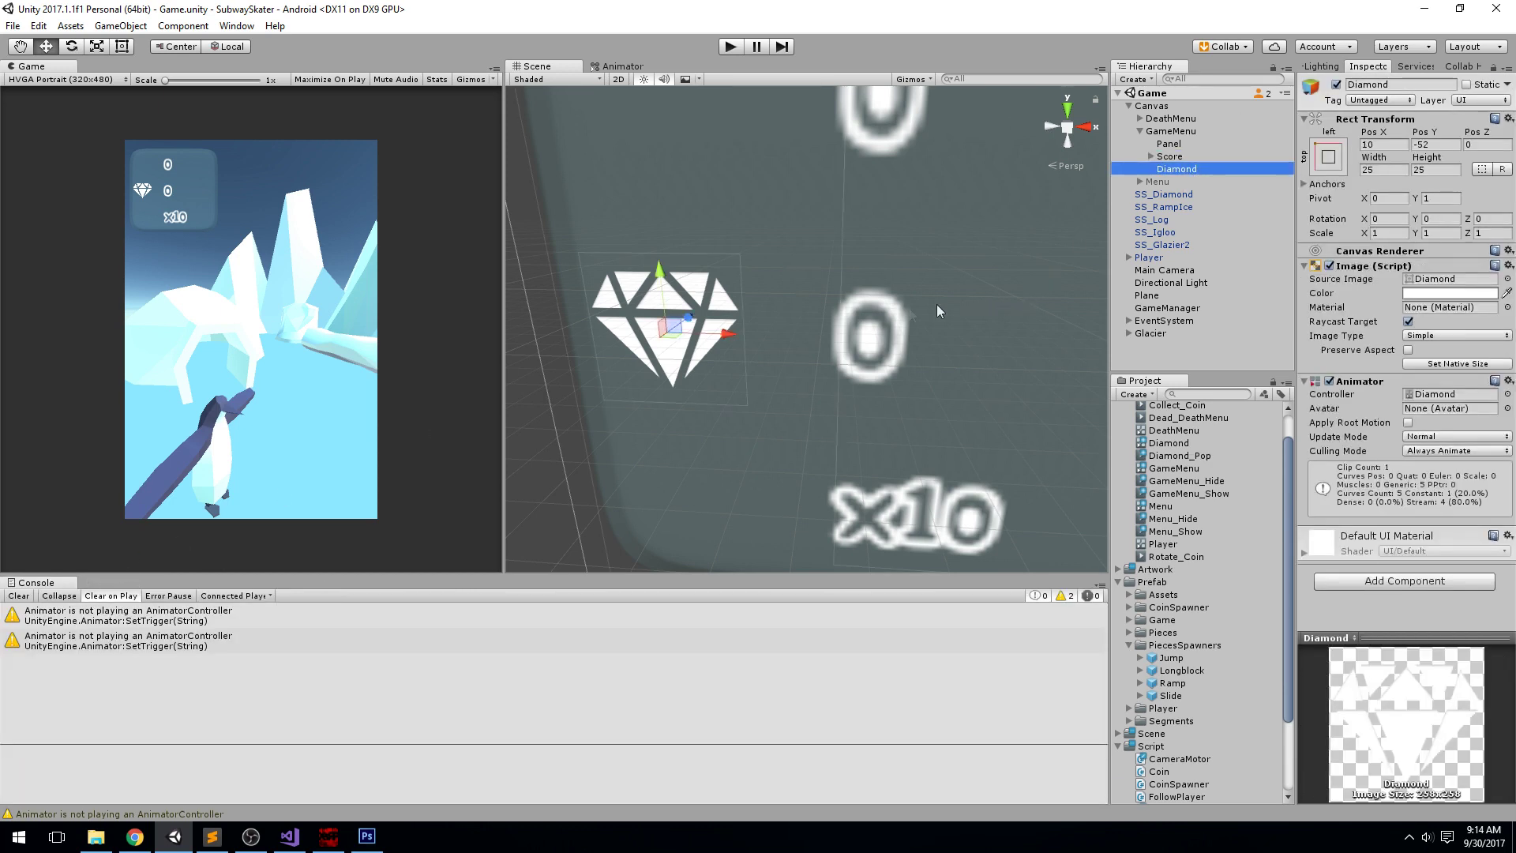
drag(732, 332, 691, 280)
drag(746, 335, 762, 345)
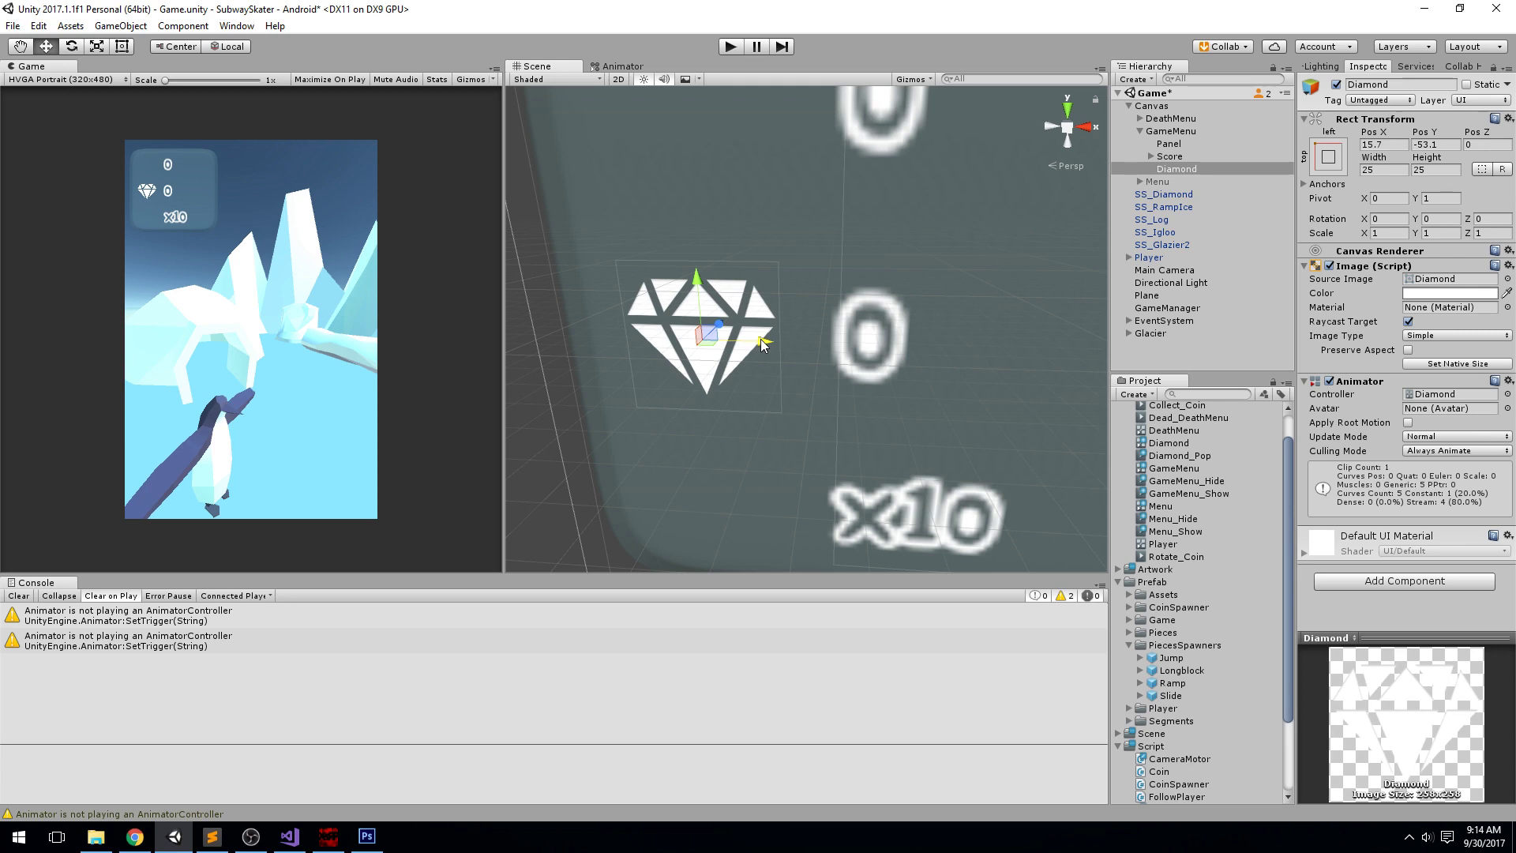
scroll(764, 344, down, 3)
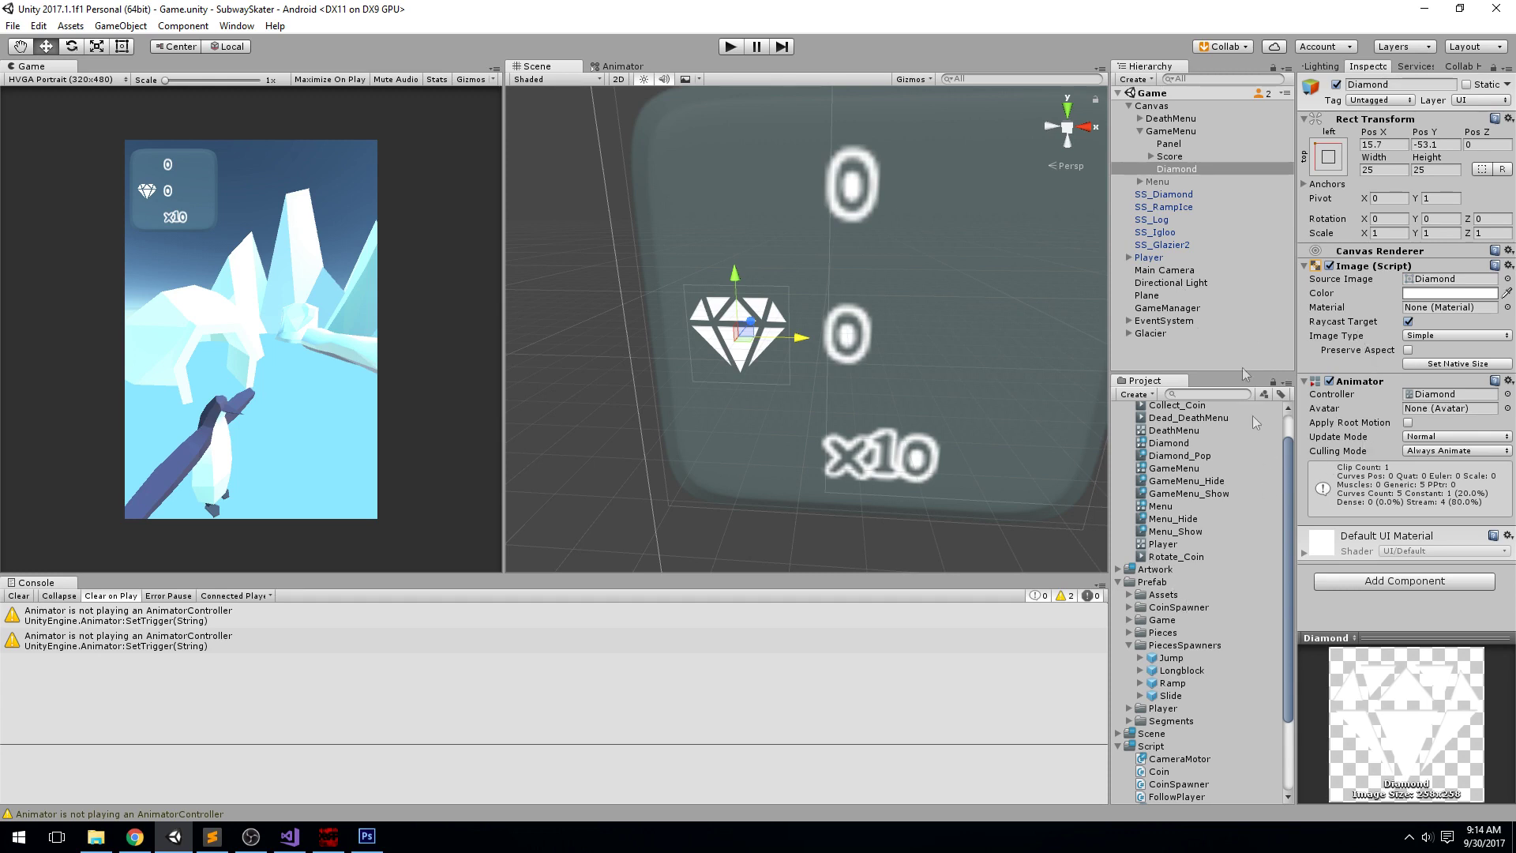
Step: Search the project for the GameManager script and open it in Visual Studio
click(1215, 391)
text(Game)
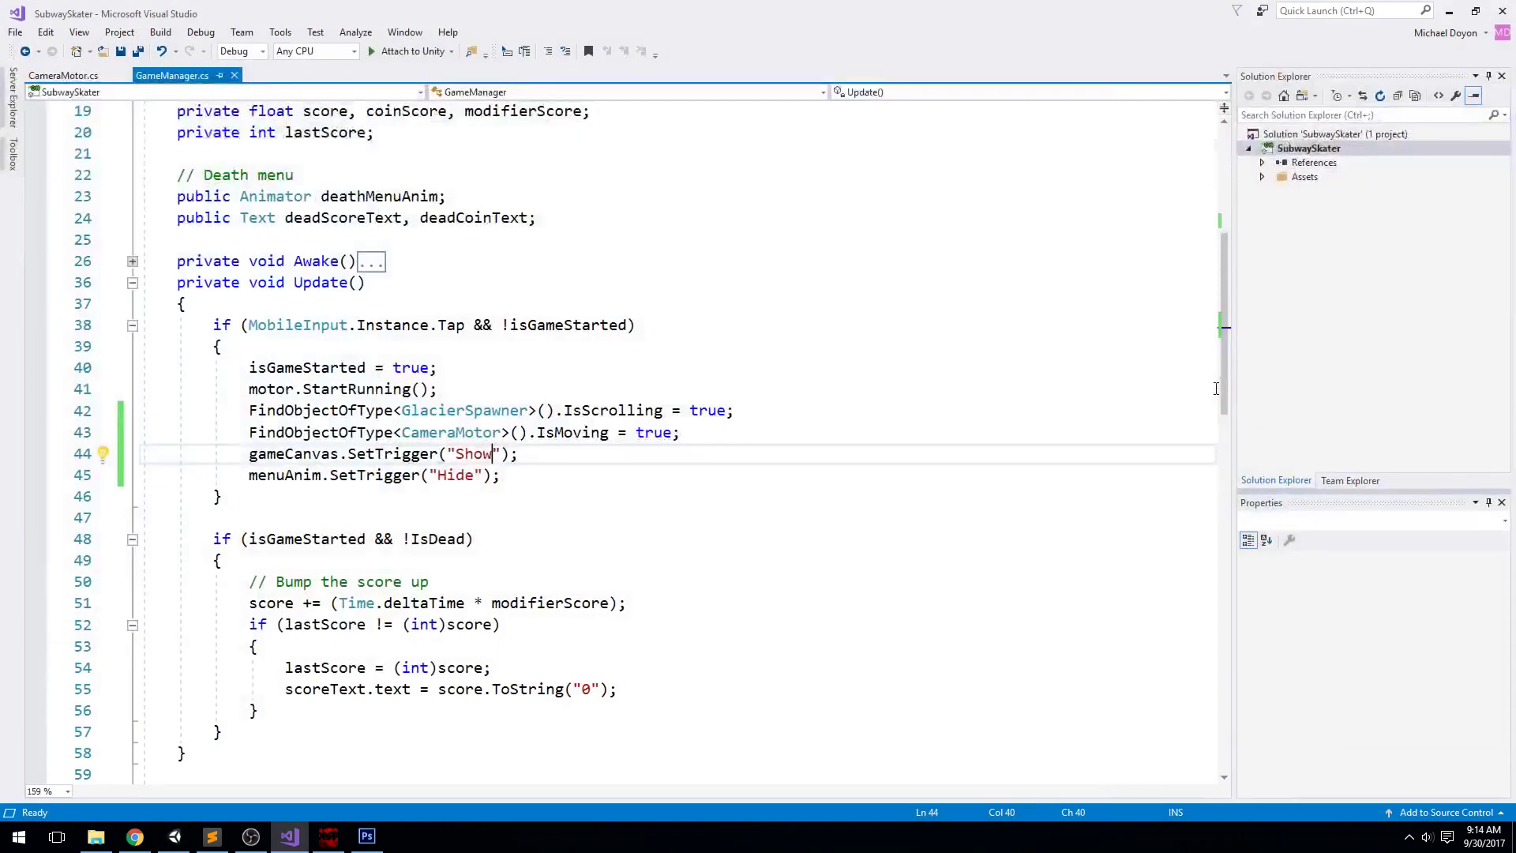
Step: Add diamondAnim to the public Animator declaration beside gameCanvas and menuAnim, and save the GameManager script
scroll(461, 402, up, 5)
click(612, 394)
key(Left)
text(,diamon)
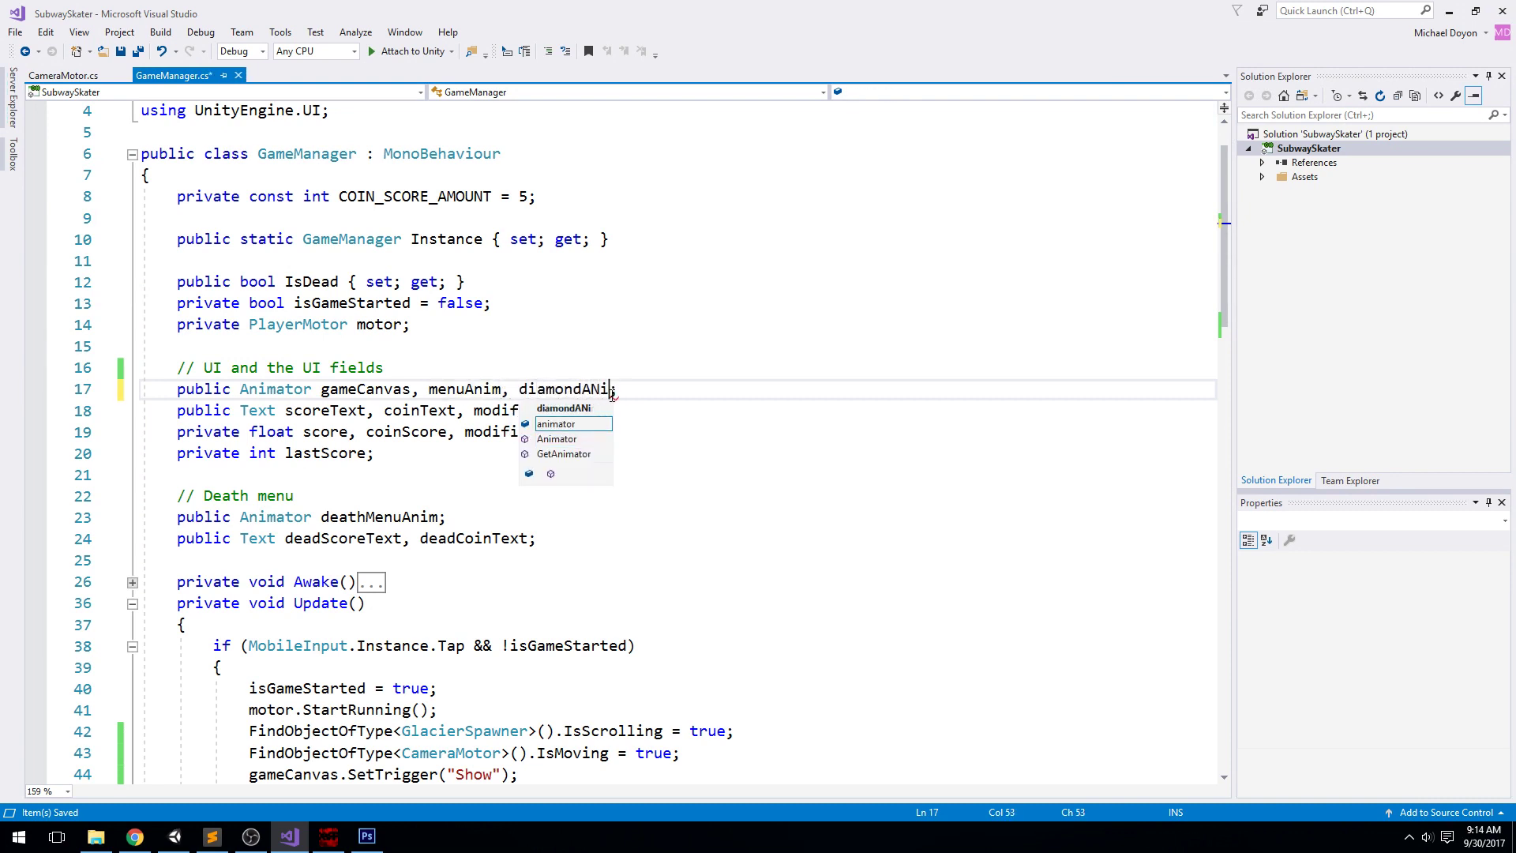
key(ctrl+s)
Step: Add diamondAnim.SetTrigger("Collect"); as the first line of the GetCoin method and save the script
double_click(592, 389)
key(ctrl+c)
key(ctrl+f)
scroll(316, 631, down, 5)
scroll(315, 632, down, 8)
click(307, 504)
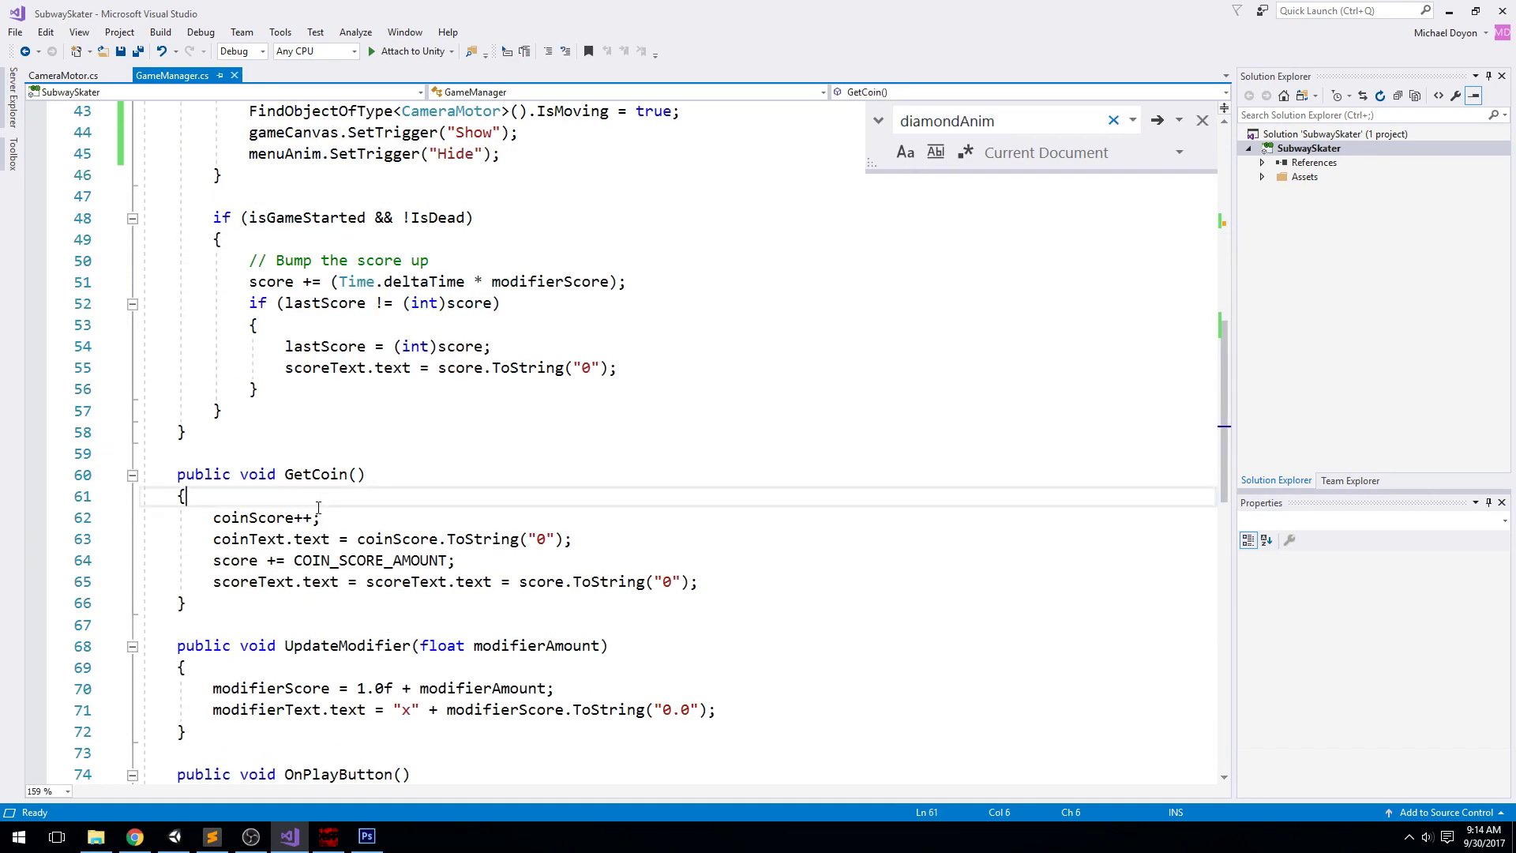
key(Return)
key(ctrl+v)
text(.SetTrigger())
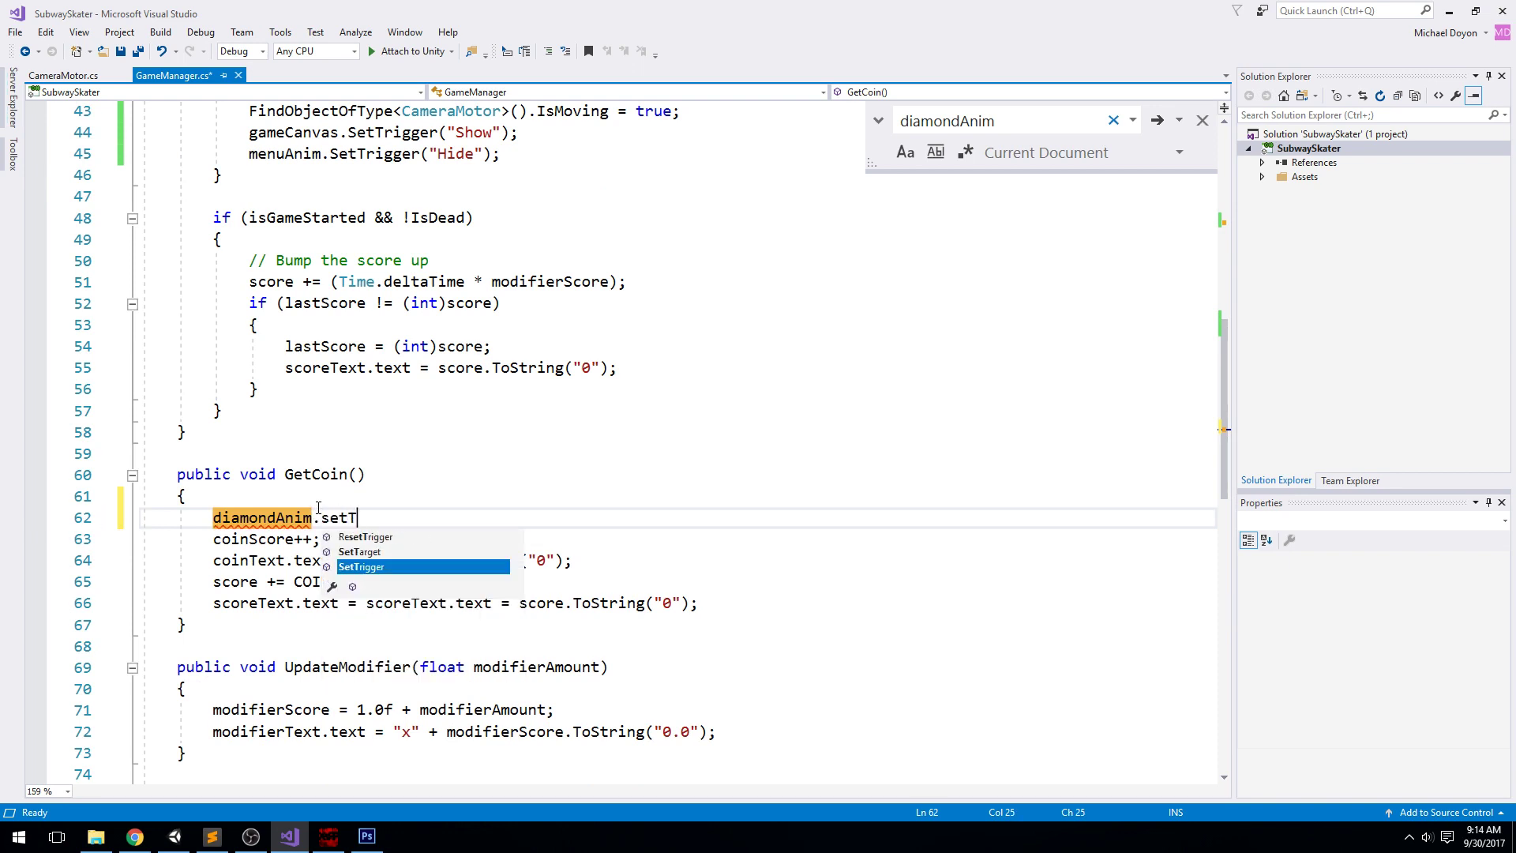
text("")
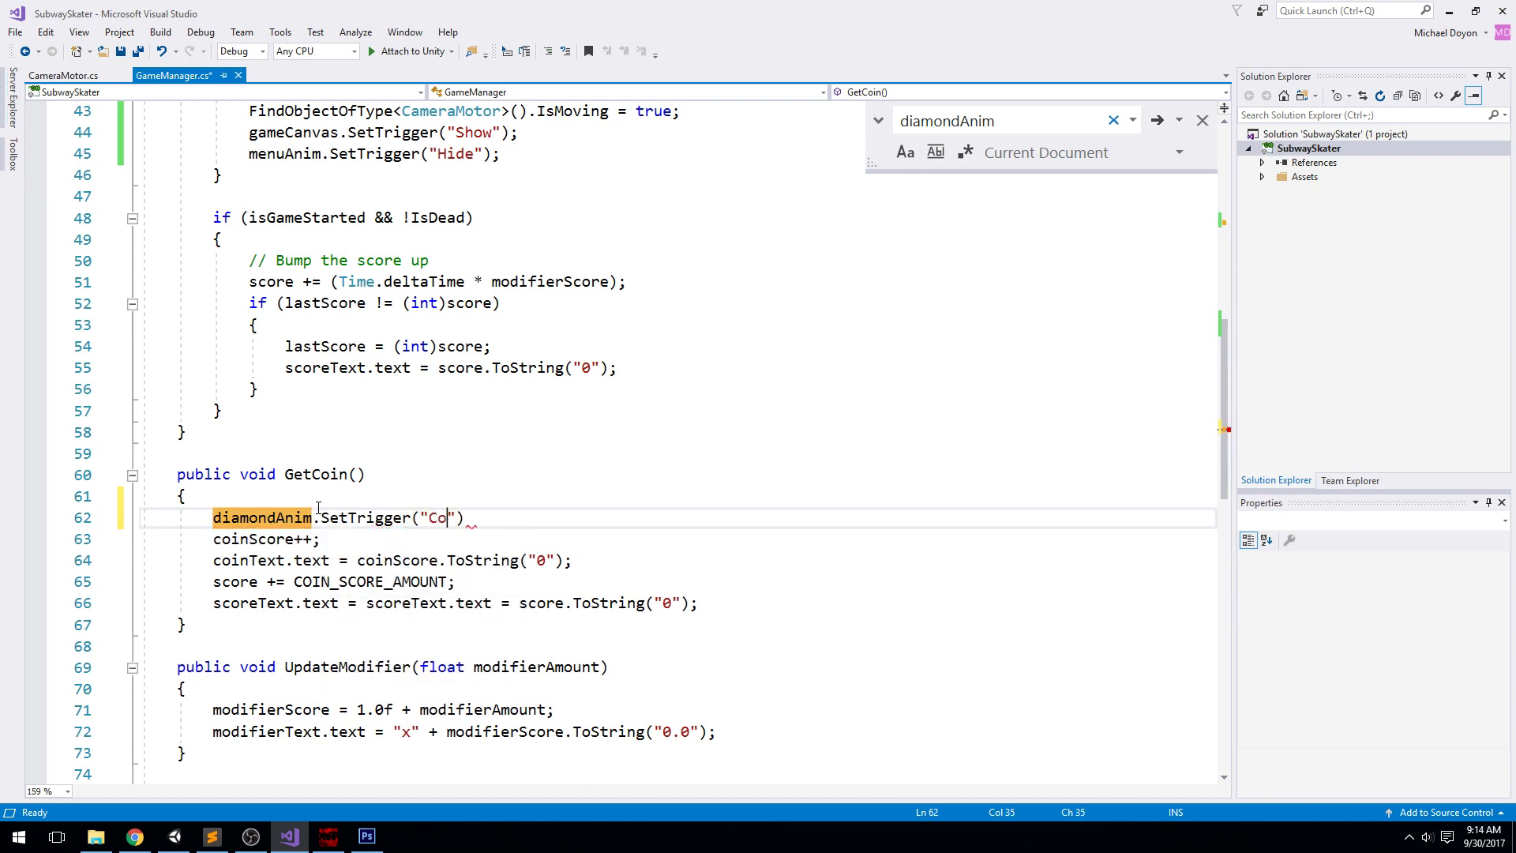
key(ctrl+s)
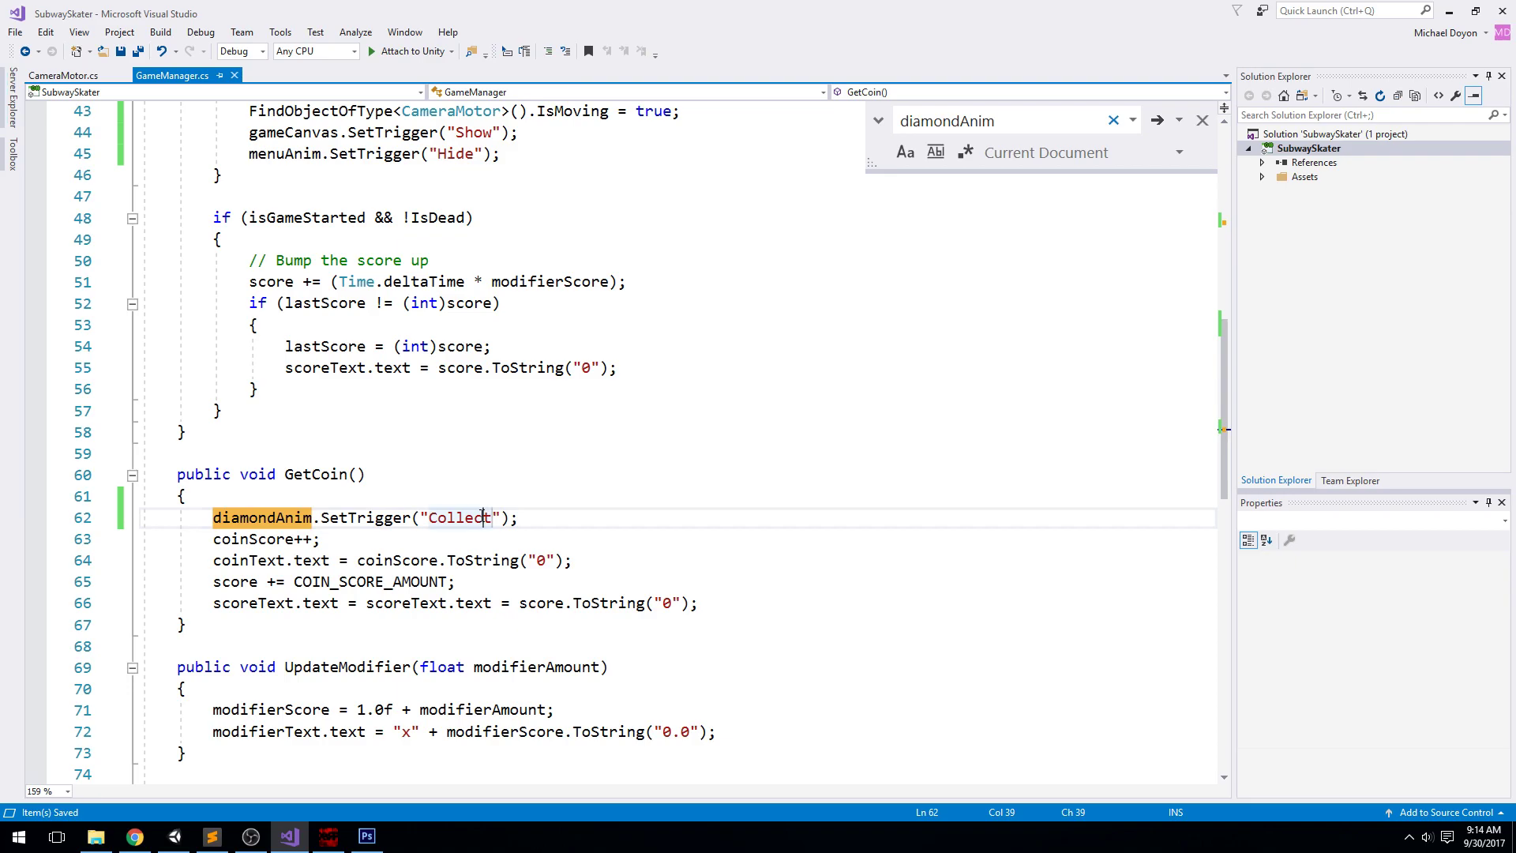
double_click(483, 517)
Step: Switch back to Unity, clear the project search and open the Diamond animator controller
click(1448, 14)
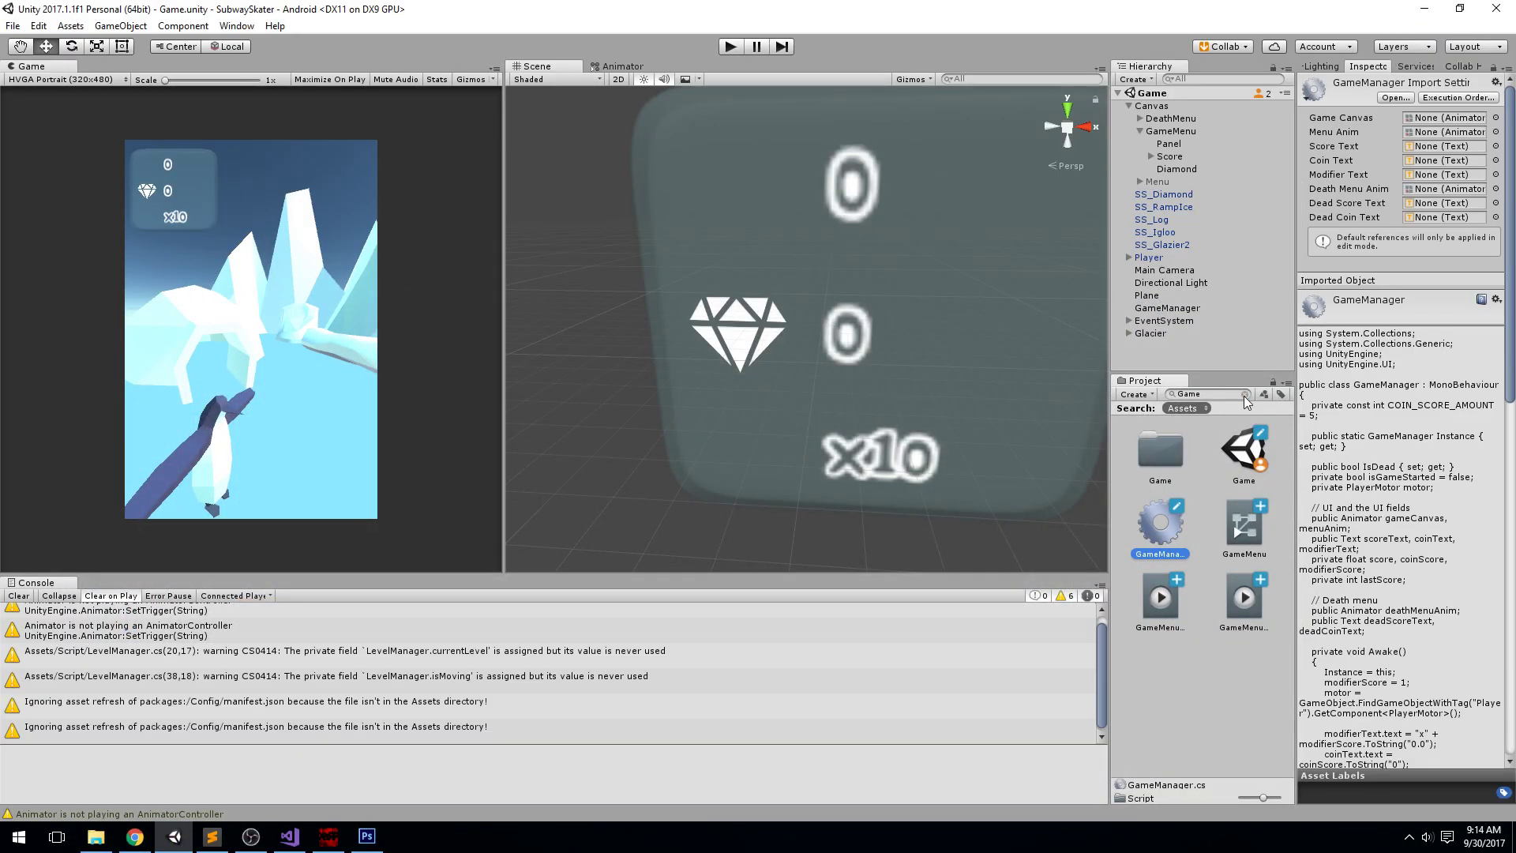
click(1245, 395)
scroll(1152, 494, up, 2)
click(1178, 431)
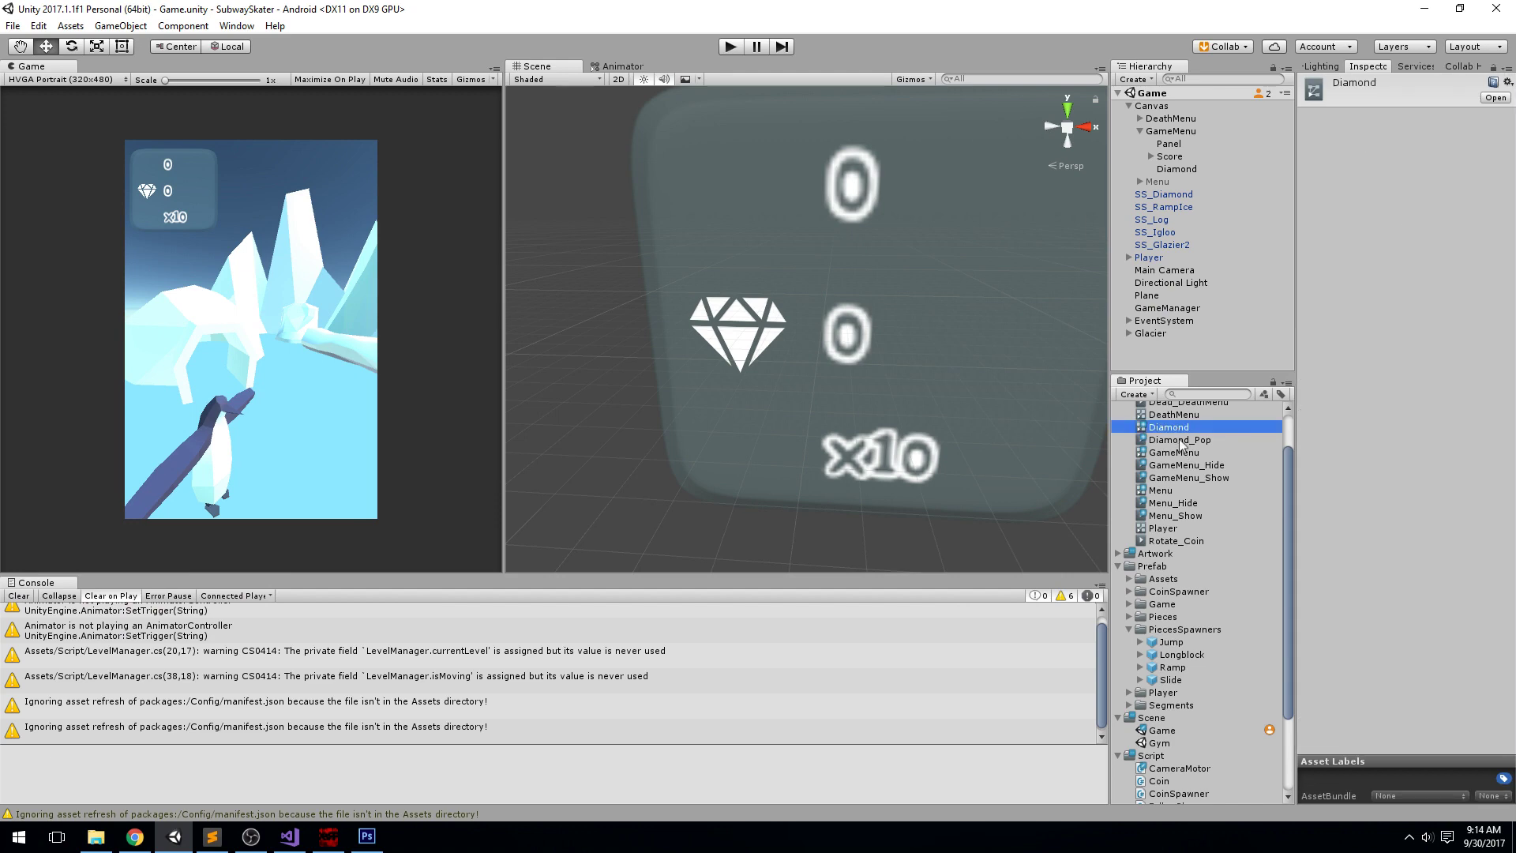
double_click(1171, 428)
Step: Rearrange the Diamond state graph so the Any State node sits above the Diamond_Pop state
middle_drag(898, 296, 939, 347)
mouse_move(880, 268)
mouse_down()
mouse_move(1050, 318)
mouse_move(948, 289)
mouse_move(1023, 292)
mouse_move(1011, 254)
mouse_move(1013, 274)
mouse_up()
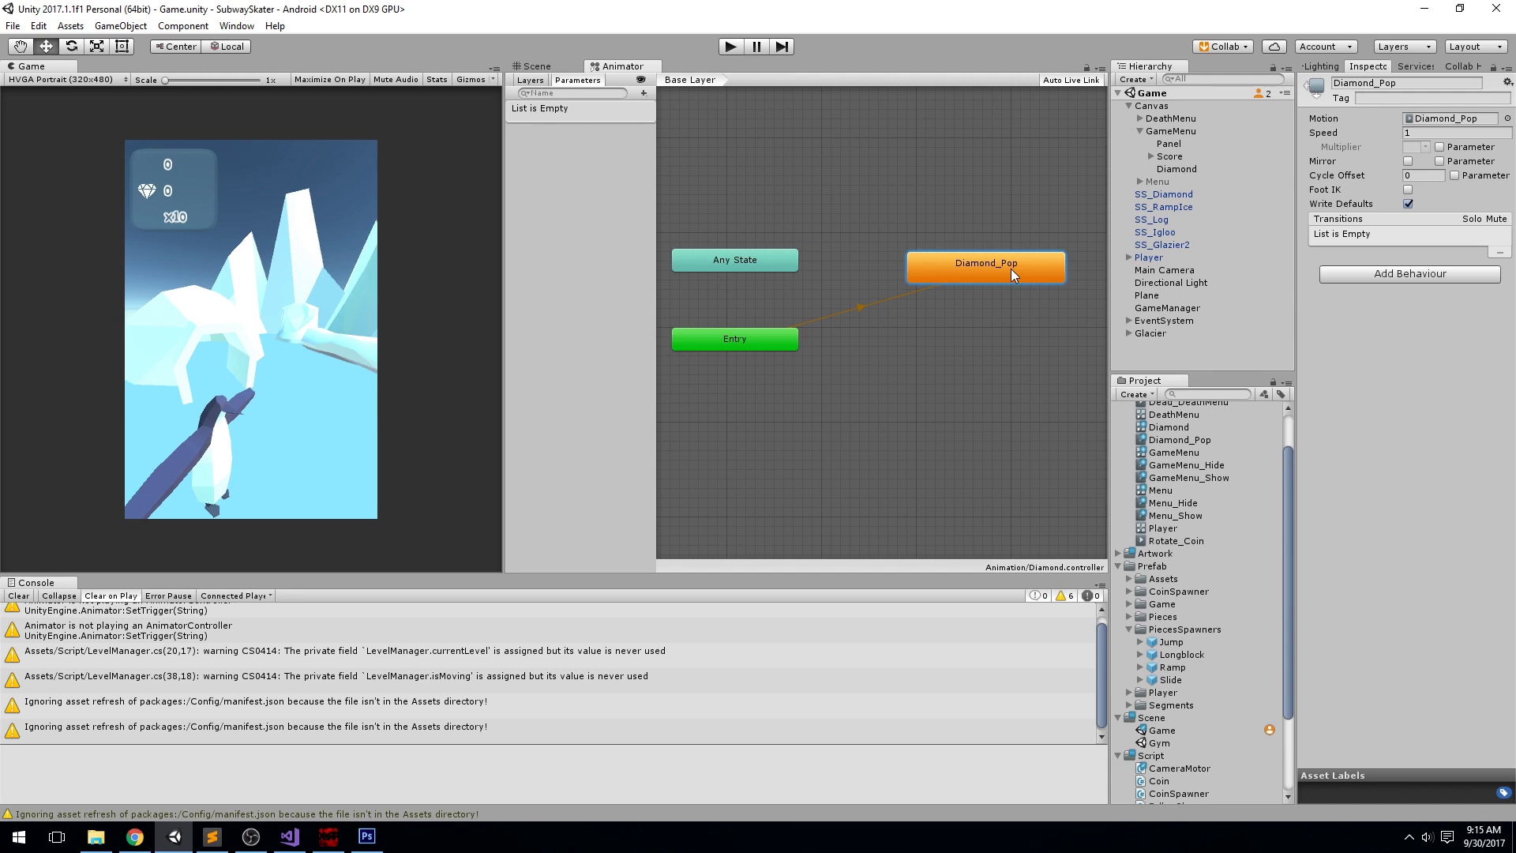
drag(1011, 269, 1011, 303)
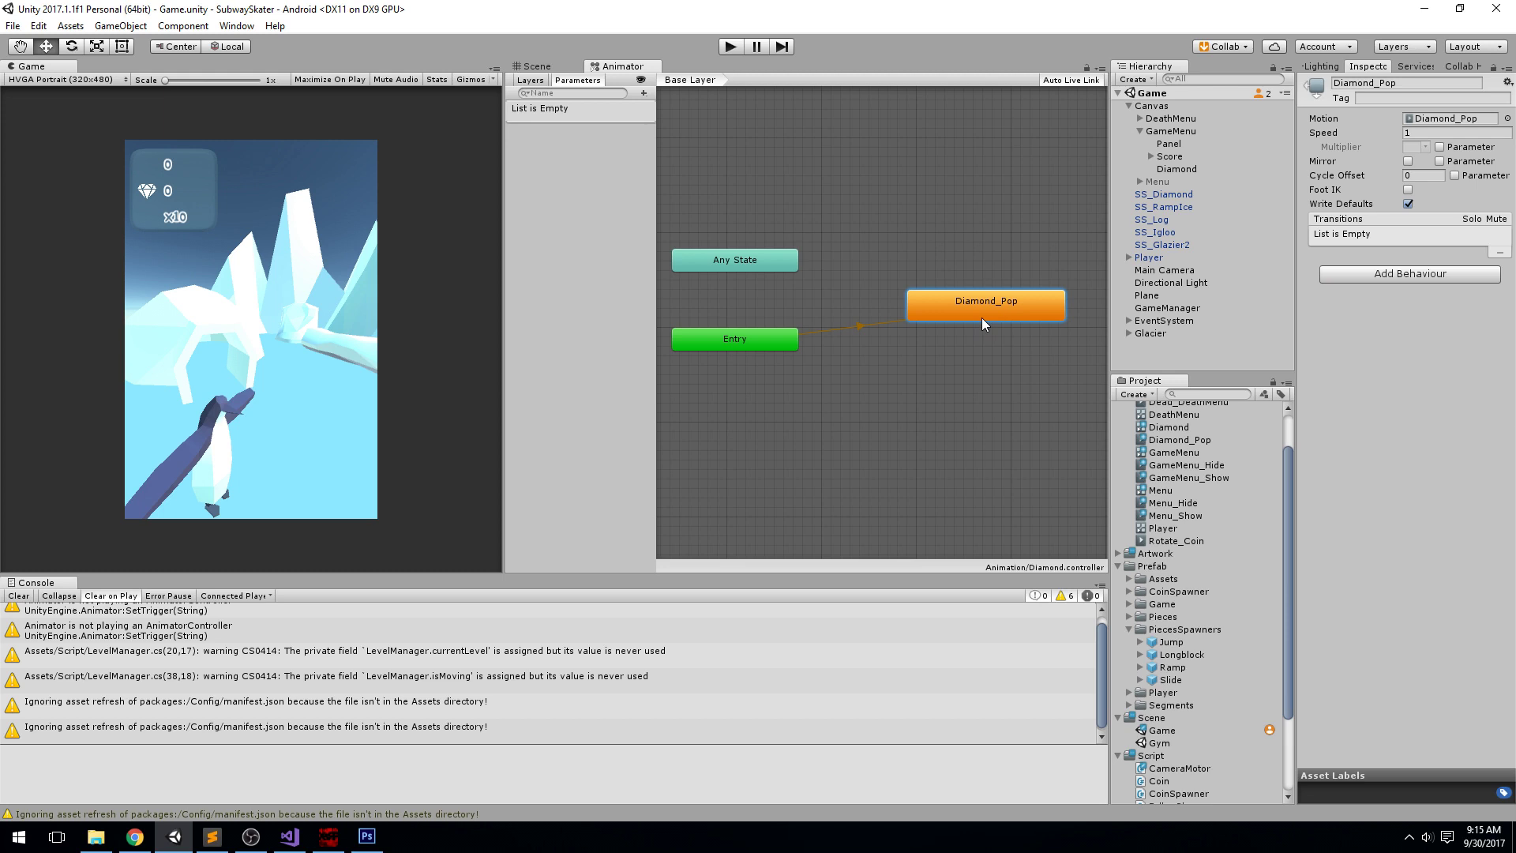
drag(969, 297, 960, 345)
drag(734, 248, 1043, 265)
Step: Make a transition from Any State to Diamond_Pop
right_click(1031, 273)
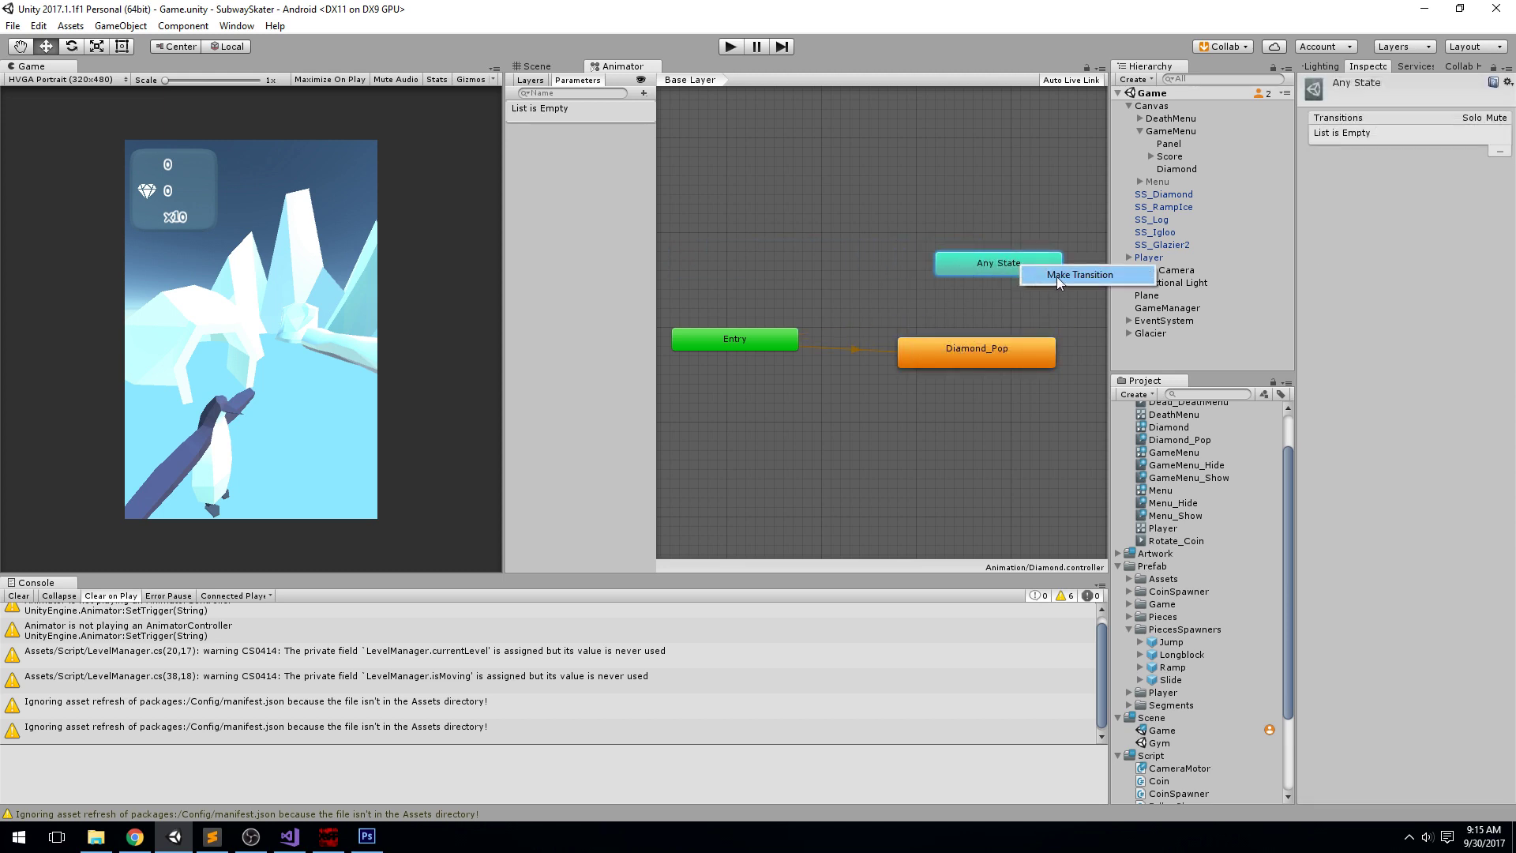
click(1056, 277)
click(997, 344)
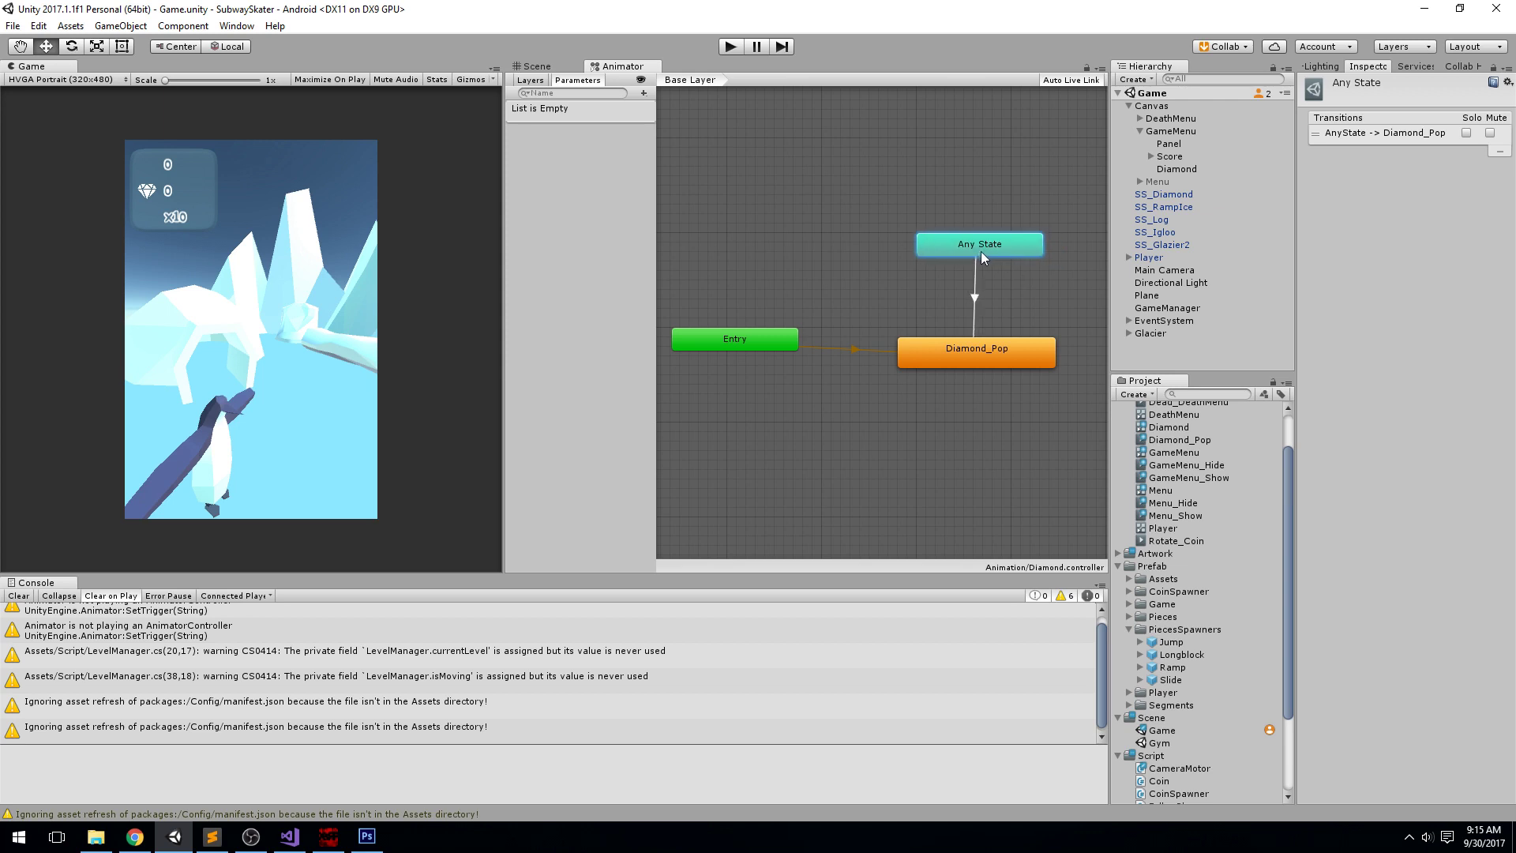
click(974, 289)
right_click(974, 289)
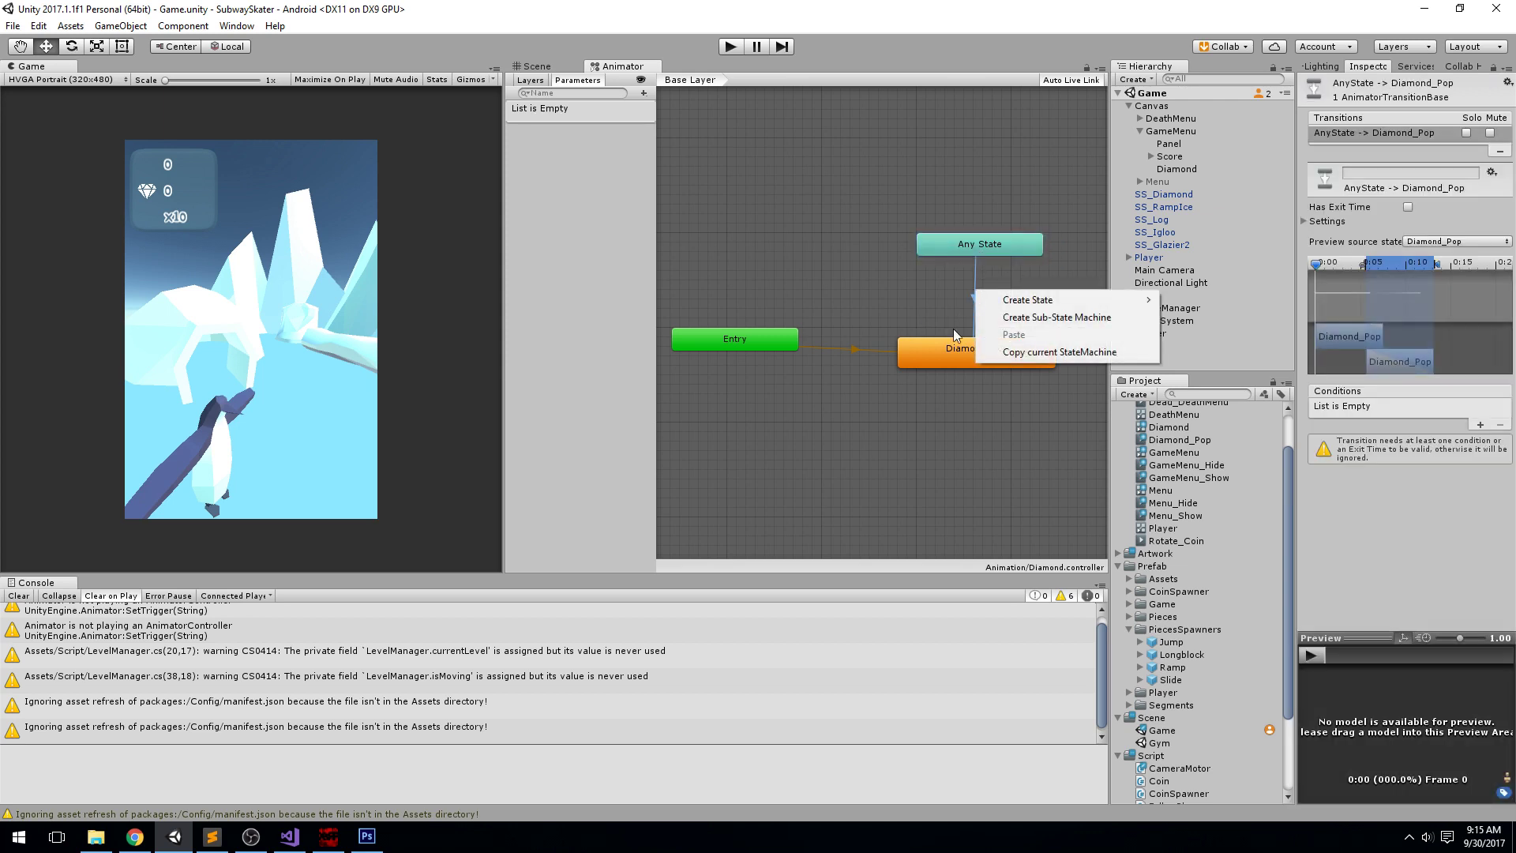
Step: Add a trigger parameter named Collect and use it as the condition of the Any State to Diamond_Pop transition
click(643, 93)
click(671, 163)
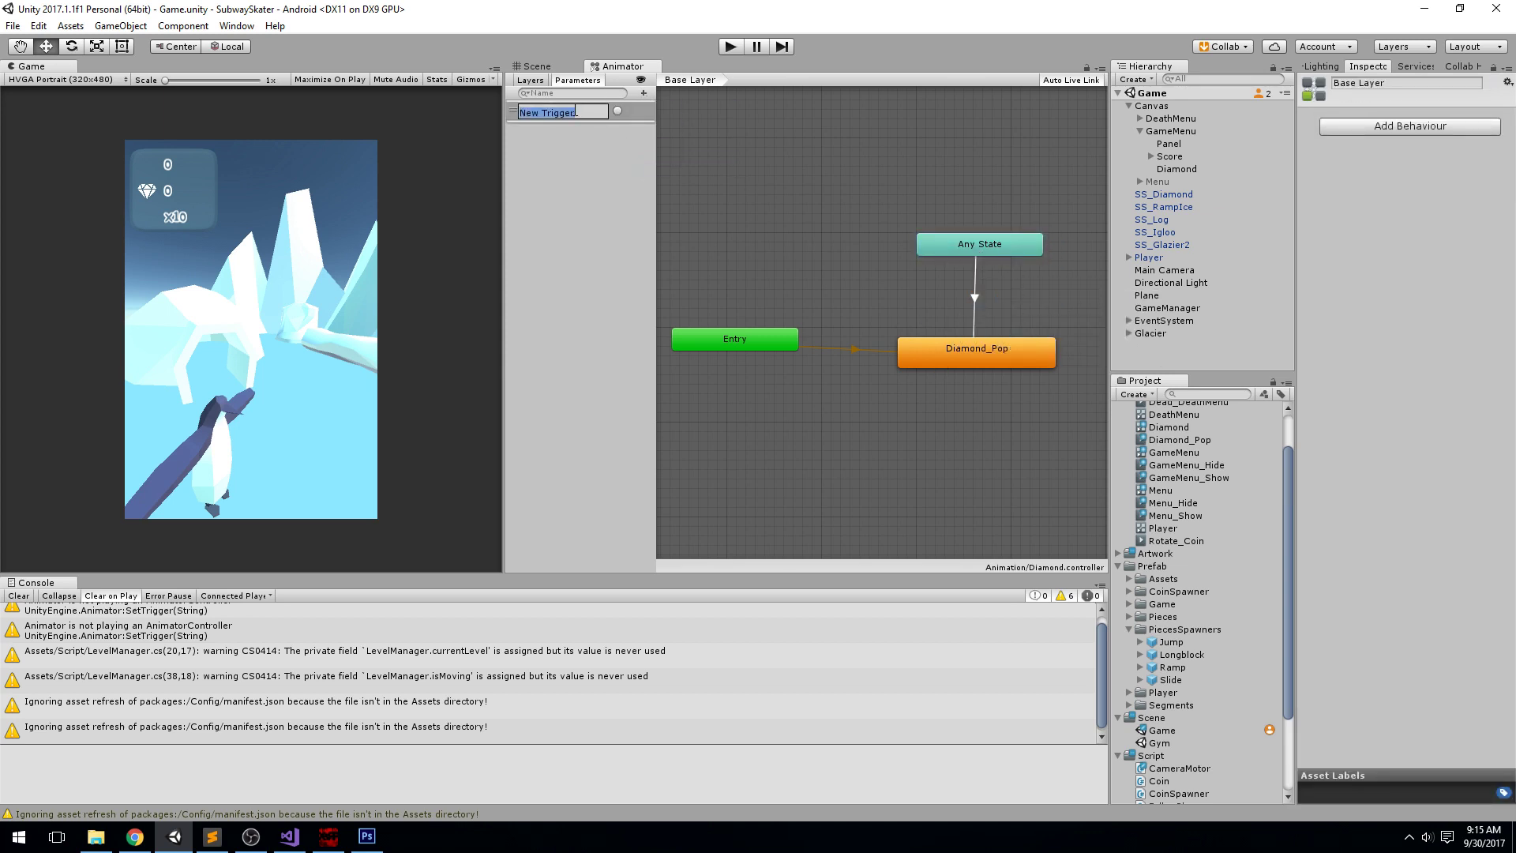
text(Collect)
key(Return)
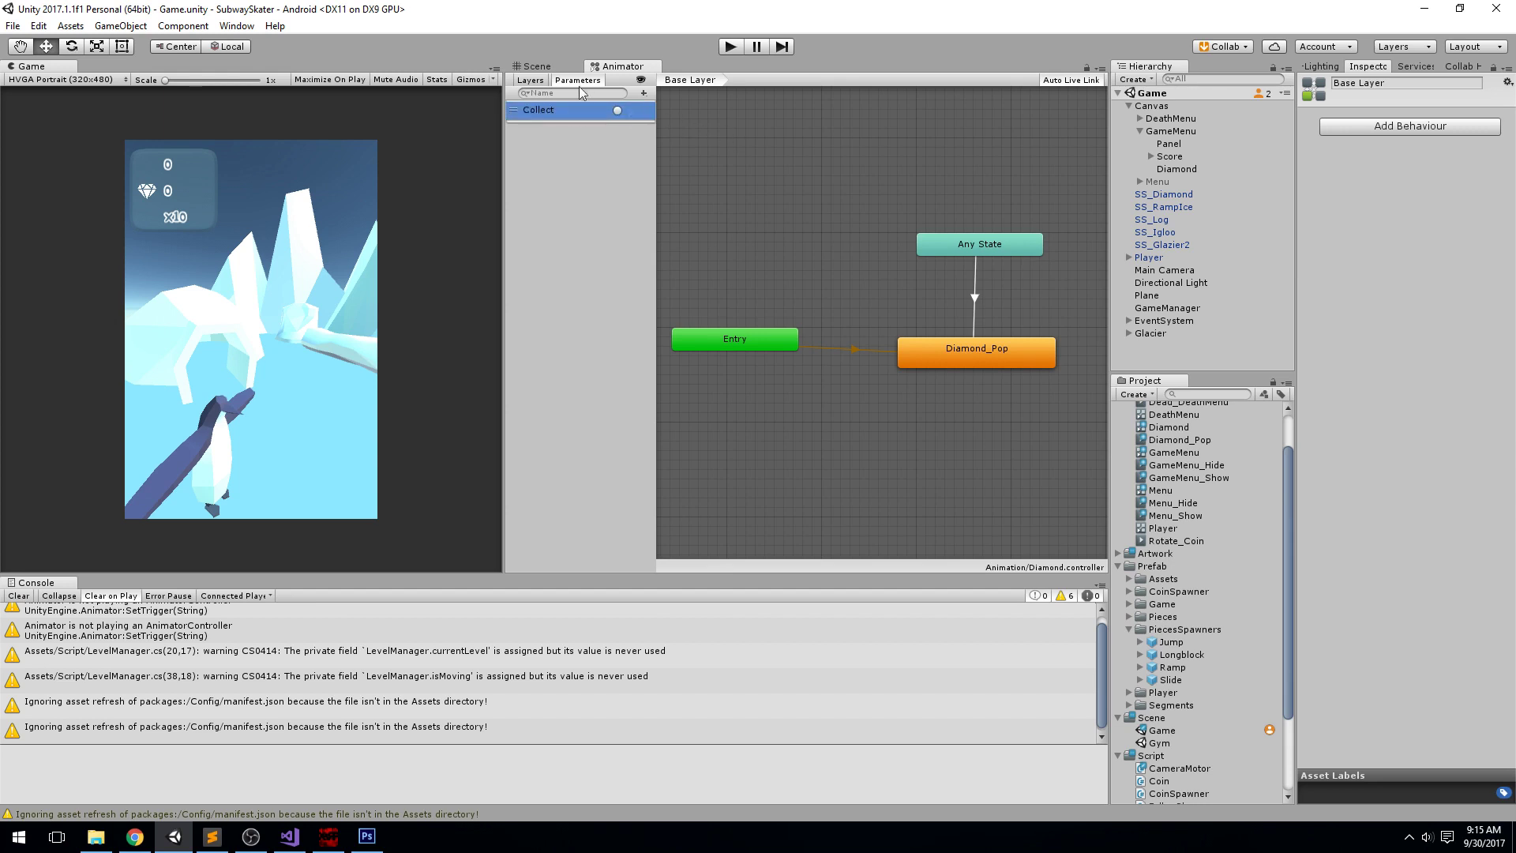
click(975, 282)
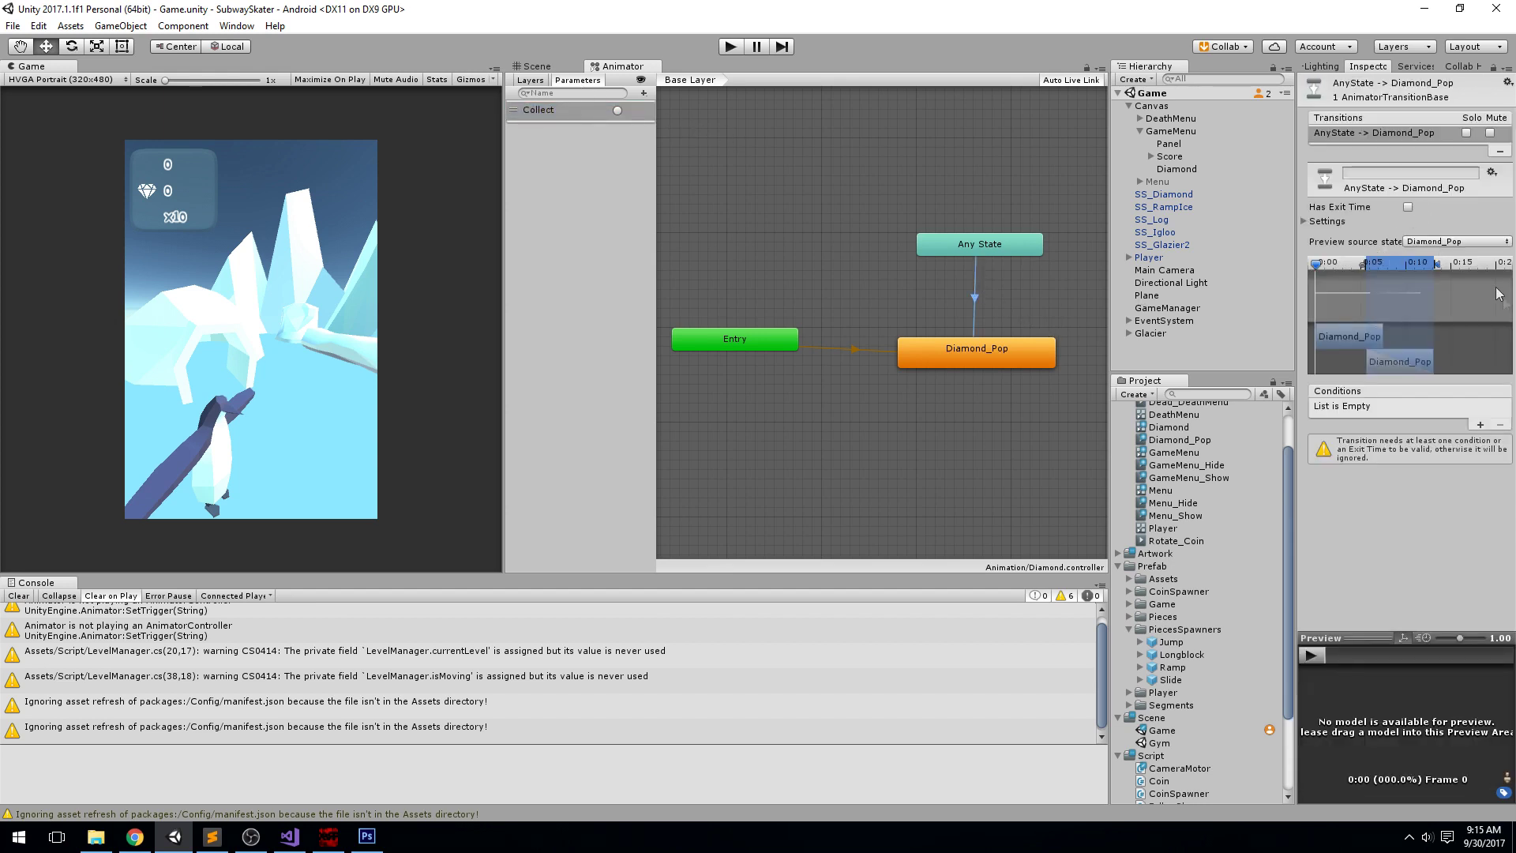
click(1482, 426)
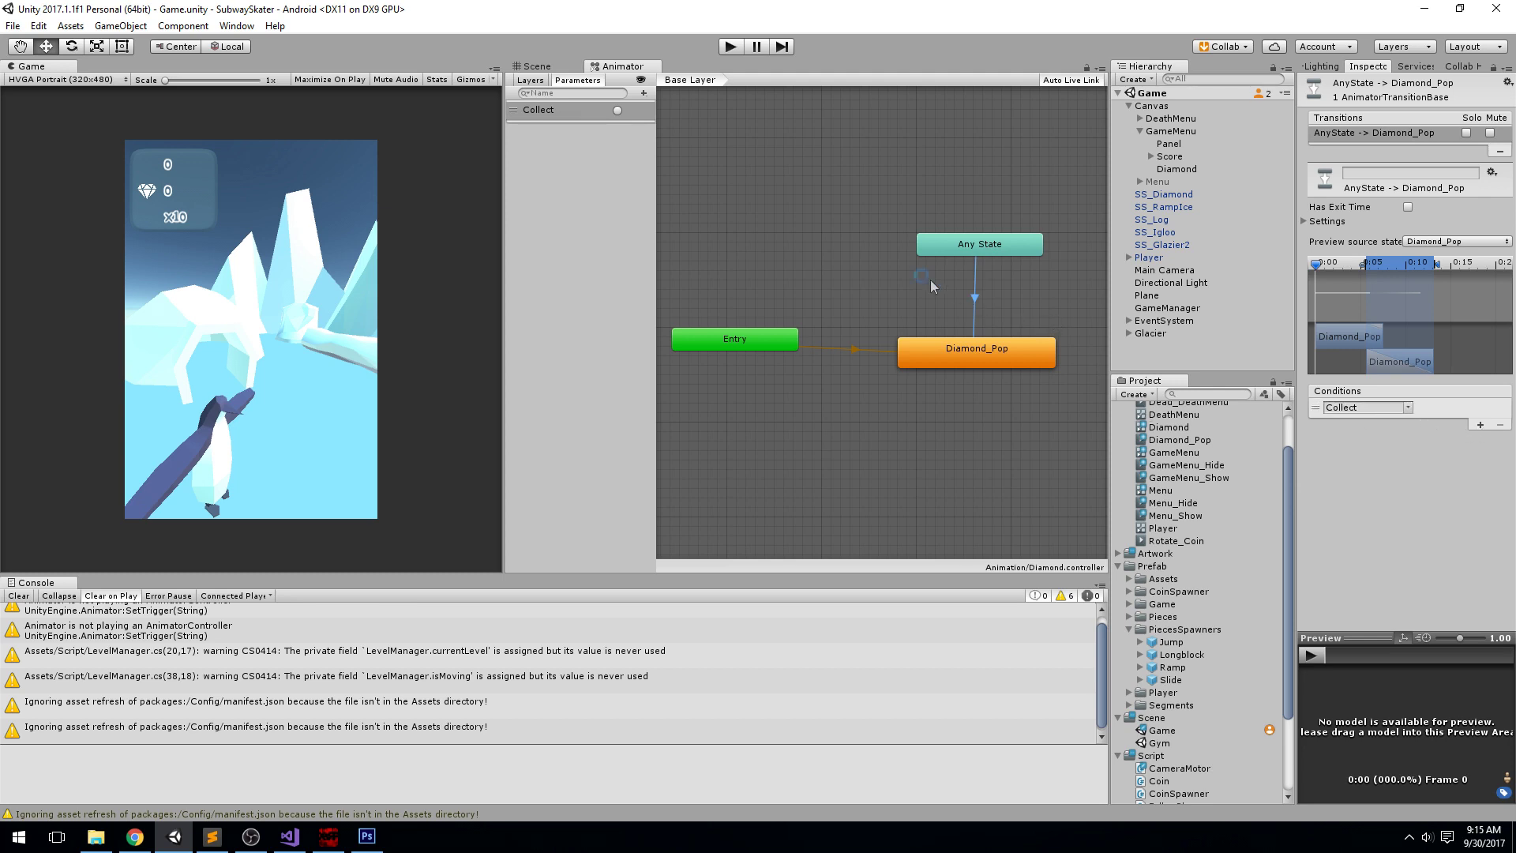
Step: Play-test the game by steering the penguin toward diamonds, and stop play mode
key(ctrl+p)
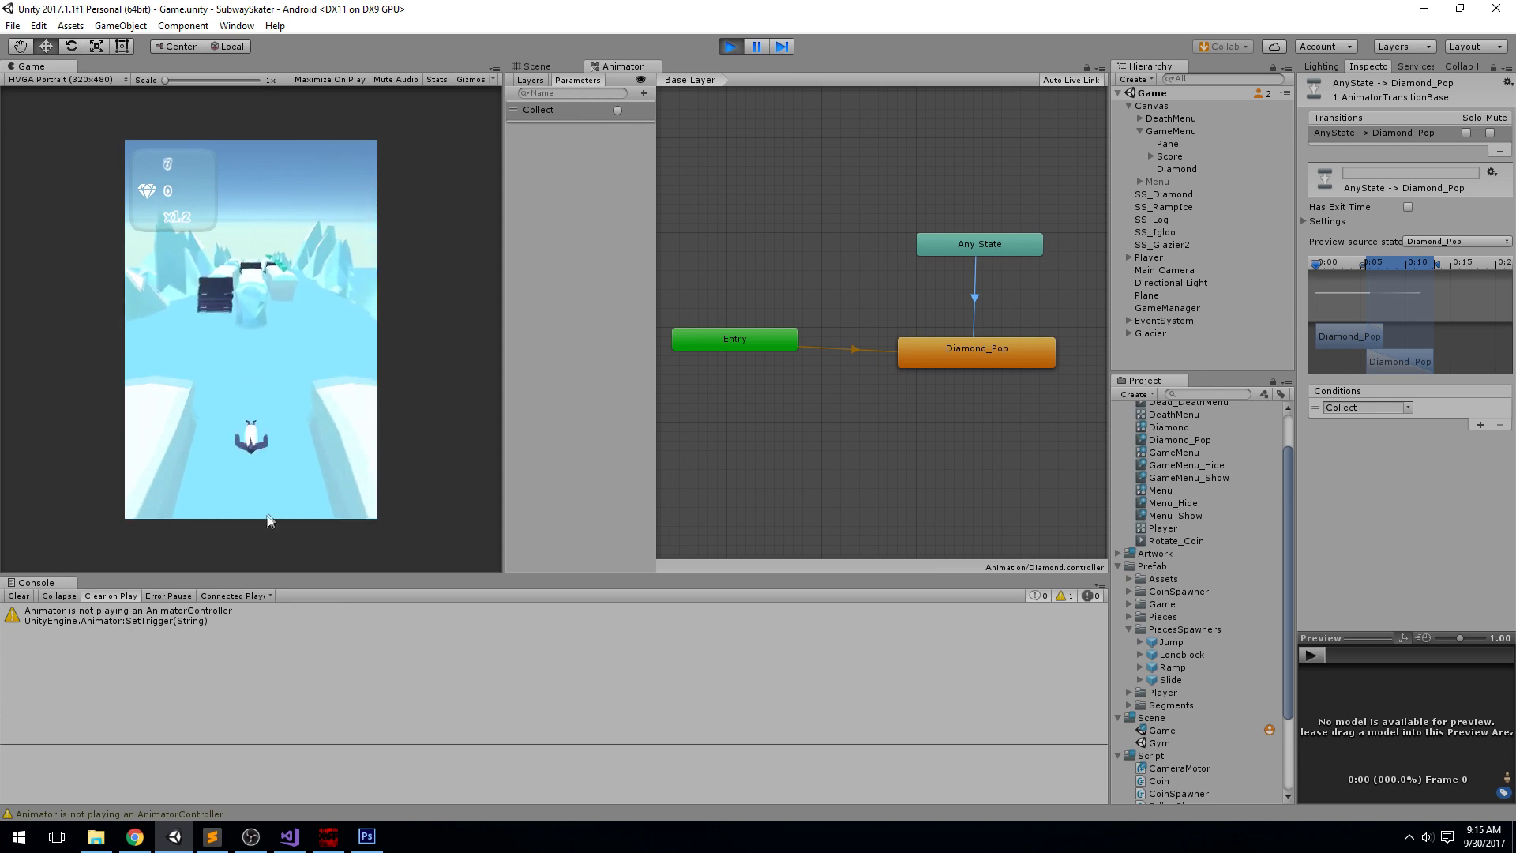
drag(267, 515, 302, 405)
drag(254, 331, 382, 378)
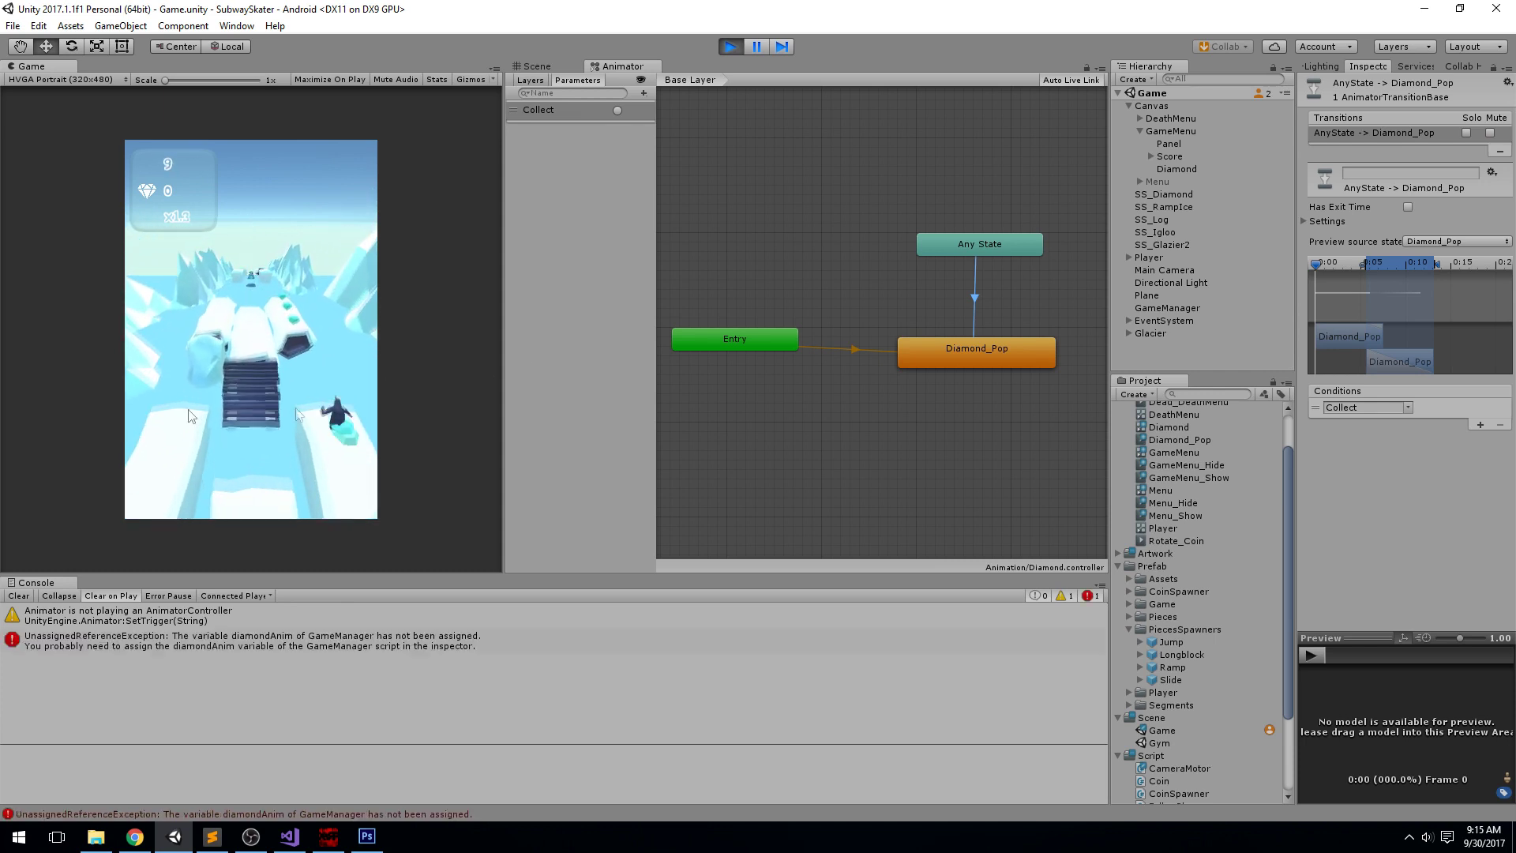
key(ctrl+p)
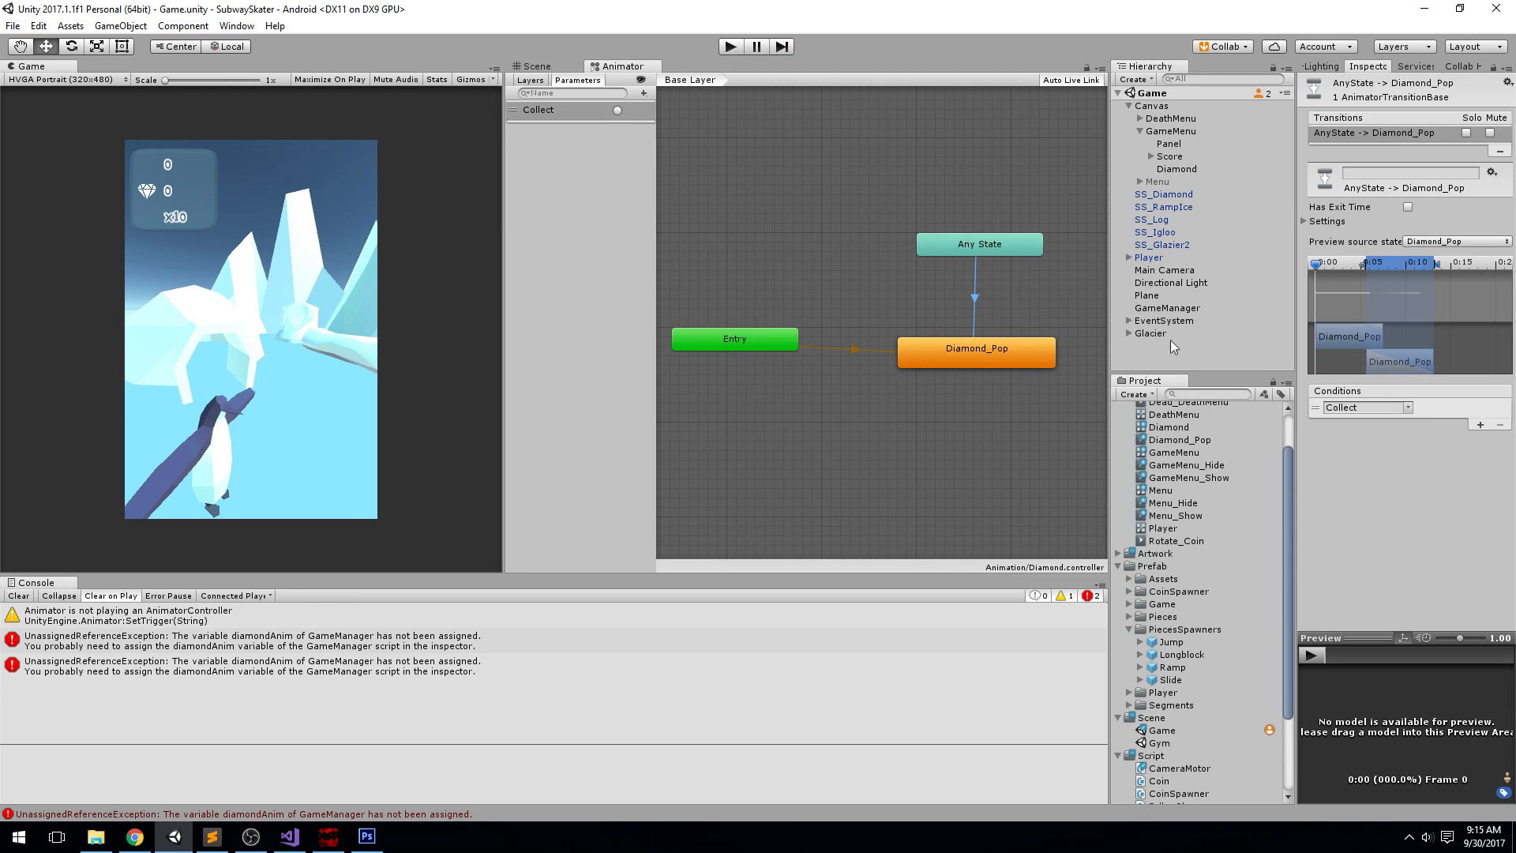
Step: Assign the GameMenu's Diamond object to the Diamond Anim field of the GameManager object
click(1168, 308)
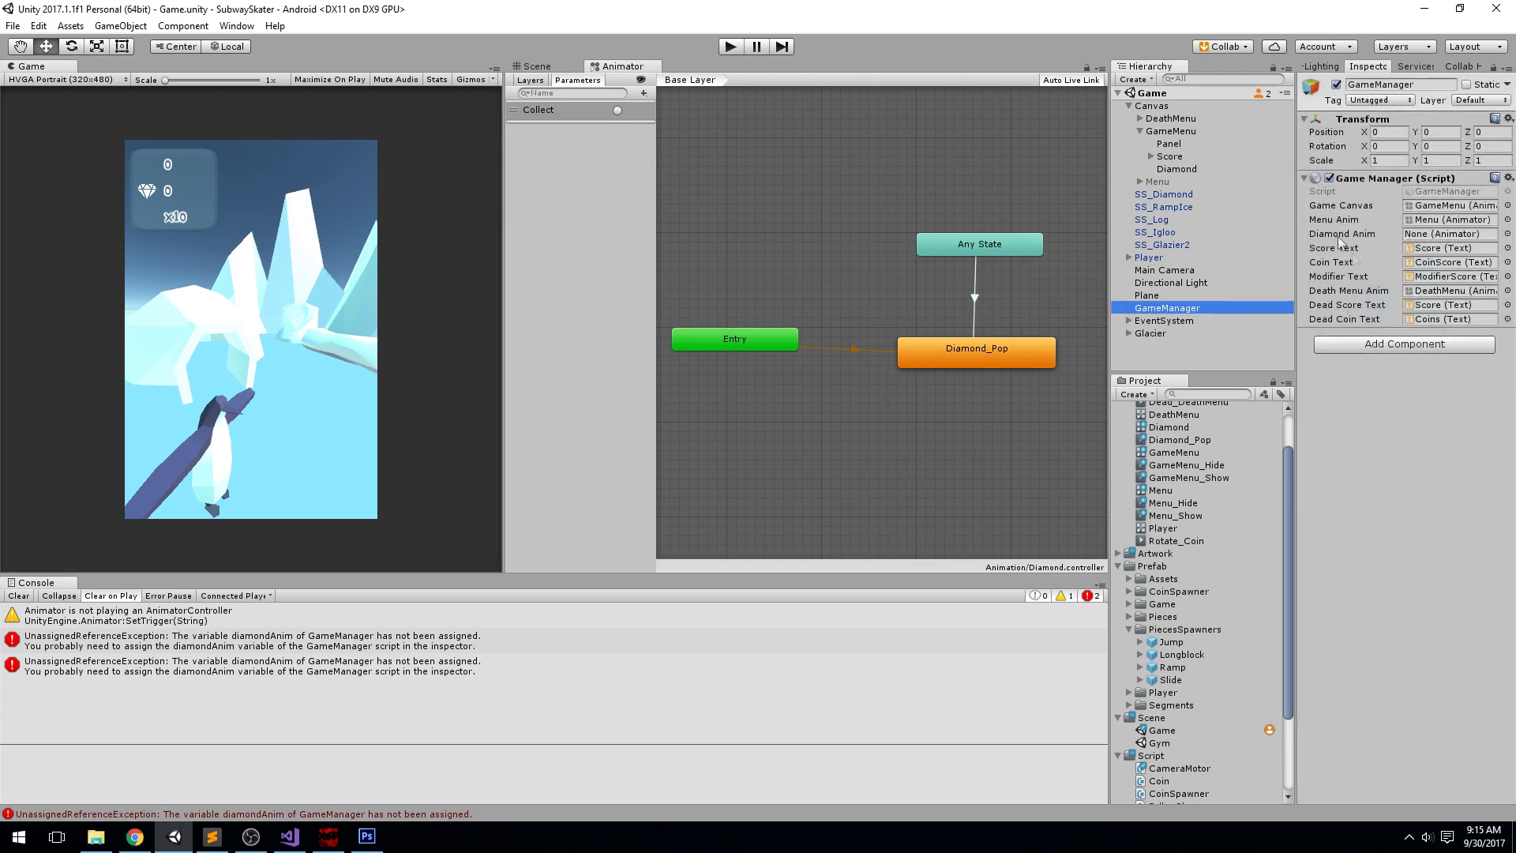
drag(1176, 169, 1445, 234)
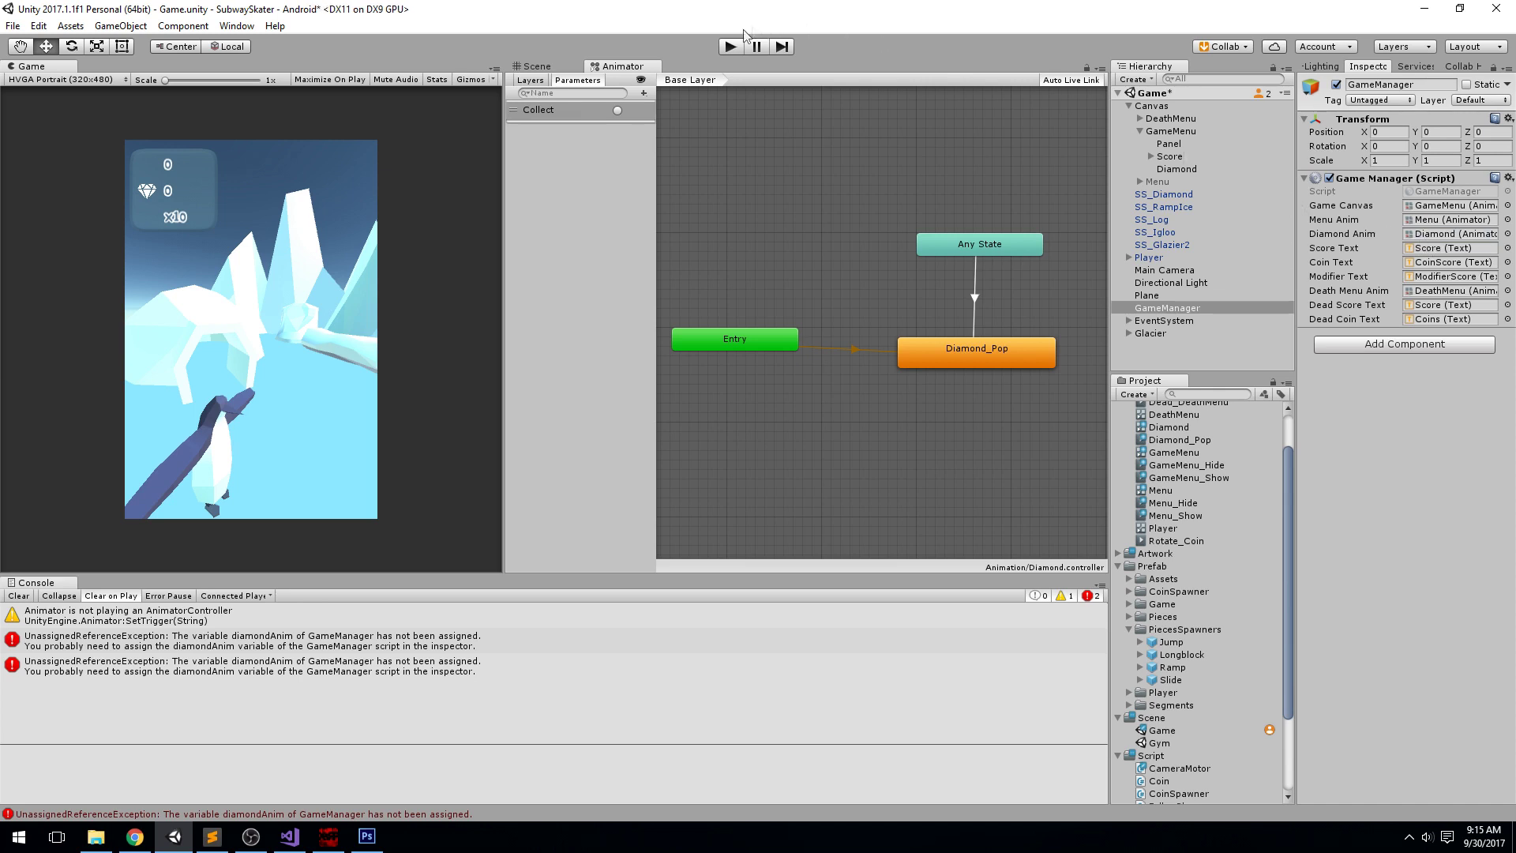
Step: Run the game again, check the console warning, collect diamonds to test the icon's pop, and restart from the death menu
click(730, 47)
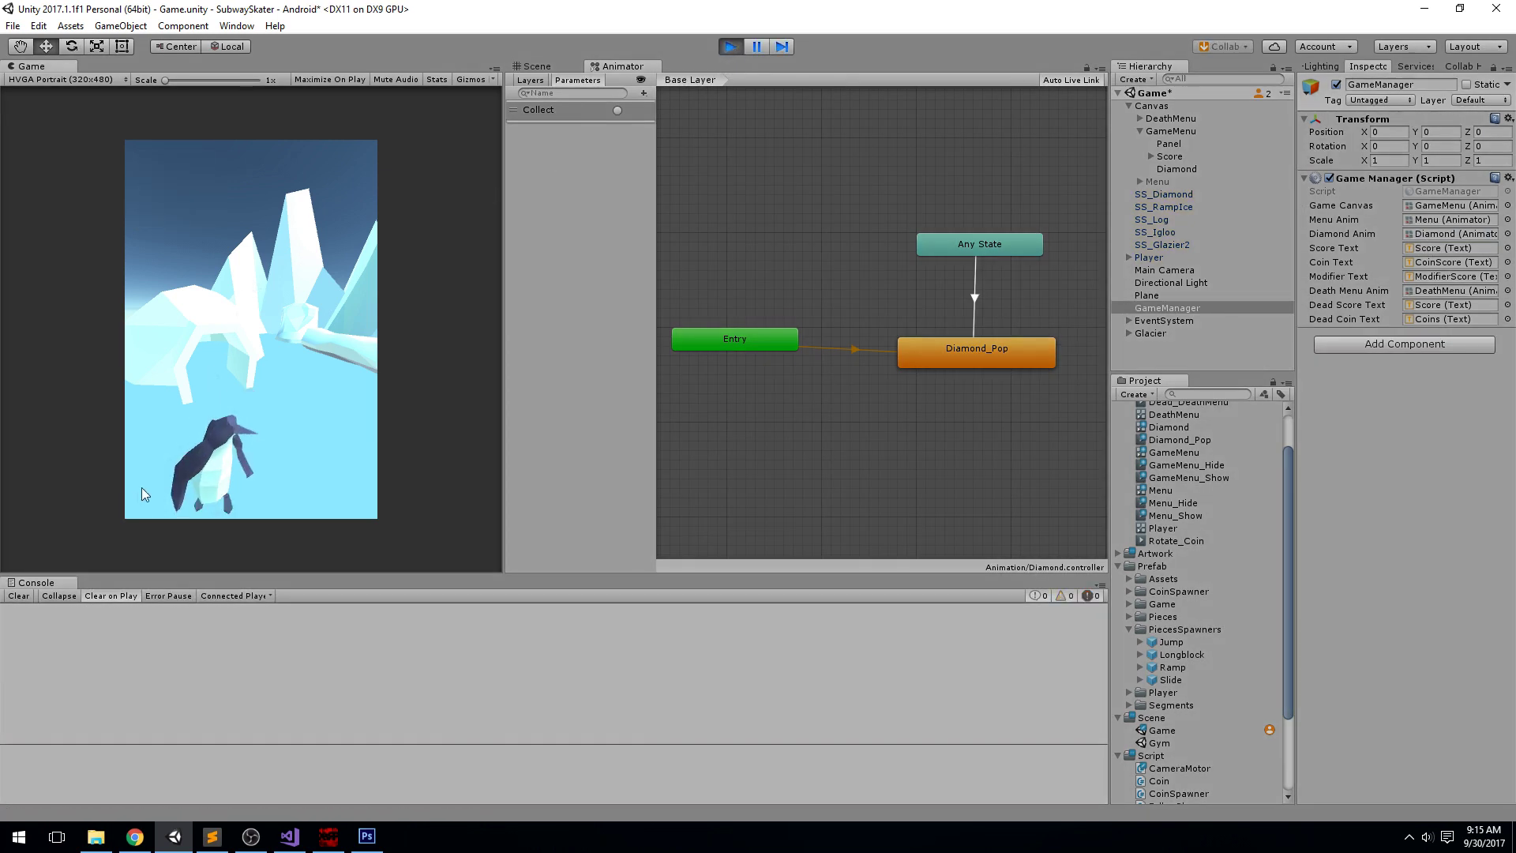
click(223, 311)
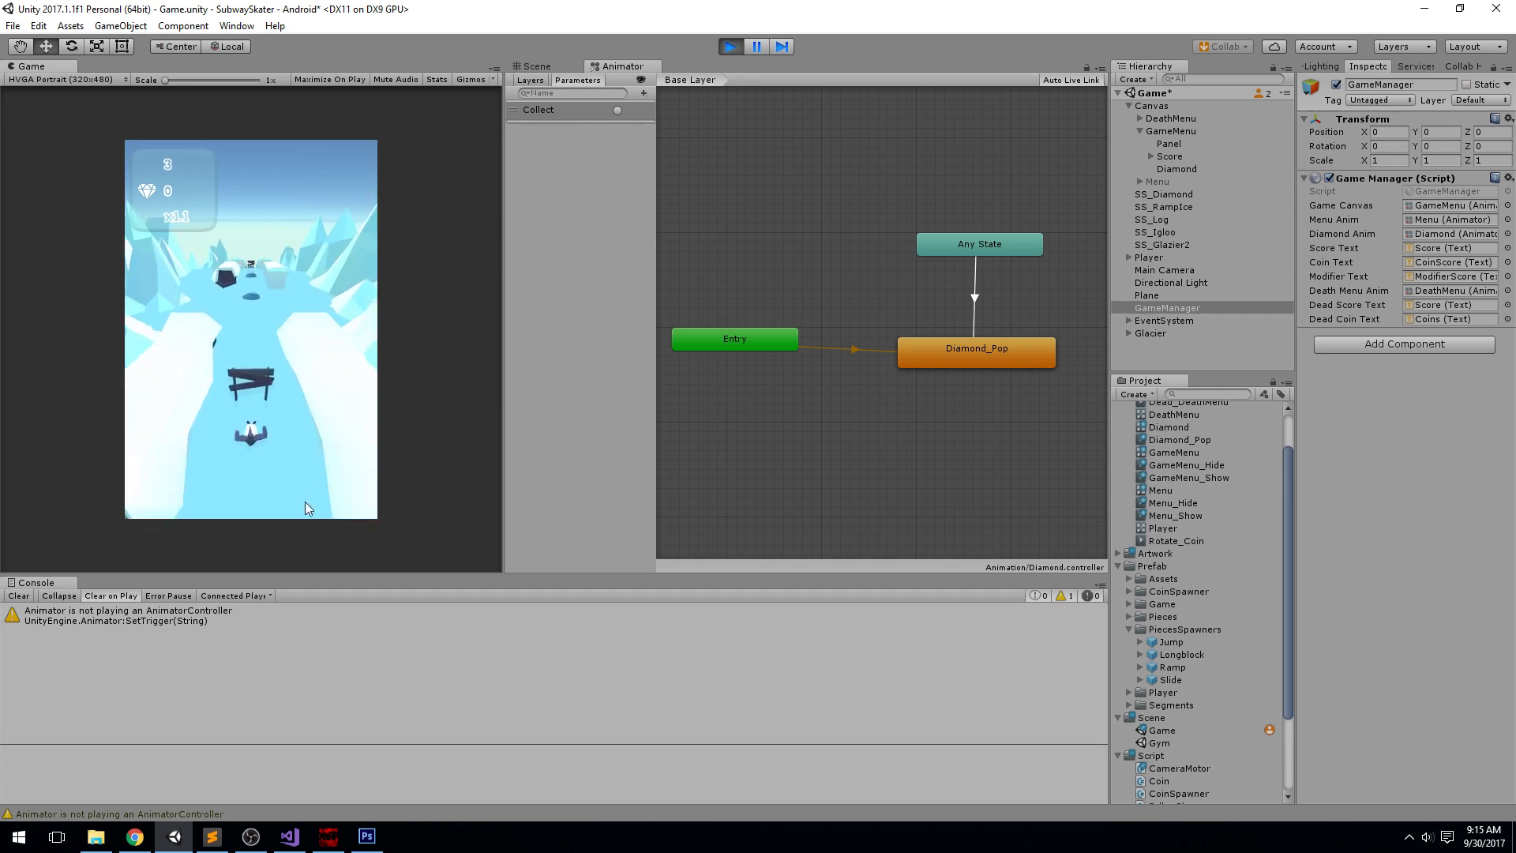
click(150, 618)
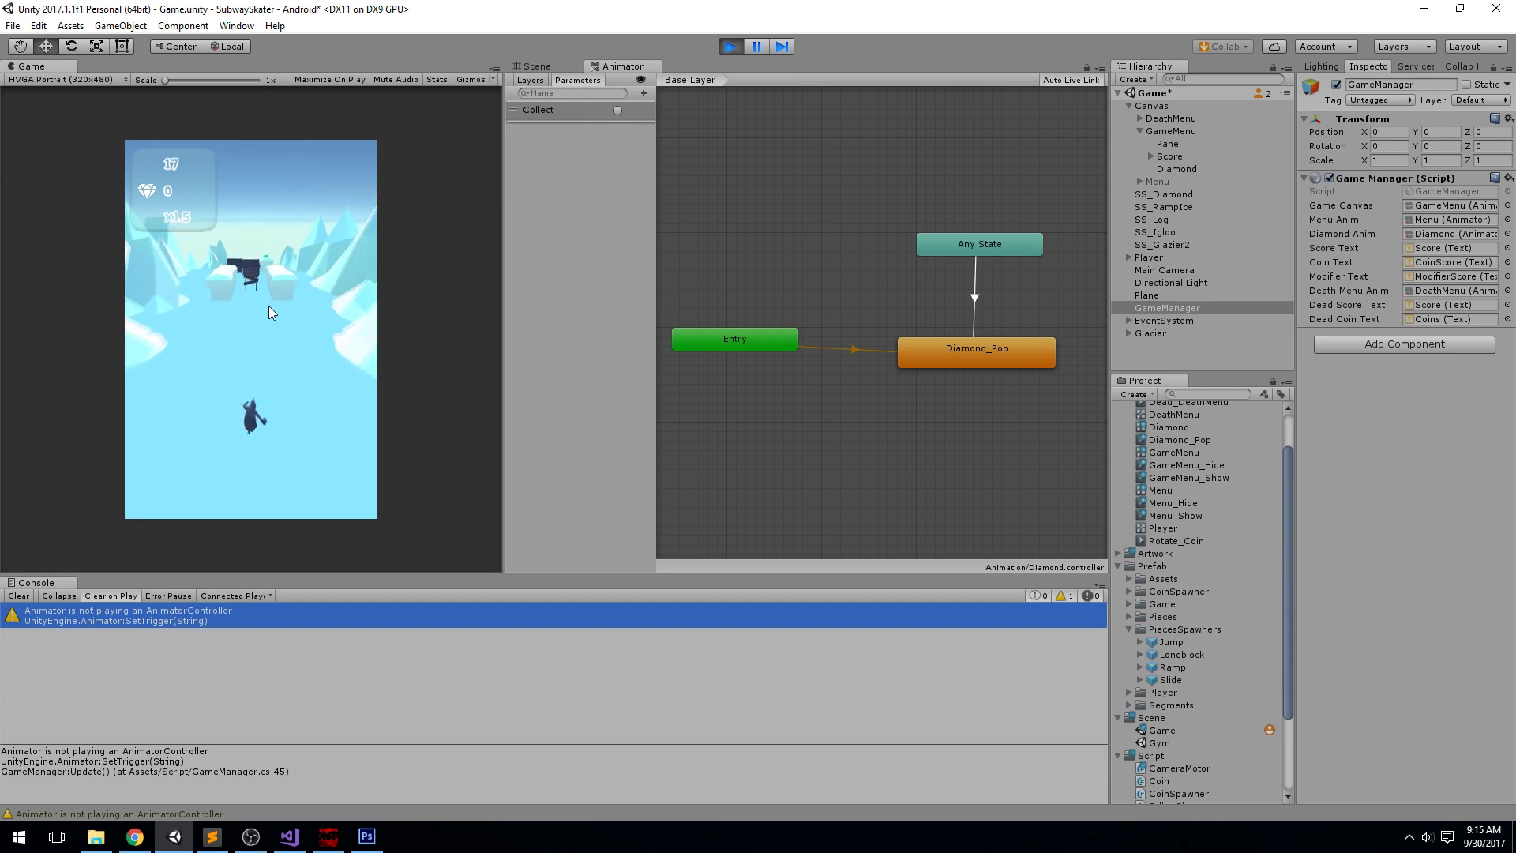
drag(272, 219, 286, 502)
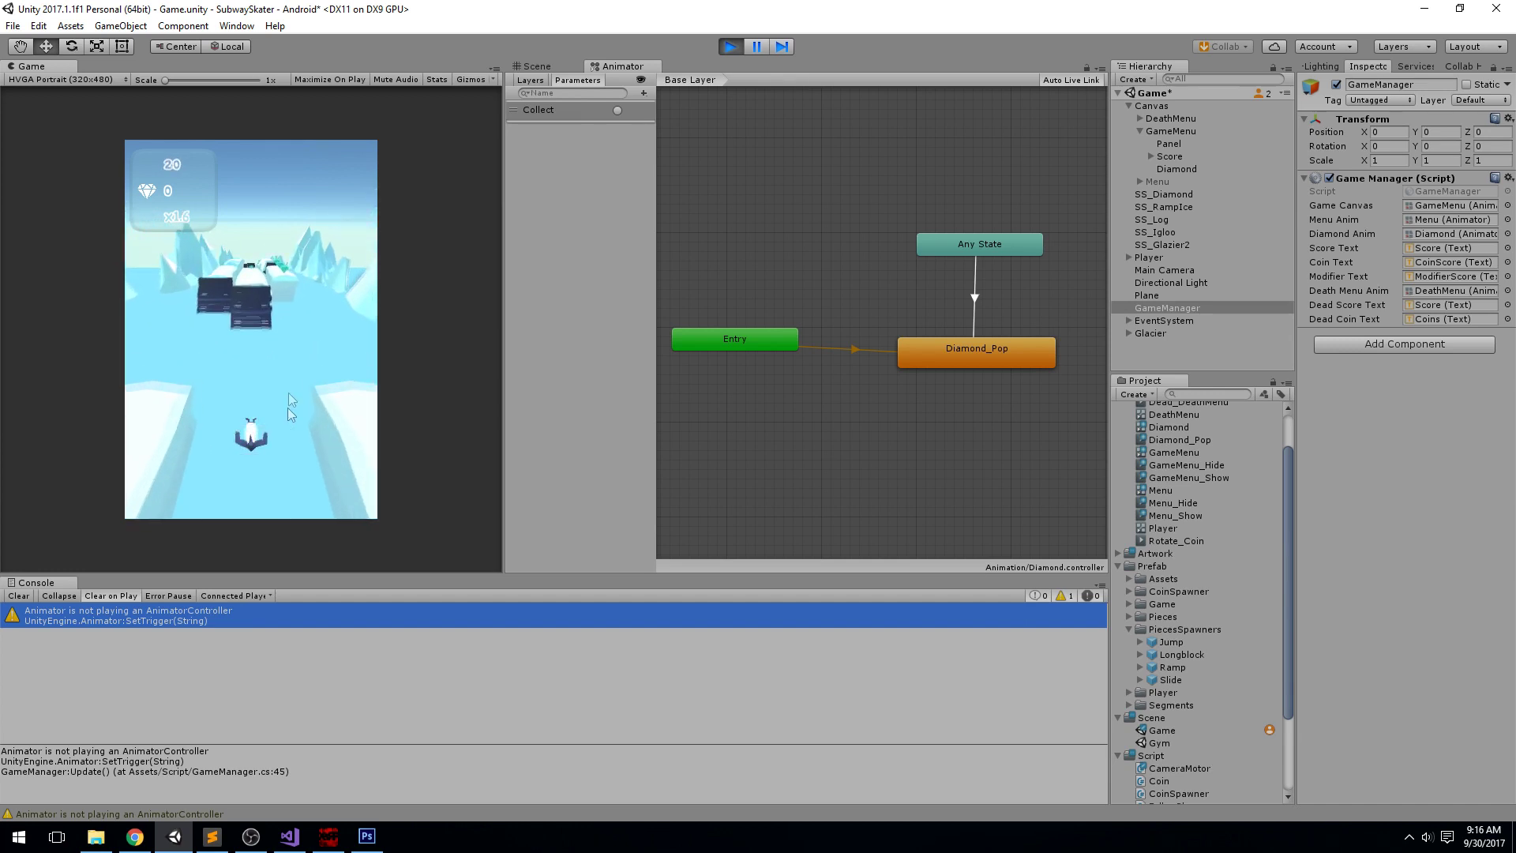
drag(261, 364, 269, 230)
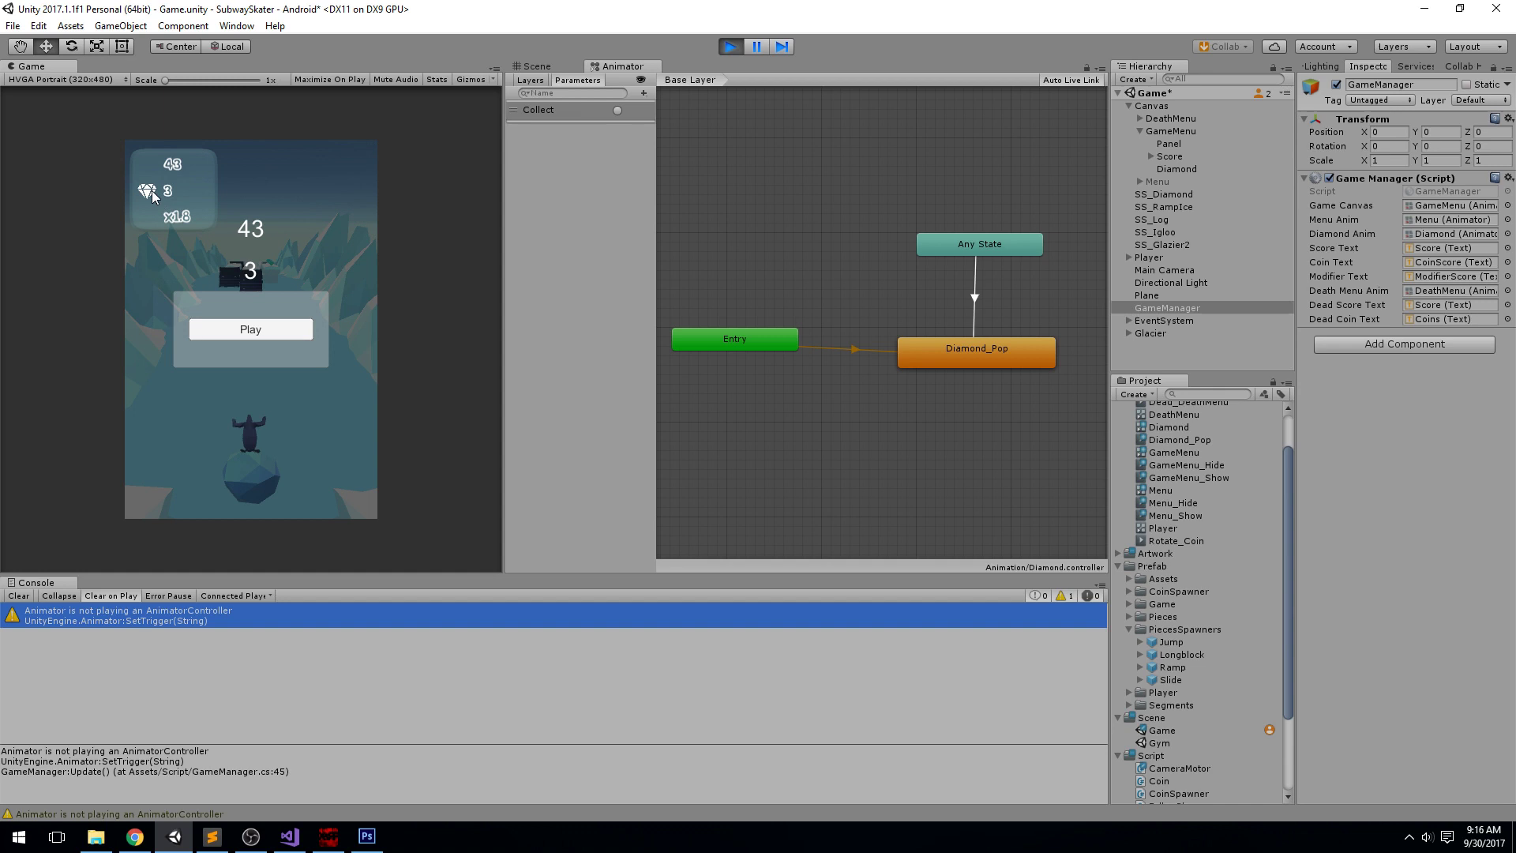
click(274, 337)
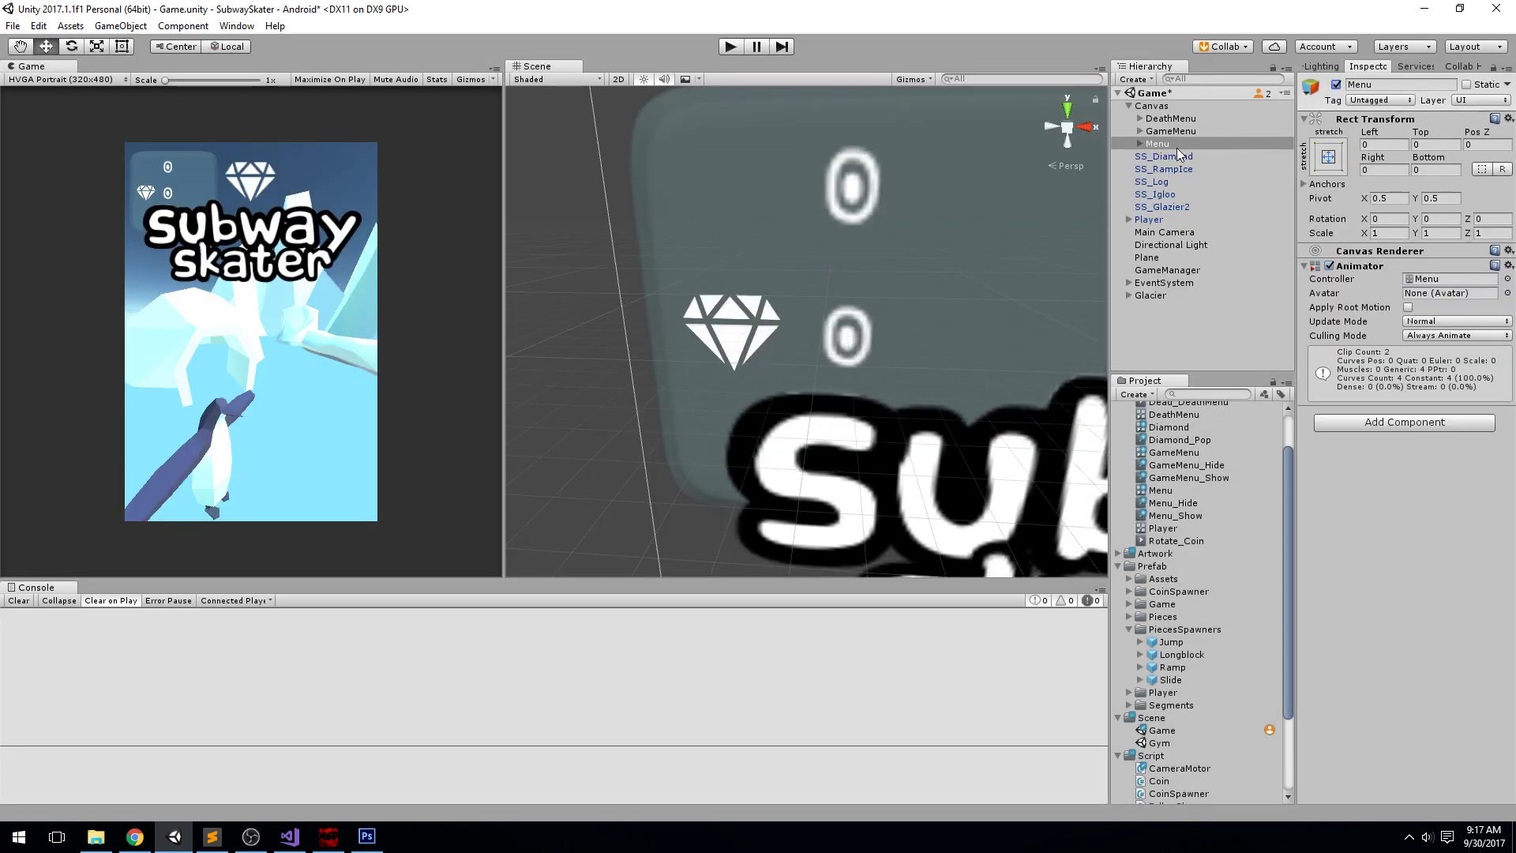
Step: Toggle the Menu object off and on again, and briefly play-test the transition from main menu to gameplay
click(1177, 147)
click(1338, 84)
click(1338, 84)
click(741, 47)
click(234, 251)
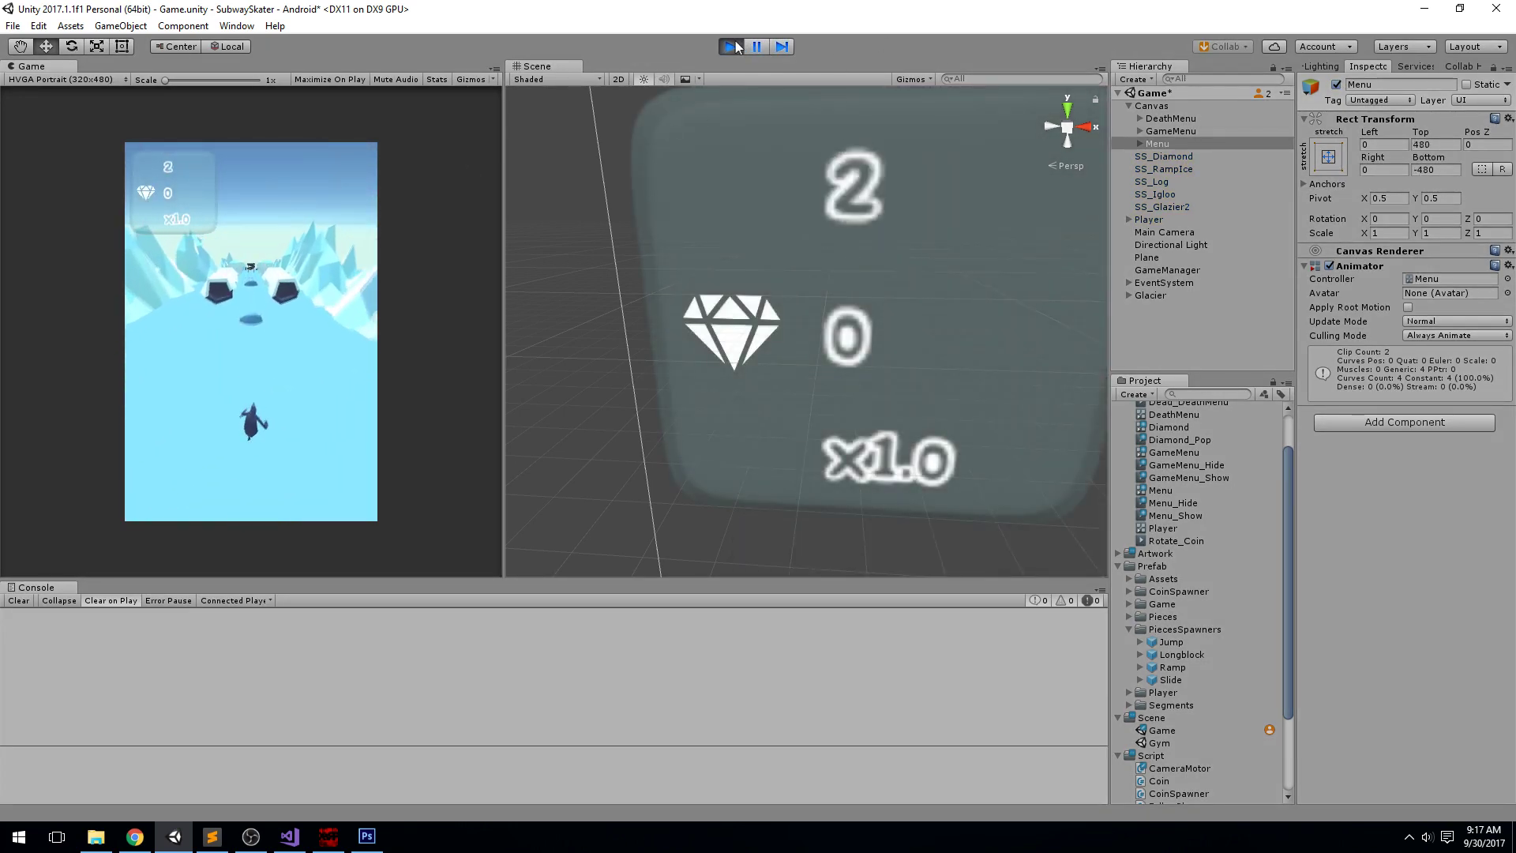
key(ctrl+p)
Step: Deactivate the Menu and GameMenu objects under the Canvas and save the scene
click(1336, 84)
click(1211, 130)
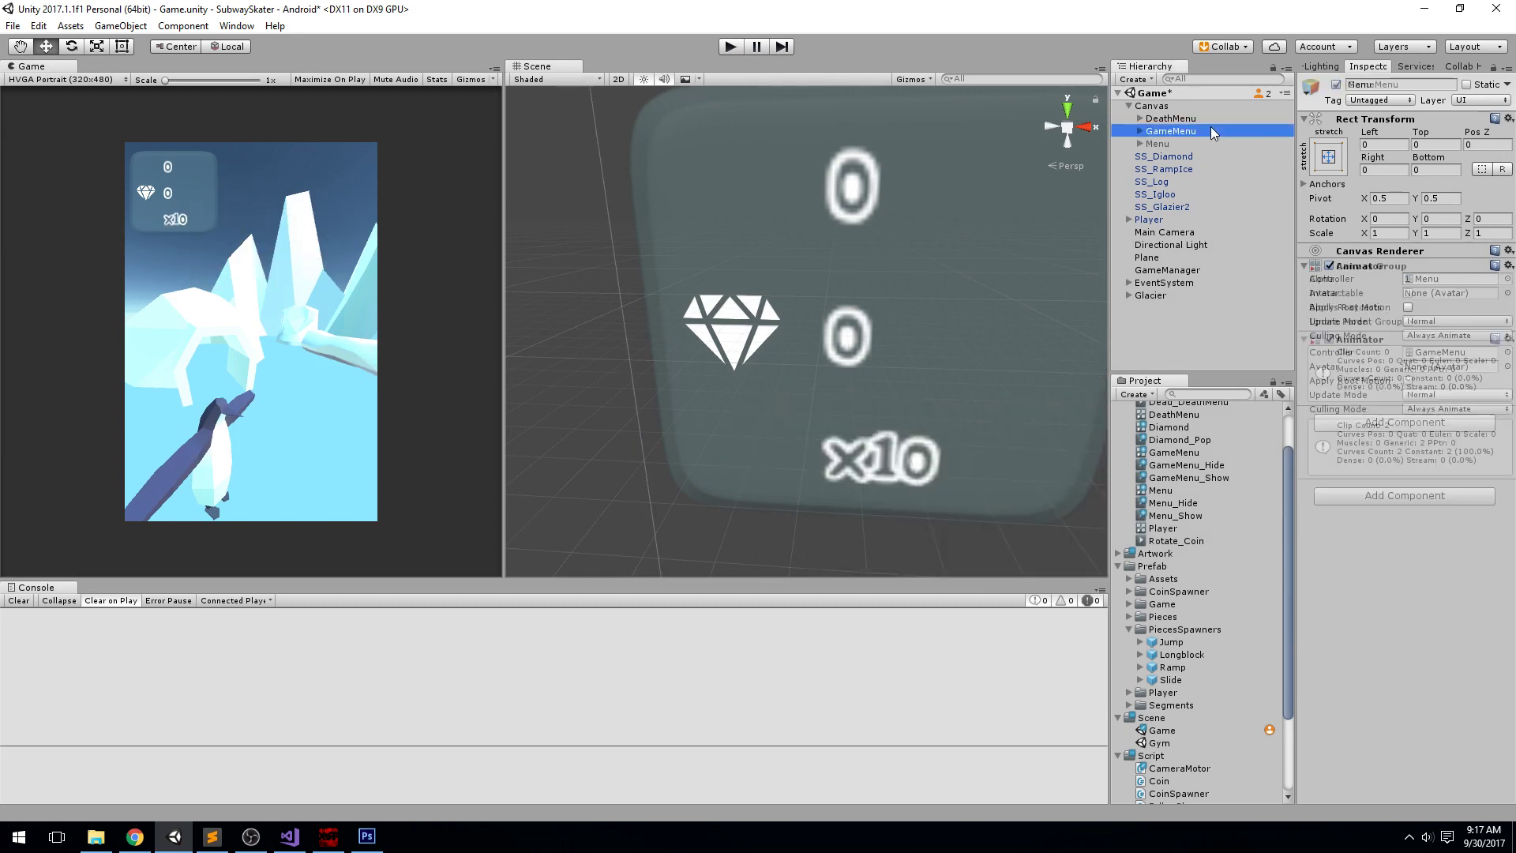
click(1336, 84)
Step: Set the source image of the PlayButton inside DeathMenu's Menu object to the Rectangle sprite
click(1177, 121)
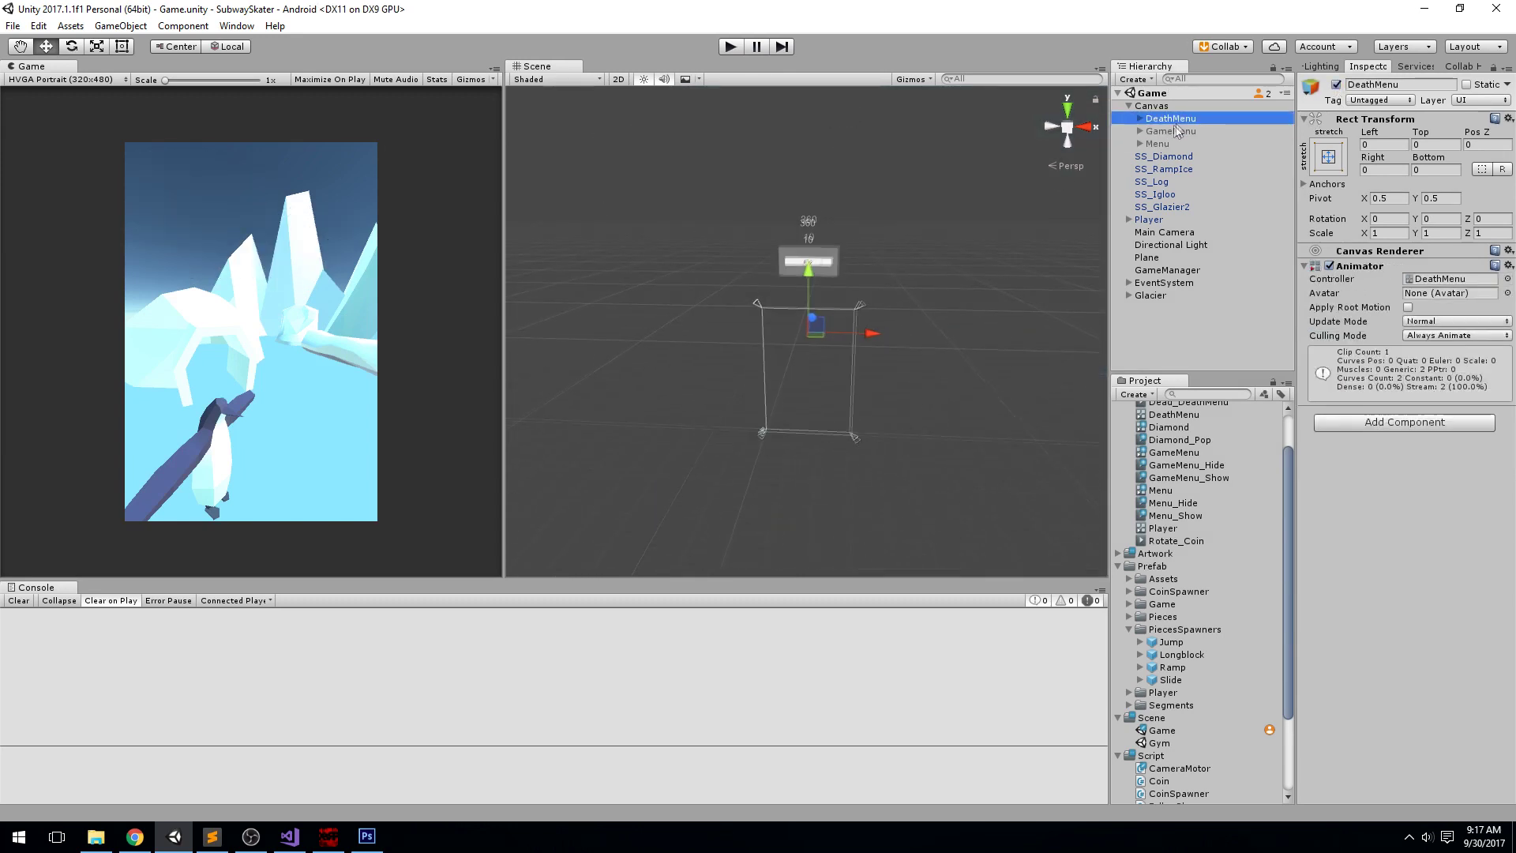
double_click(1186, 121)
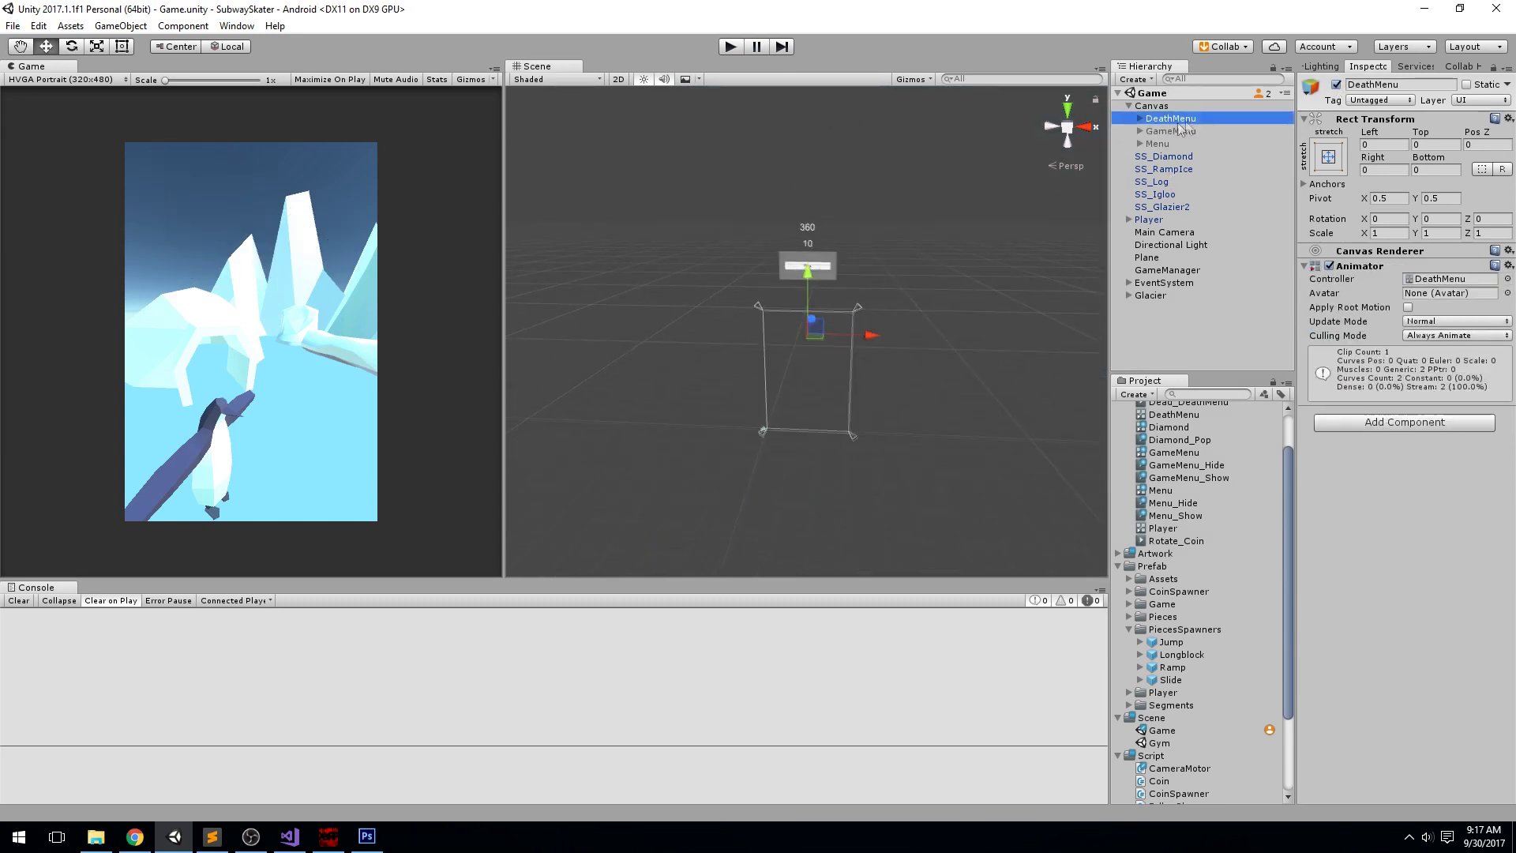
middle_drag(1012, 217, 985, 287)
scroll(985, 287, up, 7)
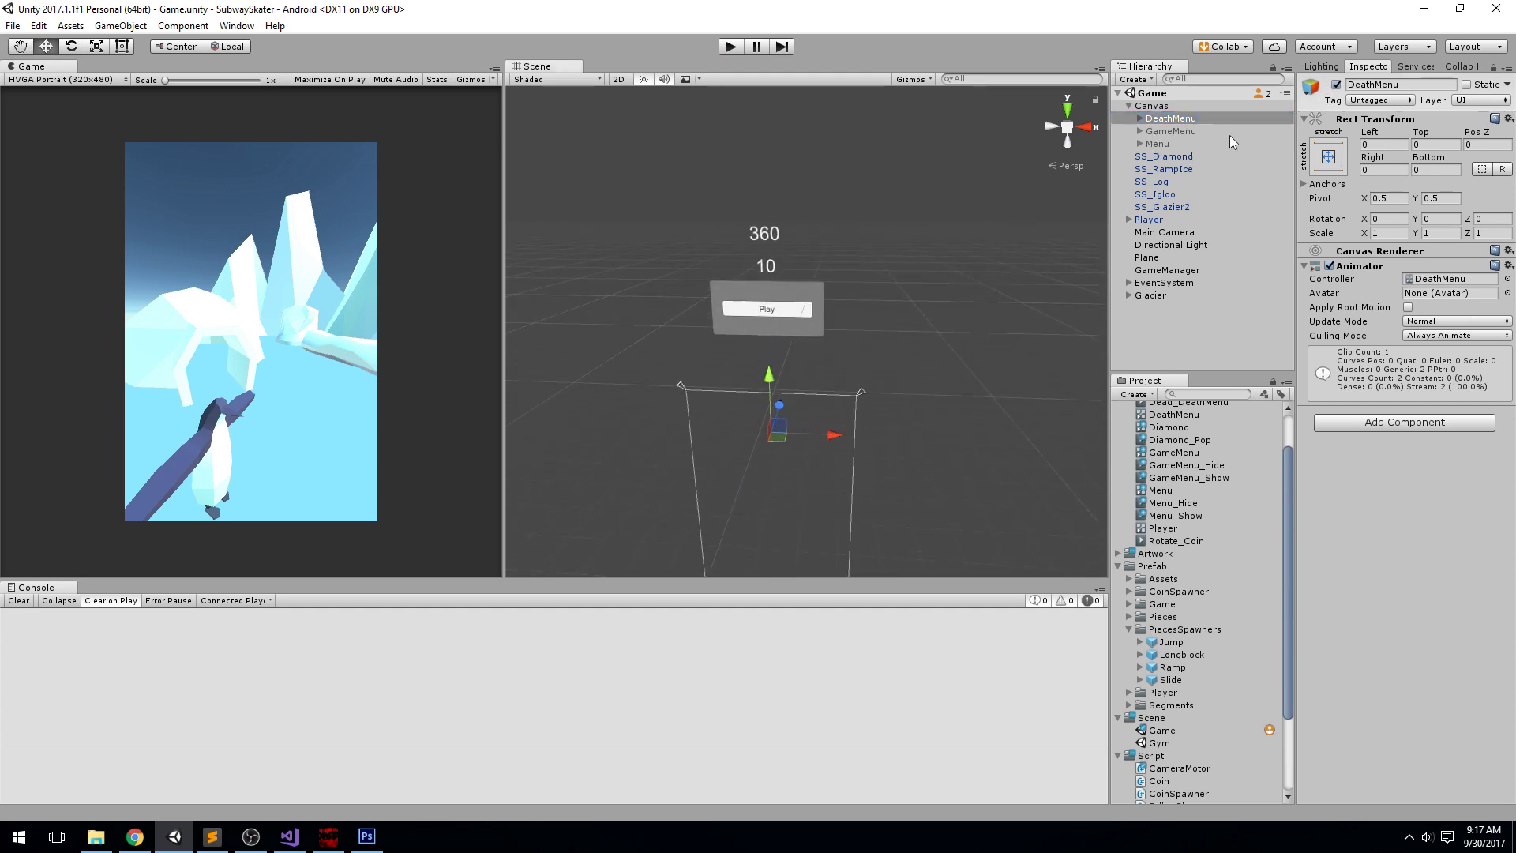
click(1140, 118)
click(1172, 131)
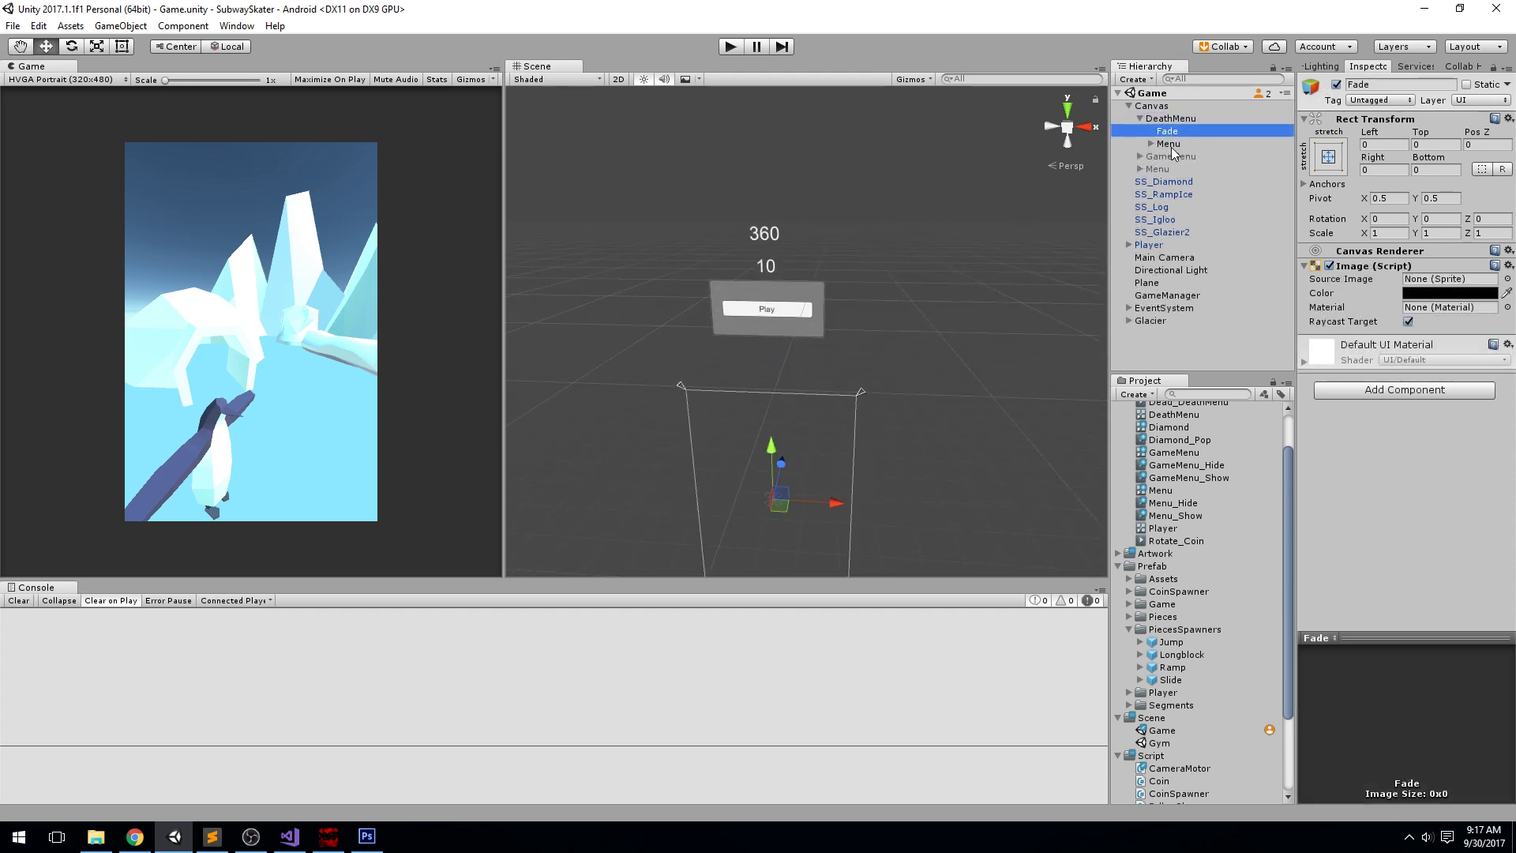
click(1167, 144)
click(1151, 144)
click(1200, 155)
scroll(932, 203, up, 3)
middle_drag(925, 202, 944, 202)
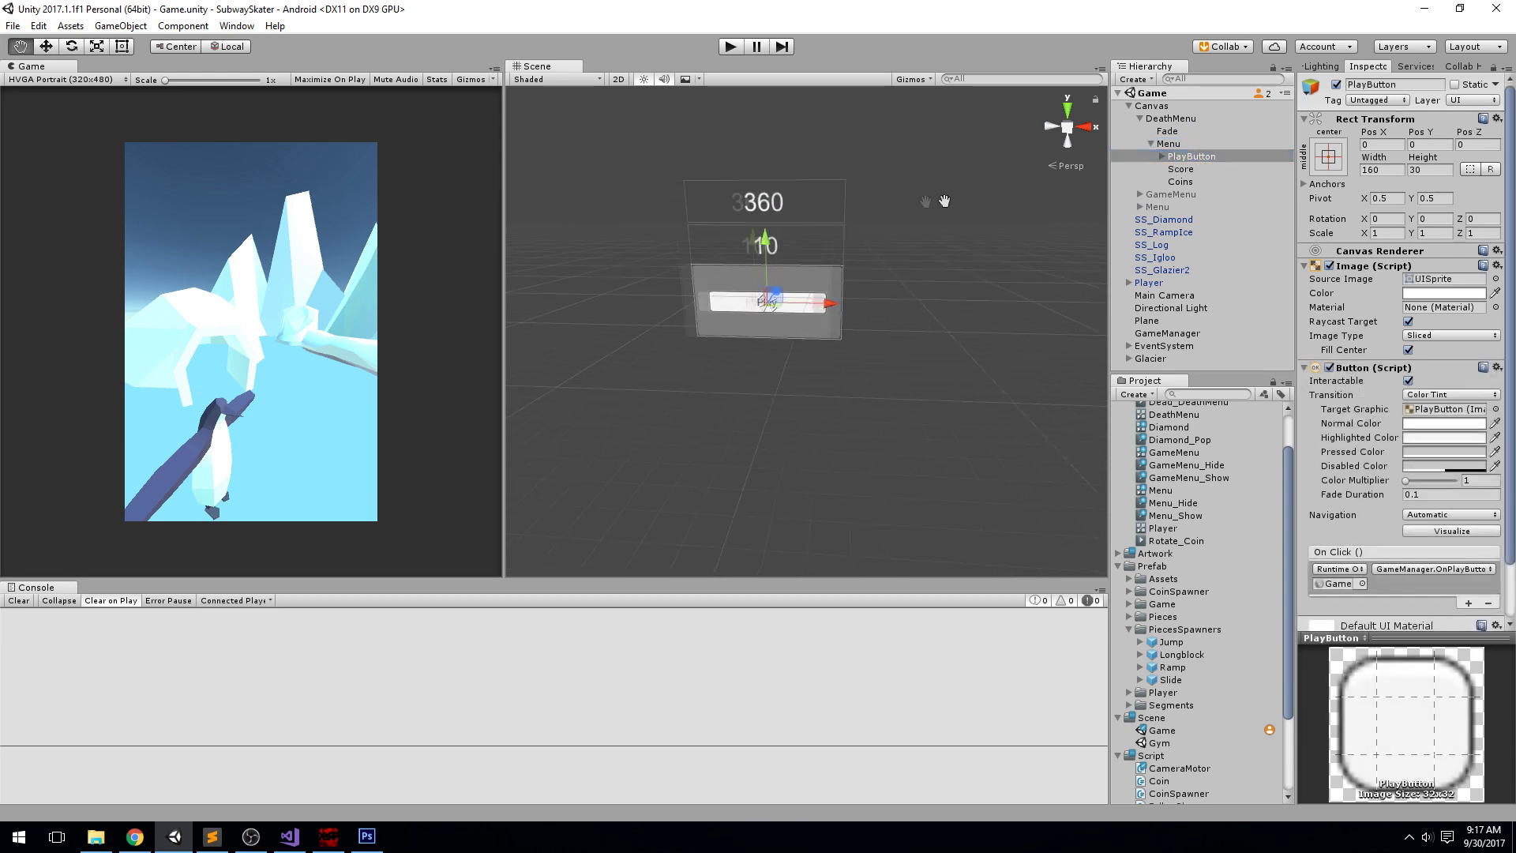
click(1495, 279)
scroll(121, 150, up, 5)
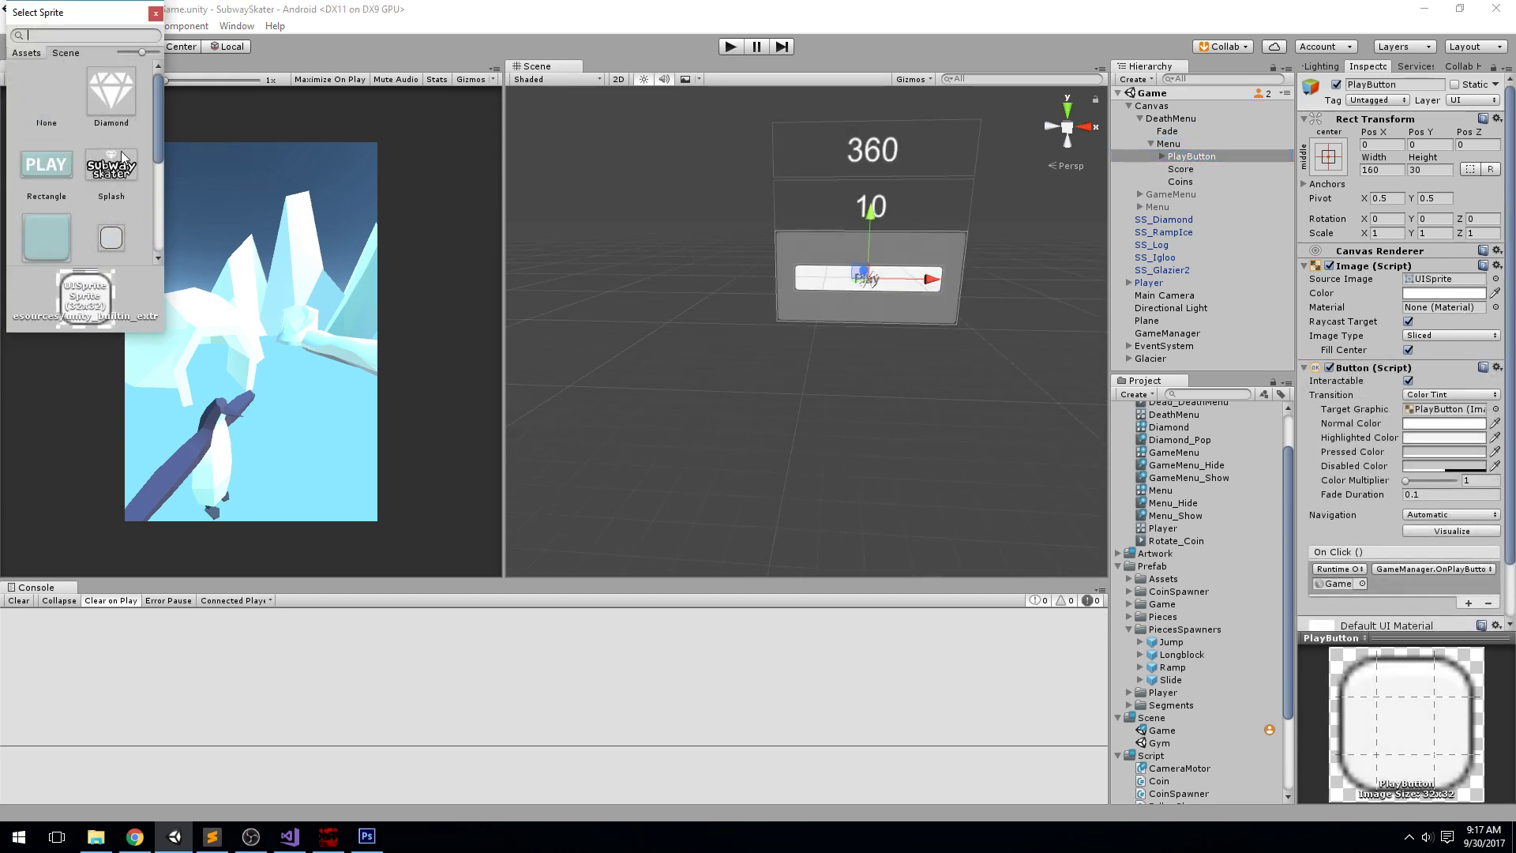
click(49, 167)
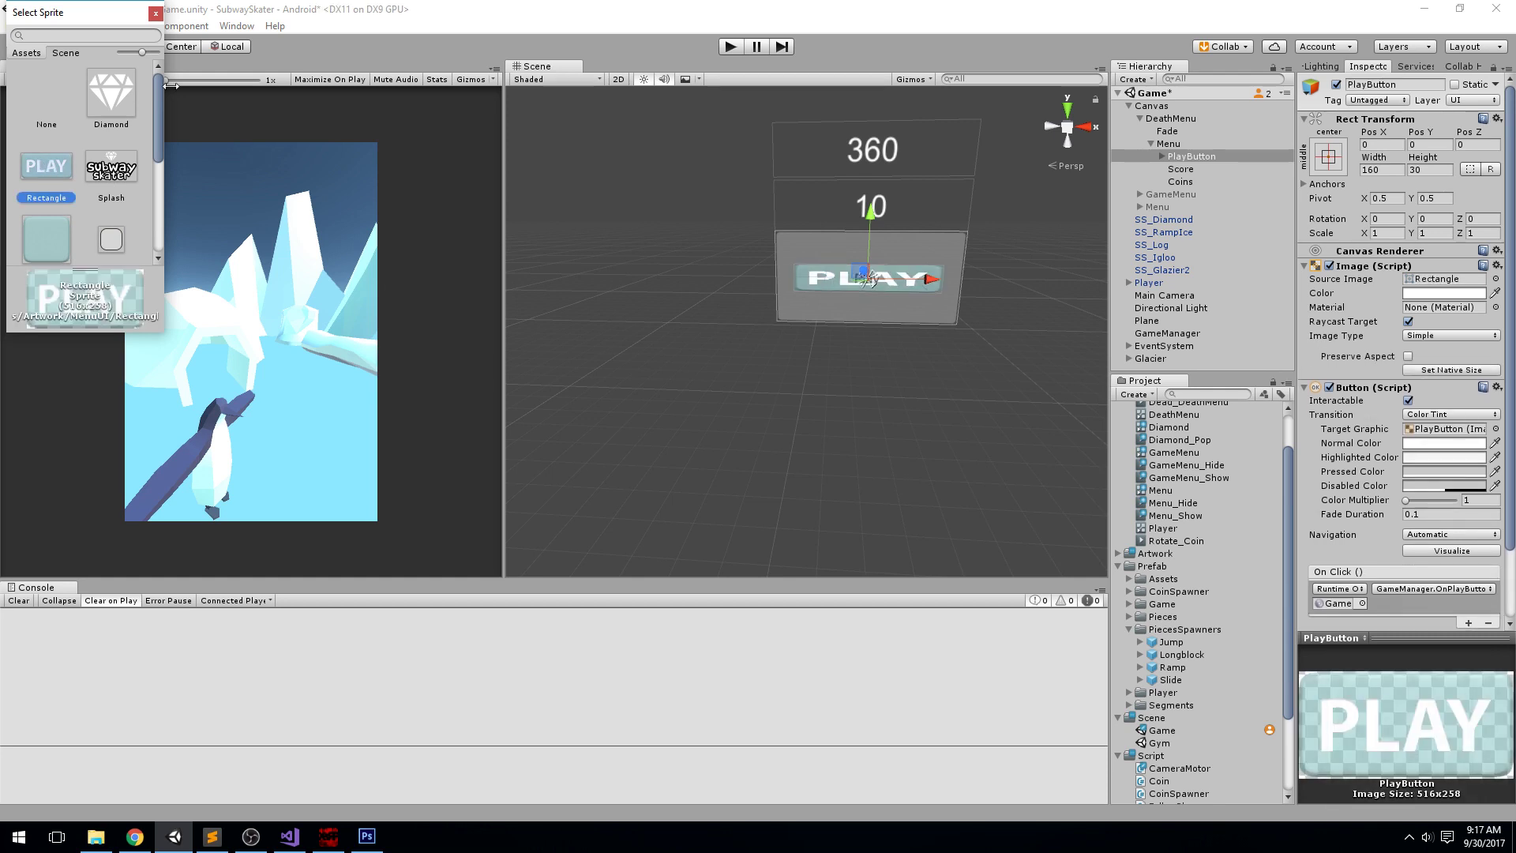
click(155, 13)
Step: Delete the Text child of the DeathMenu's PlayButton
scroll(878, 283, up, 10)
middle_drag(879, 283, 813, 286)
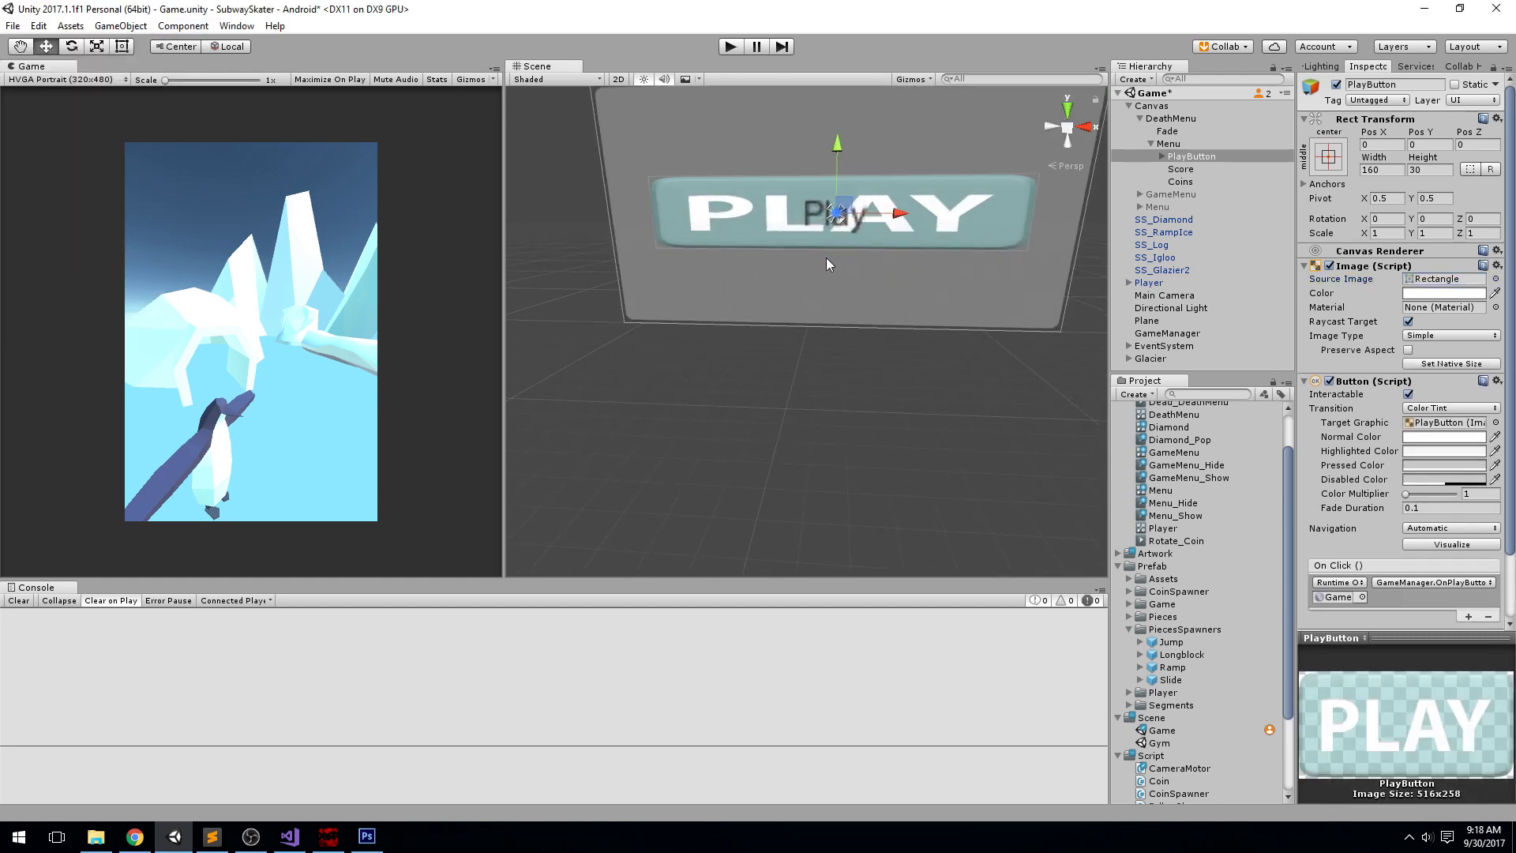
click(1161, 156)
click(1191, 171)
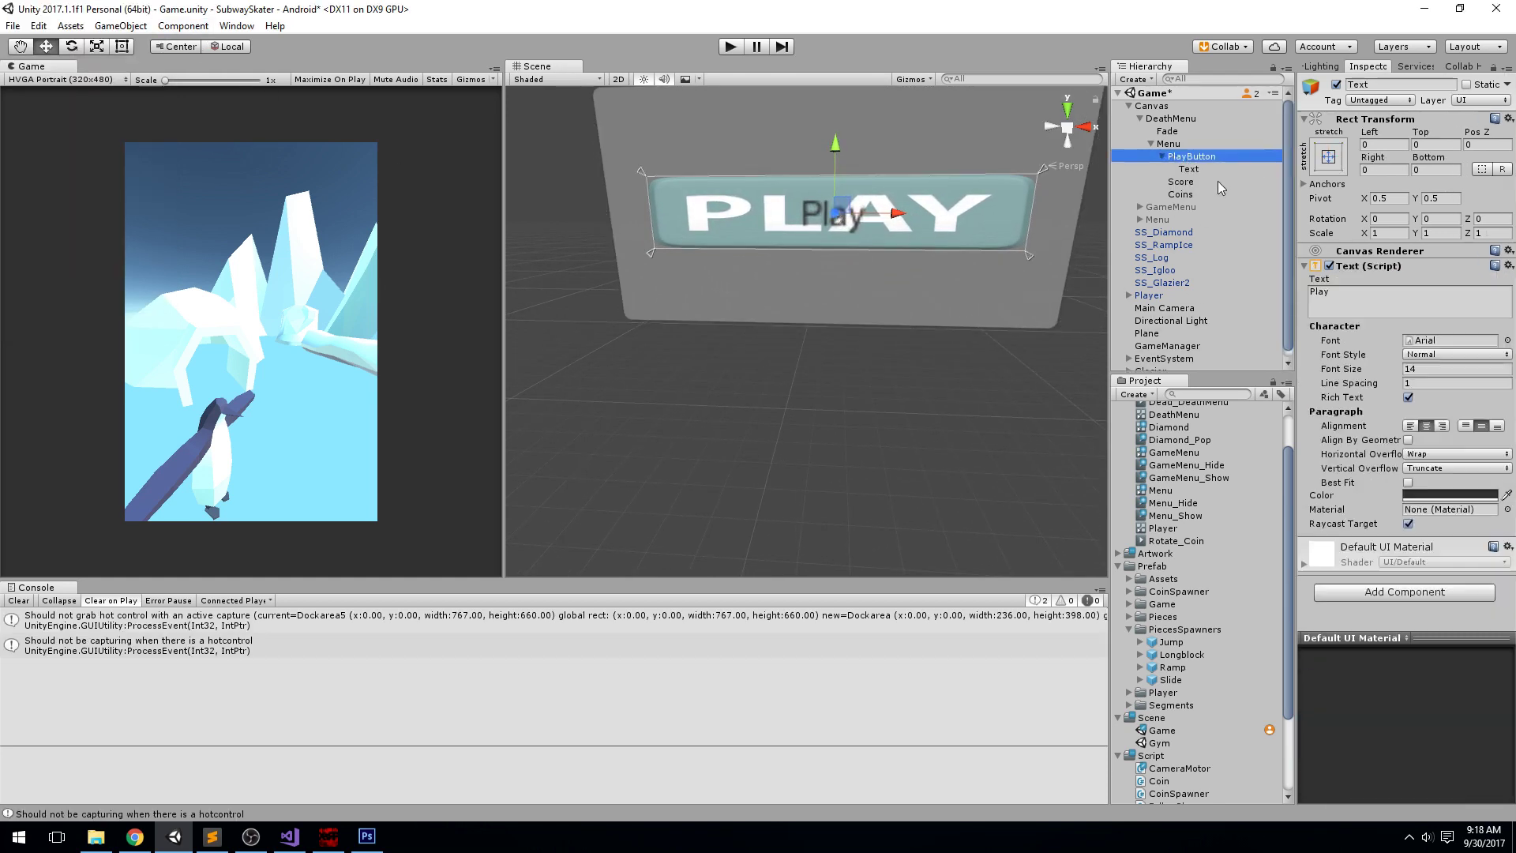
click(1162, 156)
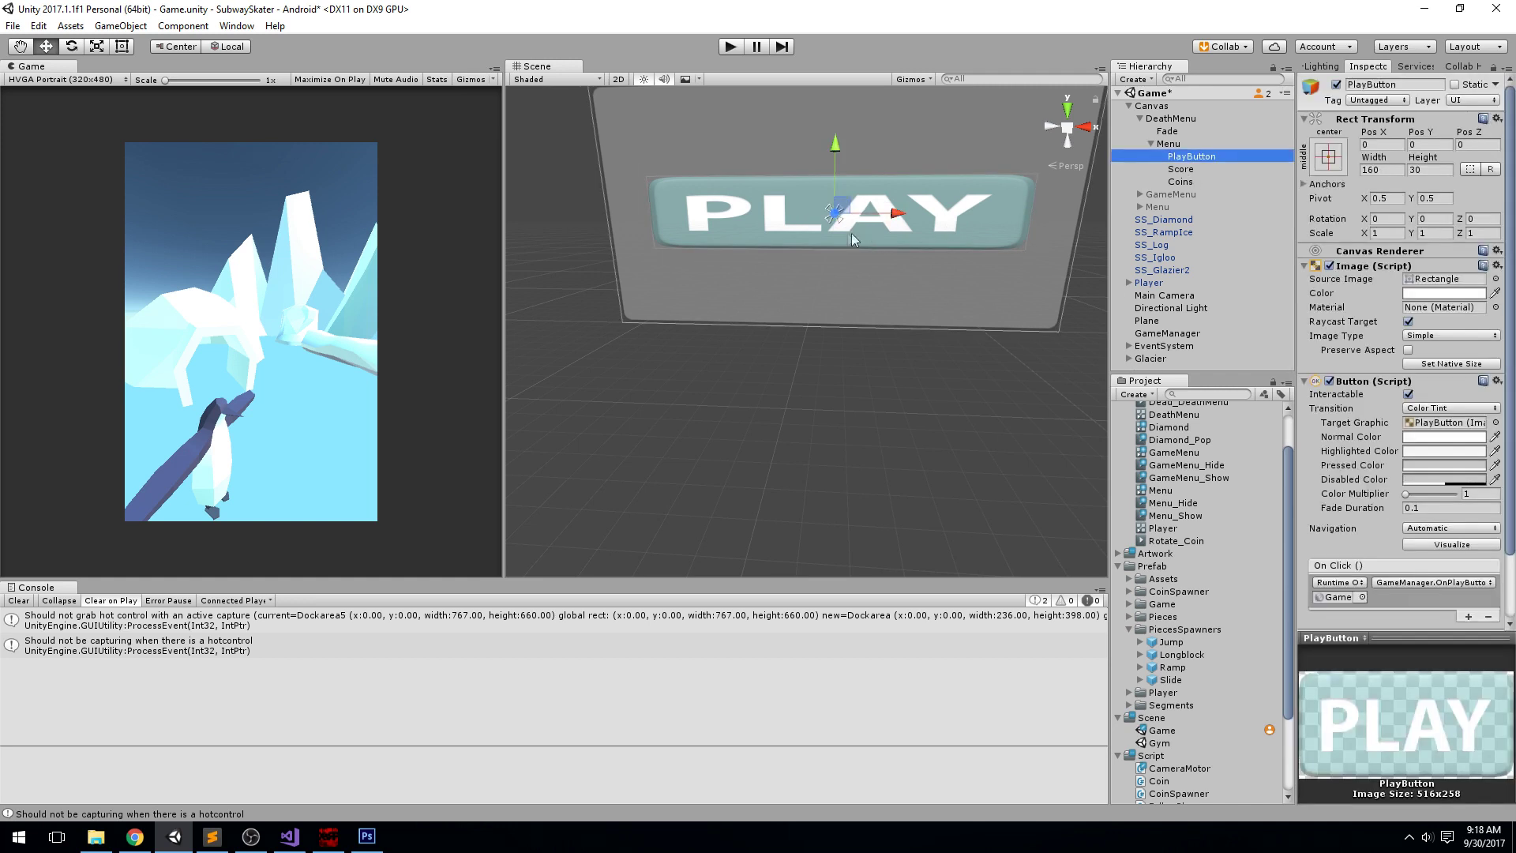
Step: Resize the DeathMenu's PlayButton to a width of 120 and a height of 45
scroll(855, 255, down, 4)
scroll(854, 256, up, 4)
right_drag(855, 255, 875, 195)
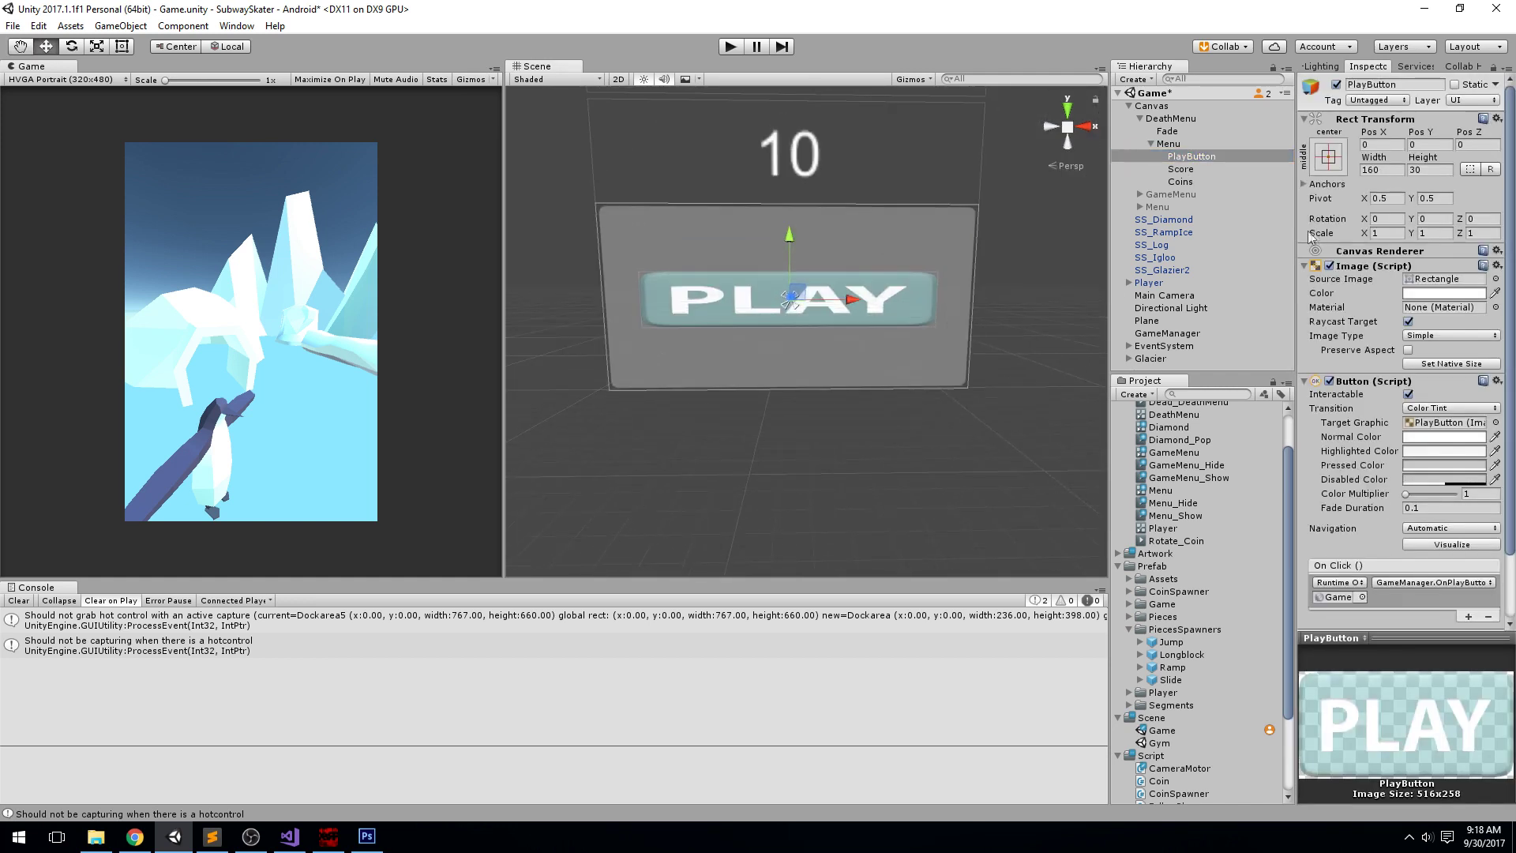
drag(1367, 162, 878, 139)
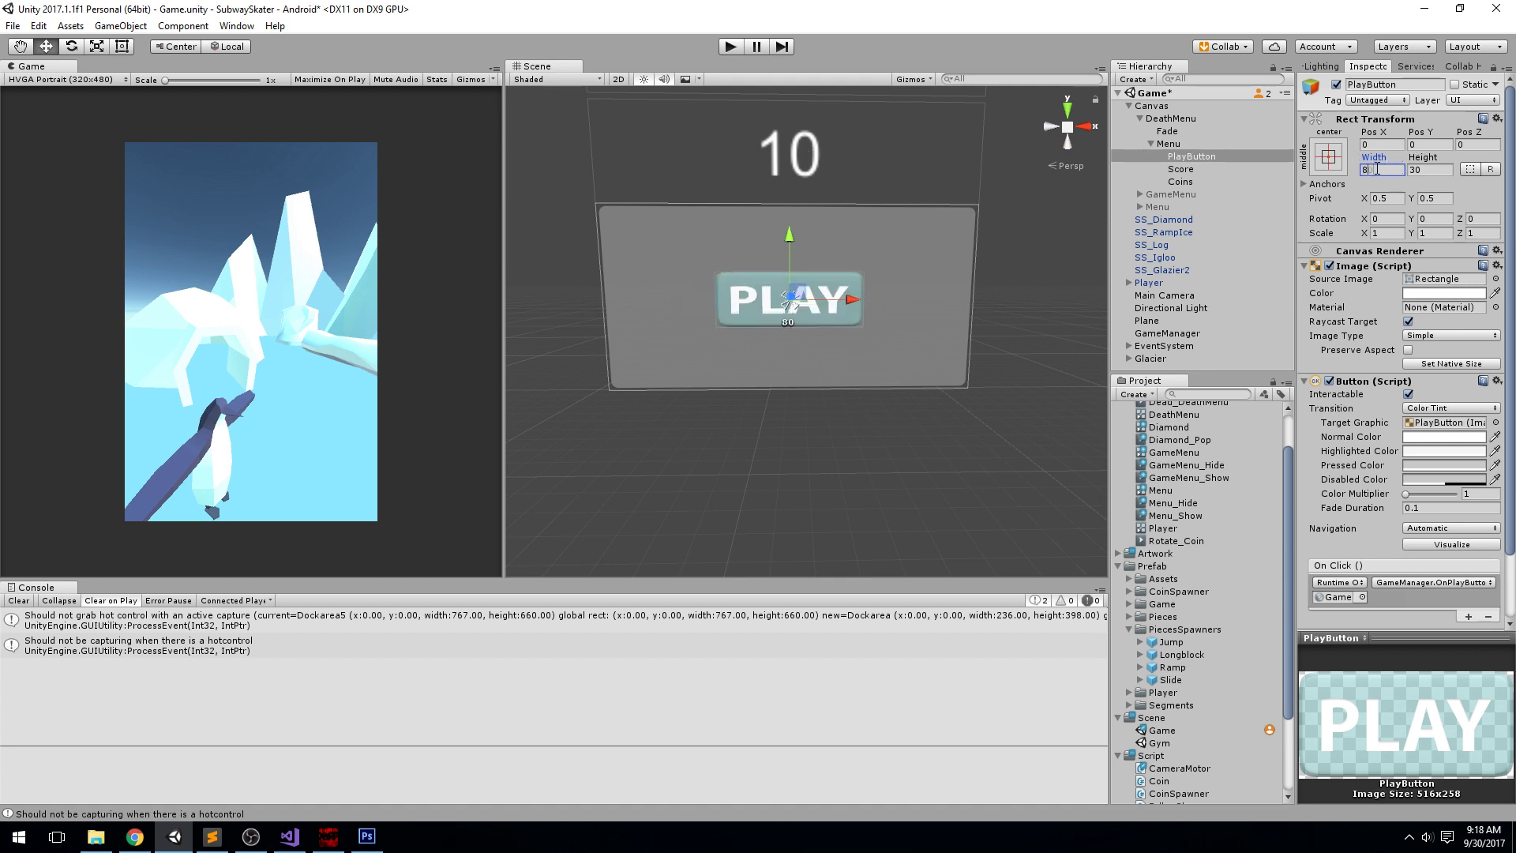
text(45)
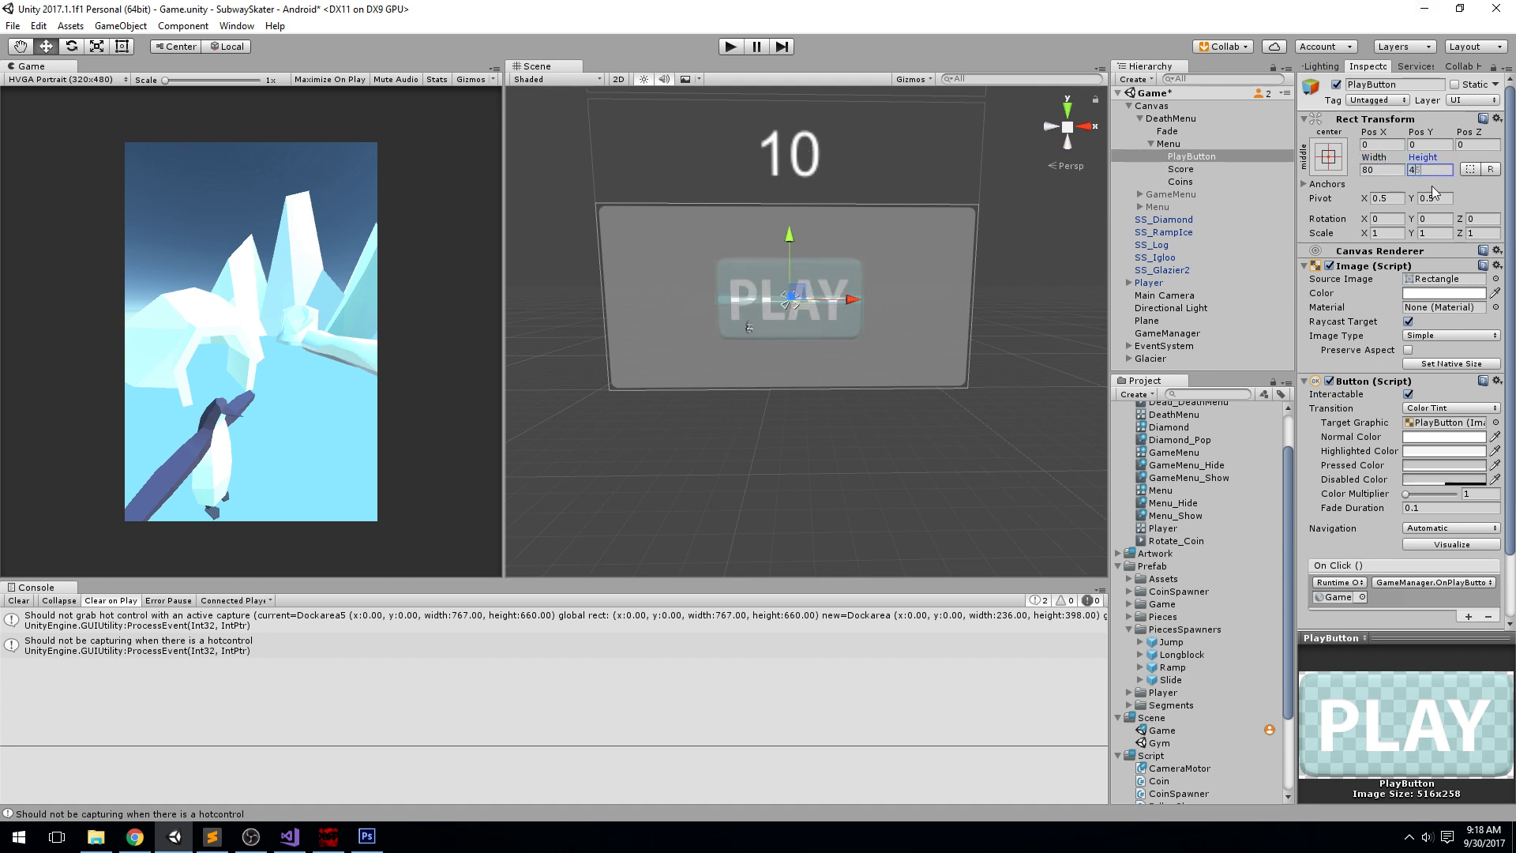
click(1396, 169)
text(120)
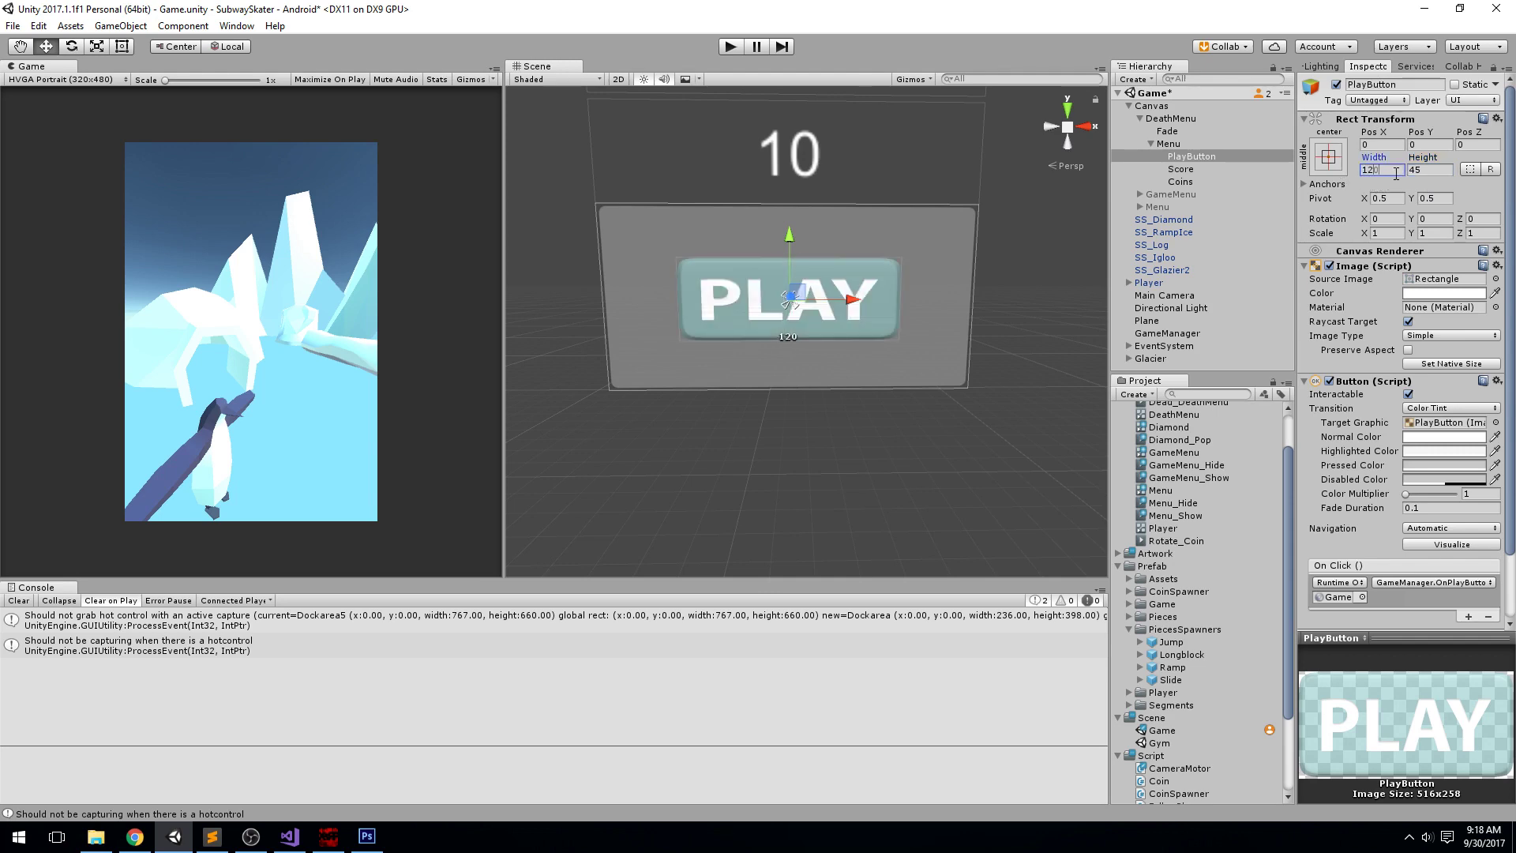
Step: Set the font of the DeathMenu's Score and Coins texts to comic_andy and their font size to 44
scroll(889, 243, down, 5)
scroll(889, 243, up, 5)
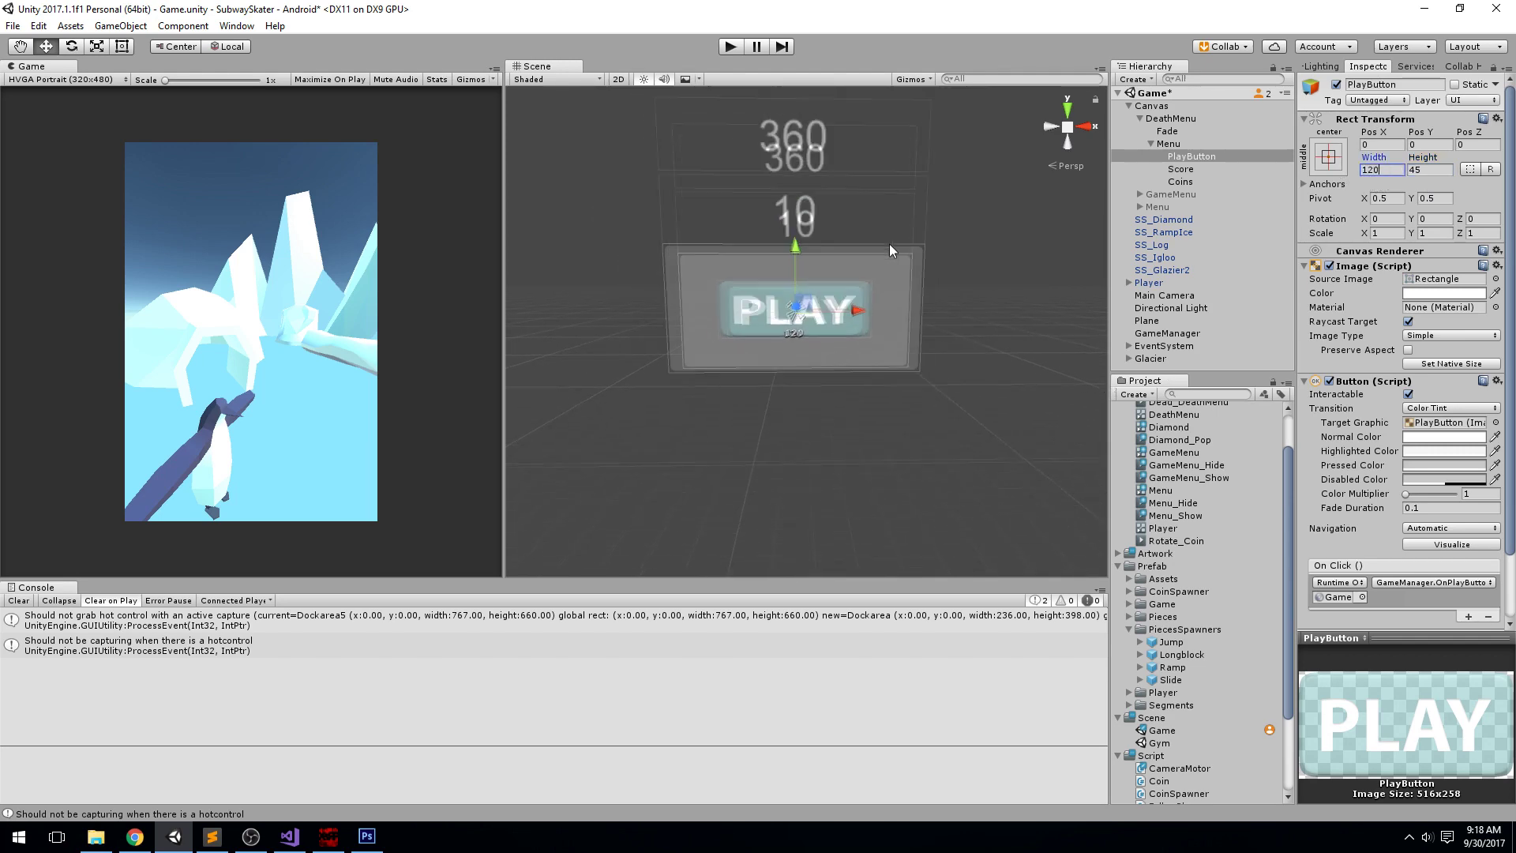
middle_drag(1018, 207, 1063, 289)
right_drag(1109, 270, 1078, 276)
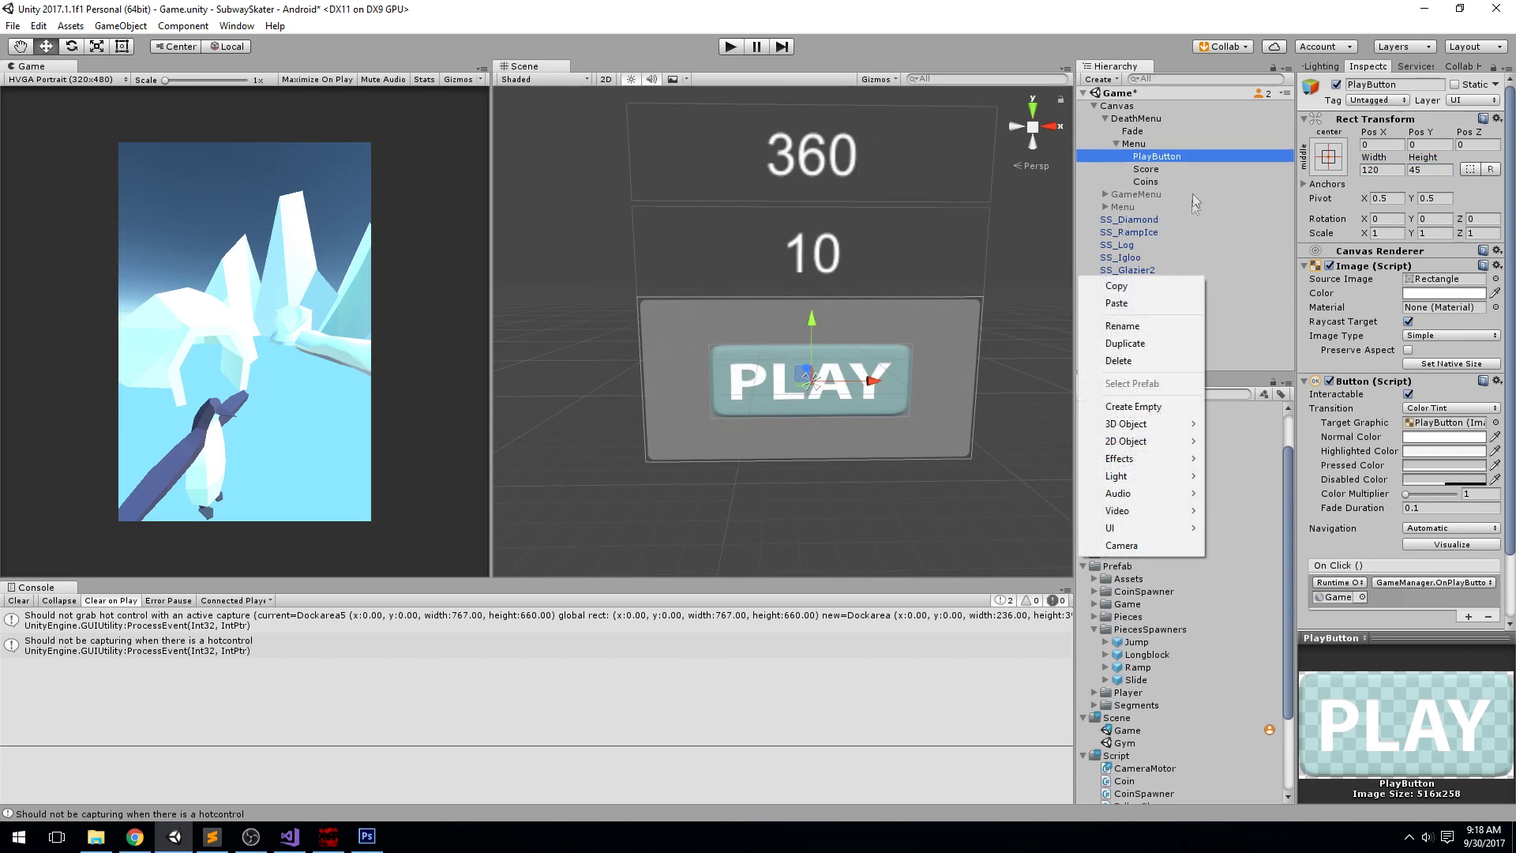
click(1178, 170)
ctrl+click(1168, 182)
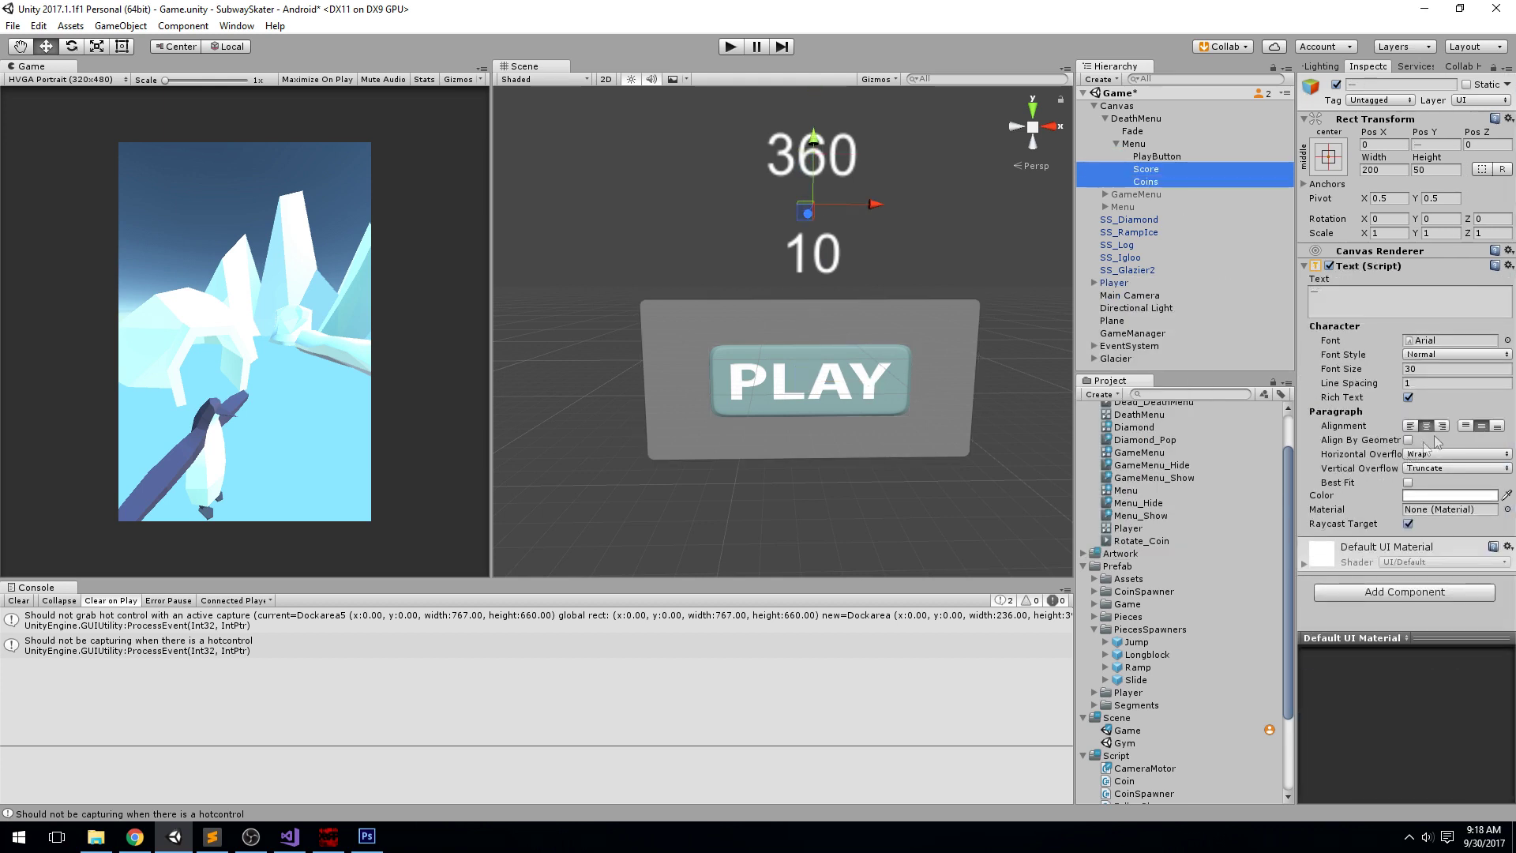
click(1507, 340)
click(111, 99)
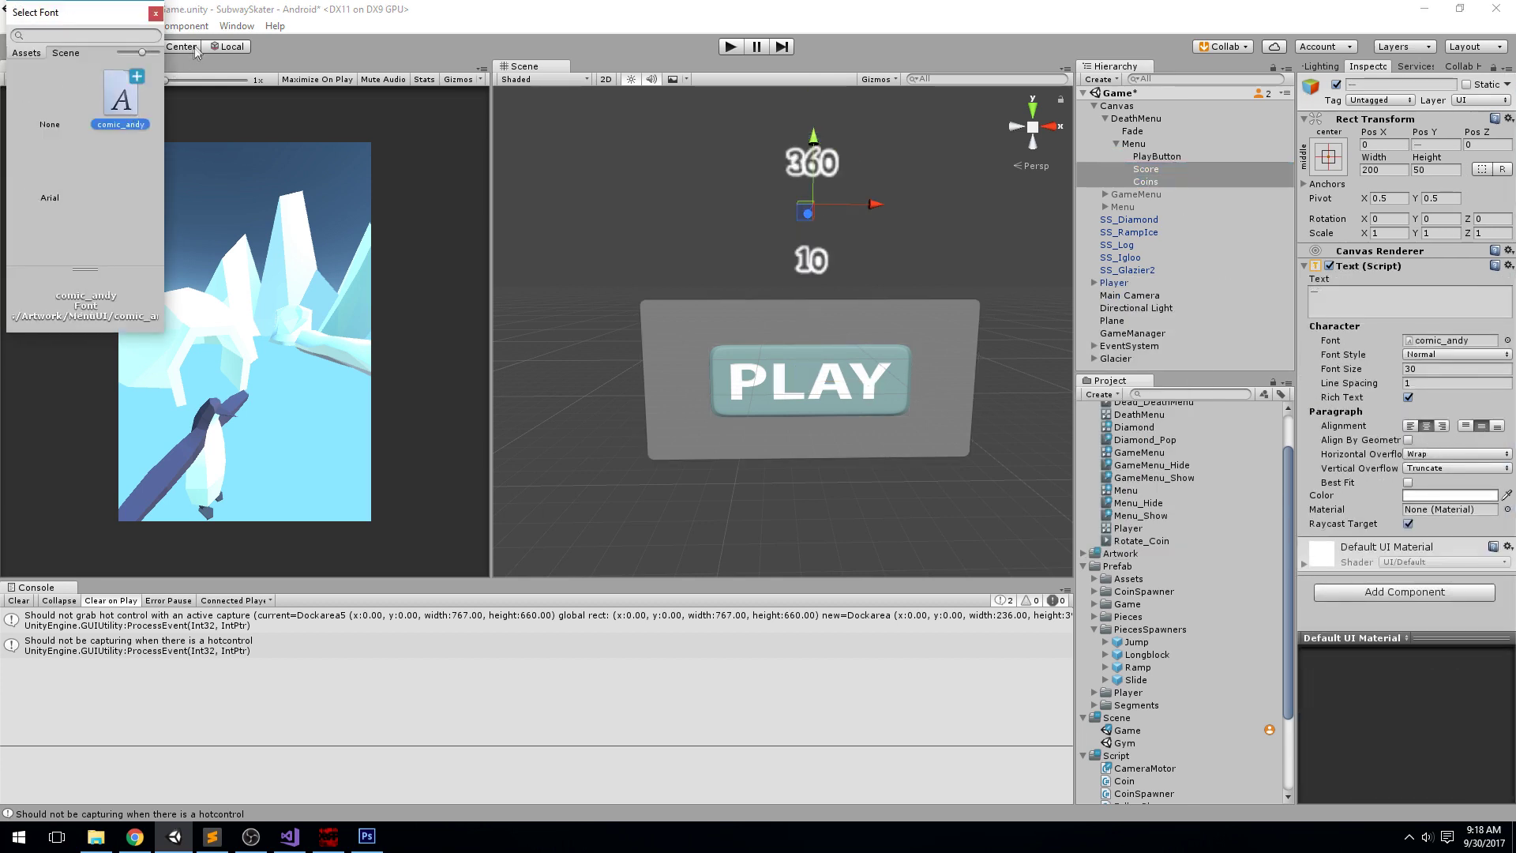
click(156, 13)
drag(1355, 374, 1369, 374)
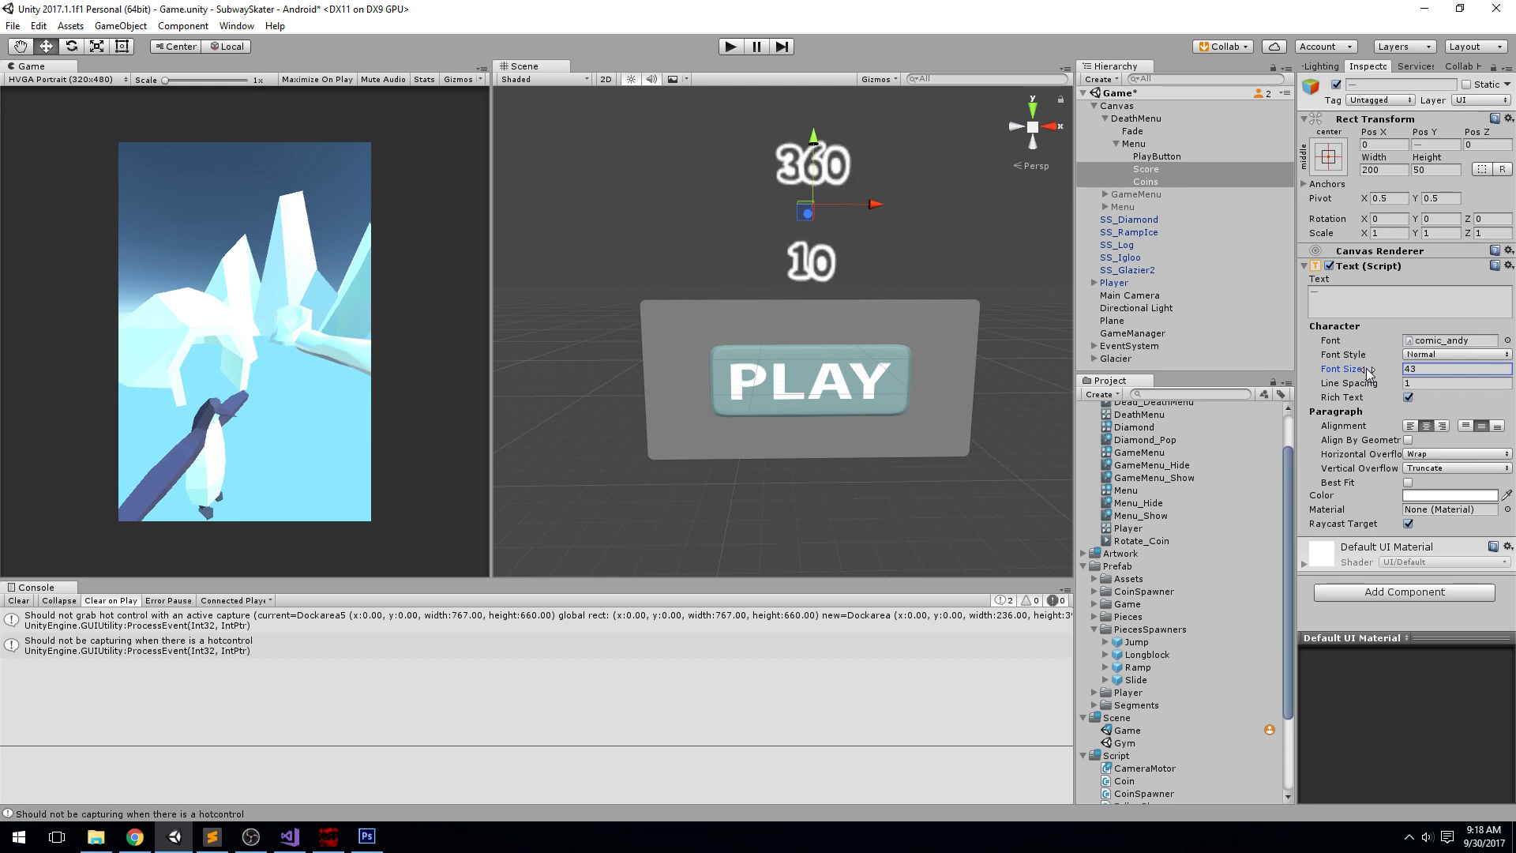
Step: Remove the Image component from the Menu object inside DeathMenu
click(1163, 180)
click(1159, 156)
click(1153, 168)
click(1150, 156)
click(1145, 143)
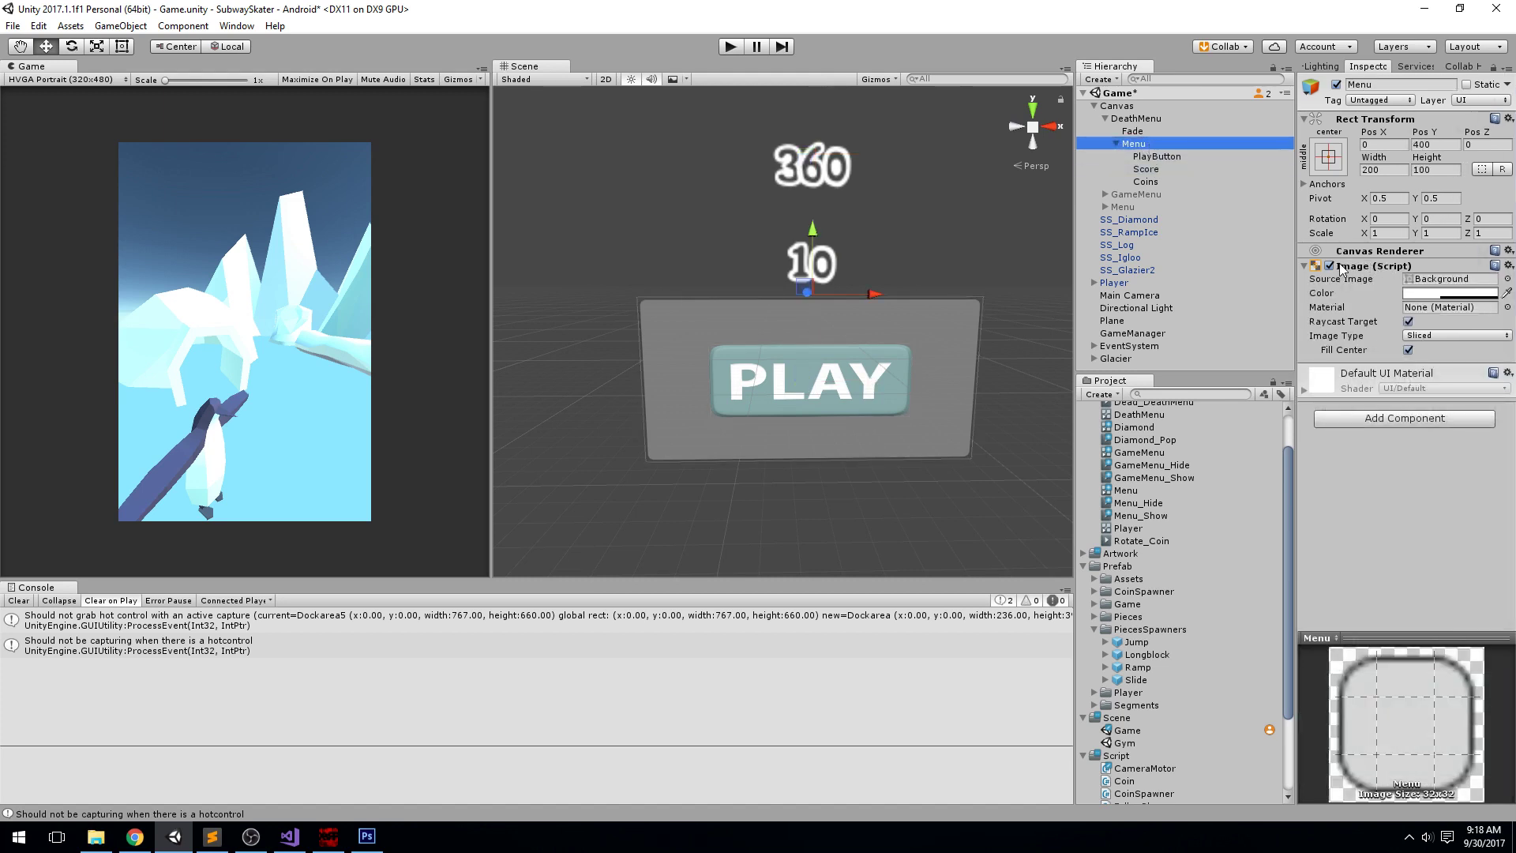
click(1330, 266)
click(1330, 266)
right_click(1343, 267)
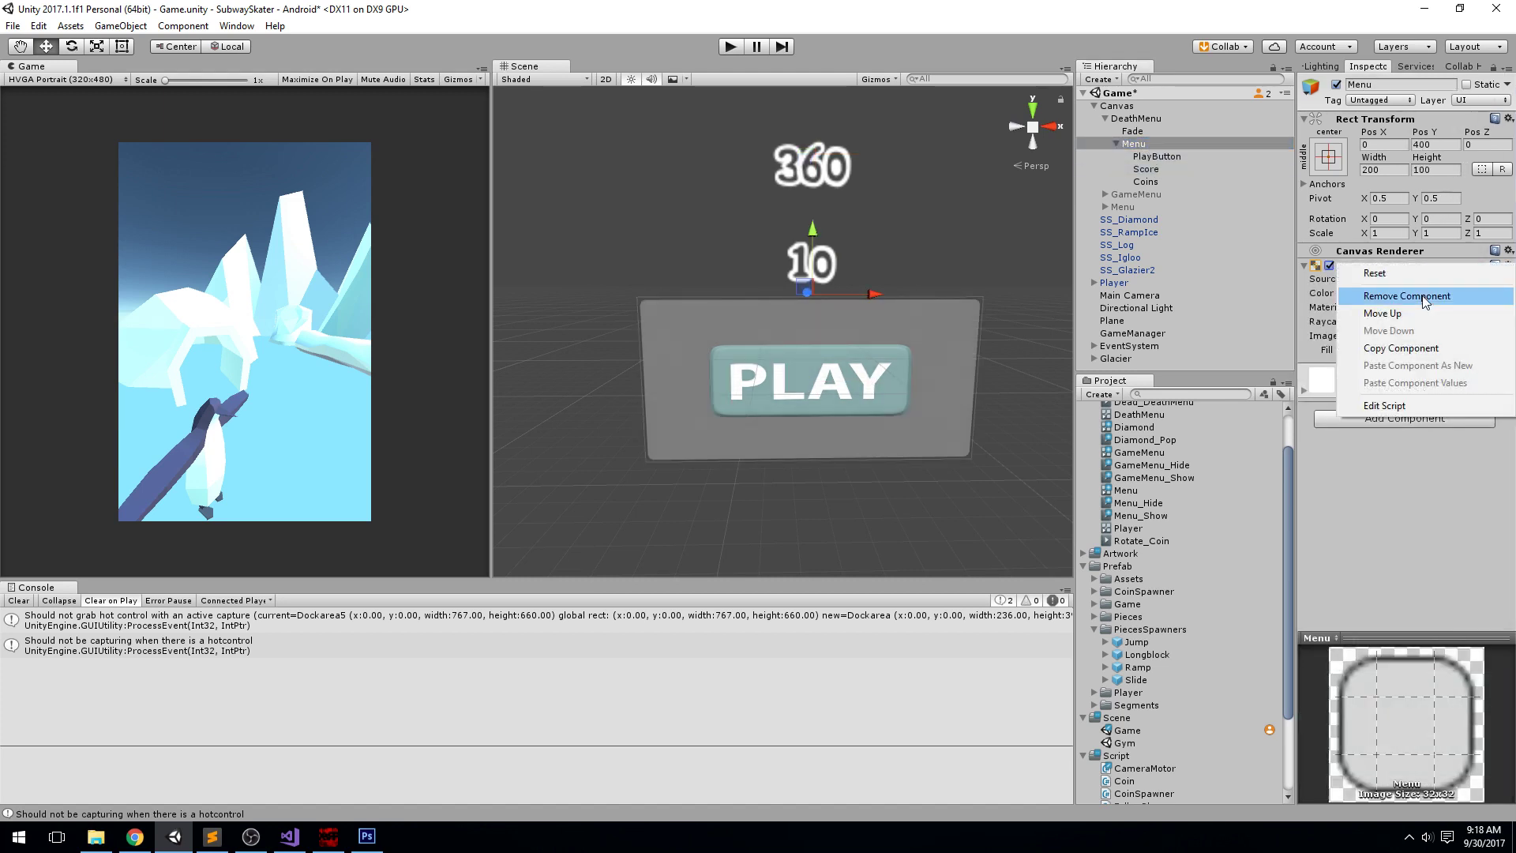
click(1406, 296)
Step: Move the Coins text down to Pos Y about 56.5 and the Score text up to about 152.9
click(1192, 166)
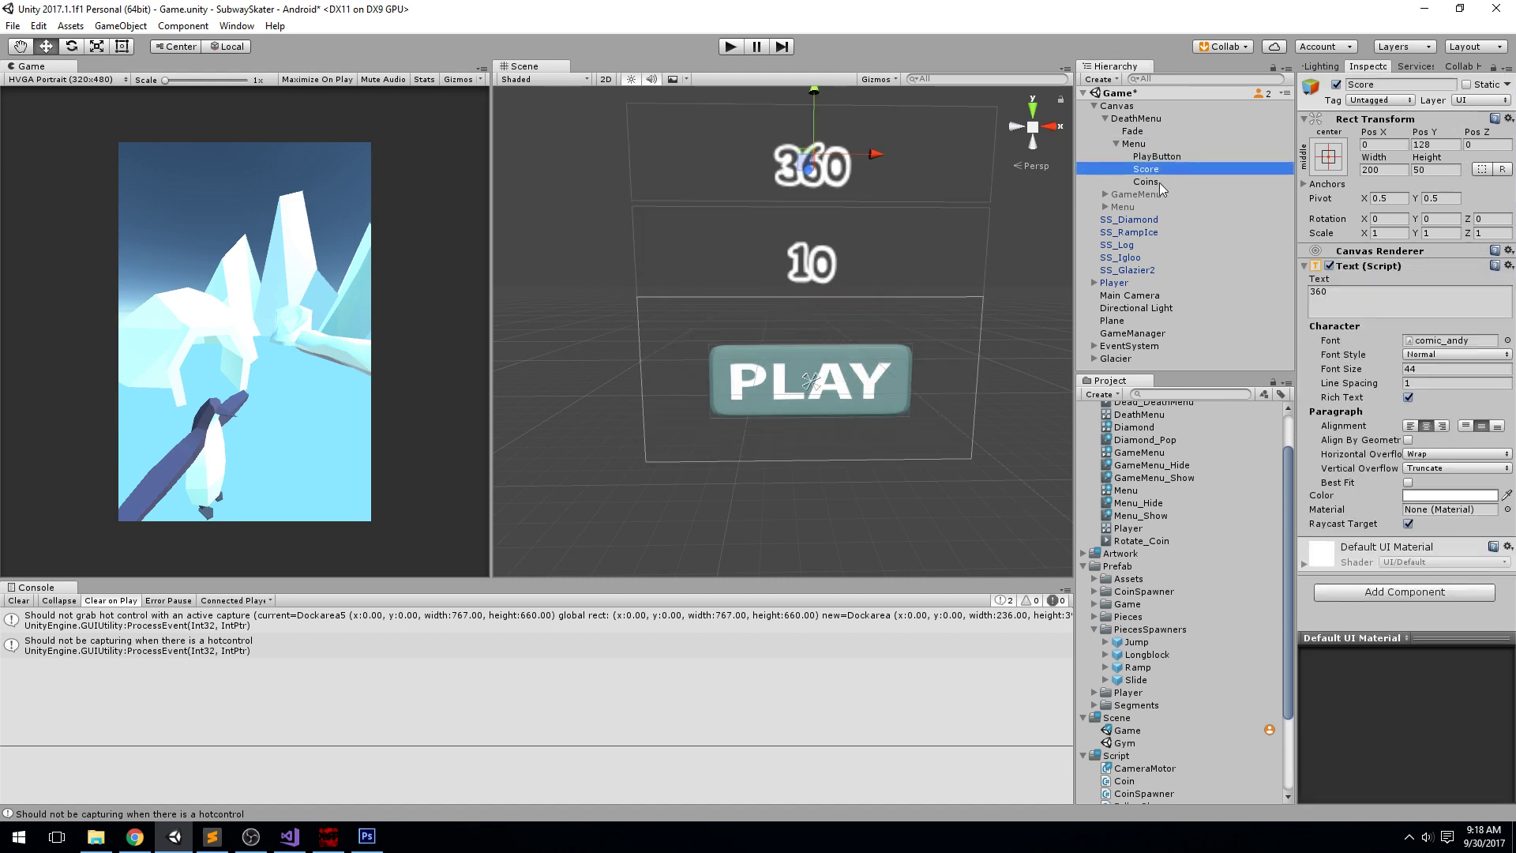
shift+click(1159, 182)
click(1164, 182)
mouse_move(808, 197)
mouse_down()
mouse_move(814, 238)
mouse_move(814, 225)
mouse_up()
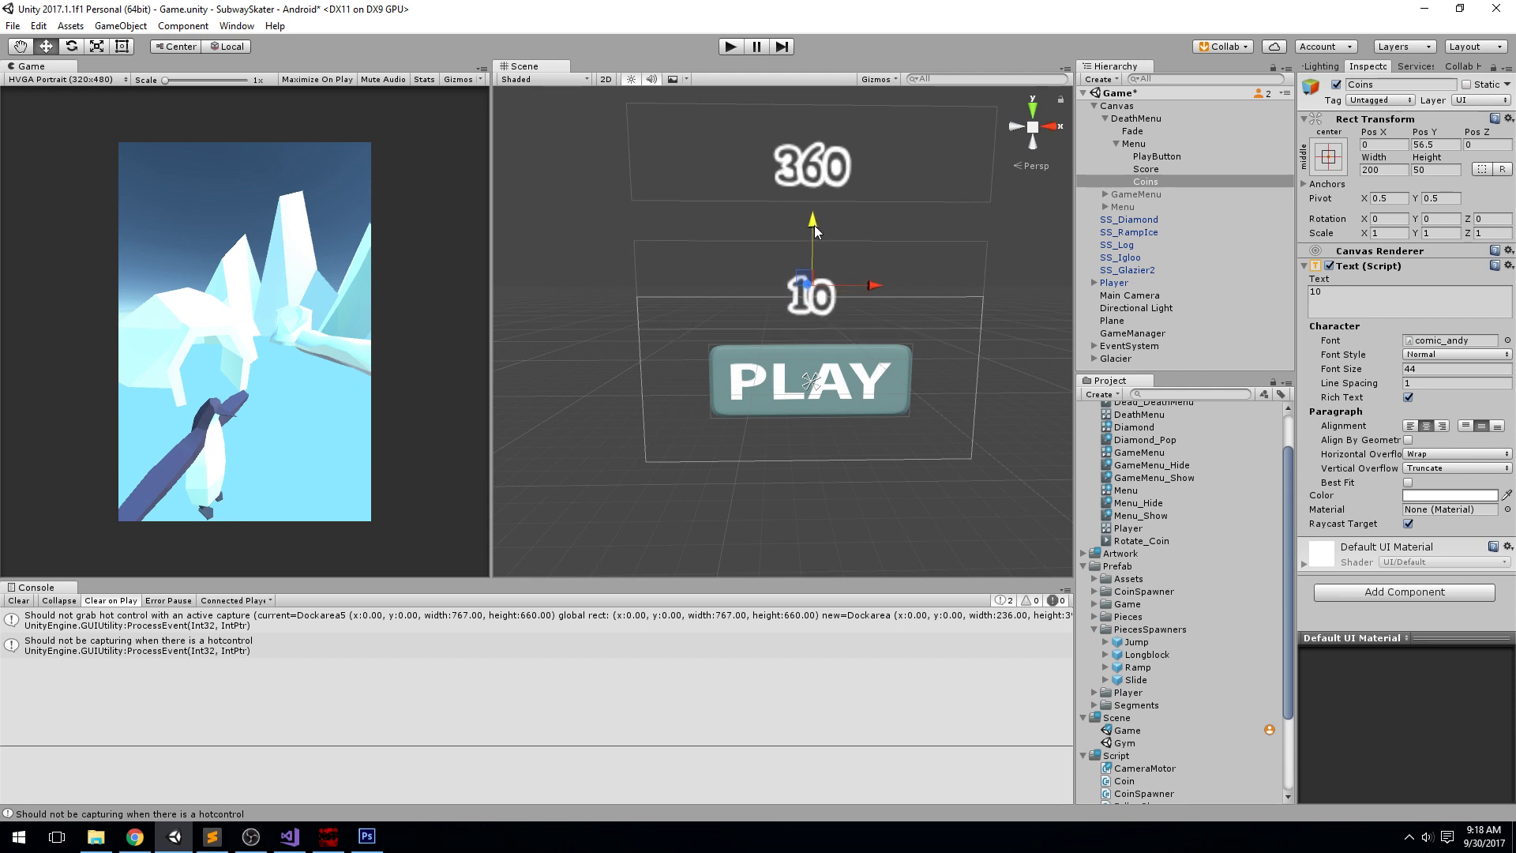
click(1146, 169)
scroll(868, 231, down, 2)
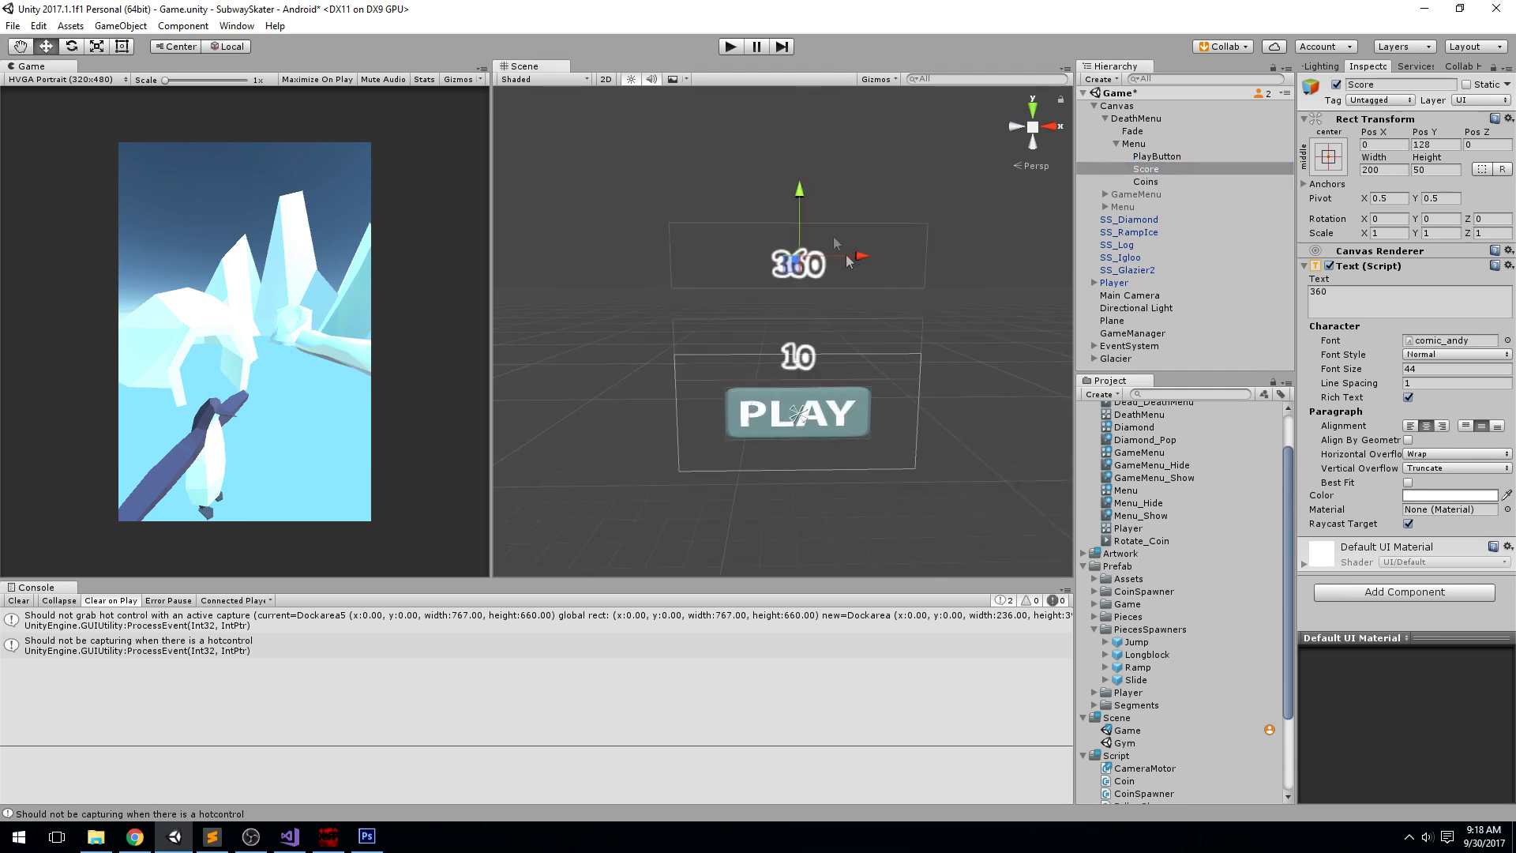
drag(805, 191, 804, 160)
scroll(804, 166, down, 2)
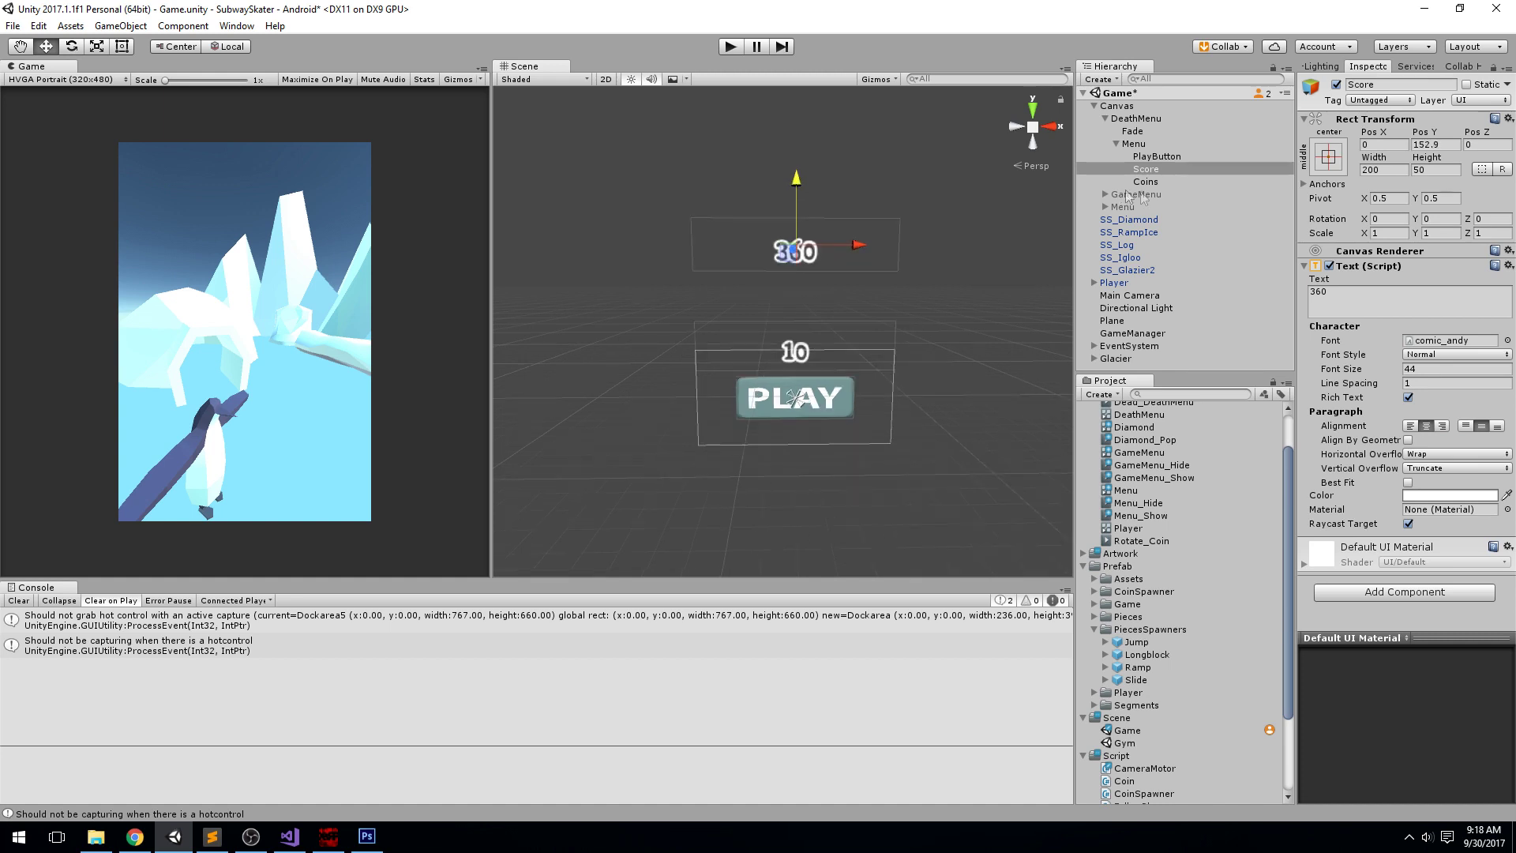
Step: Add a UI Image with the Diamond sprite to DeathMenu's Menu object, ordered between Score and Coins
click(1147, 181)
right_click(1141, 147)
mouse_move(1208, 396)
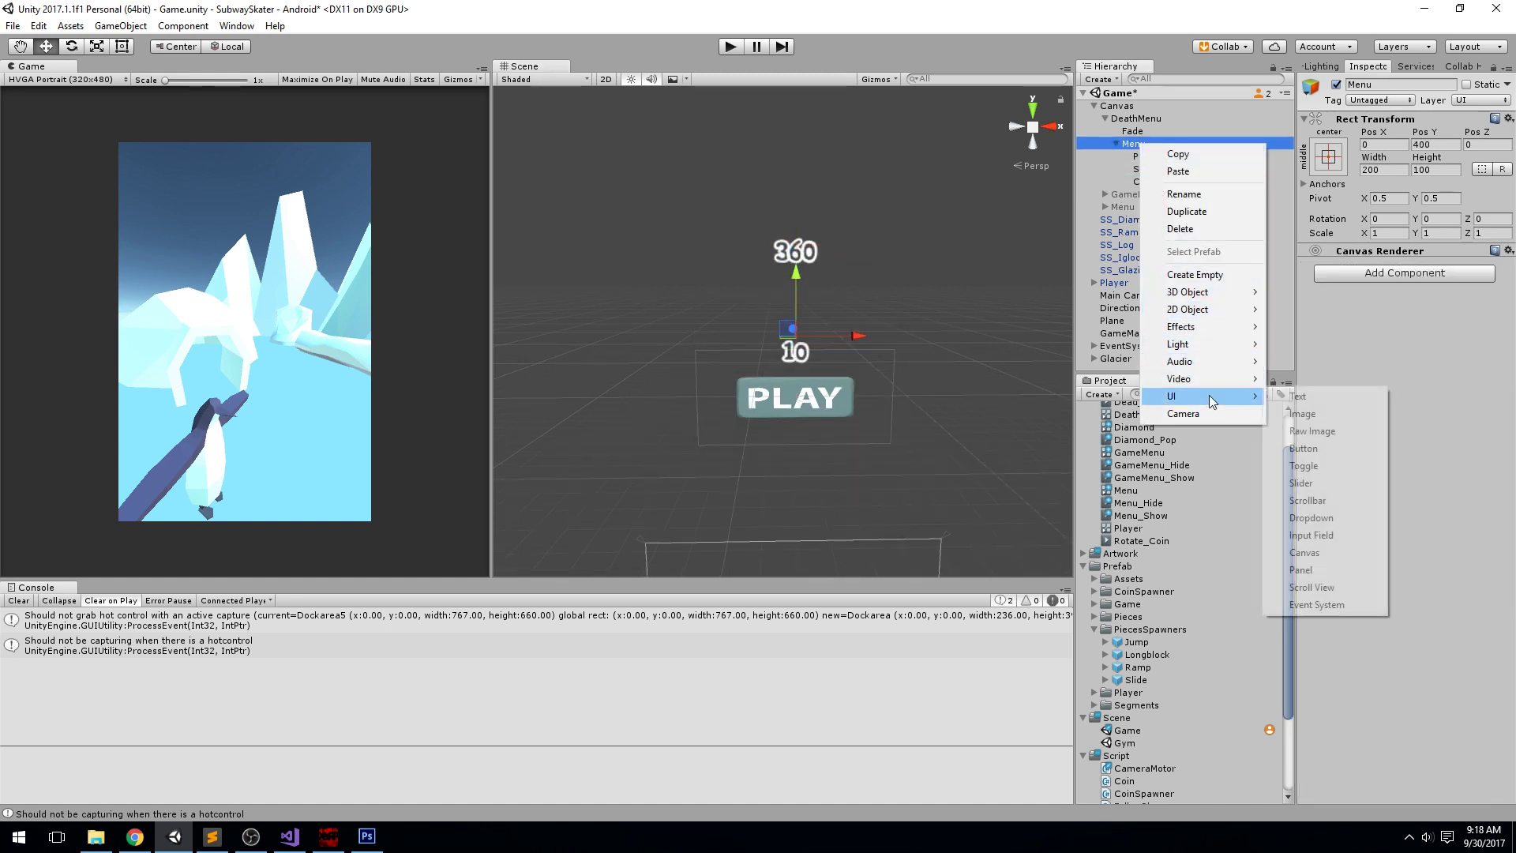
click(1311, 420)
drag(1165, 195, 1165, 180)
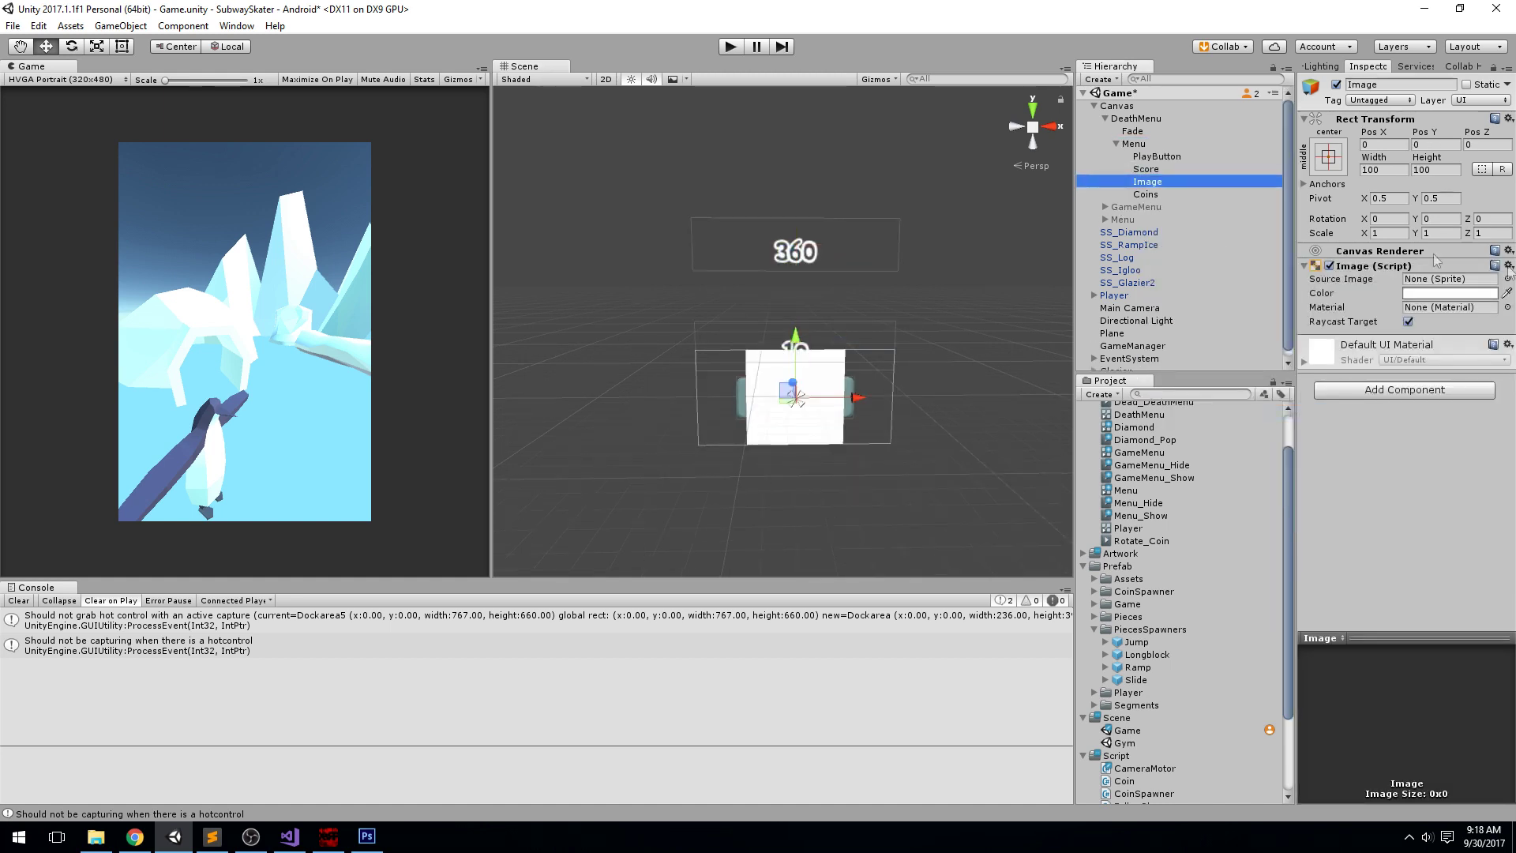
click(1507, 279)
click(111, 93)
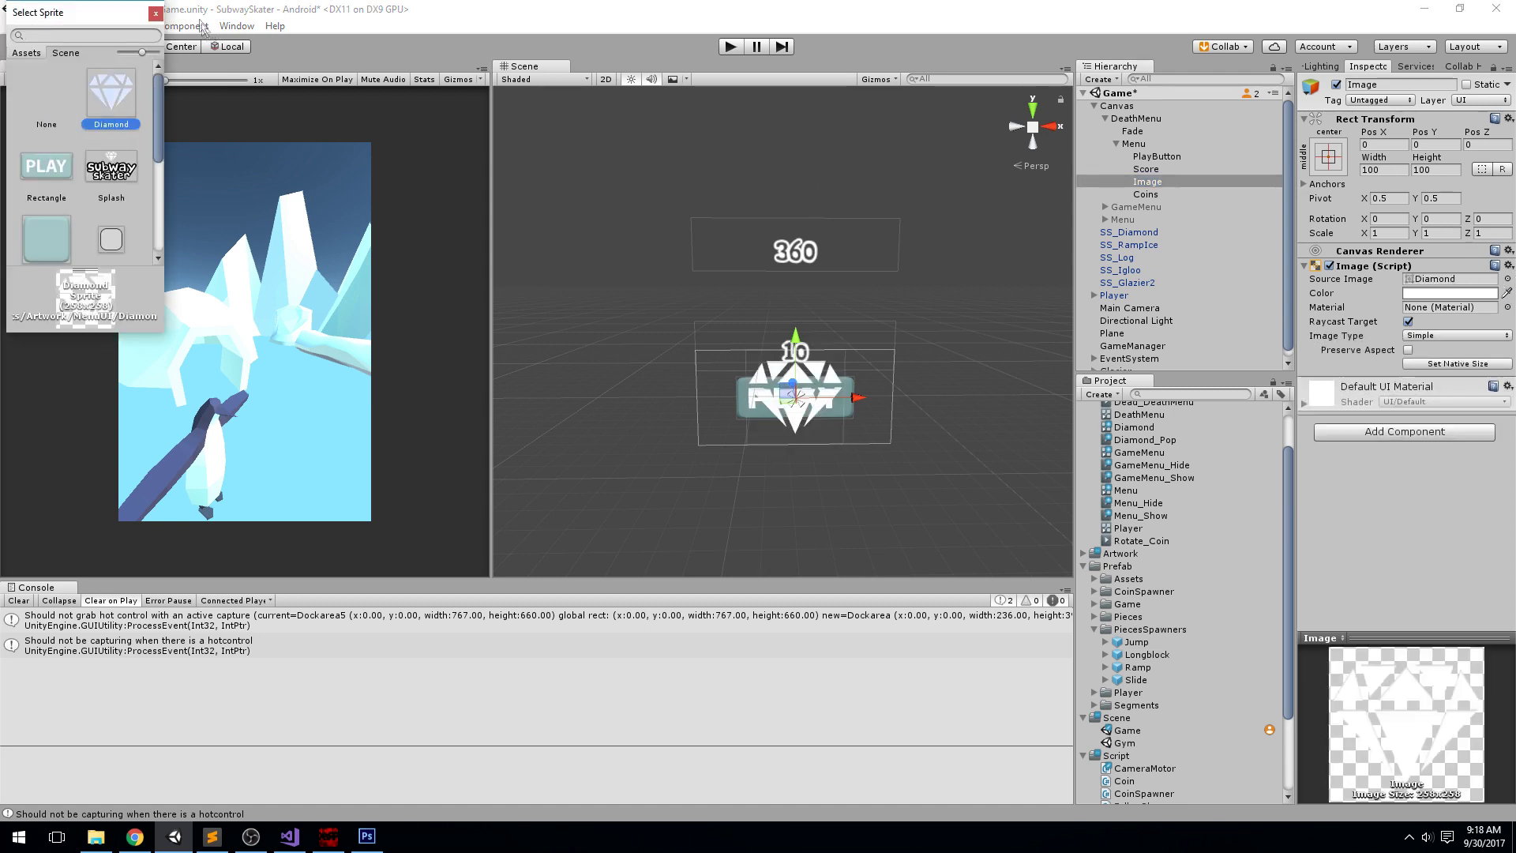
click(156, 13)
Step: Resize the diamond image to 30 by 30, move it up to Pos Y about 76.3 above the coin count, and save the scene
click(1383, 169)
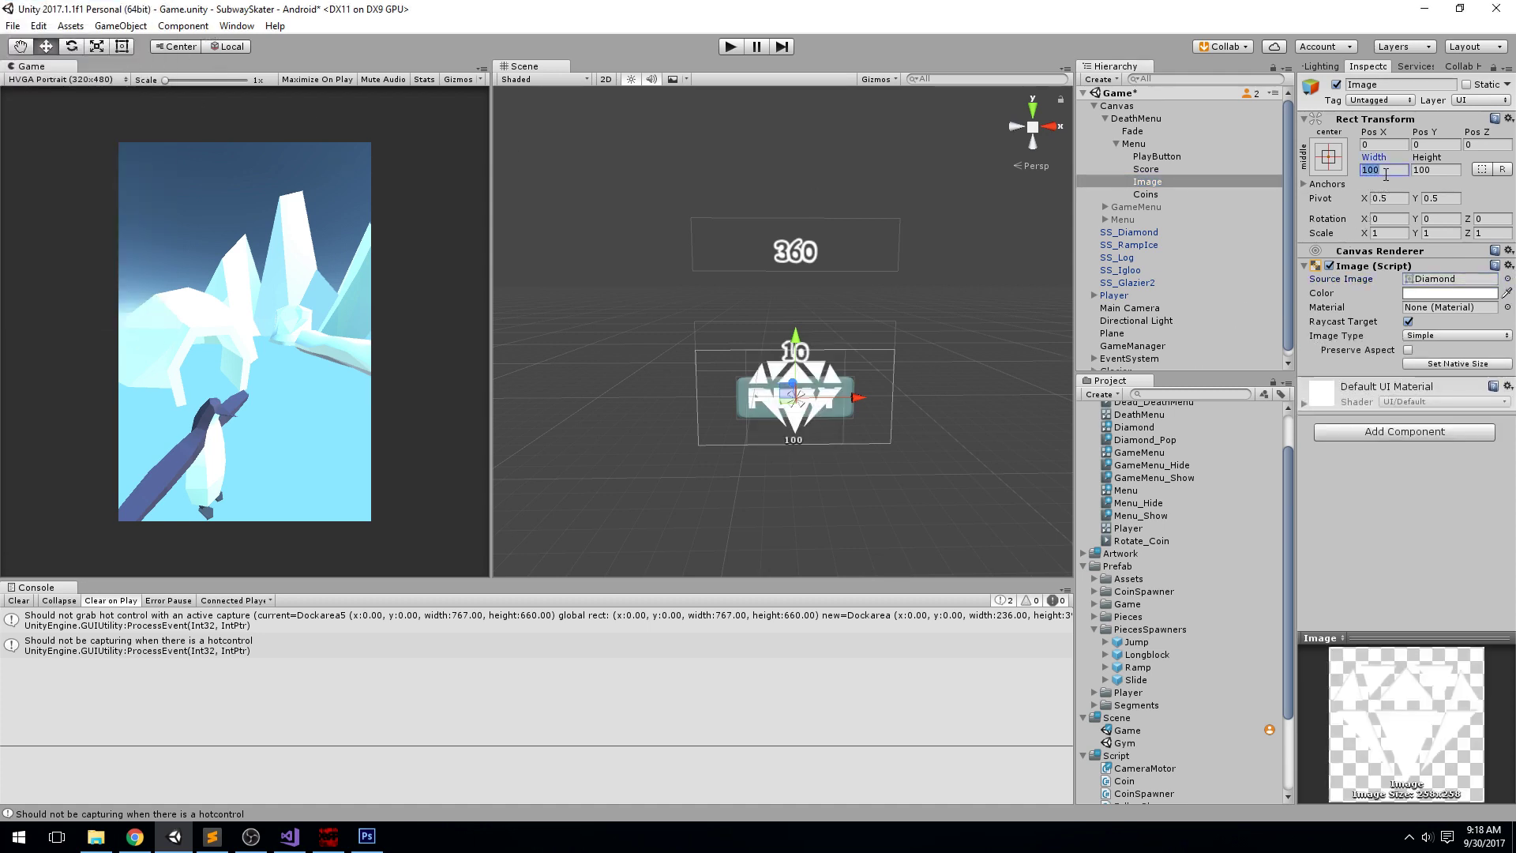
text(30)
key(Tab)
text(30)
drag(799, 331, 798, 273)
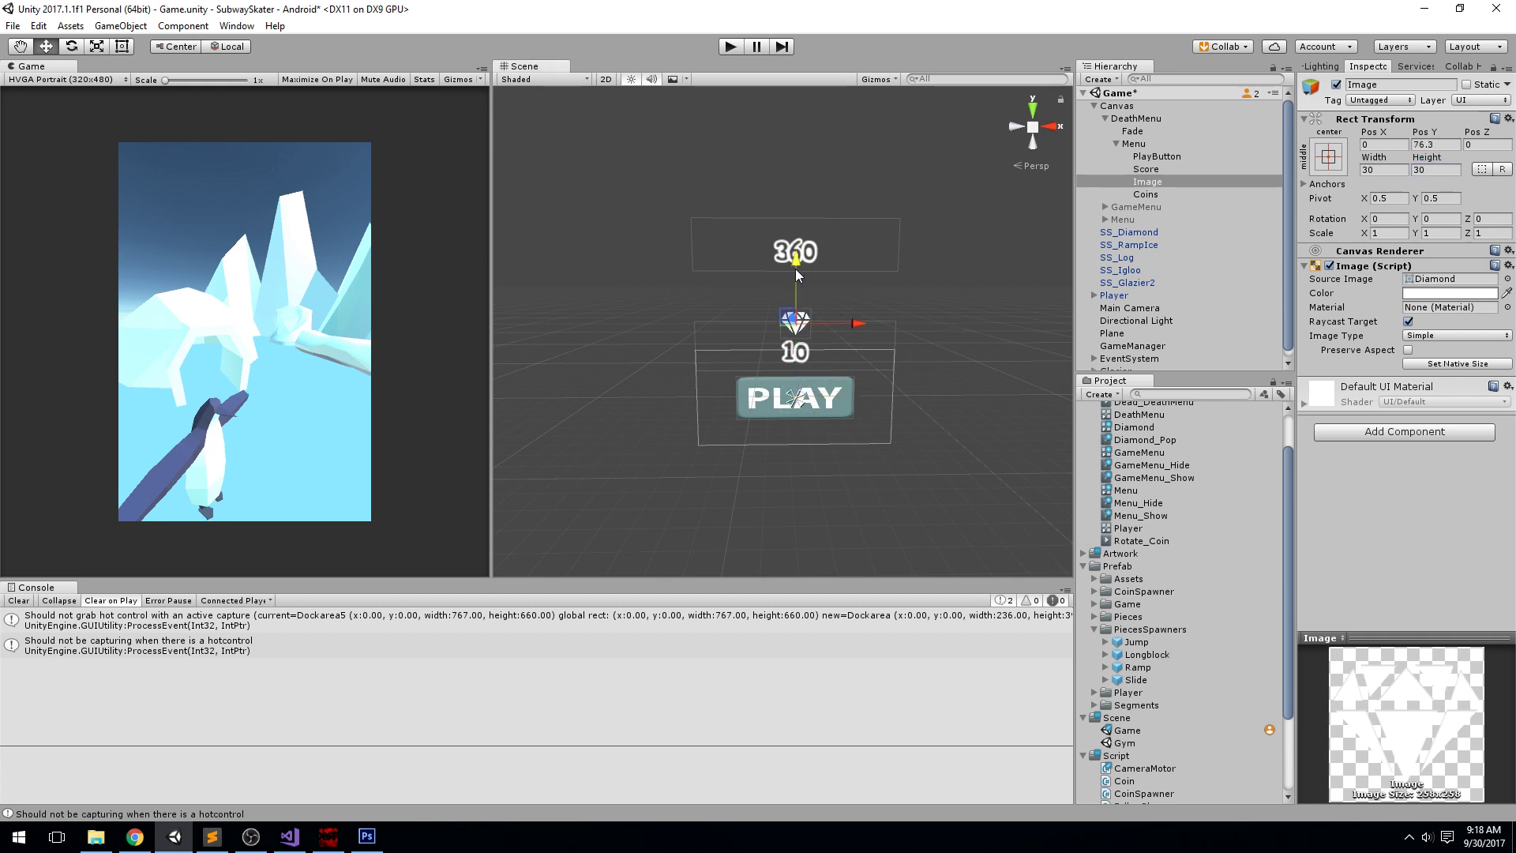
key(ctrl+s)
Step: Play-test the game until the penguin dies to check the restyled death menu, and stop the run
scroll(885, 276, down, 5)
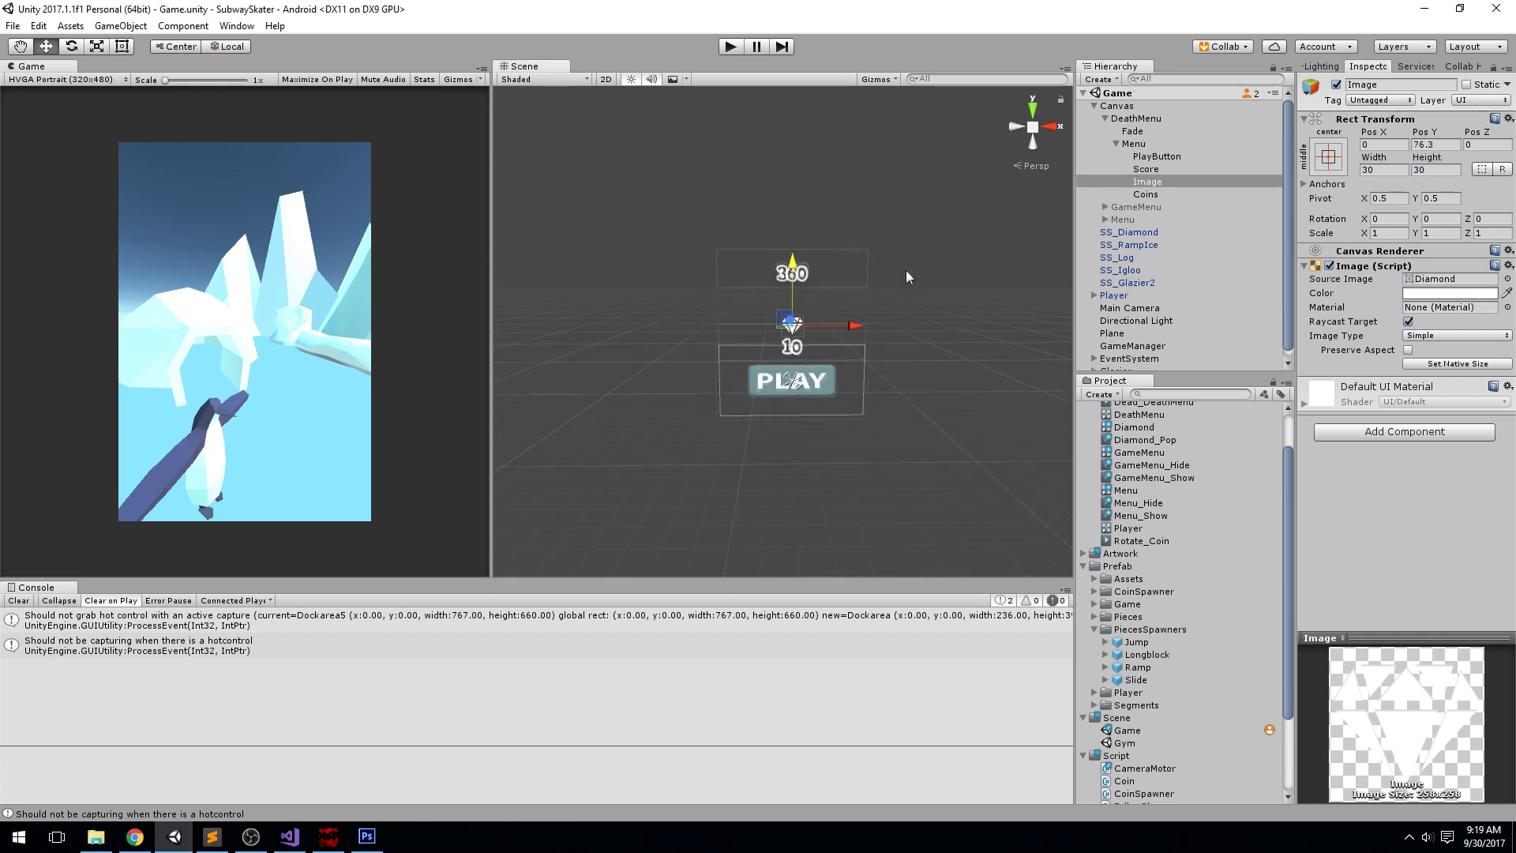
click(998, 367)
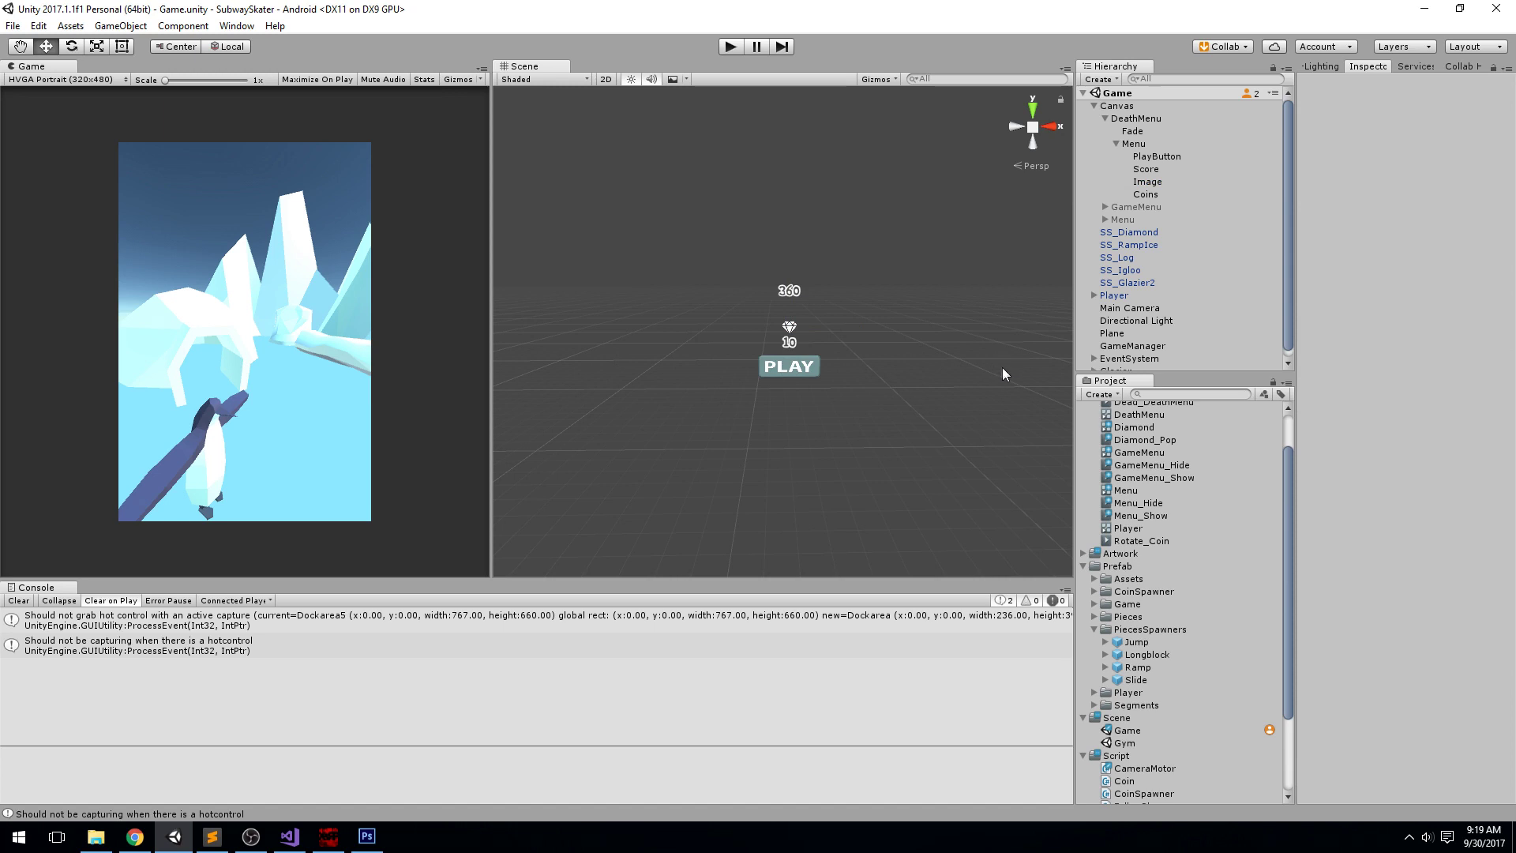
click(730, 47)
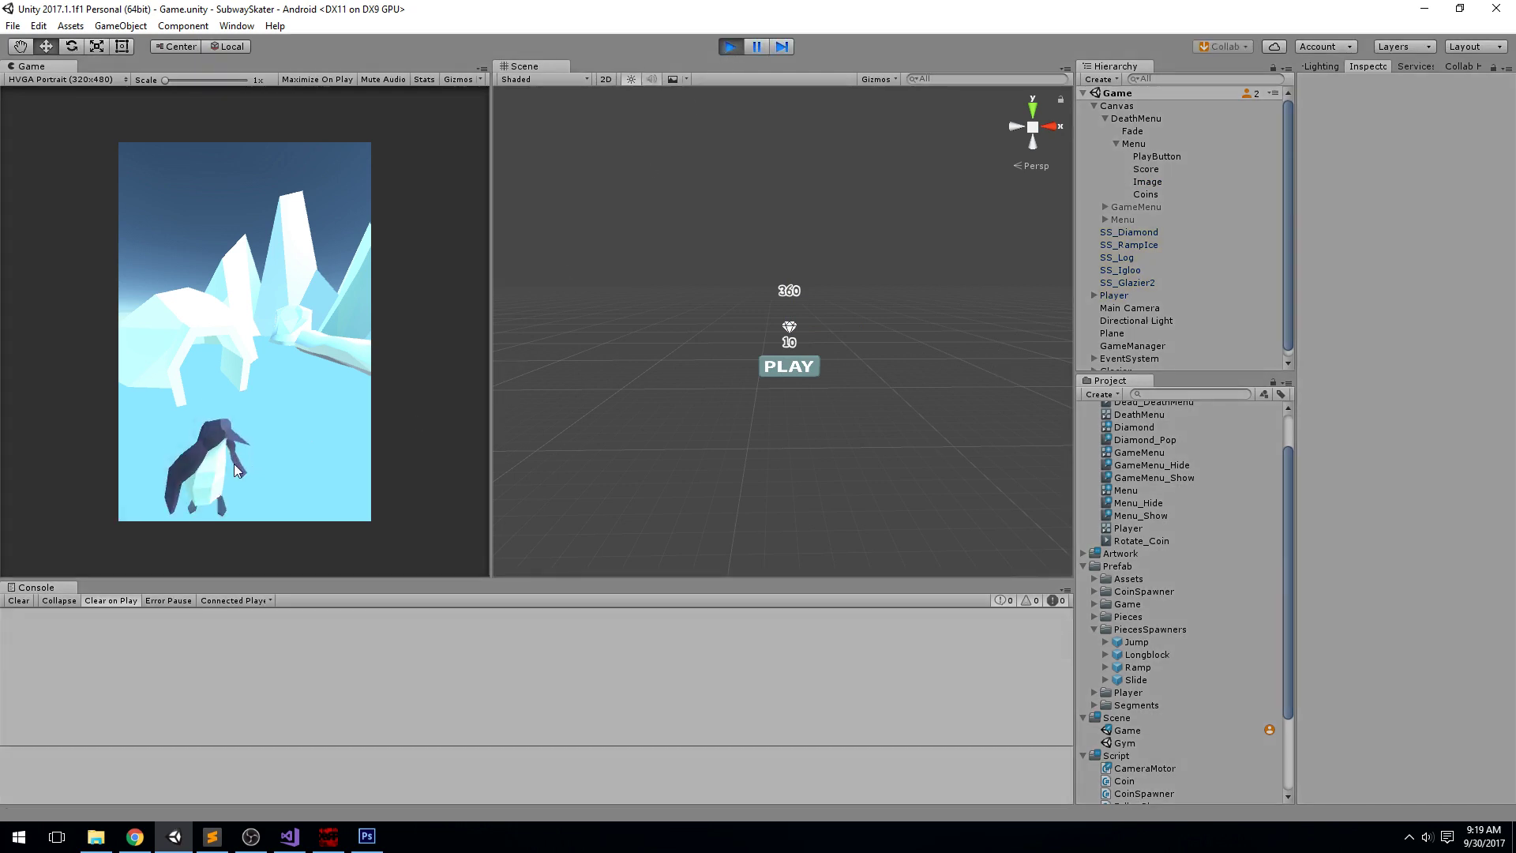
click(282, 390)
drag(230, 378, 401, 341)
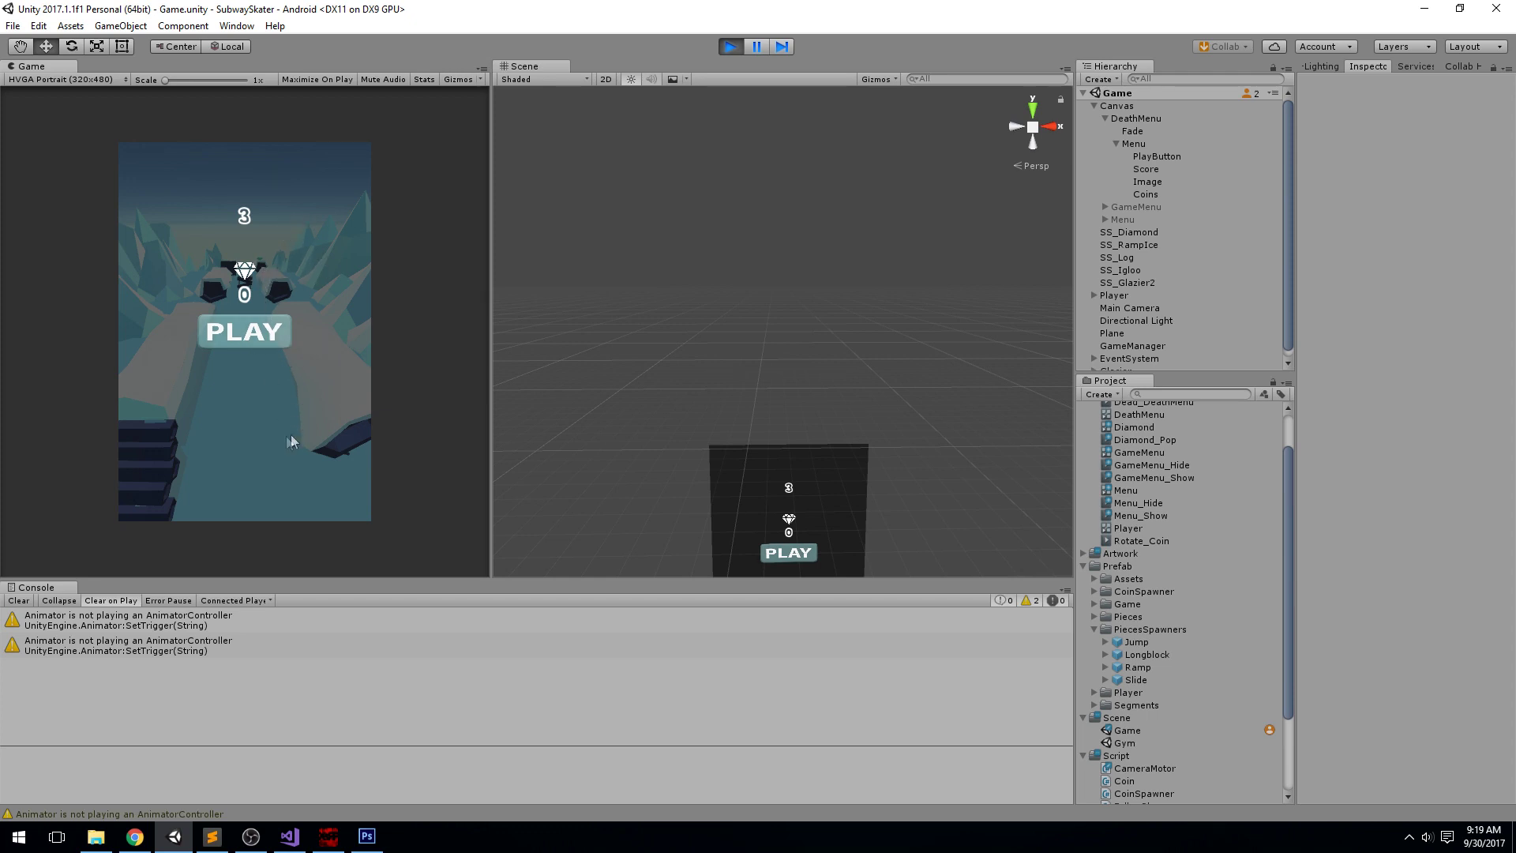
key(ctrl+p)
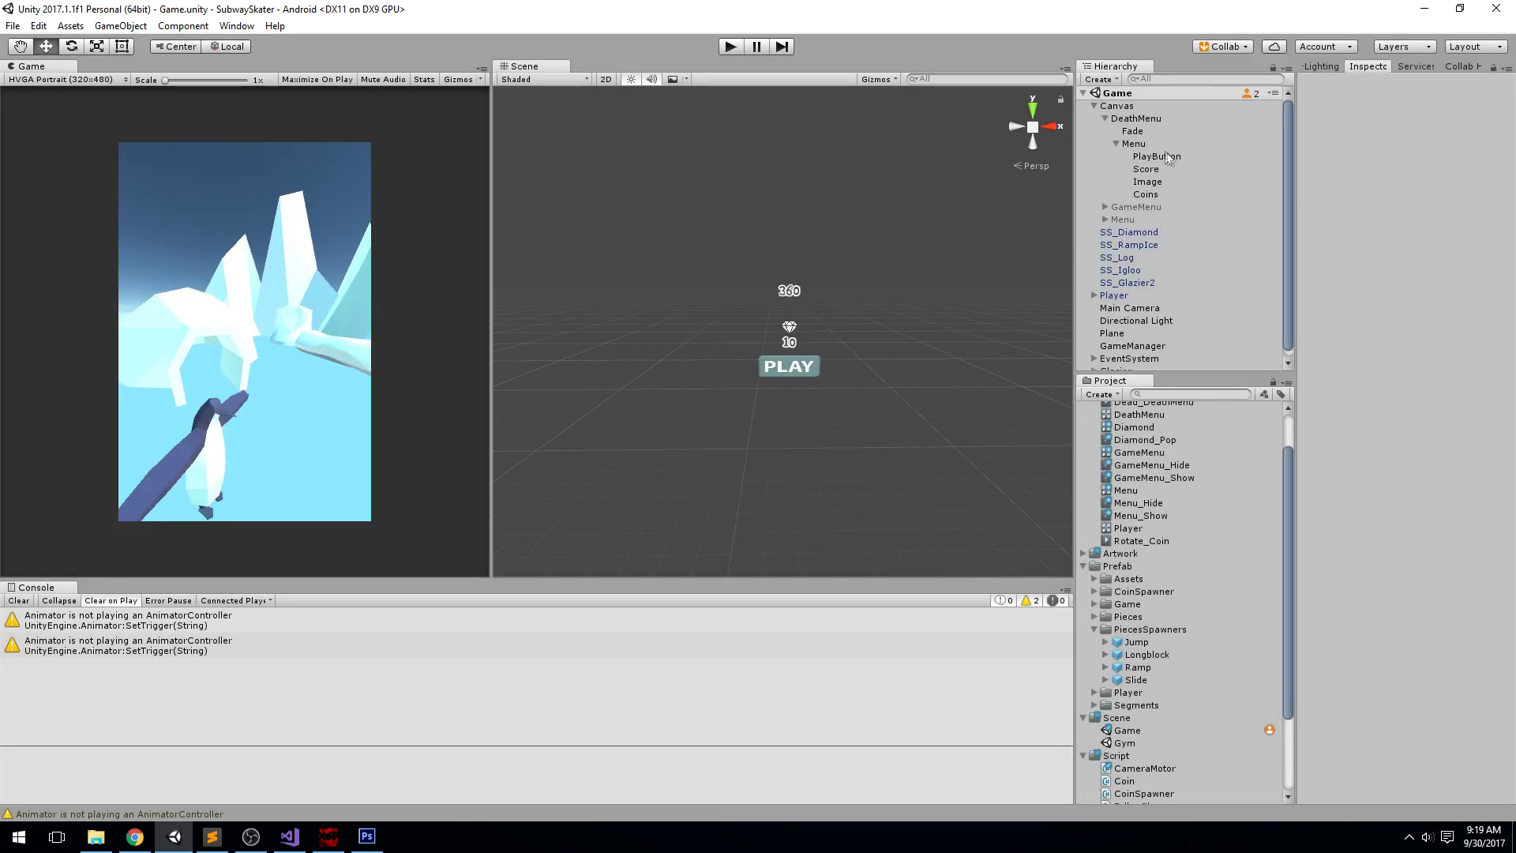
Step: Move DeathMenu's PlayButton, Image and Coins down together, away from the Score text, and scale them up to about 1.51
click(1134, 144)
scroll(955, 220, up, 2)
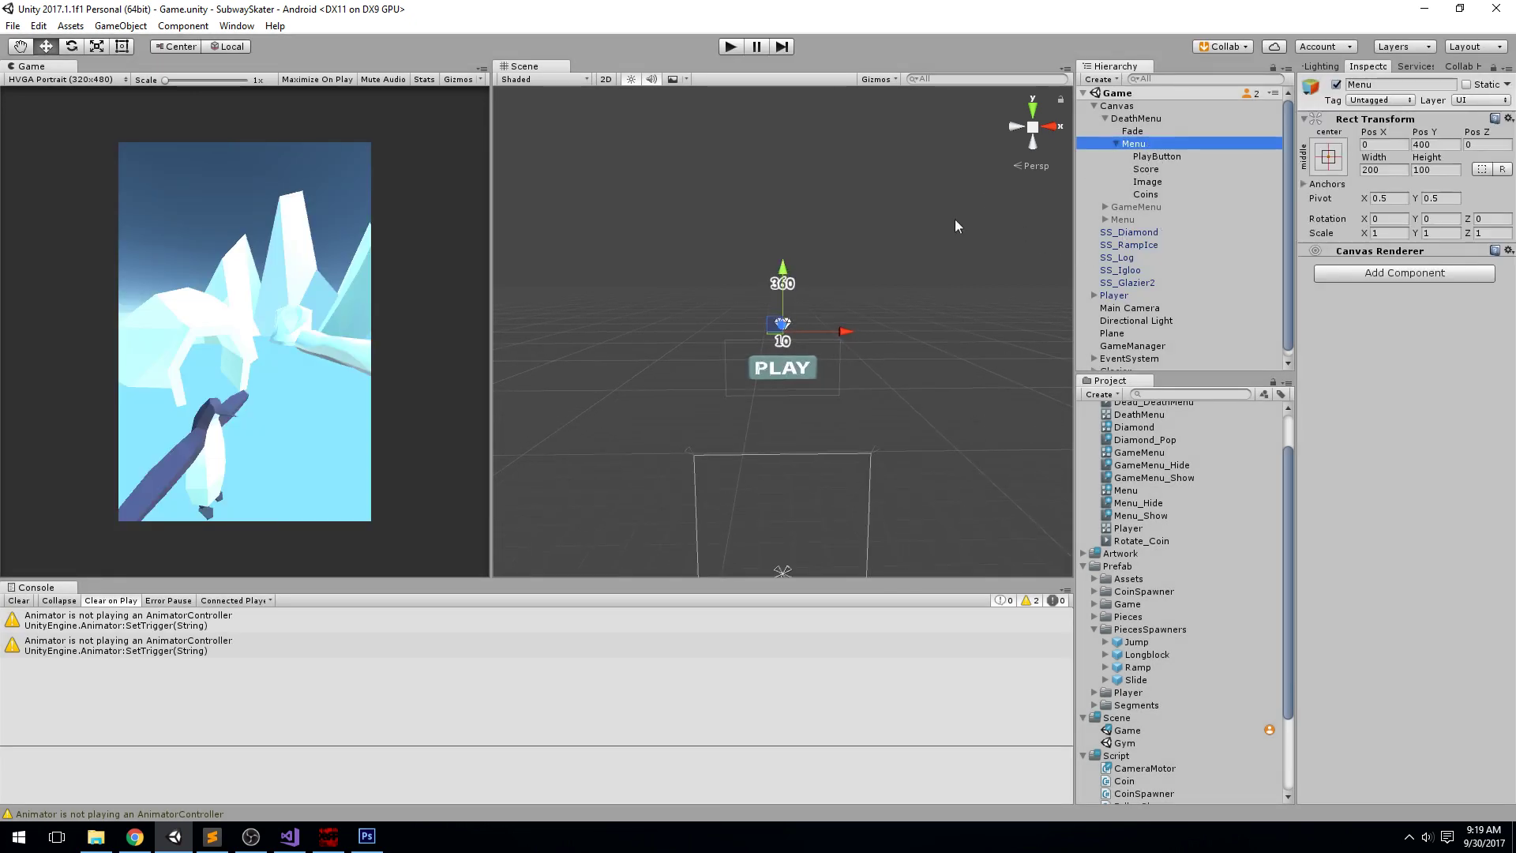
click(1157, 156)
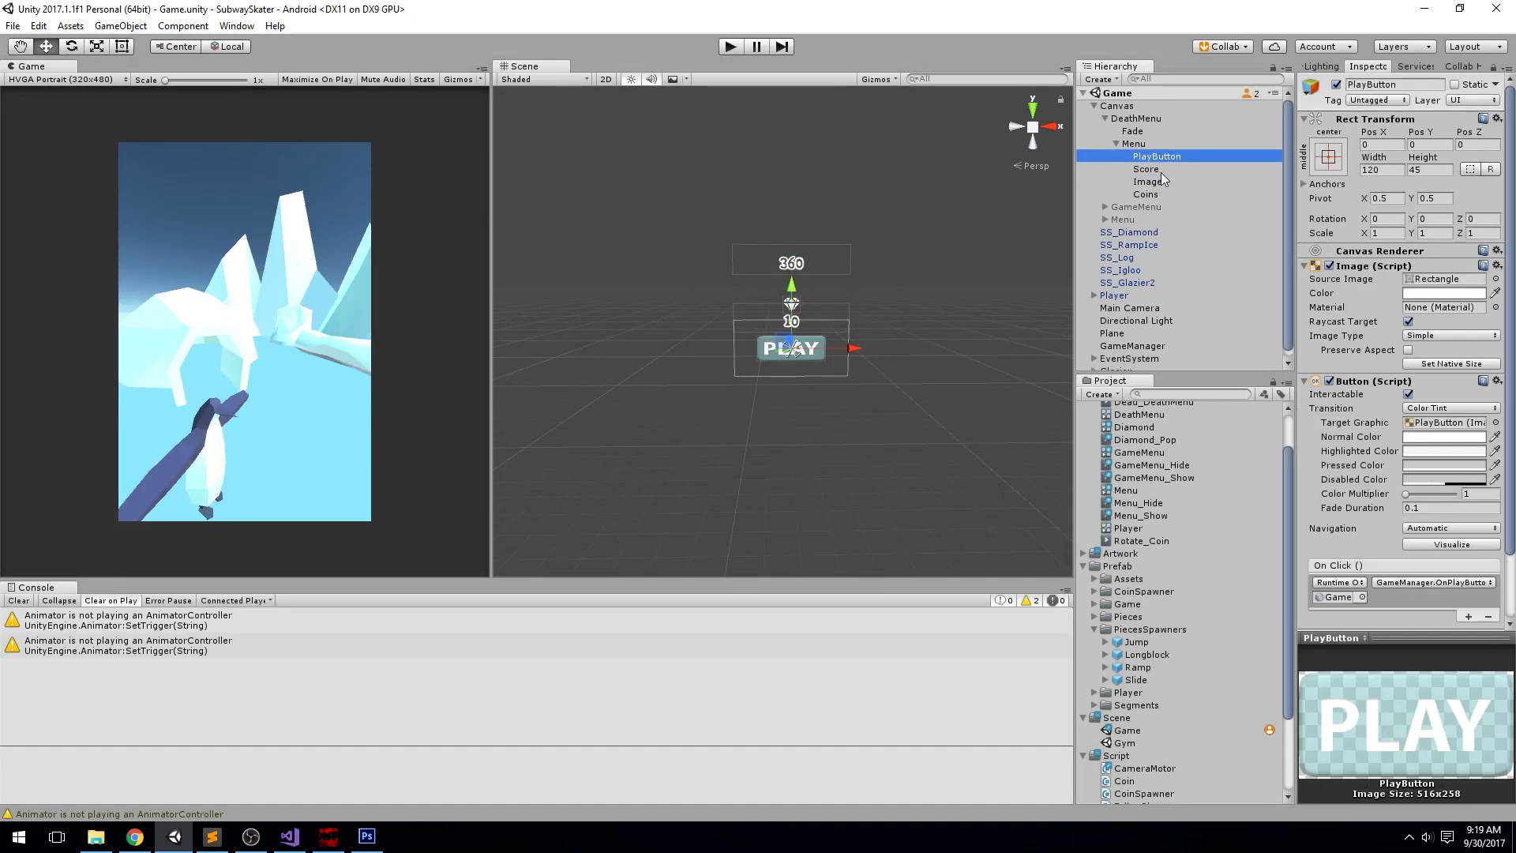
ctrl+click(1161, 169)
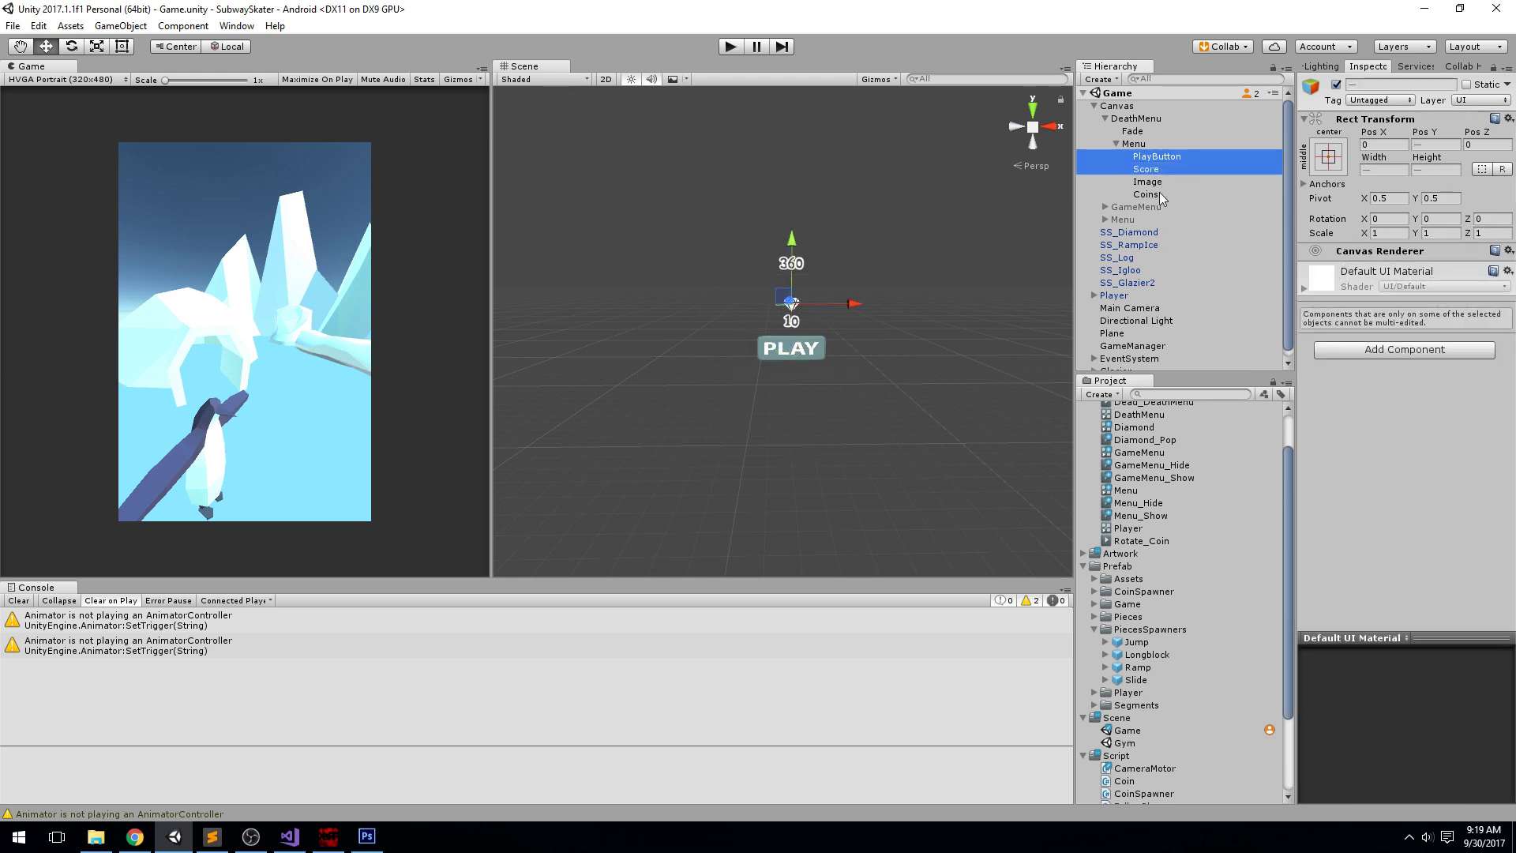
ctrl+click(1147, 182)
ctrl+click(1146, 194)
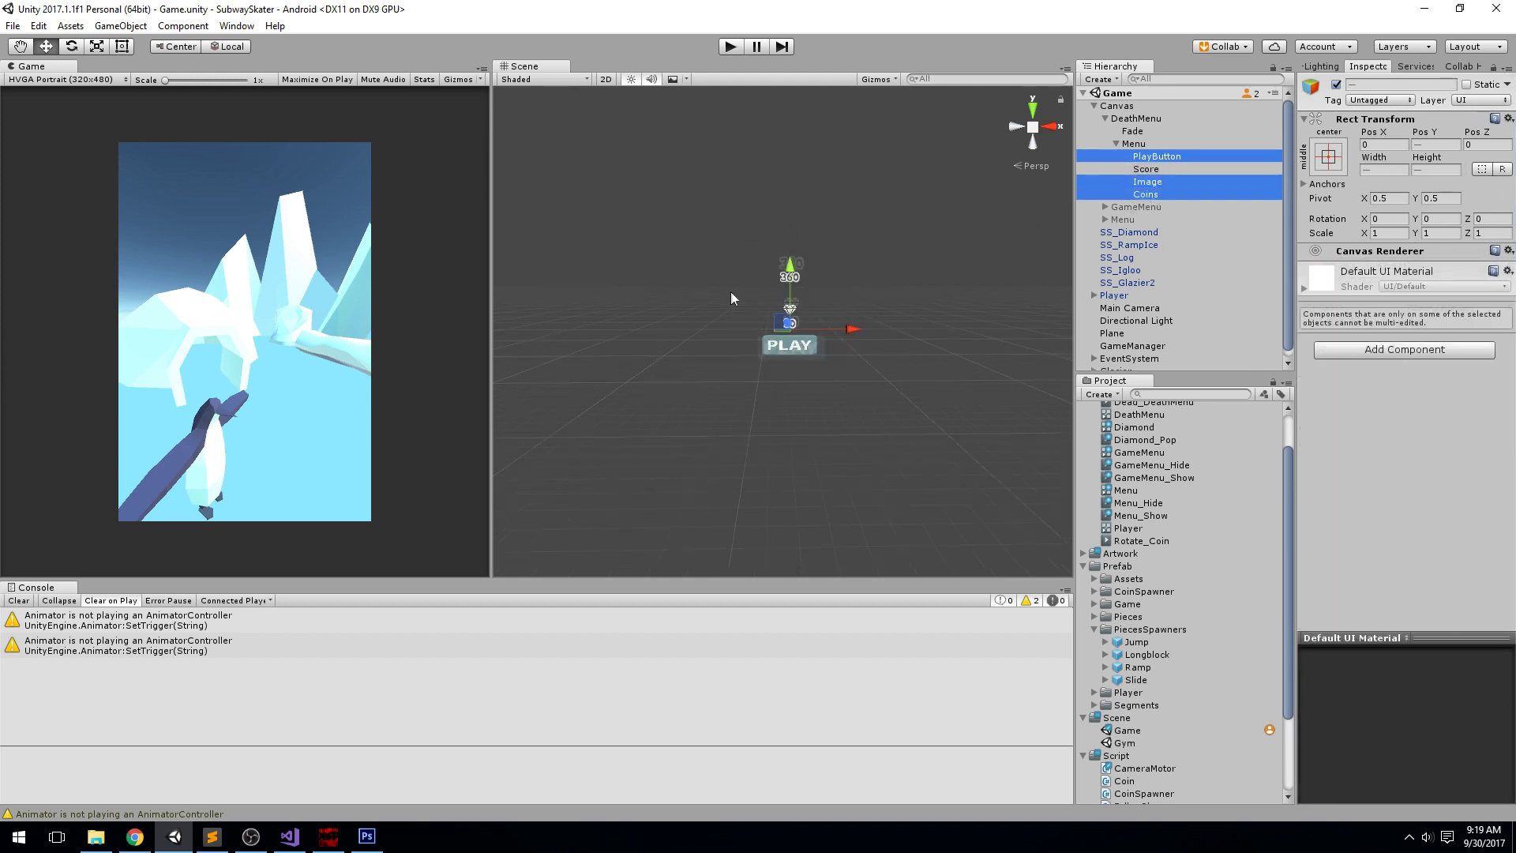
drag(795, 263, 792, 317)
key(r)
drag(789, 381, 785, 471)
key(w)
key(r)
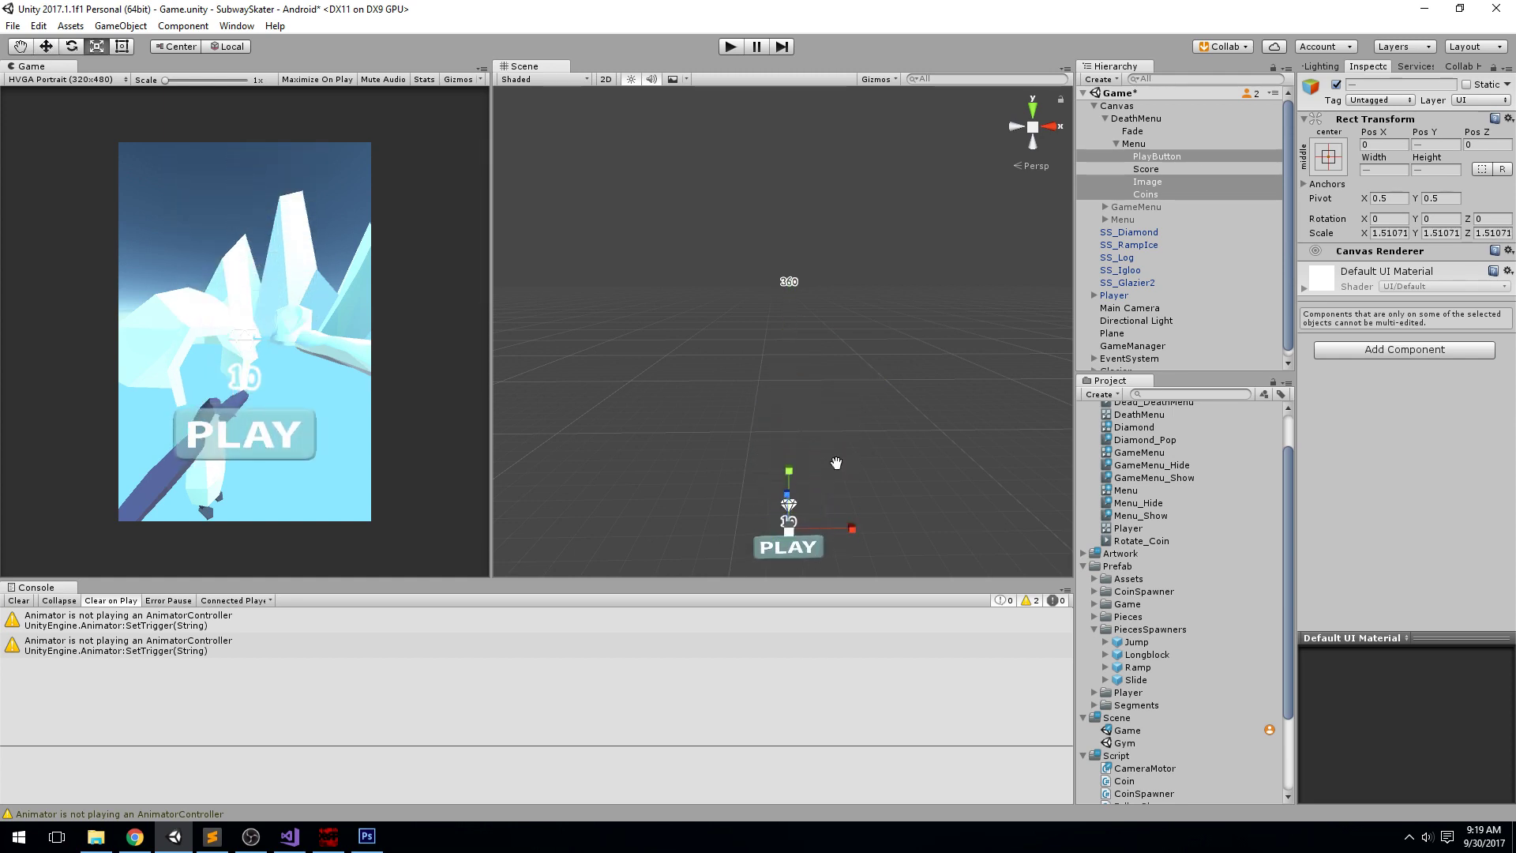
Step: Adjust the scale of PlayButton, Image and Coins to about 1.73 and move them back up beneath the Score text
middle_drag(836, 469, 828, 405)
drag(786, 470, 788, 454)
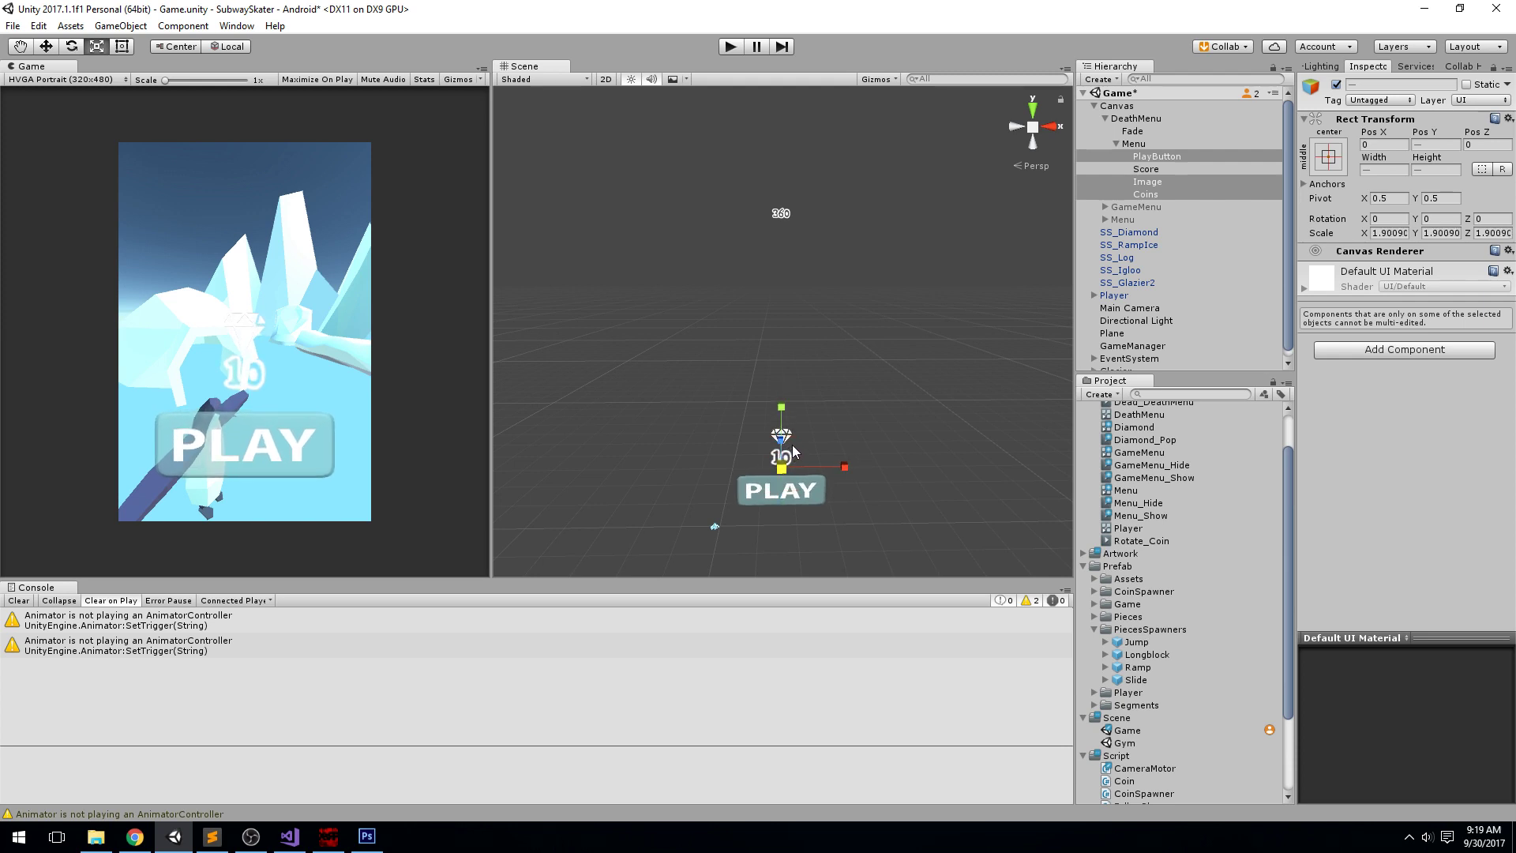
drag(788, 467, 782, 478)
key(w)
drag(785, 413, 765, 245)
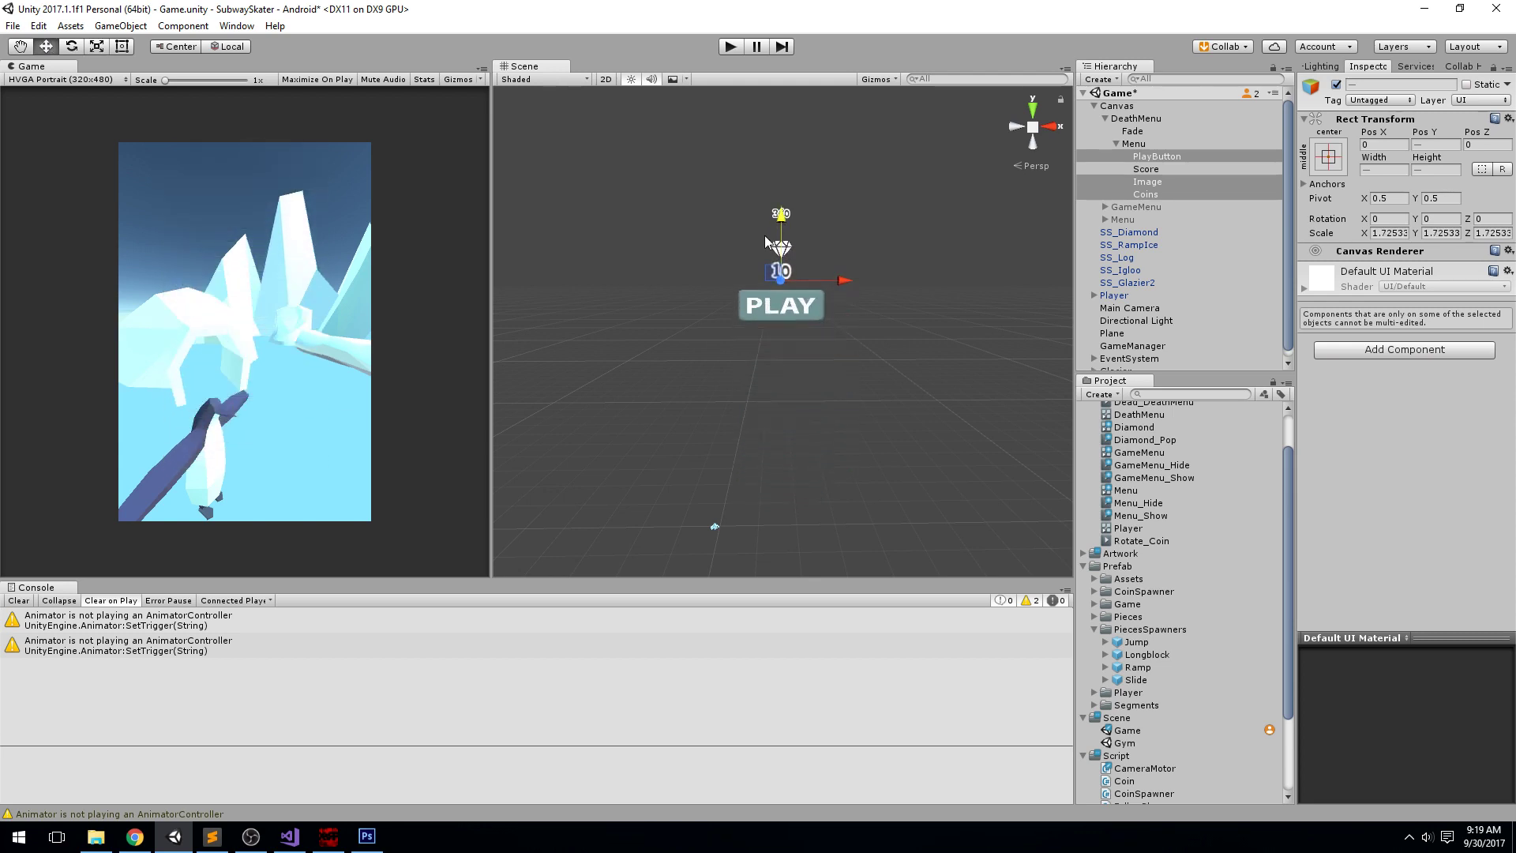
Step: Scale DeathMenu's Score text up to about 2.43, place it at Pos Y 224, and save the scene
click(1161, 169)
key(r)
drag(791, 261, 788, 162)
key(w)
key(r)
drag(794, 218, 794, 145)
key(w)
key(ctrl+s)
Step: Play-test the game until the penguin dies to check the enlarged death menu
click(731, 46)
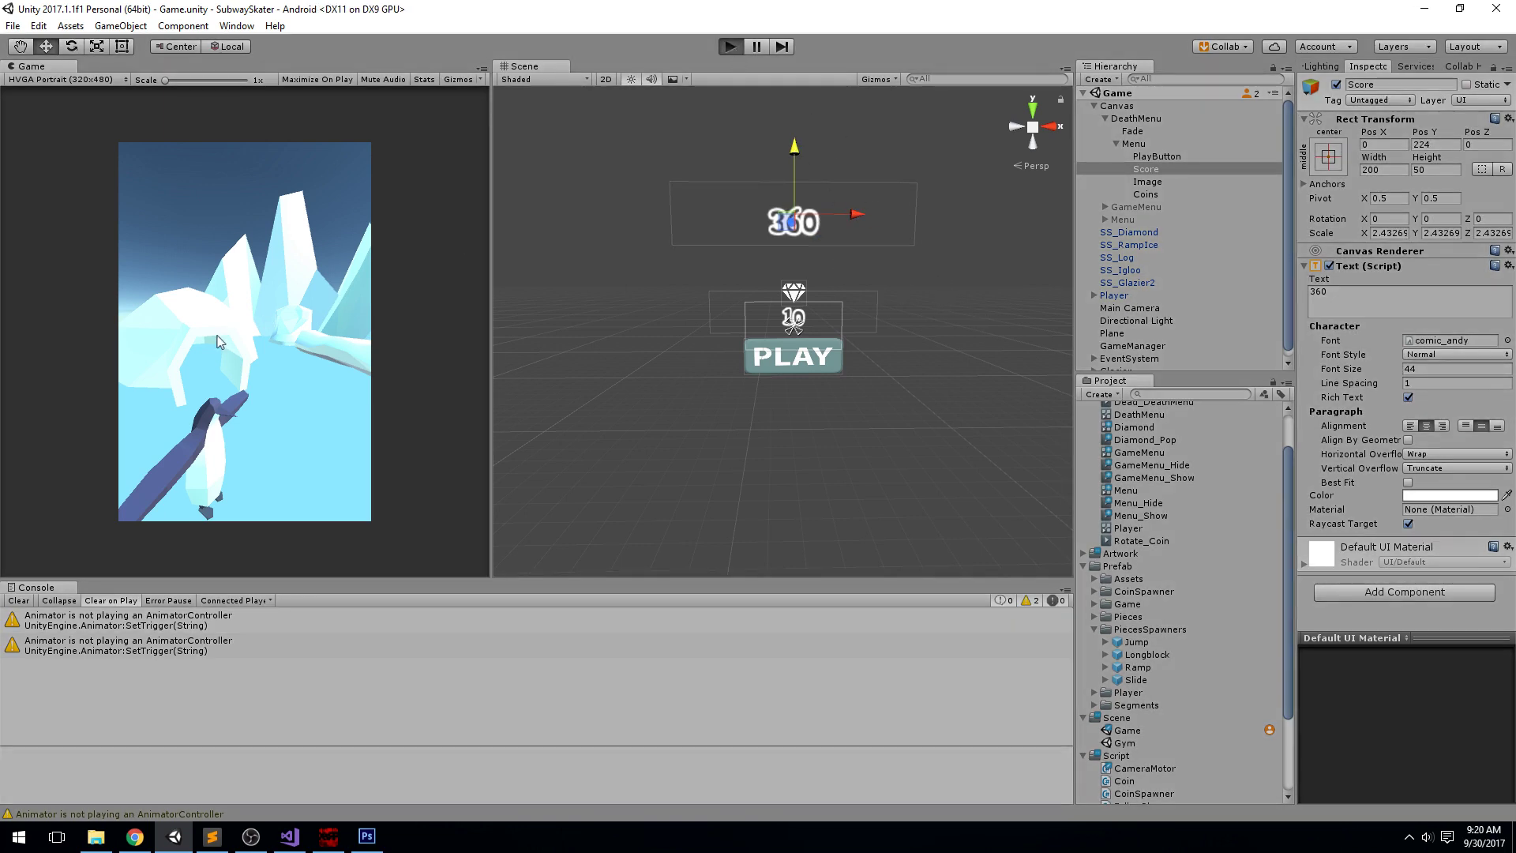
click(267, 323)
drag(290, 319, 354, 339)
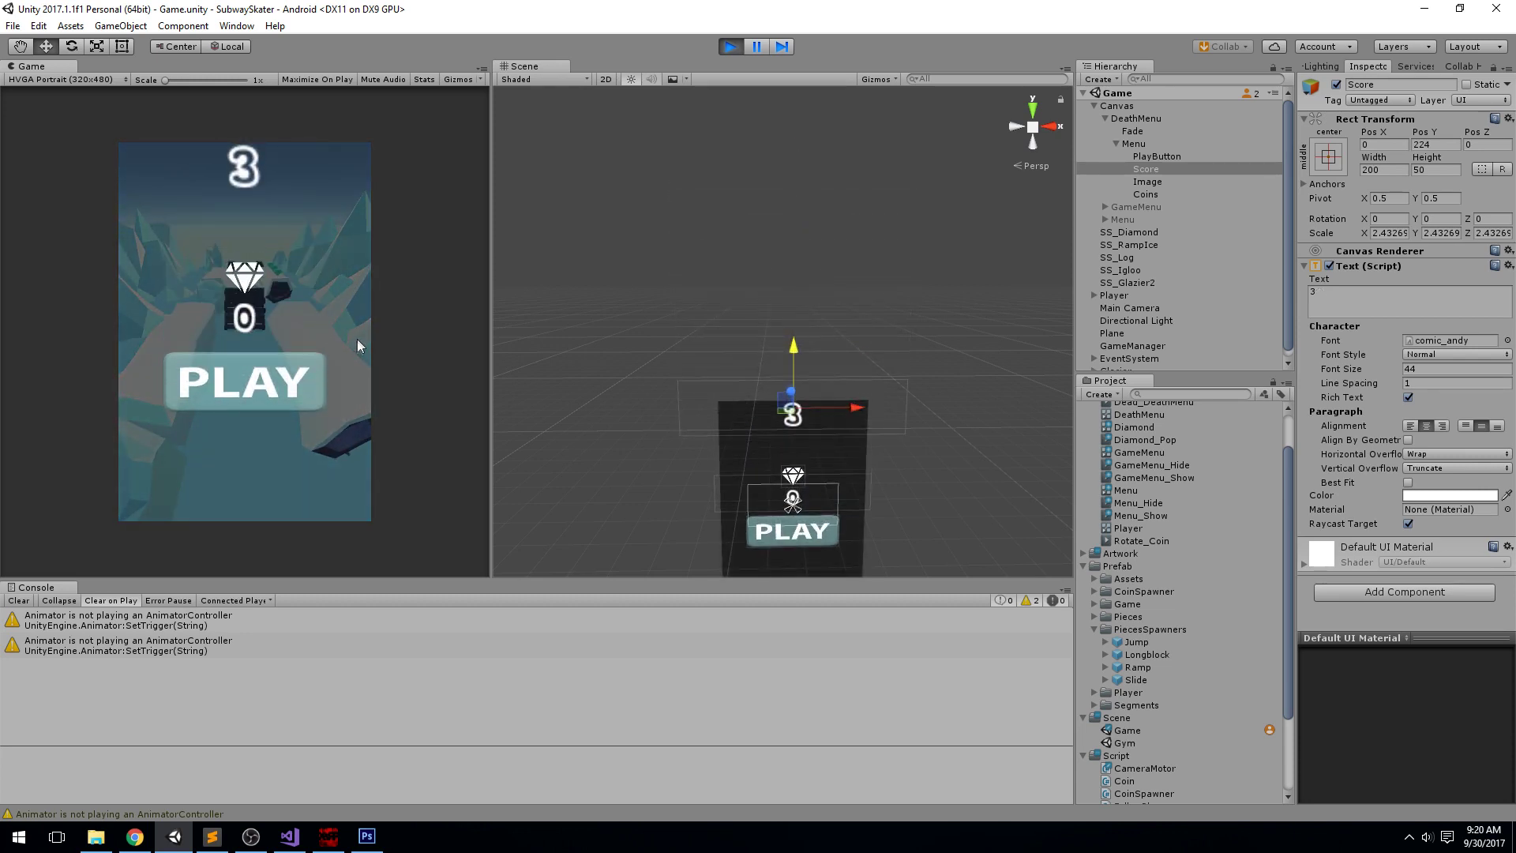
Step: Move DeathMenu's PlayButton, Score, Image and Coins slightly lower together outside play mode, and test the layout in a short run
middle_drag(697, 122, 699, 109)
middle_drag(856, 308, 798, 187)
click(1153, 159)
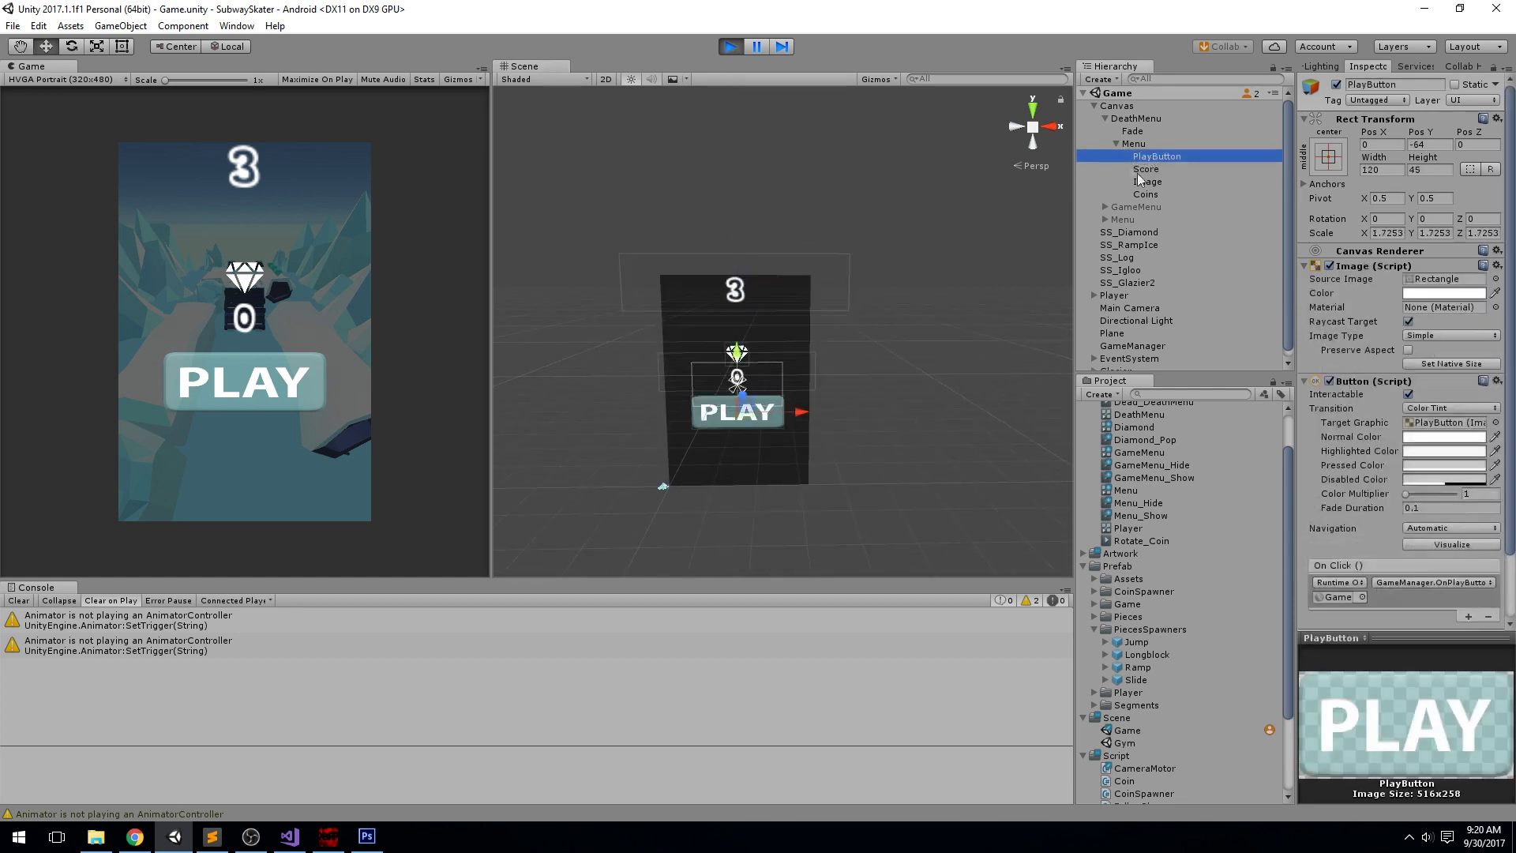
shift+click(1172, 194)
drag(734, 288, 735, 330)
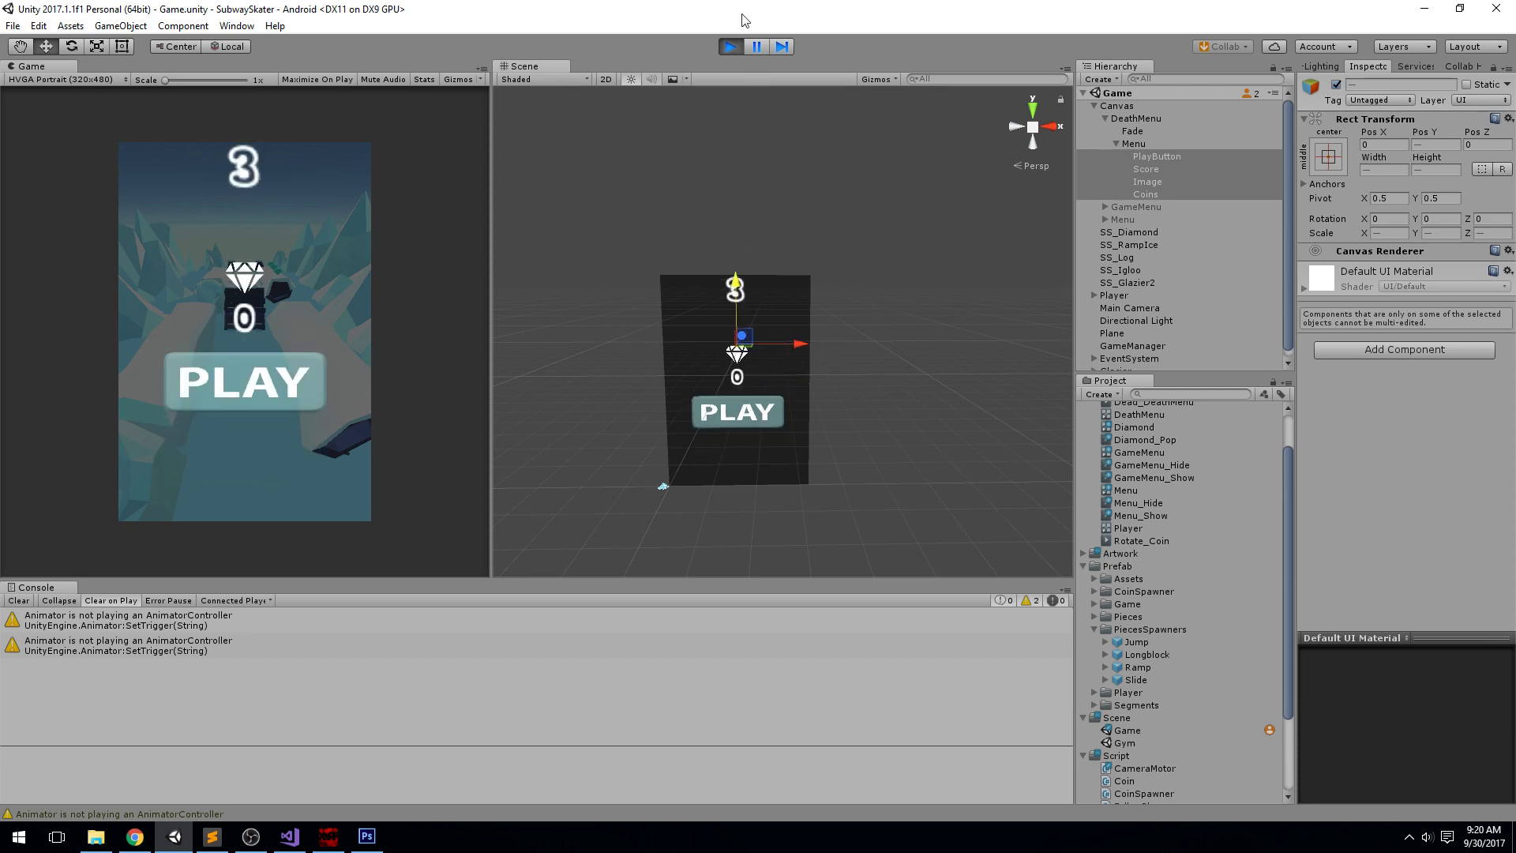
click(731, 46)
drag(735, 144, 741, 171)
click(731, 46)
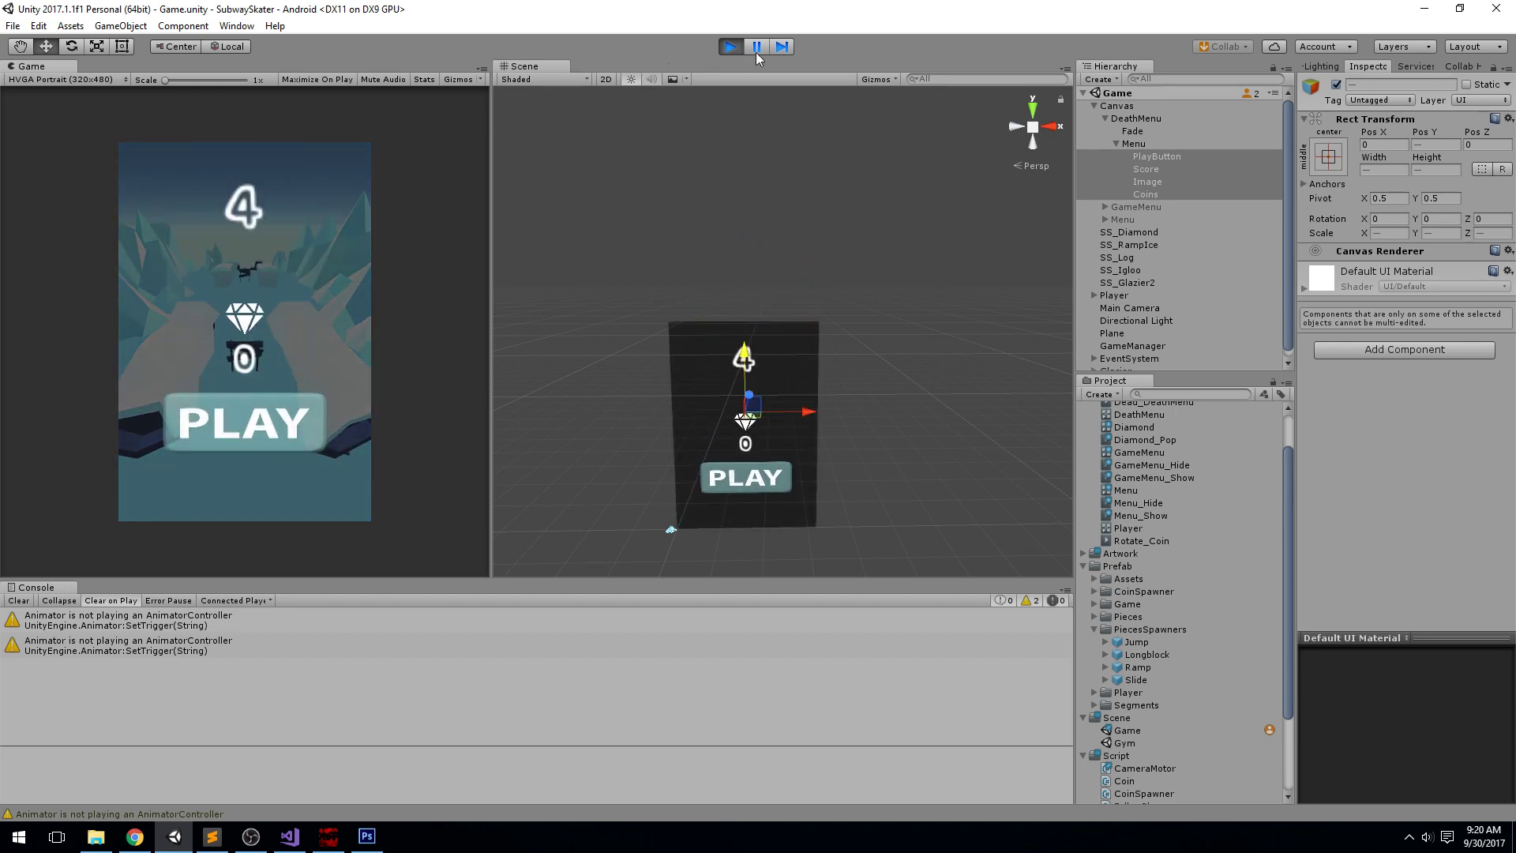
click(731, 46)
Step: Collapse DeathMenu's Menu object and reactivate the Canvas's GameMenu and main Menu objects
click(1120, 144)
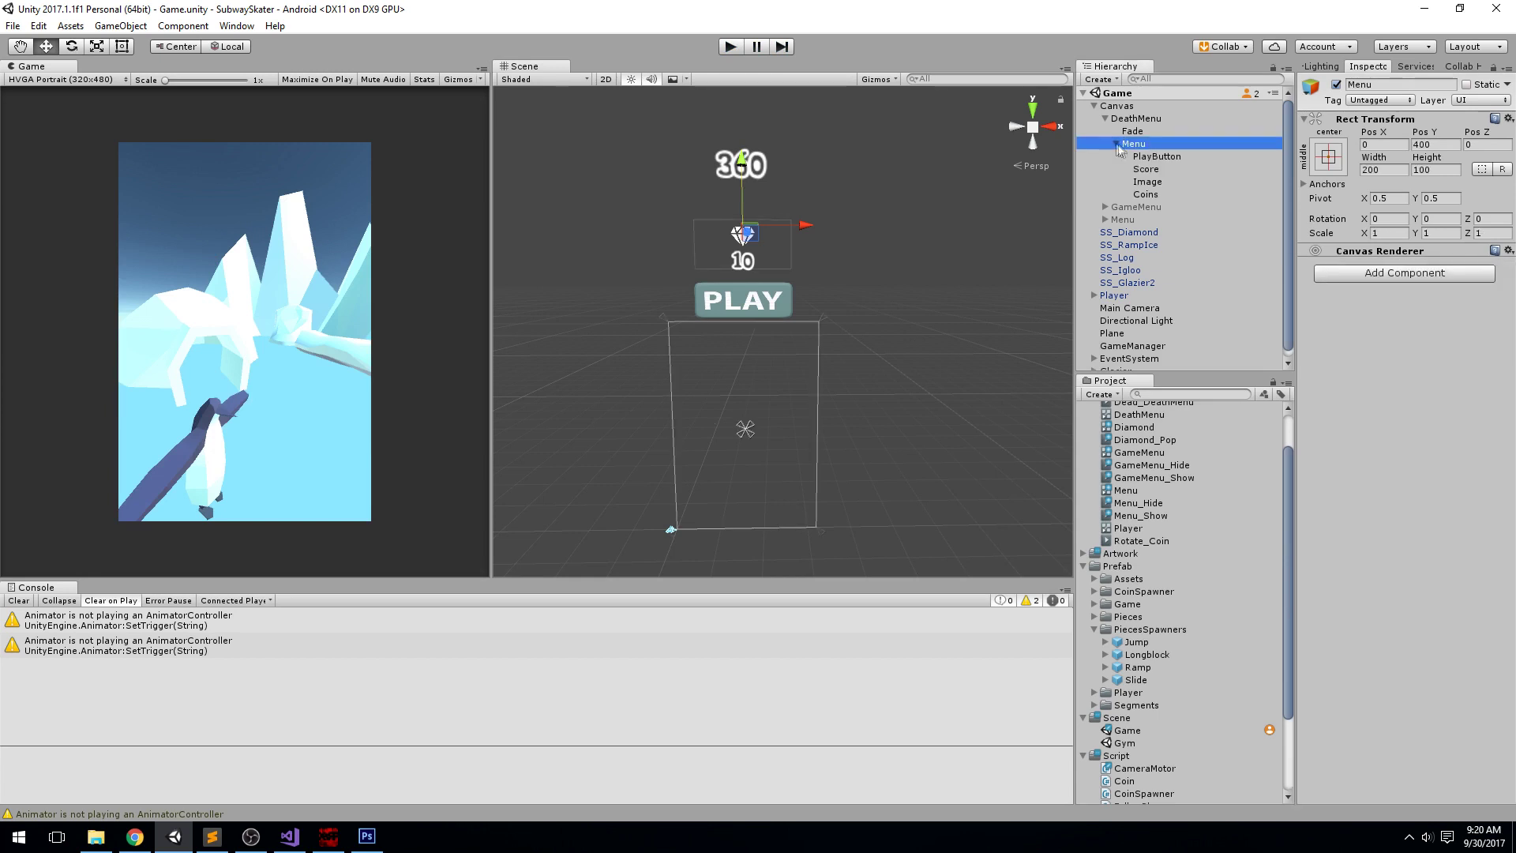
click(1116, 145)
click(1141, 156)
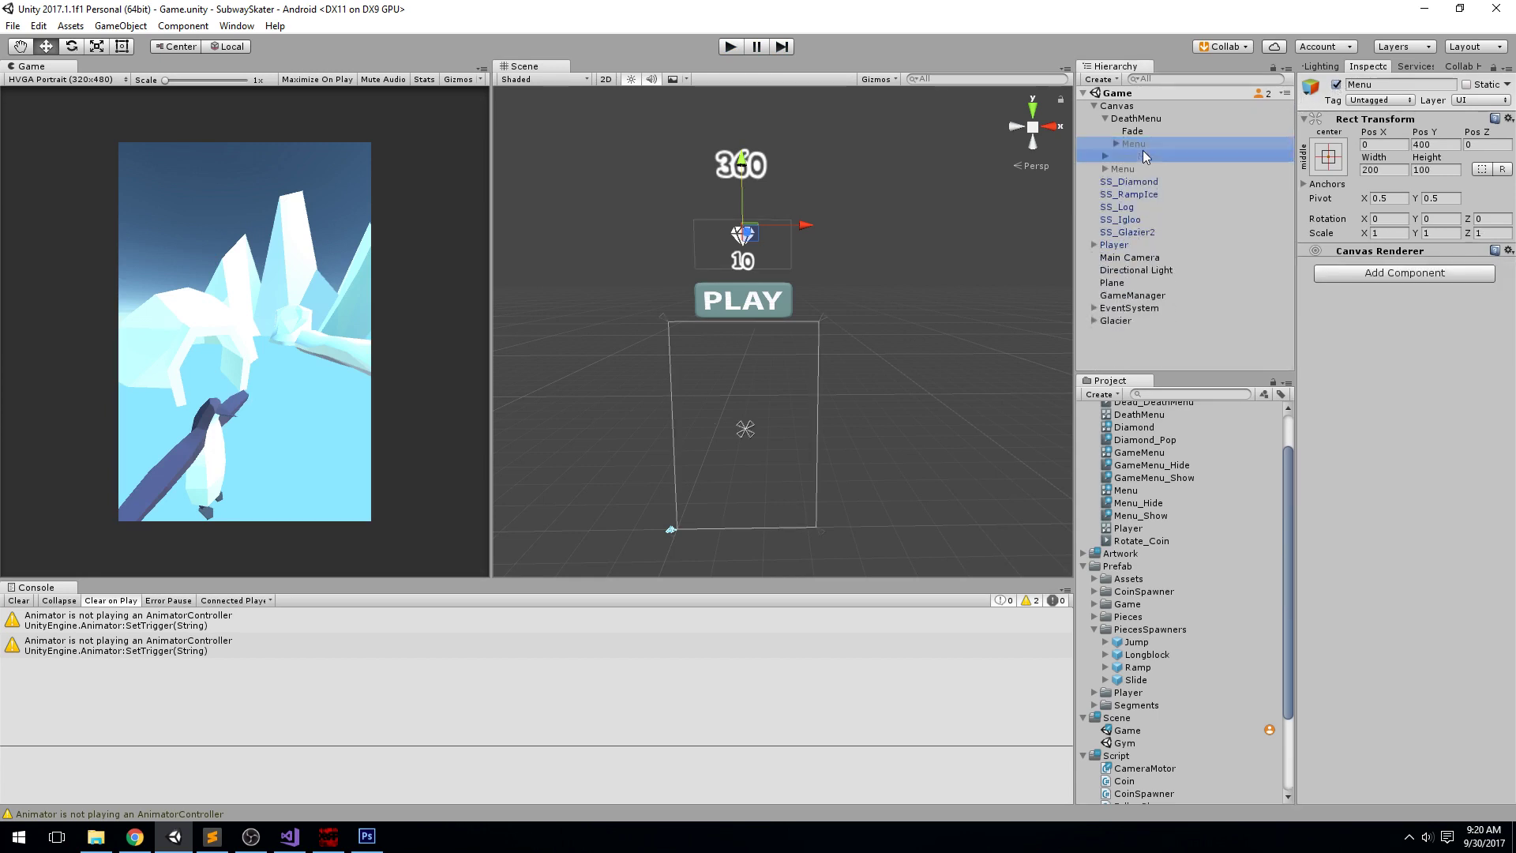
click(1336, 85)
click(1175, 169)
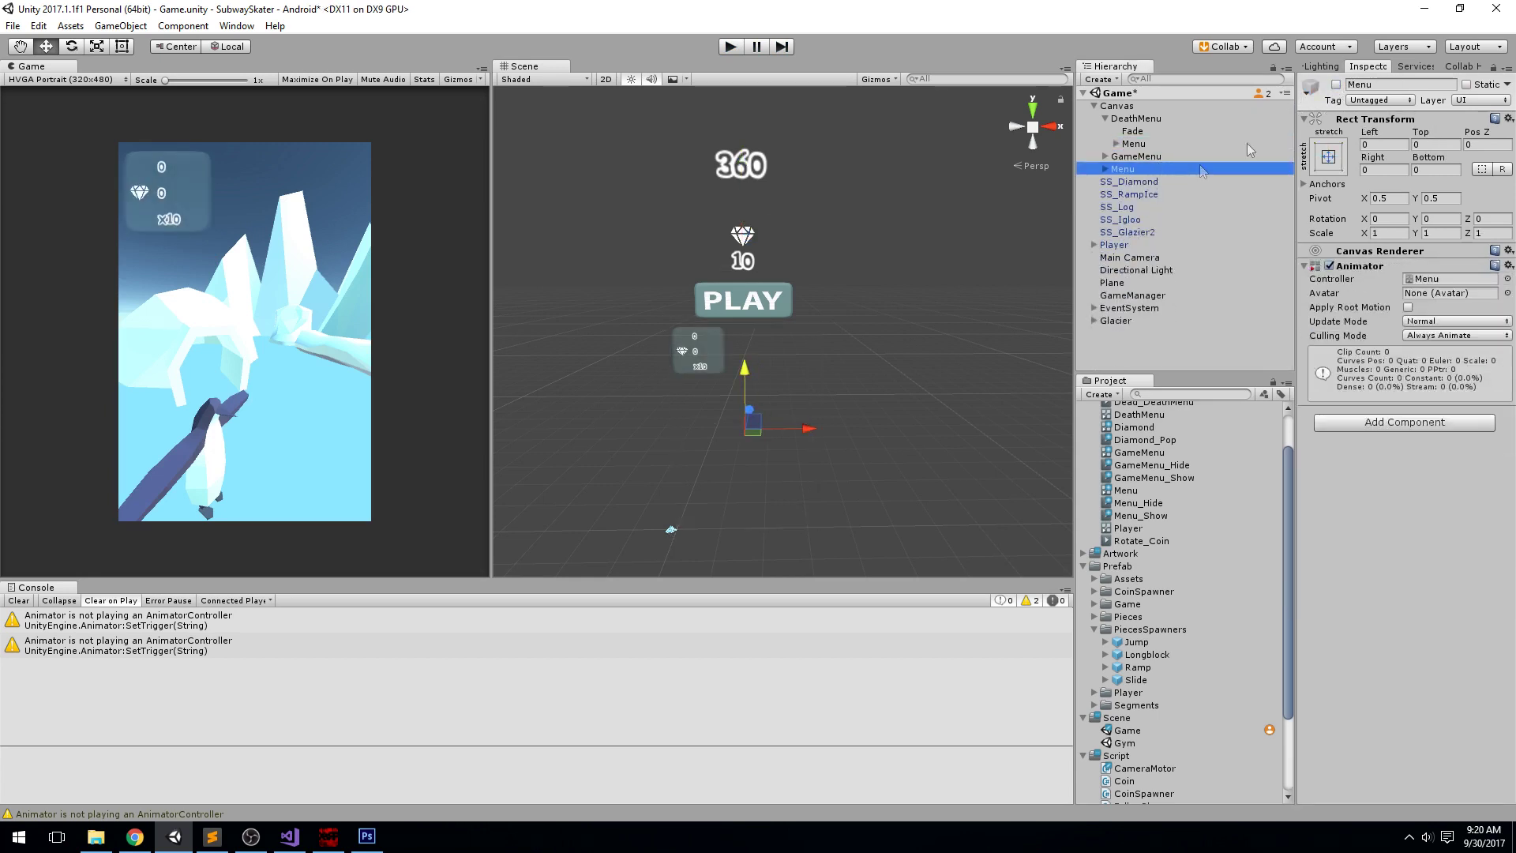
click(1336, 84)
Step: Play-test the game from the main menu through to the death menu, and restart from its play button
key(ctrl+p)
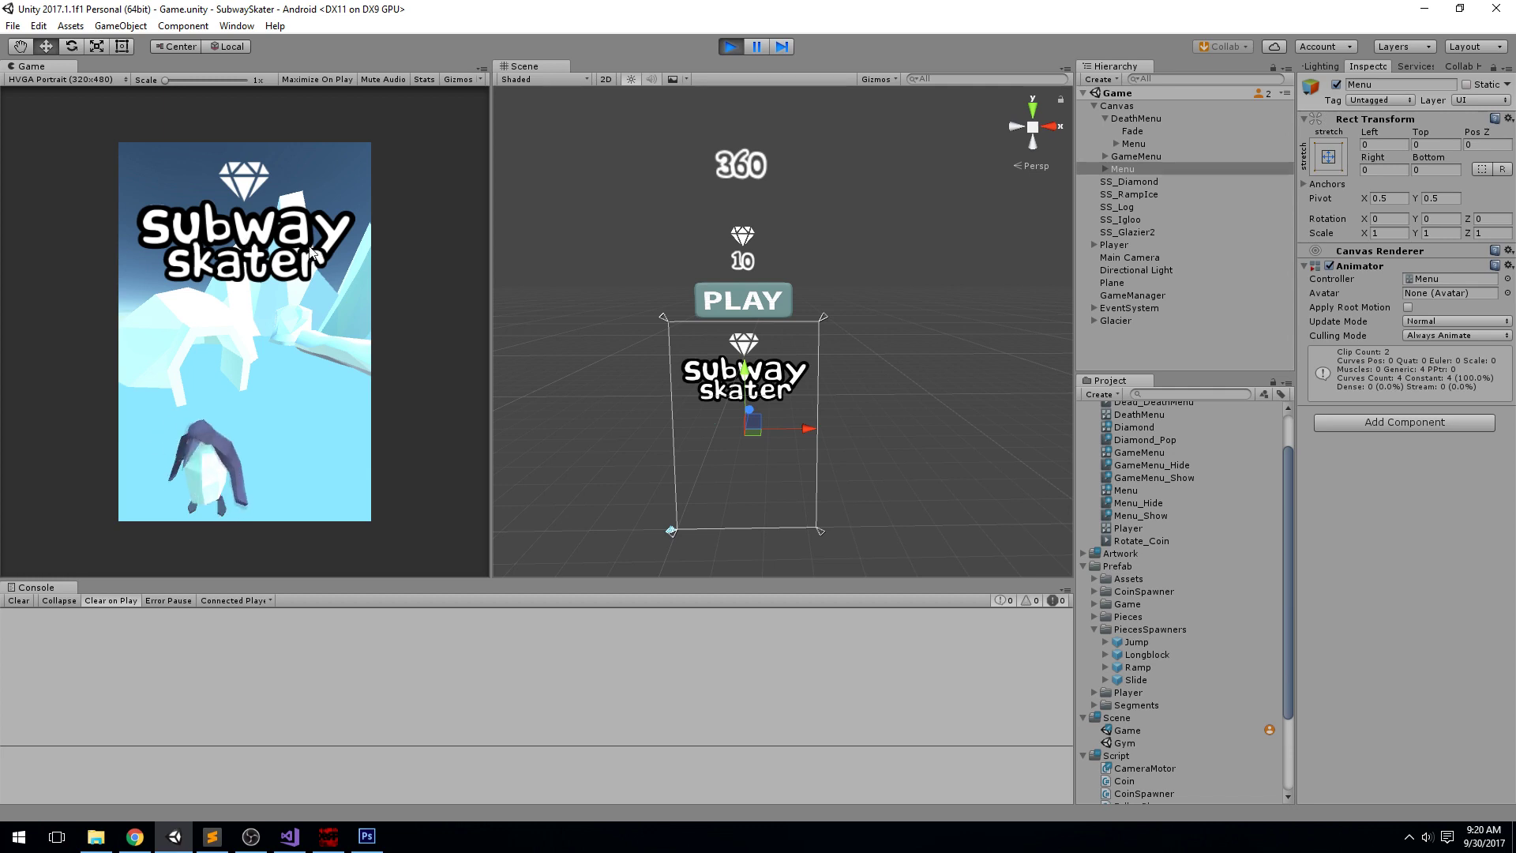
click(345, 244)
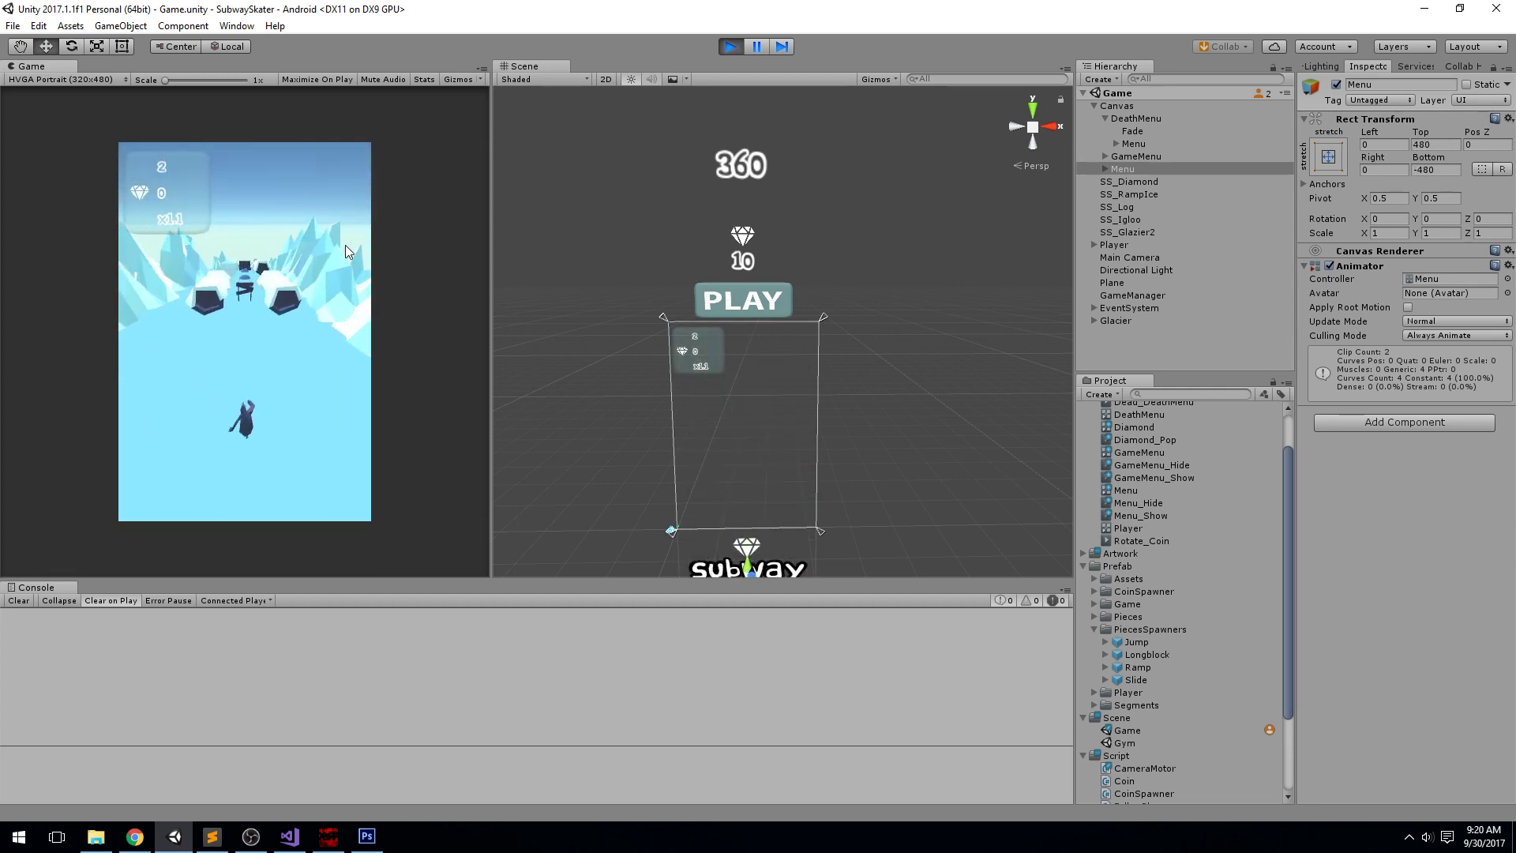
drag(290, 229, 396, 113)
drag(291, 473, 282, 174)
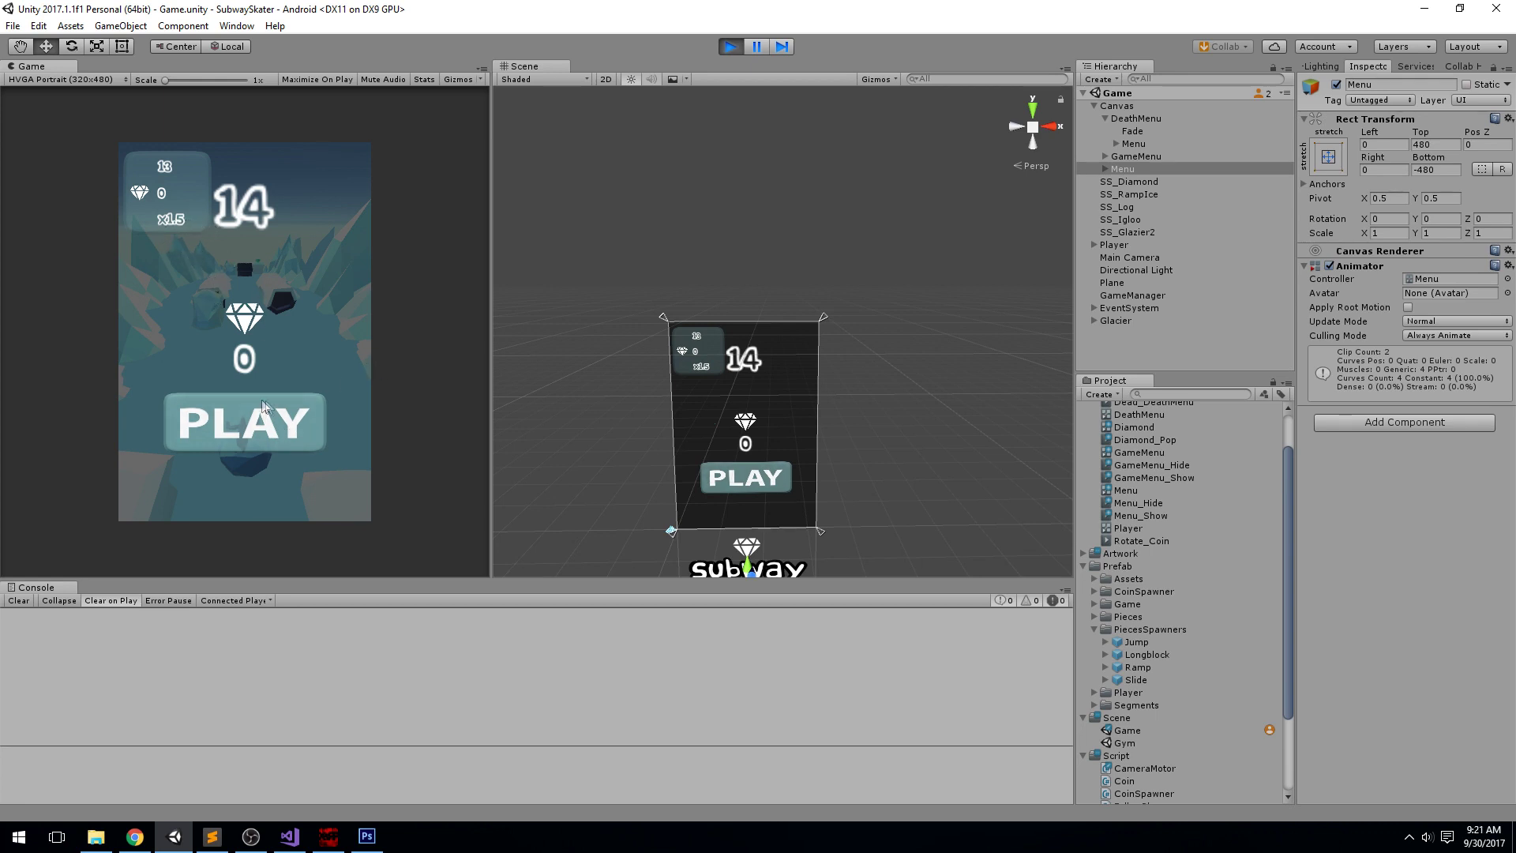
click(286, 409)
click(290, 327)
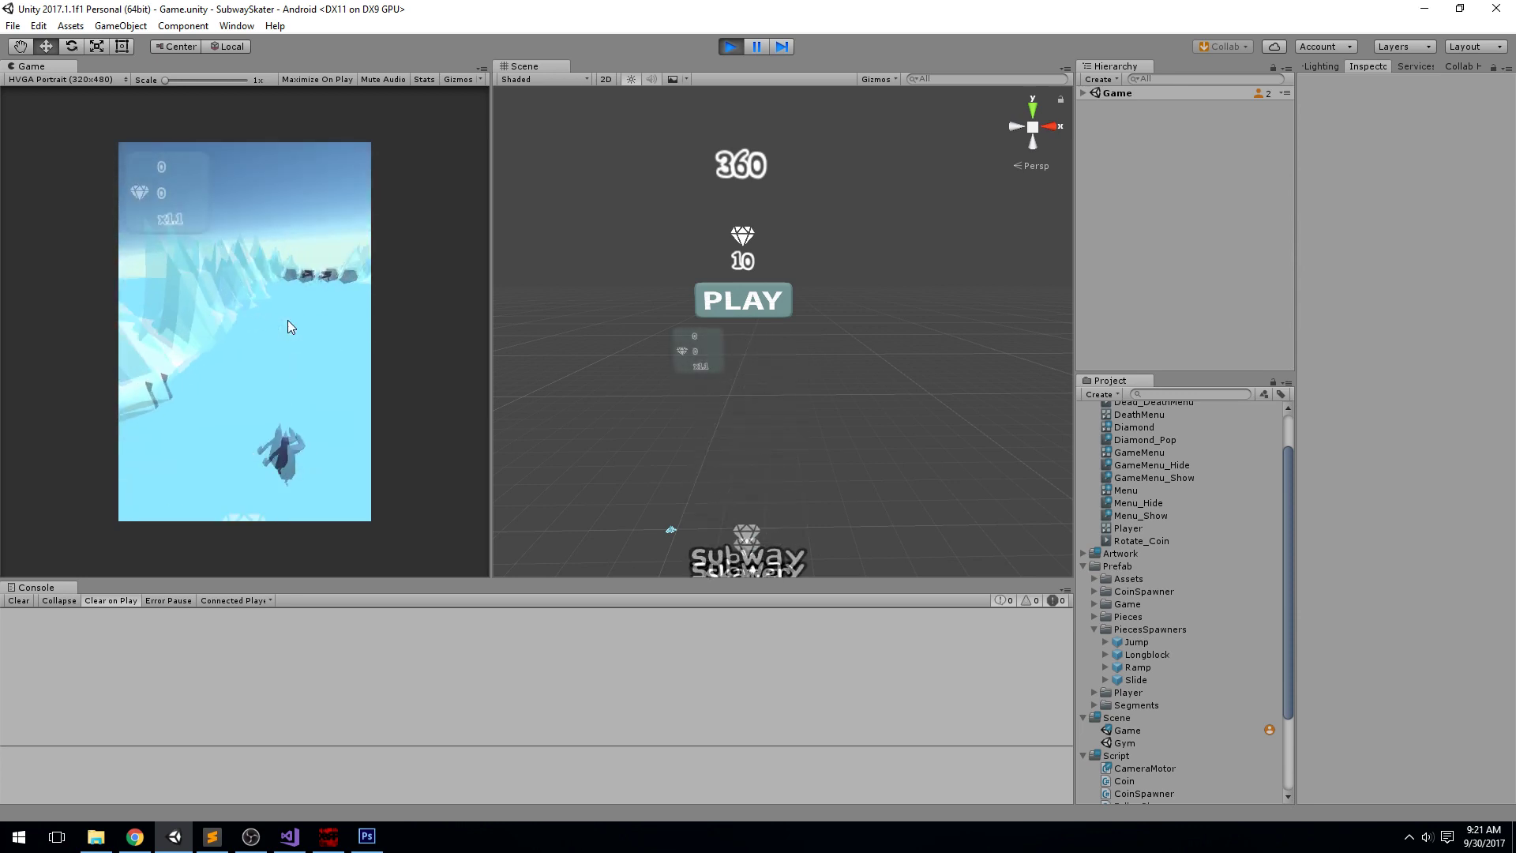